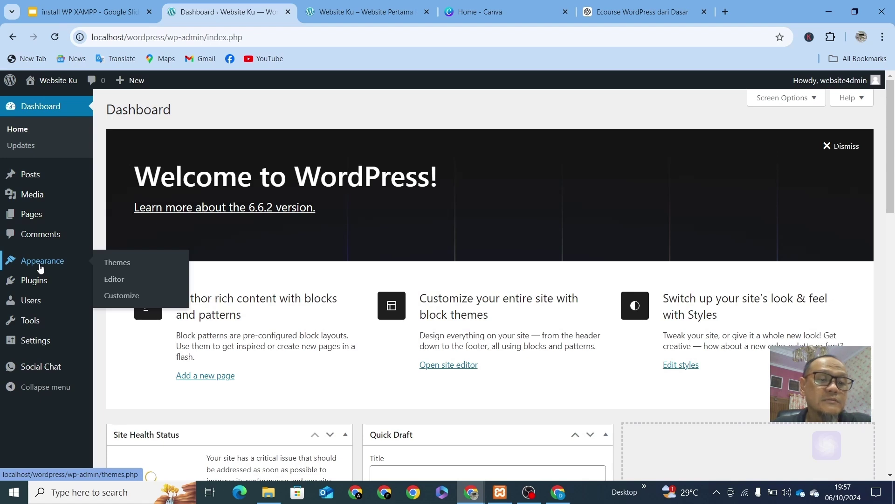
Step: Open Appearance > Themes to list the three installed themes, with Twenty Twenty-Four active
left_click(117, 262)
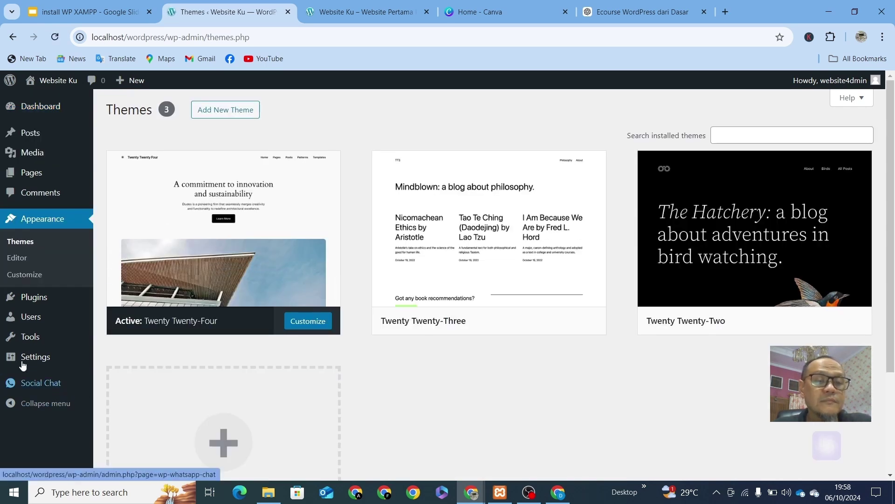
mouse_move(7, 346)
mouse_move(279, 284)
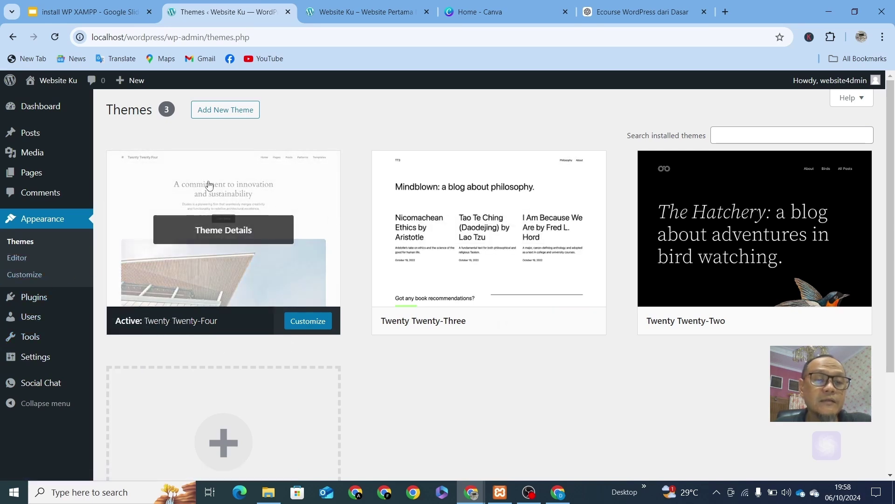
mouse_move(214, 218)
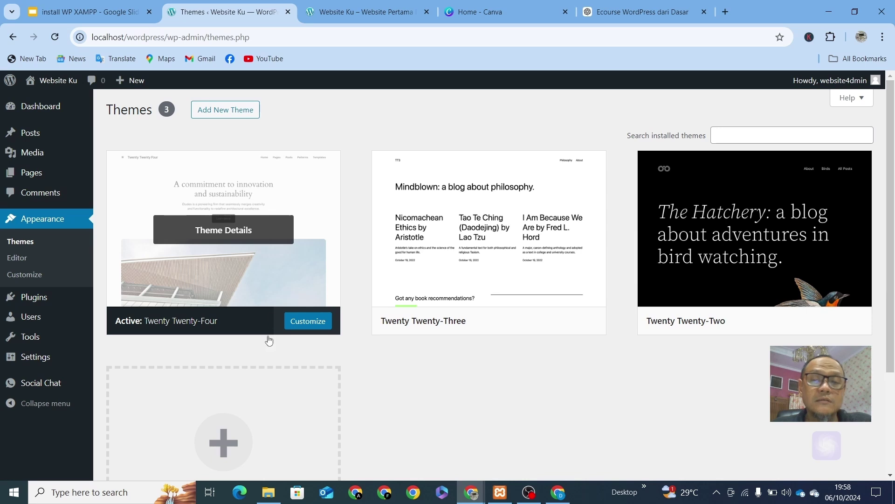
scroll(382, 379, "down", 1)
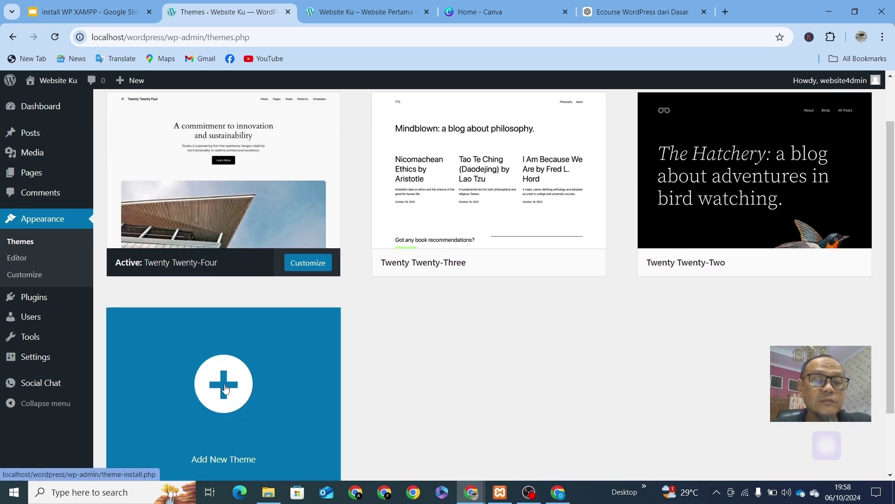
scroll(227, 389, "up", 1)
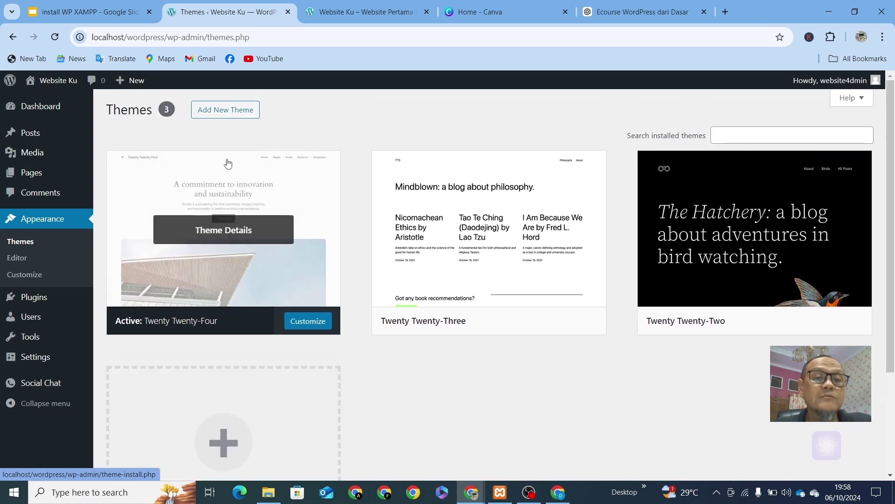
Step: Search the theme directory for 'mesmerize', then install and activate the Mesmerize theme
left_click(233, 114)
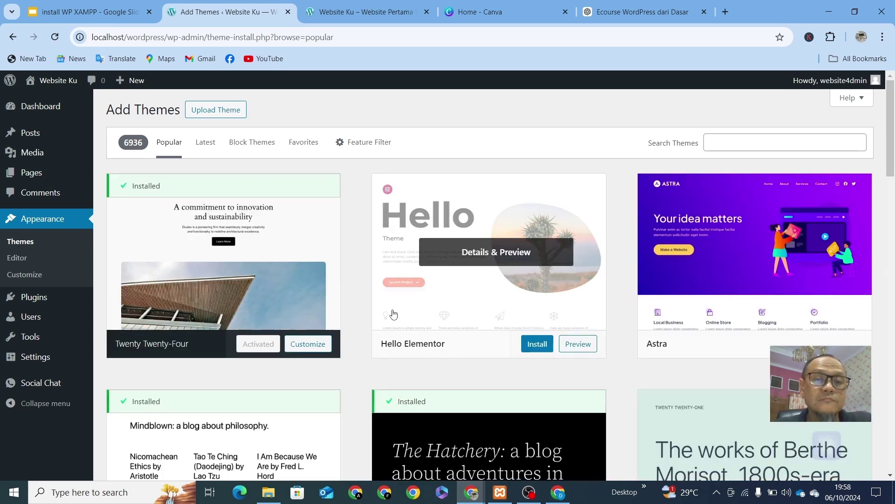
left_click(745, 145)
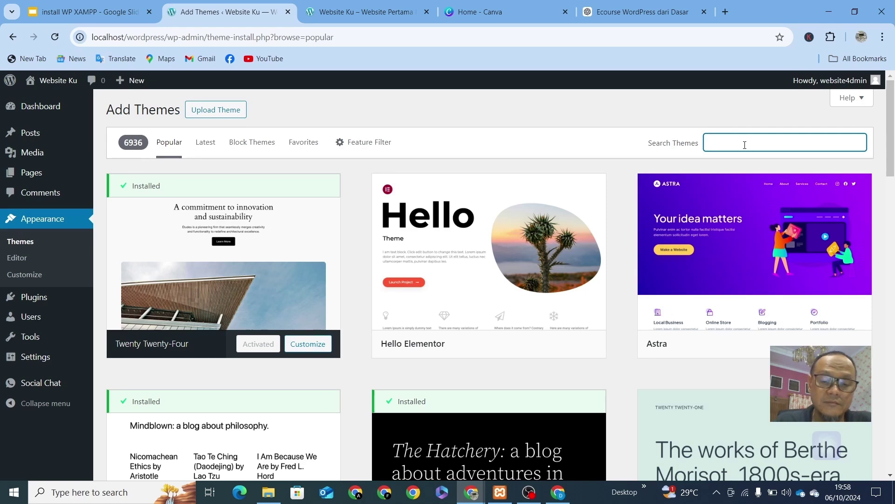
type("mes")
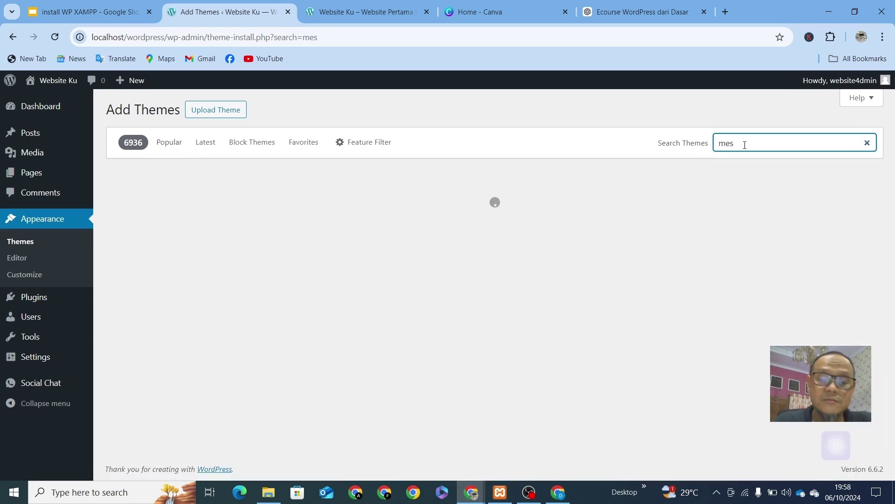
type("merize")
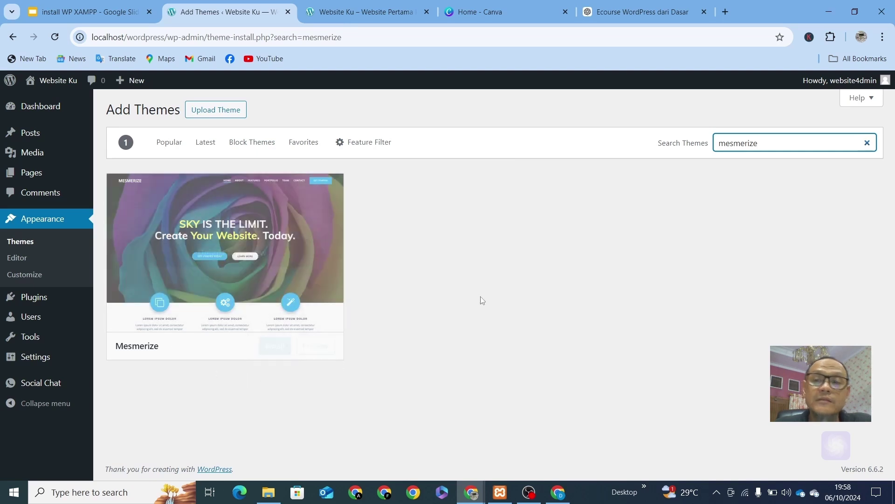
mouse_move(211, 358)
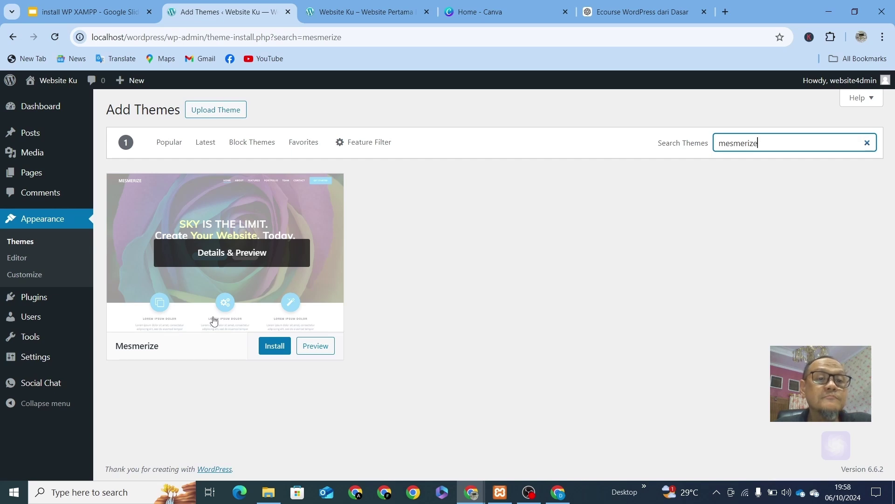
left_click(267, 347)
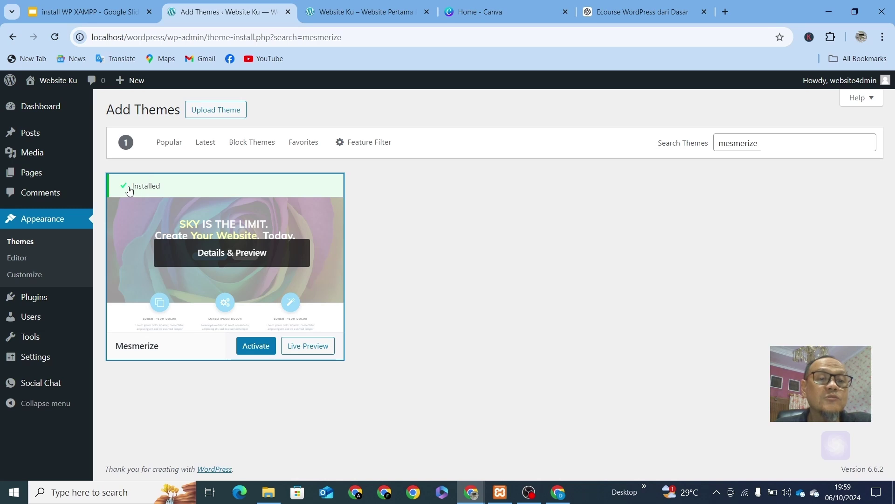
left_click(257, 348)
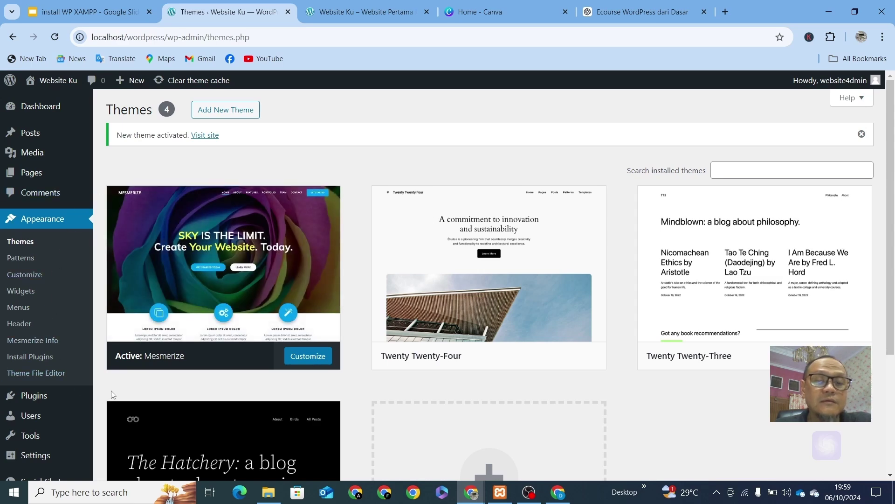
mouse_move(242, 268)
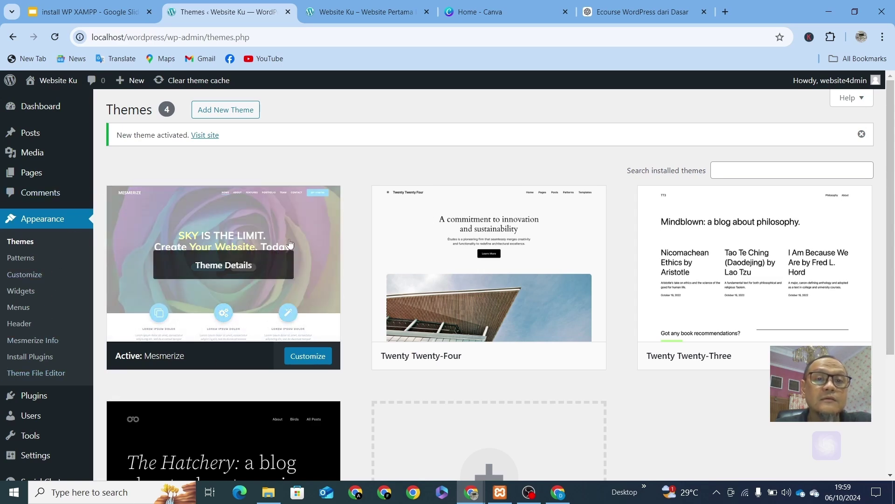
left_click(350, 11)
left_click(200, 36)
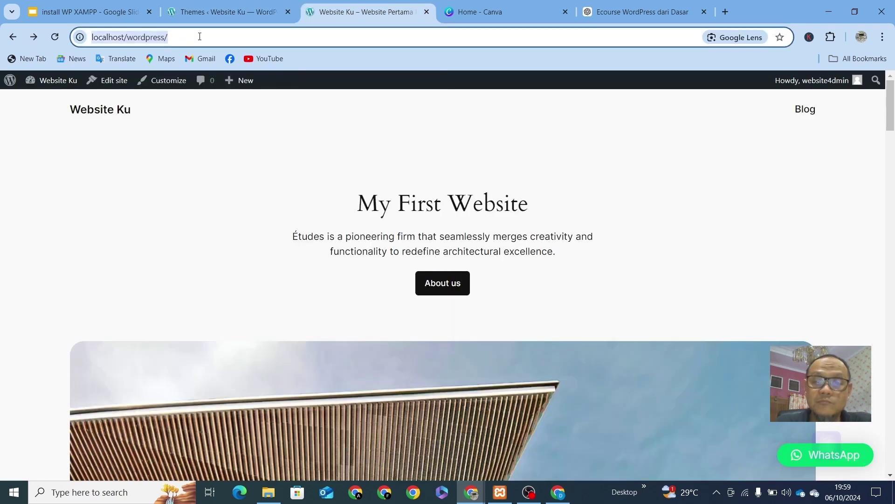
key("Return")
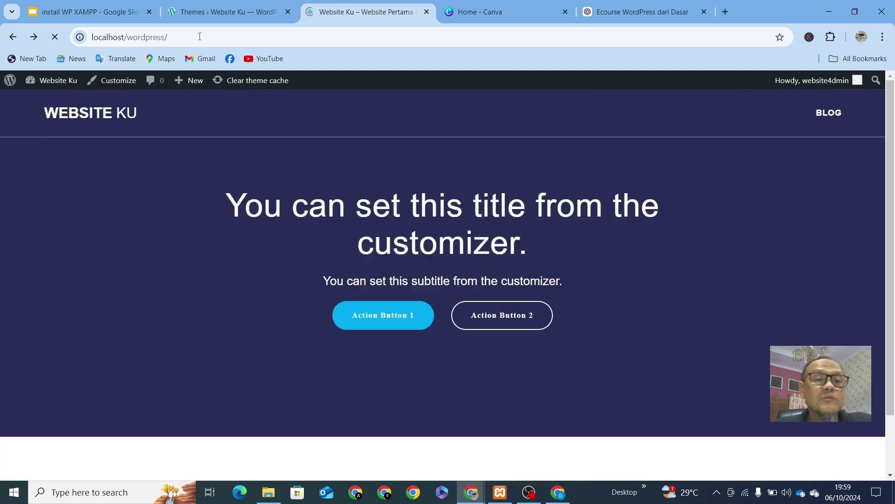
scroll(369, 215, "down", 15)
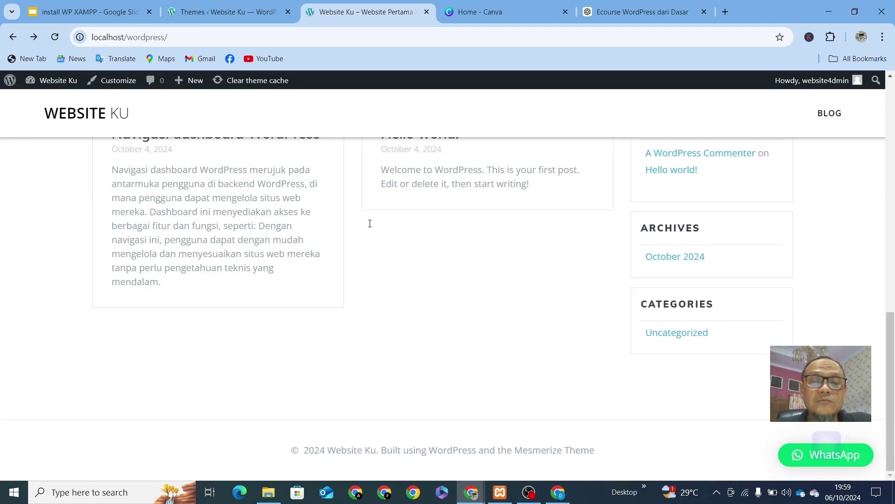
scroll(369, 224, "up", 14)
scroll(370, 227, "up", 1)
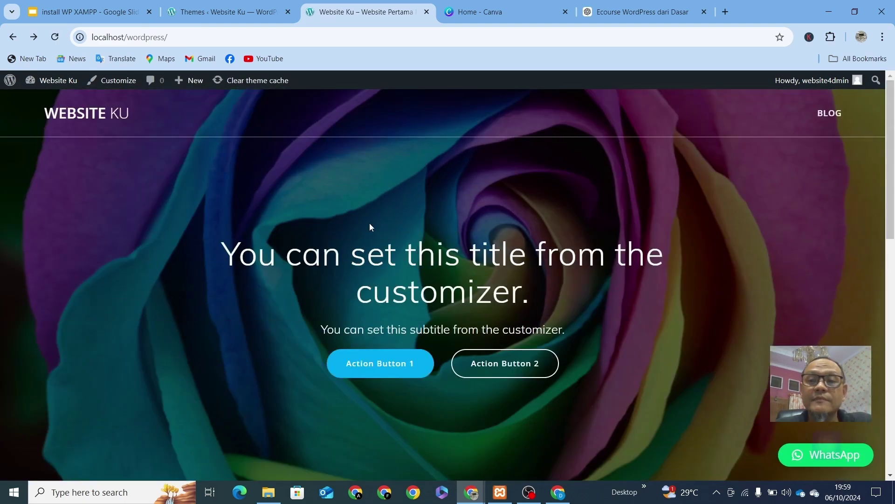
scroll(313, 177, "down", 12)
scroll(313, 177, "up", 12)
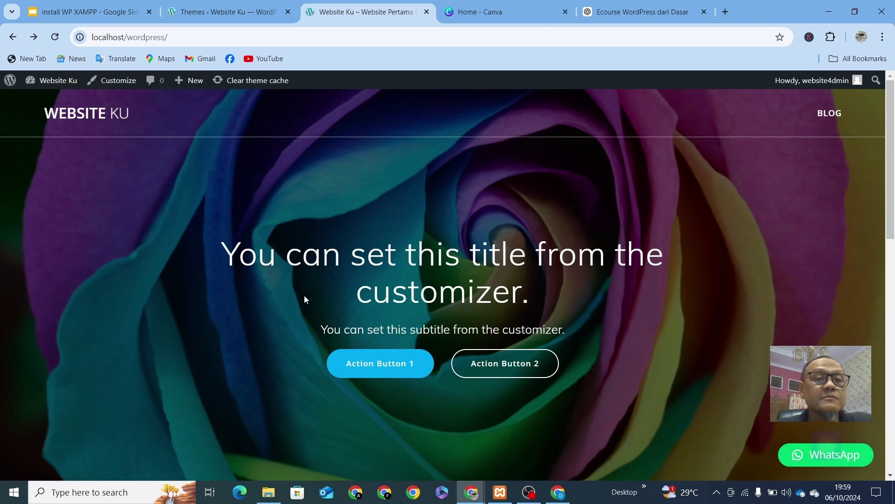
left_click(246, 16)
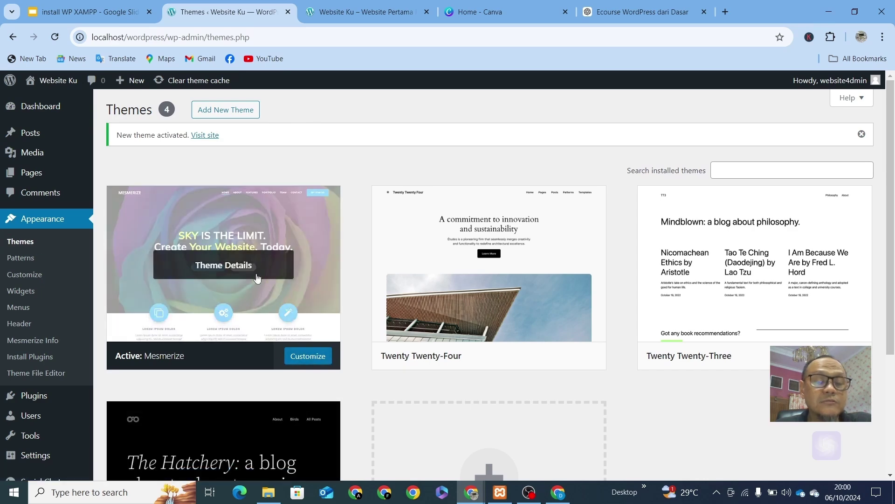
Step: Customize Mesmerize and expand Front Page content, which asks for the Mesmerize Companion plugin
left_click(302, 362)
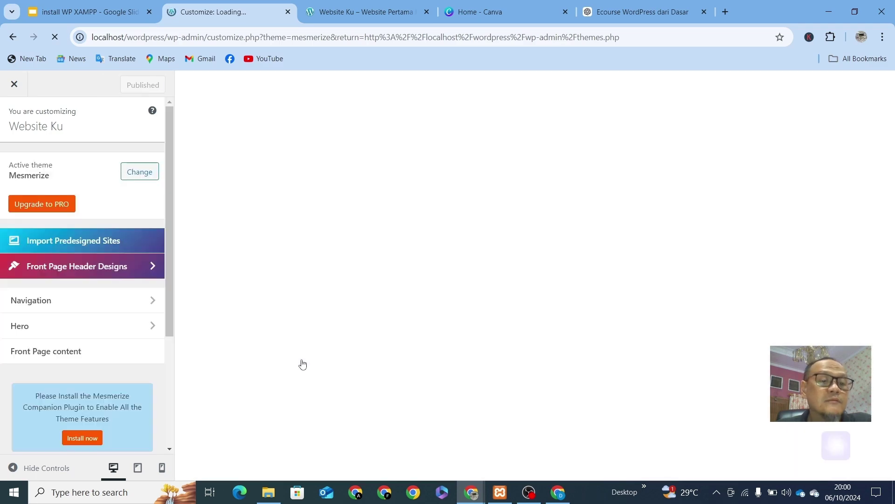
scroll(491, 239, "down", 2)
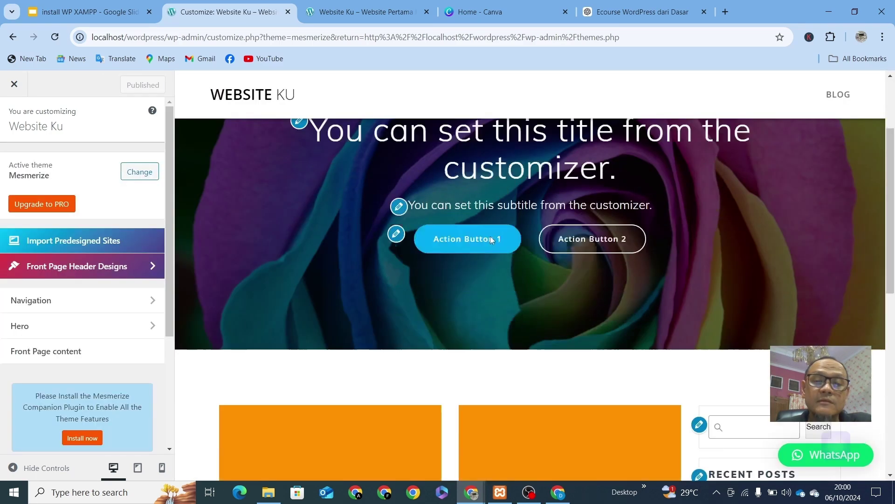
scroll(490, 244, "down", 9)
scroll(490, 244, "up", 11)
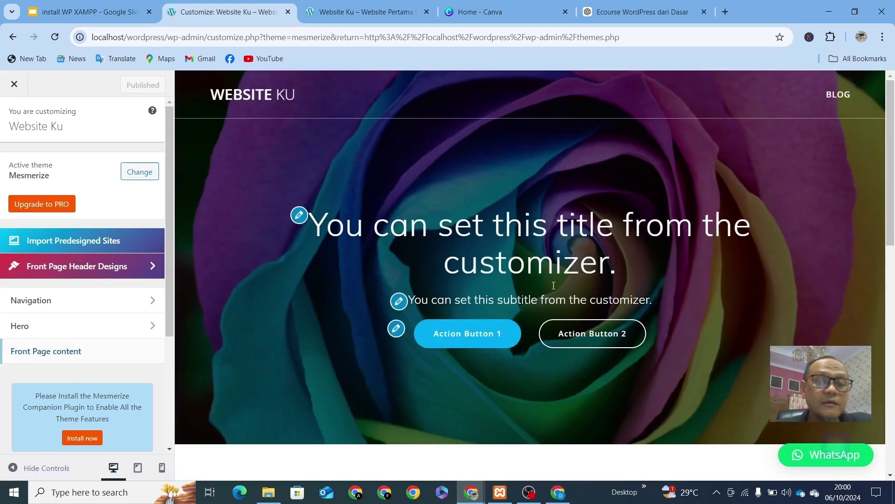
scroll(538, 286, "down", 8)
scroll(539, 284, "up", 3)
scroll(543, 270, "up", 8)
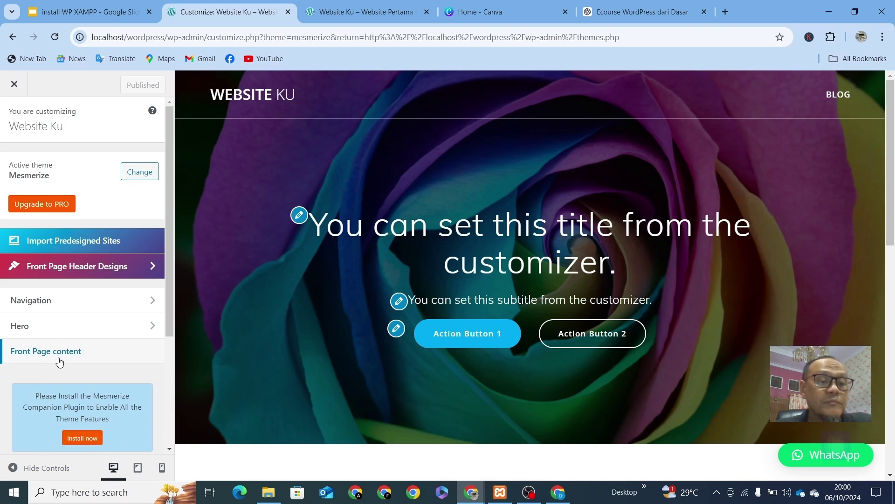
left_click(86, 343)
scroll(93, 401, "down", 2)
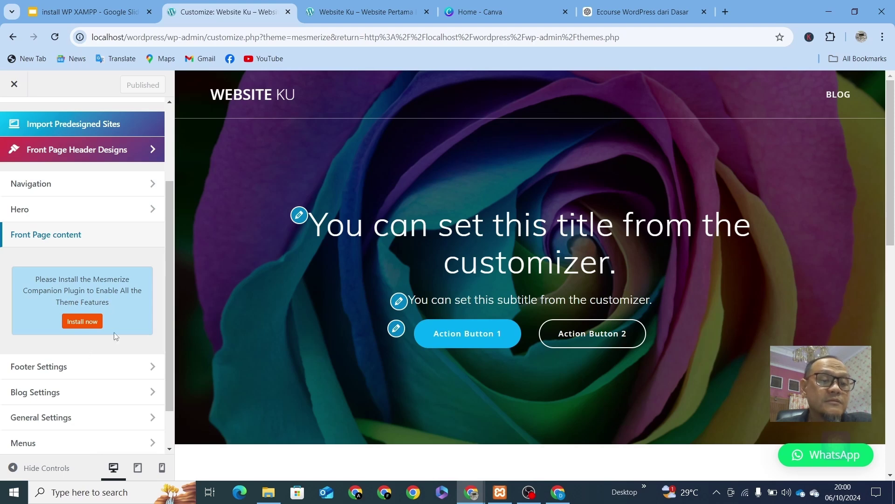
Step: Install and activate Mesmerize Companion 1.6.152, then go back to Appearance > Themes
left_click(87, 328)
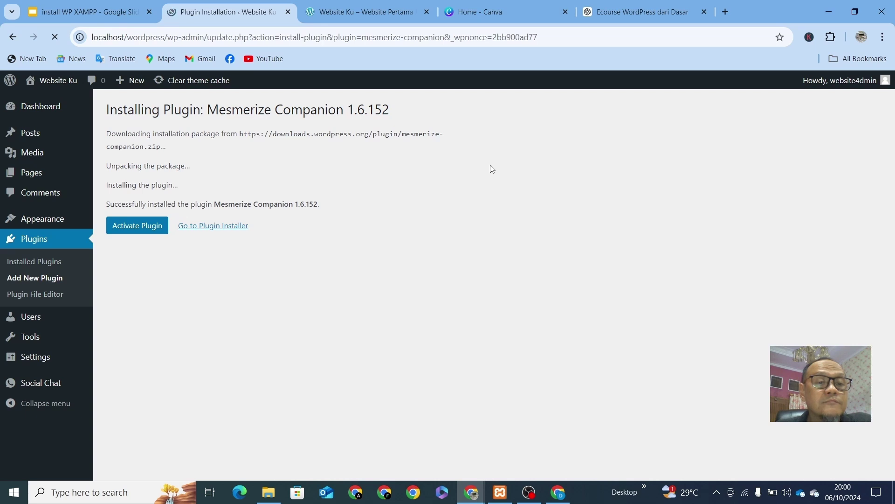
left_click(125, 235)
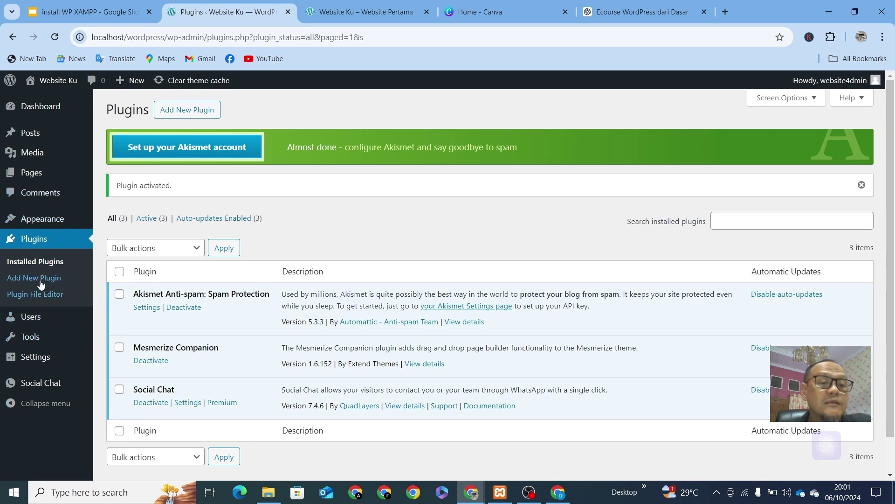
mouse_move(30, 225)
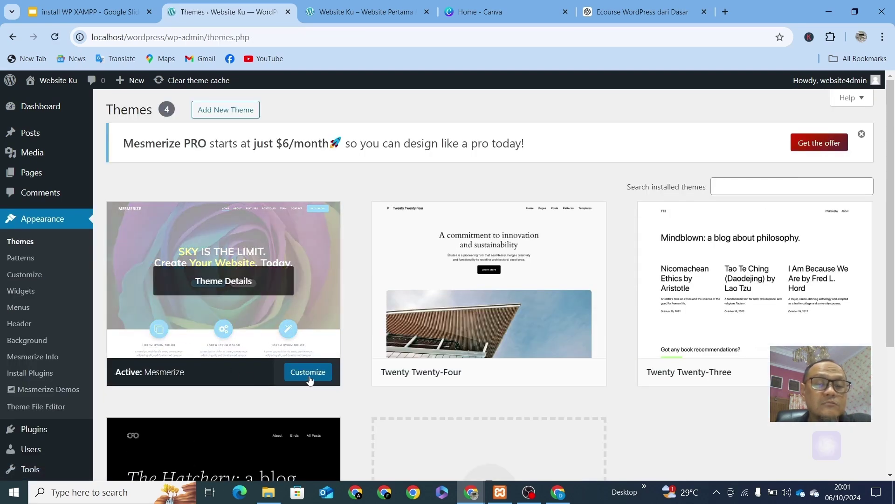
left_click(309, 371)
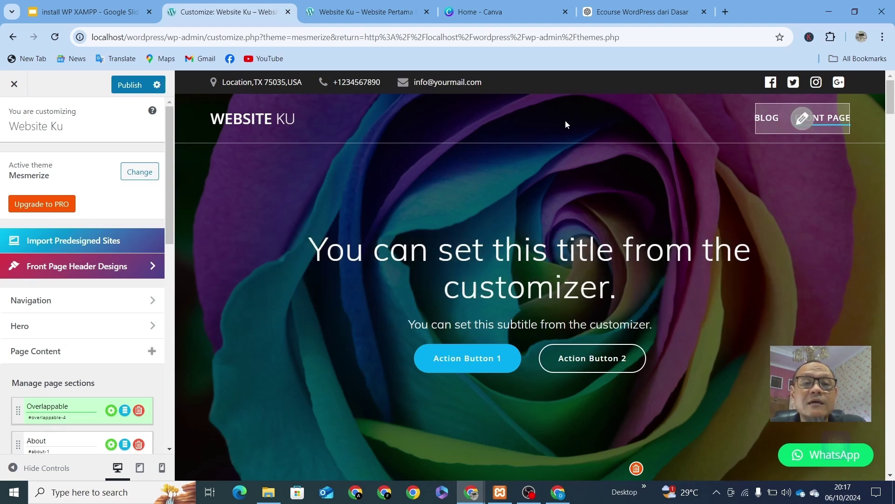
scroll(558, 189, "down", 3)
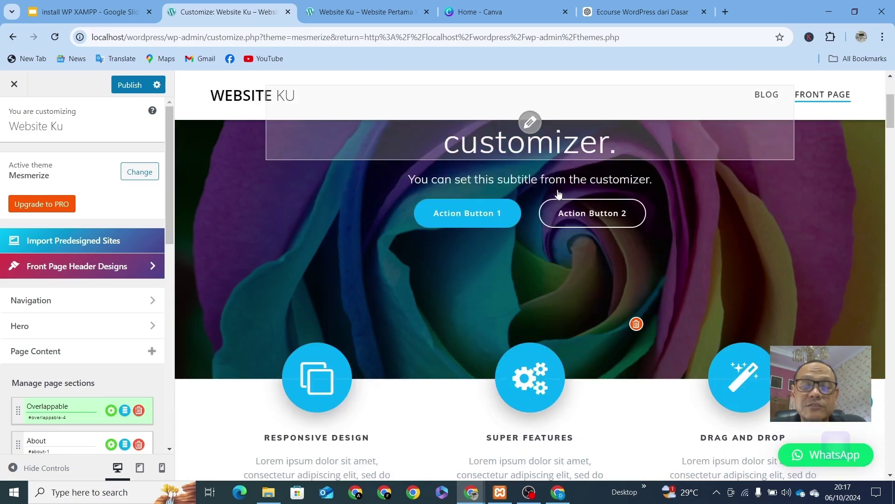
scroll(556, 204, "up", 3)
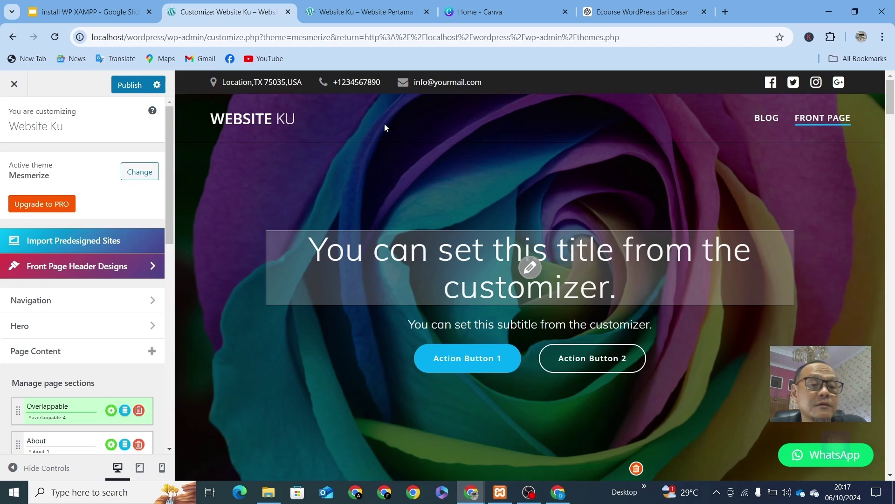
scroll(543, 191, "down", 5)
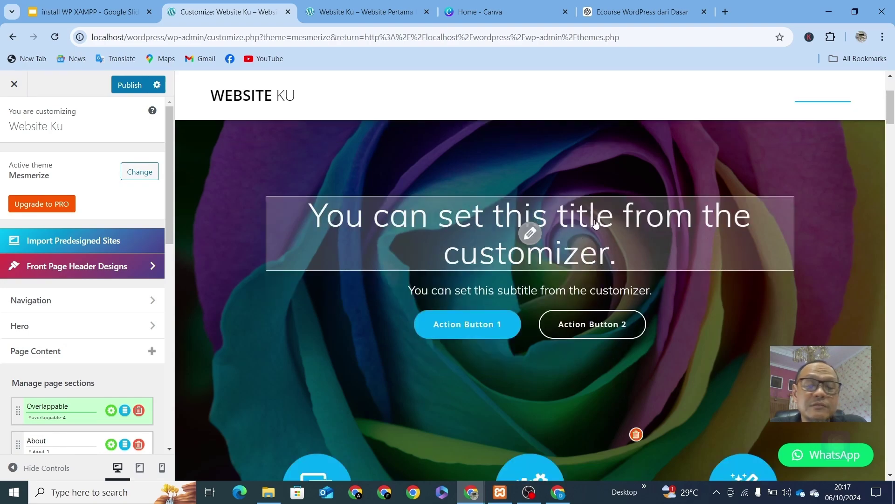
scroll(597, 224, "down", 7)
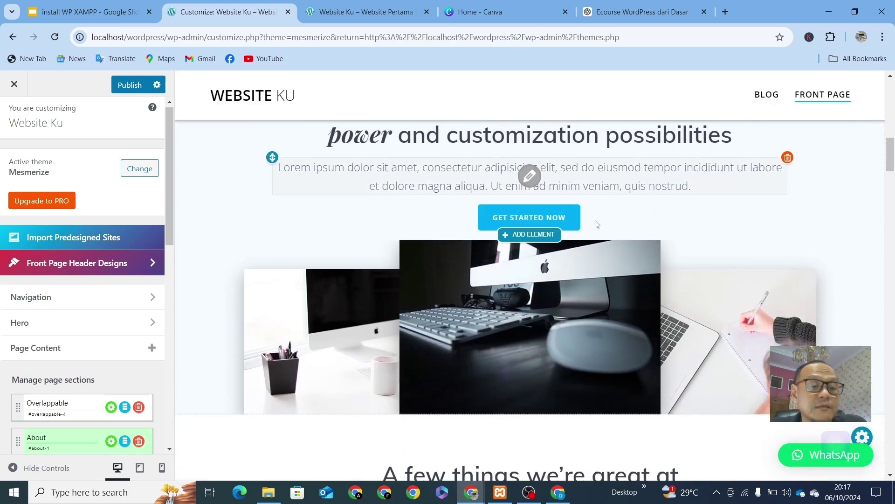
scroll(597, 225, "down", 10)
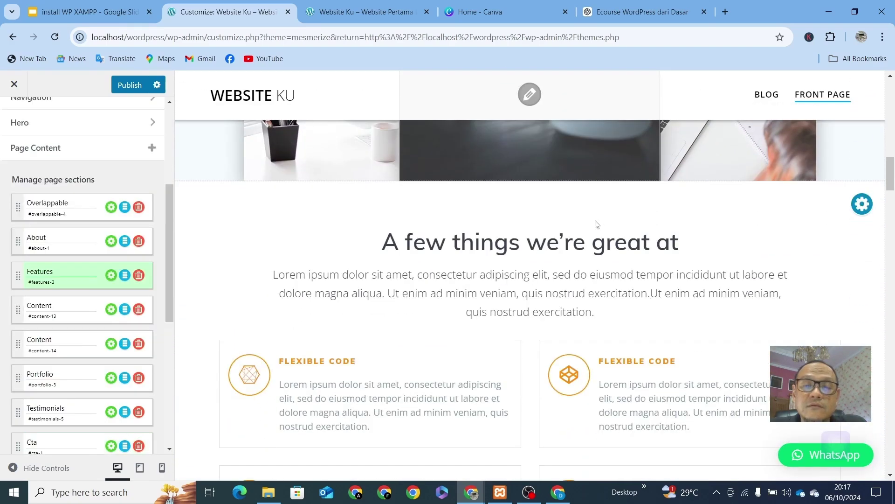
scroll(597, 225, "down", 10)
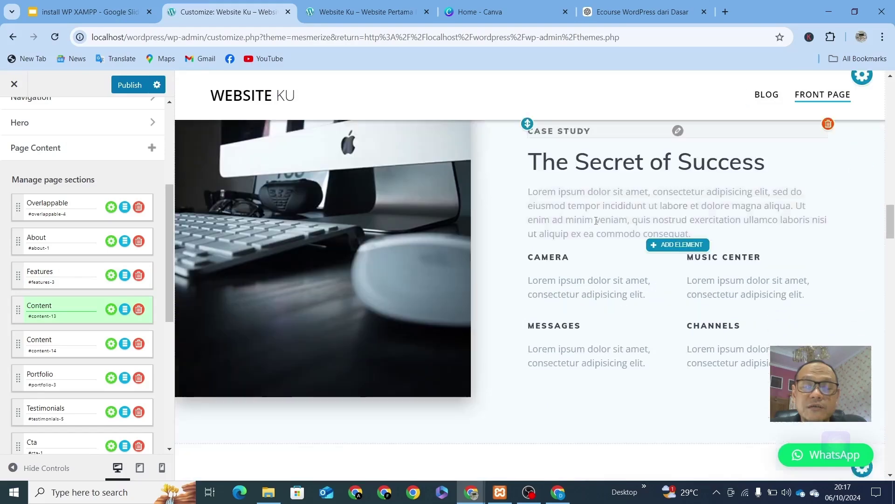
scroll(597, 224, "down", 5)
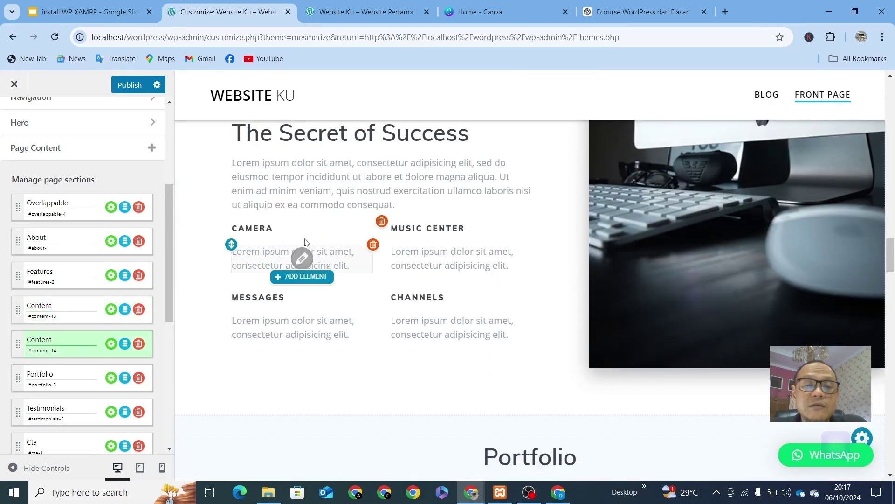
scroll(579, 343, "down", 4)
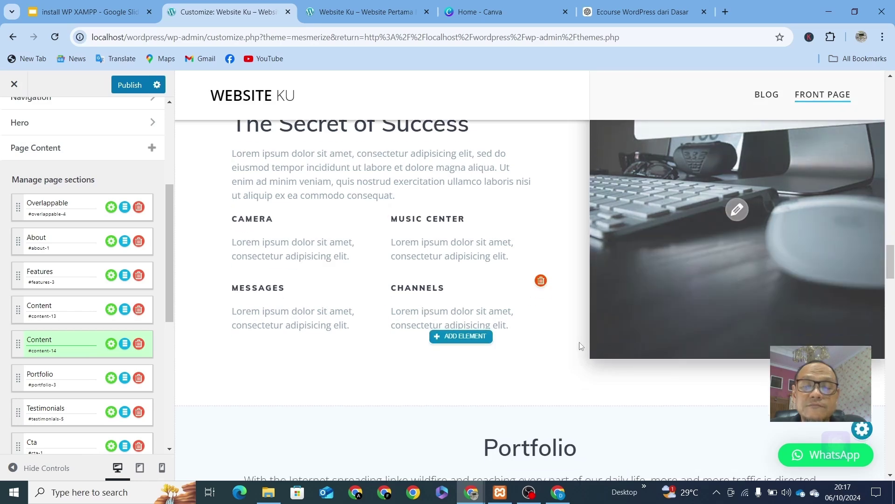
scroll(519, 324, "down", 4)
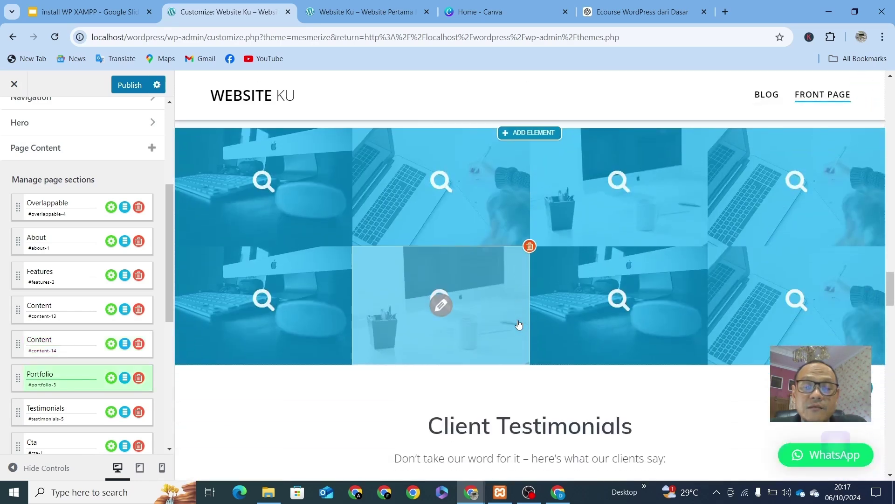
scroll(519, 324, "down", 2)
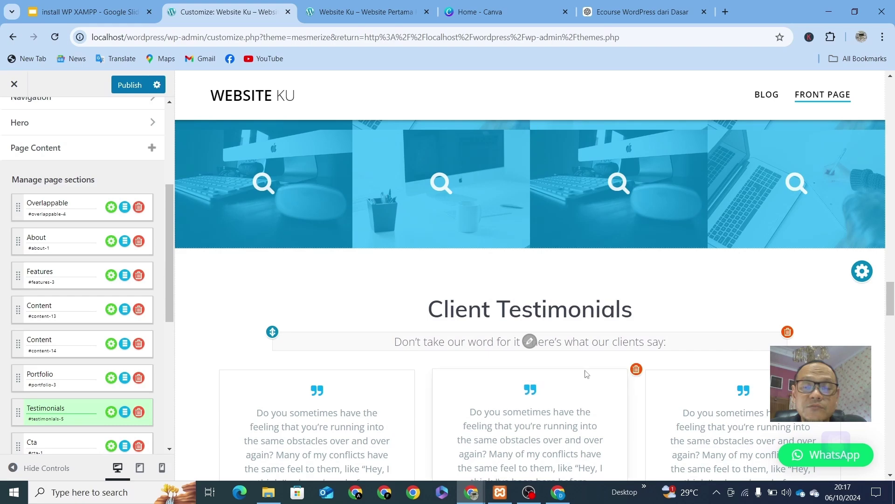
scroll(583, 374, "down", 3)
scroll(575, 374, "down", 3)
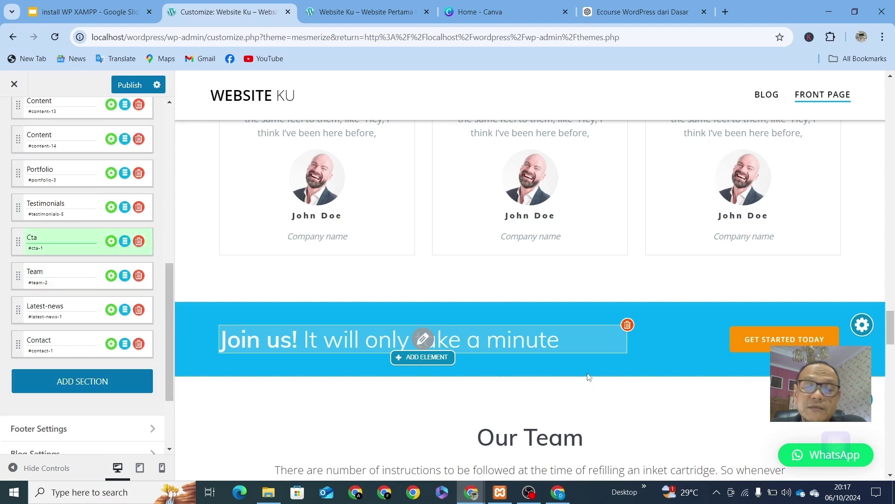
scroll(587, 378, "down", 7)
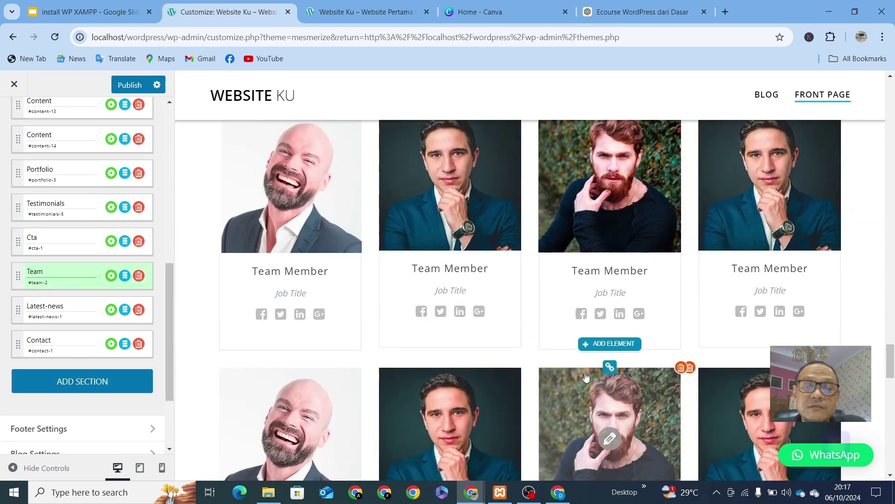
scroll(586, 377, "up", 2)
scroll(587, 376, "down", 7)
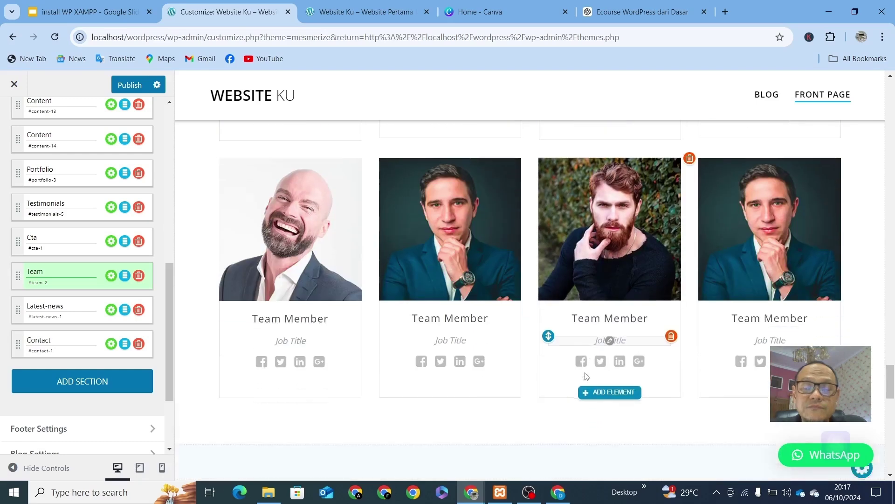
scroll(587, 377, "down", 6)
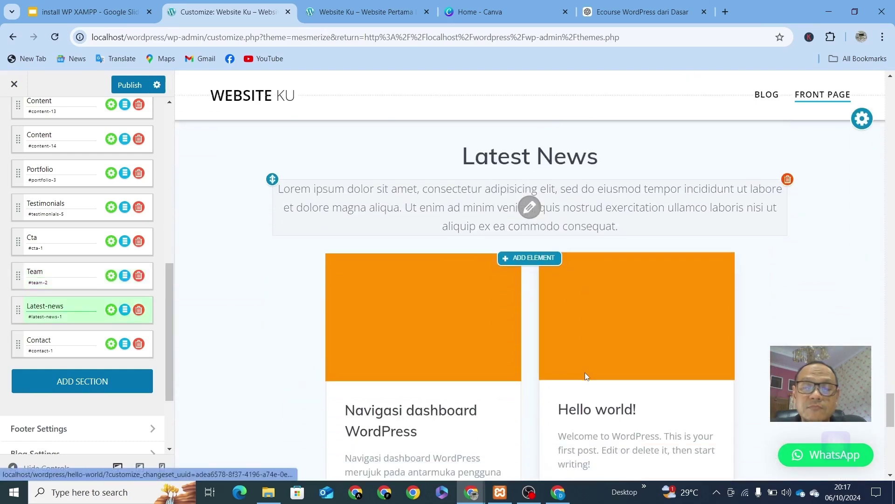
scroll(586, 375, "down", 2)
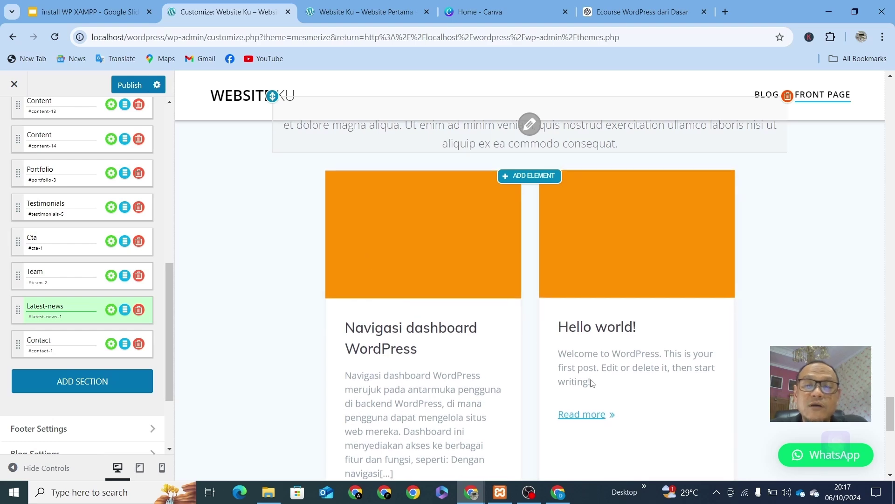
scroll(425, 273, "up", 3)
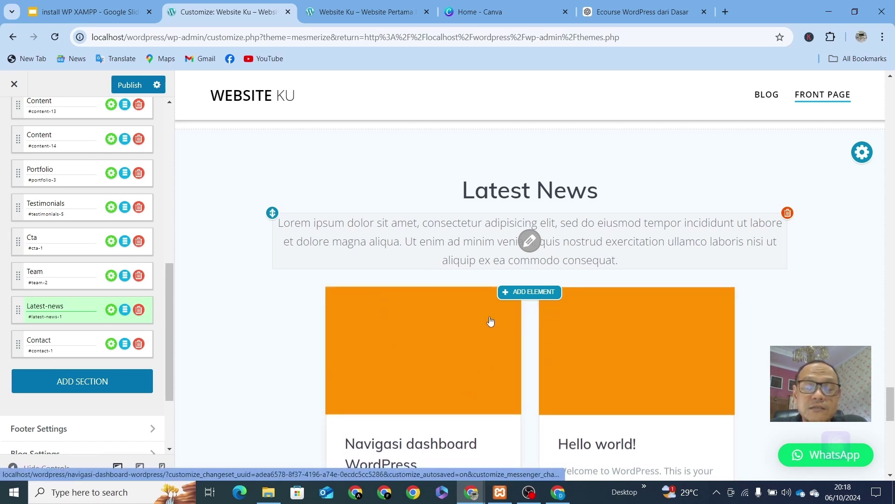
scroll(490, 310, "down", 3)
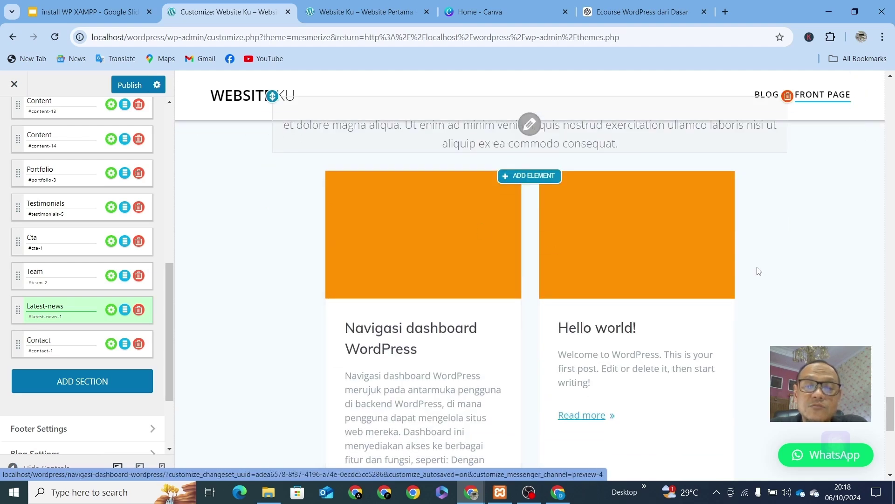
scroll(699, 279, "up", 4)
scroll(552, 296, "down", 5)
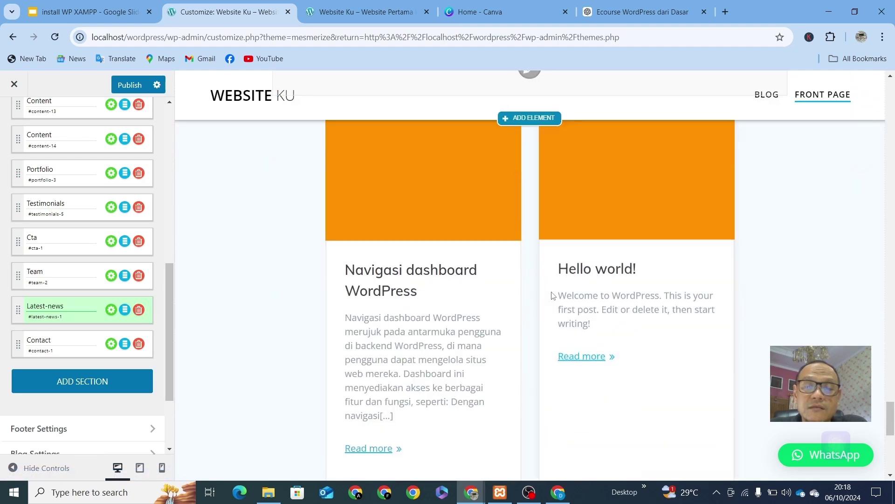
scroll(552, 295, "down", 8)
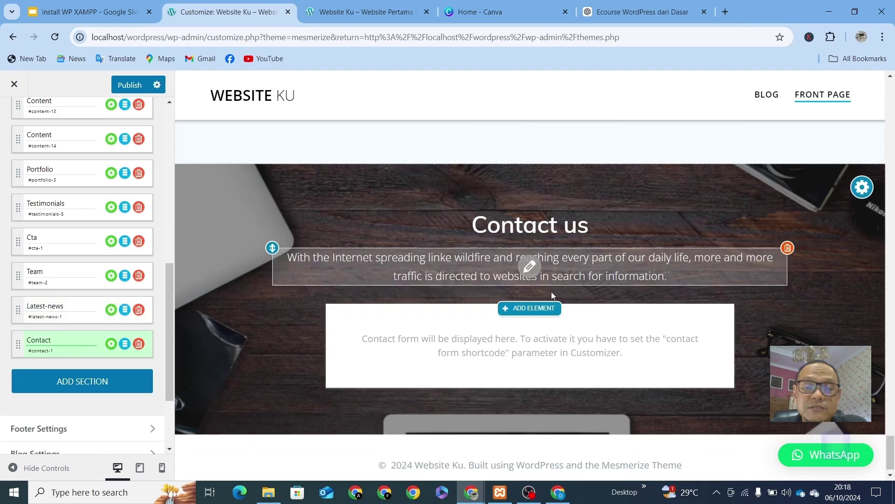
scroll(551, 292, "down", 1)
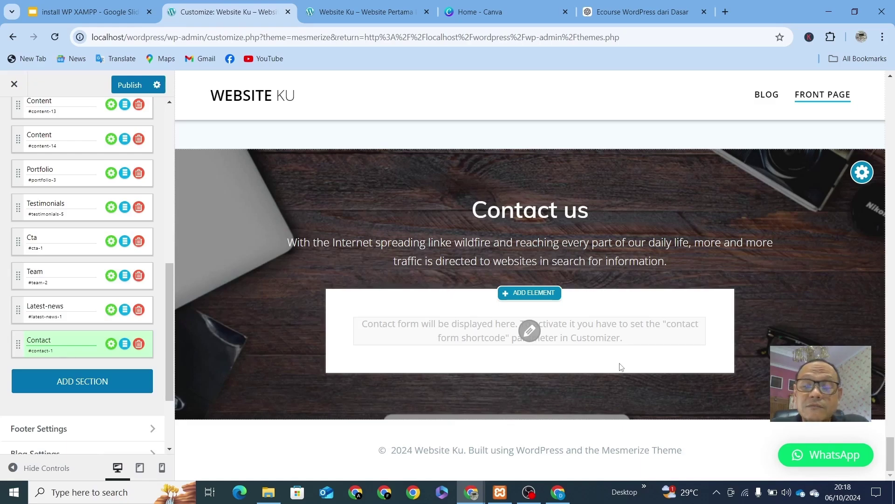
scroll(621, 366, "up", 20)
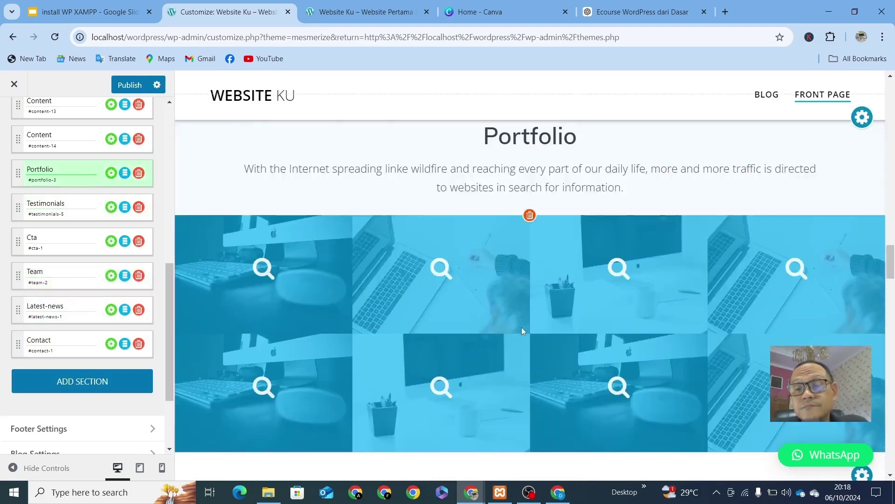
scroll(522, 327, "up", 15)
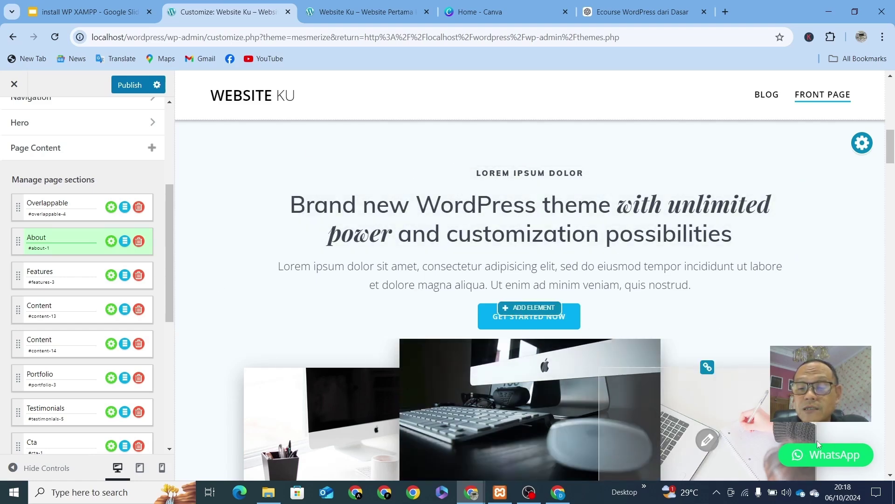
scroll(401, 316, "up", 5)
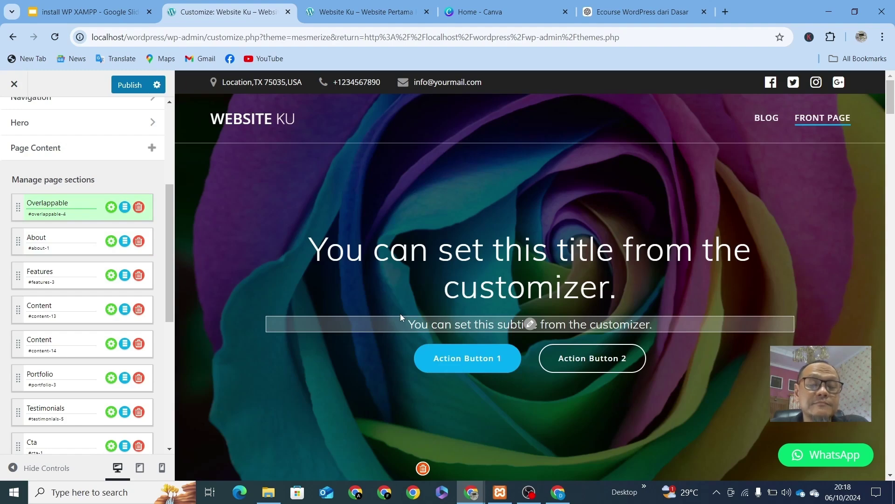
scroll(40, 194, "up", 5)
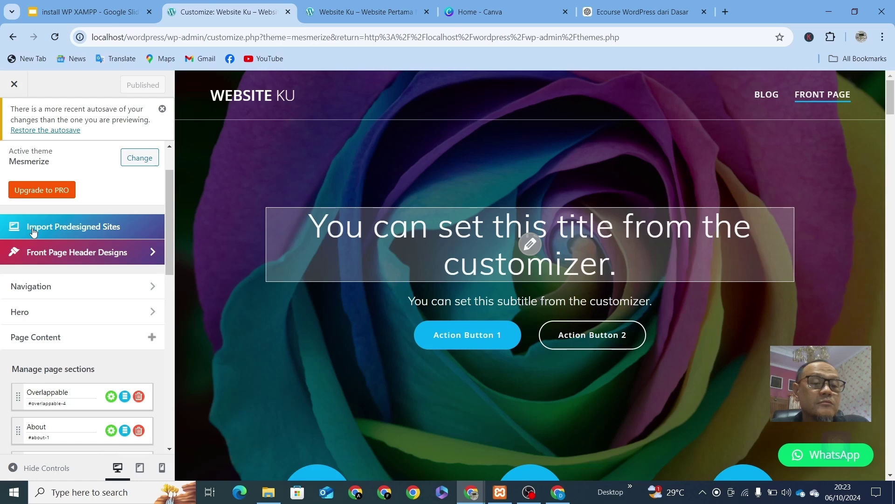
Step: Import the Personal predesigned site with its Contact Form 7 plugin, then reopen the Customizer
left_click(112, 228)
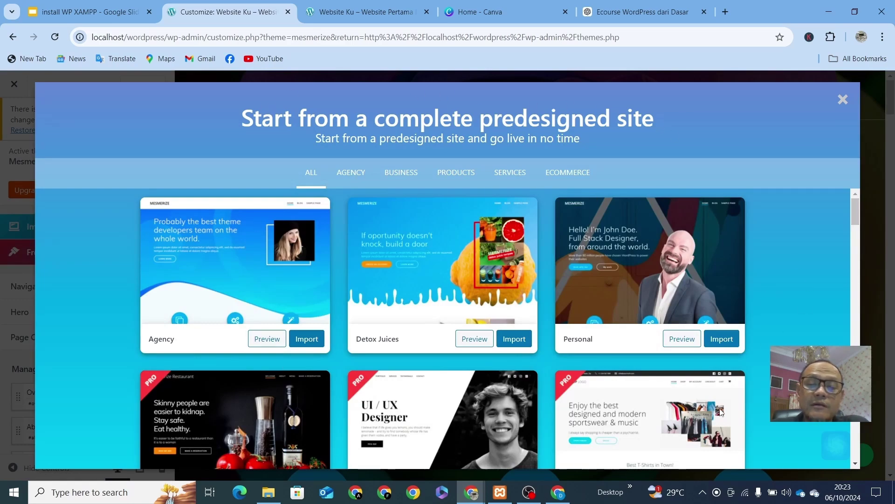
scroll(636, 397, "down", 10)
scroll(635, 397, "up", 10)
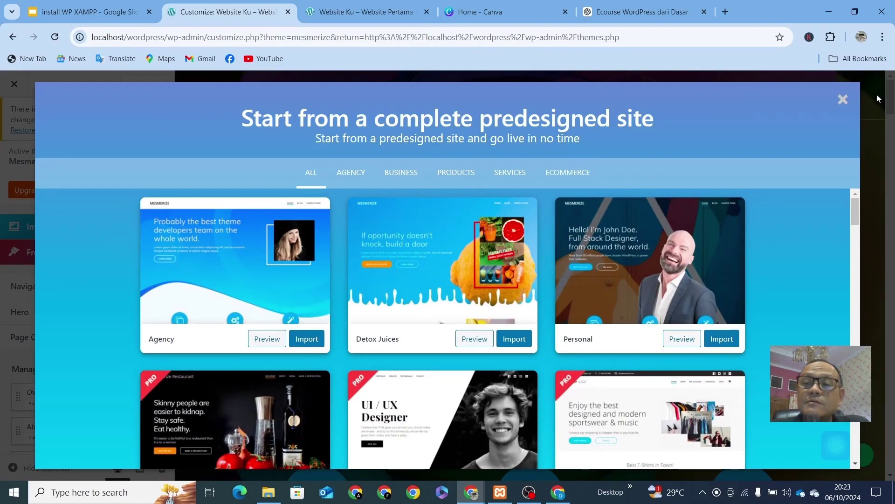
left_click(722, 338)
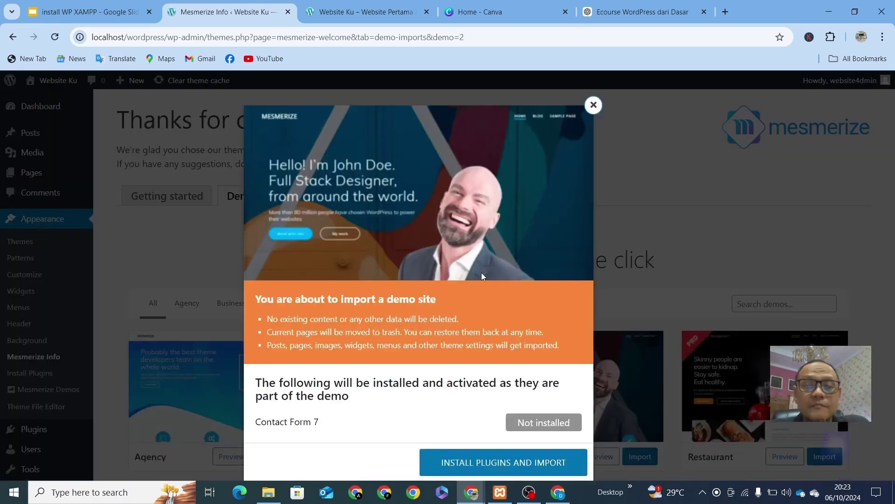
left_click(496, 464)
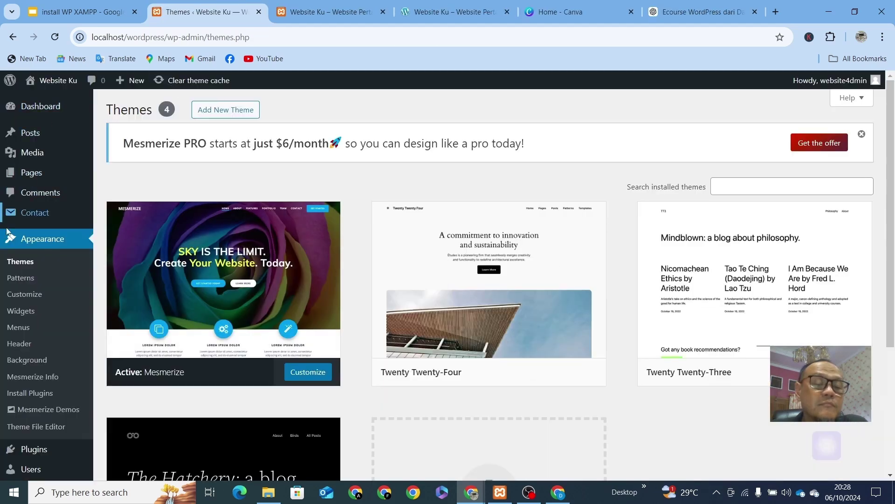
left_click(315, 380)
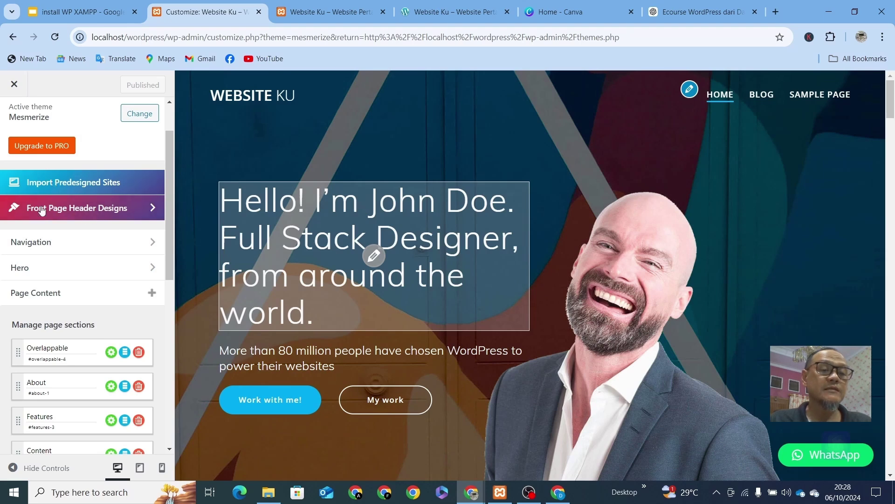
Step: Apply header preset 4, the brick-wall design, from Front Page Header Designs
left_click(118, 215)
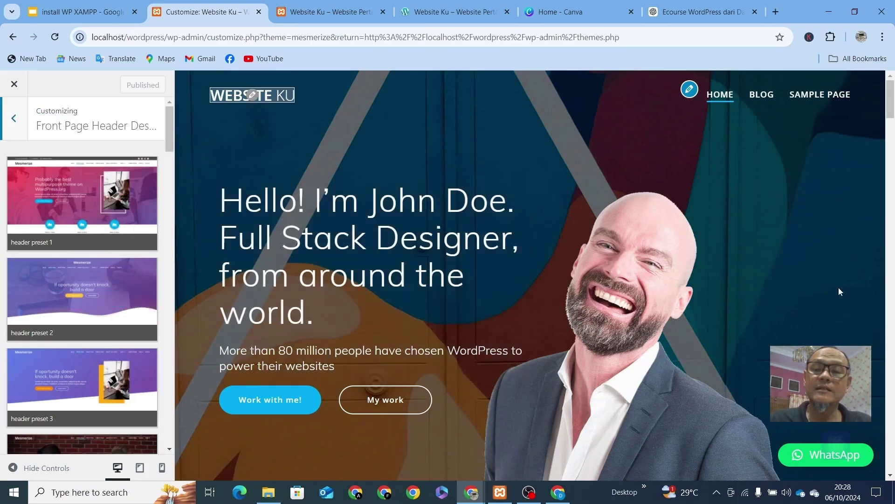
scroll(595, 205, "down", 3)
scroll(598, 287, "up", 3)
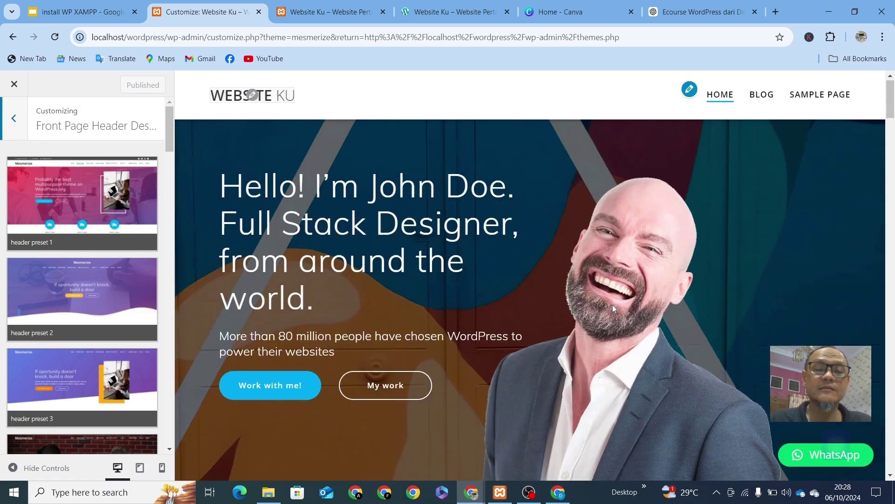
scroll(199, 170, "down", 3)
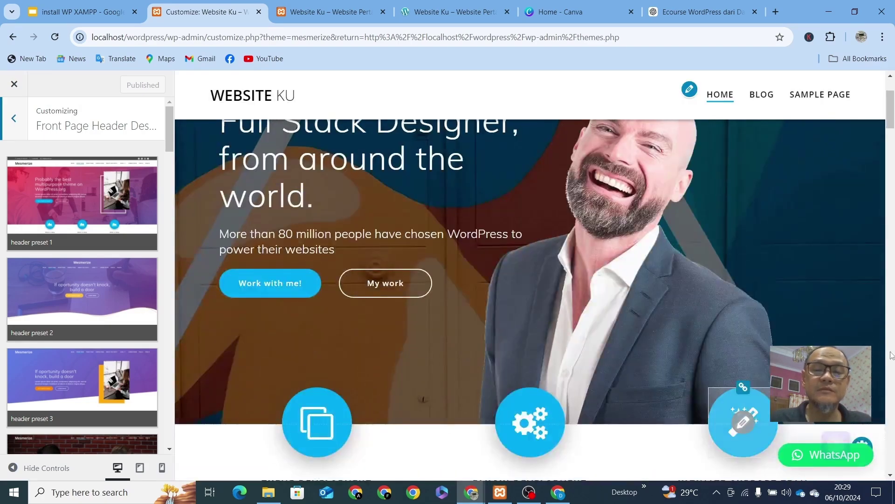
mouse_move(107, 208)
mouse_move(82, 274)
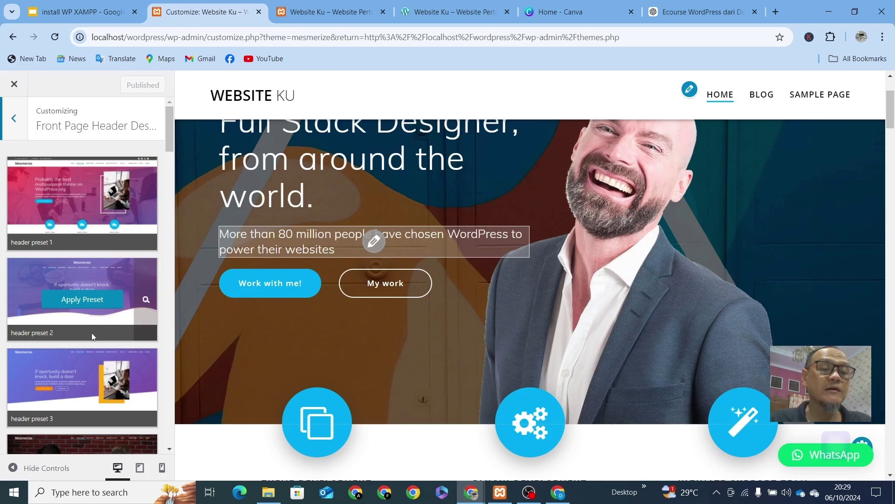
scroll(93, 330, "down", 3)
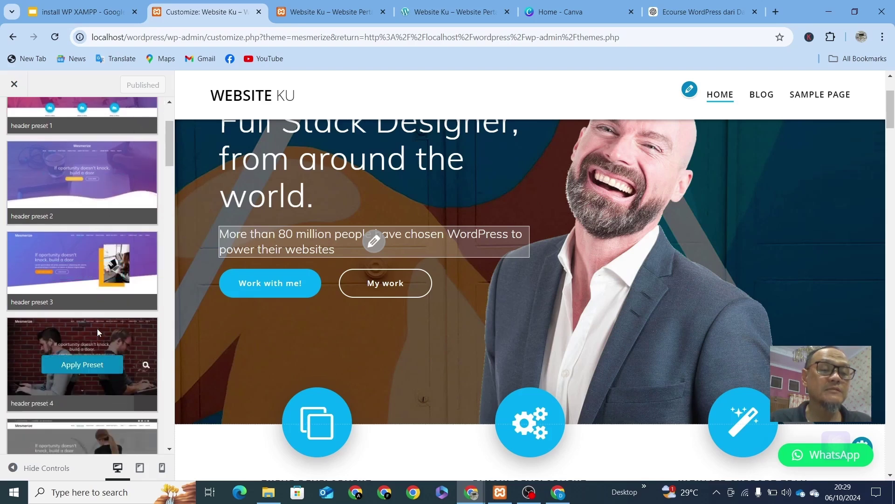
scroll(97, 328, "down", 3)
scroll(97, 328, "down", 2)
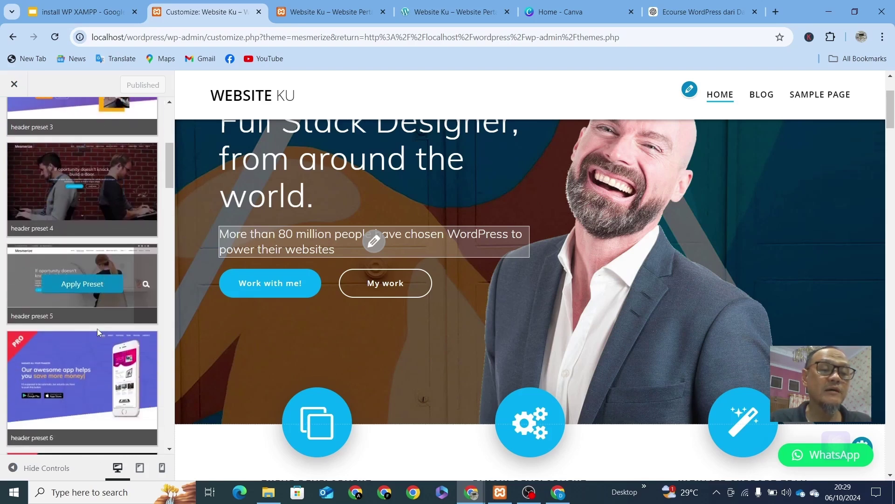
scroll(97, 329, "up", 1)
scroll(97, 328, "down", 3)
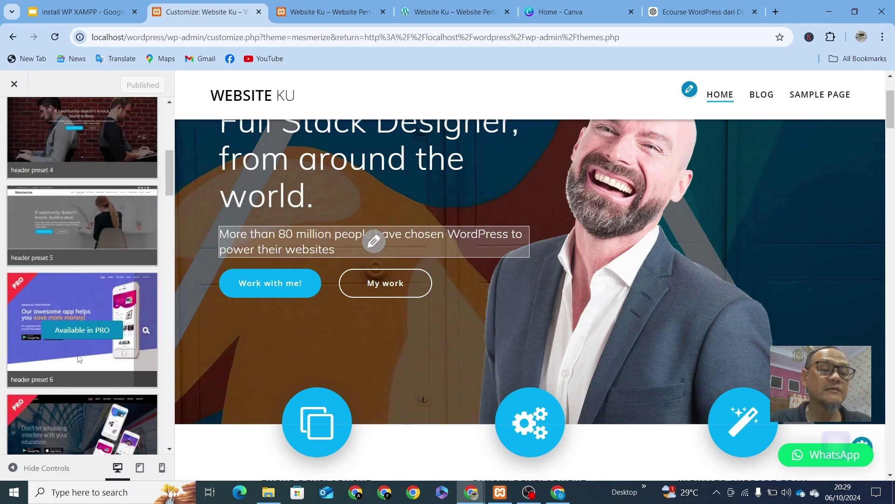
scroll(100, 338, "up", 3)
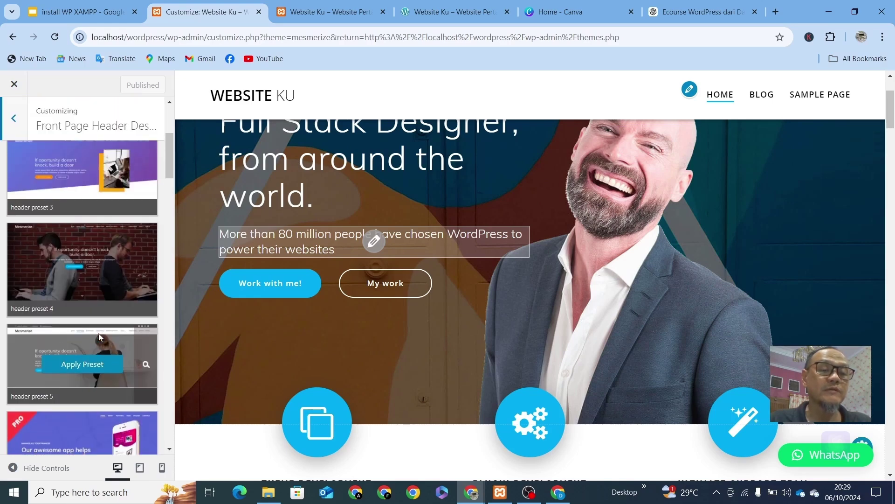
scroll(99, 337, "up", 1)
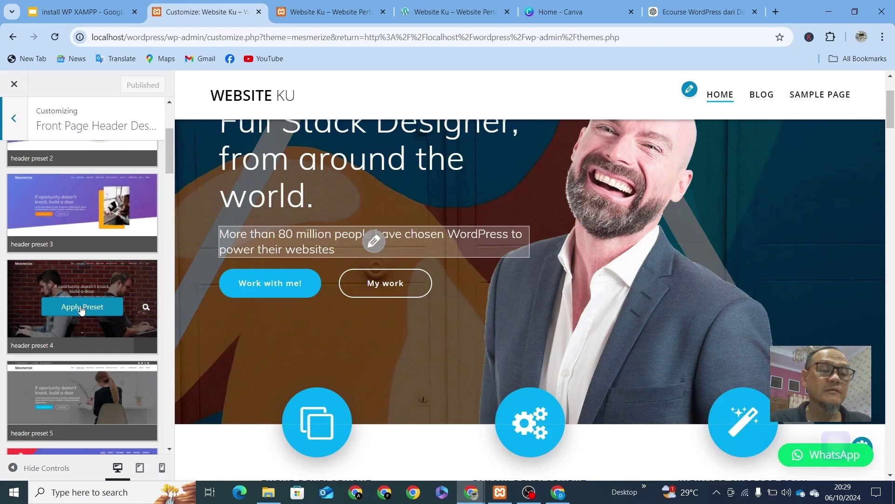
left_click(81, 307)
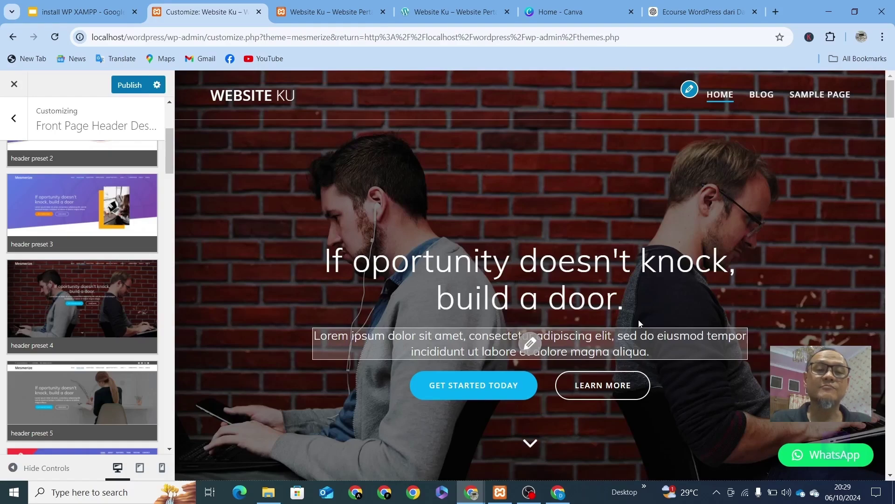
Step: Scroll through the preview to review the new 'build a door' brick-wall header
scroll(623, 250, "down", 7)
scroll(623, 251, "up", 7)
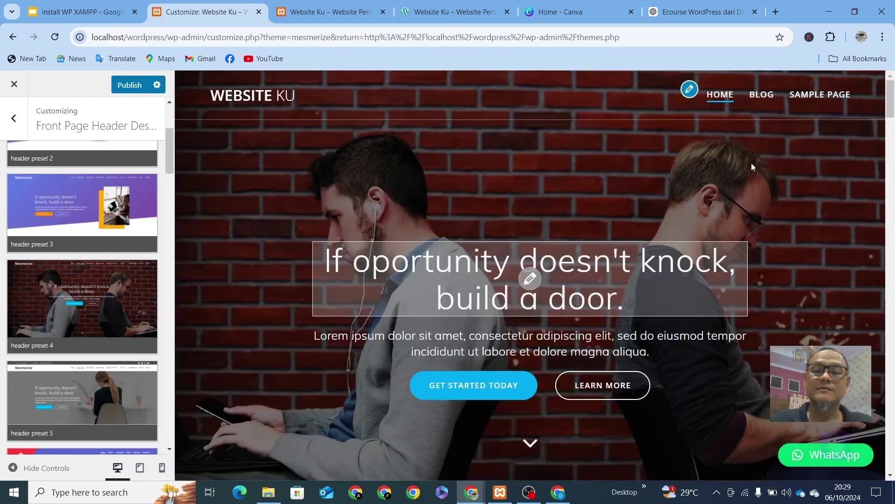
scroll(569, 298, "down", 10)
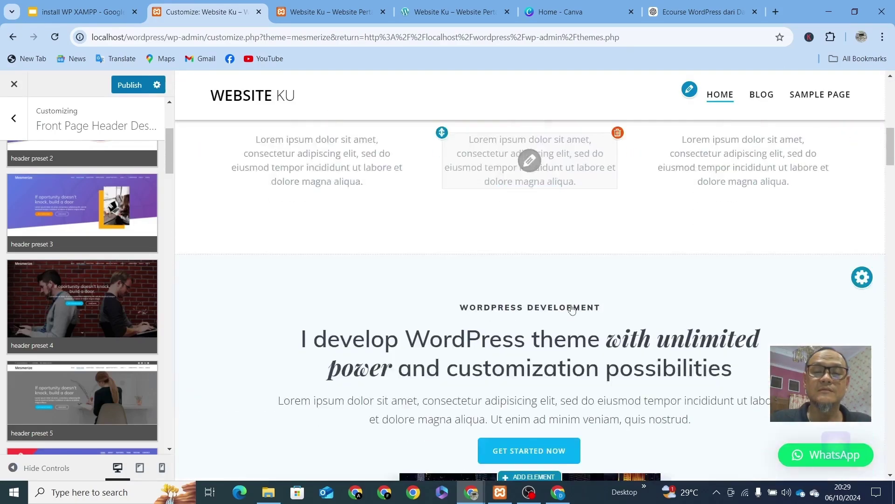
scroll(572, 306, "up", 10)
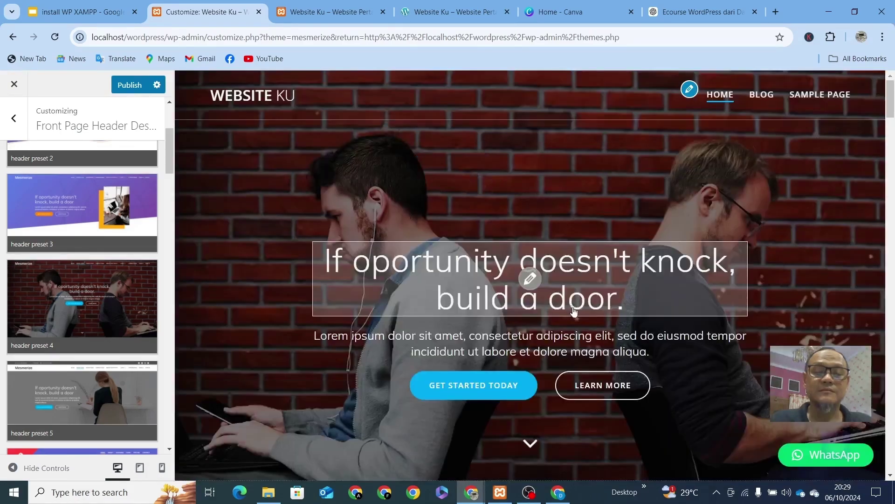
scroll(573, 308, "down", 4)
scroll(575, 314, "down", 7)
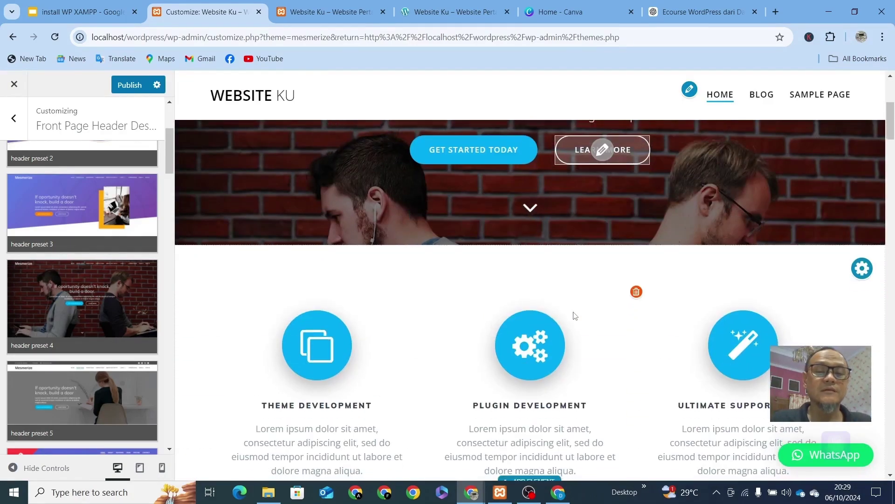
scroll(575, 315, "down", 12)
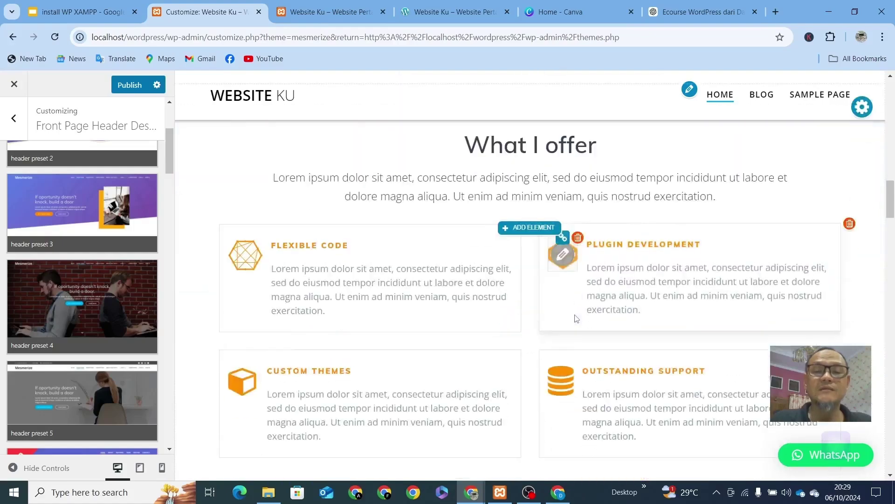
scroll(576, 315, "down", 12)
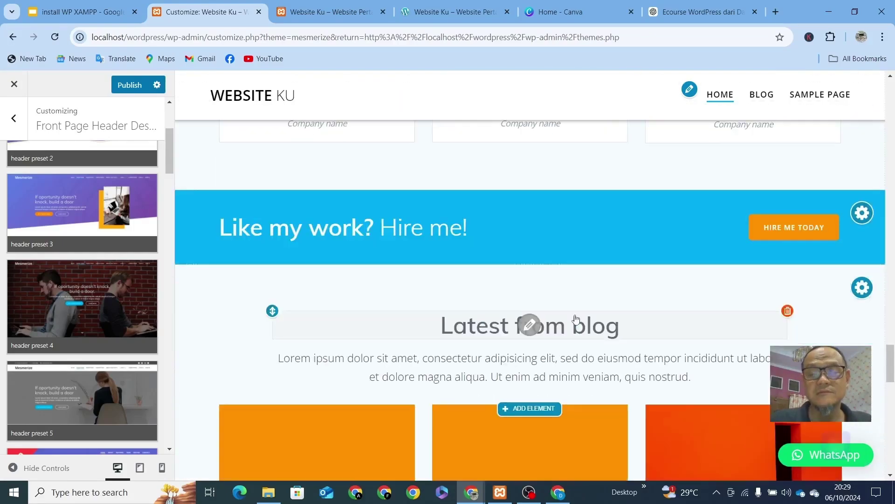
scroll(575, 326, "up", 15)
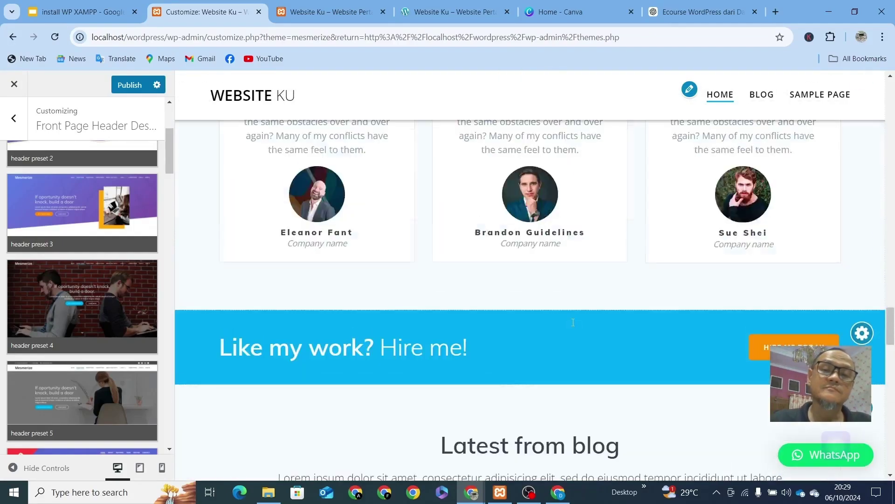
scroll(573, 323, "up", 6)
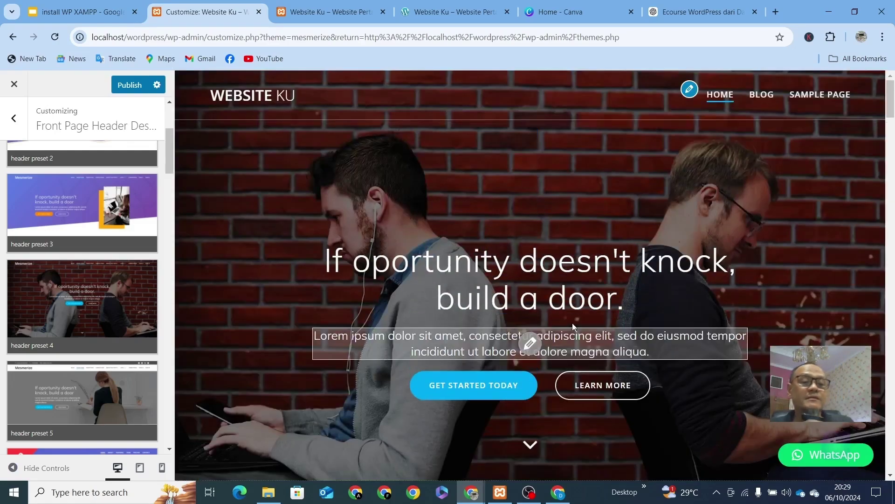
Step: Tick Show Top Bar under Navigation > Top Bar in the Customizer
left_click(14, 119)
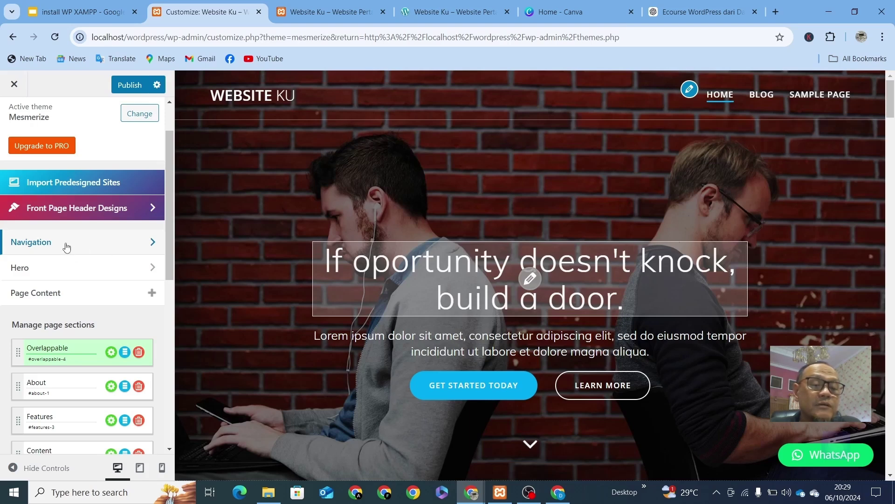
left_click(29, 247)
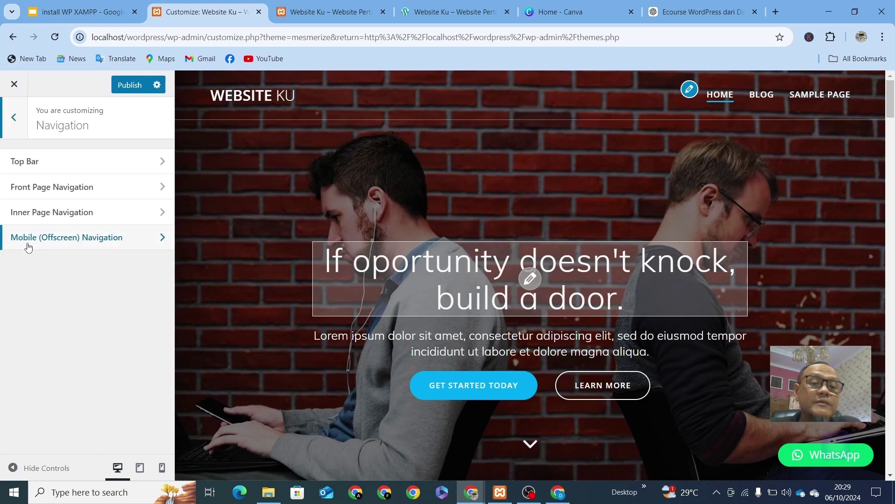
left_click(42, 163)
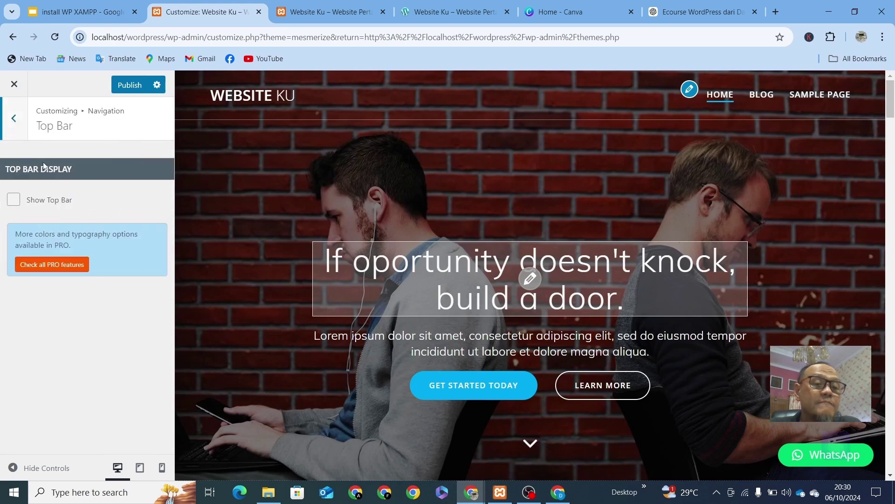
left_click(13, 200)
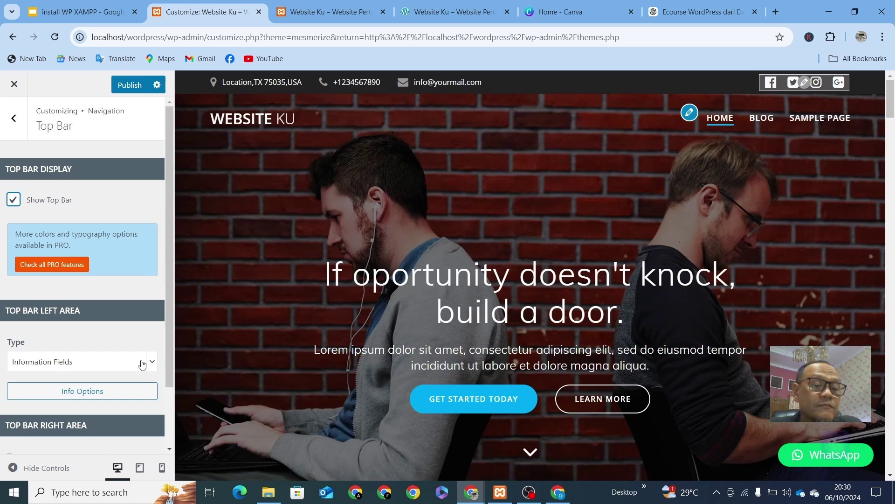
Step: Keep Information Fields on the top bar's left and switch off the location, phone and e-mail fields
left_click(142, 364)
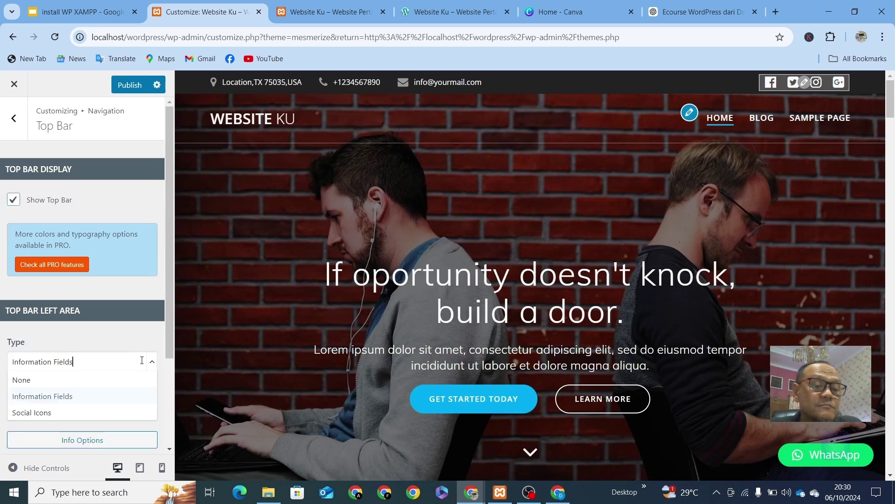
left_click(82, 396)
left_click(81, 393)
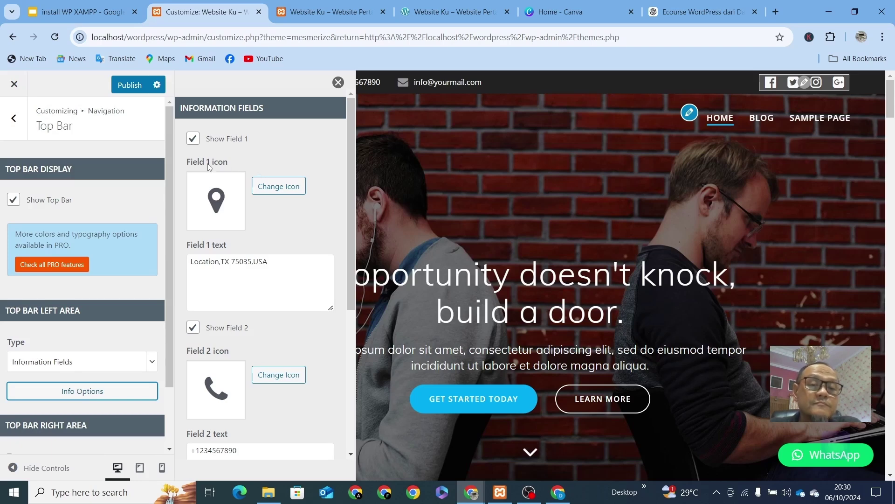
left_click(193, 138)
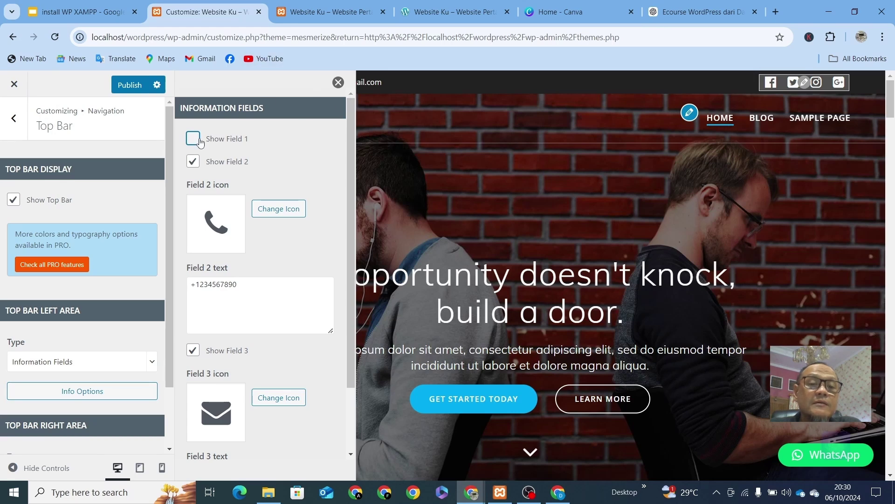
left_click(193, 139)
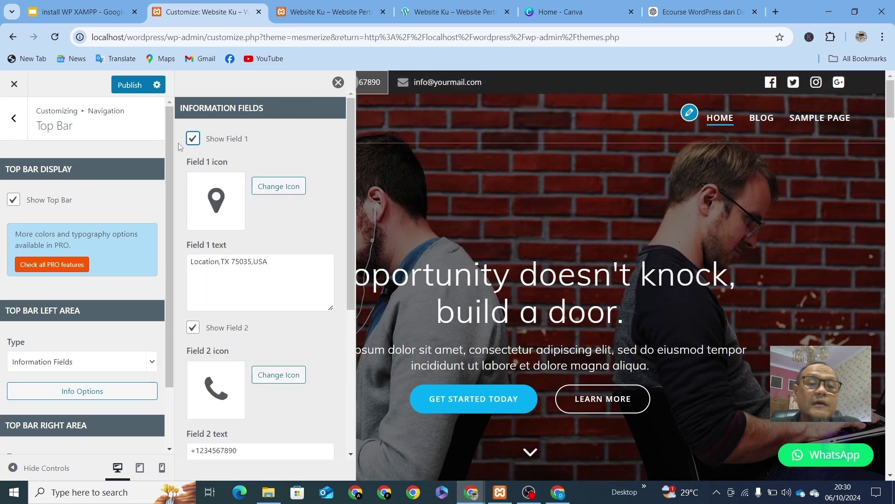
left_click(193, 138)
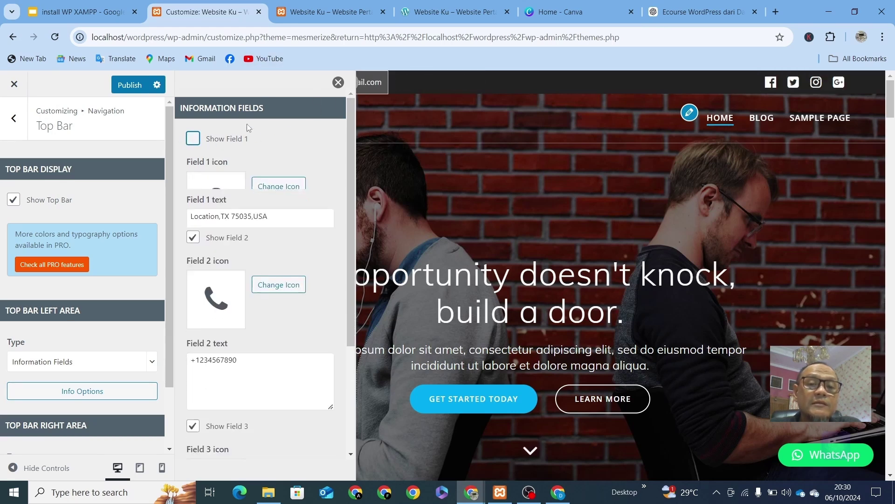
left_click(338, 83)
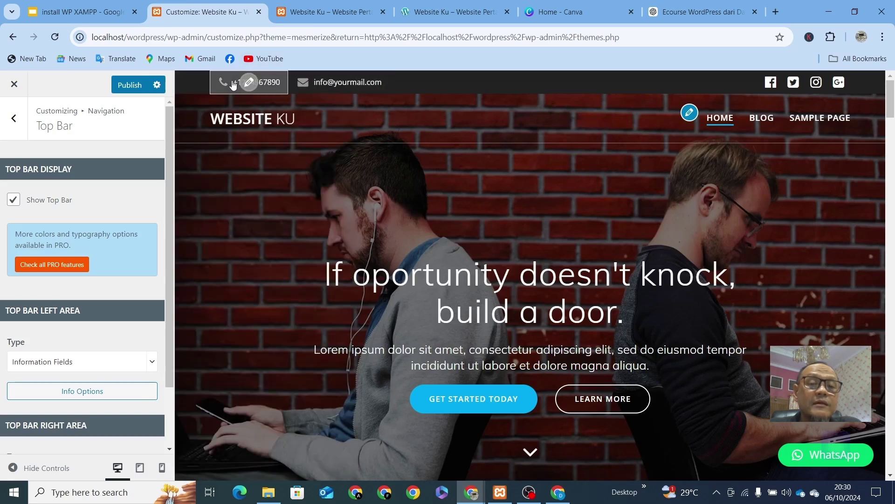
left_click(114, 390)
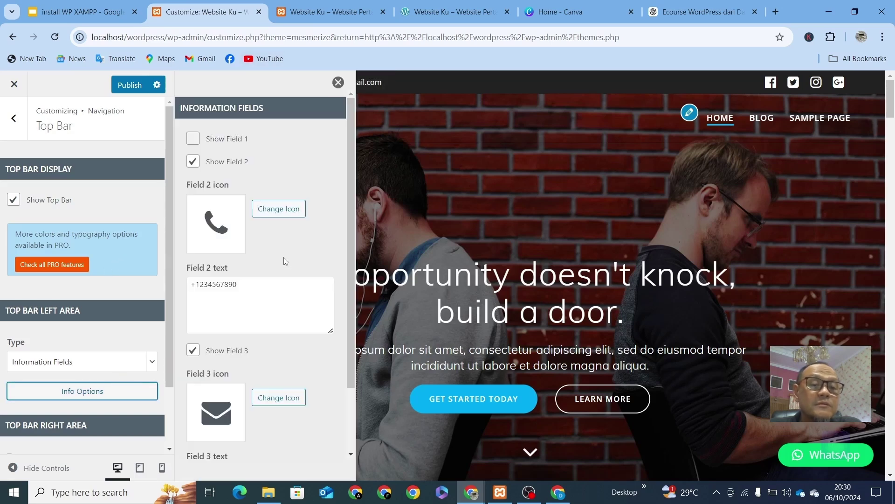
left_click(194, 162)
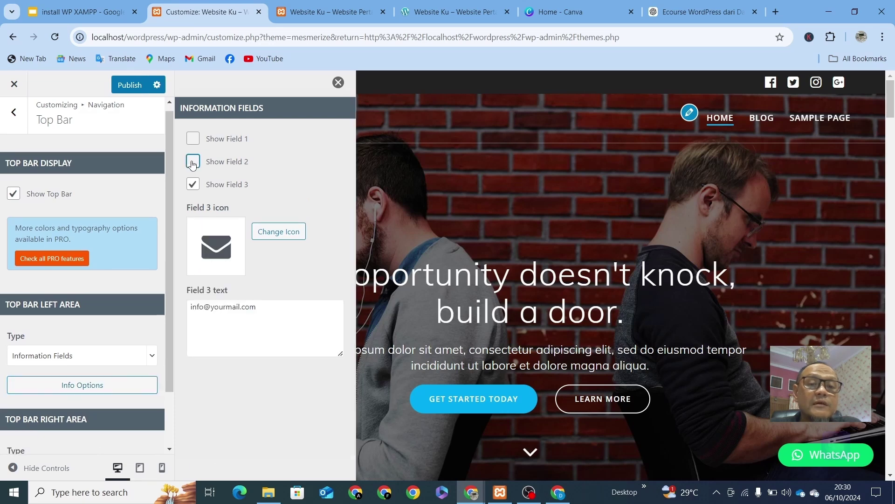
left_click(193, 184)
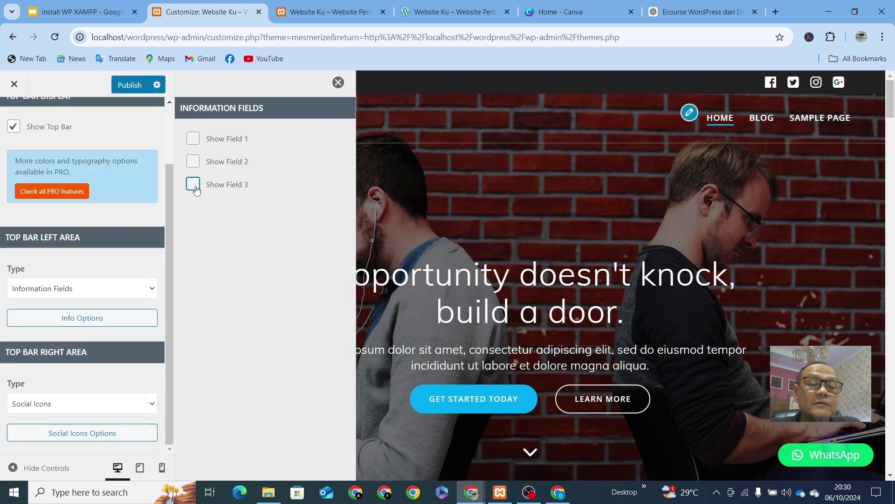
left_click(338, 82)
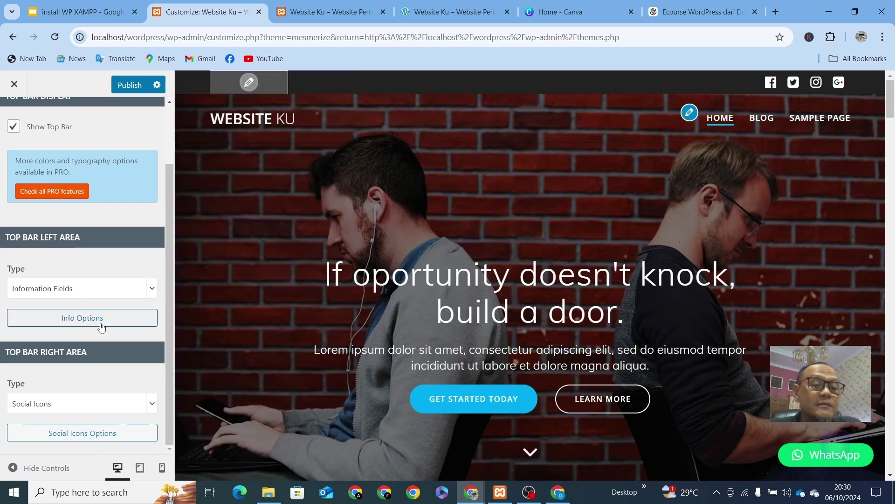
Step: Turn location, phone (Field 2) and e-mail (Field 3) back on, leaving the e-mail icon unchanged
left_click(126, 317)
left_click(194, 139)
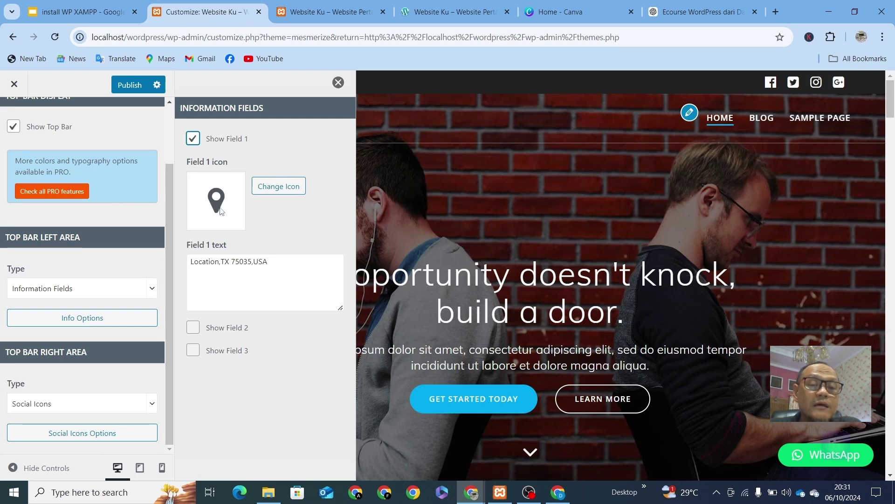
left_click(194, 328)
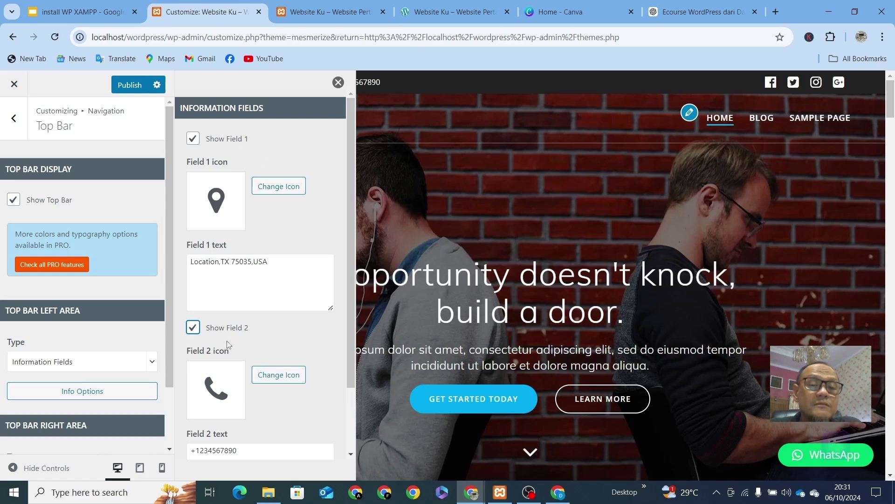
scroll(227, 344, "down", 2)
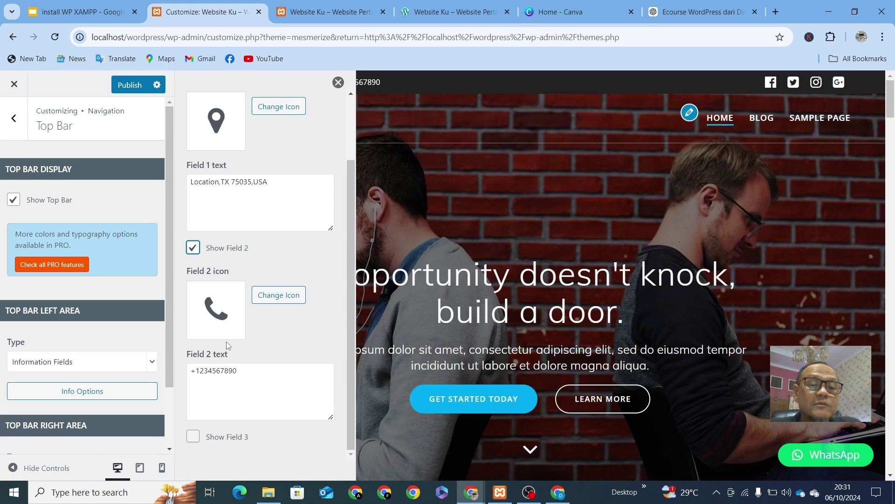
left_click(193, 437)
scroll(281, 393, "down", 2)
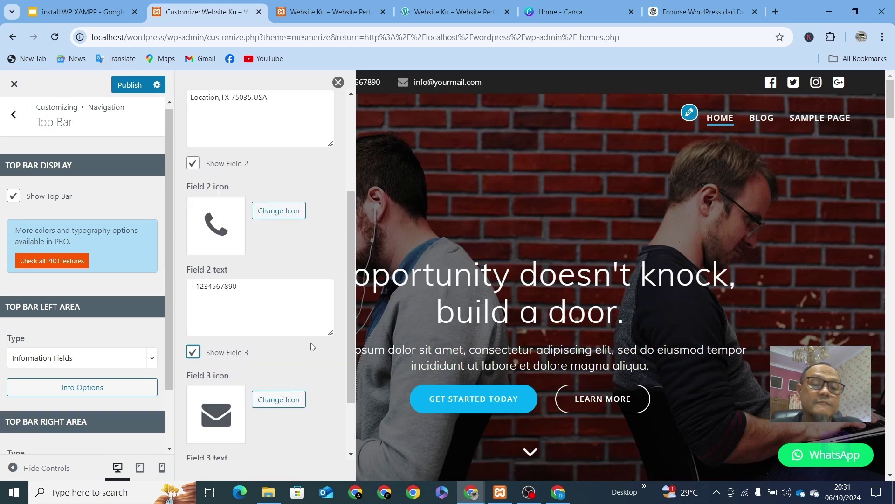
left_click(290, 399)
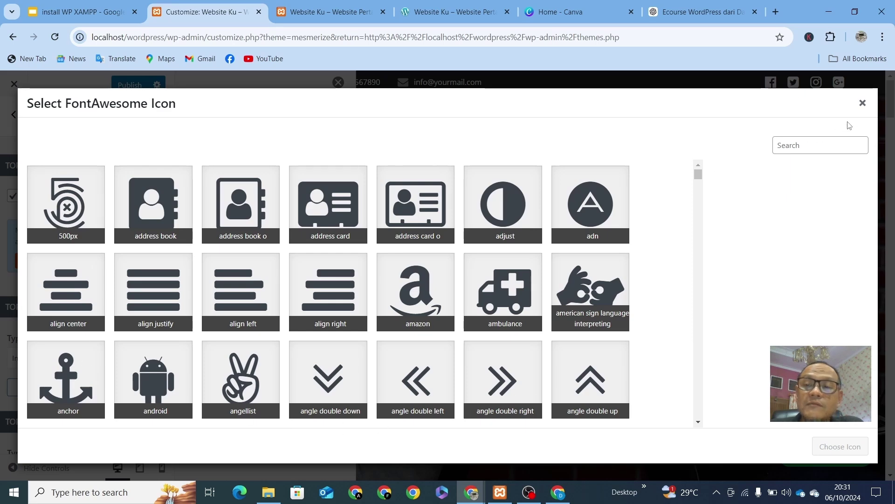
left_click(863, 102)
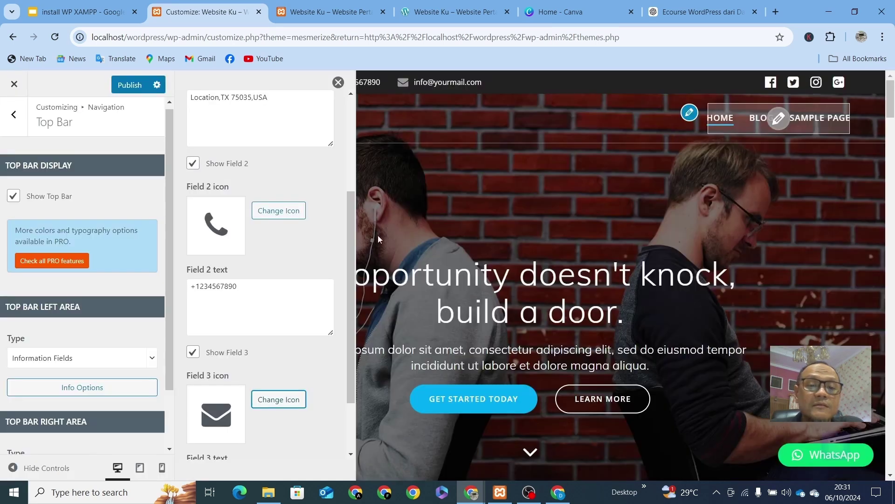
left_click_drag(253, 291, 153, 304)
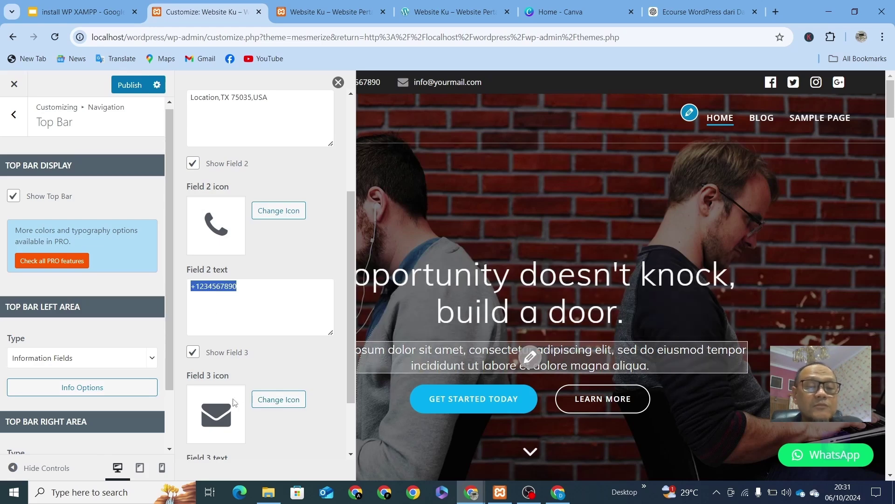
scroll(235, 402, "down", 2)
left_click_drag(272, 393, 191, 393)
left_click(82, 387)
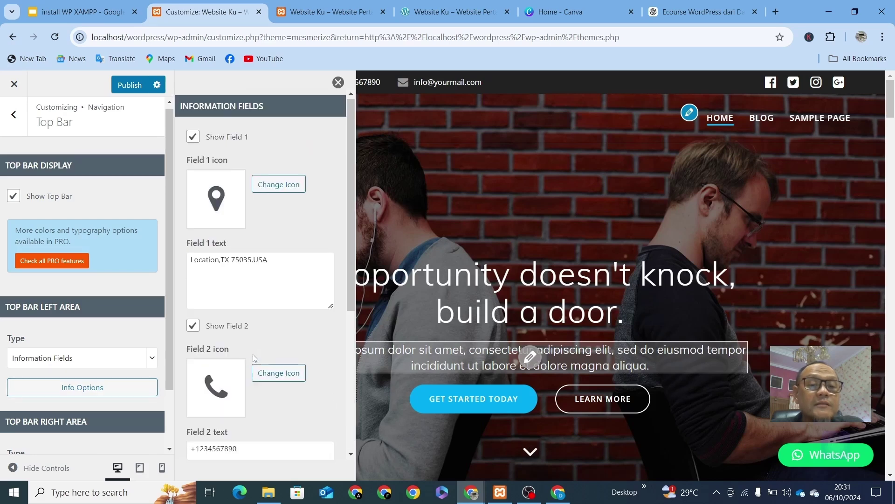
left_click_drag(276, 260, 189, 262)
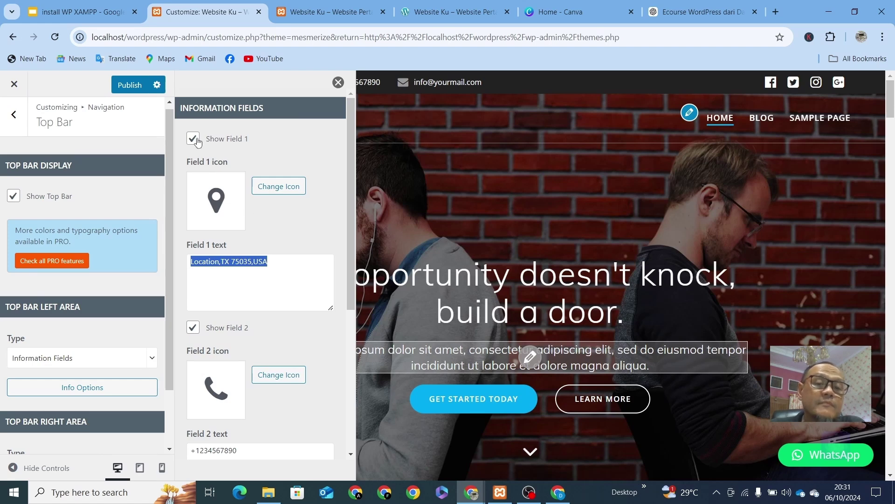
left_click(338, 83)
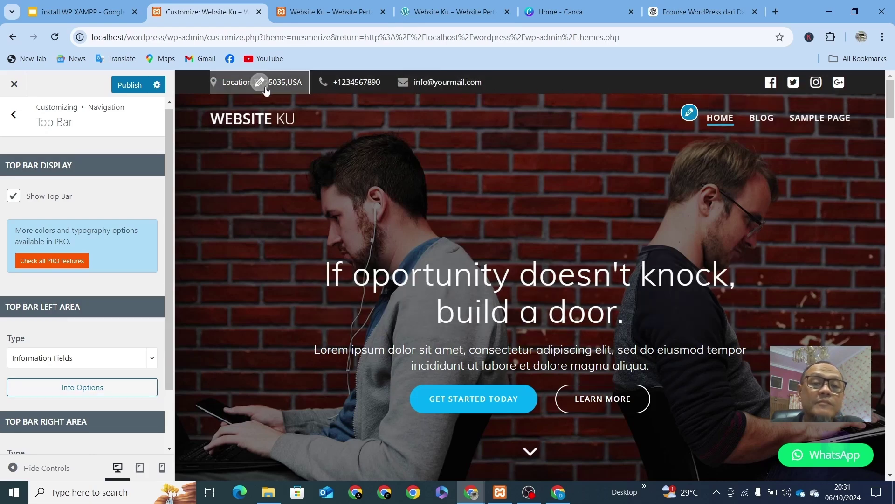
left_click(265, 86)
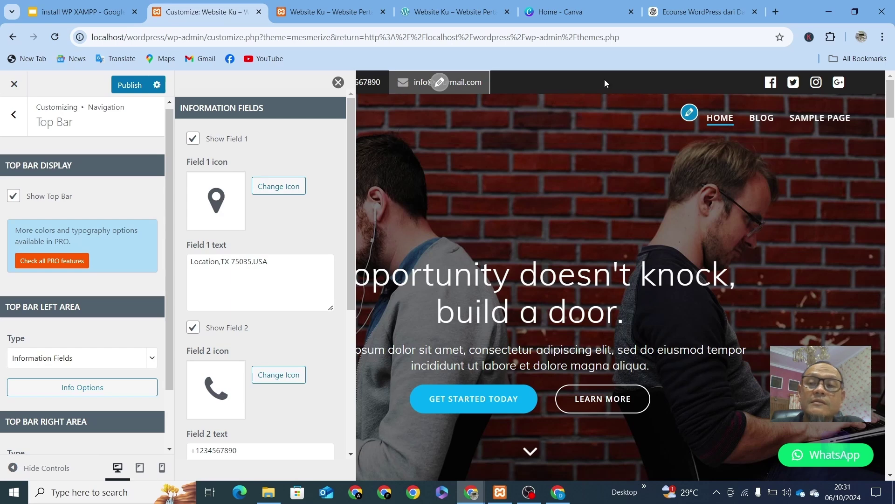
left_click(338, 82)
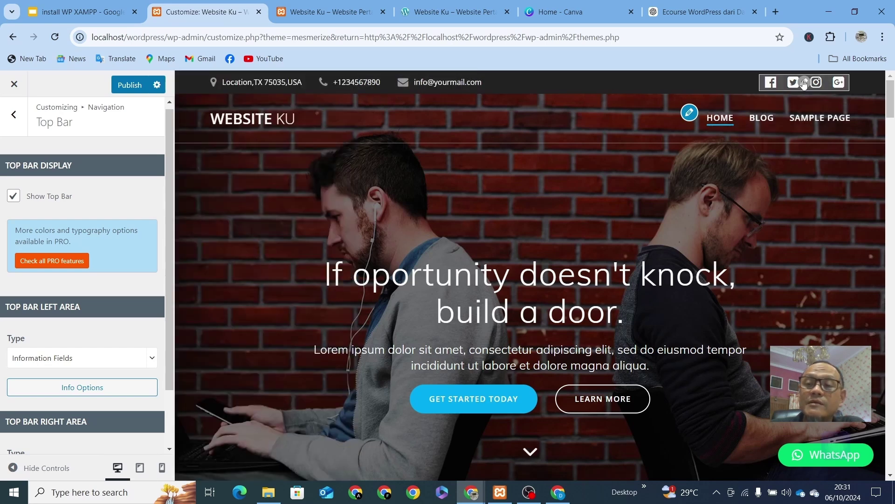
left_click(804, 82)
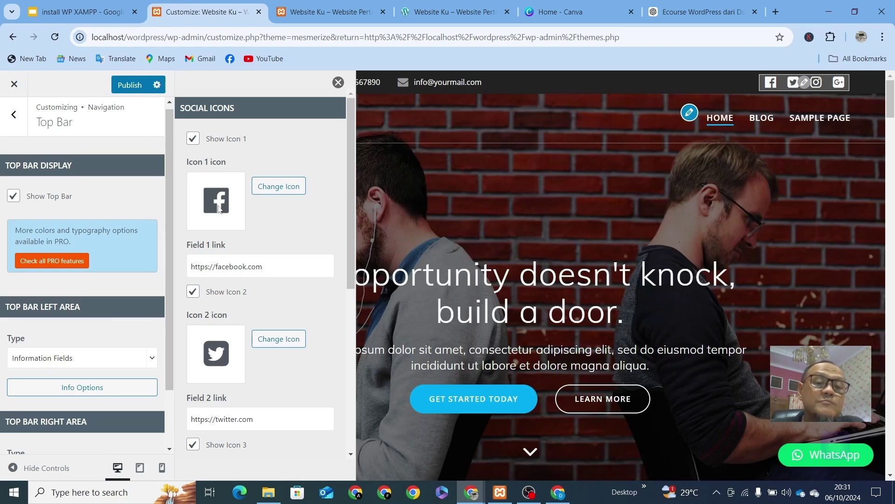
left_click_drag(254, 266, 184, 272)
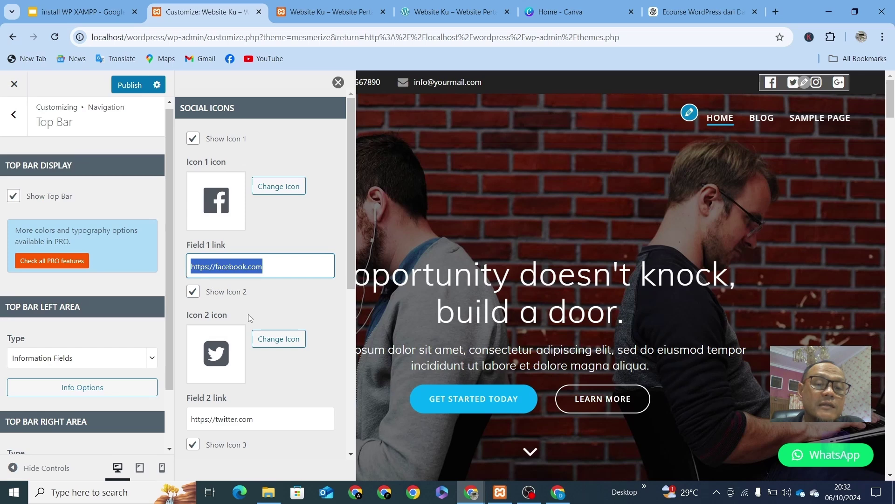
scroll(248, 314, "down", 3)
left_click_drag(263, 313, 187, 311)
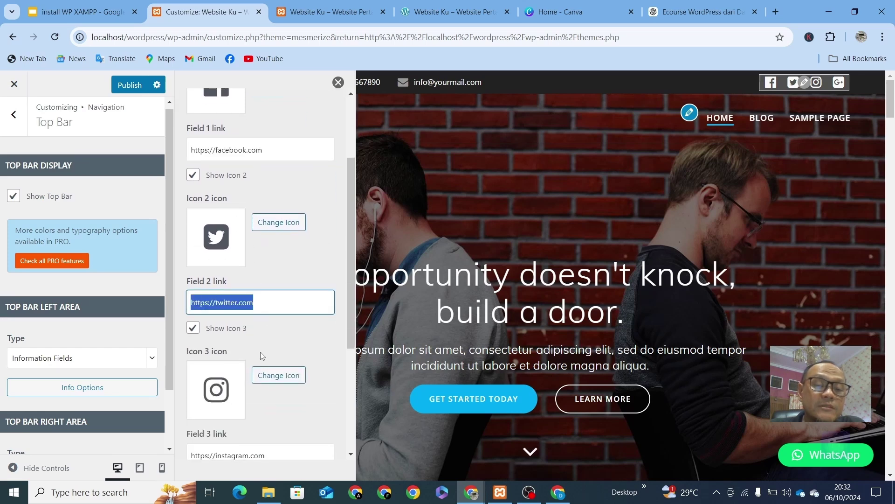
scroll(260, 352, "down", 4)
left_click_drag(267, 280, 175, 299)
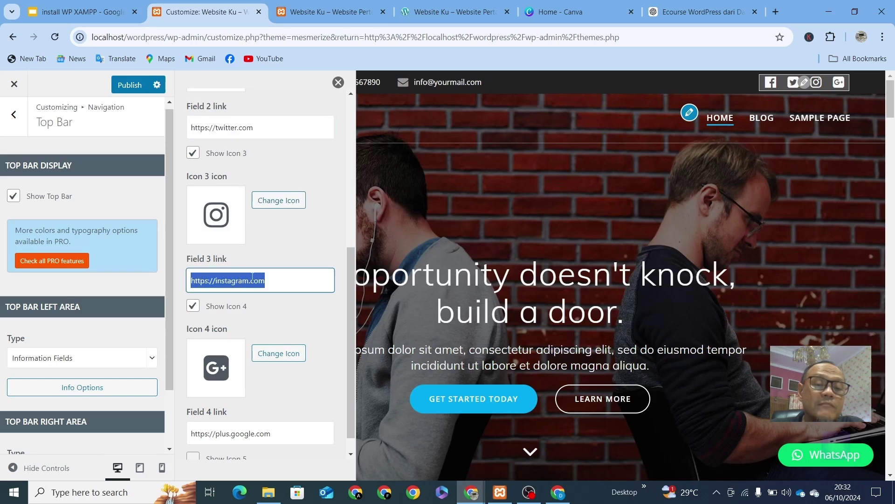
scroll(254, 370, "down", 1)
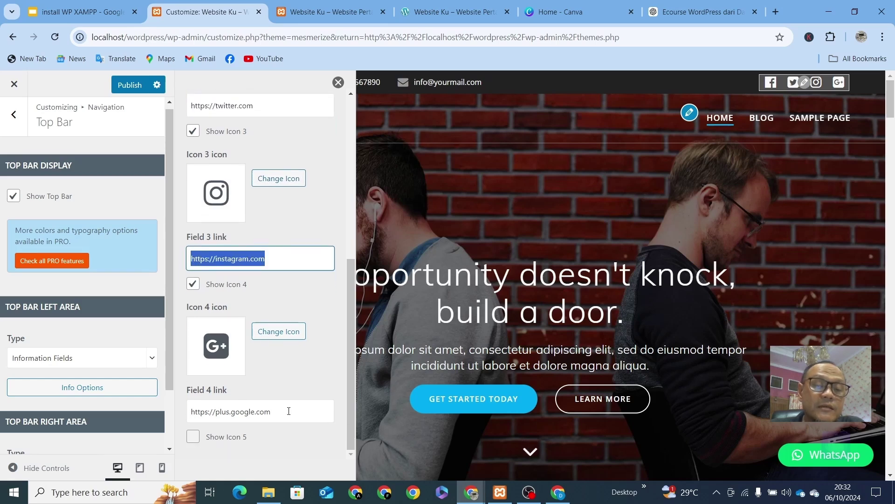
left_click_drag(288, 411, 175, 419)
left_click(338, 82)
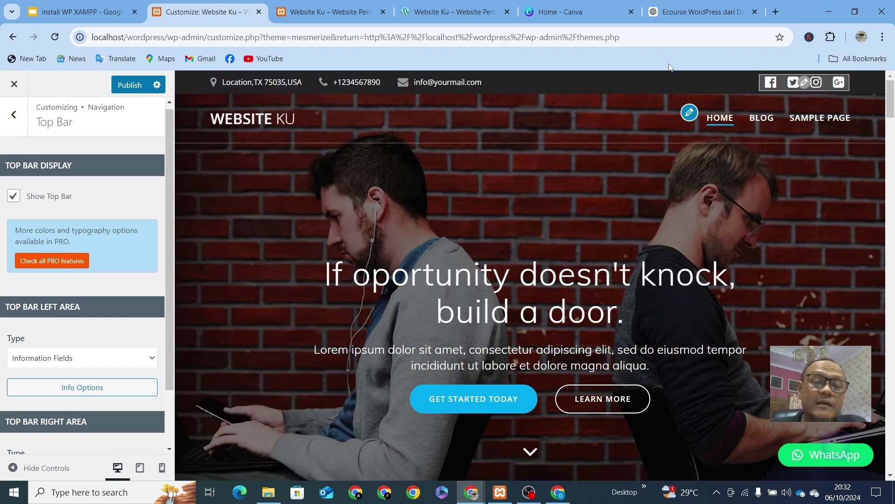
Step: From Site Identity > Select logo, upload the Minima Furniture image from the minimafurniture images folder
left_click(254, 121)
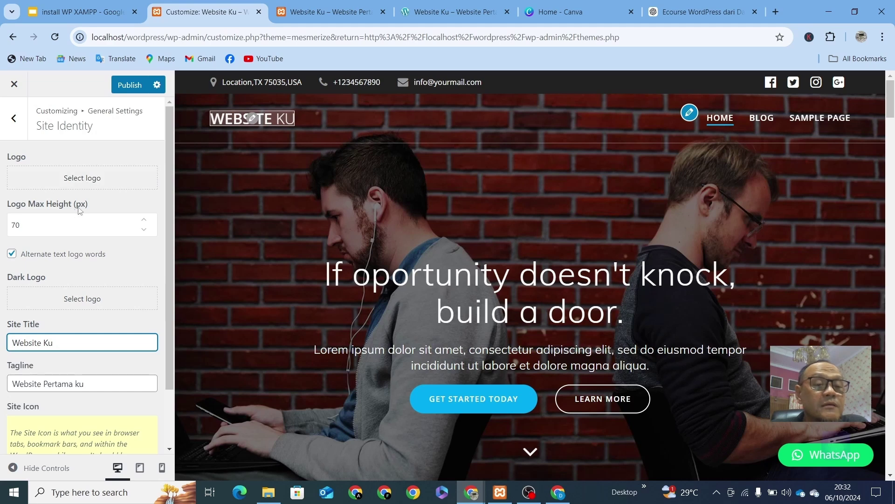
left_click(86, 183)
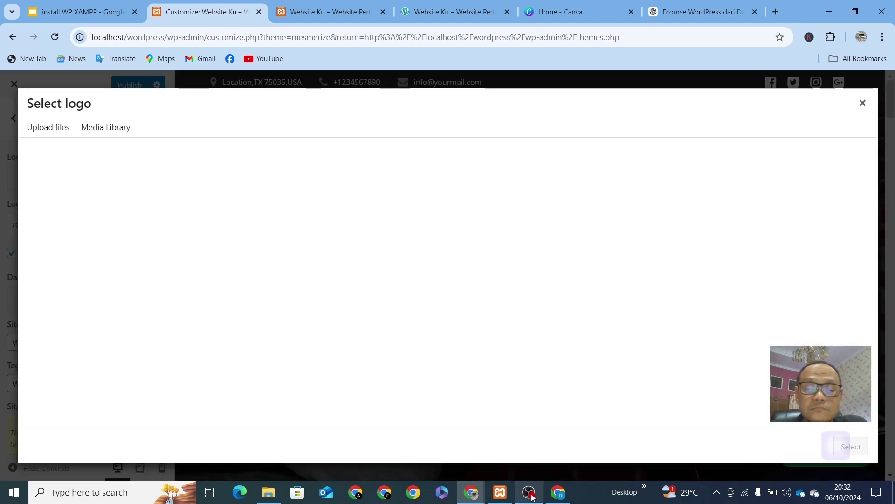
mouse_move(533, 497)
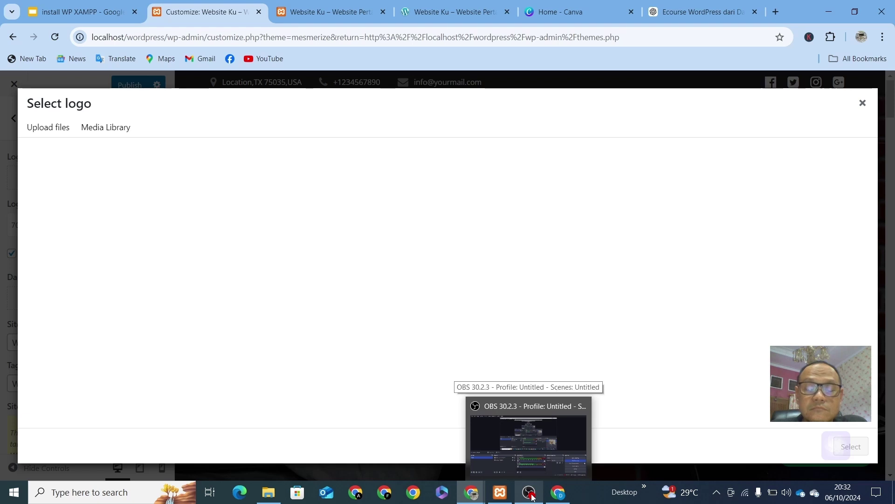
left_click(45, 135)
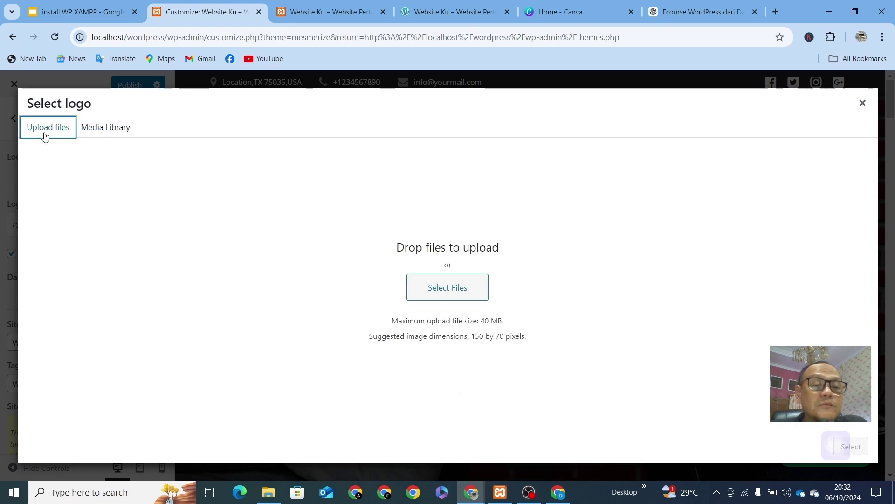
left_click(447, 292)
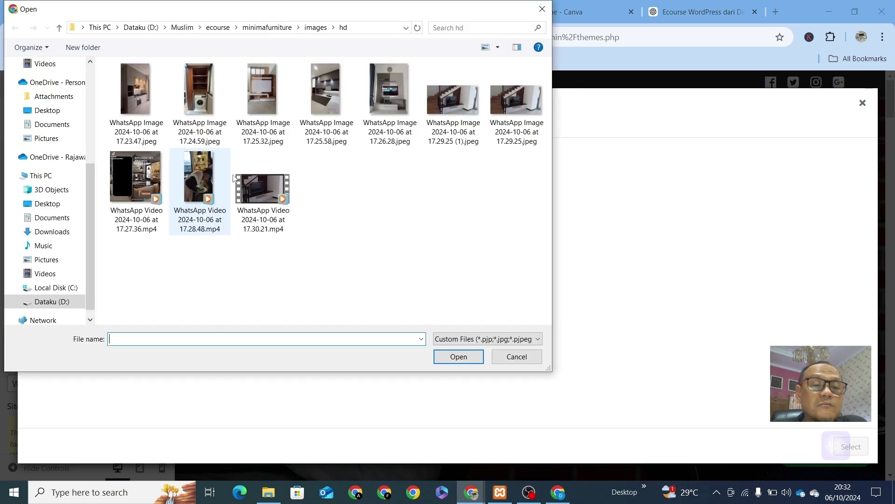
left_click(262, 28)
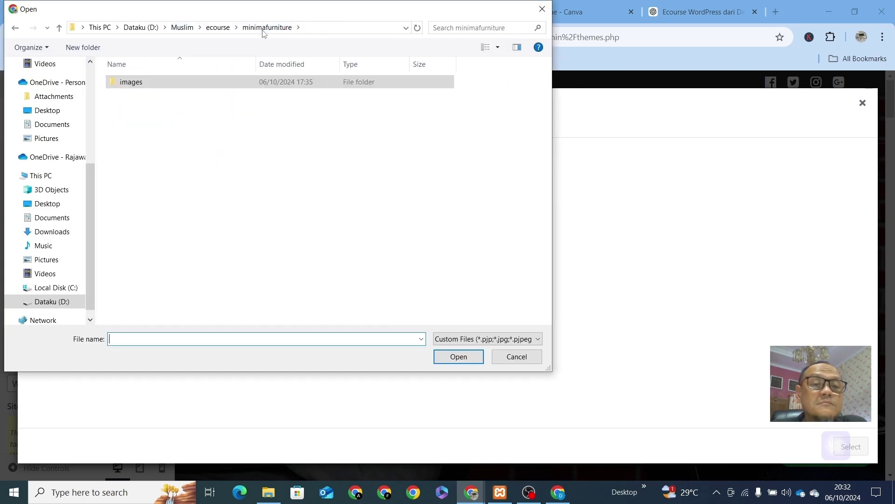
double_click(145, 86)
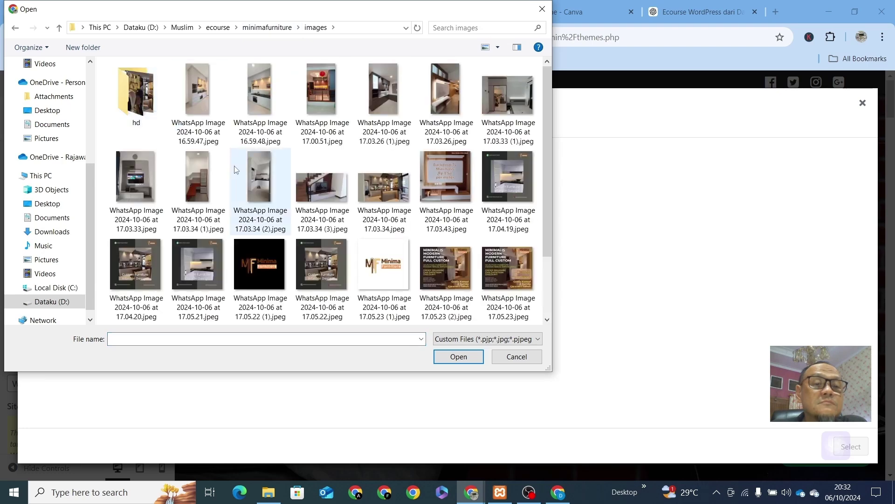
scroll(341, 219, "up", 2)
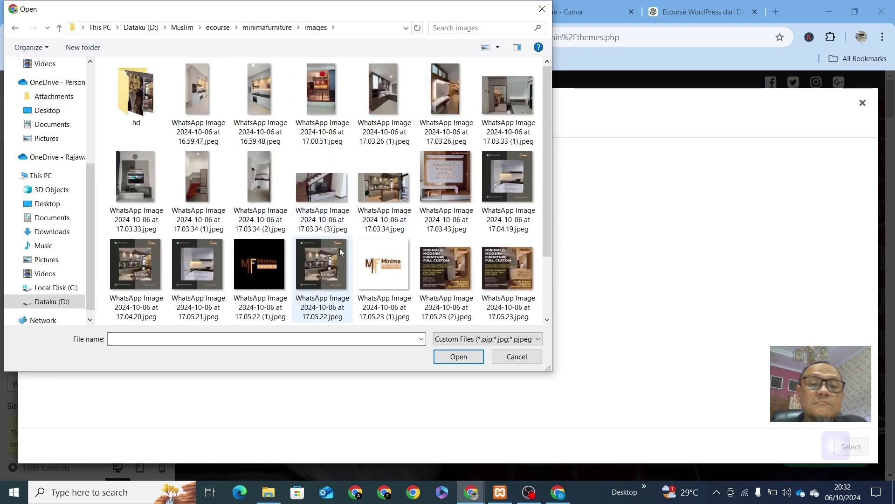
scroll(338, 239, "down", 2)
double_click(356, 171)
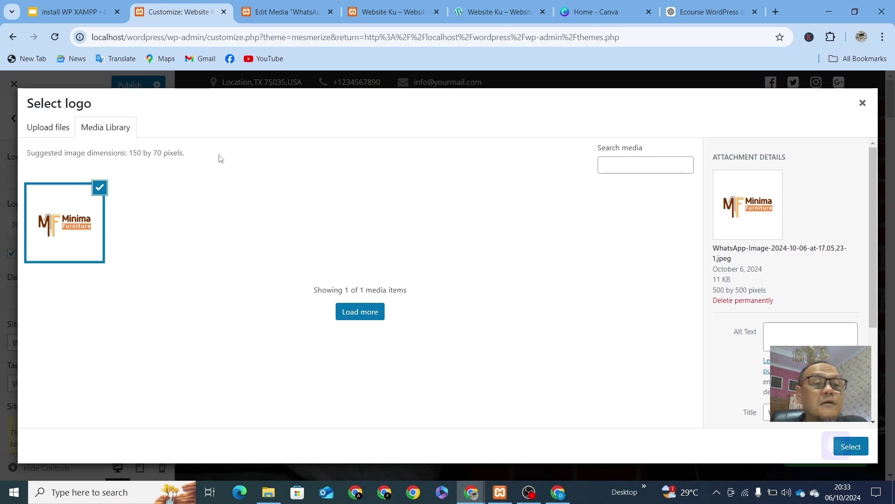
left_click(55, 127)
left_click(116, 134)
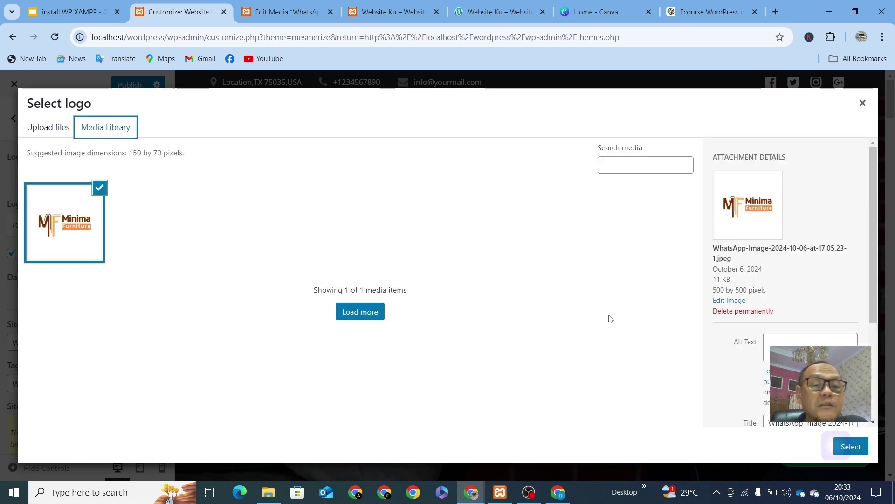
Step: Select the uploaded Minima Furniture image and crop it to set it as the site logo
left_click(851, 446)
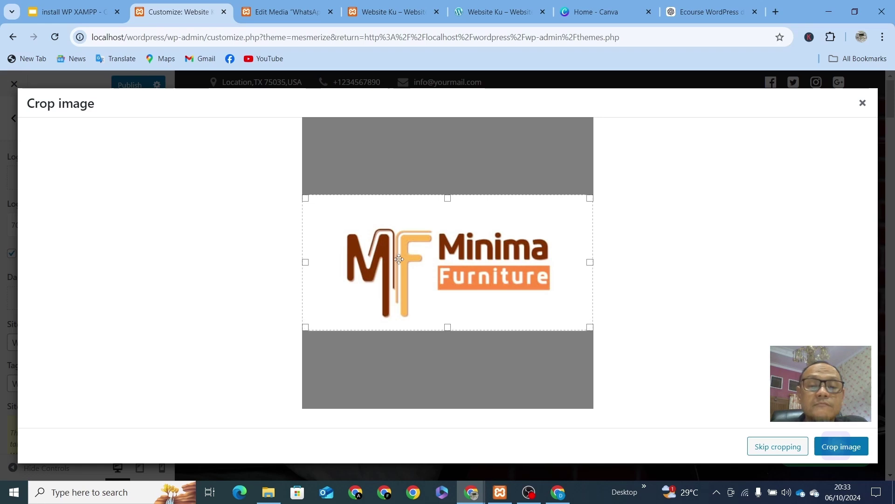
left_click(836, 445)
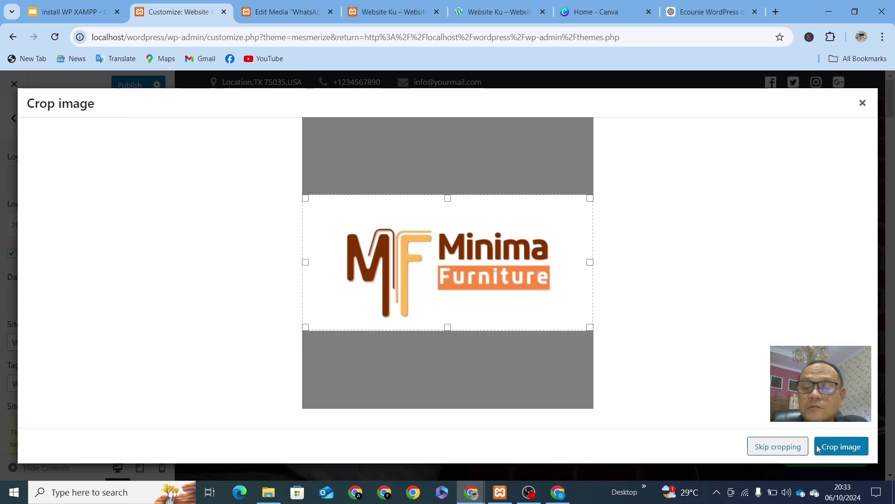
left_click(841, 448)
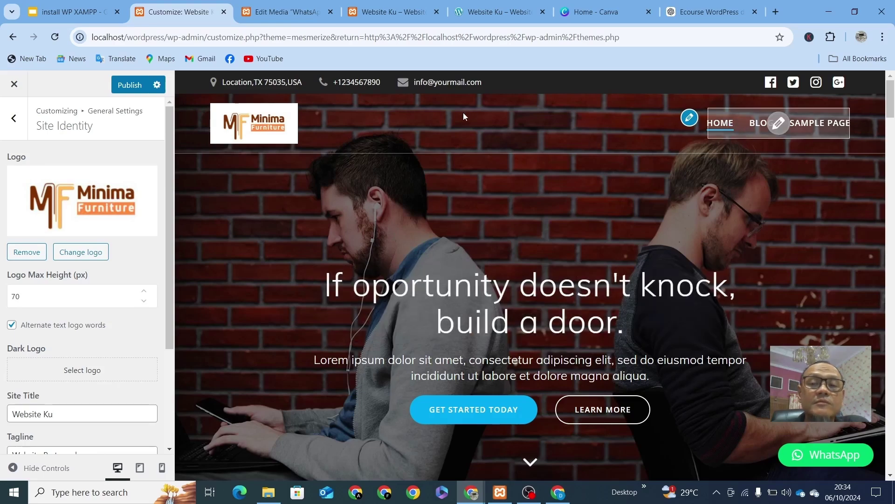
Step: Bring up the Edit Media page for the Minima Furniture logo (11 KB, 500×500 JPEG)
left_click(690, 120)
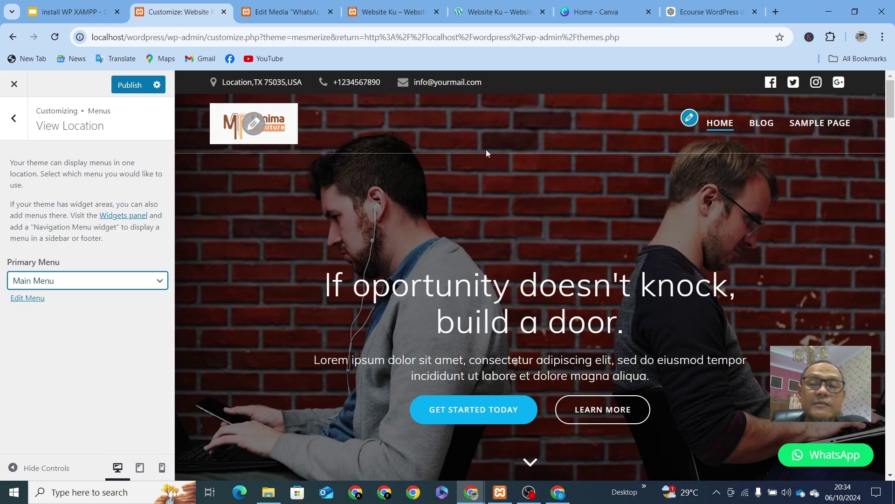
left_click(13, 118)
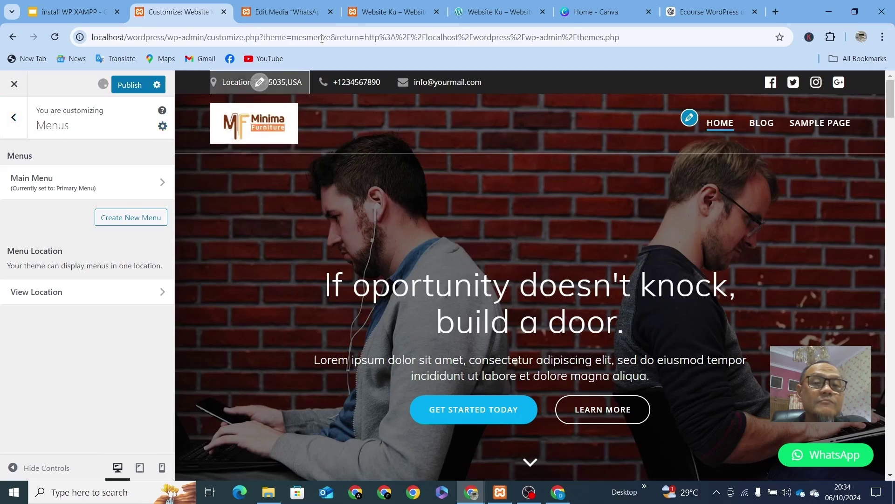
left_click(285, 11)
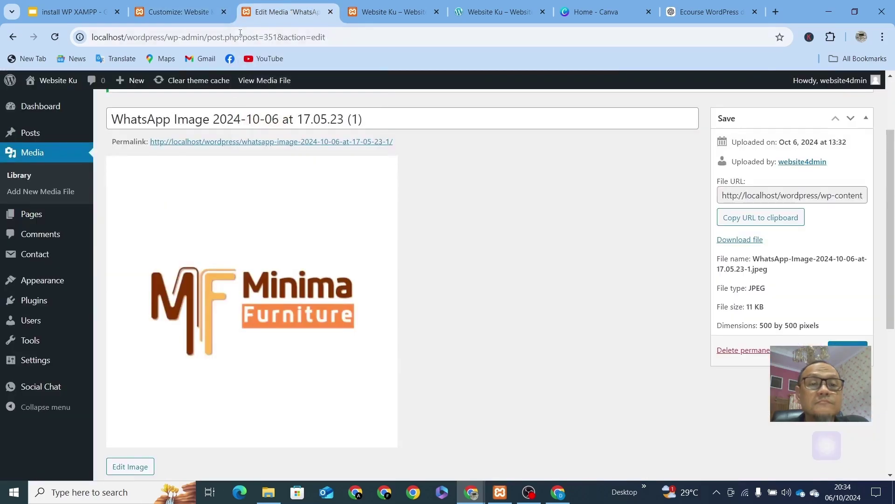
Step: Close the logo's media tab and reload the Website Ku live site
left_click(330, 12)
left_click(284, 11)
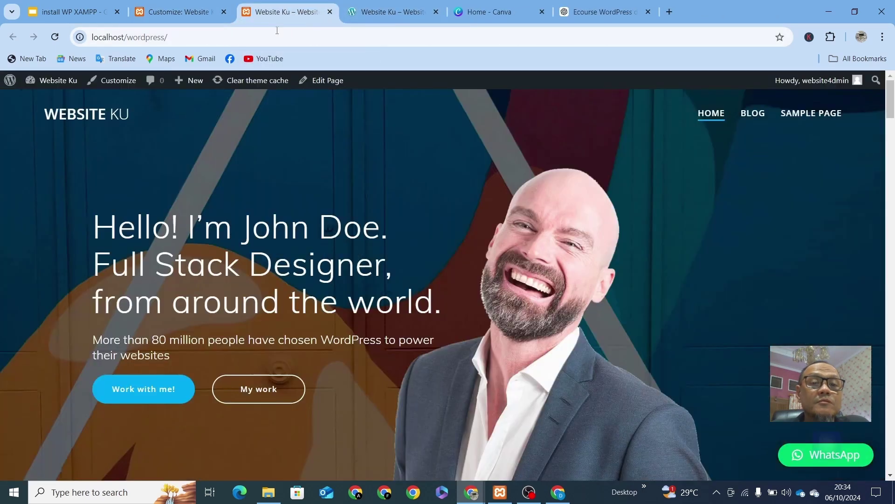
left_click(274, 33)
key("Return")
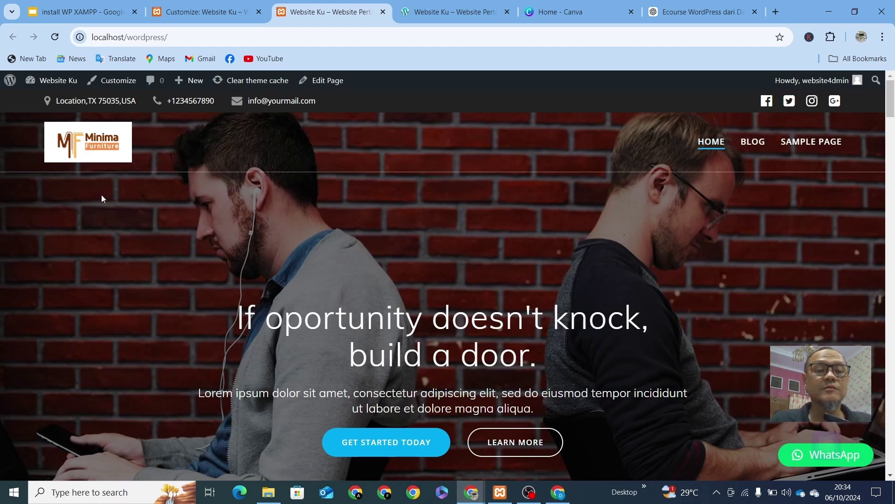
Step: Scroll through the live site to confirm the new logo, then return to the Customizer
scroll(627, 299, "down", 20)
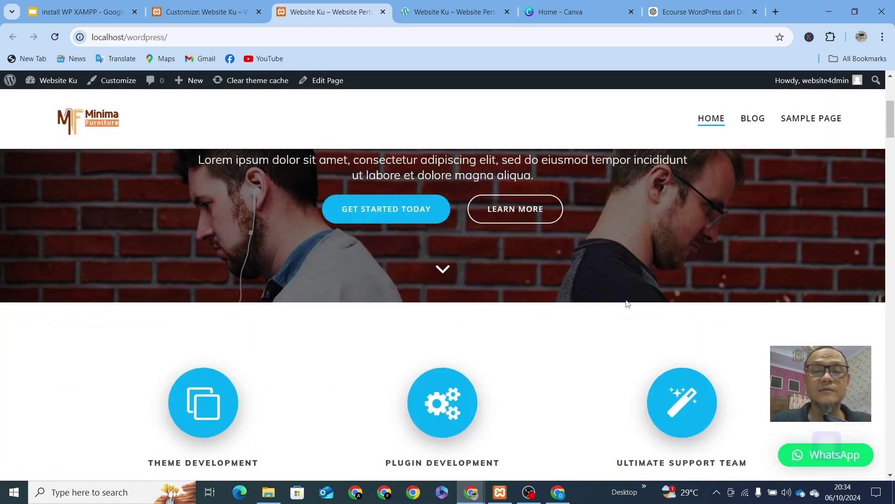
scroll(628, 304, "down", 15)
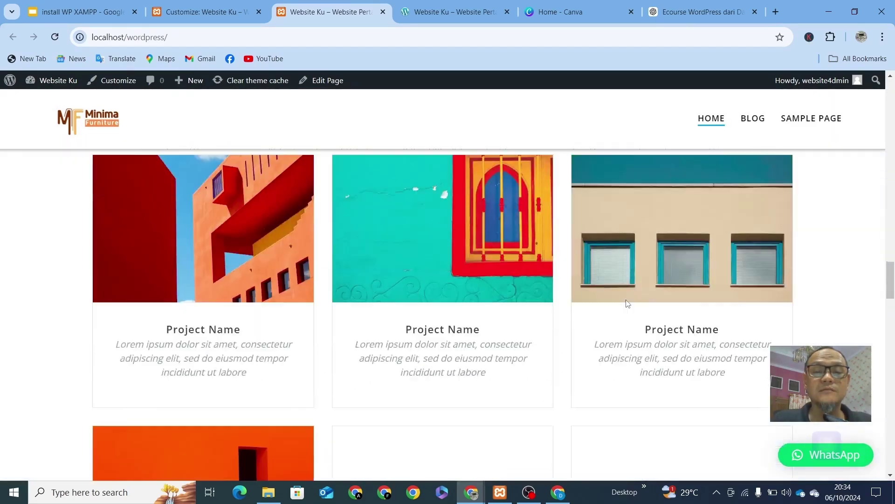
scroll(628, 305, "up", 12)
scroll(627, 308, "up", 10)
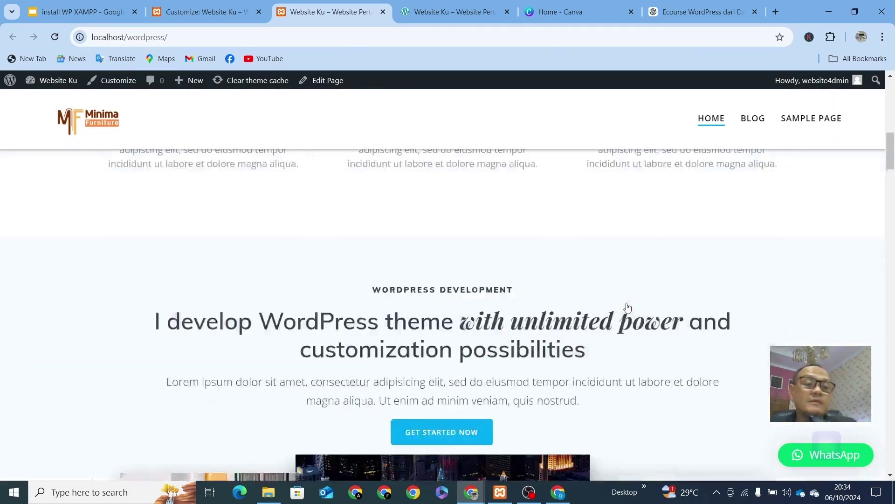
left_click(216, 11)
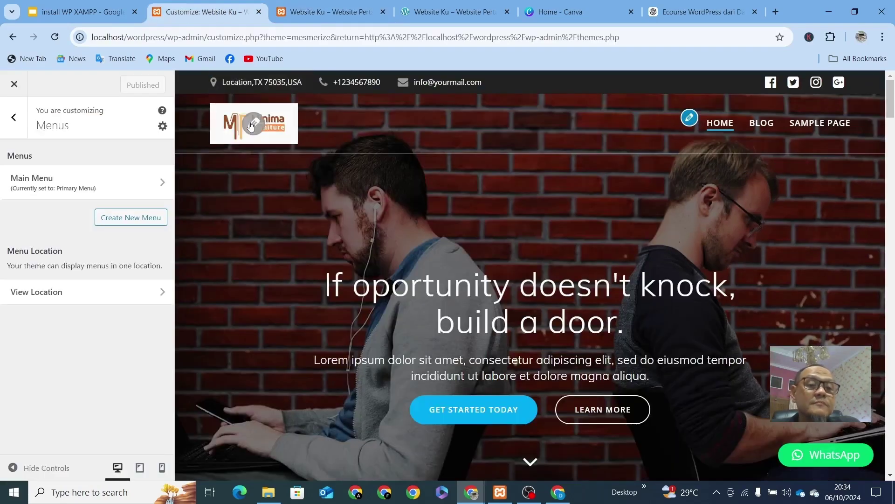
Step: Open the Customizer's Navigation section, review Top Bar, then open Front Page Navigation
left_click(14, 117)
scroll(88, 340, "up", 10)
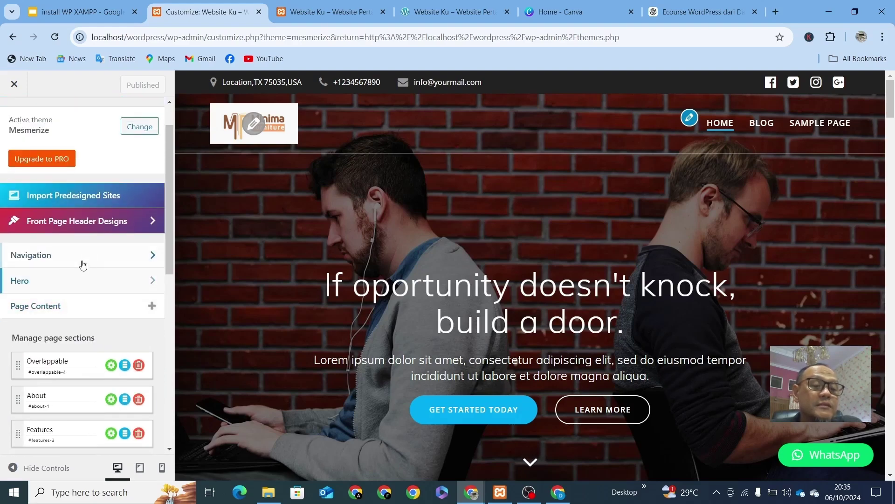
left_click(94, 261)
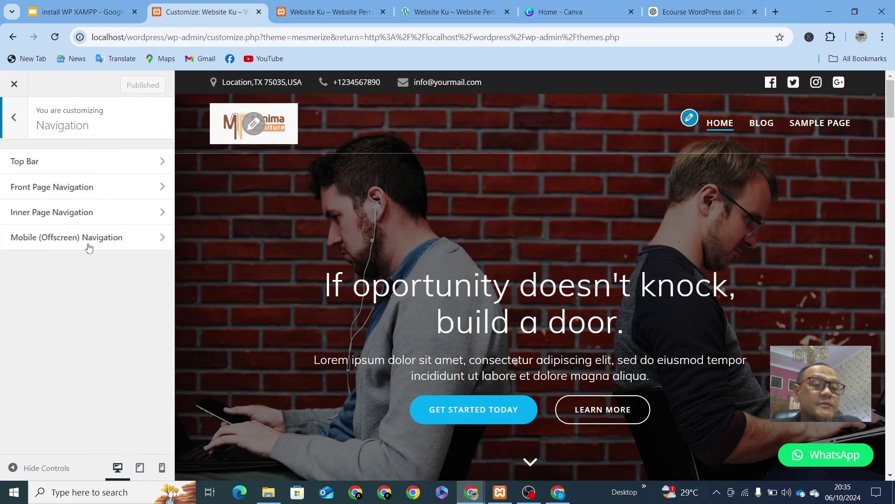
left_click(55, 163)
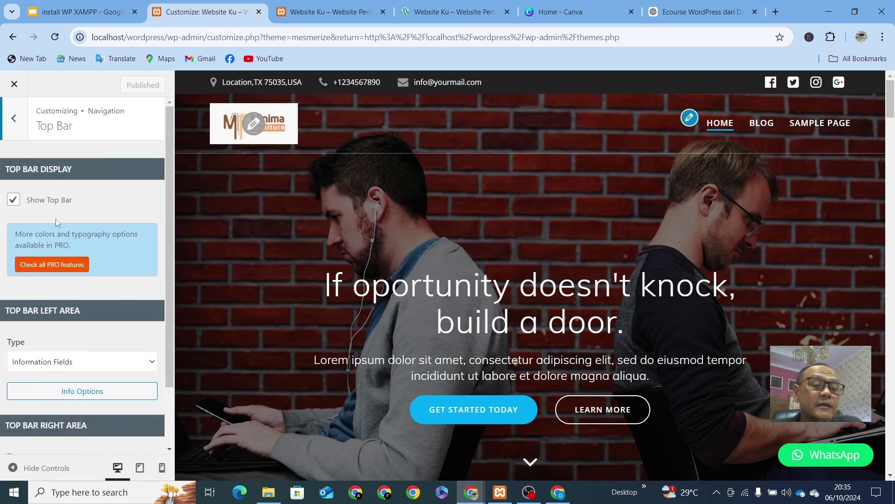
scroll(68, 310, "down", 2)
scroll(68, 310, "up", 2)
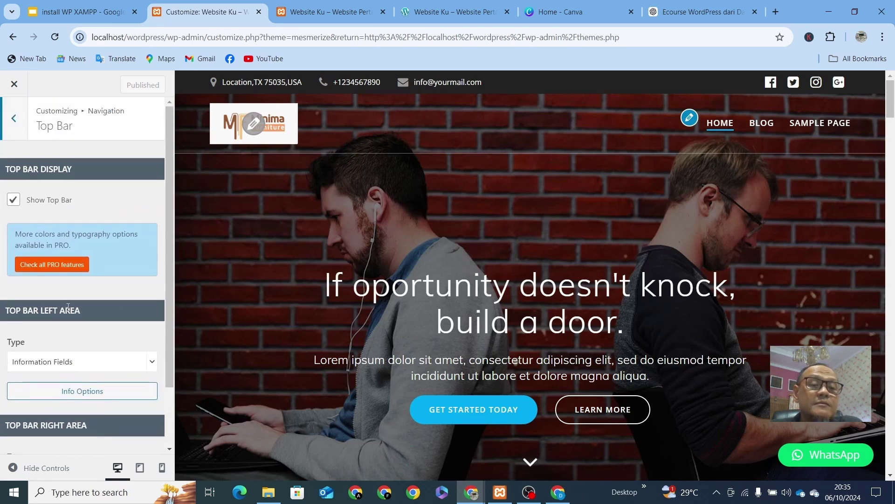
left_click(14, 118)
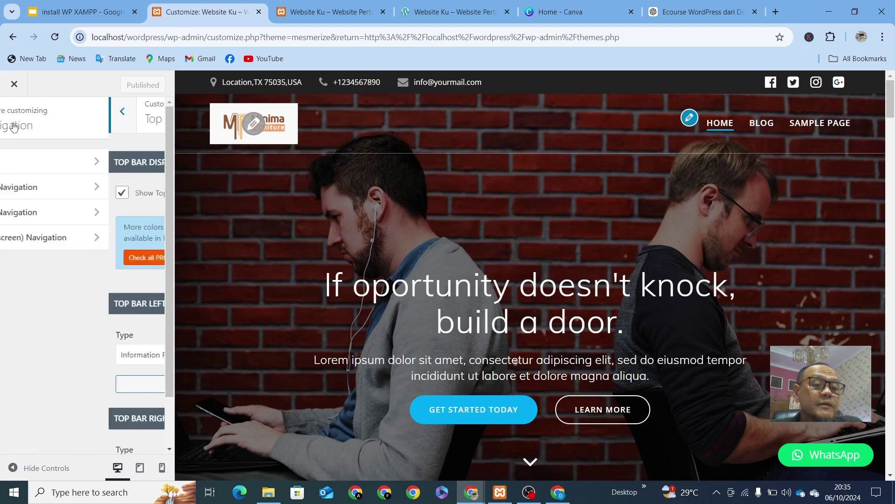
left_click(48, 196)
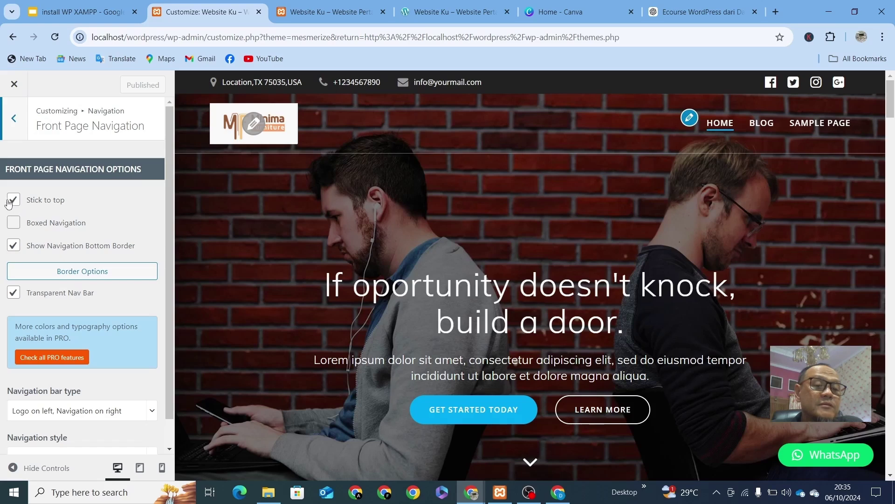
left_click(14, 200)
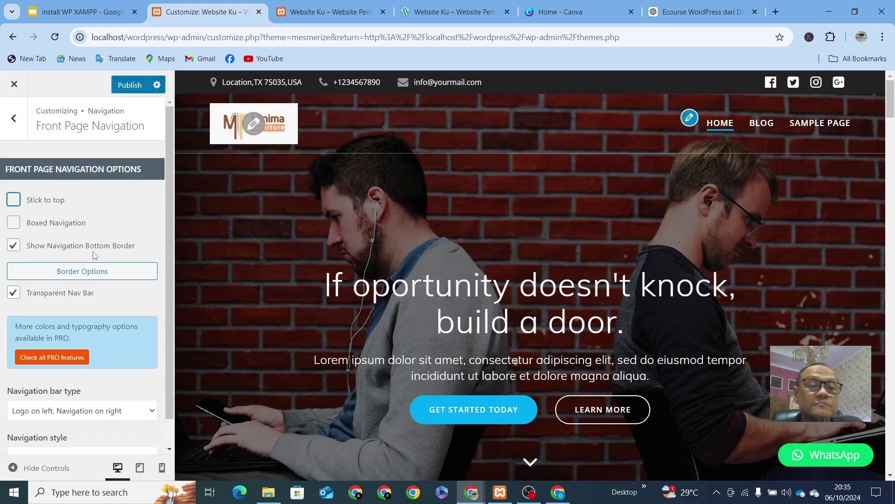
left_click(14, 201)
scroll(507, 217, "down", 10)
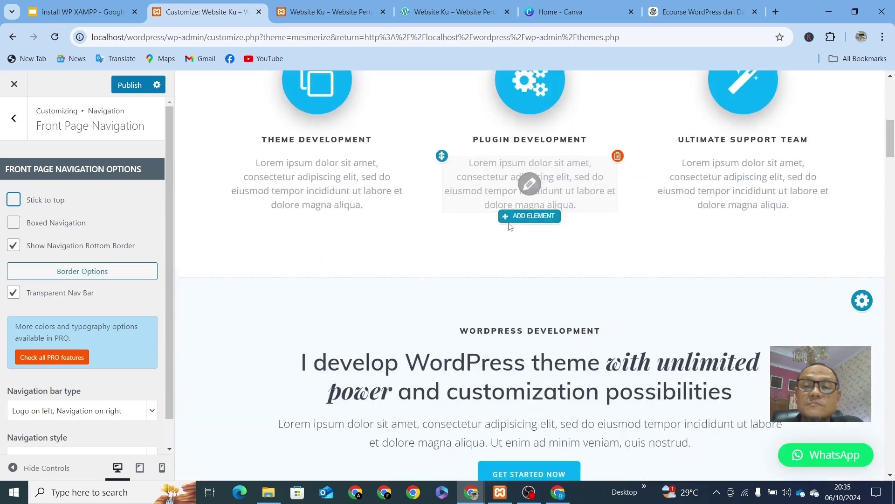
scroll(508, 222, "up", 10)
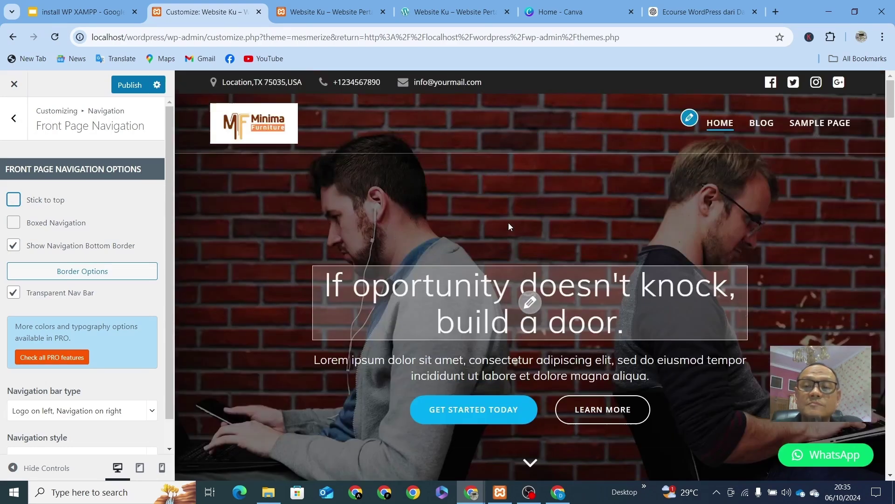
left_click(14, 200)
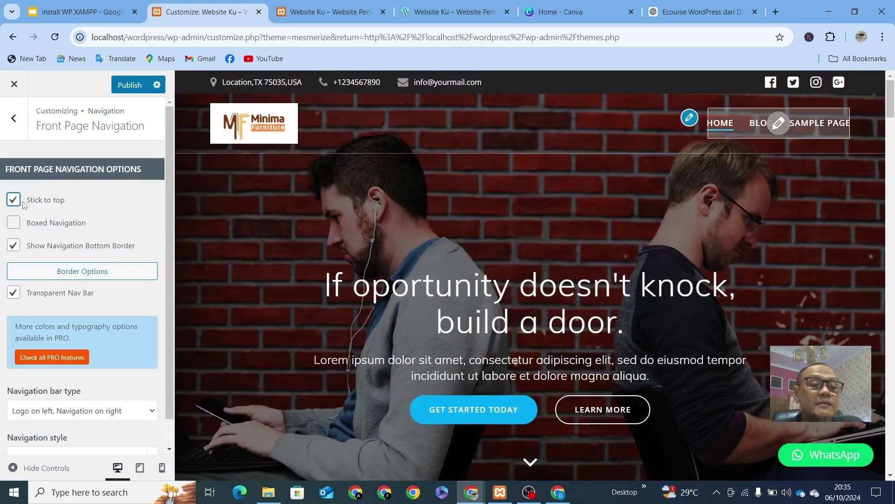
scroll(325, 233, "down", 5)
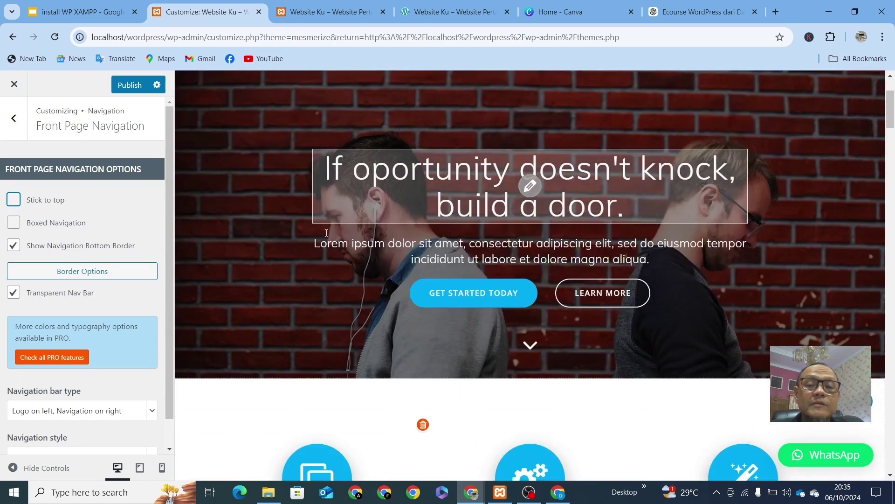
scroll(326, 232, "up", 5)
scroll(326, 232, "down", 4)
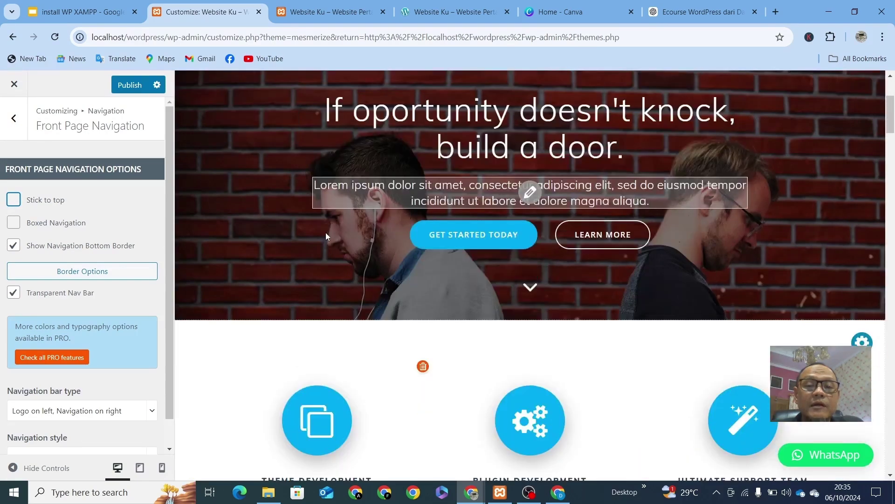
scroll(326, 233, "up", 4)
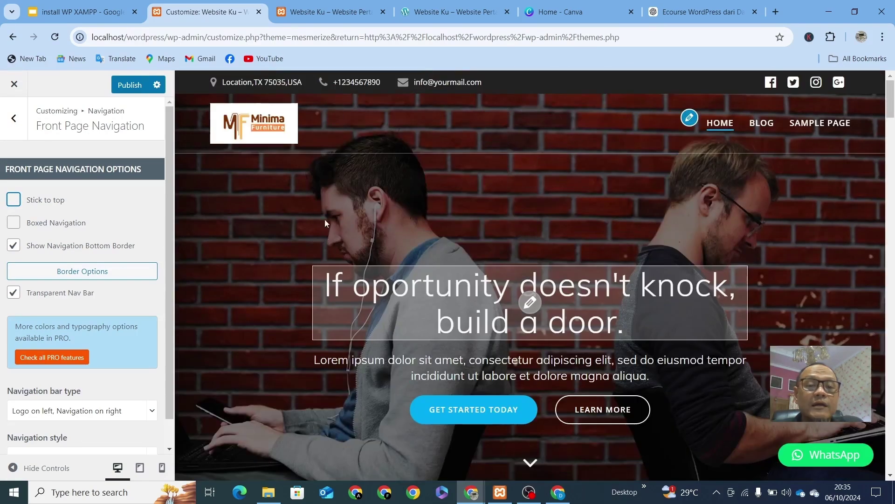
left_click(11, 201)
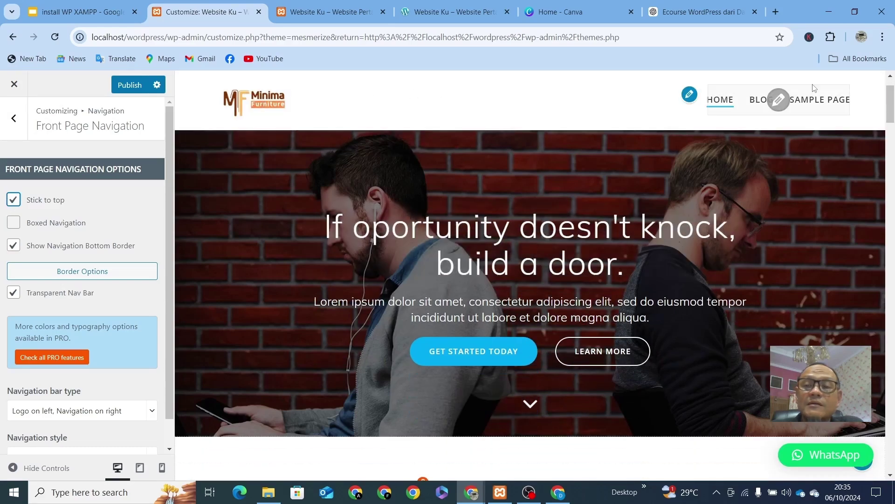
scroll(475, 219, "down", 8)
scroll(474, 218, "up", 5)
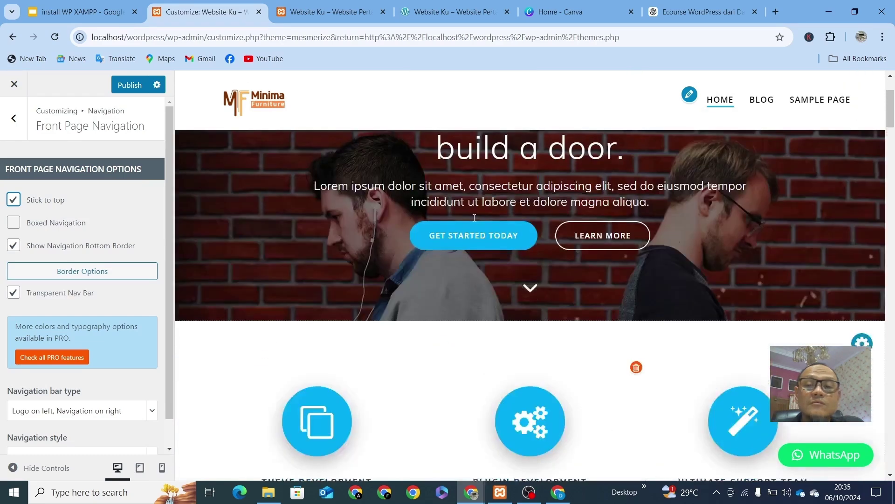
scroll(475, 218, "up", 3)
scroll(473, 219, "down", 5)
scroll(473, 220, "up", 6)
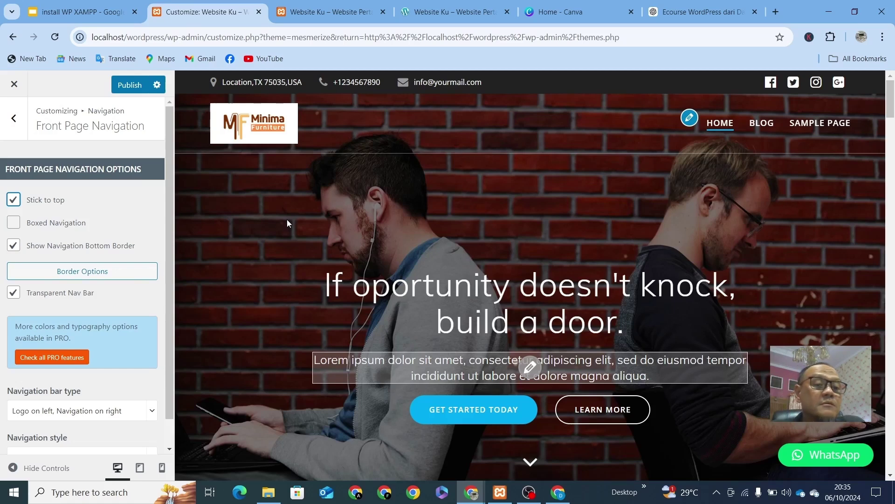
Step: Try the boxed header layout, then revert the header to full width
left_click(14, 224)
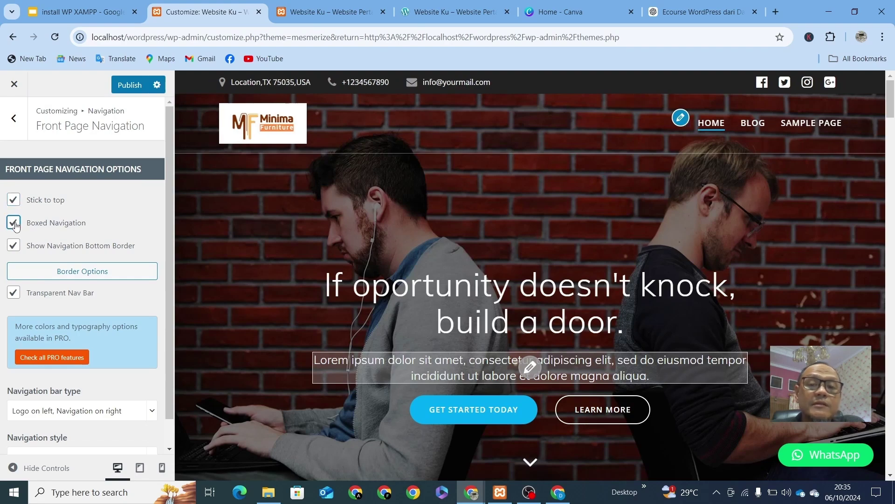
left_click(14, 224)
left_click(16, 227)
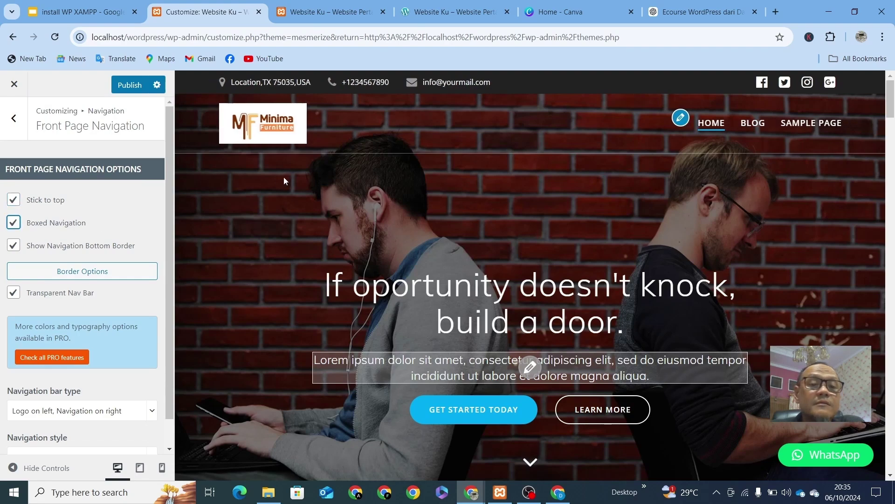
scroll(284, 177, "down", 6)
scroll(284, 177, "up", 6)
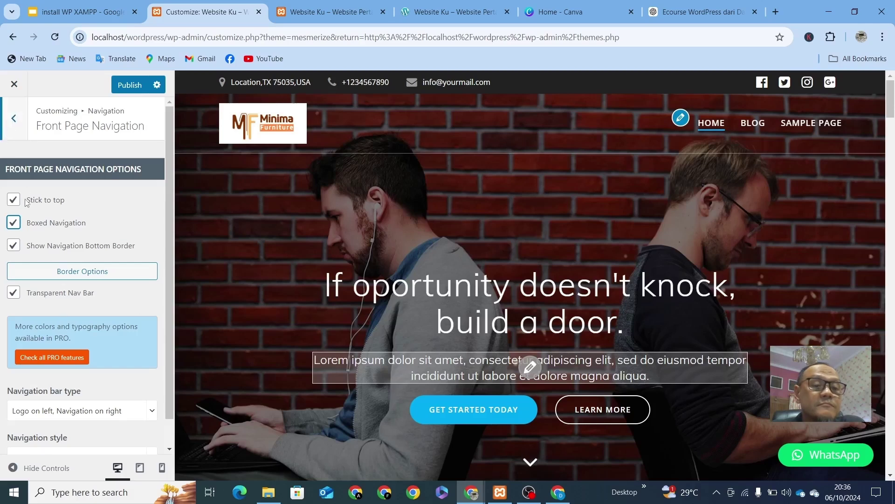
left_click(14, 225)
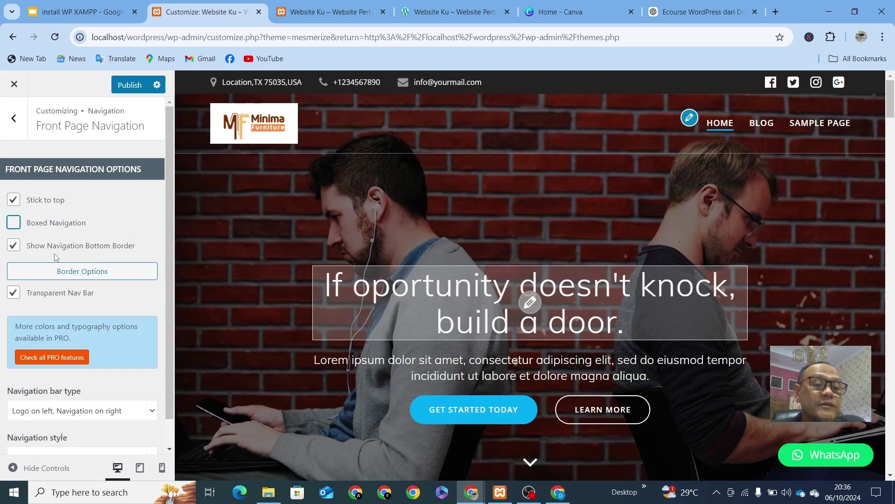
Step: Toggle the navigation border off and on, leaving Show Navigation Bottom Border ticked
left_click(14, 245)
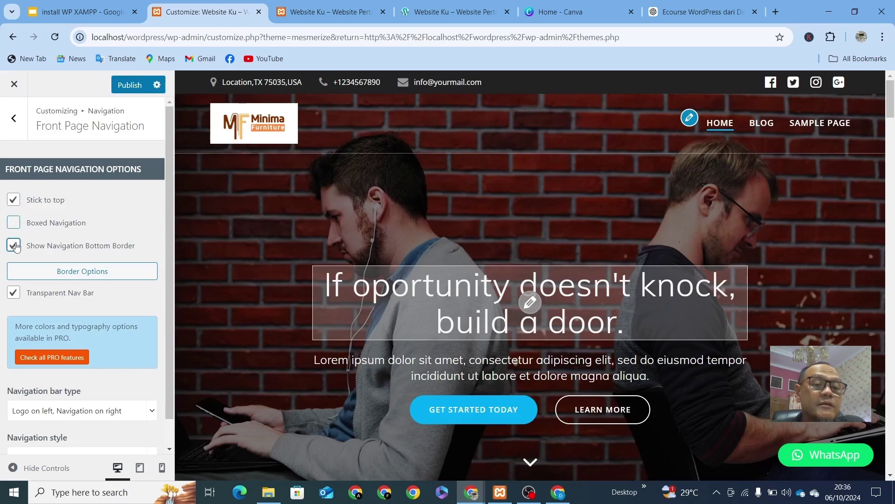
scroll(506, 181, "down", 5)
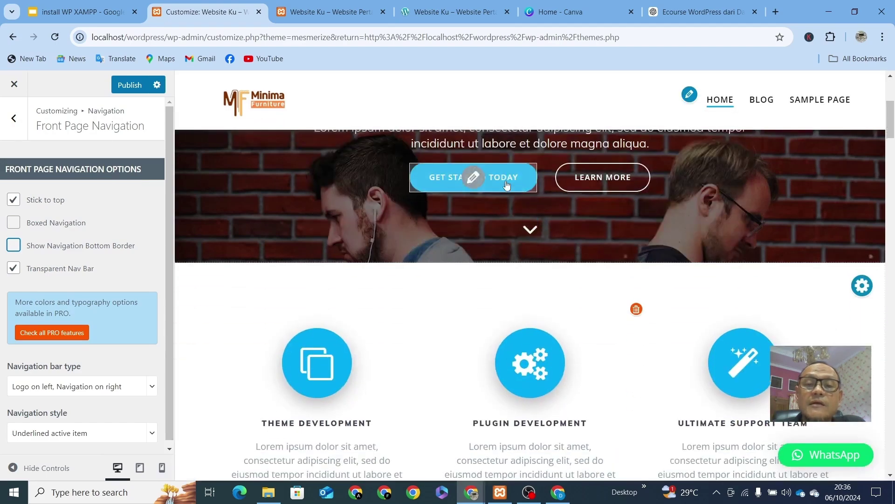
scroll(506, 181, "up", 5)
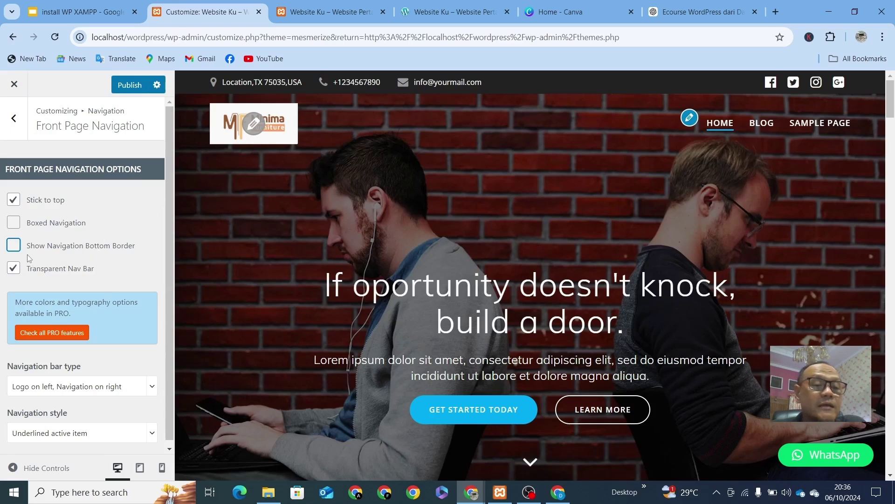
left_click(15, 246)
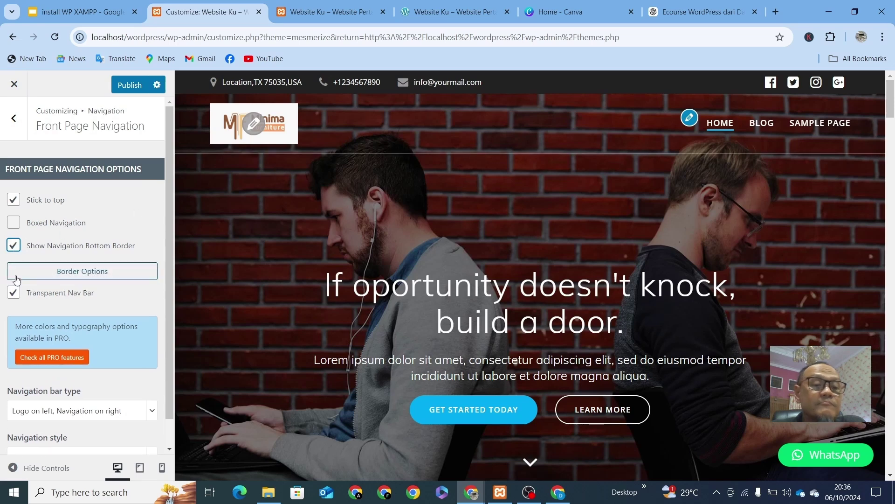
Step: Keep the navigation bottom border enabled and open its Border Options
left_click(14, 247)
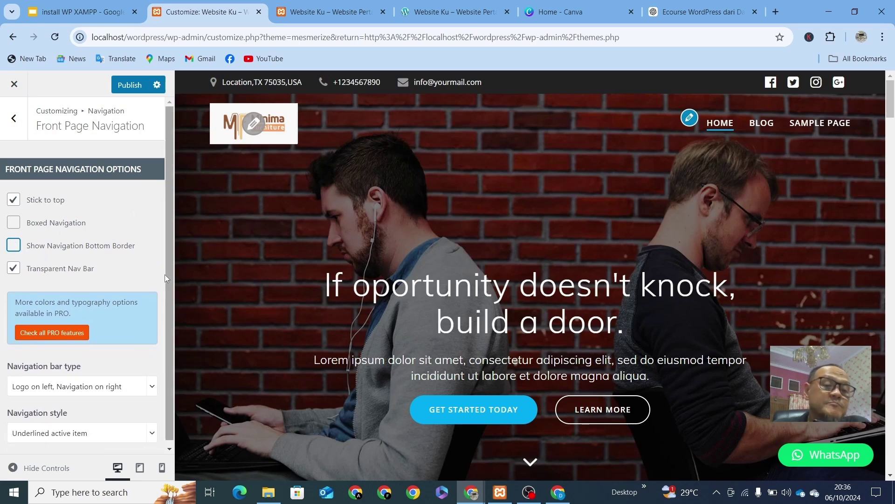
left_click(13, 245)
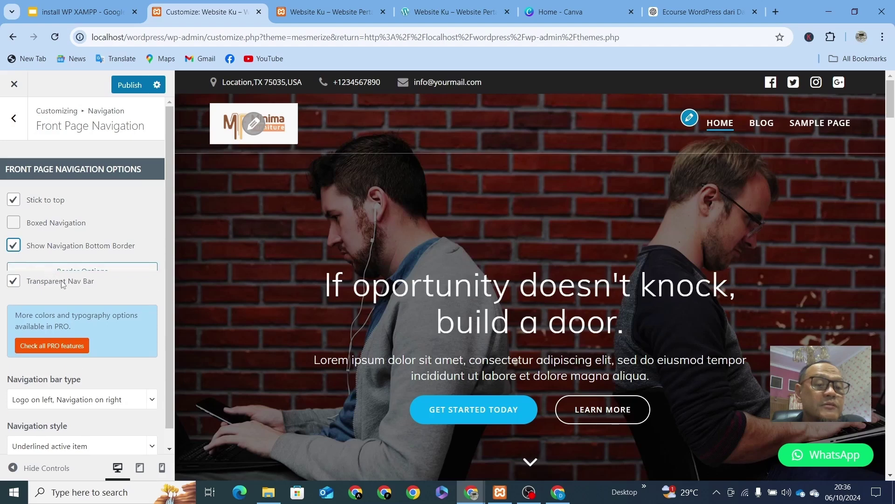
left_click(79, 274)
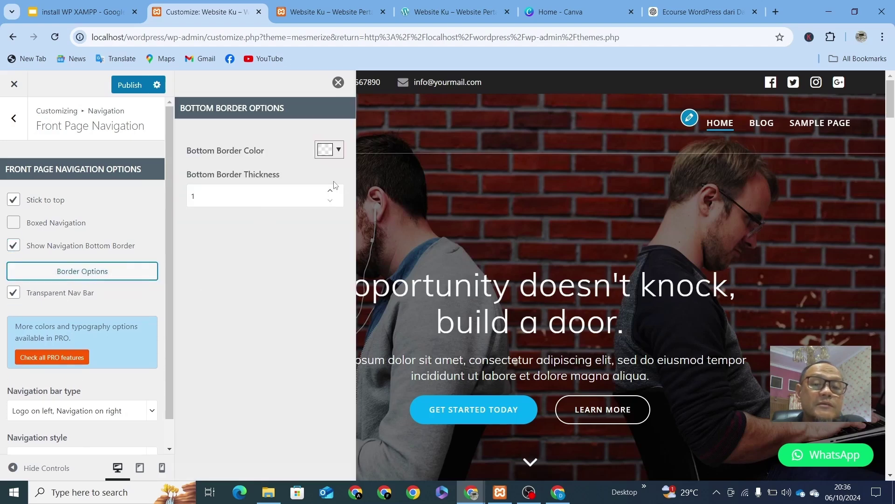
Step: Set the Bottom Border Color to a bright orange
left_click(339, 150)
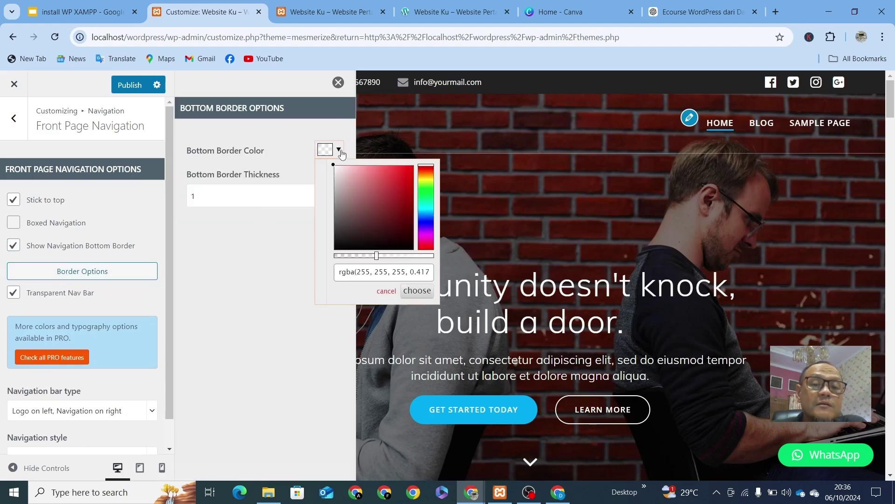
left_click(405, 178)
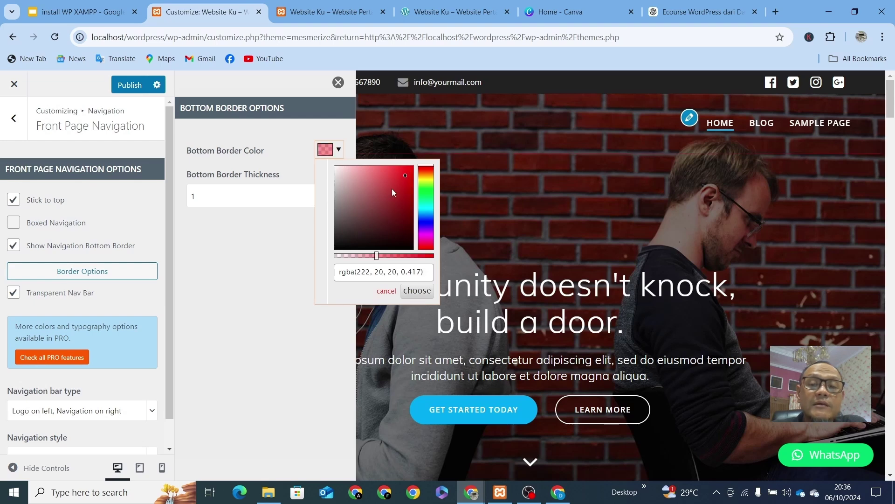
left_click(356, 212)
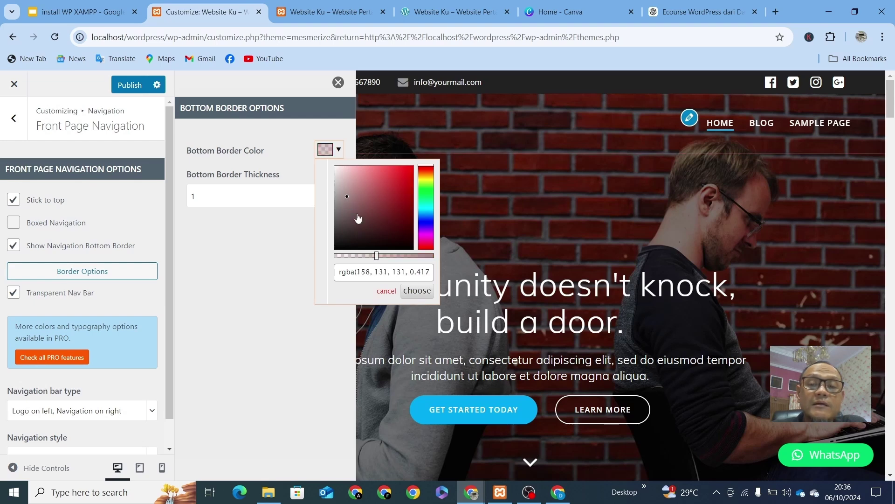
left_click(424, 224)
left_click(404, 196)
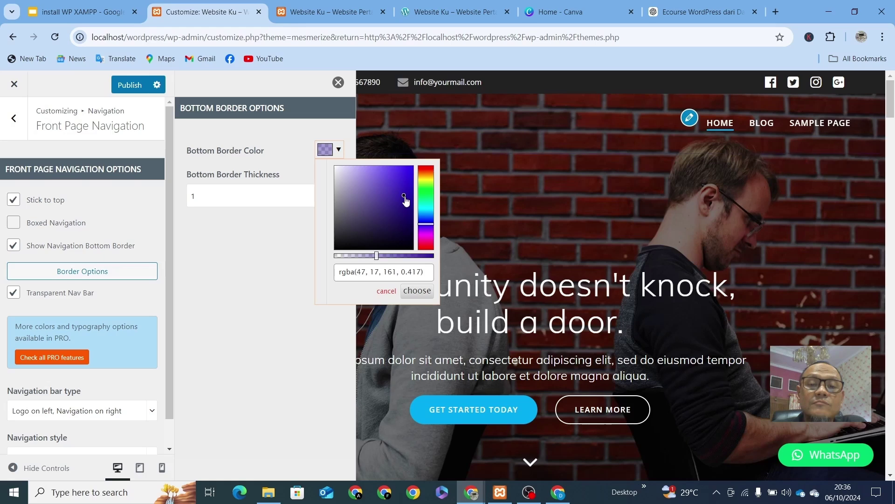
left_click(389, 171)
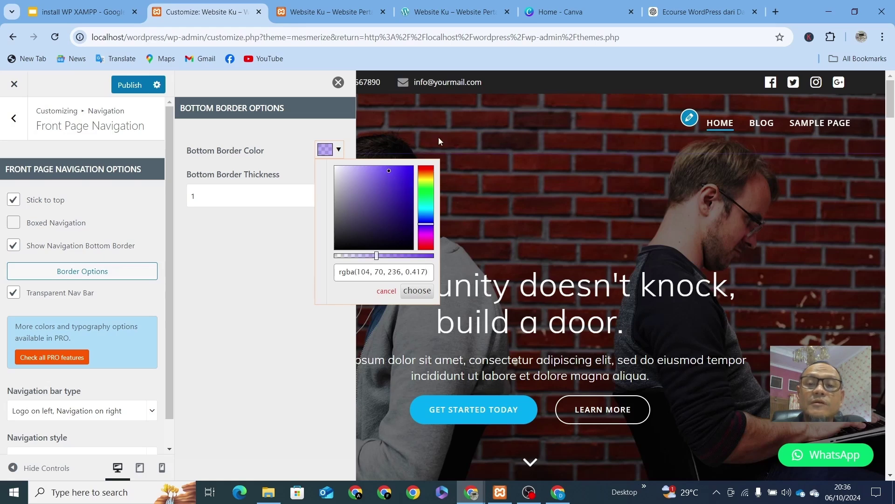
left_click(426, 170)
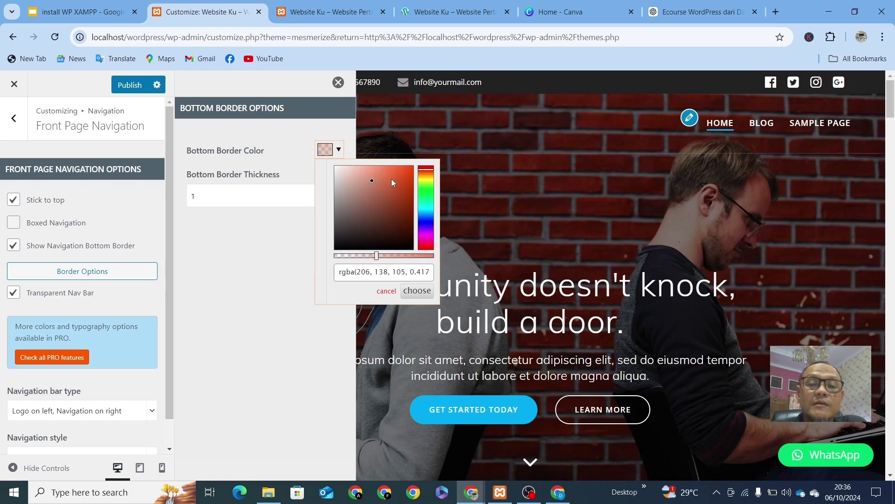
left_click(388, 173)
left_click(404, 167)
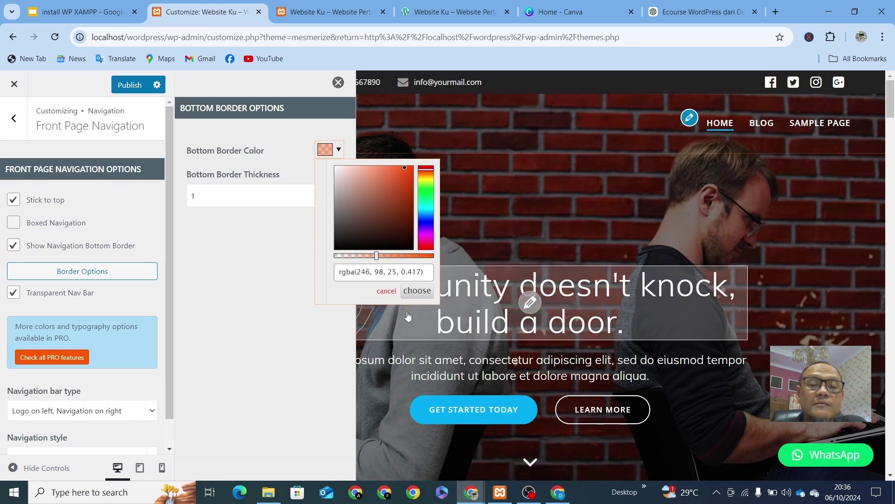
left_click(419, 291)
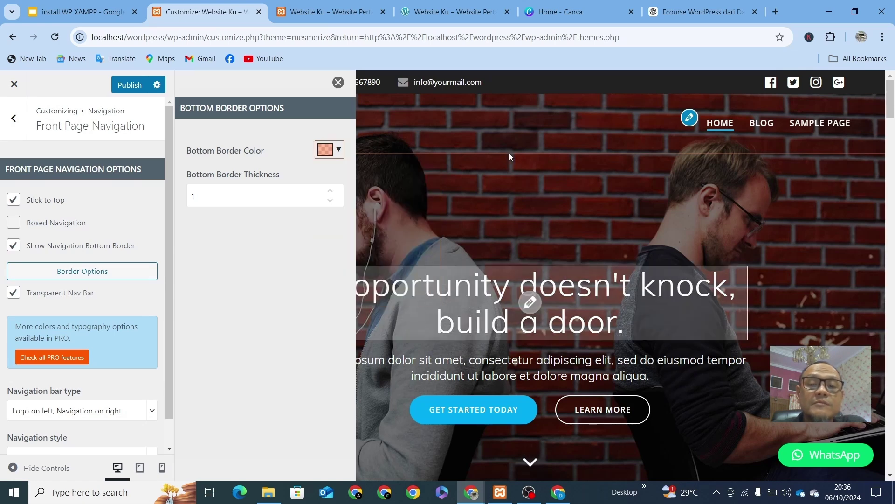
Step: Raise Bottom Border Thickness to 5 and close the border panel
left_click(333, 201)
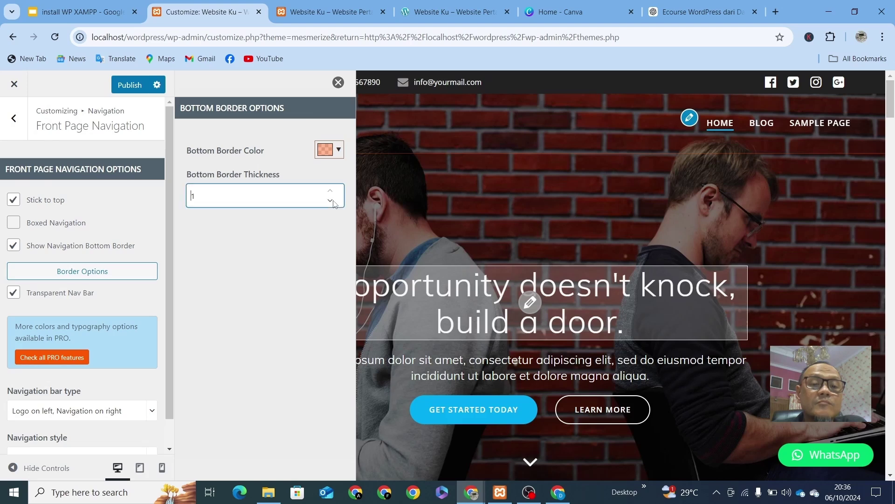
left_click(332, 194)
left_click(331, 192)
left_click(332, 192)
left_click(331, 192)
left_click(332, 192)
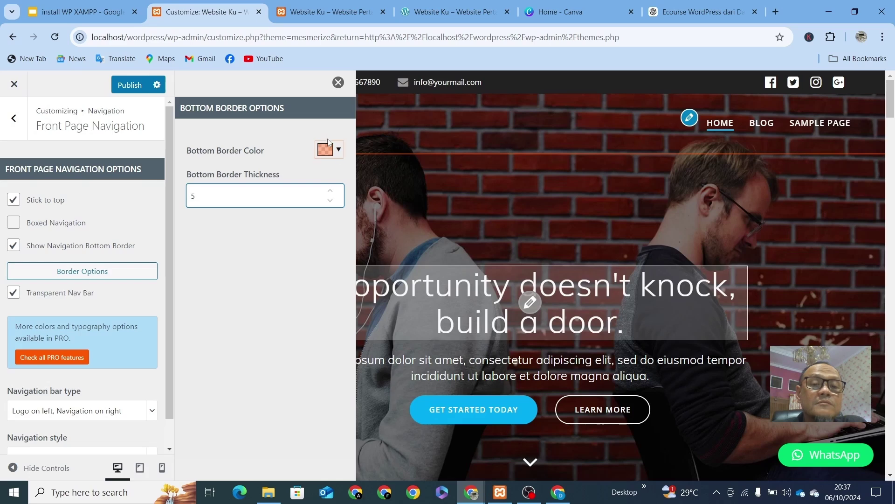
left_click(338, 82)
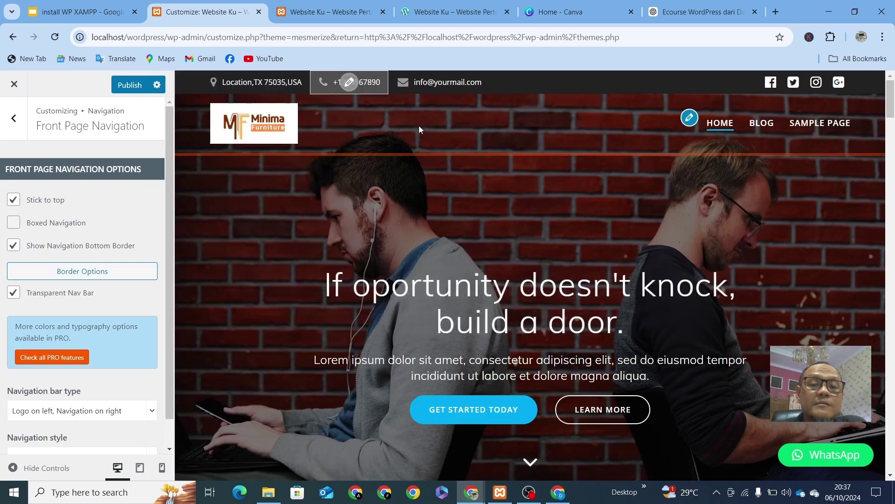
Step: Untick Show Navigation Bottom Border and Transparent Nav Bar, leaving a solid white header
left_click(13, 247)
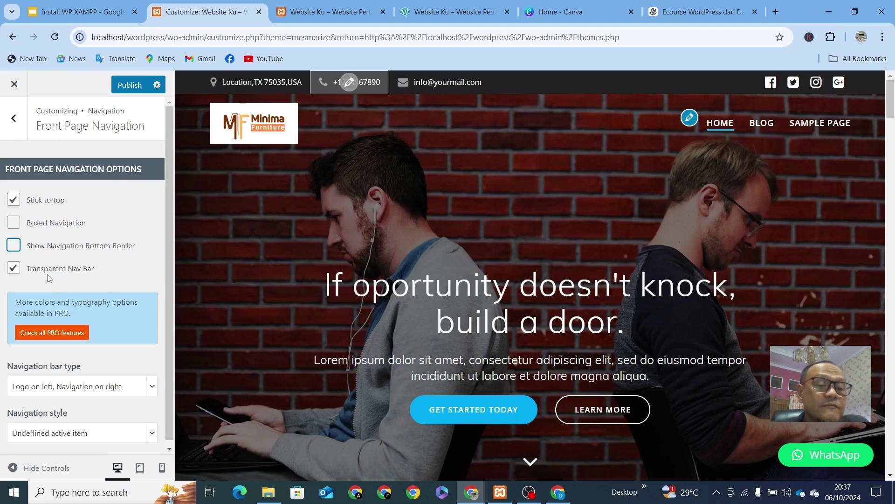
left_click(12, 270)
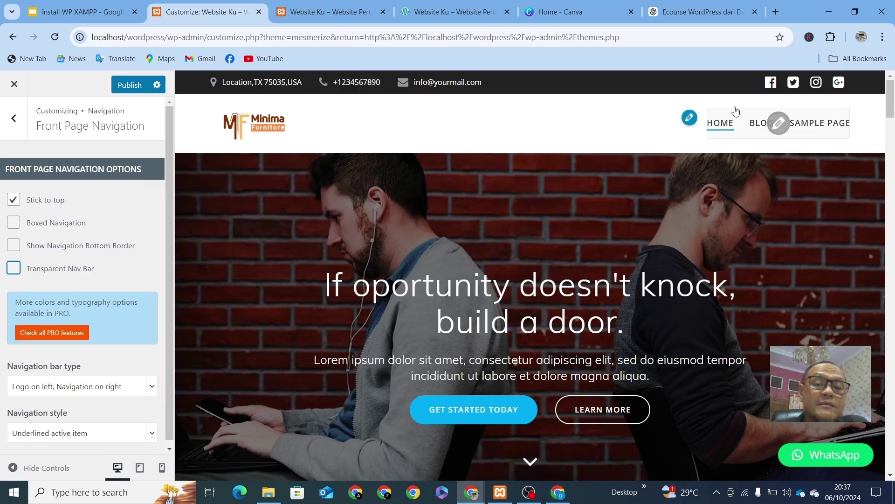
left_click(13, 270)
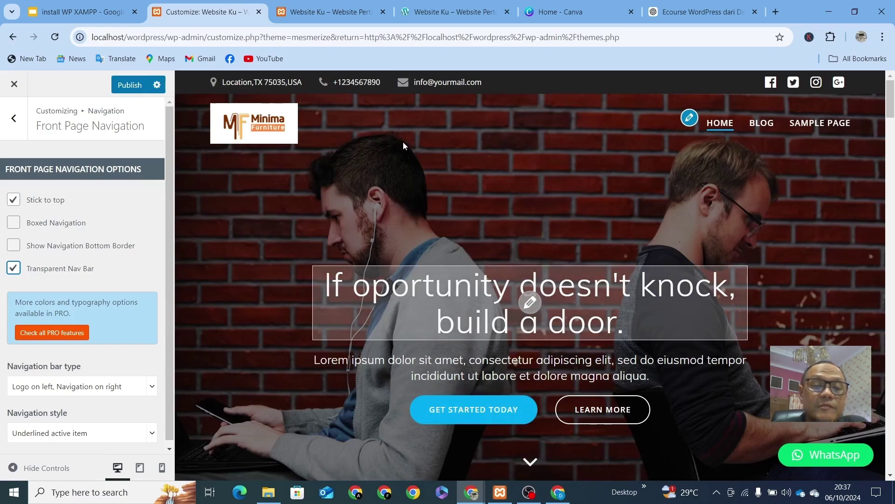
left_click(13, 269)
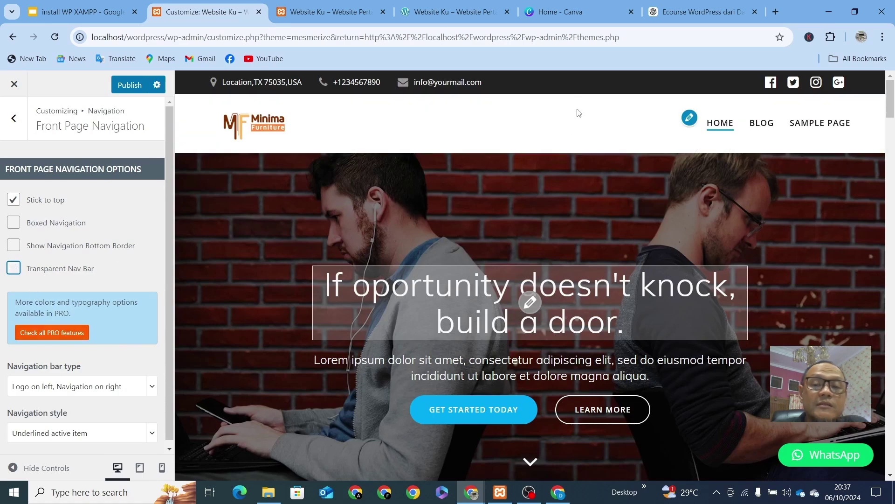
scroll(570, 205, "down", 5)
scroll(560, 198, "up", 6)
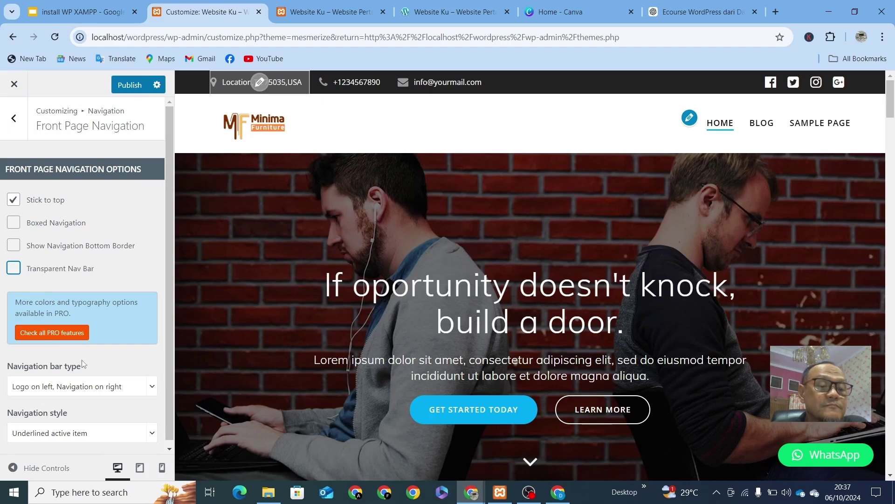
scroll(75, 420, "down", 1)
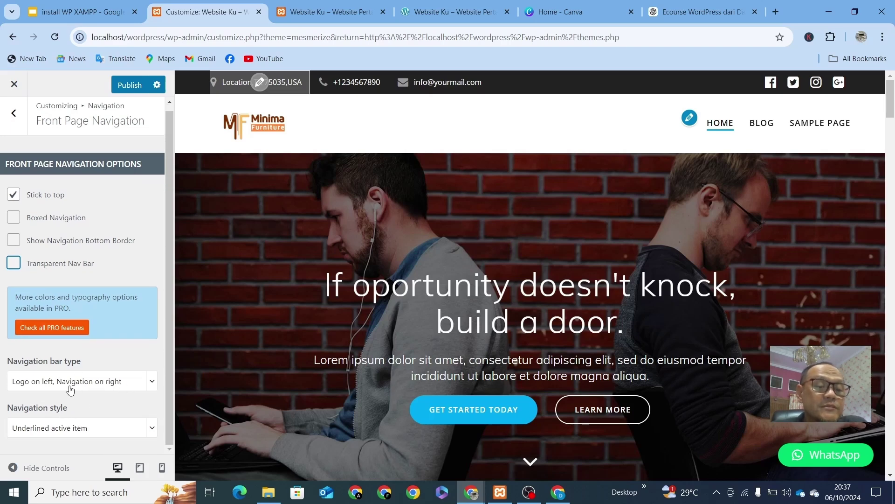
Step: Try 'Logo above menu', then revert to 'Logo on left, Navigation on right'
left_click(142, 387)
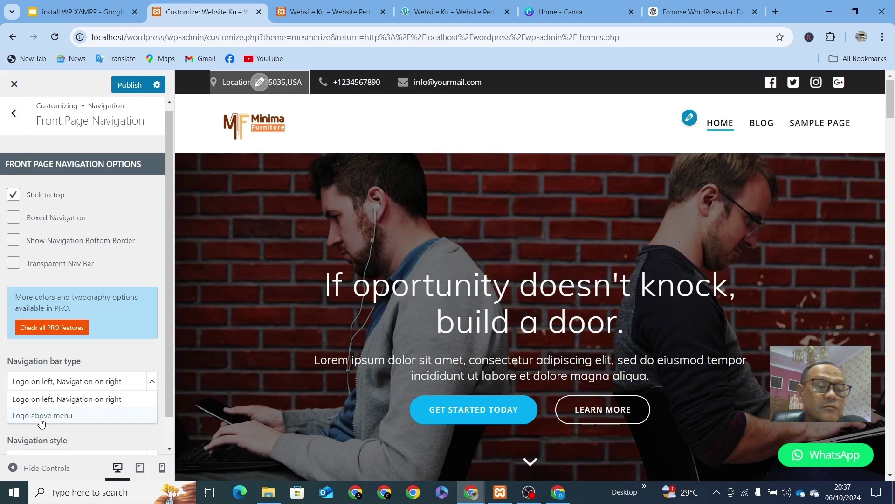
left_click(65, 416)
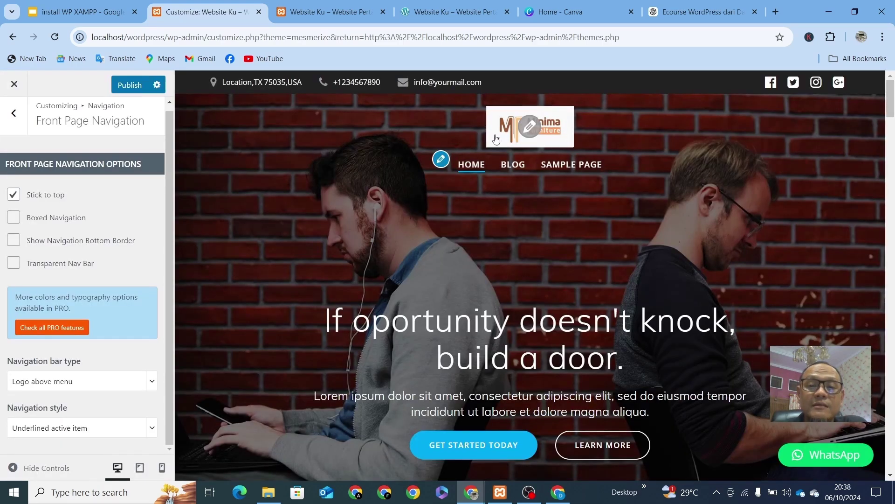
left_click(122, 383)
left_click(80, 400)
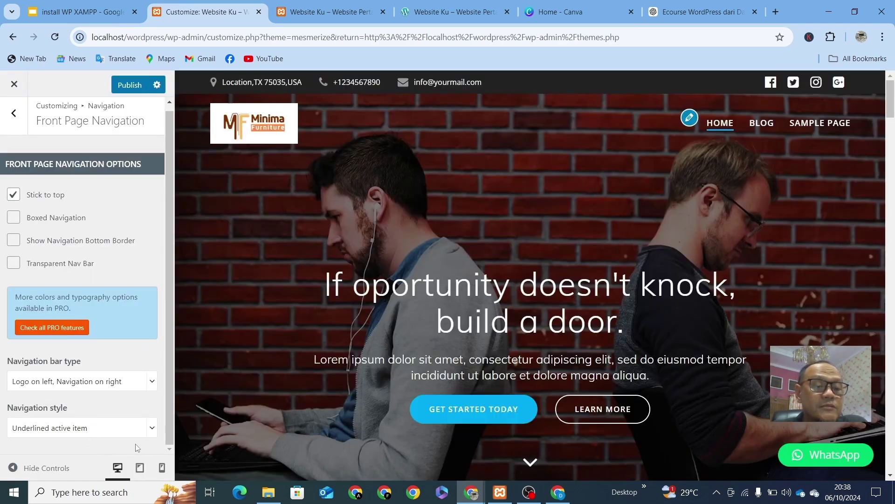
Step: Set the Navigation style to Simple text menu
left_click(150, 427)
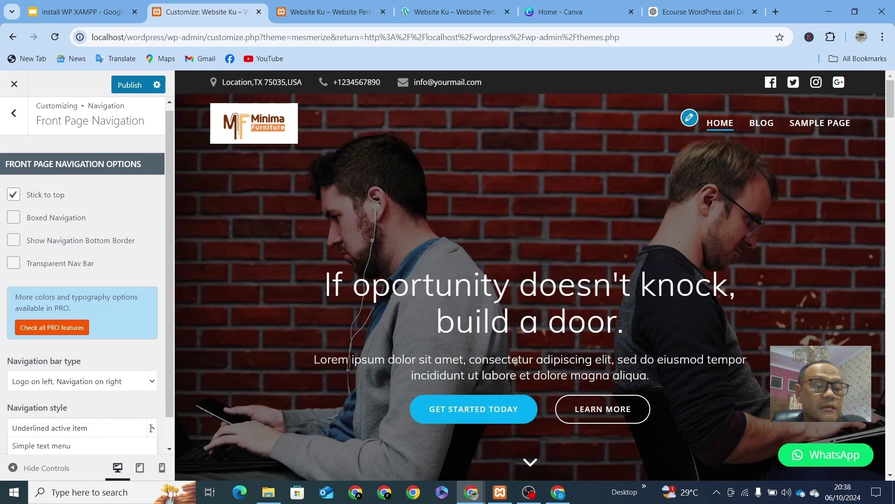
left_click(35, 447)
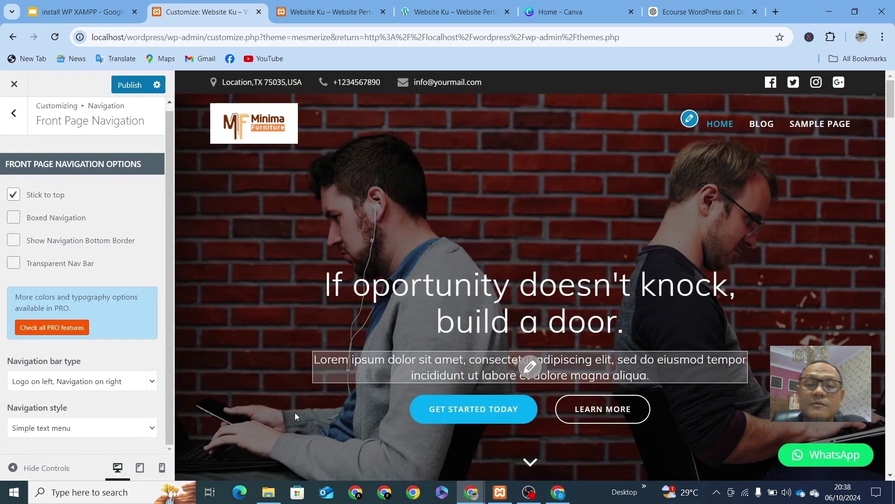
left_click(108, 429)
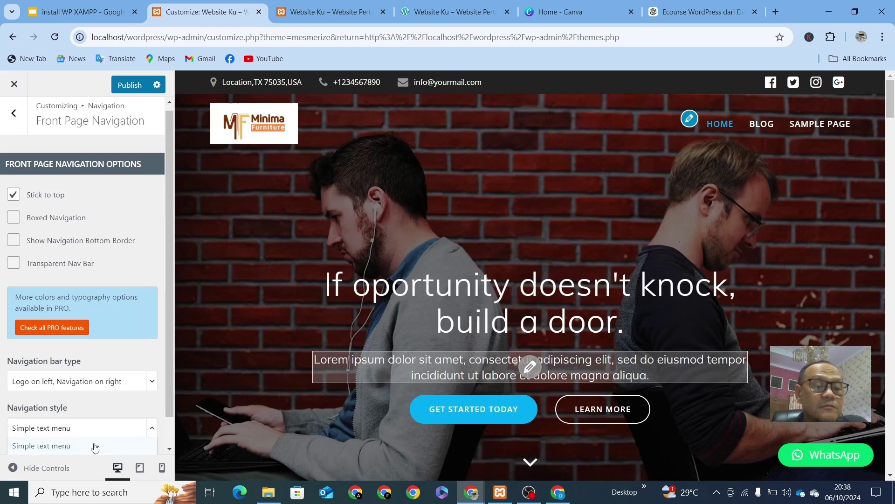
left_click(129, 403)
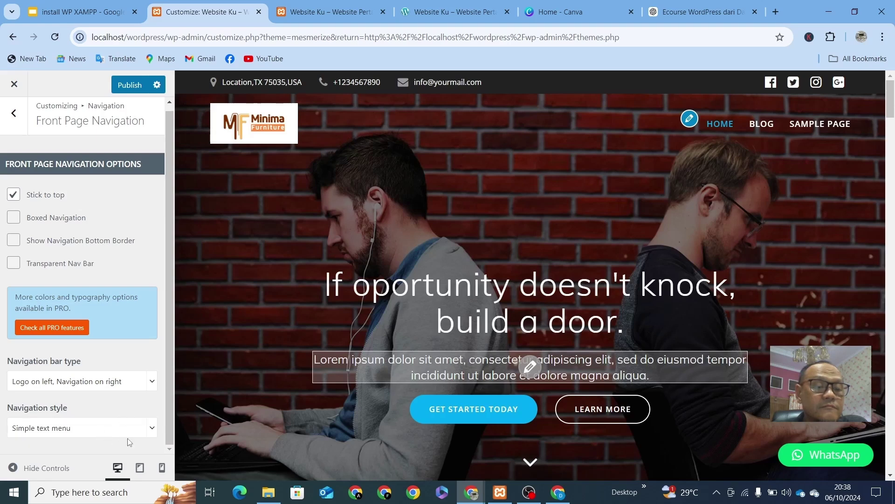
Step: Preview the home page at tablet and mobile widths, then switch back to desktop
left_click(140, 468)
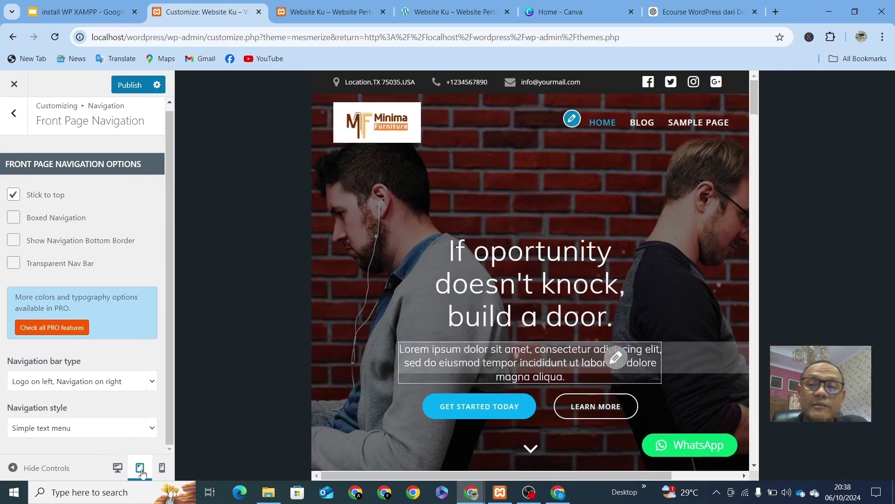
left_click(161, 468)
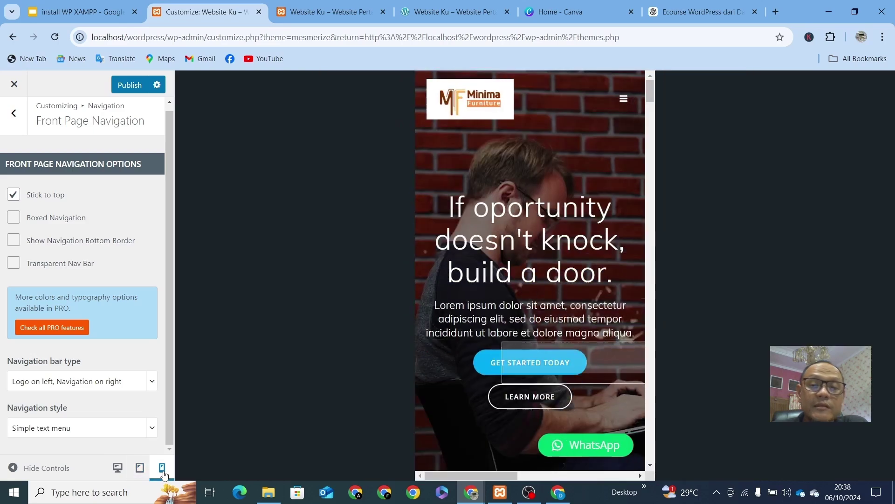
scroll(521, 205, "down", 7)
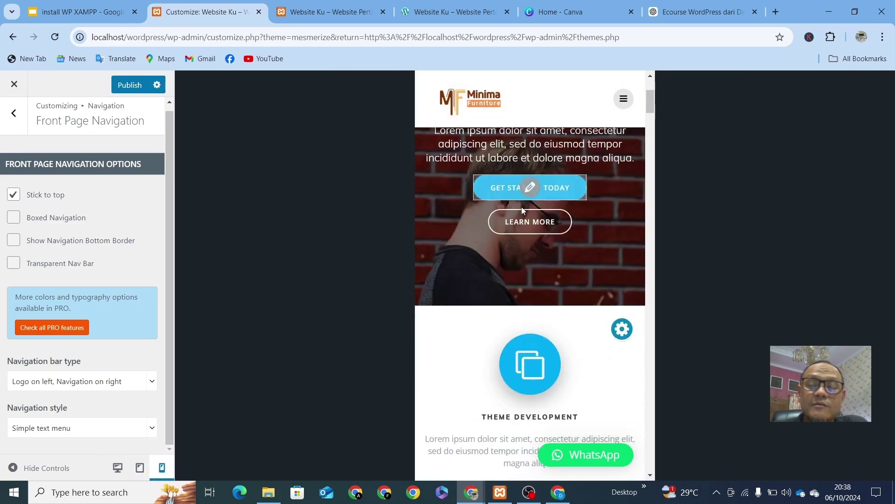
scroll(523, 212, "down", 10)
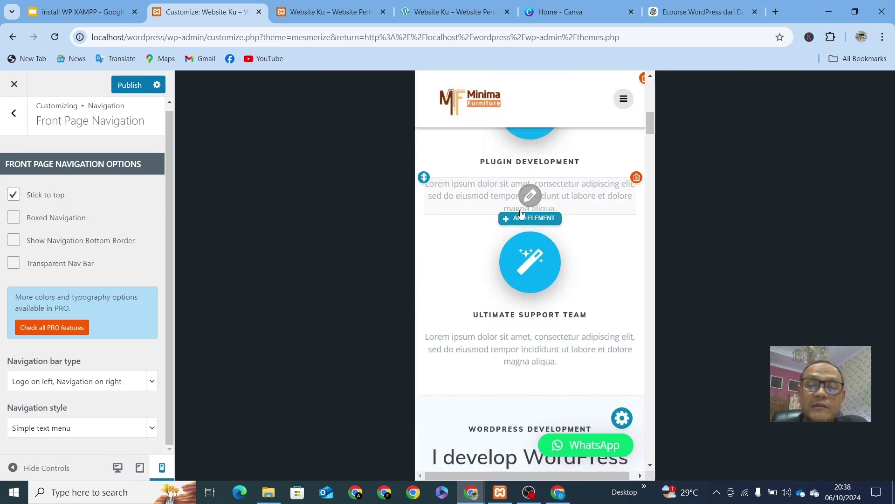
scroll(521, 215, "down", 15)
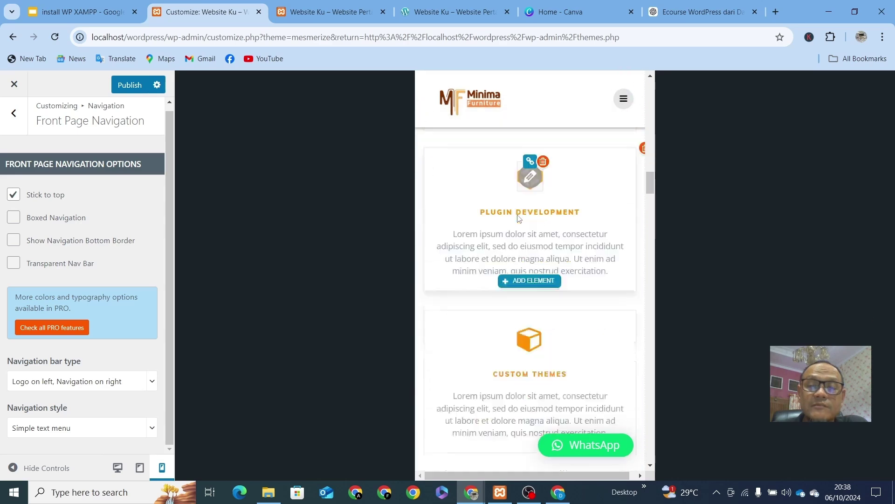
scroll(518, 219, "up", 18)
scroll(518, 220, "up", 12)
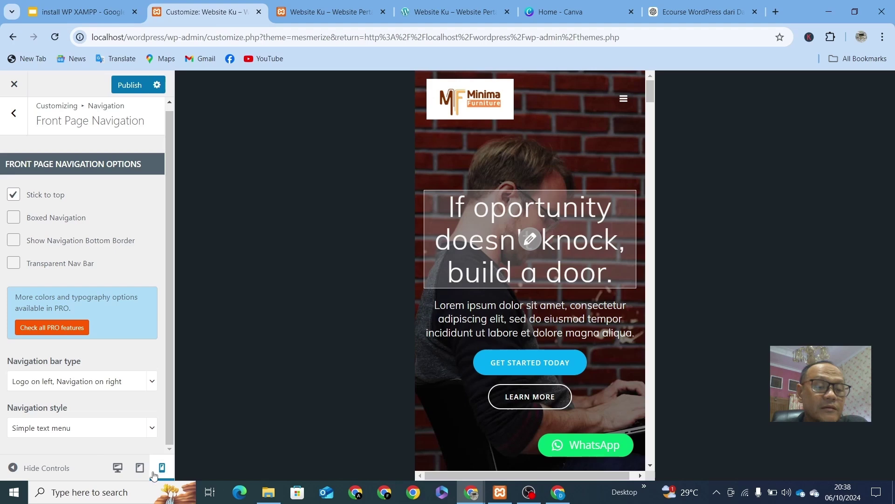
left_click(118, 468)
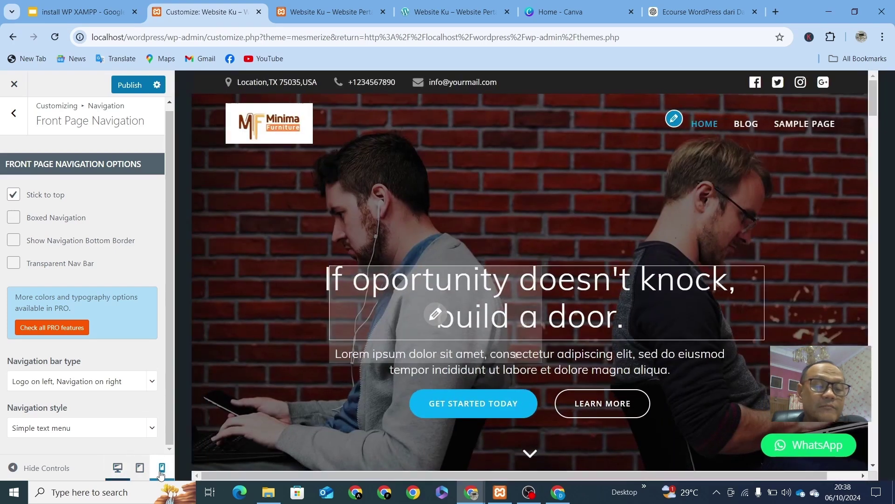
left_click(161, 471)
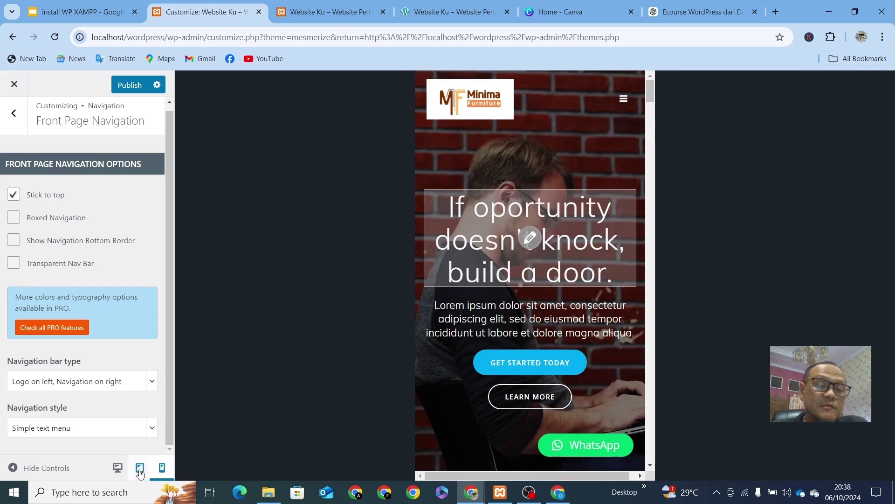
left_click(117, 468)
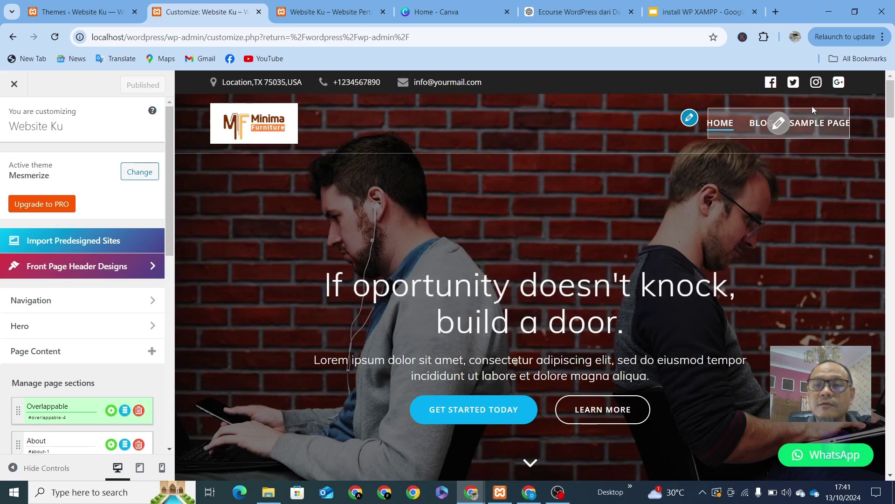
Step: Keep Main Menu as Primary Menu, edit it, and open the Add Items list
left_click(782, 128)
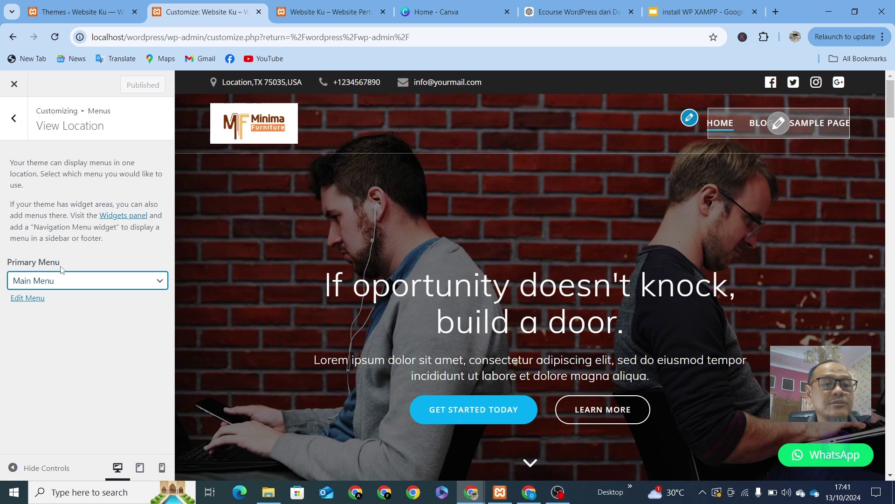
left_click(158, 282)
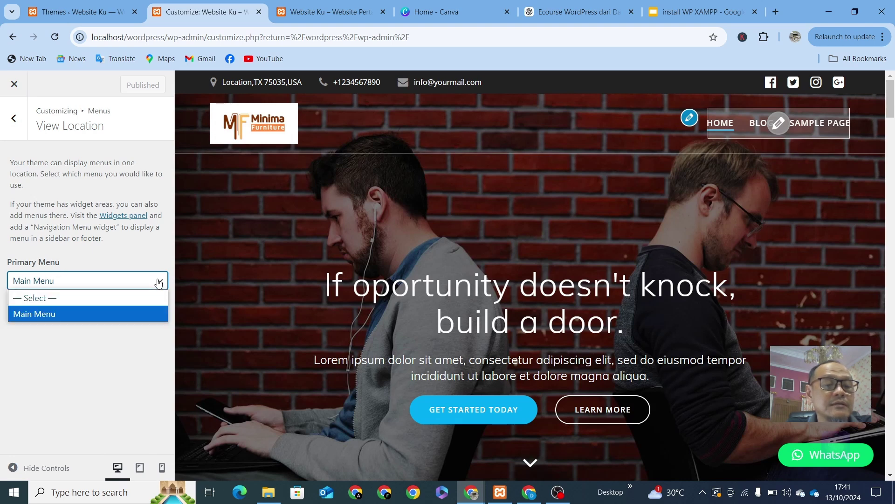
left_click(158, 282)
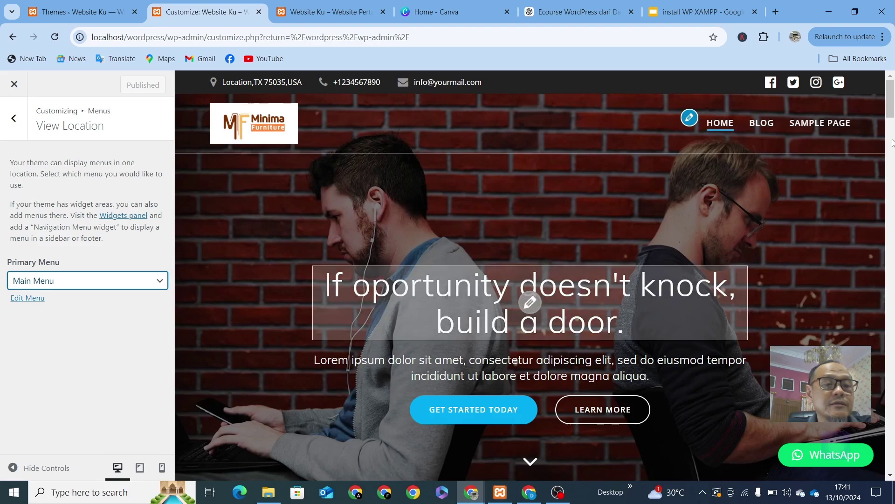
left_click(34, 303)
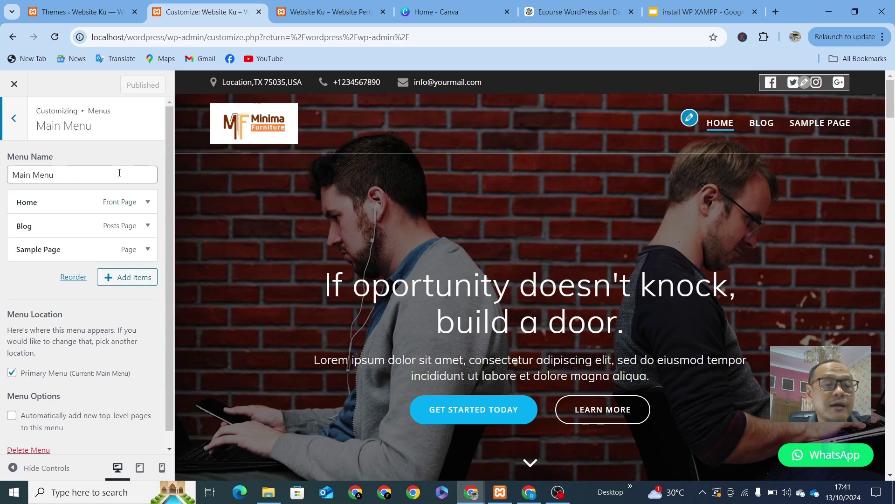
left_click(133, 280)
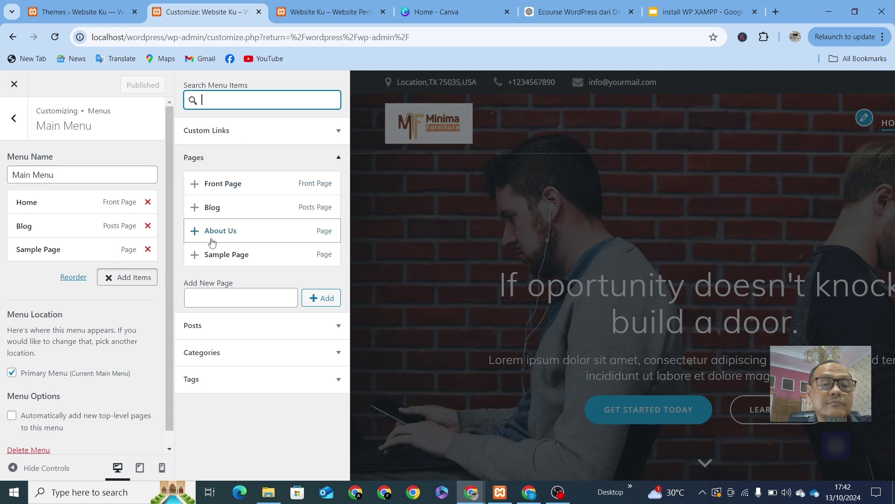
Step: Add the About Us page after Sample Page and review its menu item fields
left_click(195, 232)
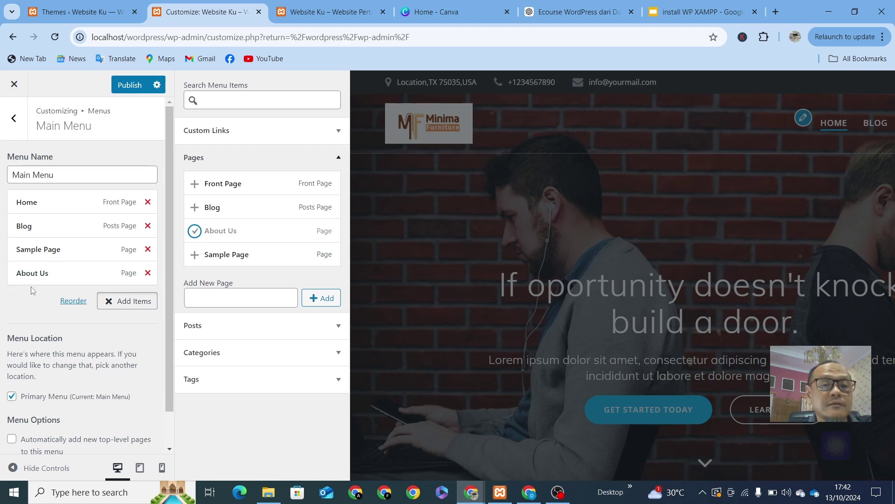
left_click(88, 274)
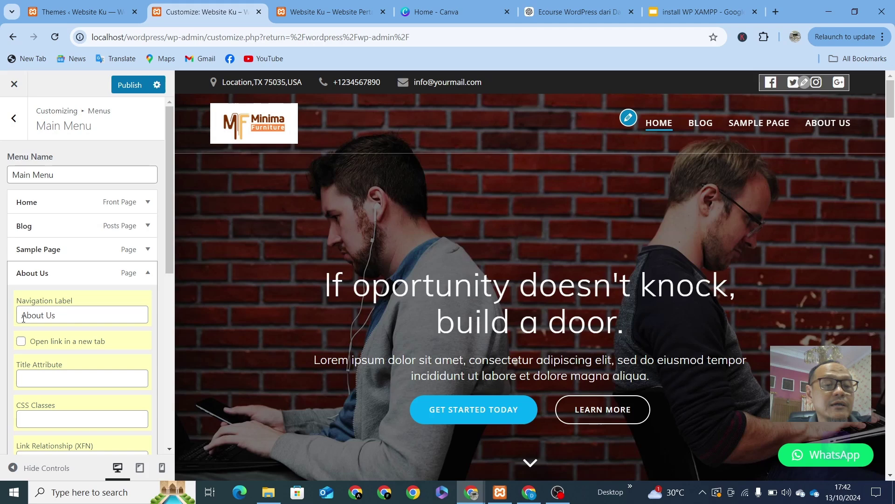
scroll(23, 319, "down", 1)
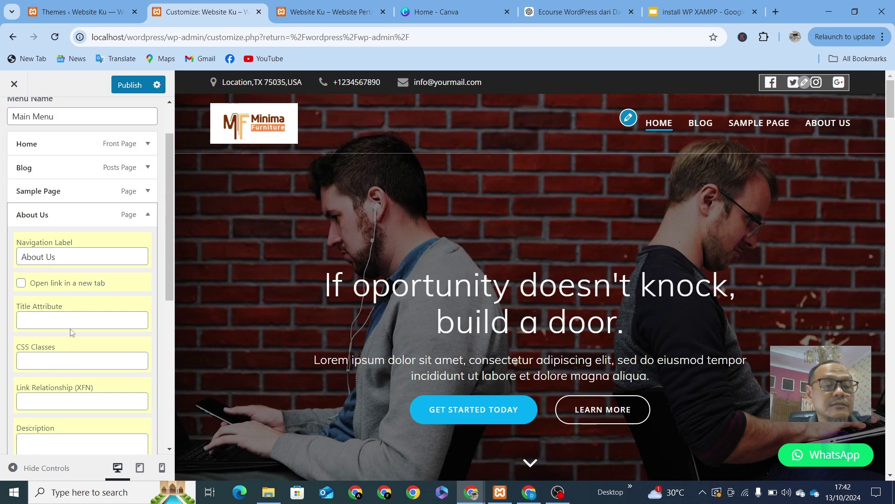
scroll(59, 347, "down", 1)
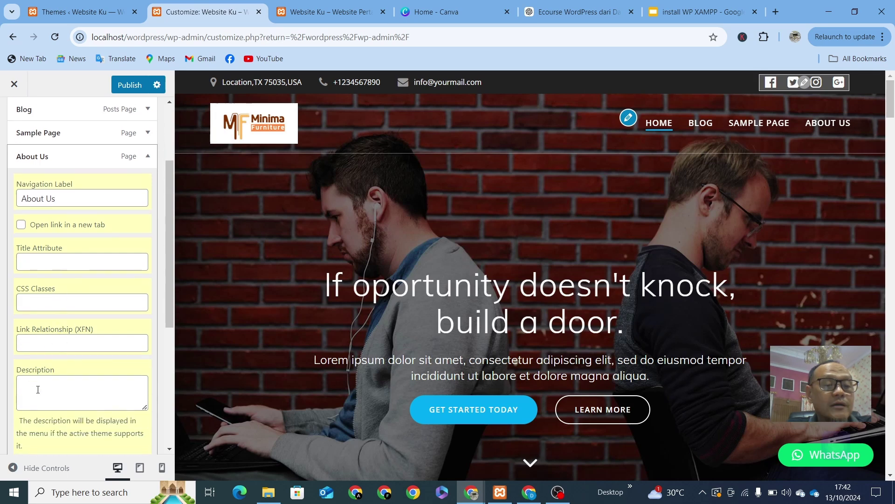
scroll(50, 389, "down", 2)
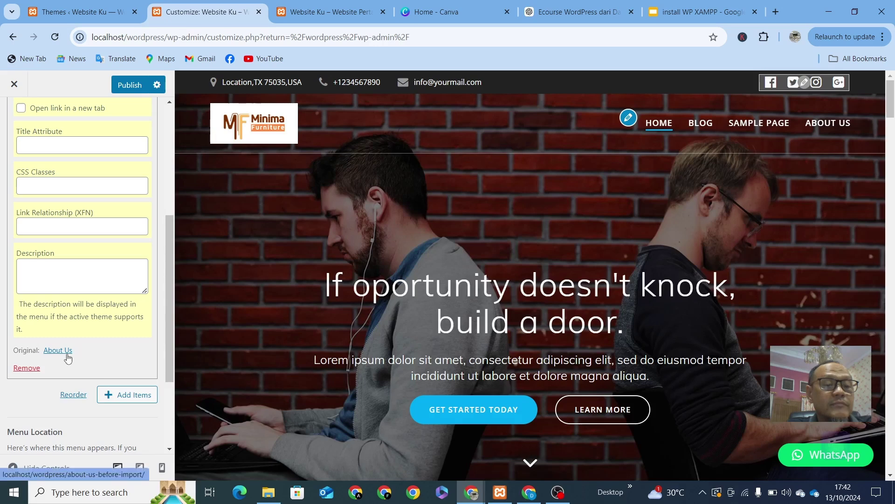
scroll(68, 357, "up", 4)
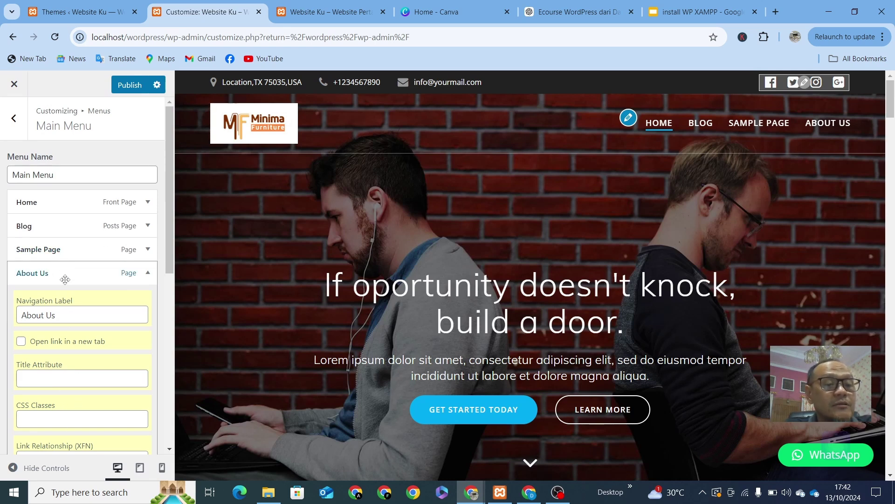
left_click(148, 274)
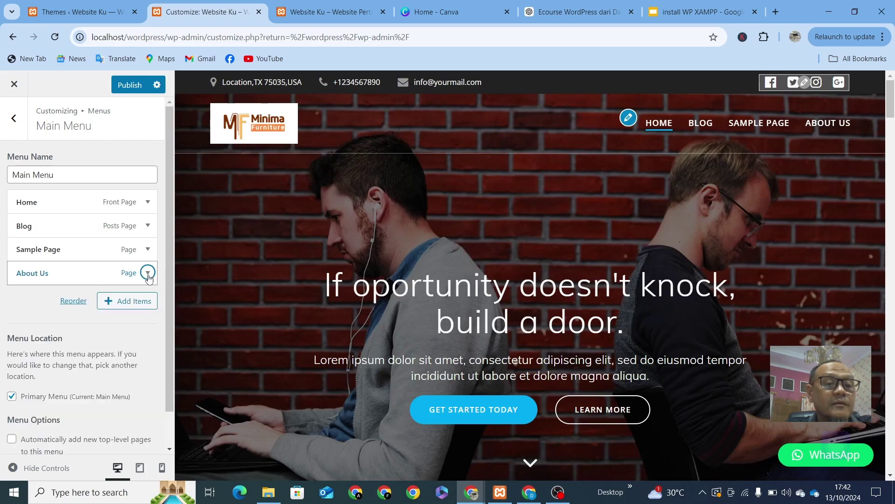
Step: Add the 'Navigasi dashboard WordPress' post from the Posts list as the fifth Main Menu item
left_click(134, 300)
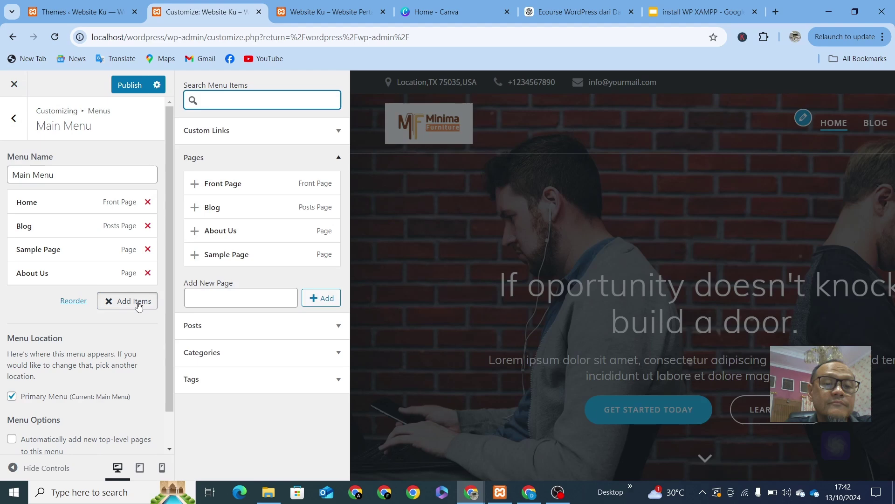
left_click(340, 326)
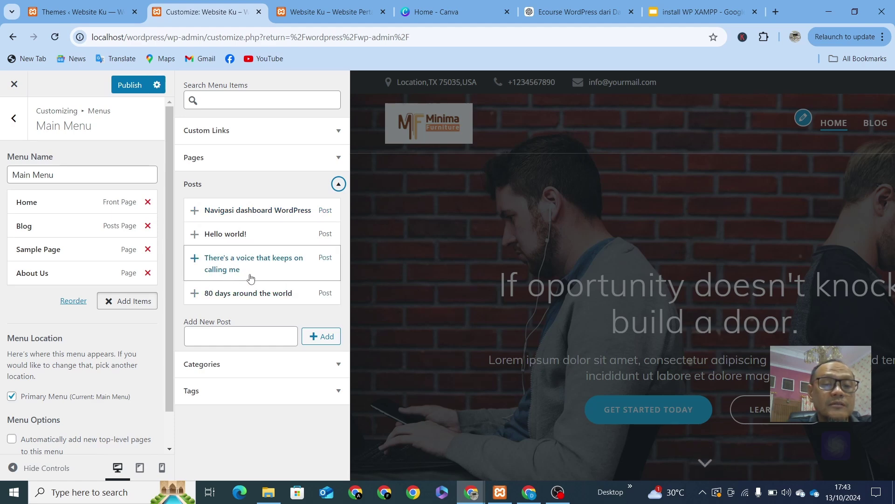
left_click(198, 216)
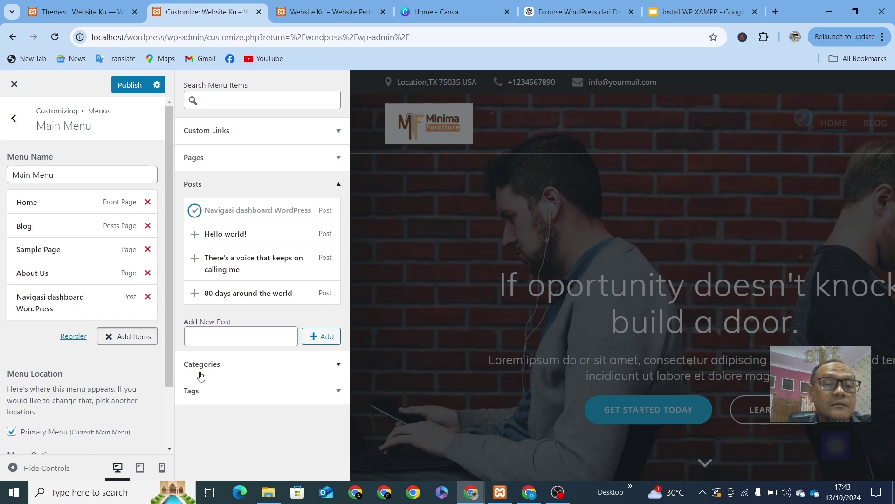
left_click(332, 370)
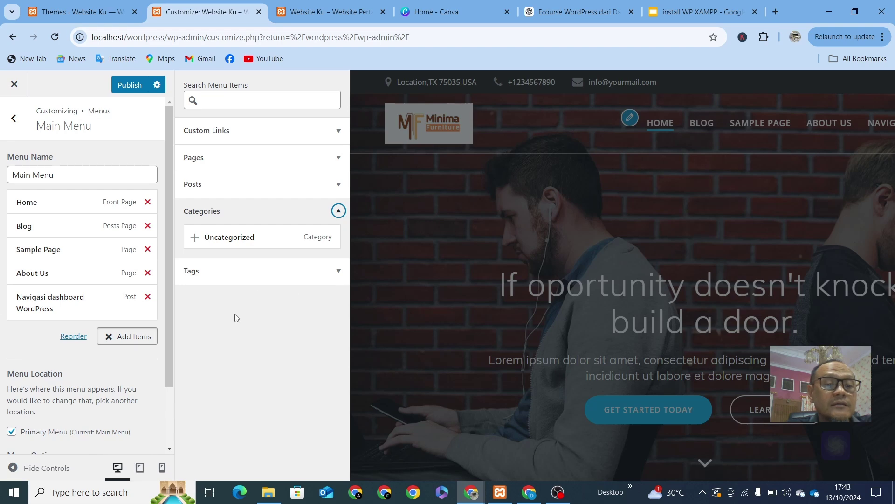
left_click(333, 132)
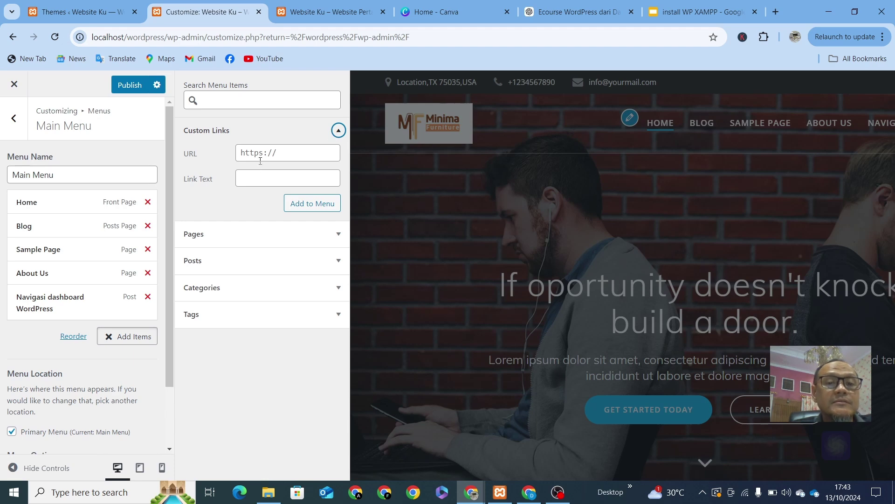
left_click(302, 150)
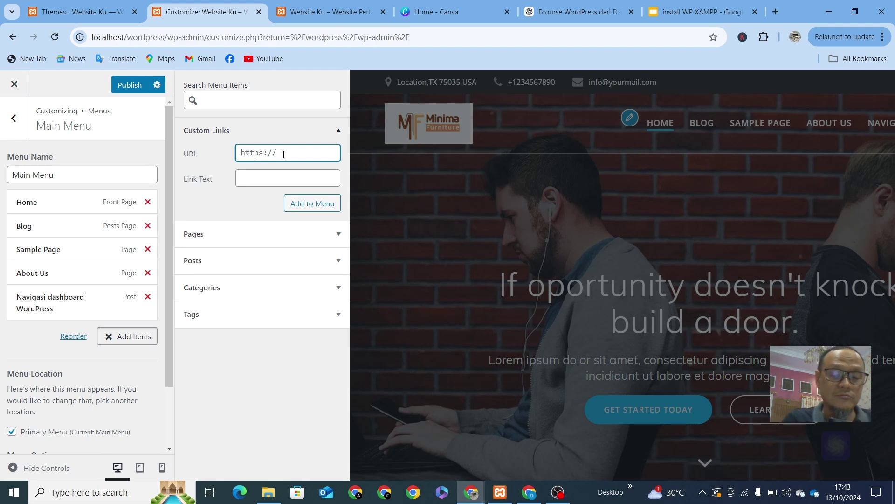
type("h")
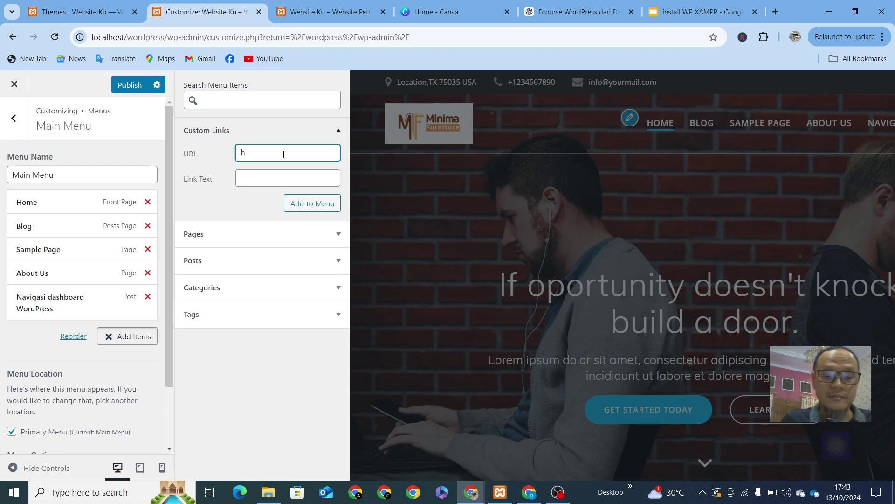
type("ttp")
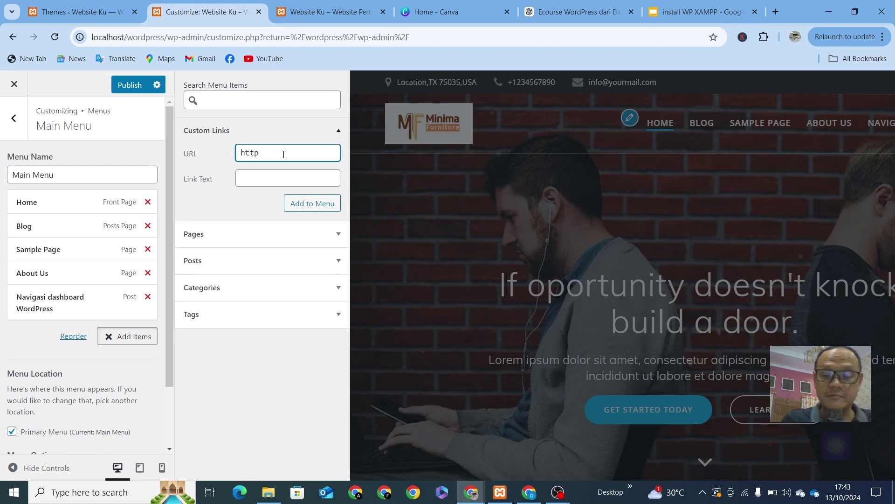
type(":")
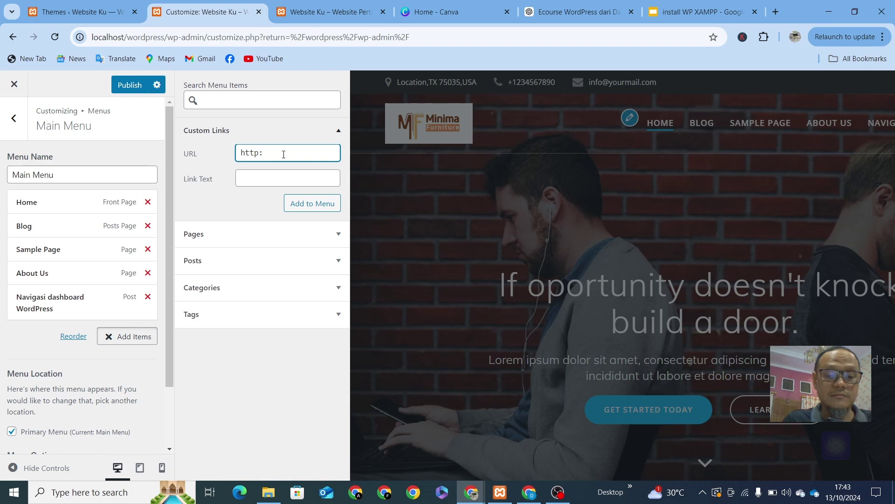
key("BackSpace")
type("s://")
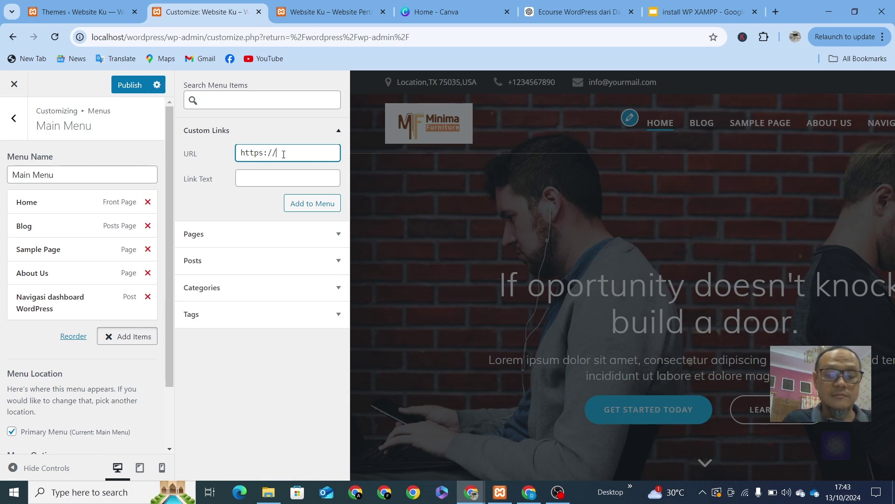
type("googl")
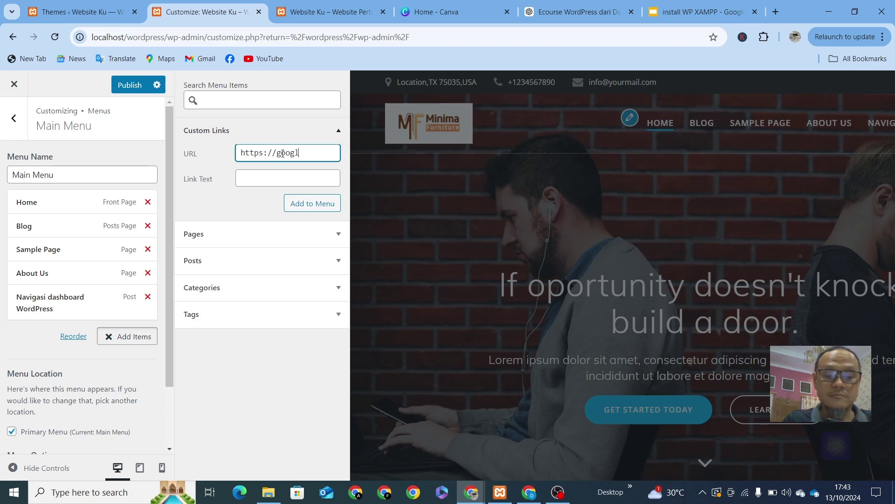
type("e.com")
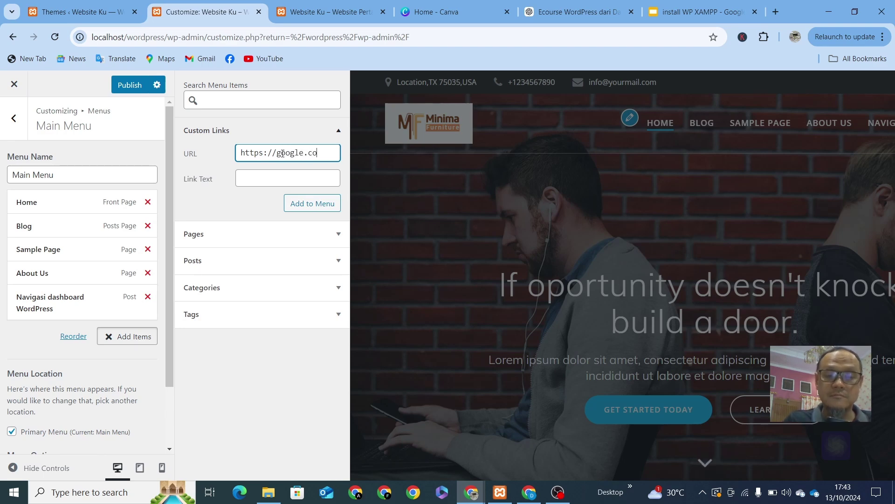
left_click(283, 178)
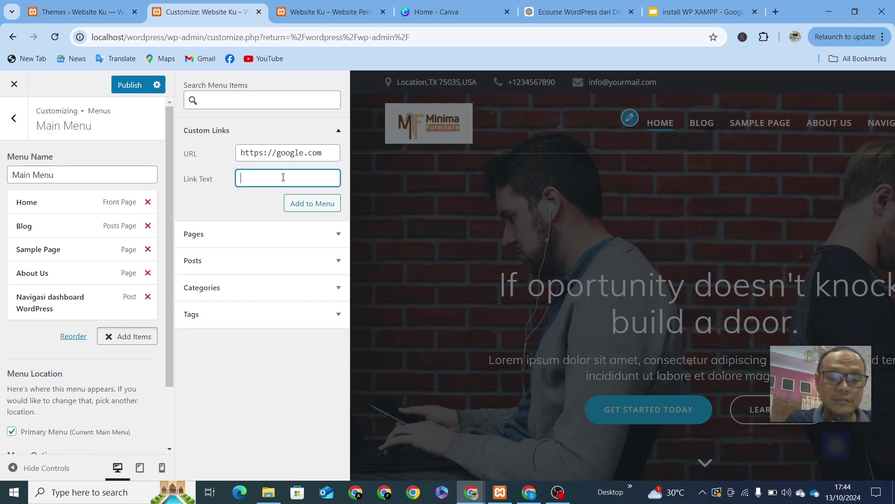
type("Goog")
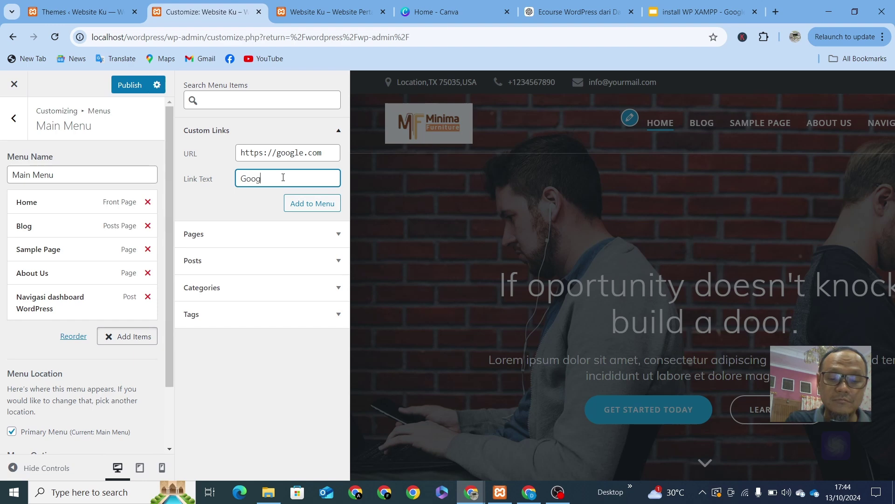
type("le")
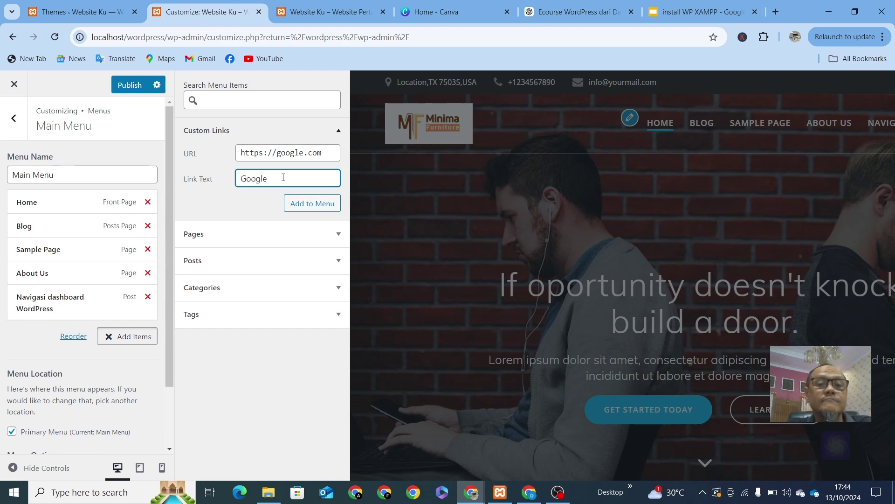
left_click(312, 204)
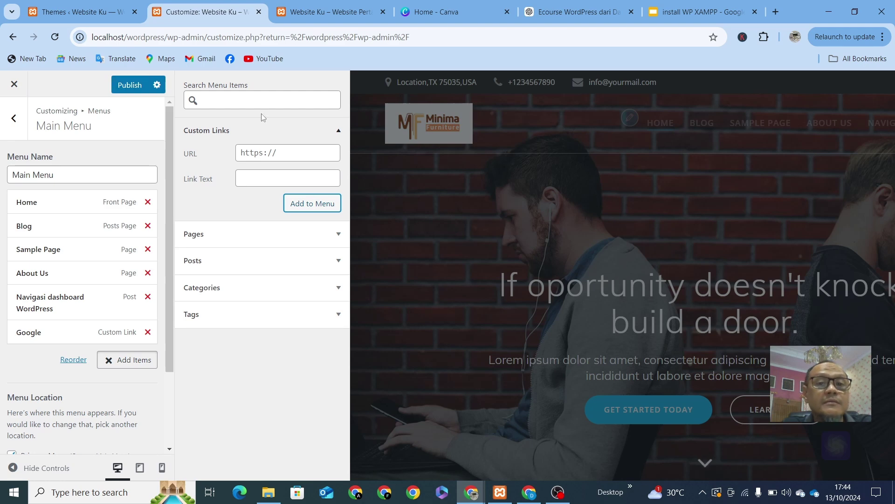
Step: Close the Add Items panel and publish the six-item Main Menu
left_click(417, 180)
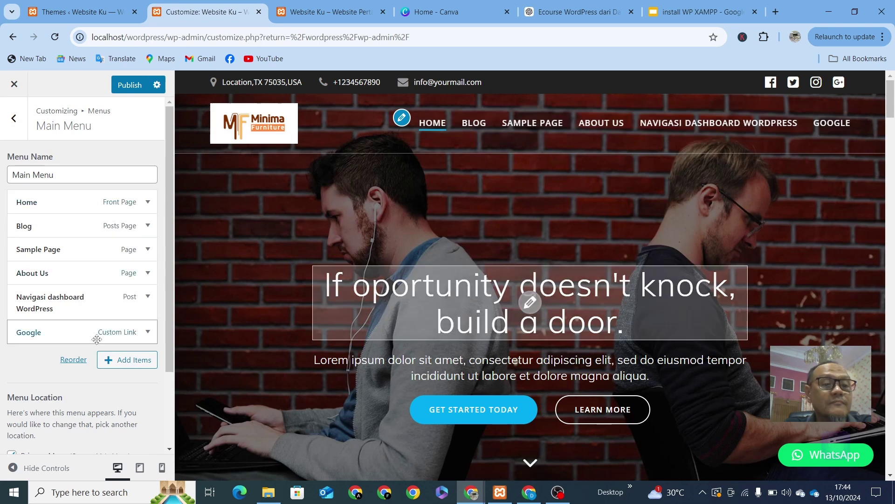
left_click(129, 88)
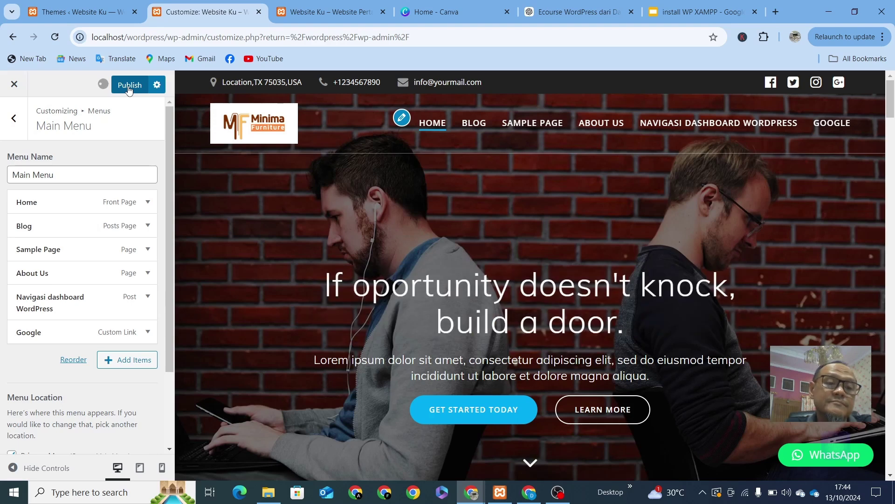
Step: Reload localhost/wordpress/ in the live site's tab so the new header menu appears
left_click(329, 18)
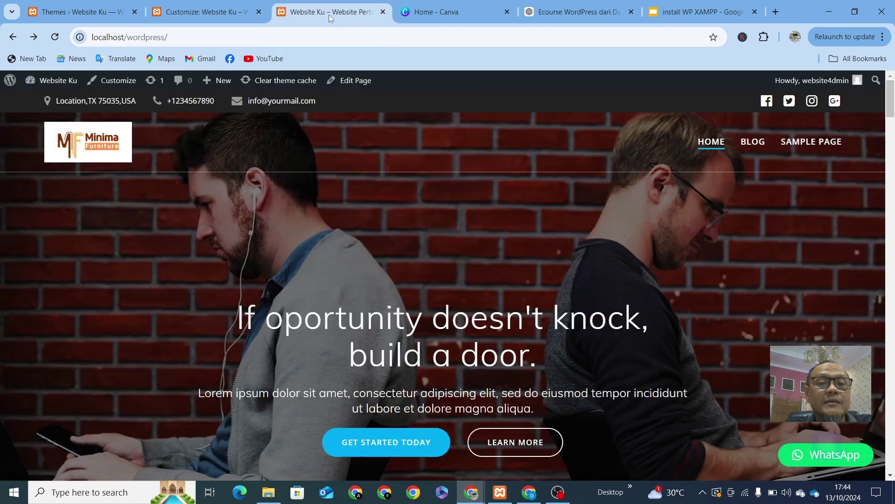
left_click(264, 33)
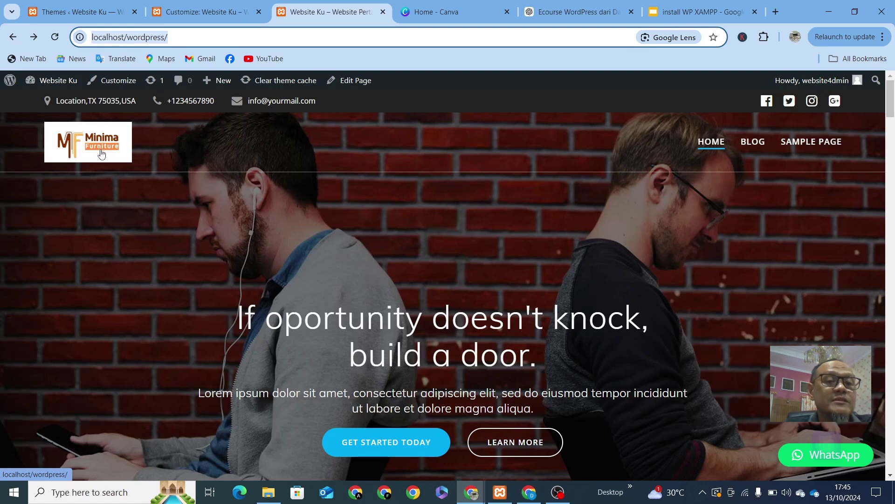
left_click(216, 39)
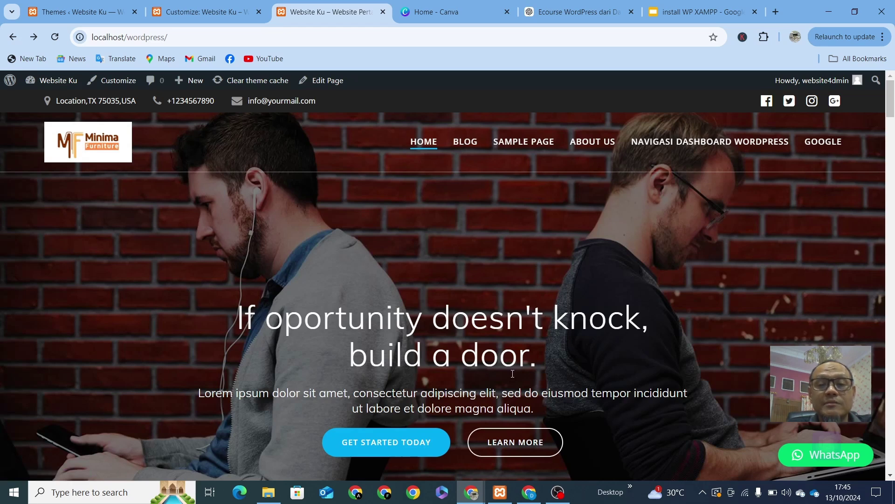
Step: Test the live Blog, Sample Page and About Us menu links
left_click(471, 140)
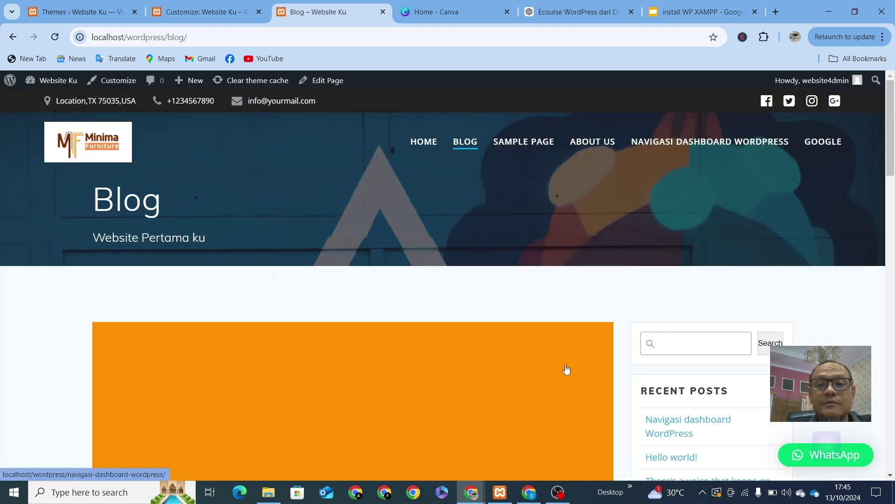
scroll(567, 370, "down", 5)
scroll(567, 369, "down", 8)
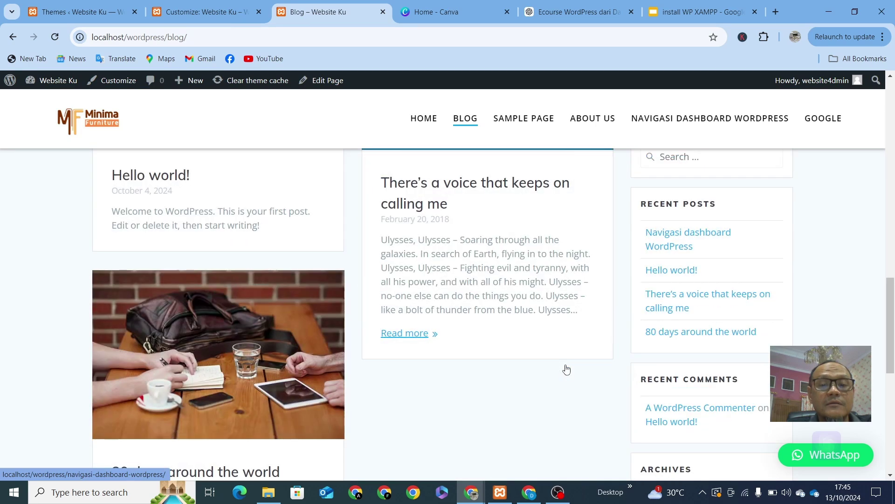
scroll(566, 370, "up", 13)
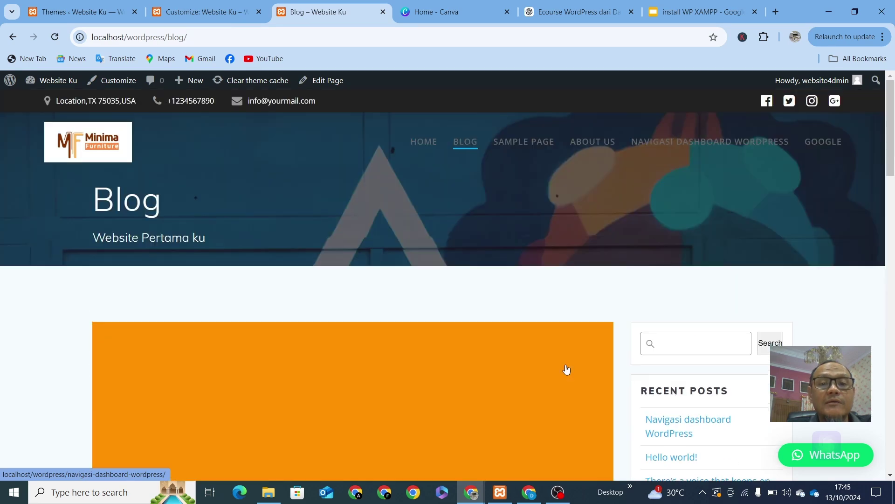
left_click(534, 144)
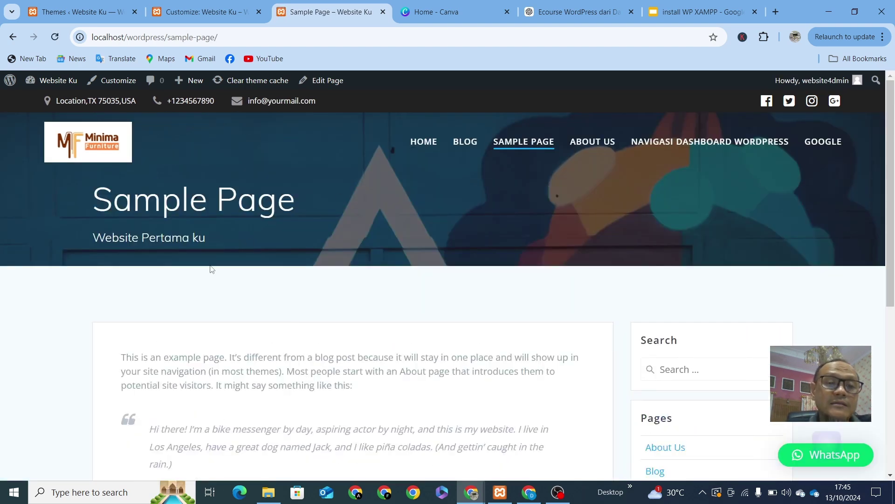
left_click(601, 144)
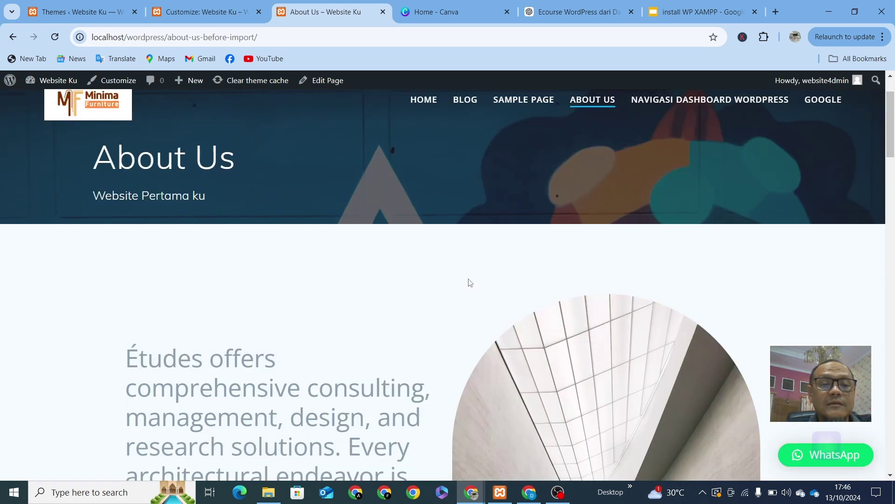
scroll(469, 261, "up", 1)
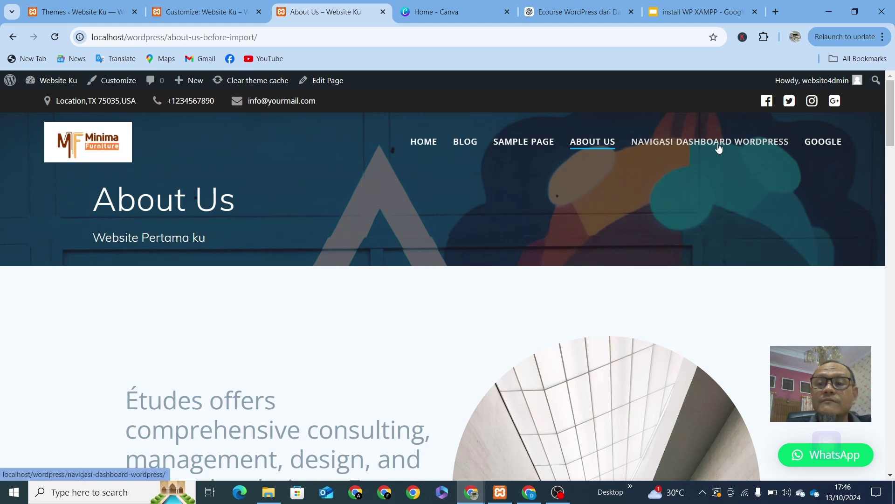
Step: Test the Navigasi dashboard WordPress and Google links, then go back to the Customizer
left_click(719, 147)
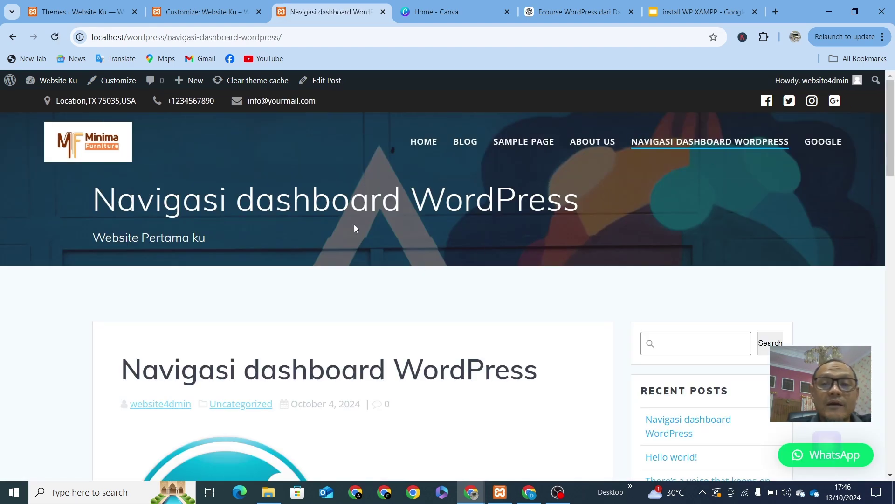
left_click(834, 146)
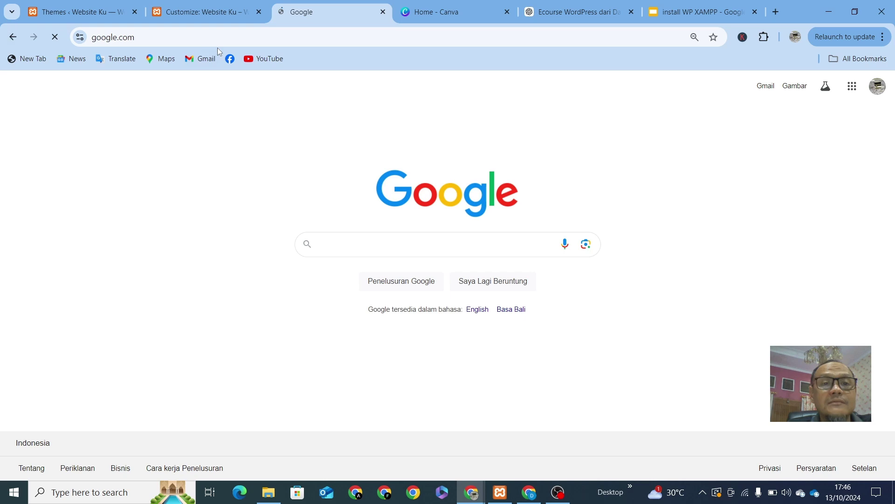
left_click(205, 22)
left_click(326, 16)
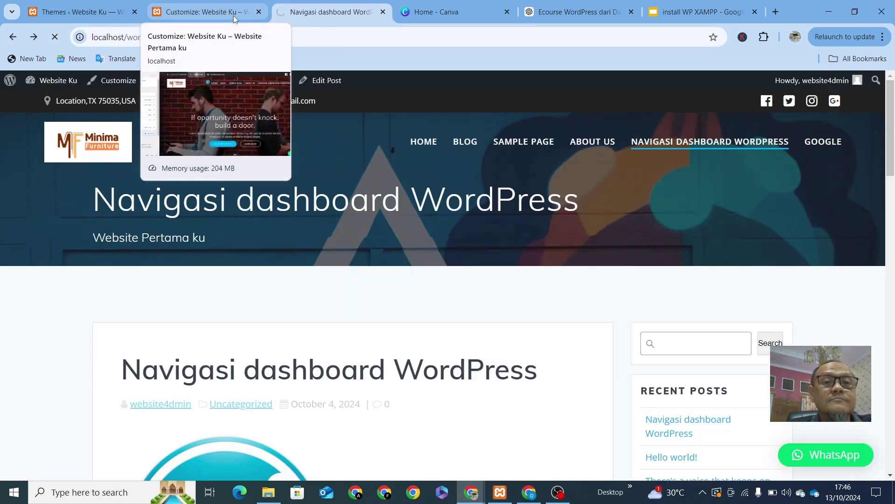
left_click(235, 19)
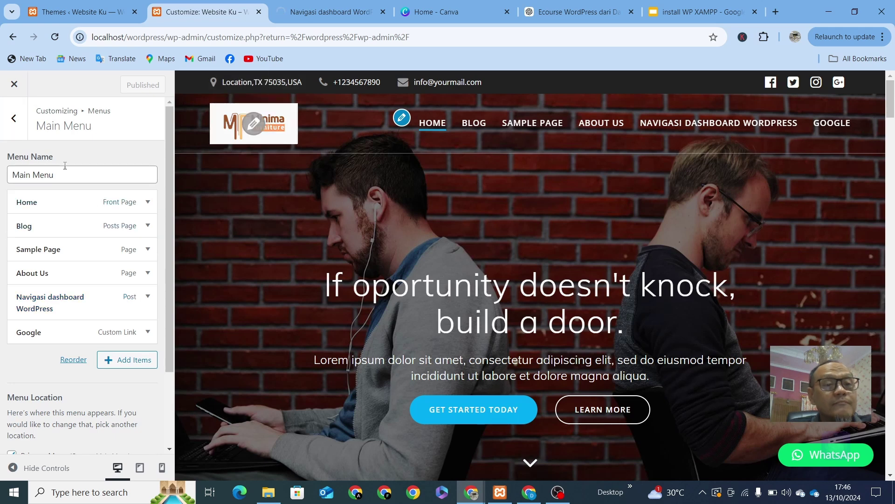
Step: Open Appearance > Menus in the dashboard tab, then return to the Customizer's Main Menu
scroll(86, 322, "down", 2)
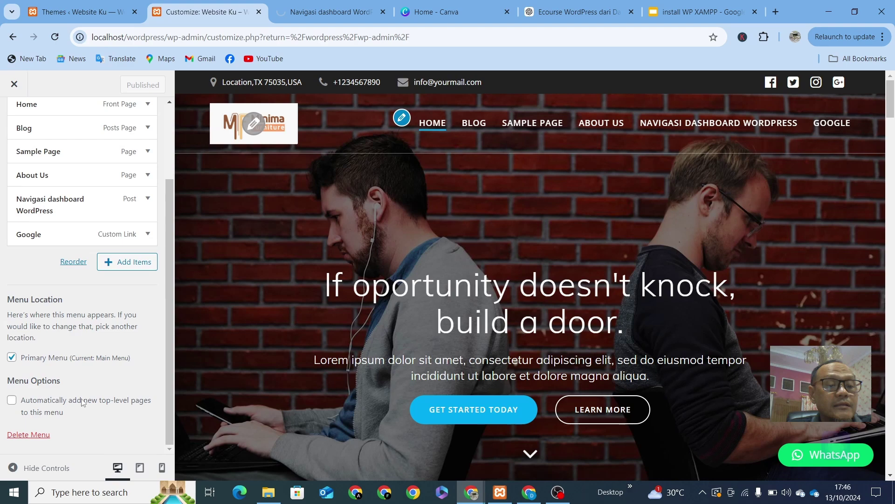
left_click(90, 11)
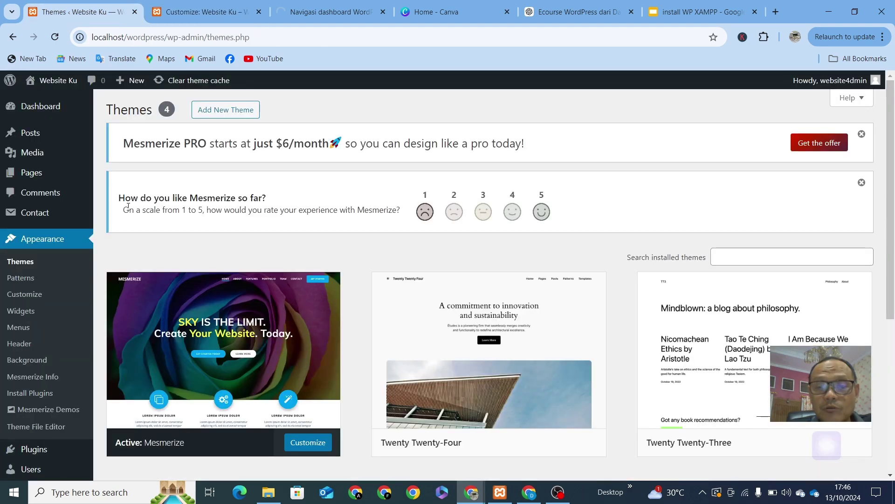
mouse_move(79, 183)
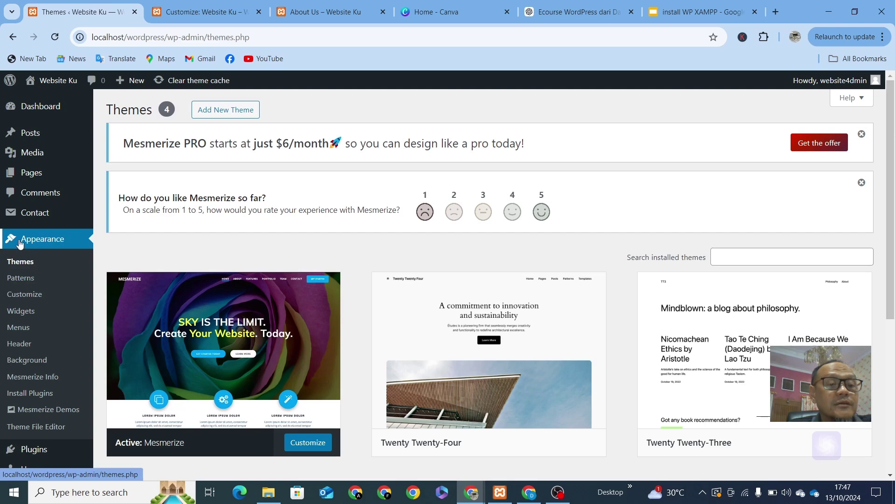
left_click(18, 329)
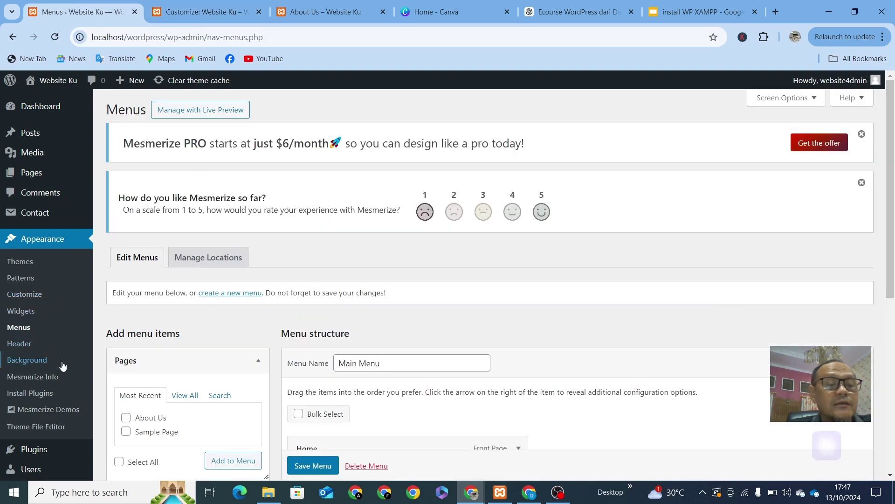
left_click(222, 13)
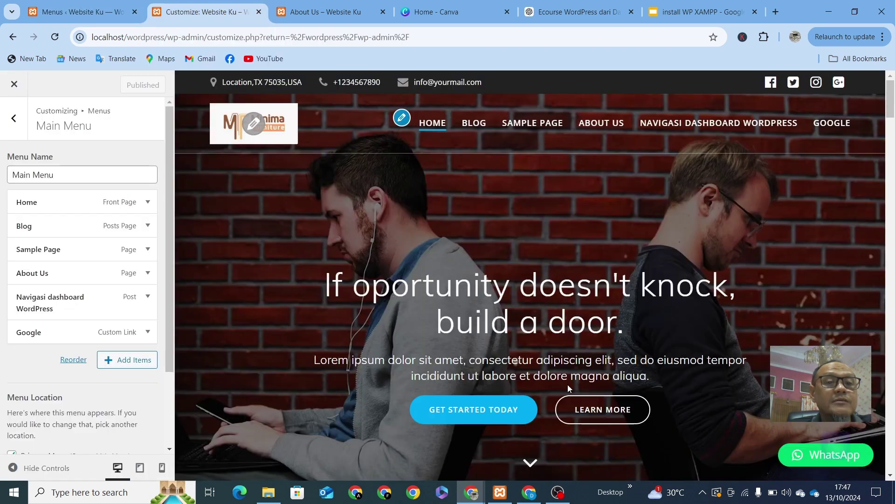
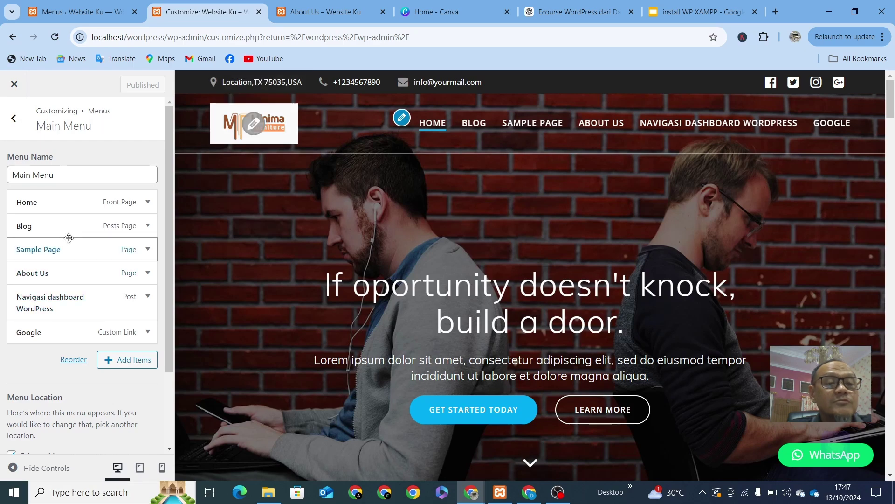
Step: Go to Appearance > Menus and scroll down to the Main Menu's item list
left_click(93, 12)
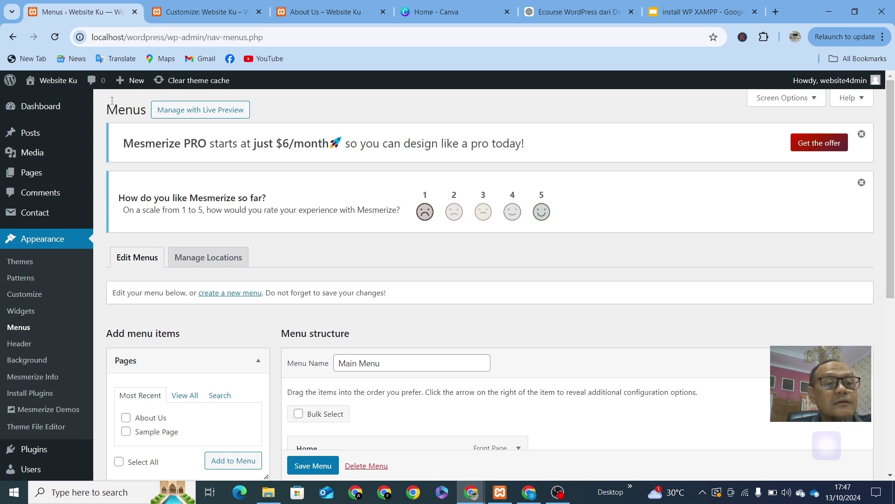
mouse_move(42, 117)
mouse_move(50, 185)
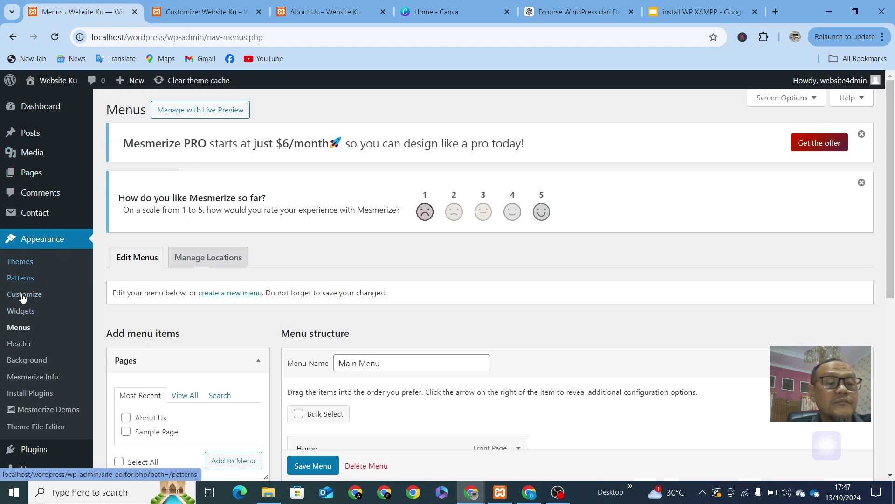
scroll(234, 354, "down", 2)
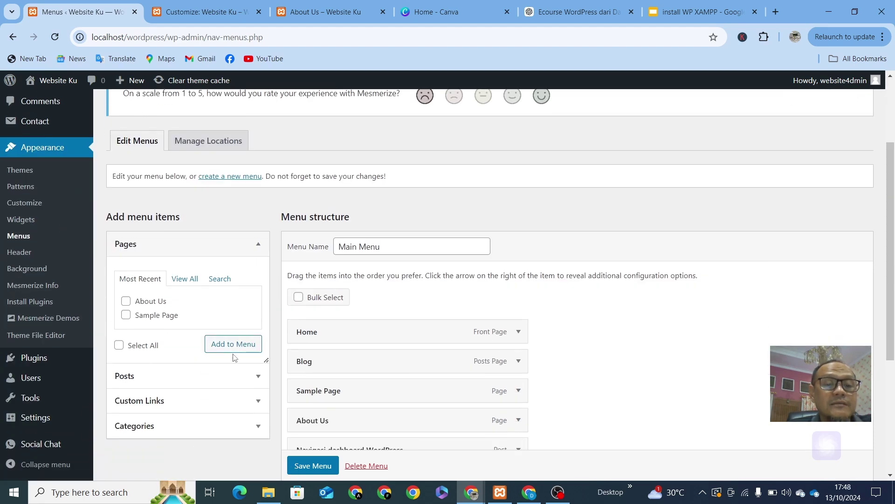
scroll(326, 396, "down", 1)
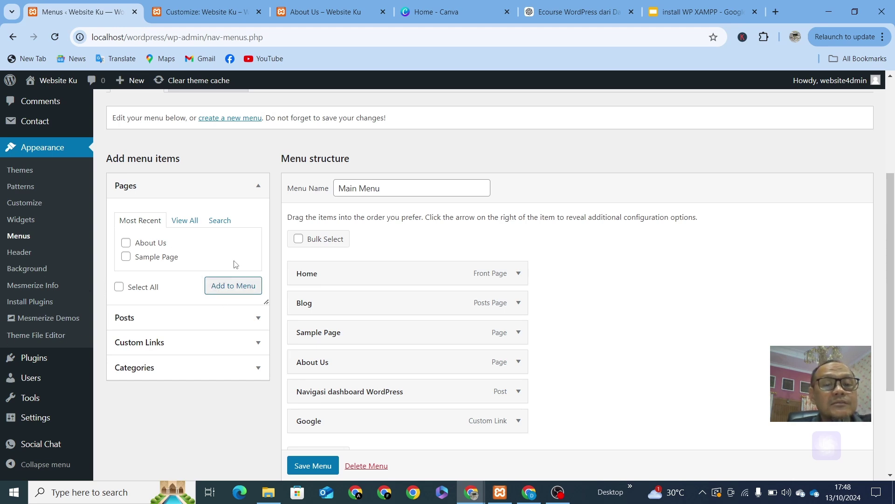
Step: Change the Blog menu item's navigation label to Artikel
left_click(519, 304)
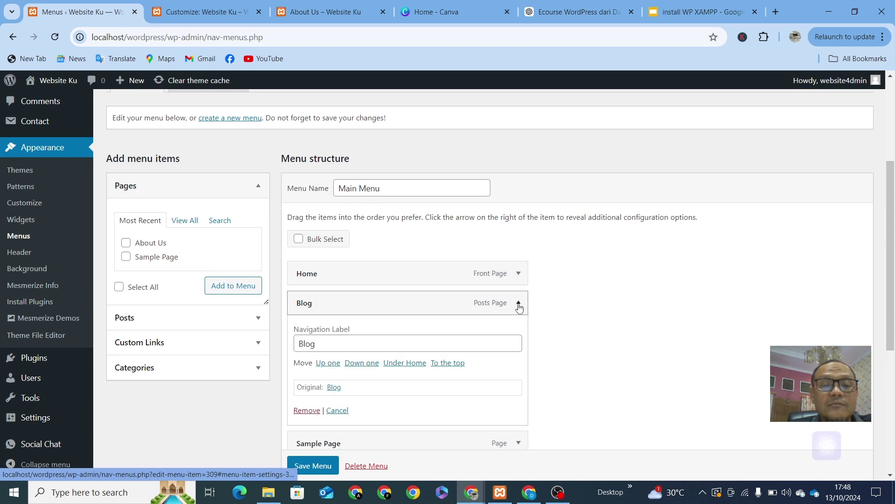
left_click(519, 303)
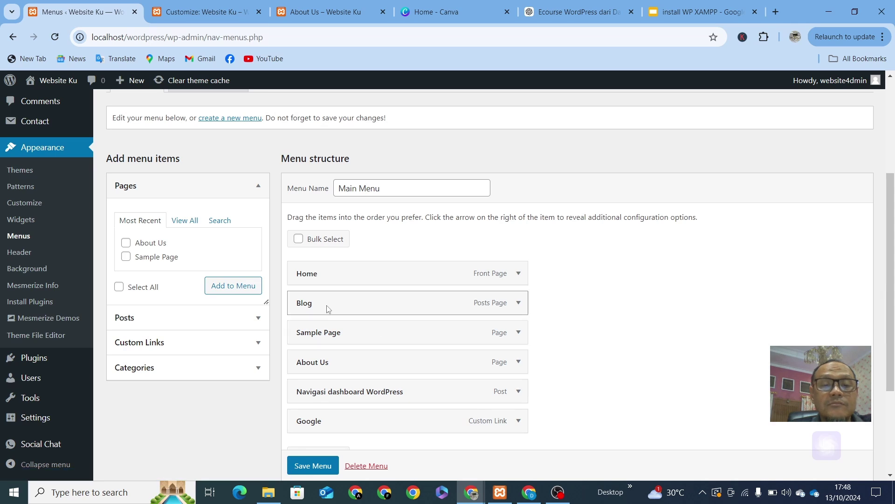
left_click(519, 304)
double_click(347, 348)
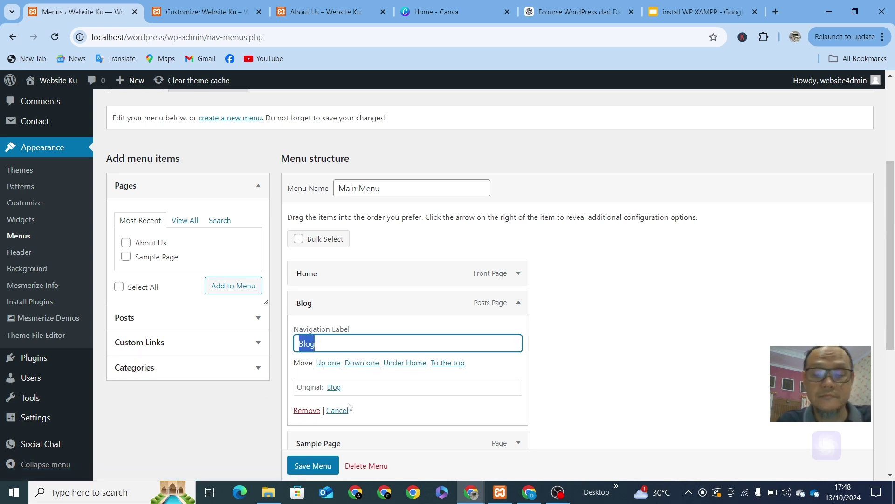
type("A")
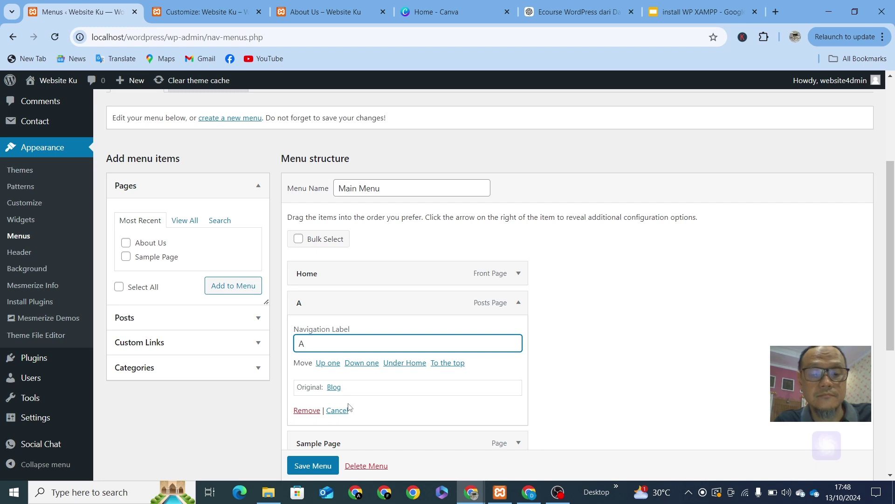
type("rti")
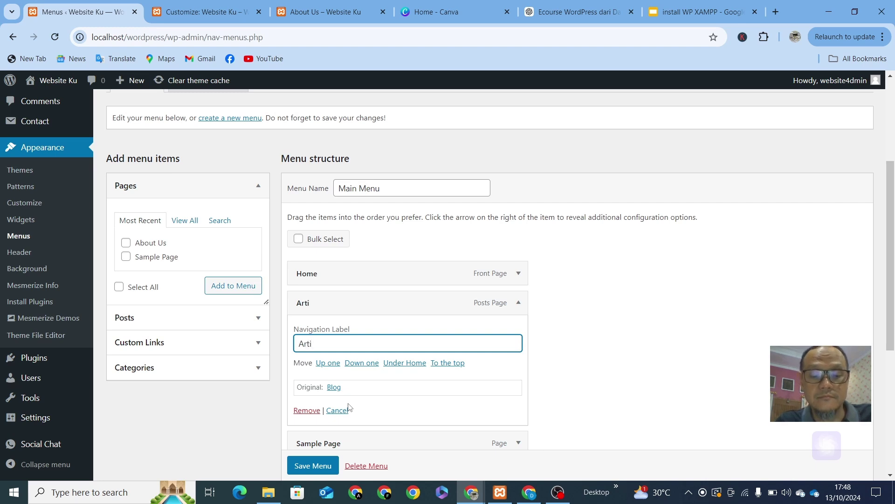
type("kel")
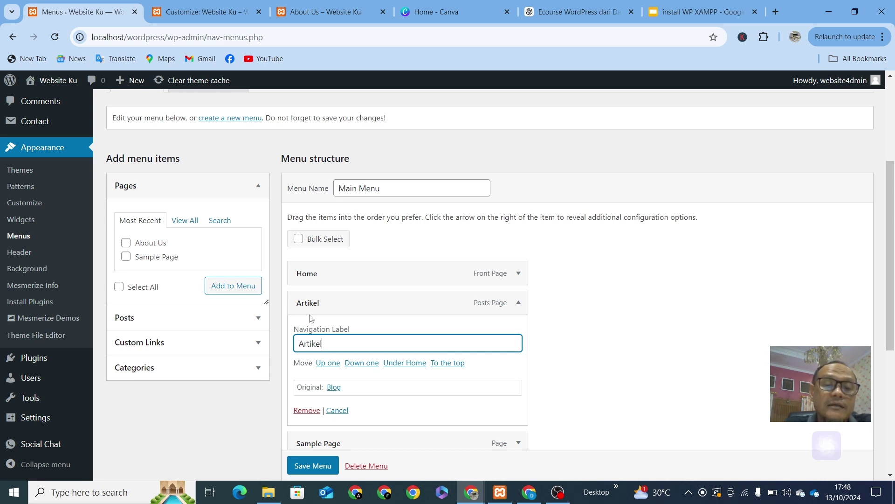
left_click(613, 348)
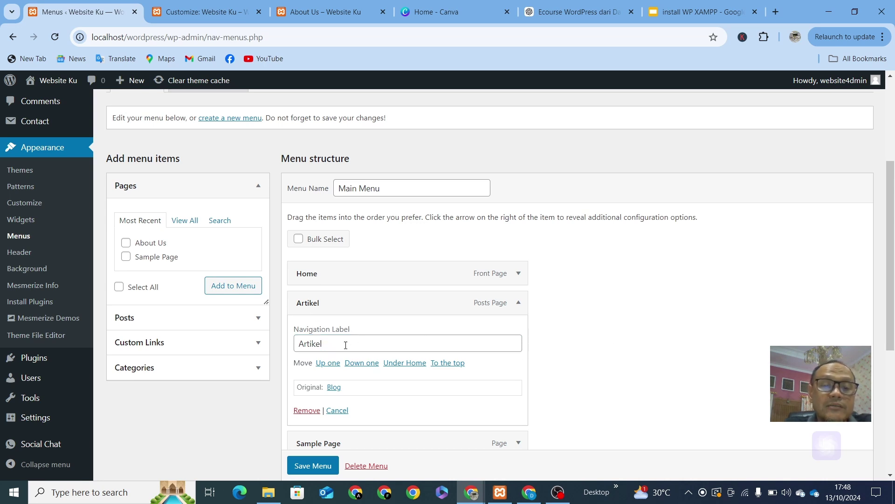
Step: Change the Home menu item's navigation label to Beranda
left_click(518, 274)
key("Tab")
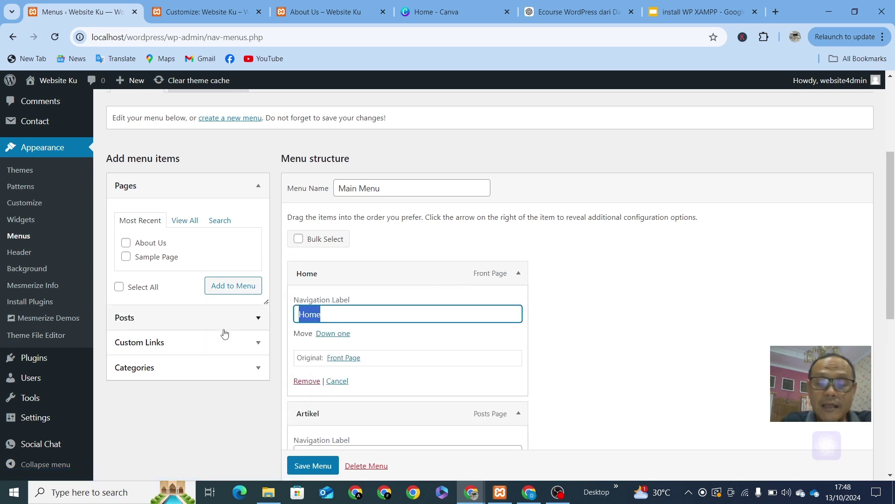
type("Be")
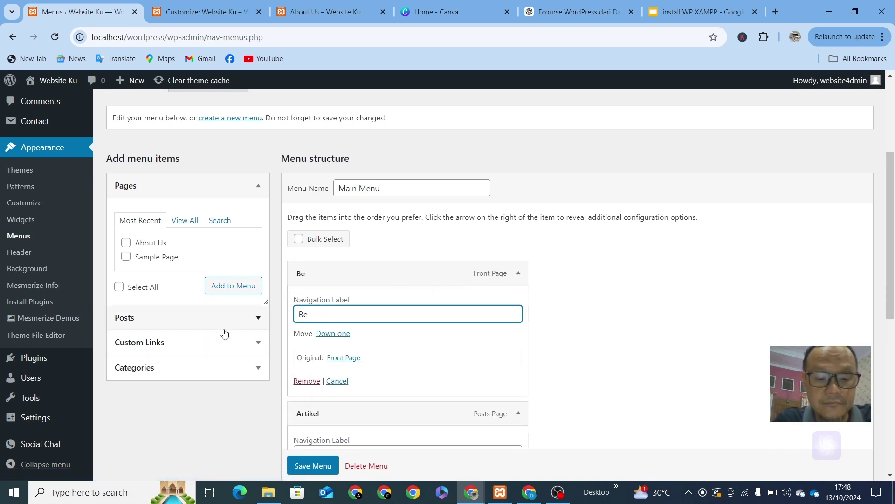
type("randa")
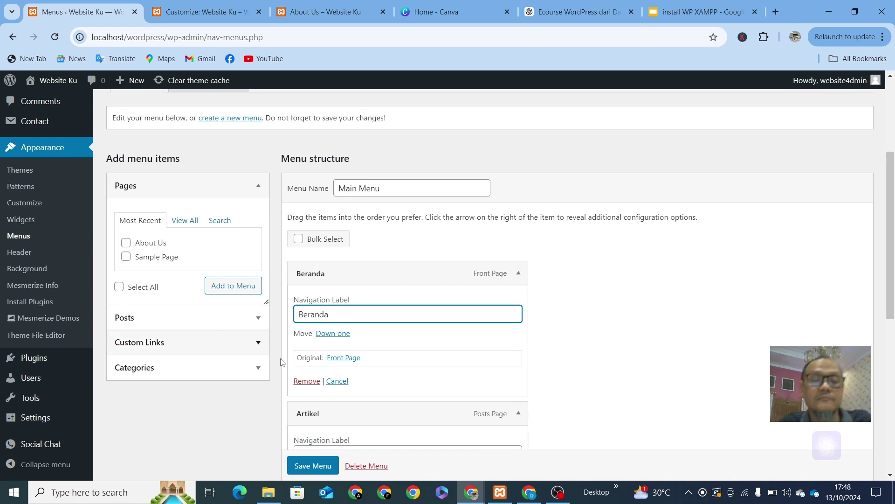
scroll(517, 342, "down", 2)
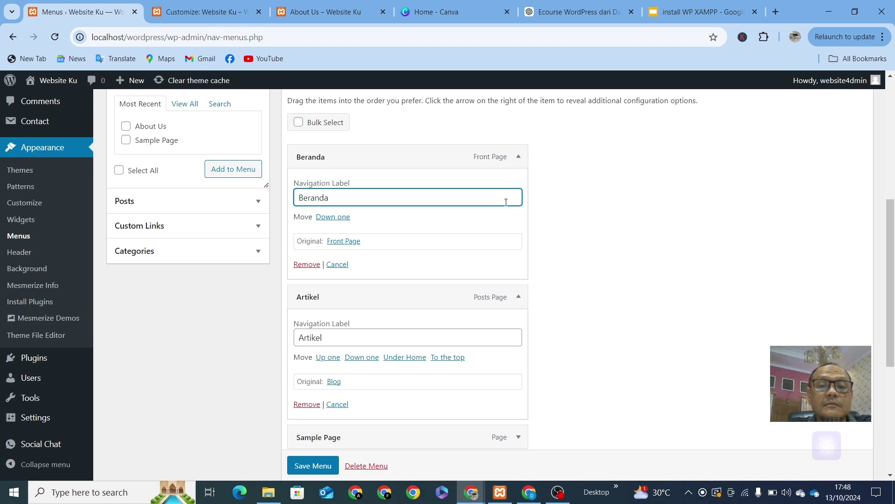
left_click(613, 215)
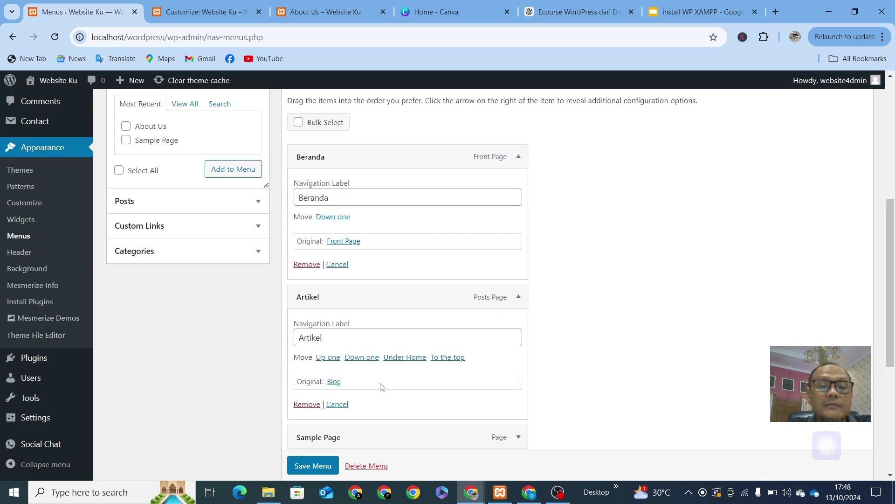
scroll(383, 387, "down", 3)
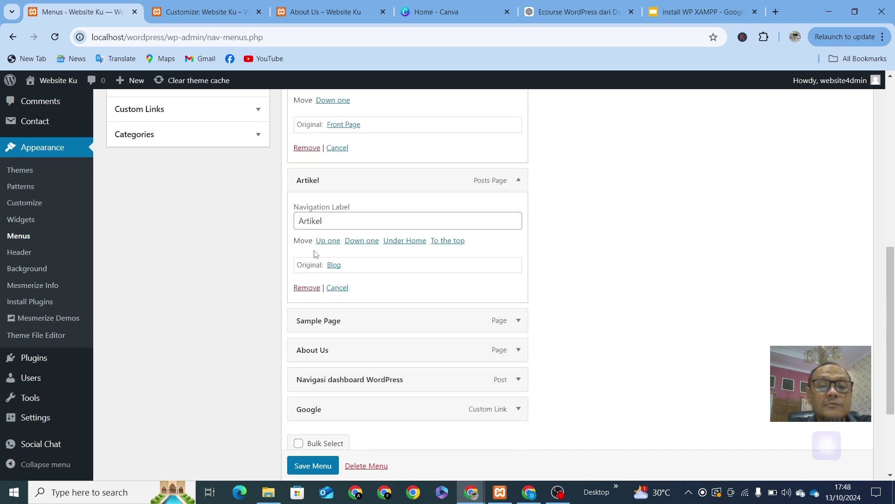
scroll(354, 289, "down", 1)
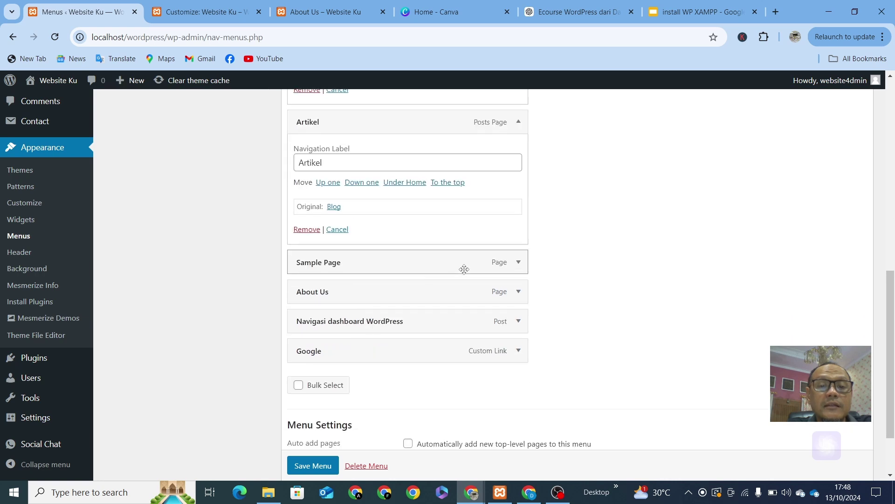
Step: Remove the Sample Page, Navigasi dashboard WordPress and Google items from the menu
left_click(518, 265)
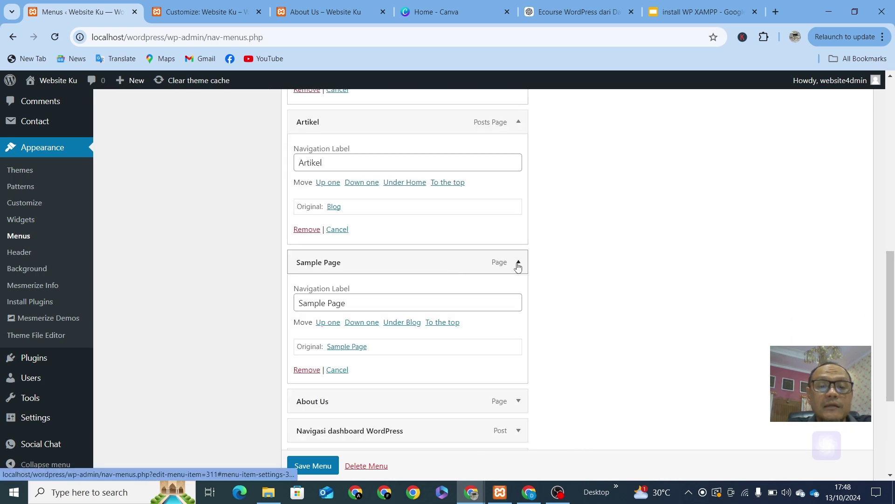
left_click(302, 370)
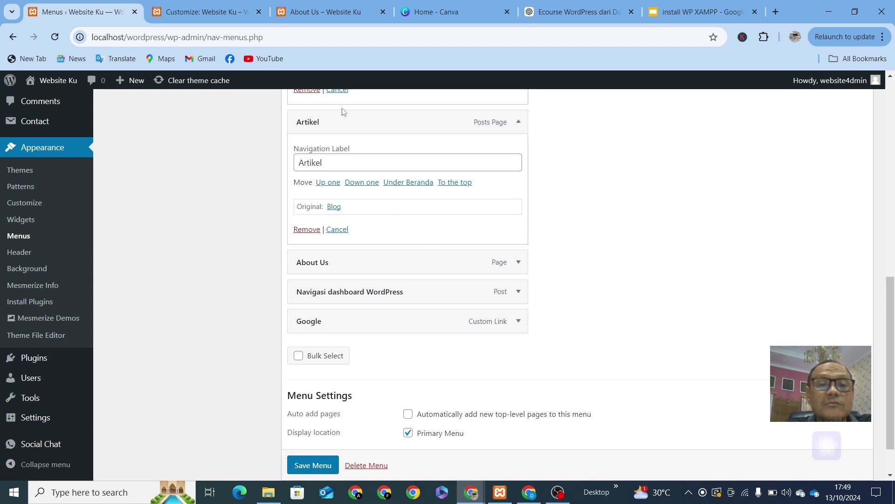
left_click(518, 292)
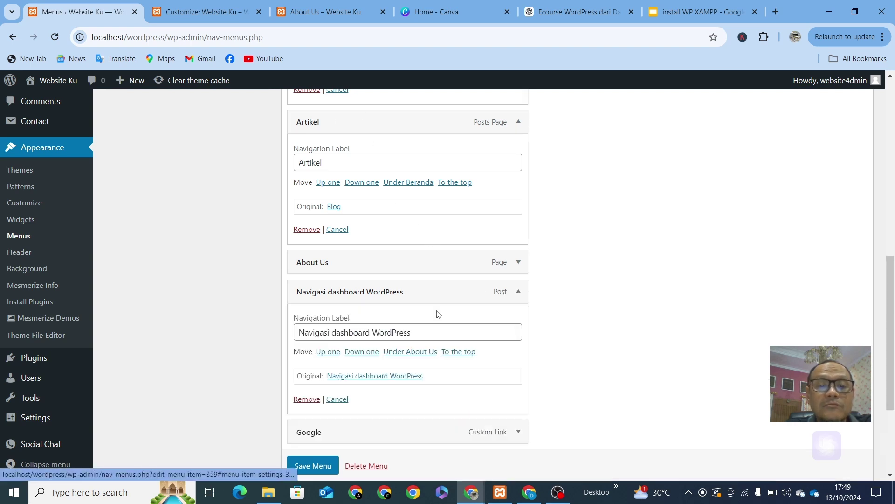
left_click(316, 399)
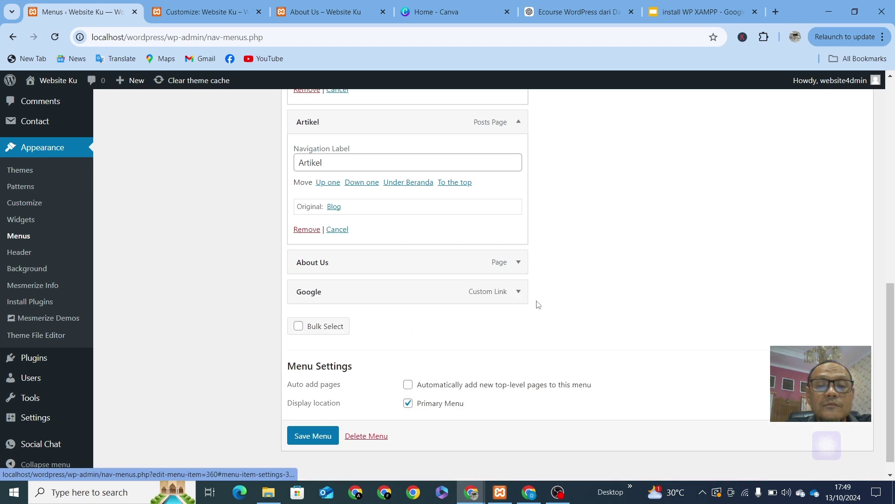
left_click(517, 293)
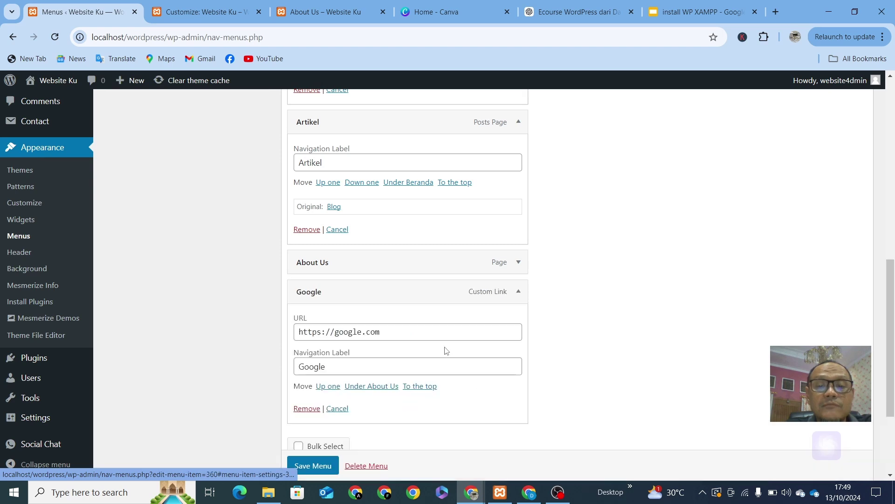
left_click(307, 408)
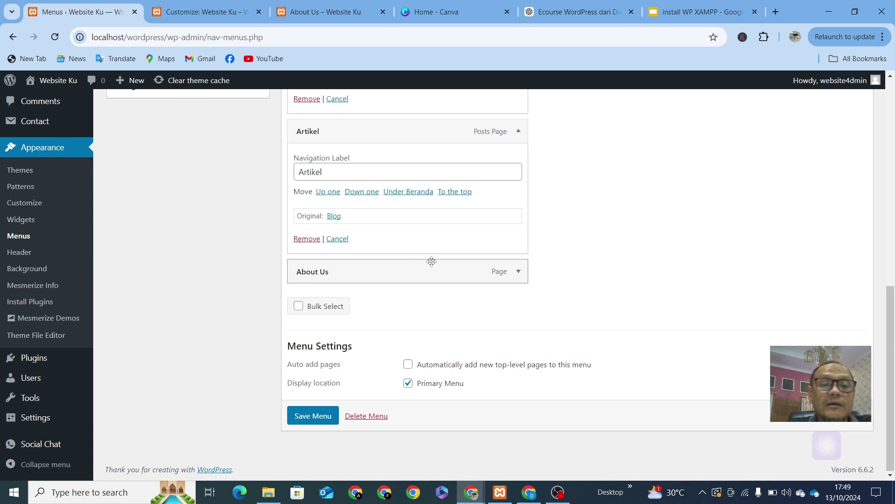
Step: Collapse the Artikel and Beranda item settings
scroll(433, 265, "up", 3)
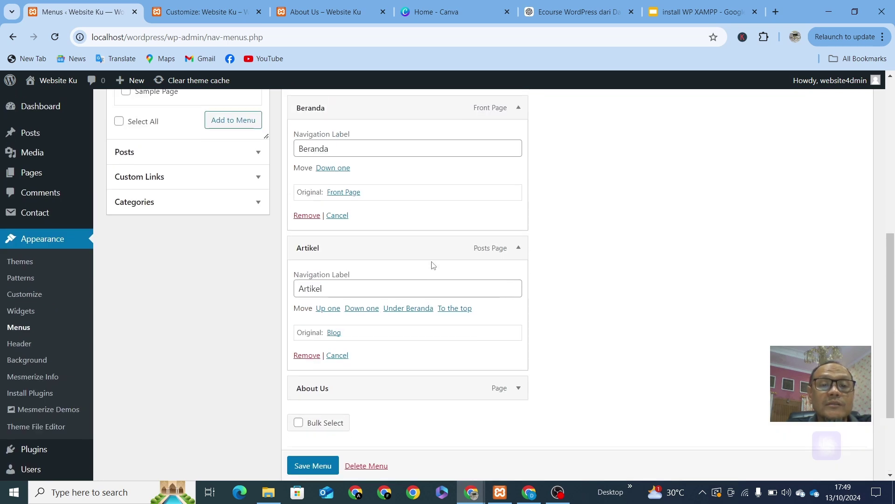
left_click(518, 250)
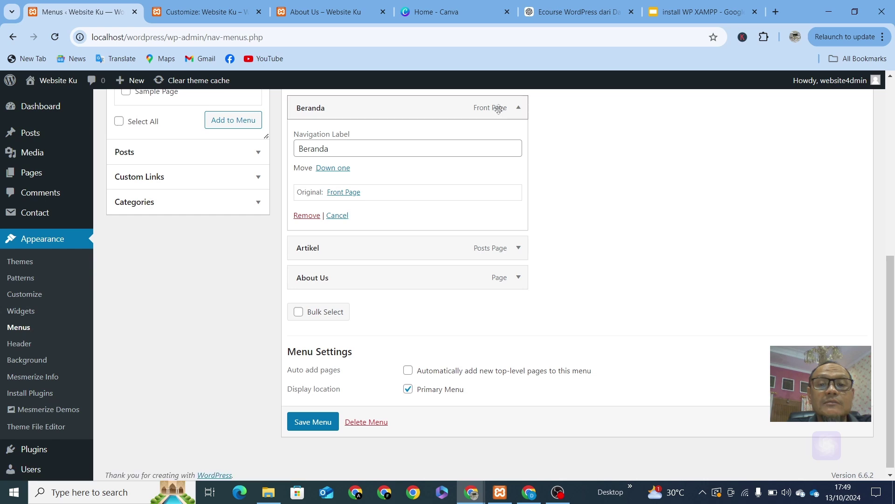
left_click(518, 108)
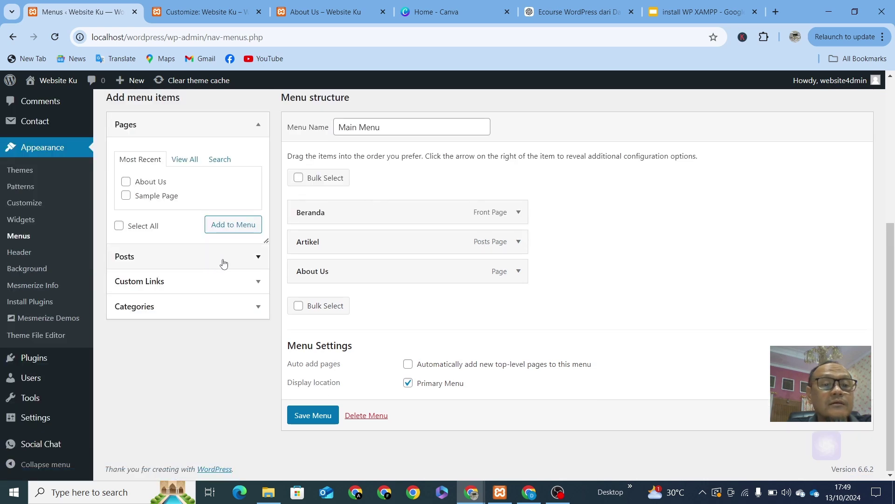
Step: Drag Artikel below About Us and save the Main Menu
left_click(259, 285)
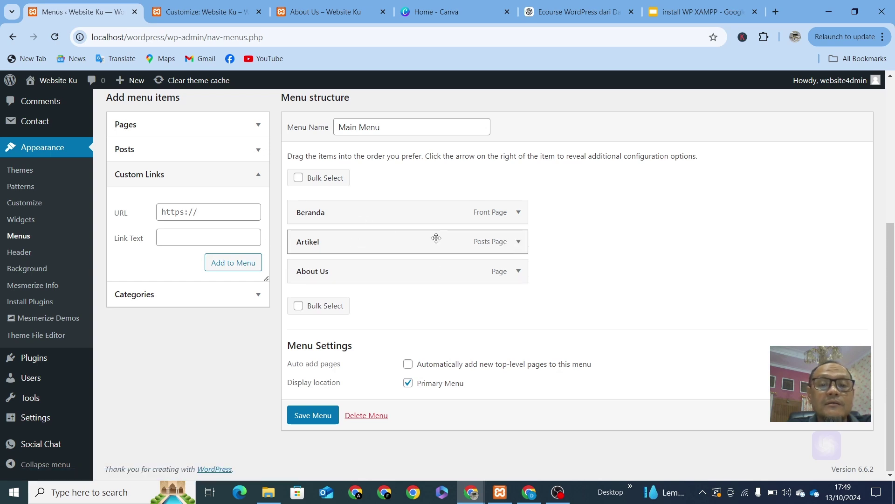
left_click_drag(436, 239, 432, 274)
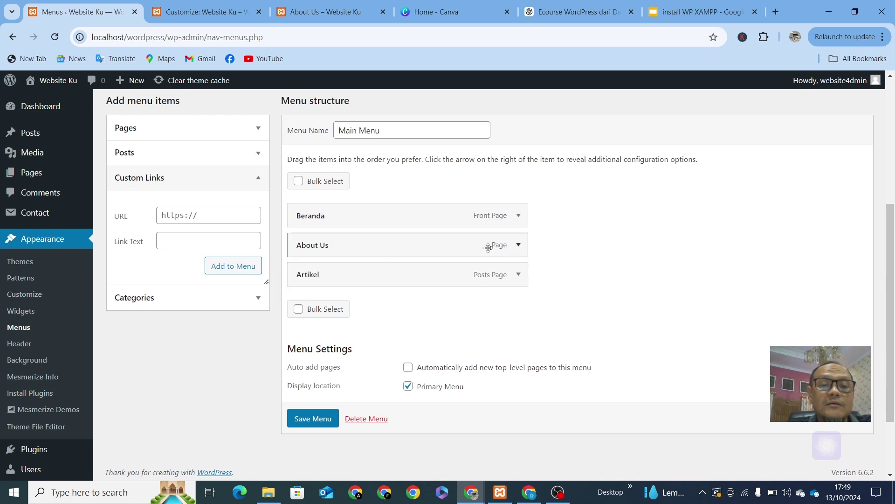
left_click(312, 426)
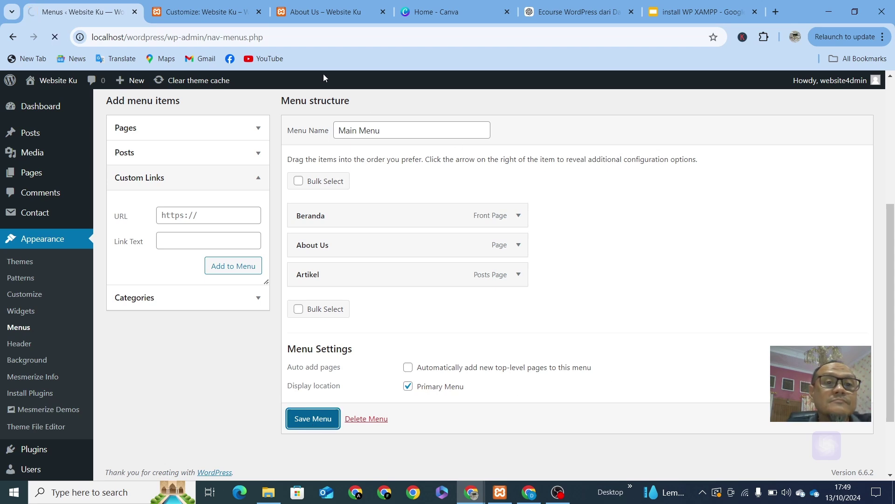
Step: Reload the live About Us page to check the Beranda, About Us, Artikel menu, then return to the Customizer
left_click(330, 10)
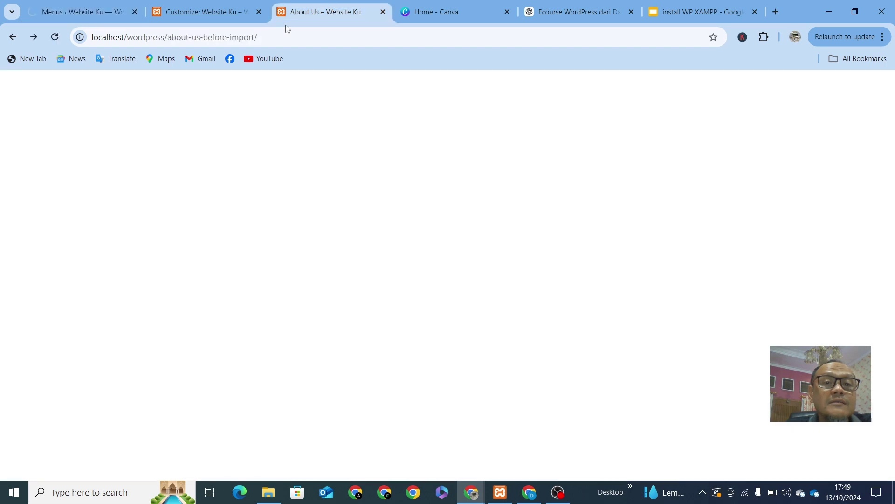
left_click(346, 37)
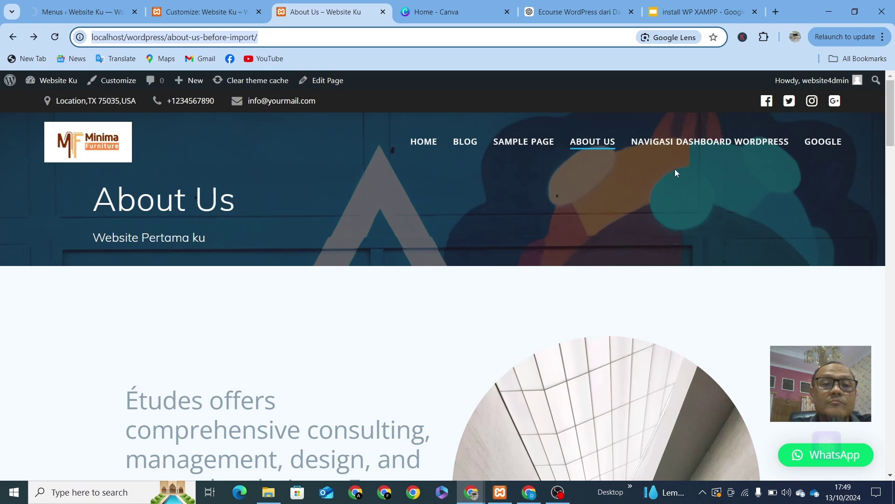
key("Return")
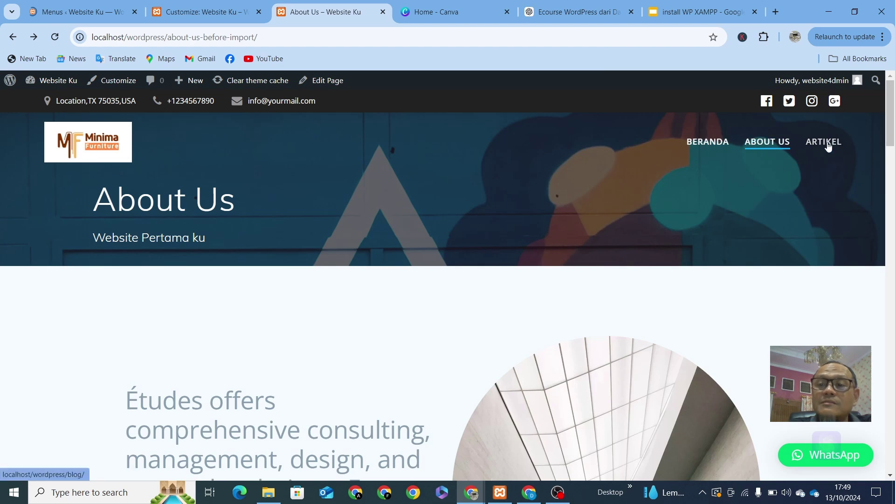
left_click(205, 11)
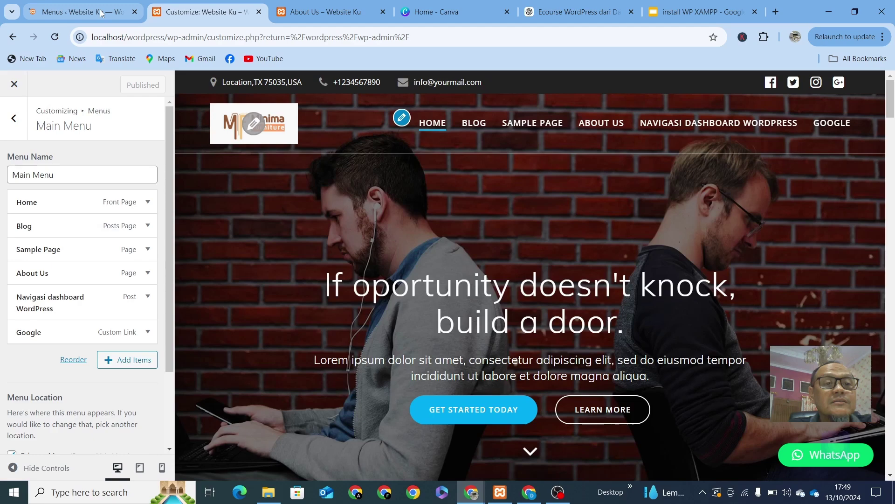
Step: Add Sample Page from the Pages list to the end of the Main Menu
left_click(88, 12)
scroll(392, 342, "down", 3)
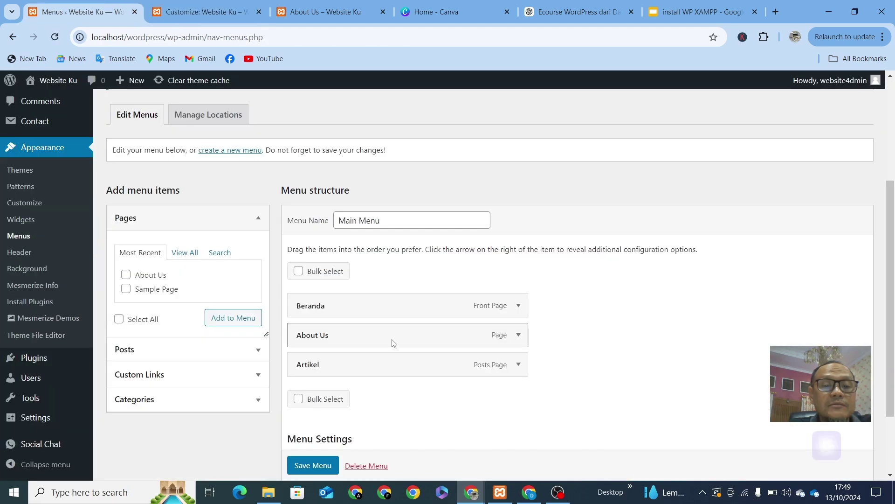
left_click(518, 335)
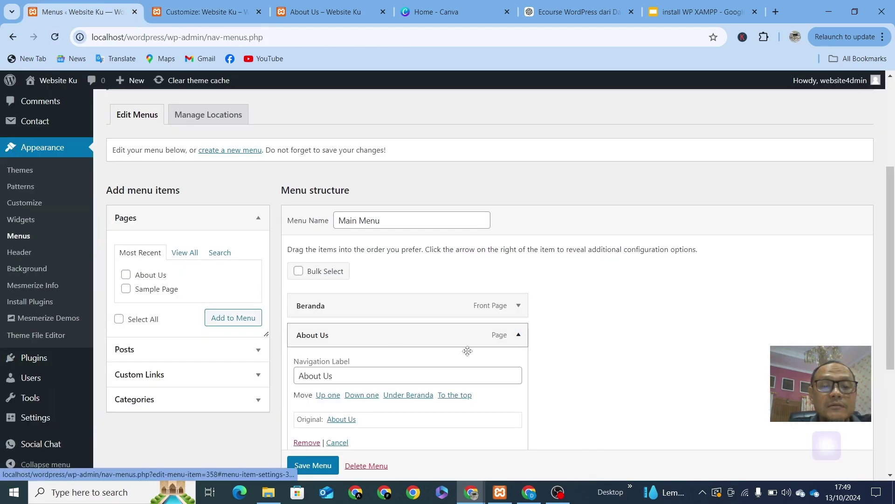
scroll(178, 278, "down", 2)
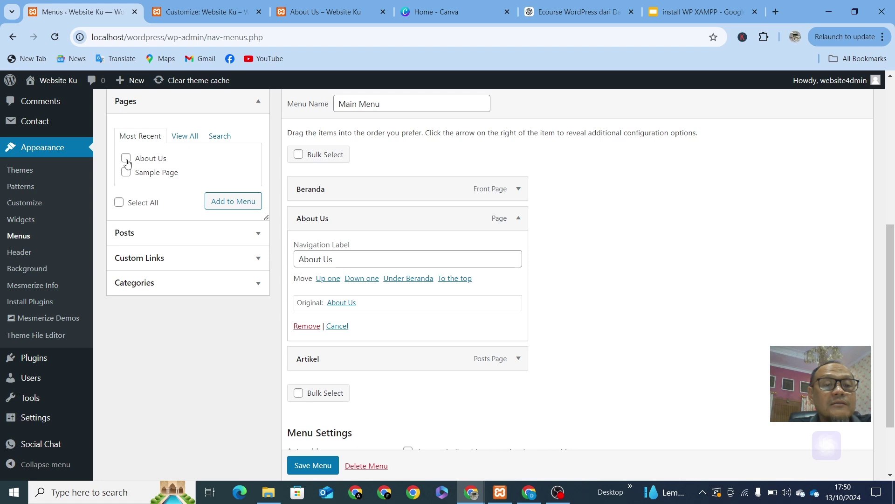
left_click(126, 172)
left_click(245, 208)
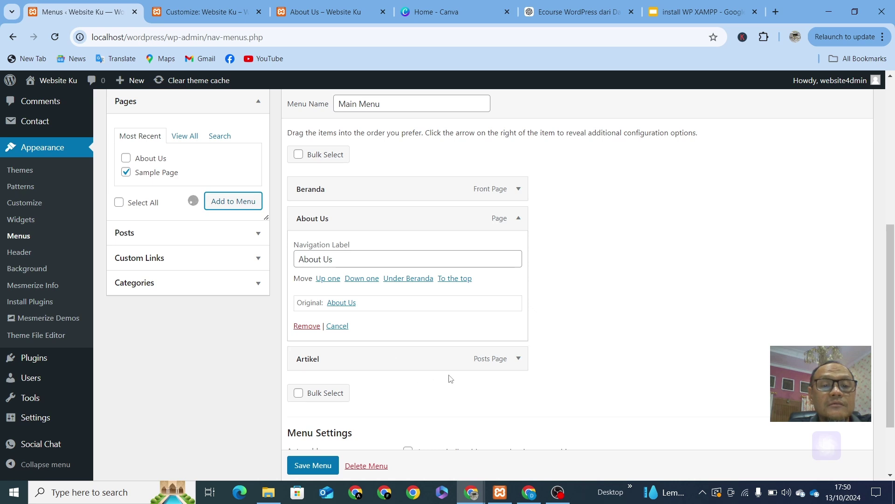
scroll(370, 326, "up", 3)
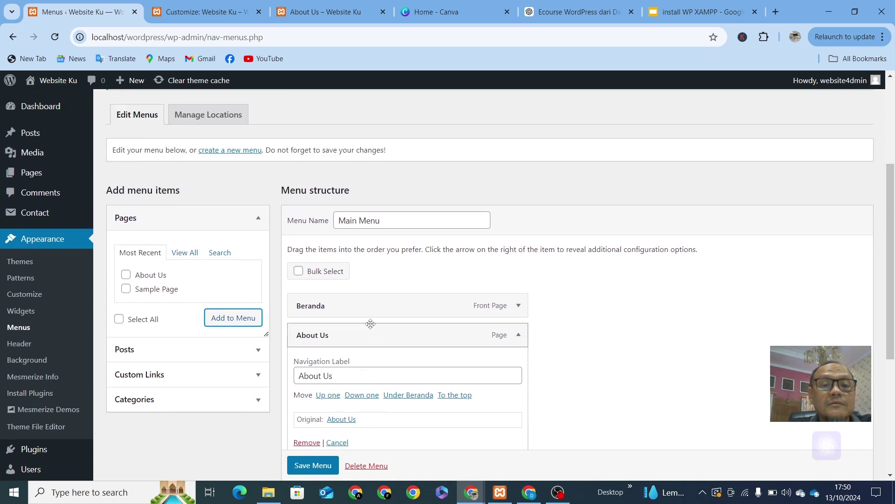
scroll(371, 324, "down", 1)
scroll(353, 315, "down", 2)
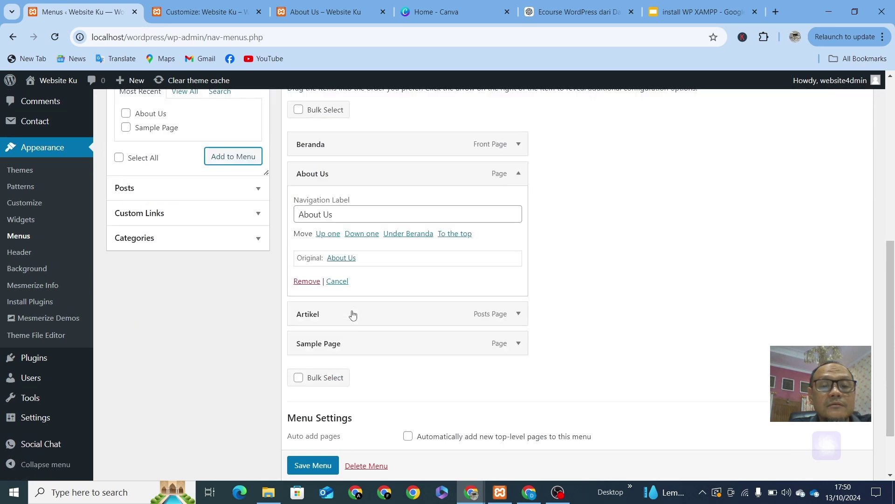
scroll(353, 315, "down", 1)
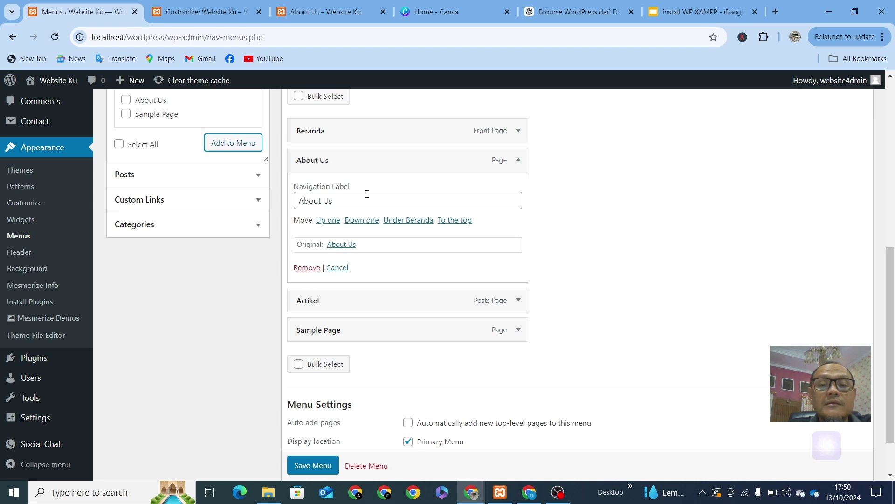
Step: Change the About Us label to Tentang Kami and save the menu
left_click_drag(366, 200, 149, 224)
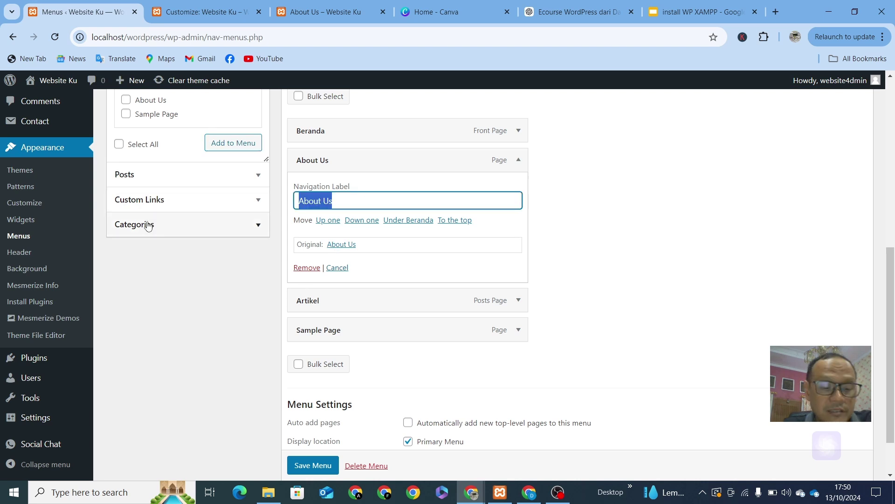
type("Ten")
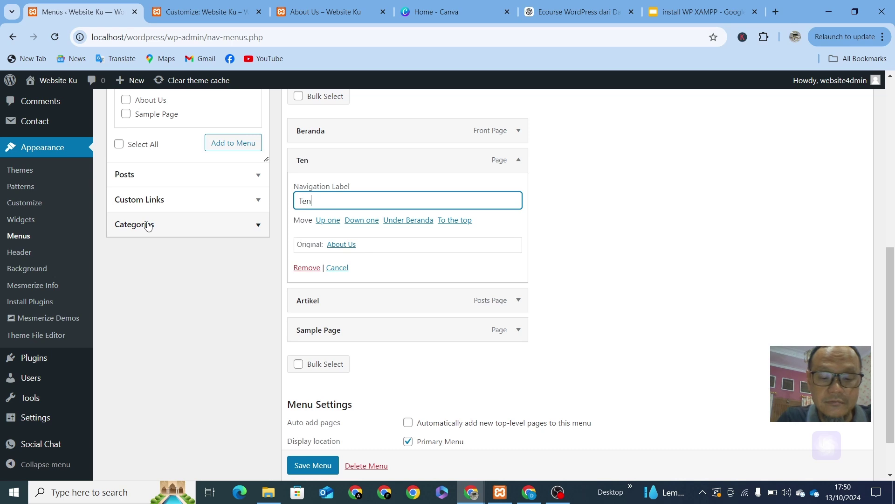
type("tang Kami")
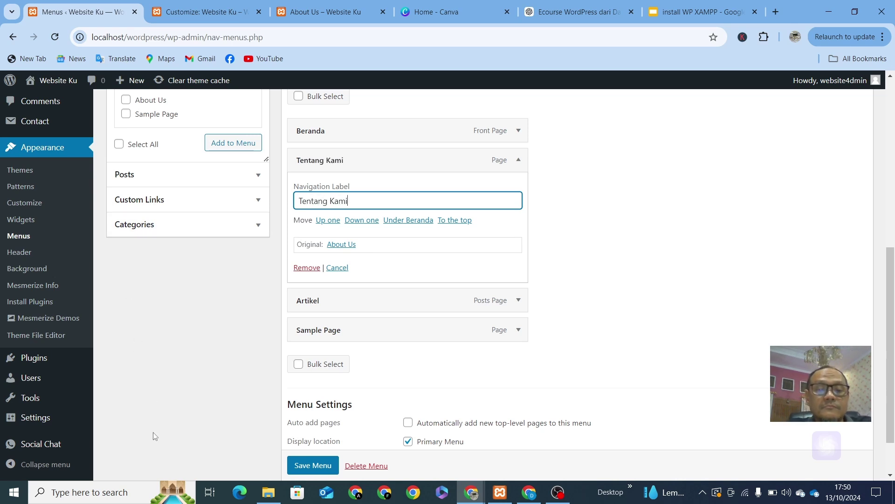
left_click(312, 467)
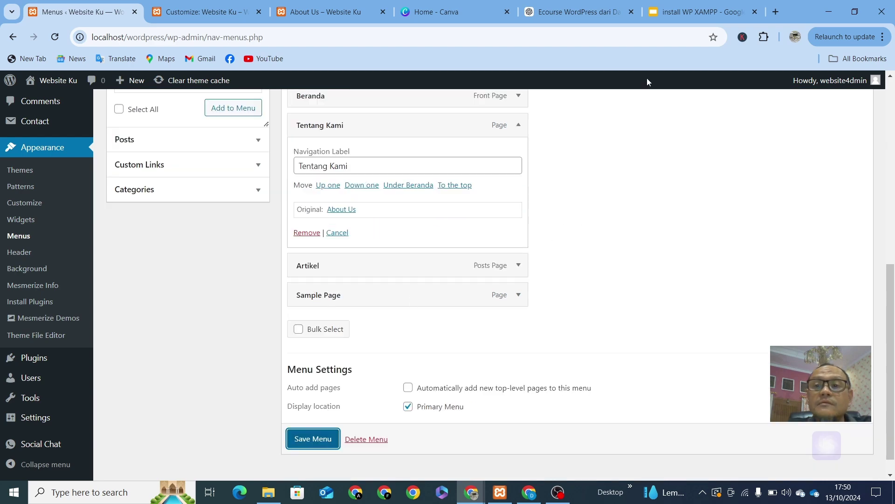
left_click(209, 9)
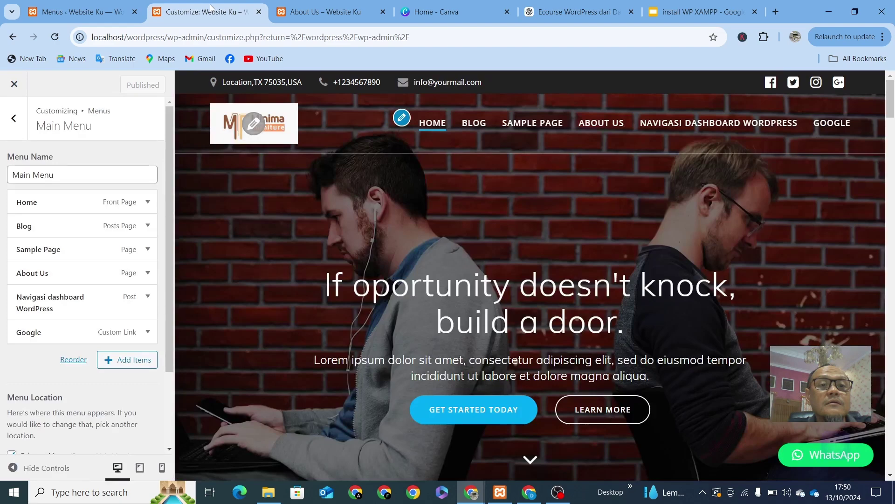
left_click(339, 13)
left_click(252, 11)
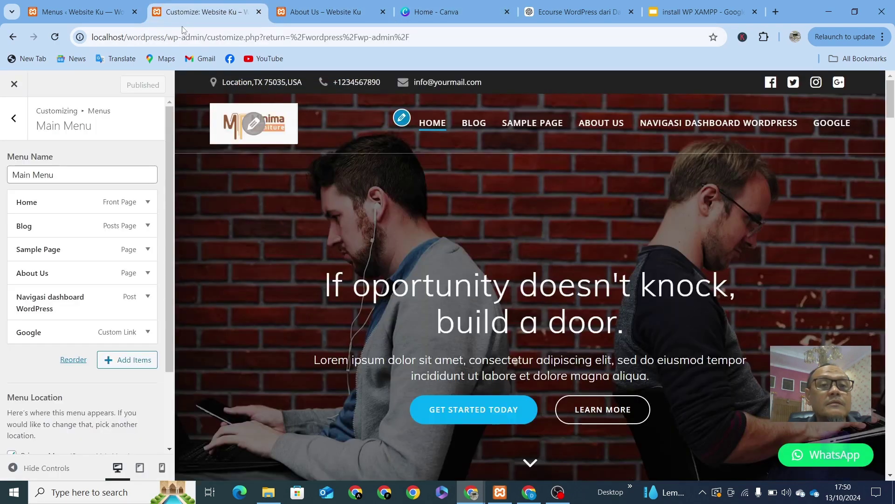
left_click(443, 34)
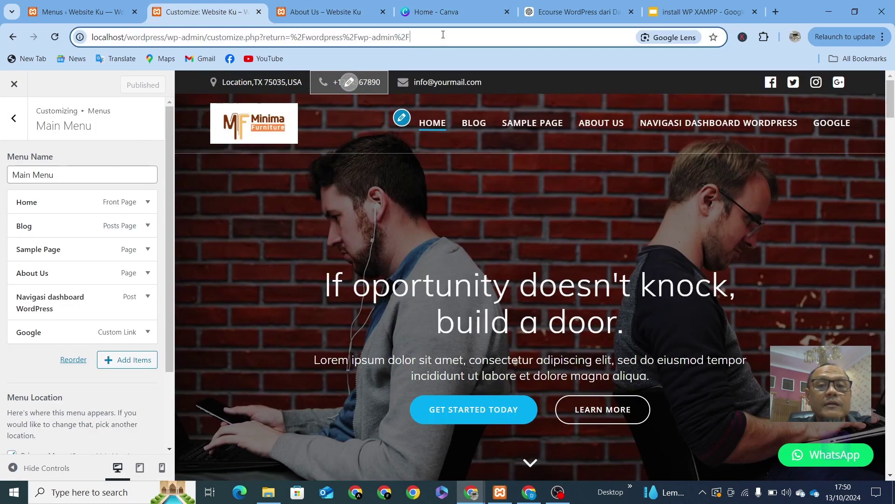
key("Return")
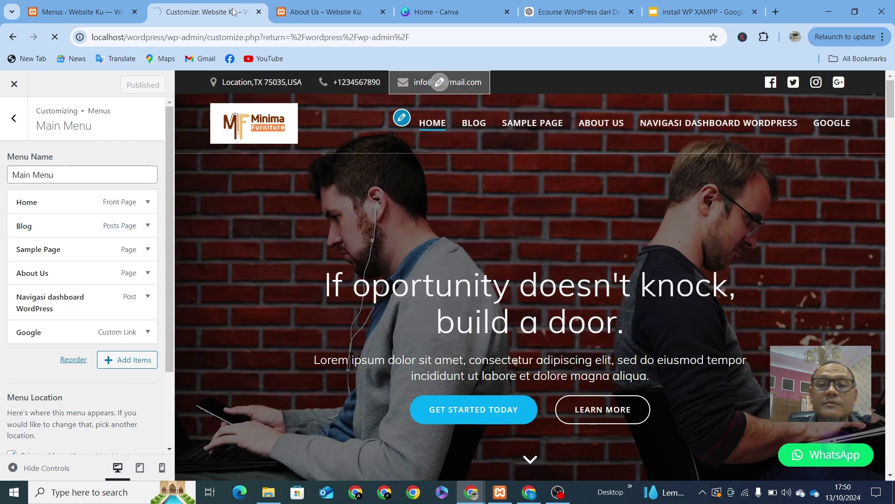
key("ctrl+Tab")
left_click(280, 35)
key("Return")
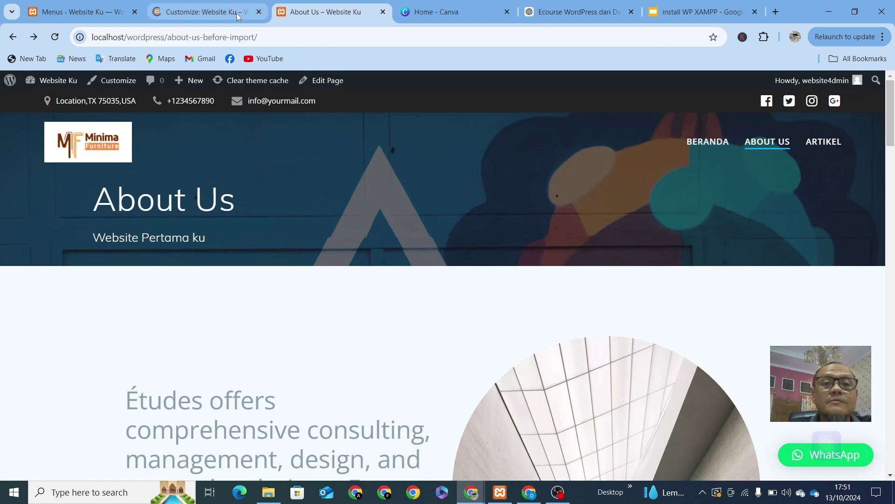
left_click(200, 12)
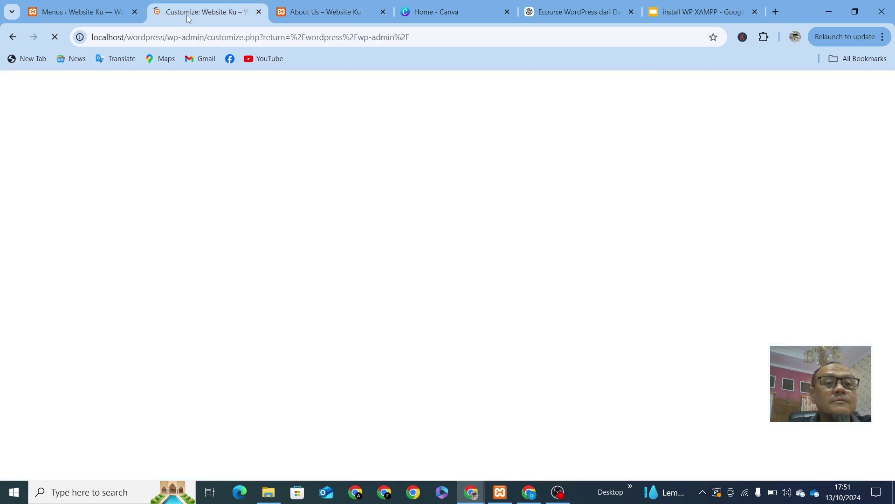
left_click(77, 12)
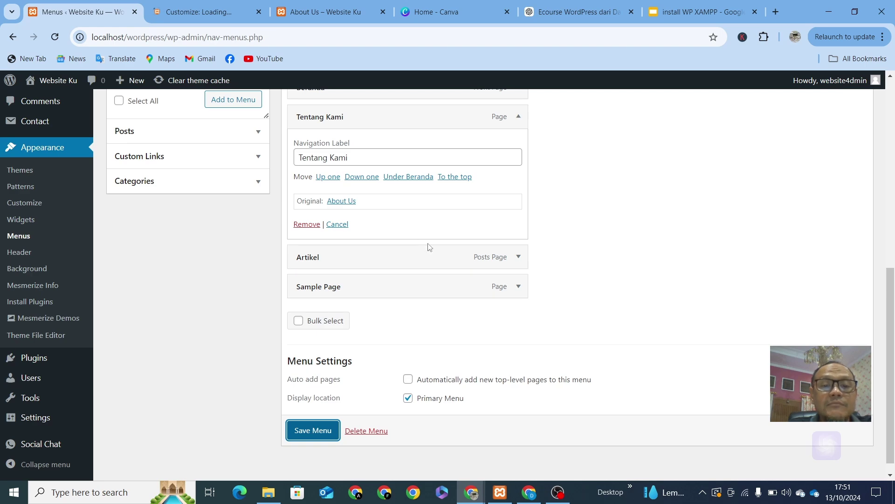
Step: Save the Main Menu on the Menus screen
scroll(434, 249, "up", 2)
scroll(352, 236, "down", 1)
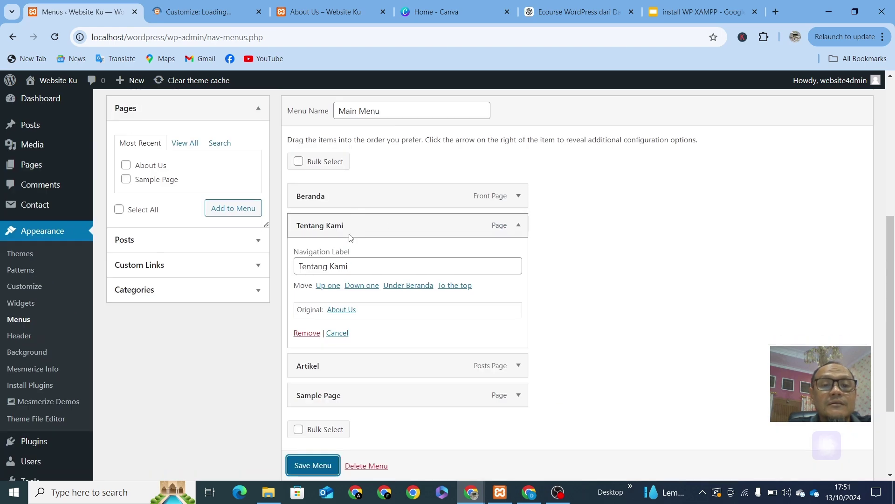
scroll(351, 237, "down", 1)
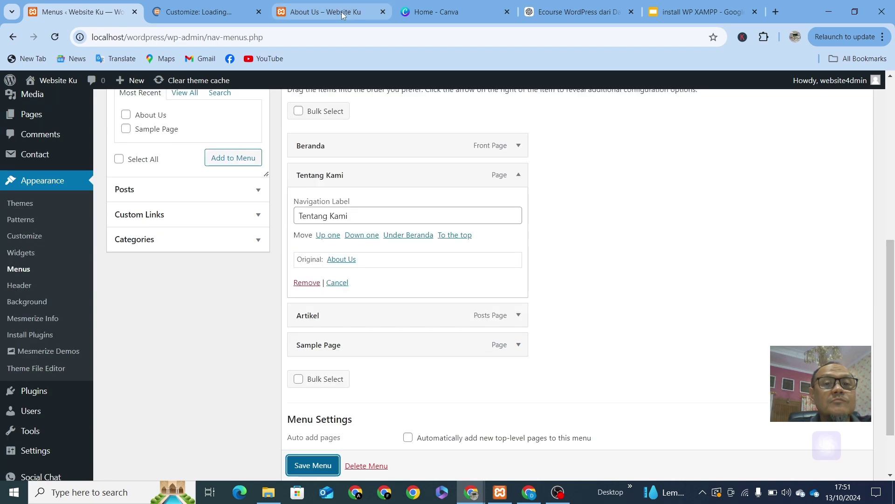
left_click(343, 13)
left_click(83, 13)
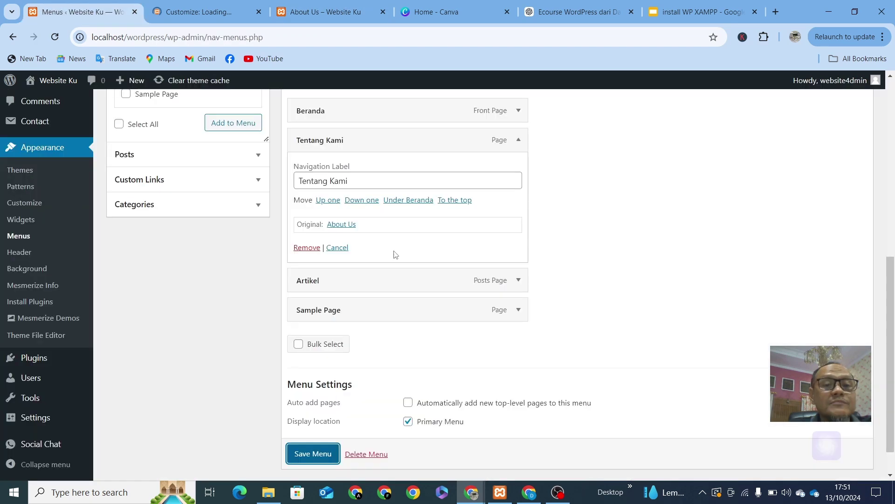
left_click(303, 460)
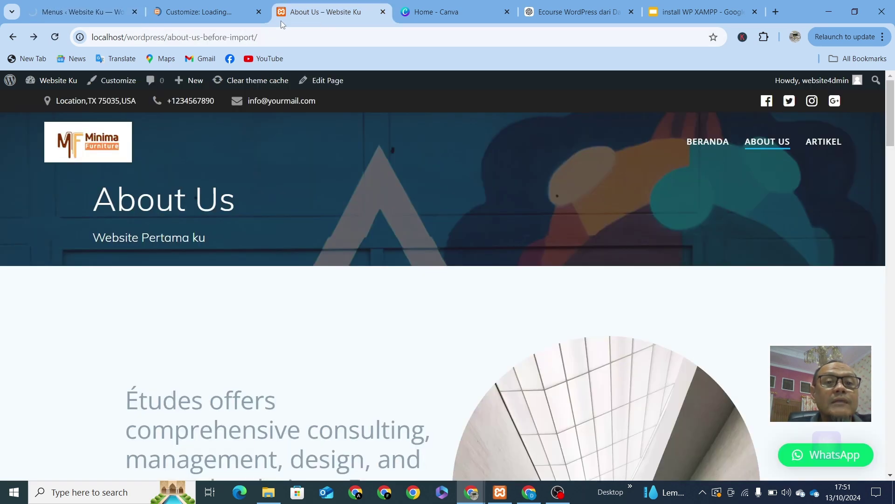
Step: Reload the live About Us page to confirm Beranda, Tentang Kami, Artikel, Sample Page, then return to Menus
left_click(321, 13)
left_click(294, 36)
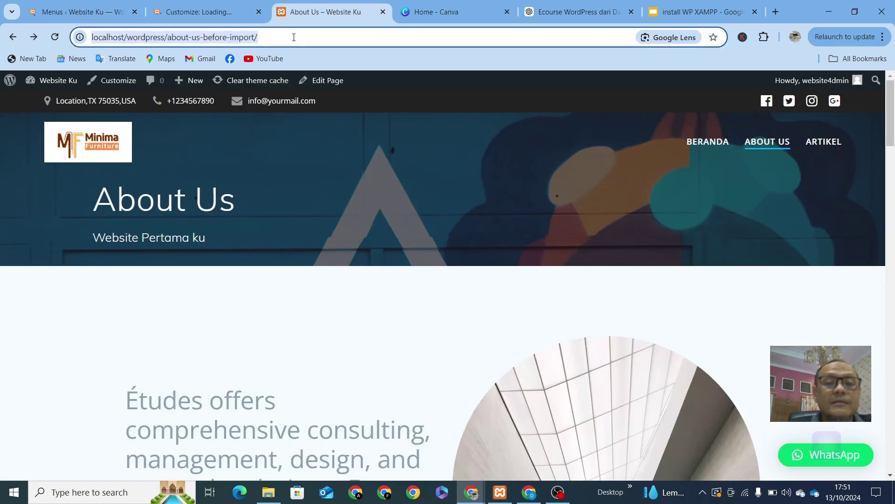
key("Return")
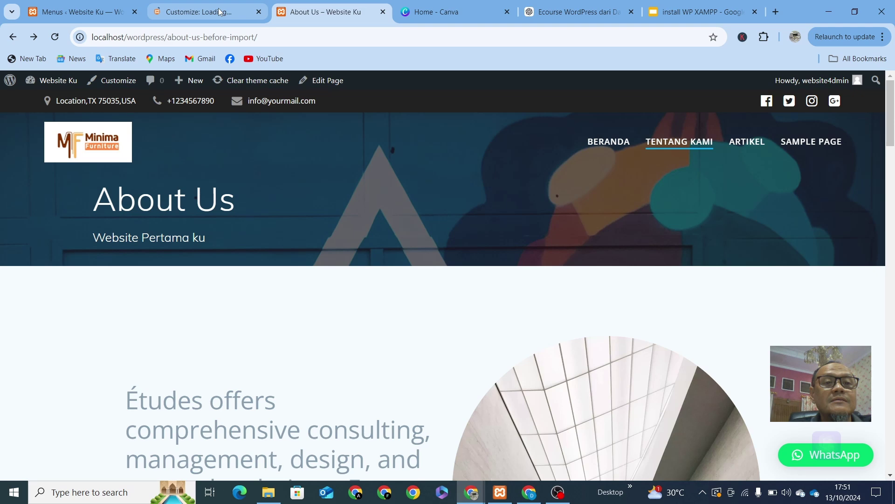
key("ctrl+1")
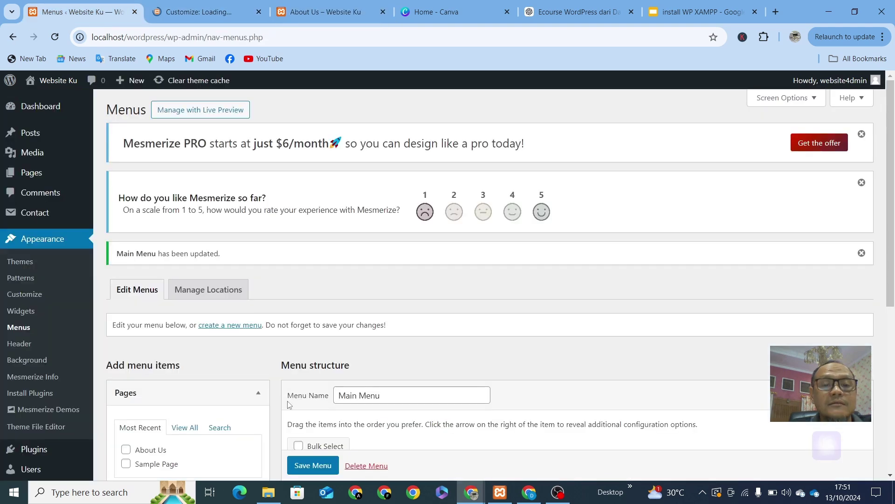
Step: Remove Sample Page and save, leaving Beranda, Tentang Kami and Artikel in the menu
scroll(326, 408, "down", 4)
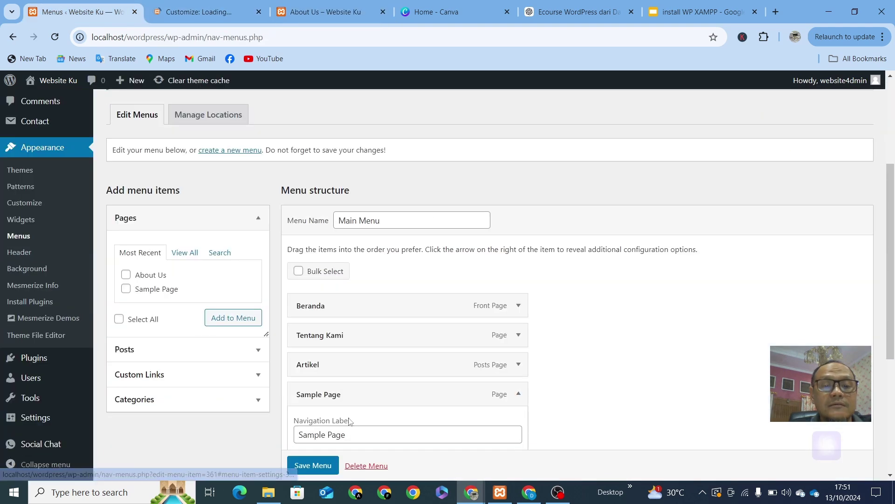
scroll(368, 405, "down", 2)
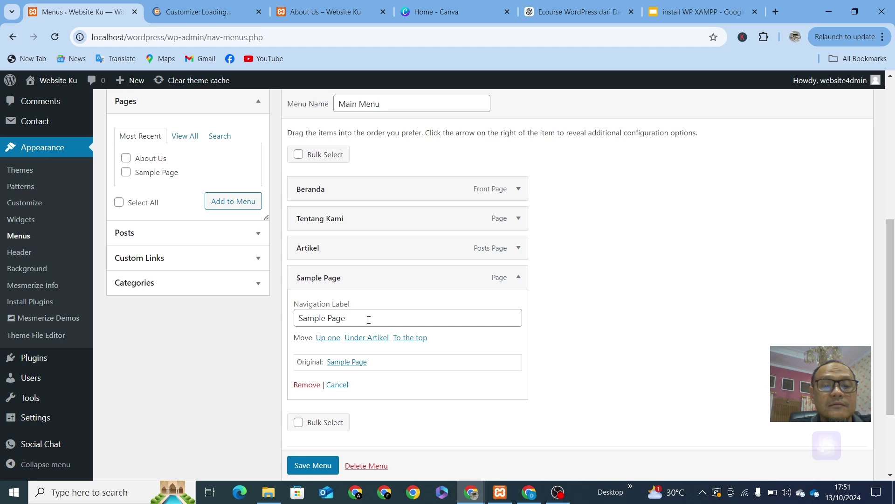
left_click_drag(369, 320, 233, 348)
left_click(304, 384)
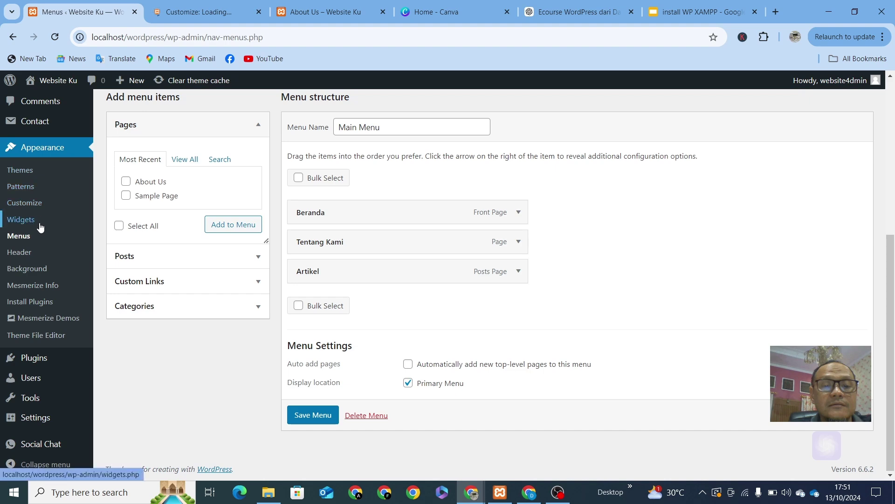
scroll(40, 222, "up", 1)
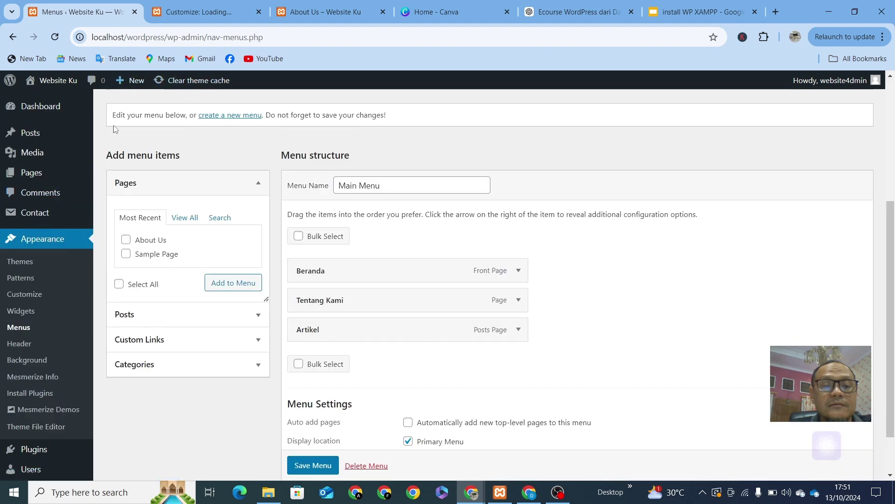
scroll(315, 475, "down", 1)
left_click(314, 439)
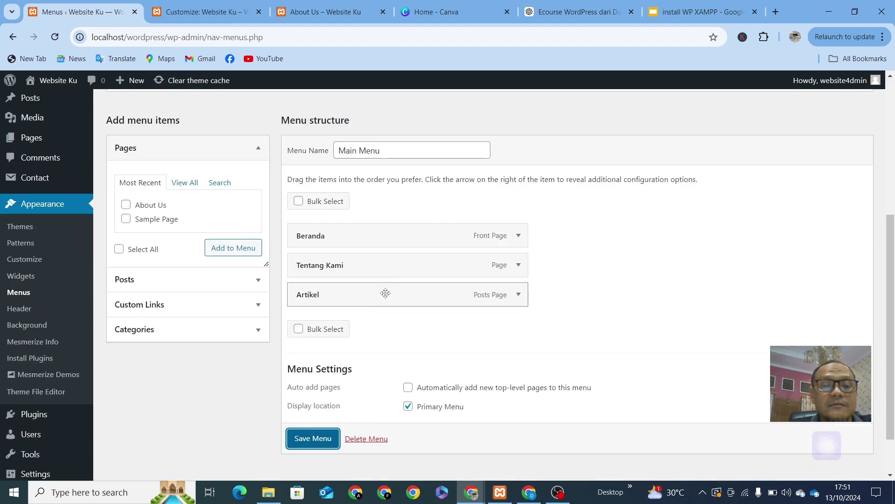
left_click(222, 18)
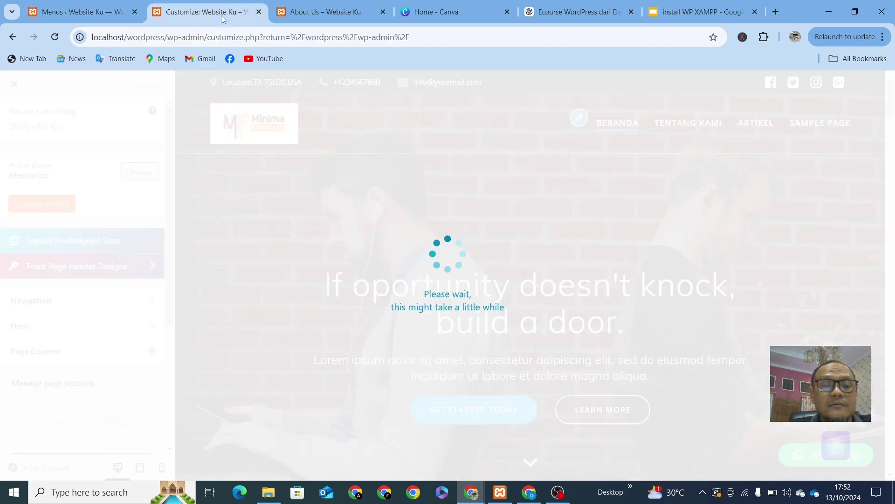
key("ctrl+Tab")
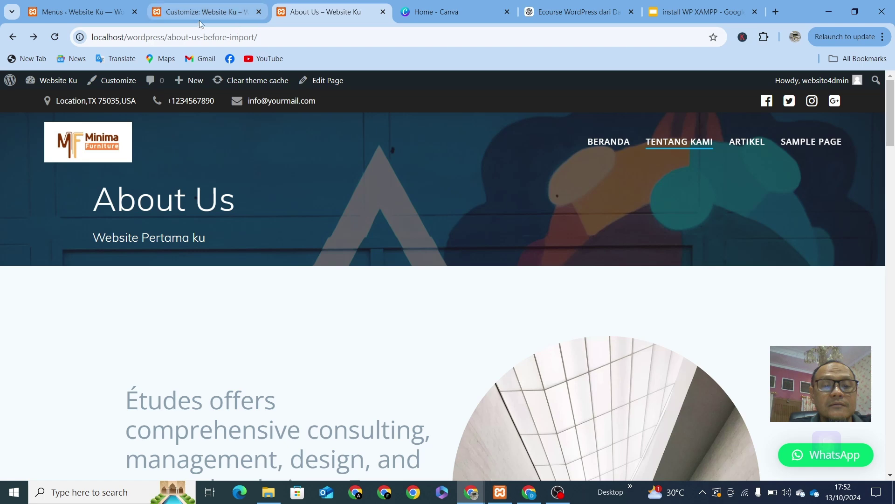
left_click(197, 21)
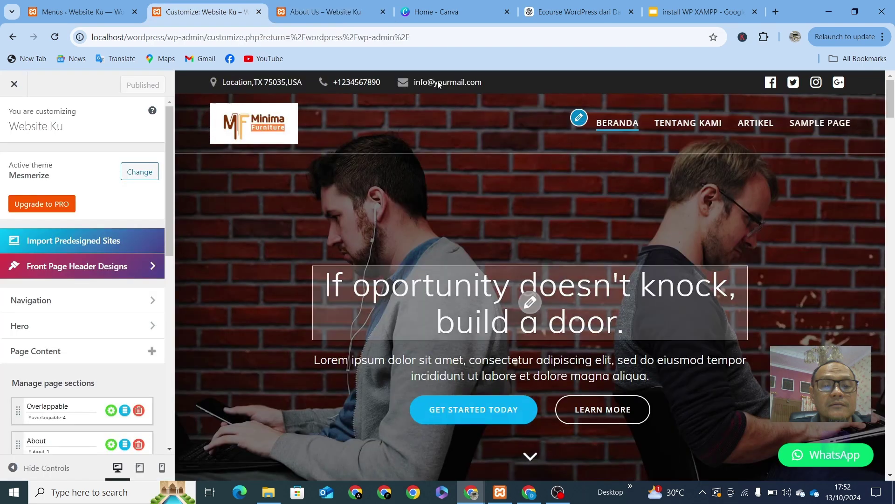
left_click(322, 16)
left_click(305, 39)
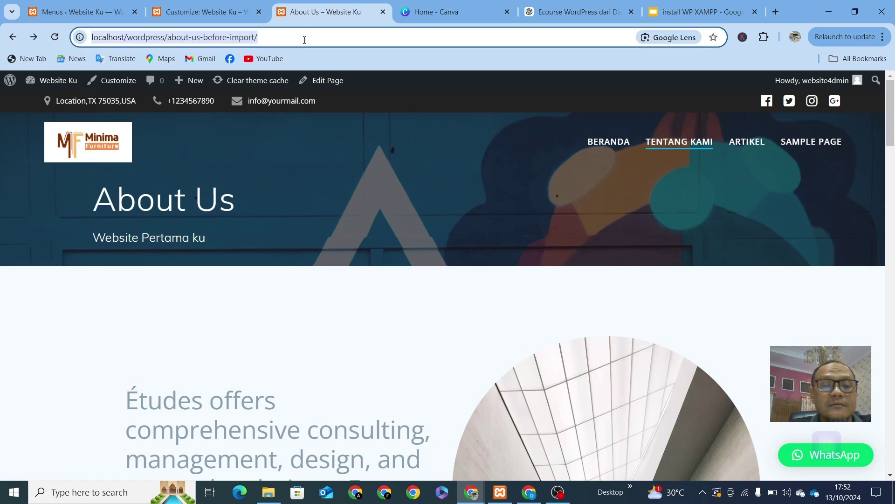
key("Return")
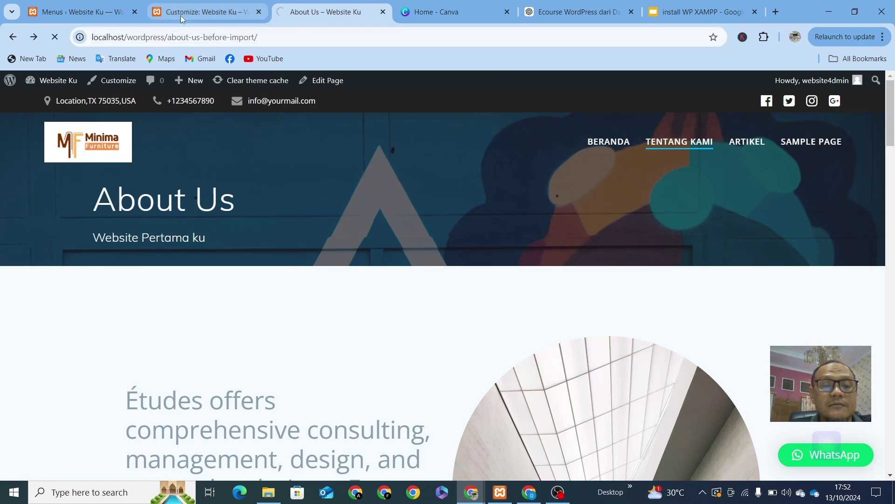
left_click(181, 15)
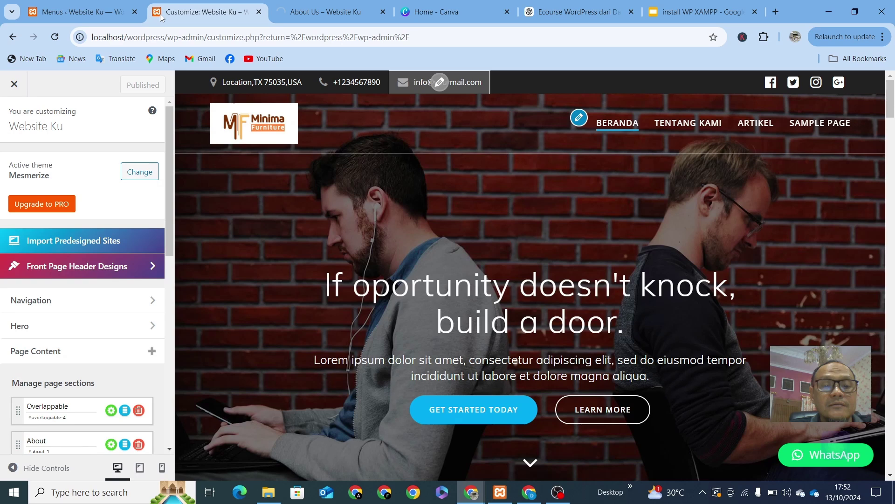
mouse_move(232, 145)
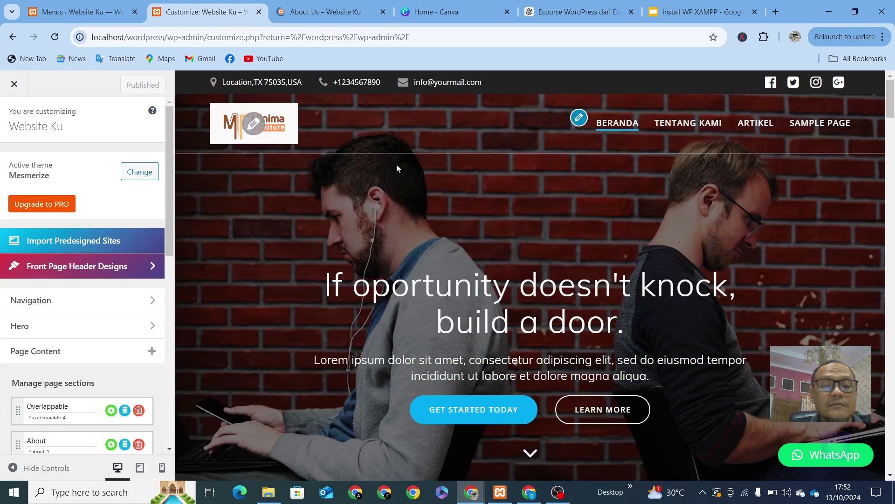
left_click(580, 120)
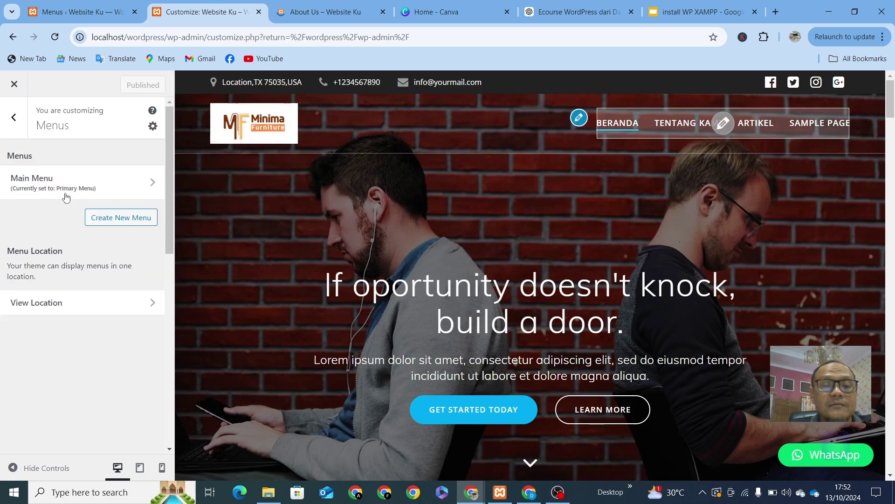
left_click(83, 306)
left_click(84, 280)
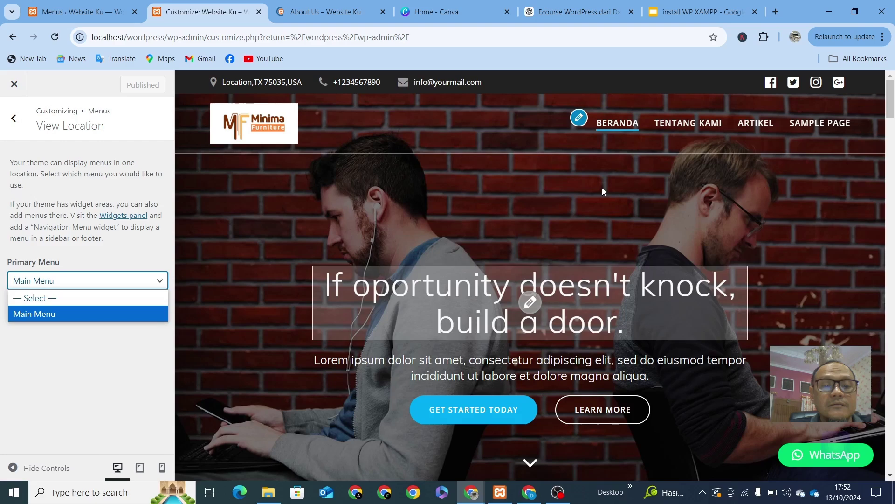
key("ctrl+shift+Tab")
scroll(145, 257, "up", 1)
Step: Reopen Menus, cancel the Leave site prompt, and save the Main Menu again
scroll(144, 257, "down", 2)
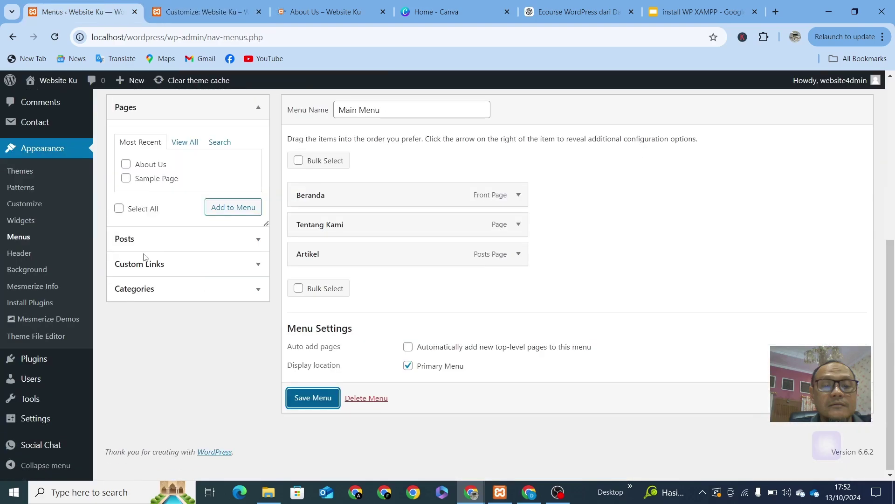
scroll(145, 256, "up", 3)
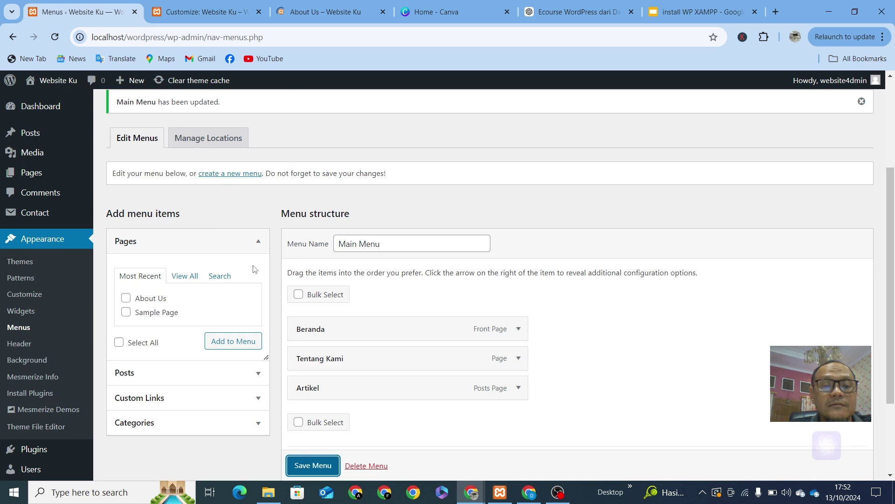
scroll(254, 270, "down", 3)
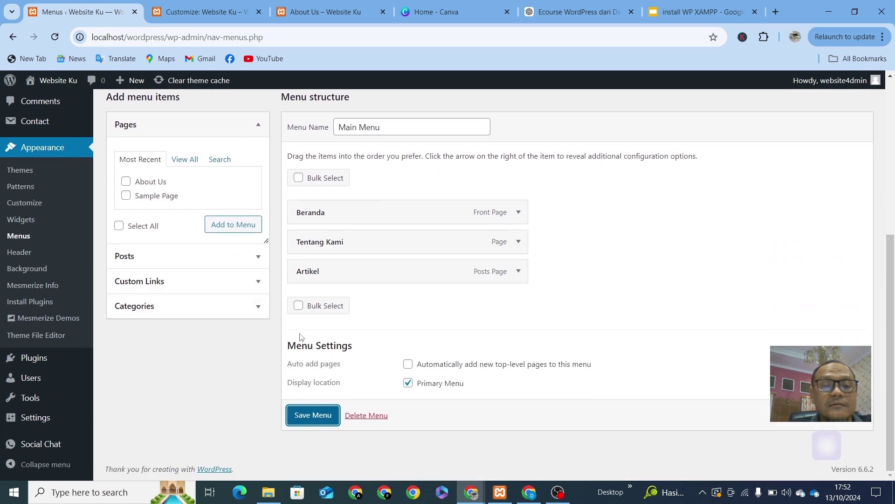
left_click(17, 237)
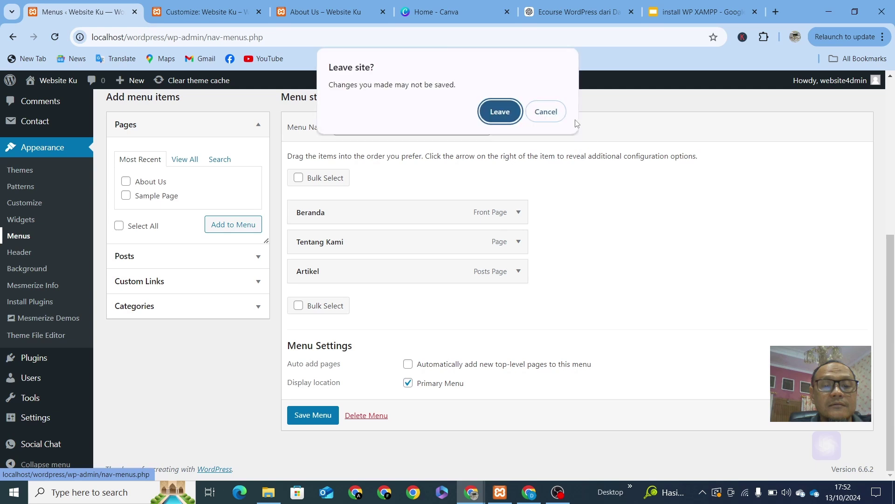
left_click(547, 112)
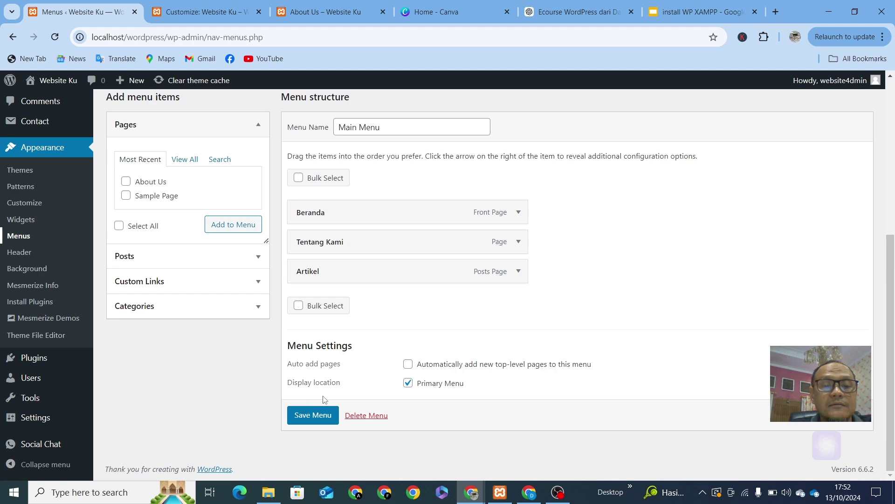
left_click(303, 417)
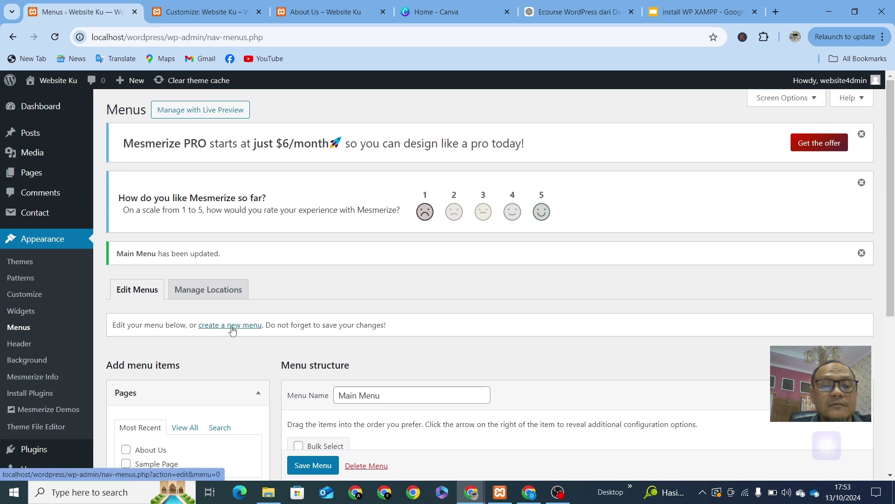
Step: Start a new menu, name it 'Menu kedua', and create it with no items
left_click(233, 325)
scroll(278, 331, "down", 3)
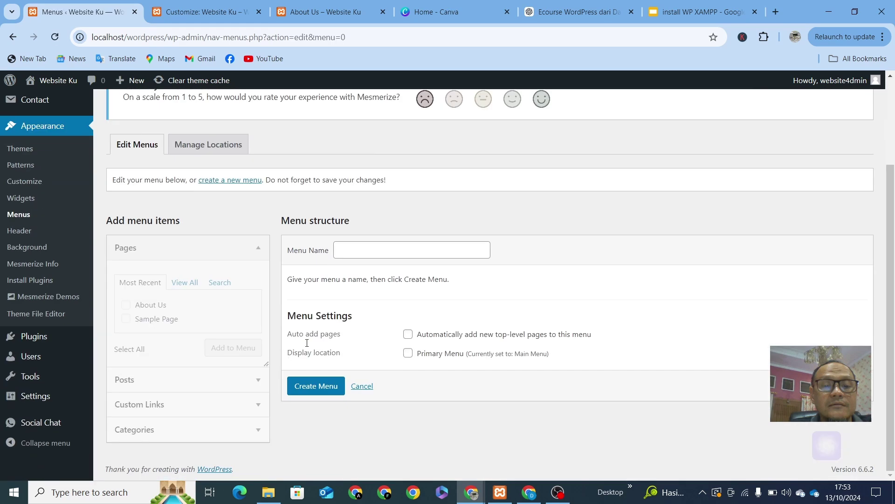
left_click(367, 251)
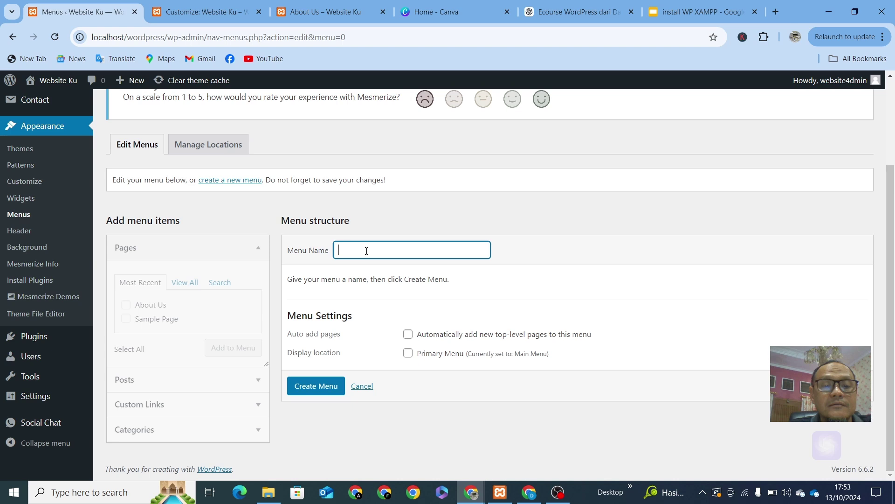
type("Menu kedua")
left_click(324, 389)
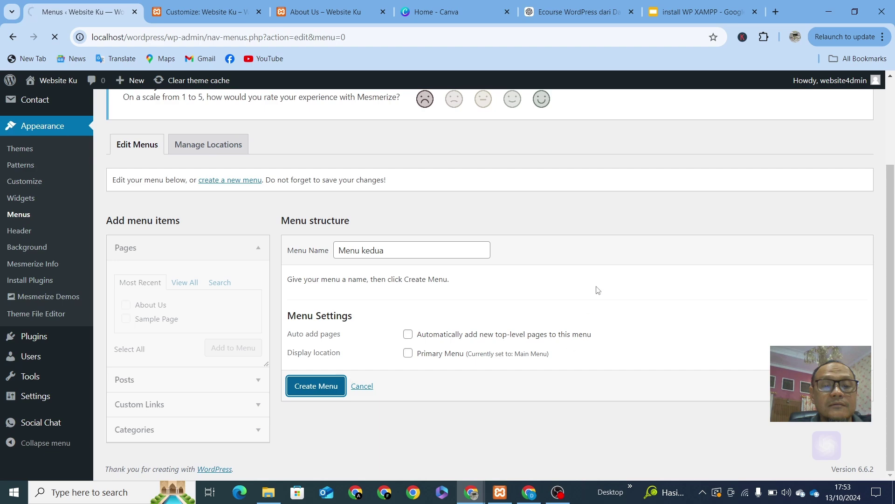
scroll(394, 339, "down", 3)
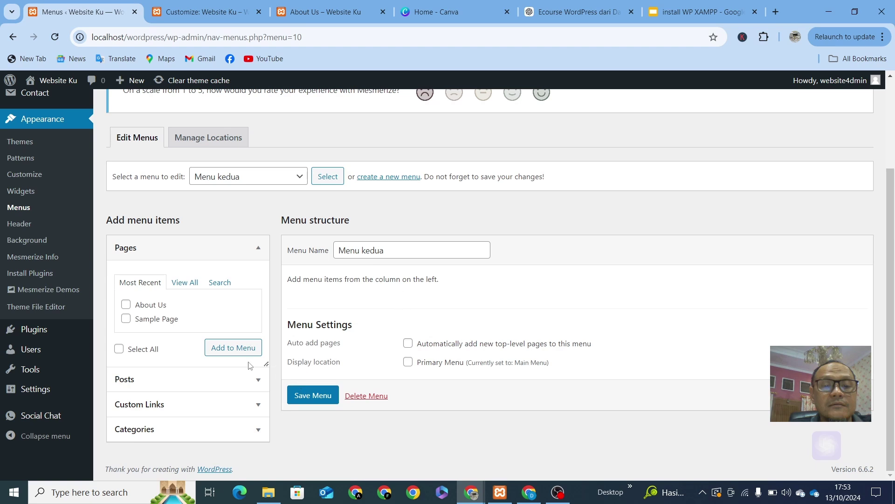
Step: With Menu kedua selected, tick the About Us and Sample Page pages and add them
left_click(297, 176)
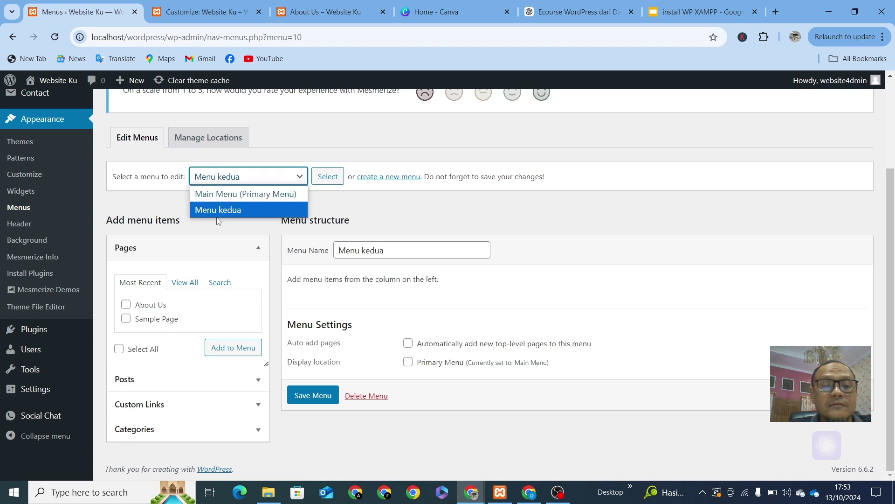
left_click(569, 260)
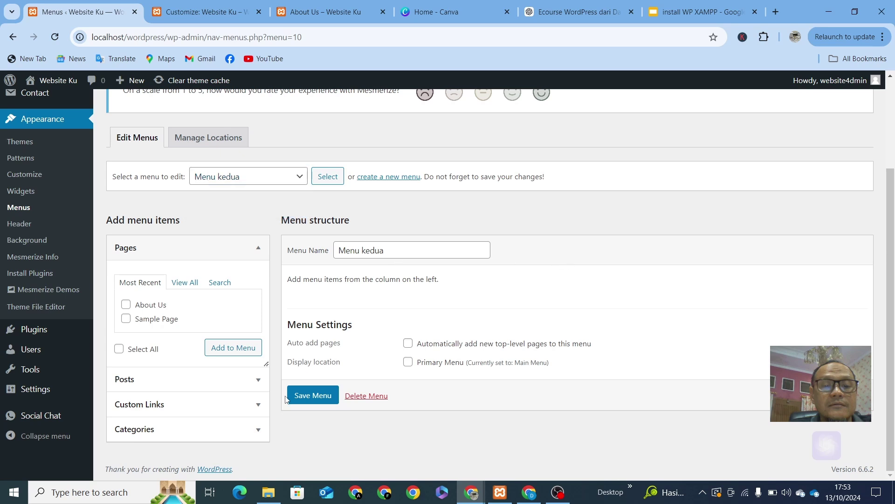
left_click(125, 306)
left_click(126, 319)
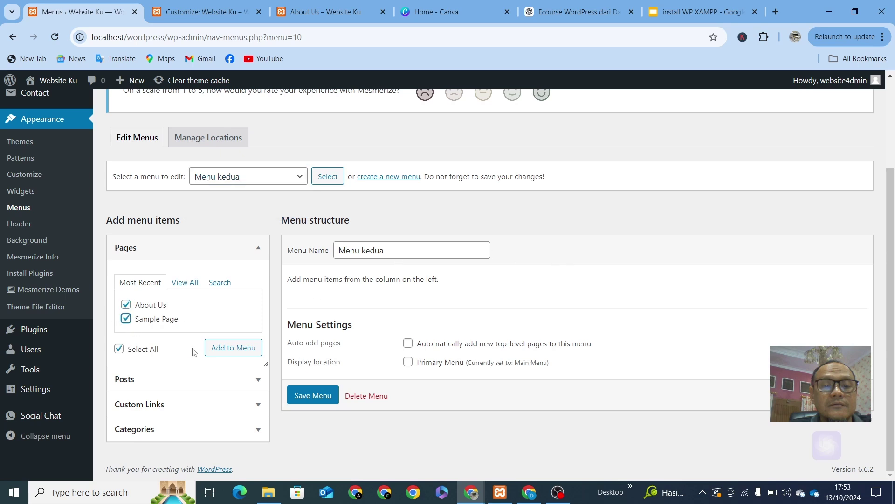
left_click(233, 350)
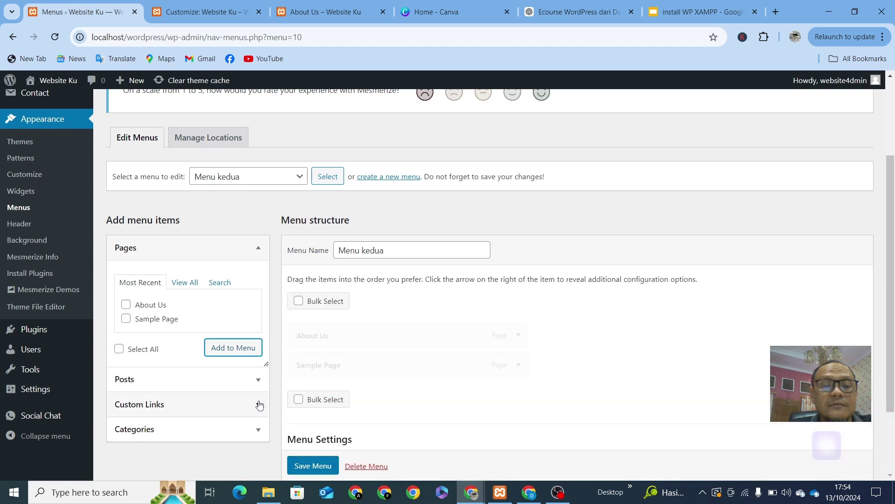
left_click(260, 406)
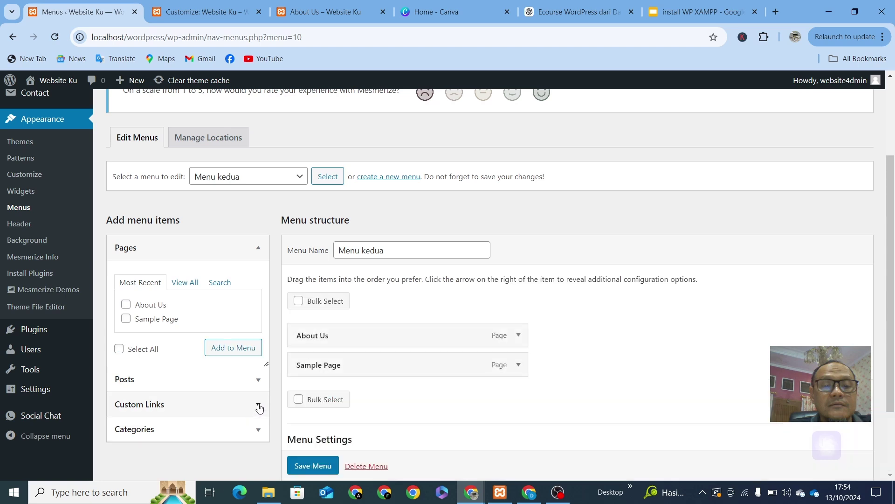
left_click(214, 338)
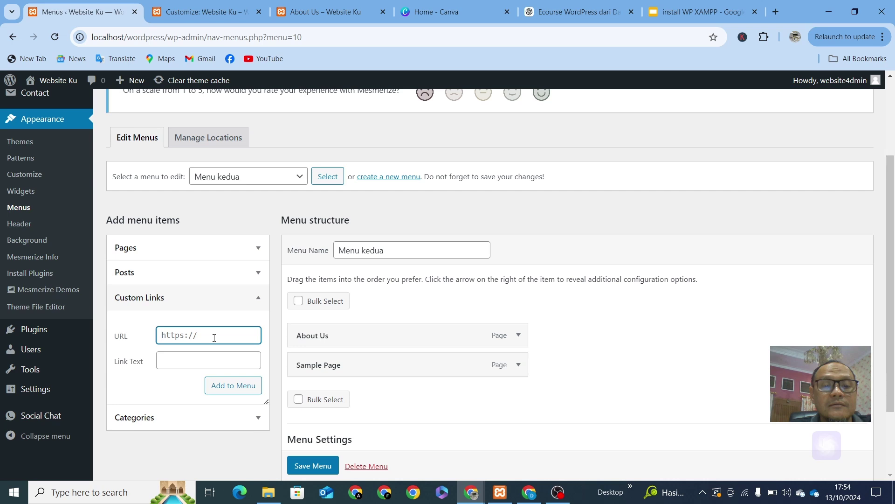
type("https://google.com")
left_click(206, 359)
type("google")
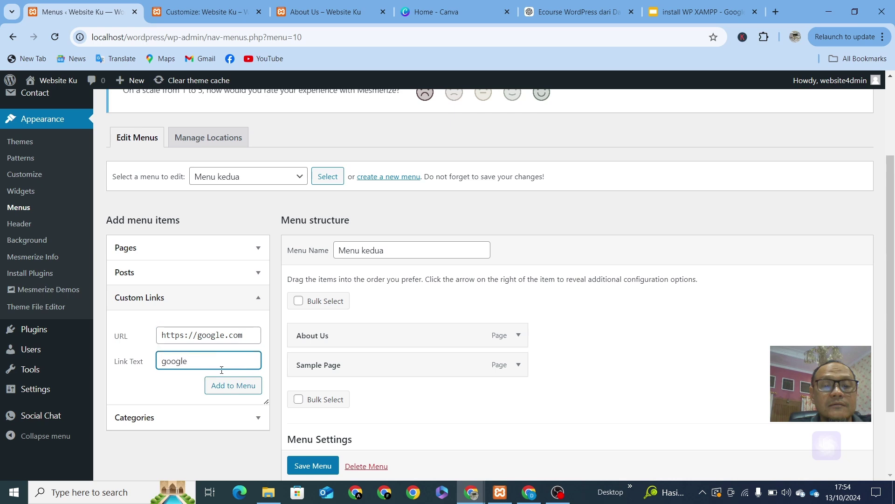
left_click(243, 387)
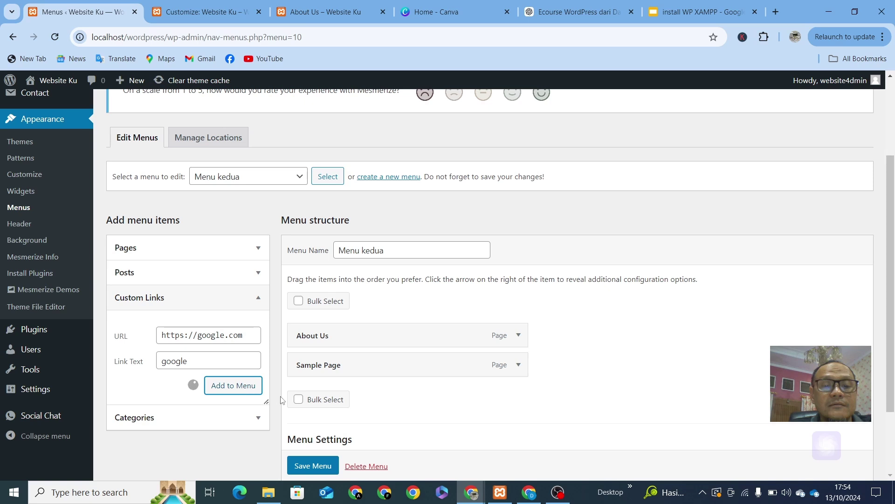
left_click(310, 466)
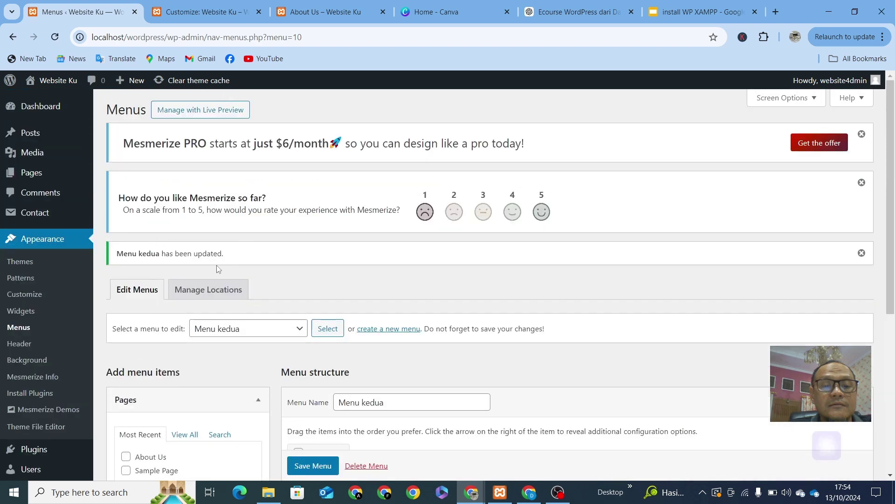
scroll(220, 270, "down", 3)
Step: Keep Main Menu as the primary menu and reload the Customizer page
left_click(205, 12)
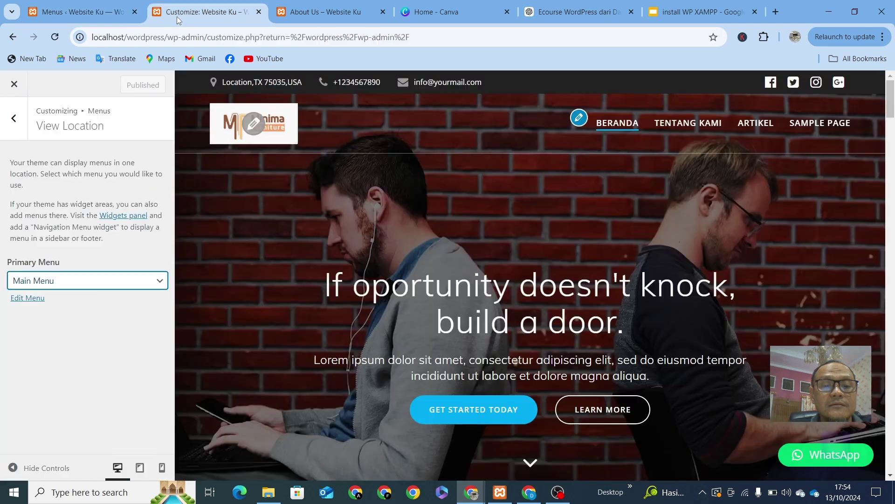
left_click(105, 289)
left_click(105, 289)
left_click(421, 37)
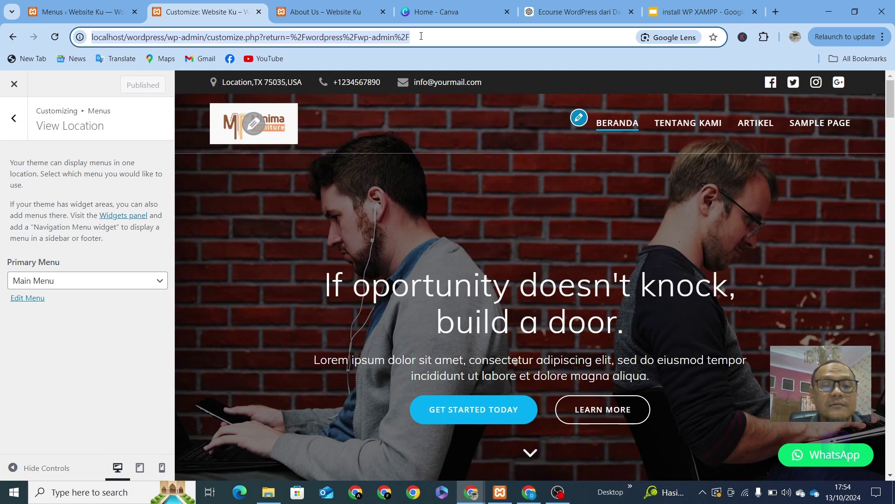
key("Return")
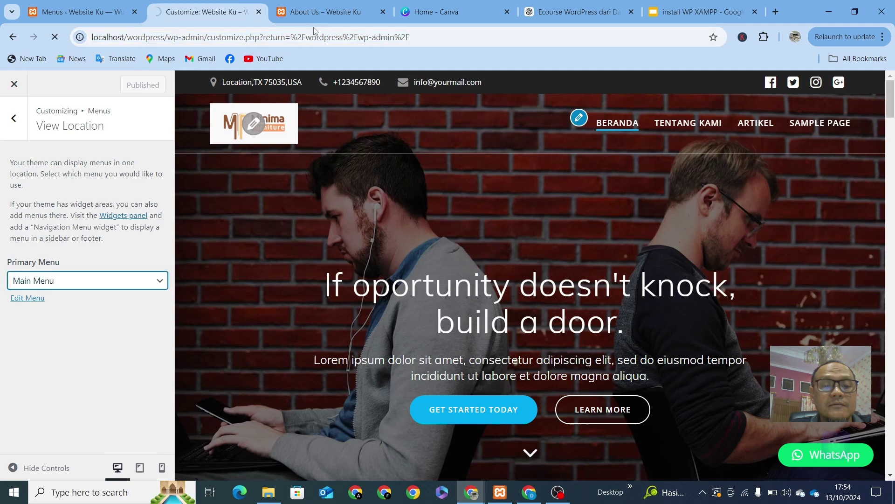
Step: Open the live site's Beranda front page from the About Us tab
left_click(317, 11)
left_click(293, 37)
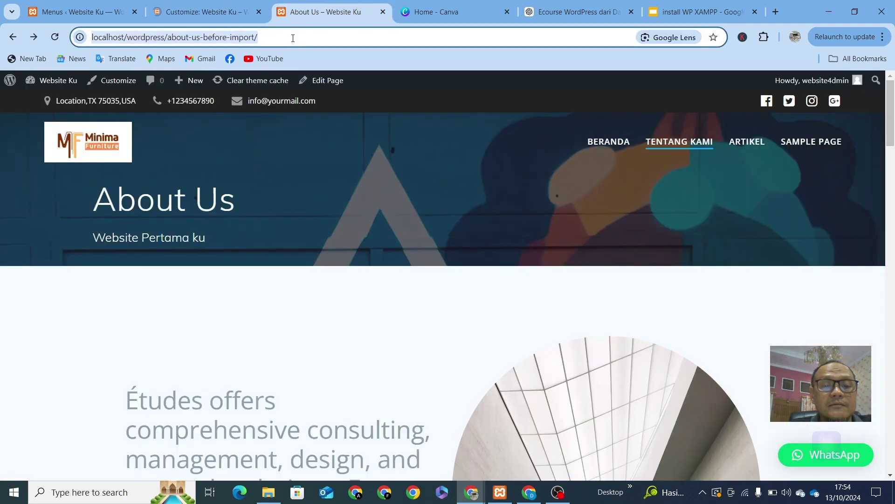
left_click(600, 148)
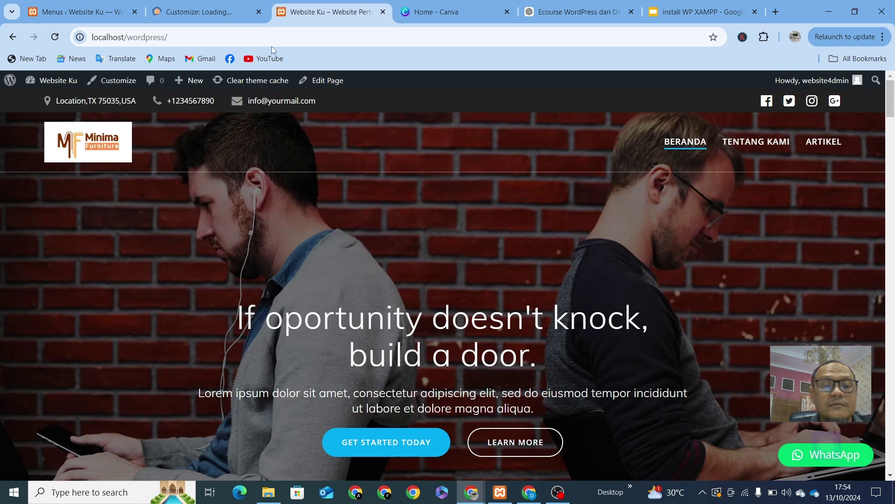
Step: Minimize the OBS Studio recorder window to get back to the WordPress Menus screen
left_click(563, 500)
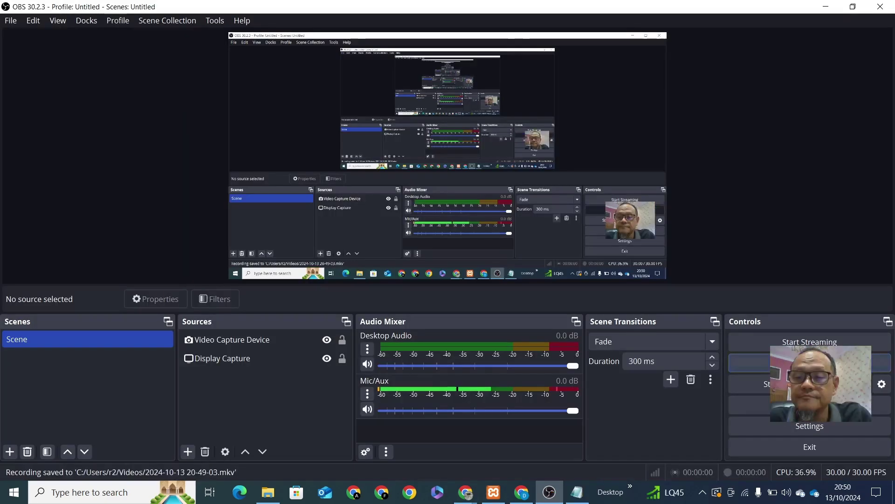
left_click(826, 10)
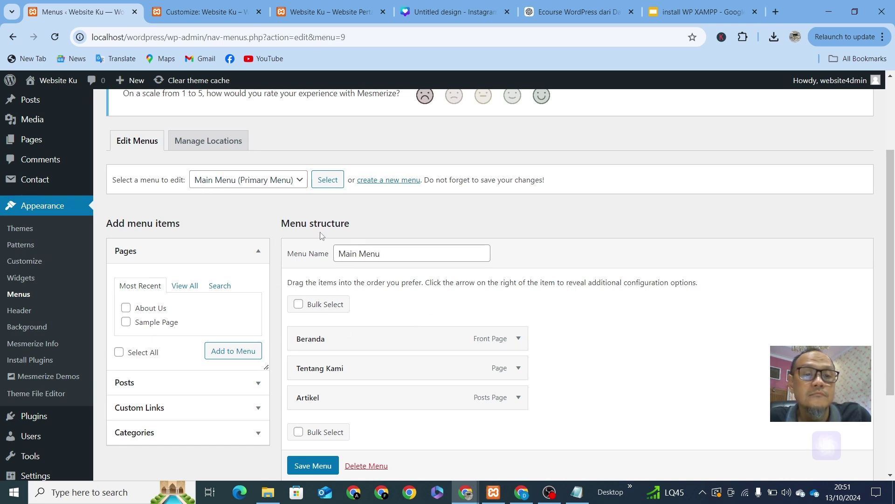
Step: Load Menu kedua in the Menus editor and review its items
left_click(286, 182)
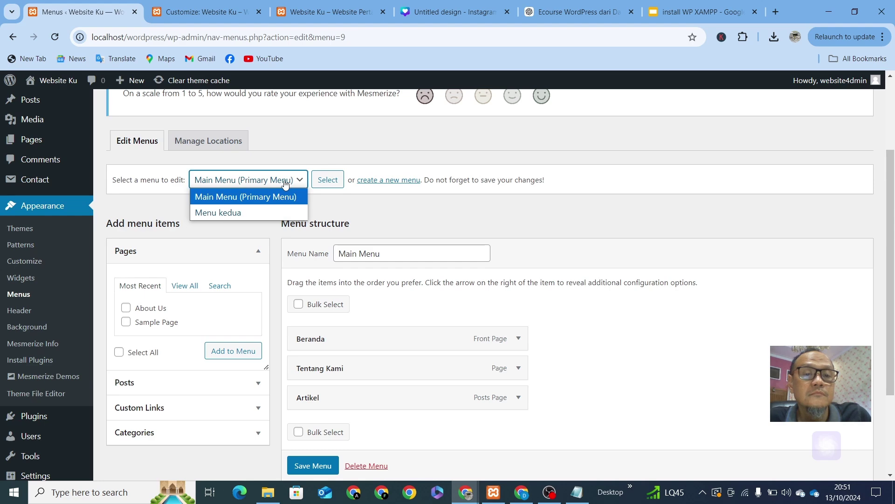
left_click(239, 213)
left_click(328, 179)
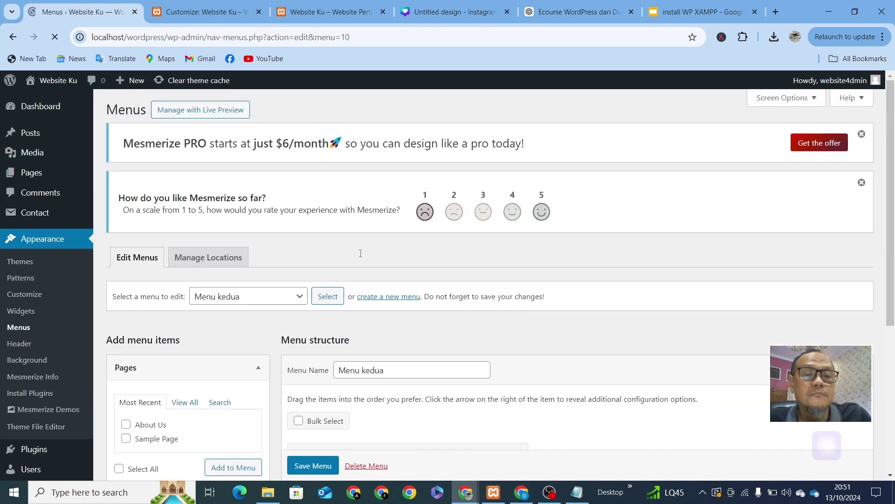
scroll(360, 253, "down", 5)
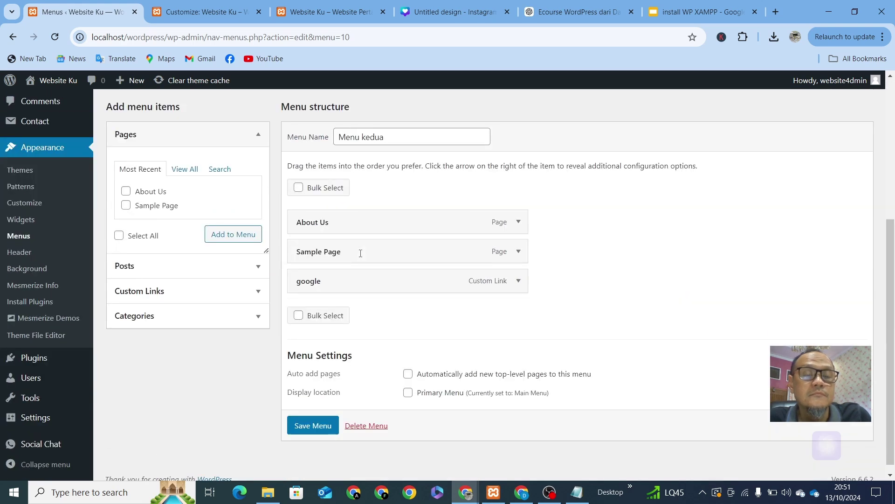
scroll(373, 252, "up", 3)
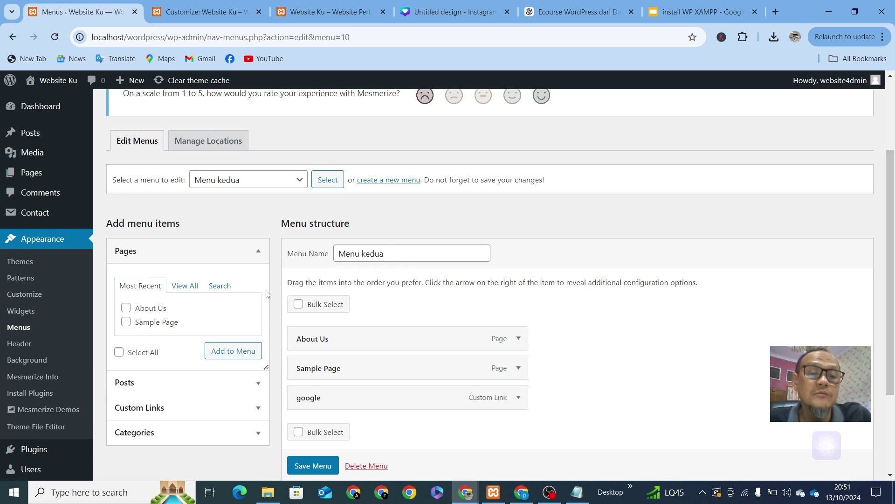
left_click(298, 181)
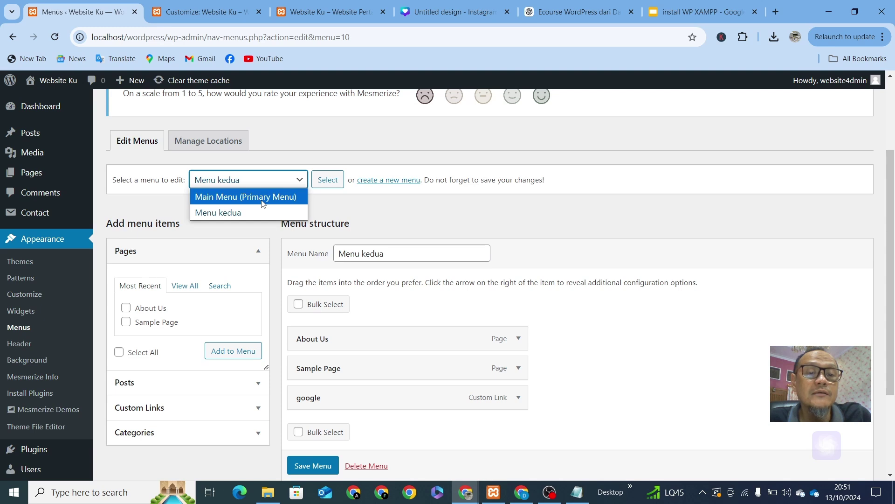
left_click(565, 239)
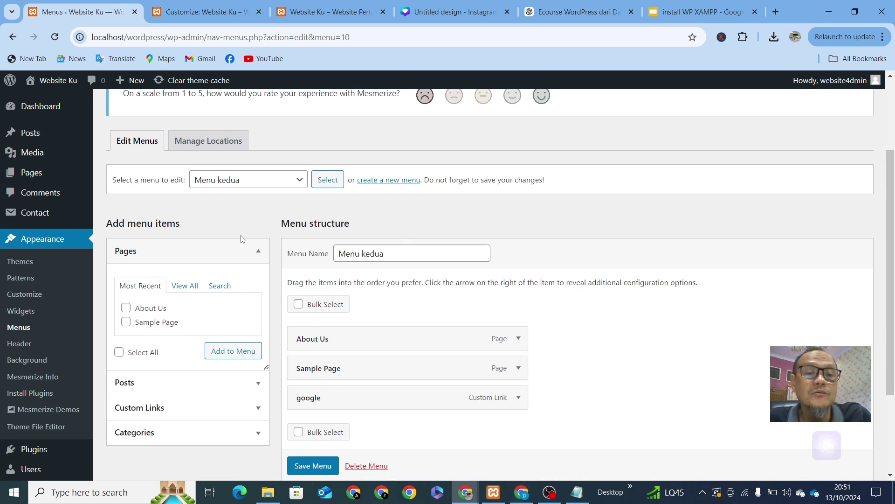
Step: Briefly load Main Menu (Primary Menu), then switch the editor back to Menu kedua
left_click(293, 182)
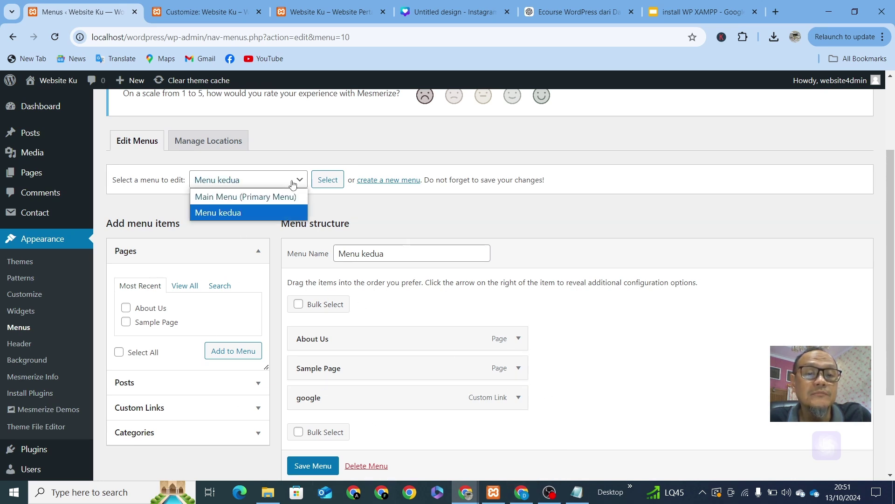
left_click(253, 200)
left_click(326, 183)
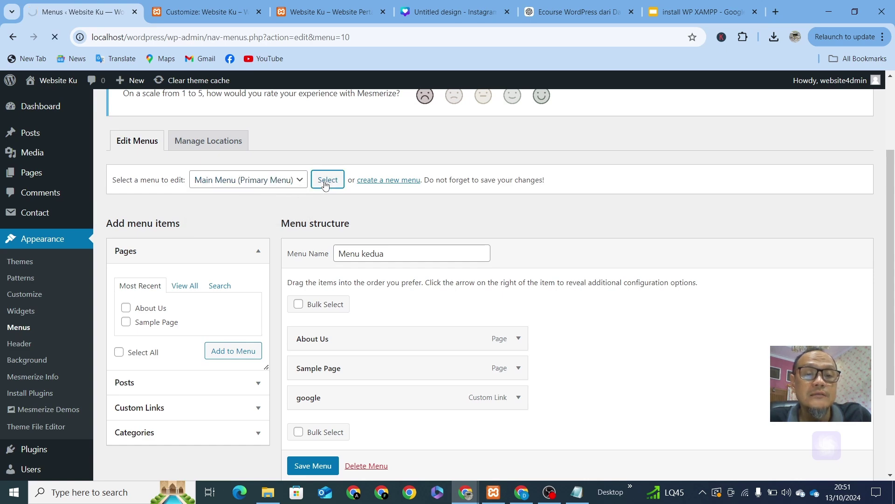
scroll(336, 224, "down", 5)
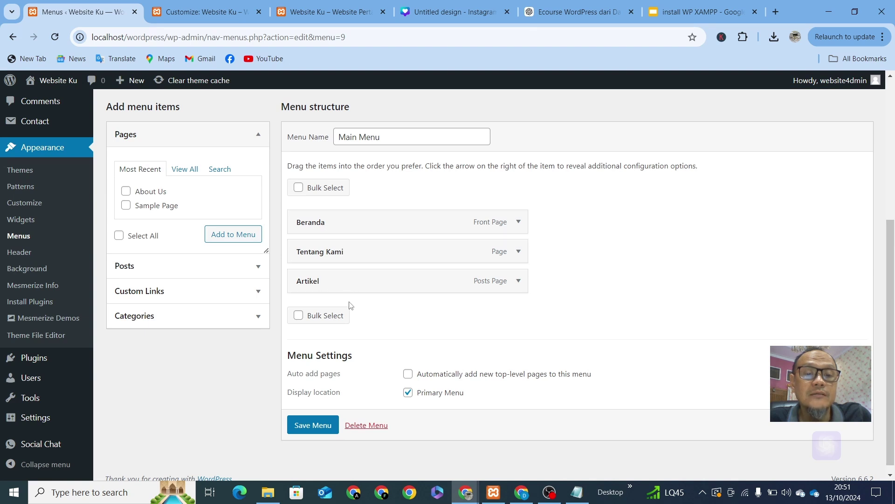
scroll(350, 307, "up", 4)
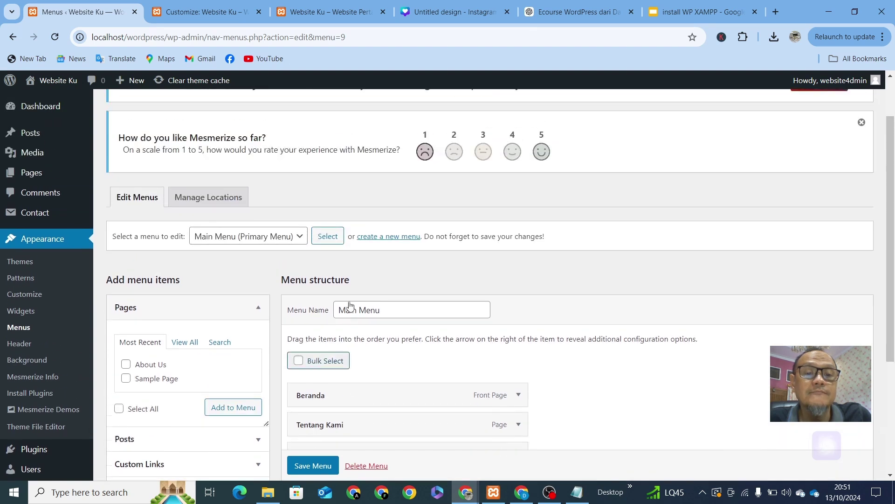
left_click(299, 241)
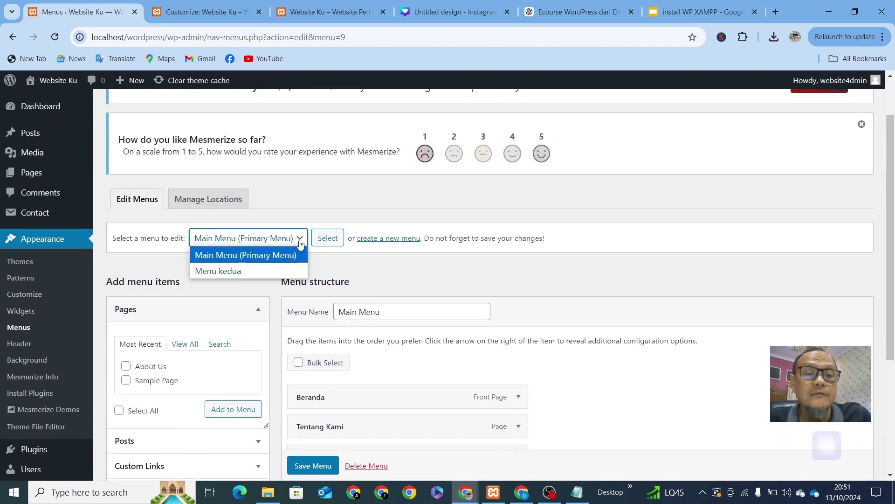
left_click(260, 271)
left_click(332, 238)
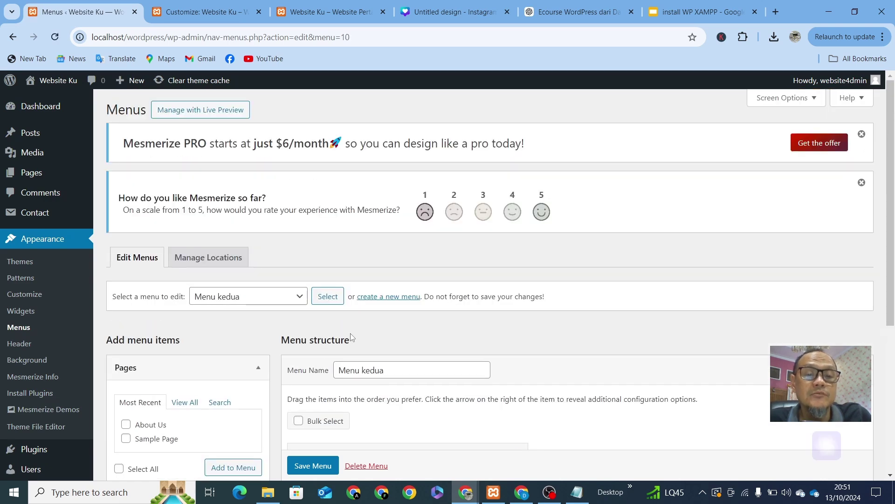
scroll(366, 164, "down", 5)
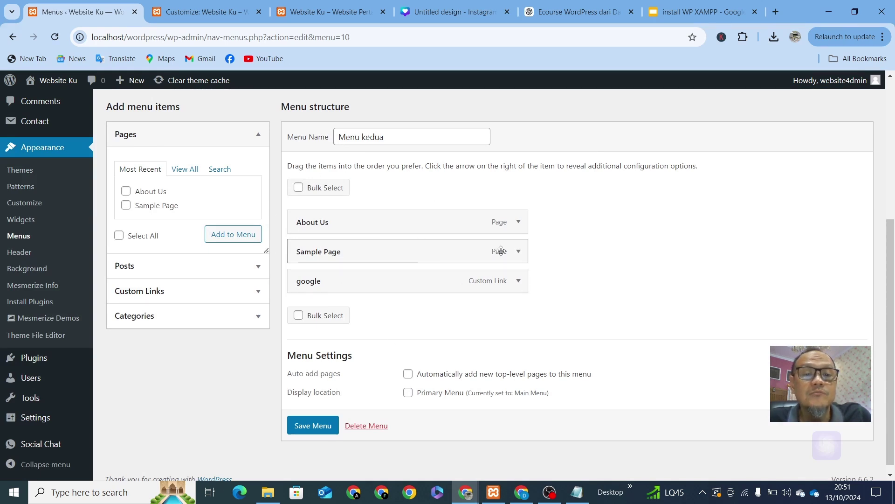
Step: Reload the Customizer after opening the header navigation menu settings
left_click(176, 17)
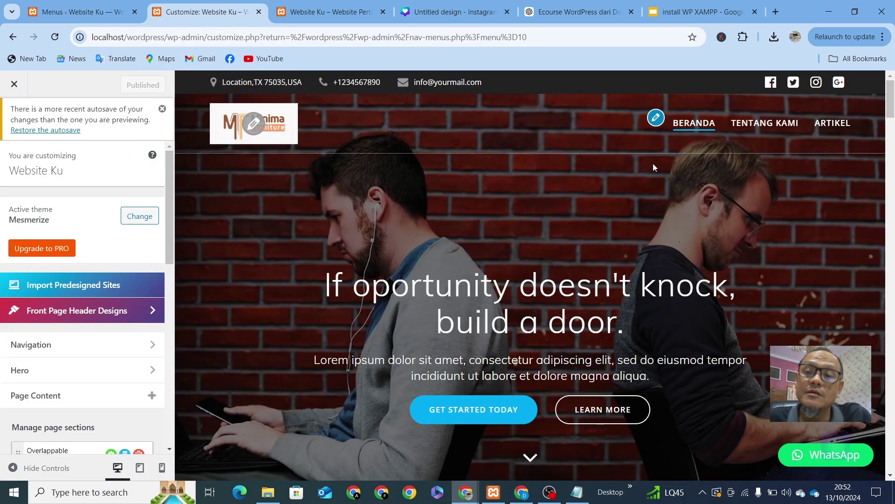
left_click(763, 124)
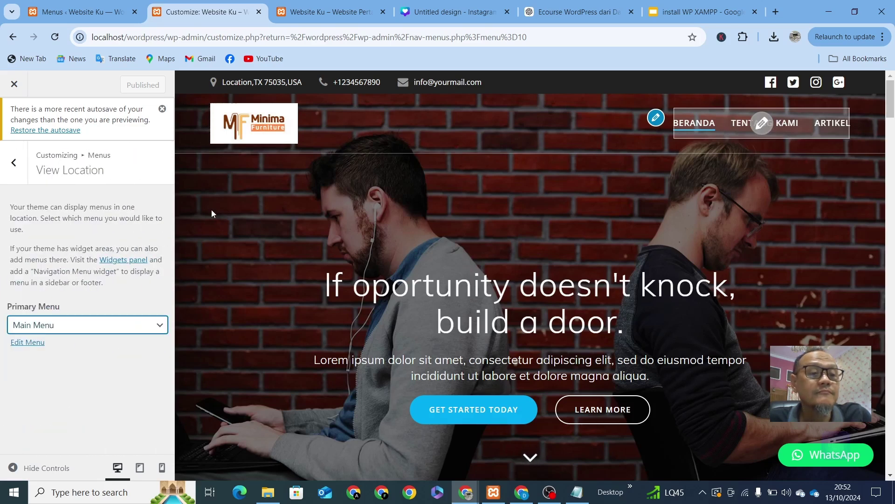
left_click(546, 37)
key("Return")
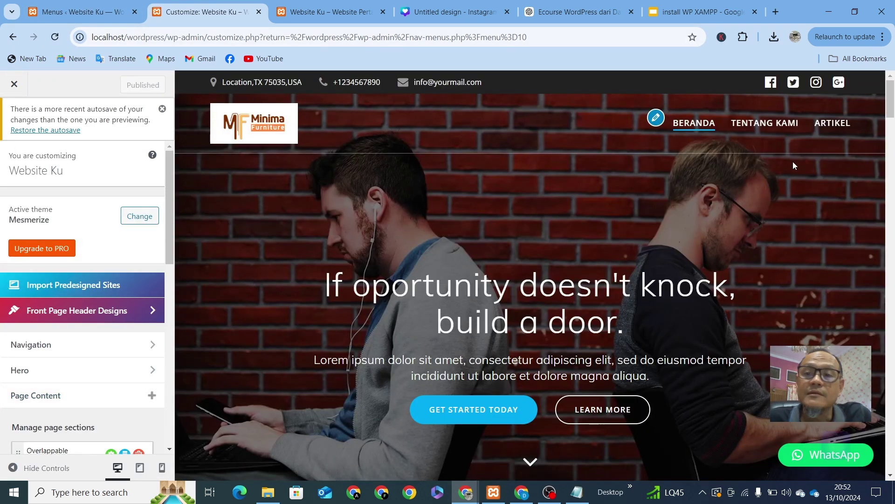
Step: Set the Primary Menu location to Menu kedua
left_click(760, 126)
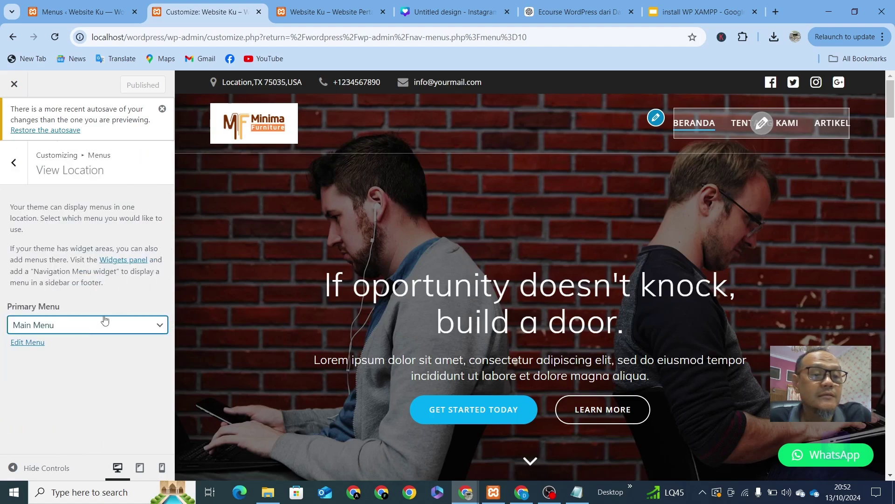
left_click(123, 326)
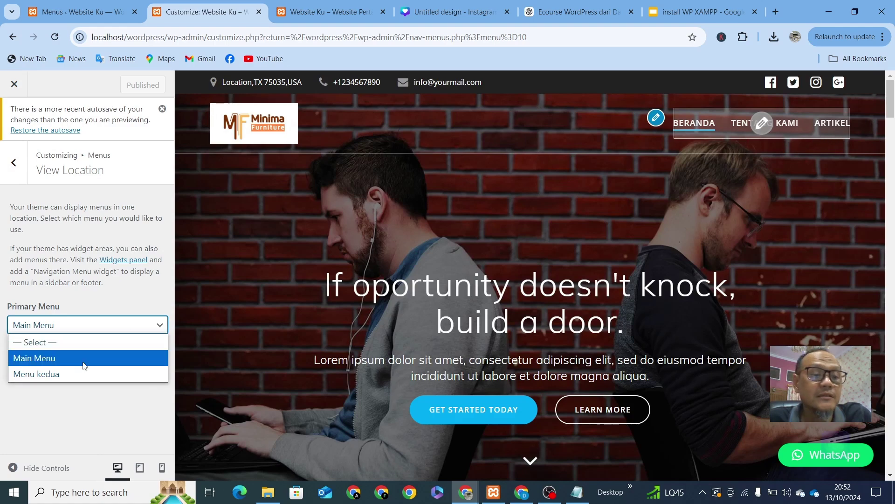
left_click(62, 374)
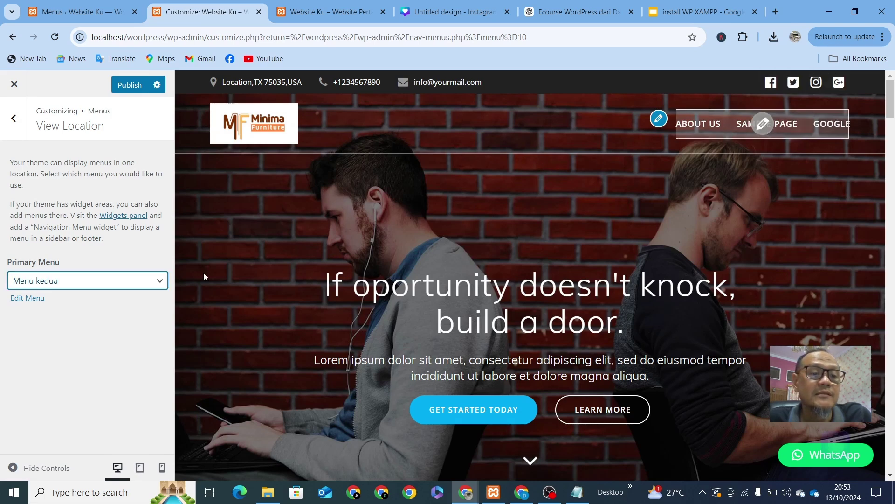
Step: Switch the Primary Menu back to Main Menu, then open the logo's Site Identity settings
left_click(127, 286)
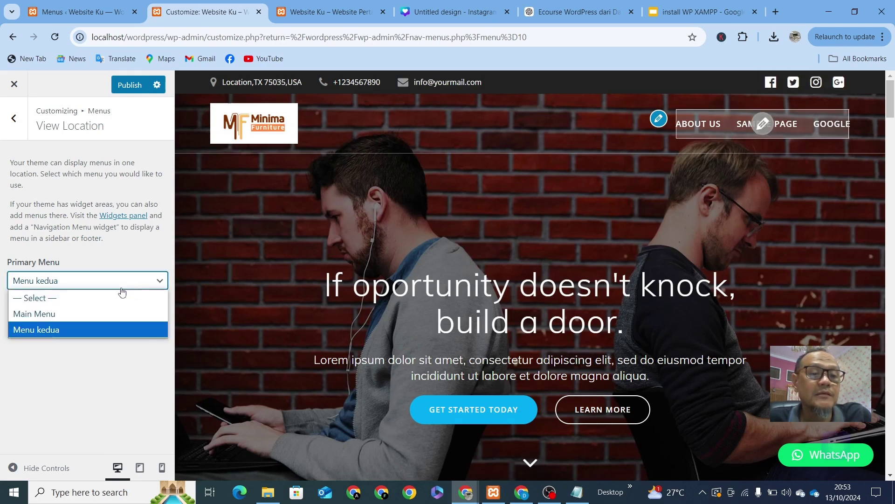
left_click(79, 313)
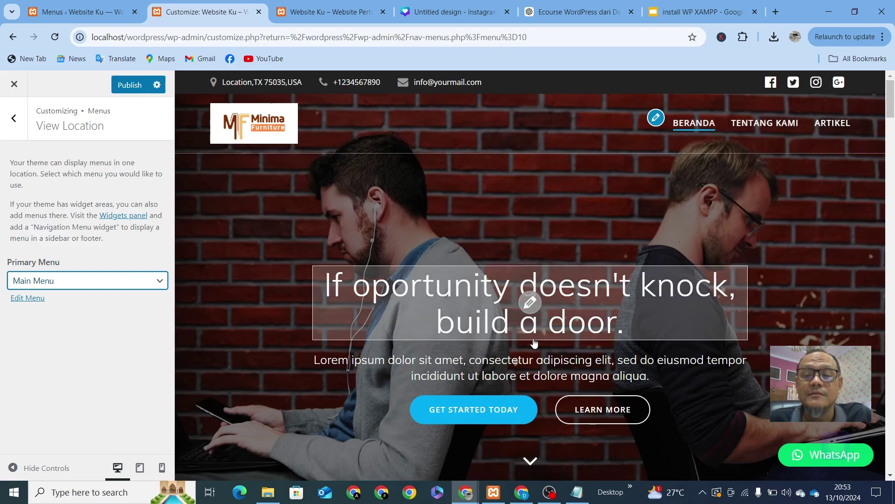
scroll(530, 246, "down", 15)
scroll(586, 397, "down", 15)
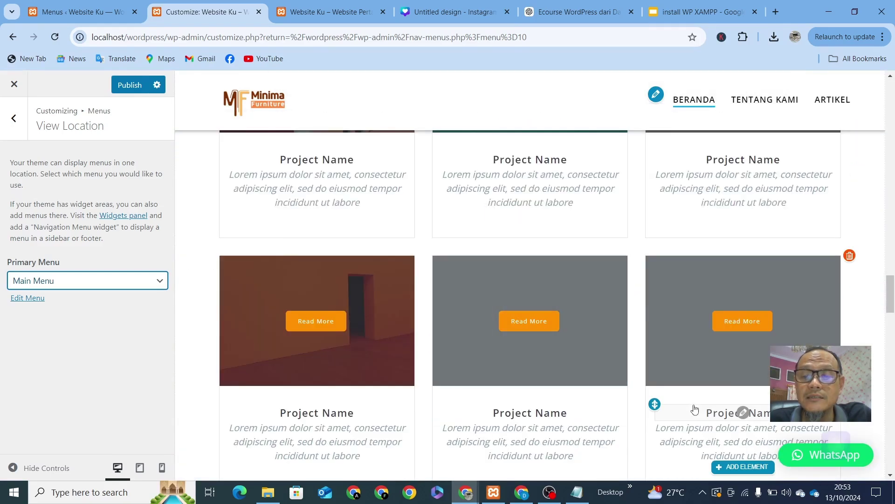
scroll(587, 226, "down", 5)
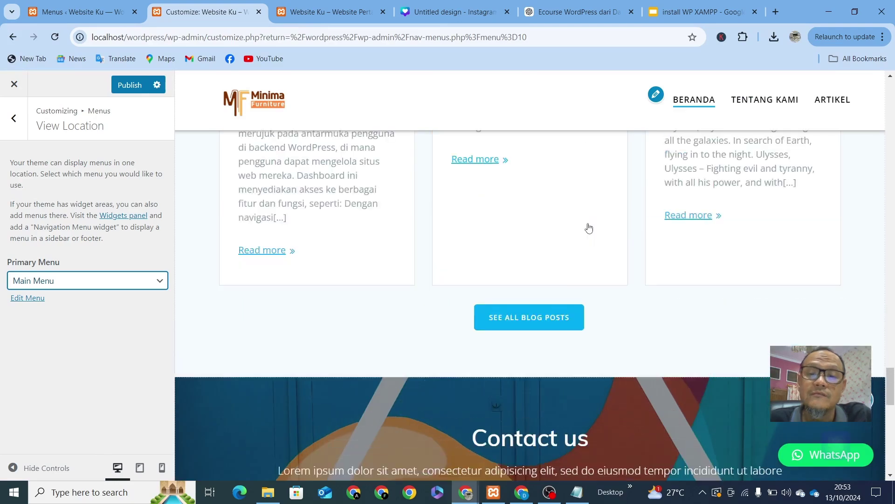
scroll(570, 197, "up", 15)
scroll(570, 196, "up", 10)
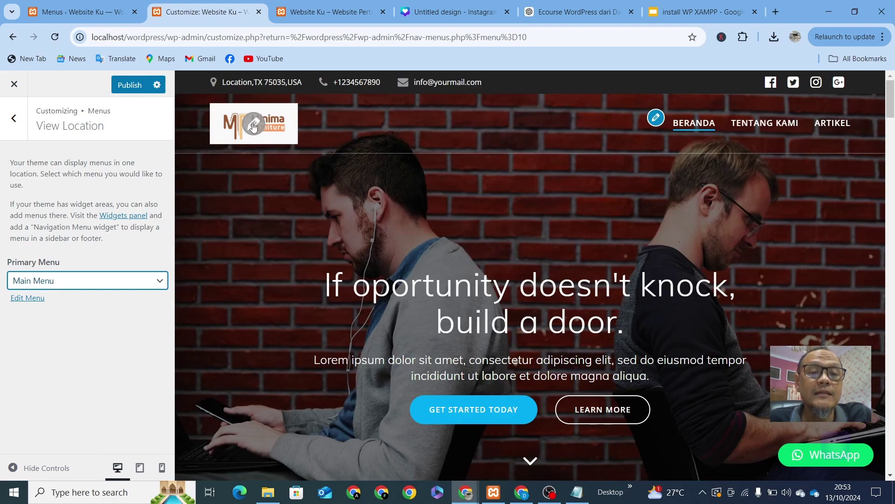
left_click(253, 125)
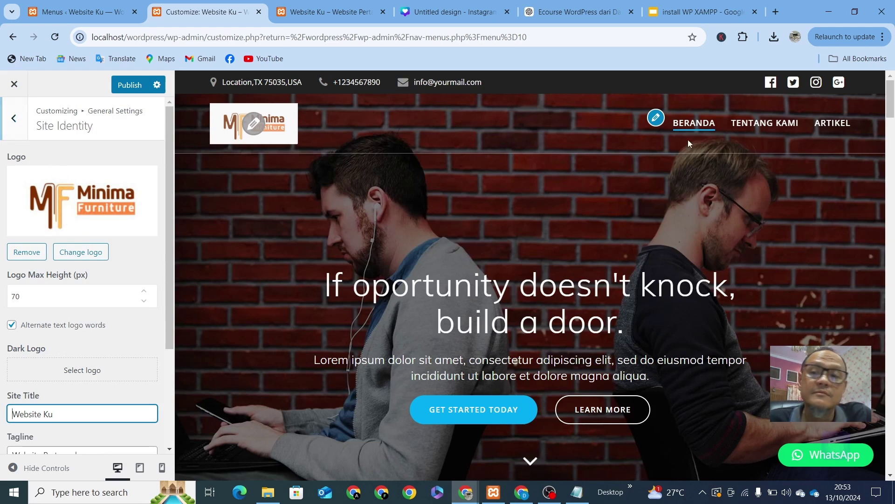
Step: Go from the navigation menu location settings back to the Customizer's Menus list
left_click(762, 134)
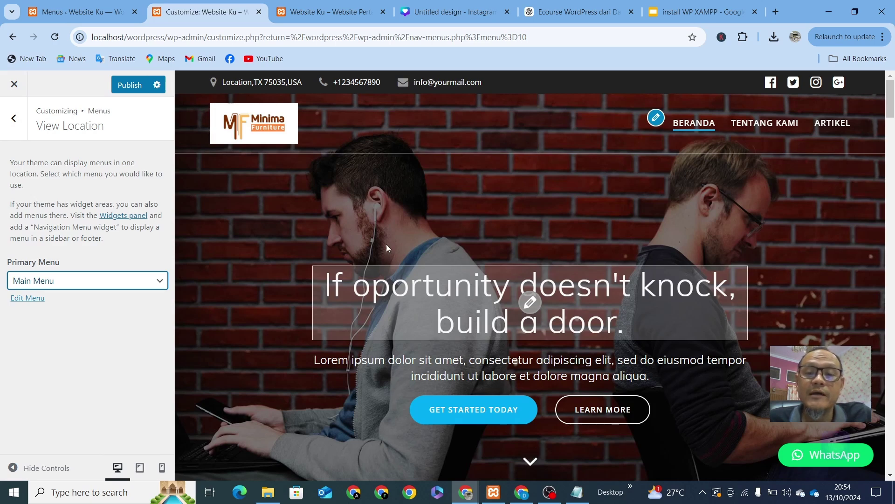
left_click(18, 127)
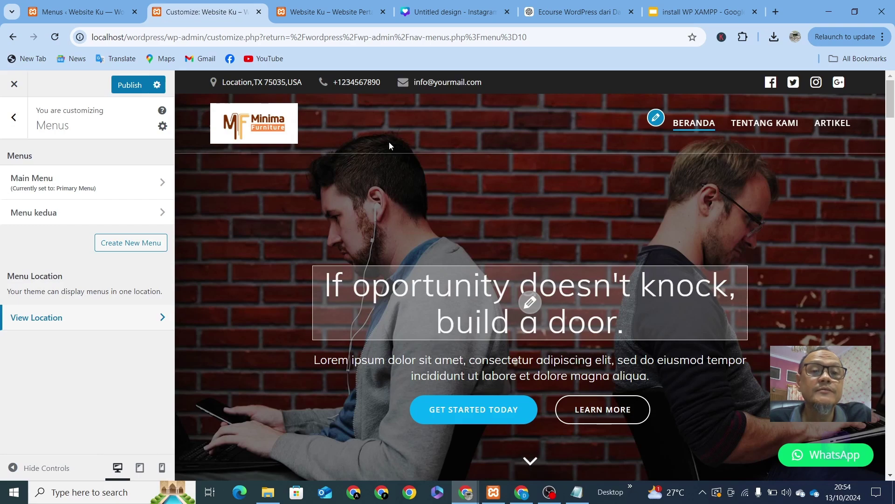
Step: Overwrite Field 1's sample location text in the top bar's Information Fields with the shop's street address
left_click(259, 85)
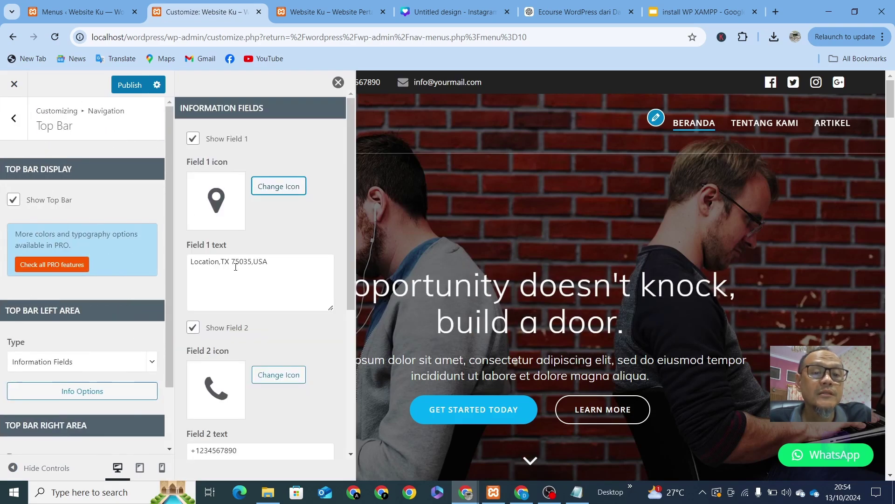
left_click_drag(280, 261, 117, 274)
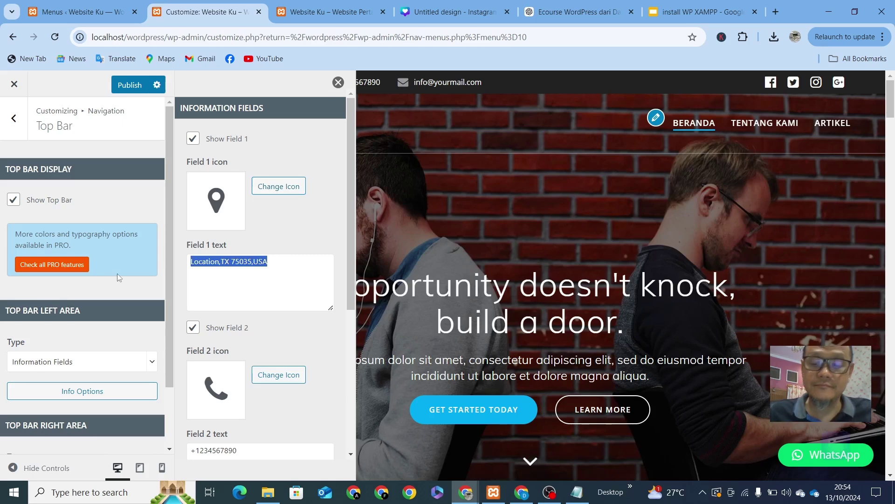
key("BackSpace")
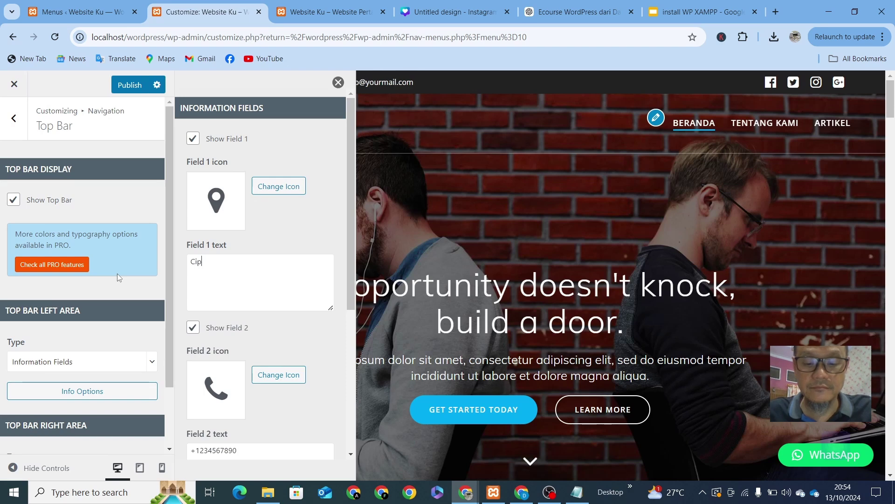
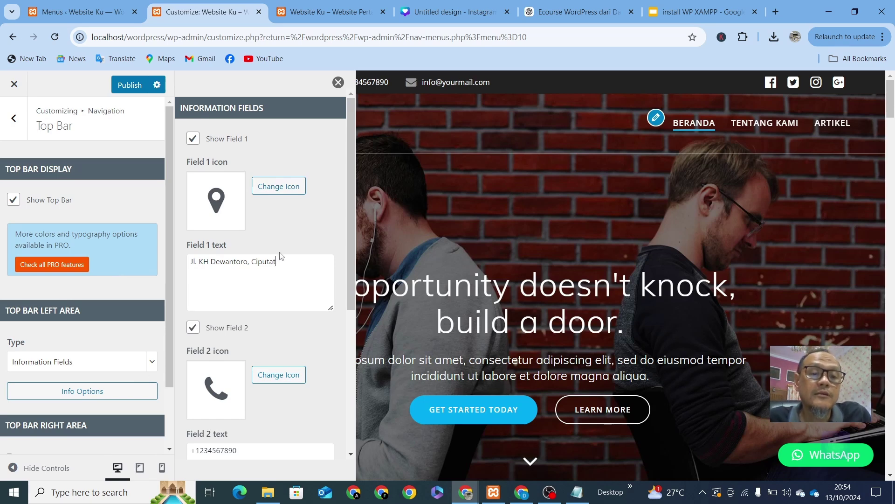
left_click(338, 83)
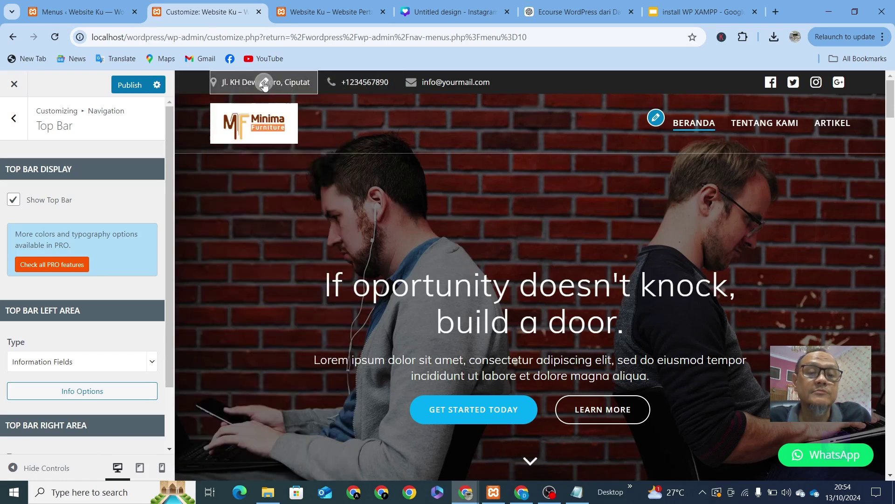
left_click(264, 83)
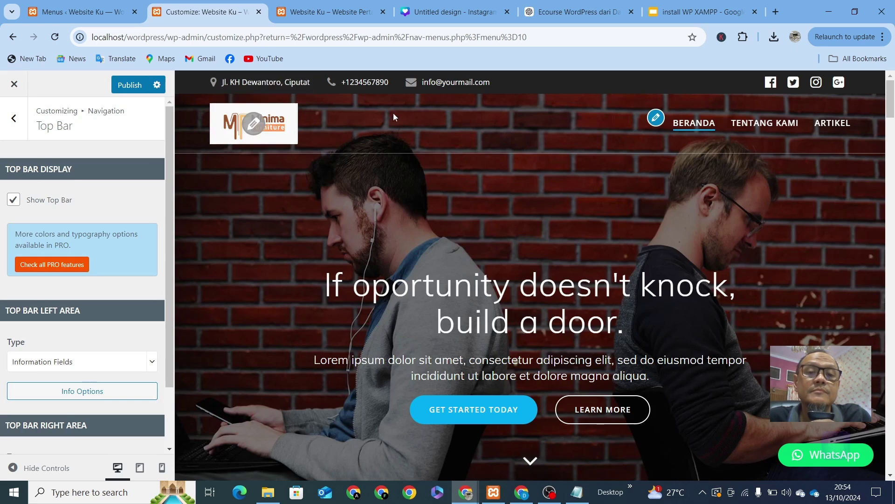
Step: Replace the top bar's Field 2 sample number with the shop's hyphenated phone number
left_click(356, 82)
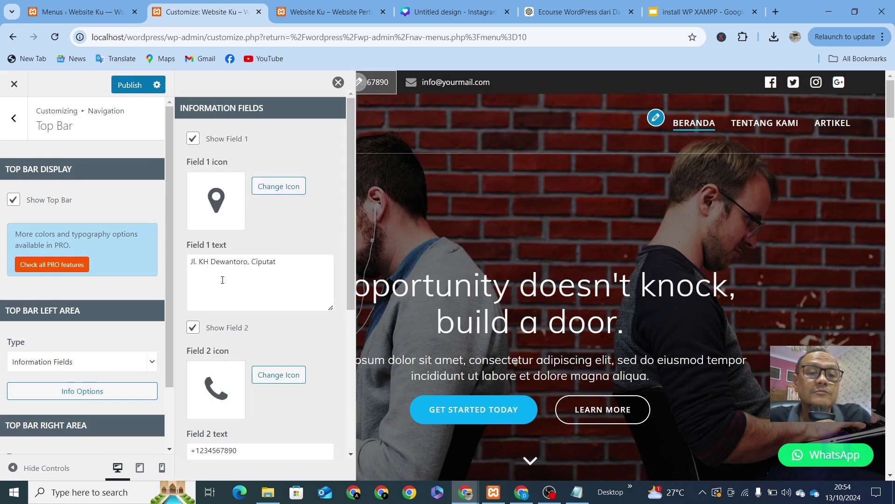
scroll(213, 373, "down", 3)
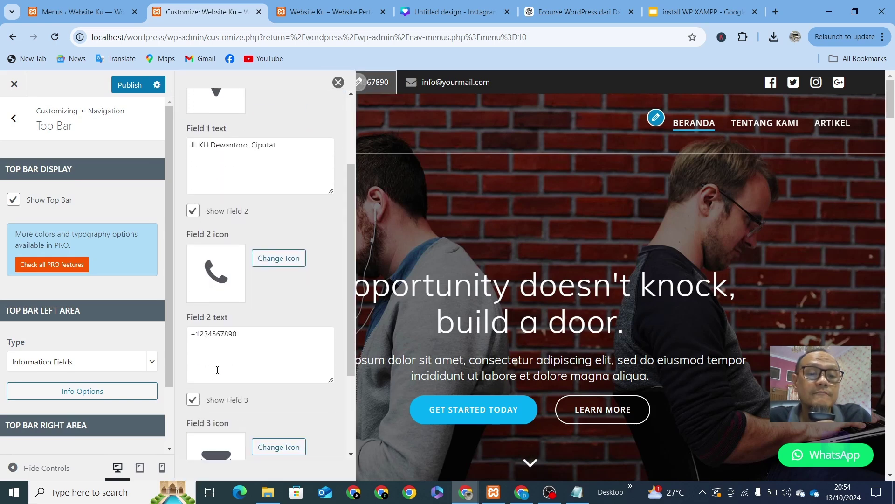
triple_click(249, 337)
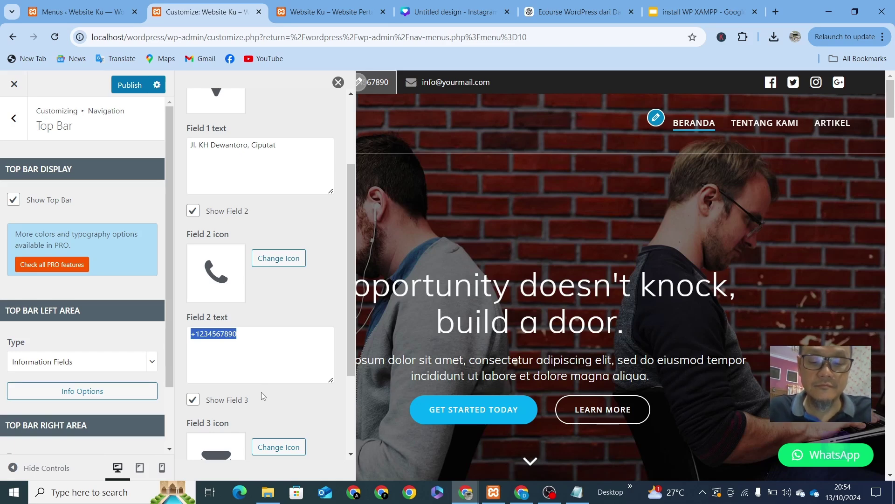
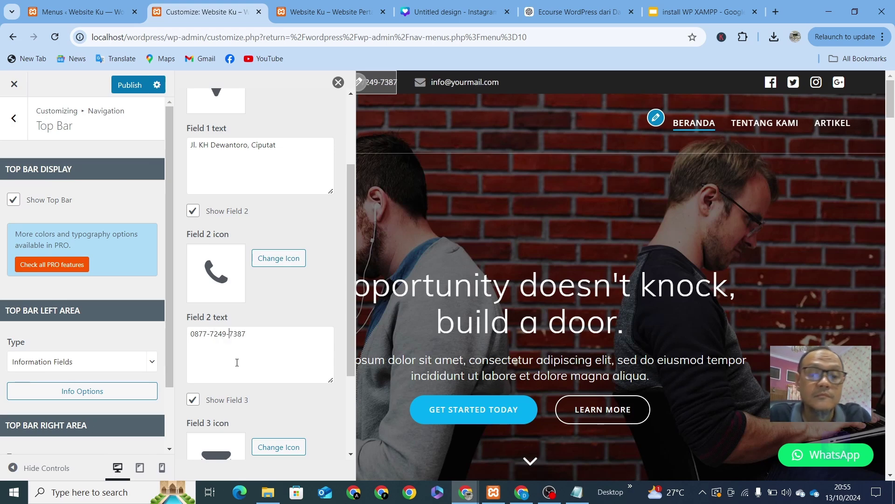
Step: Edit the Field 3 text, swapping the sample address for the shop's e-mail address
left_click(457, 83)
scroll(242, 392, "down", 3)
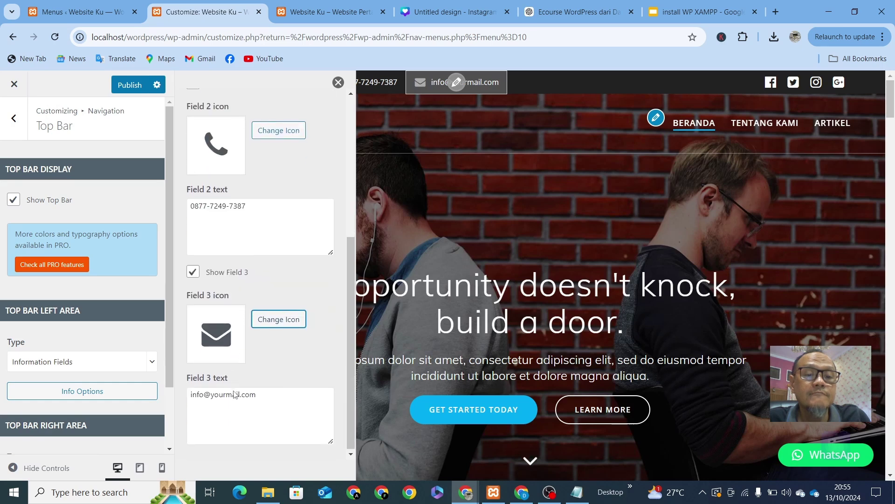
left_click_drag(263, 390, 177, 405)
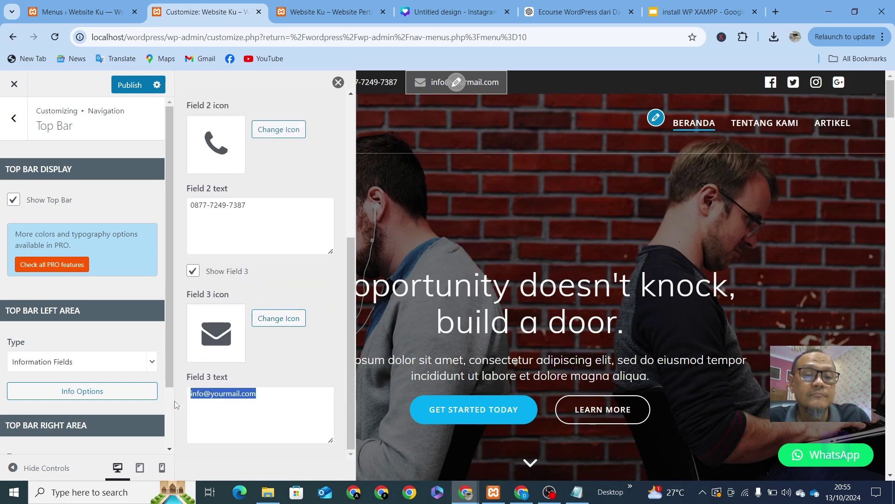
left_click(228, 421)
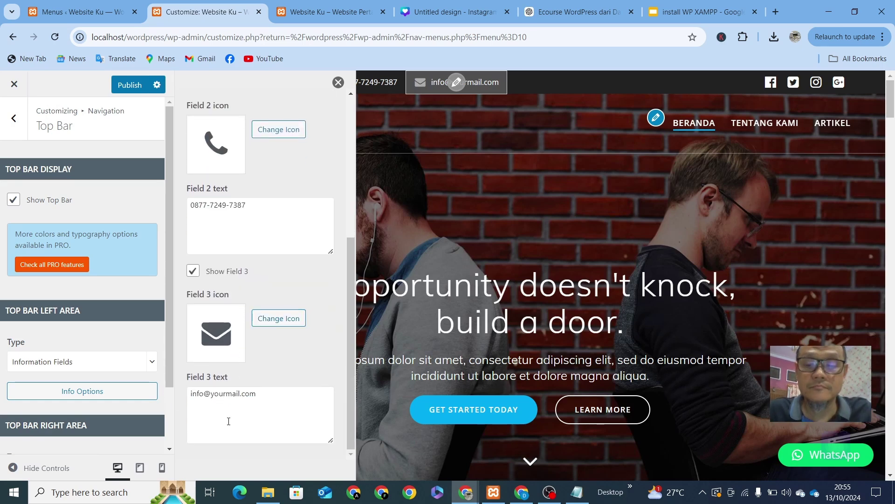
key("BackSpace")
key("BackSpace")
key("BackSpace")
key("BackSpace")
key("BackSpace")
key("BackSpace")
key("BackSpace")
key("BackSpace")
key("BackSpace")
key("BackSpace")
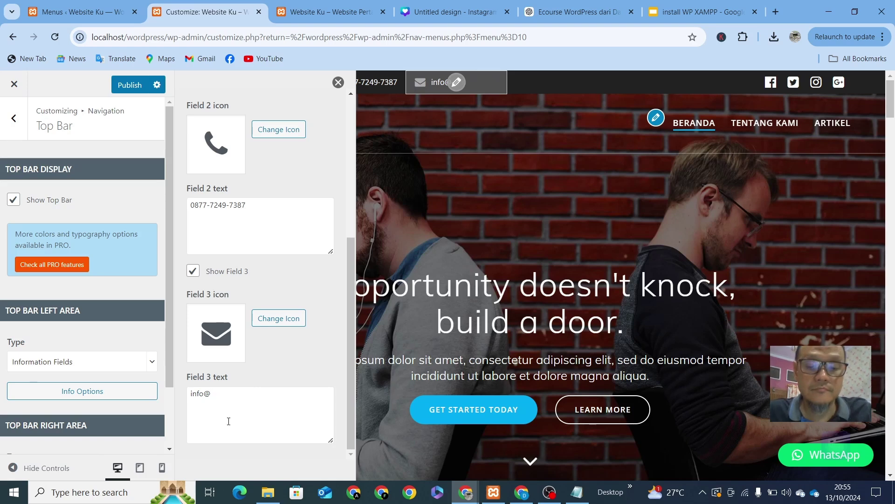
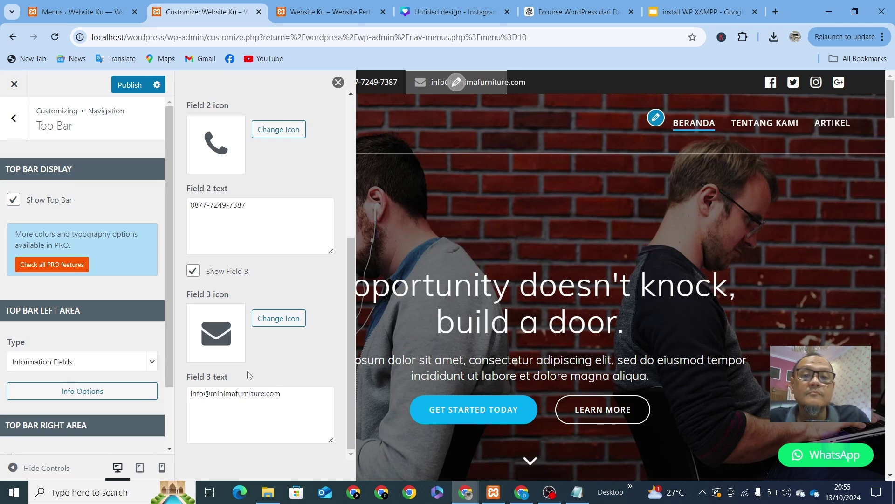
Step: Check the Facebook and Instagram social icon links, then close the Social Icons panel
left_click(338, 83)
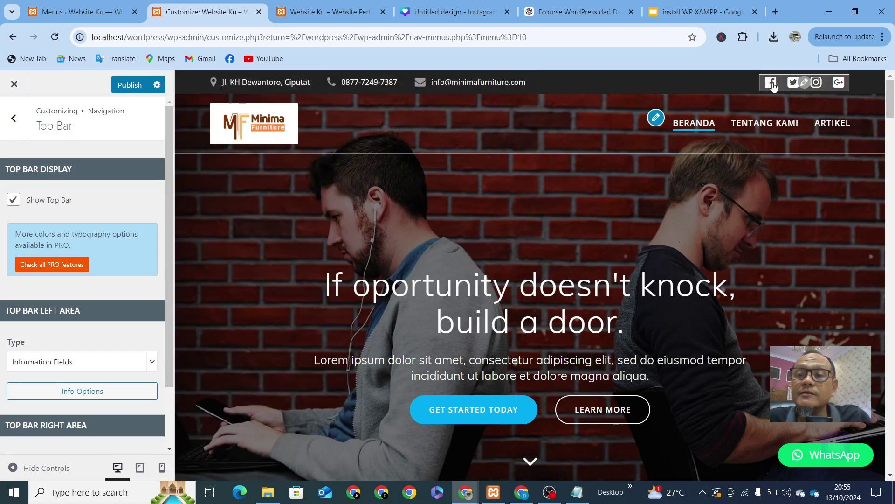
left_click(804, 83)
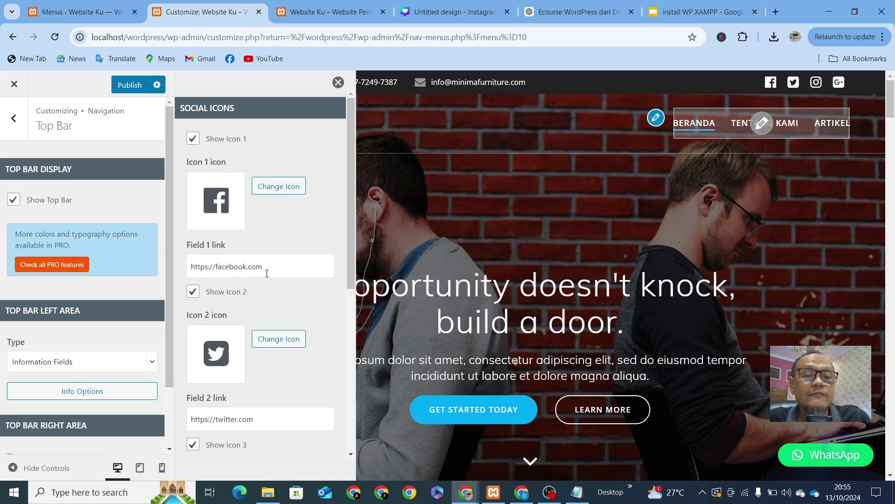
left_click(317, 266)
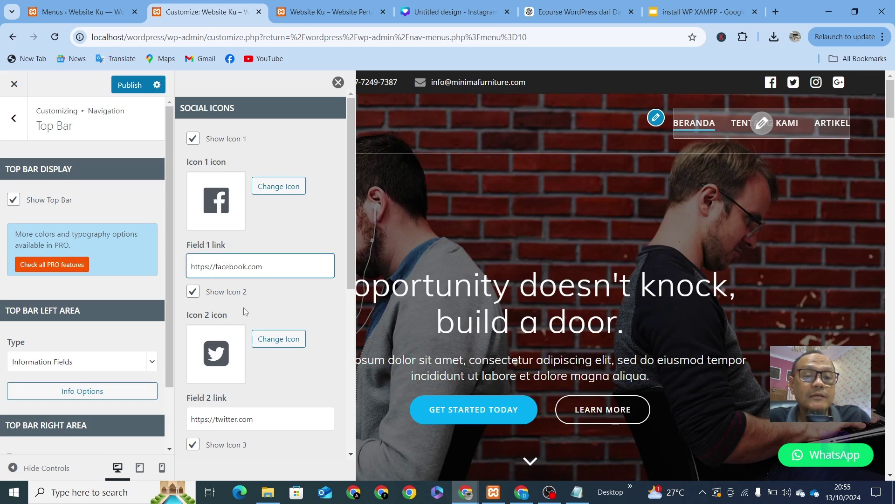
scroll(245, 317, "down", 3)
scroll(195, 300, "down", 3)
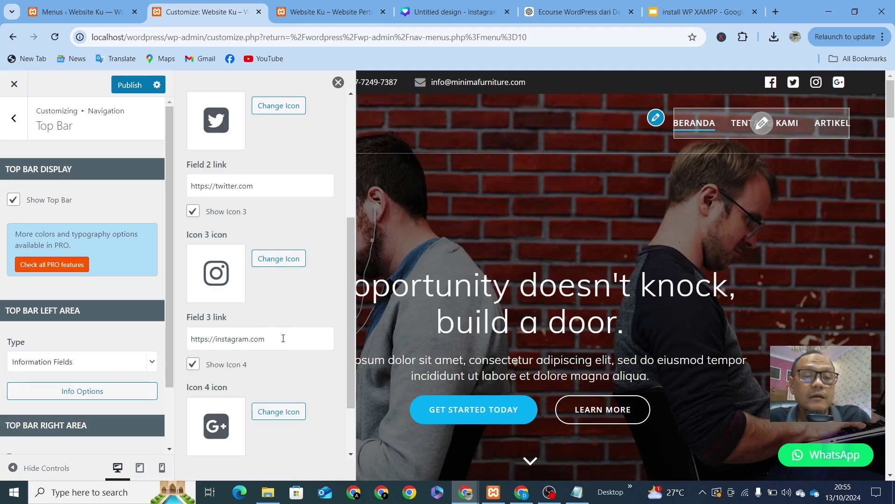
left_click(290, 339)
scroll(249, 405, "down", 2)
scroll(249, 405, "up", 5)
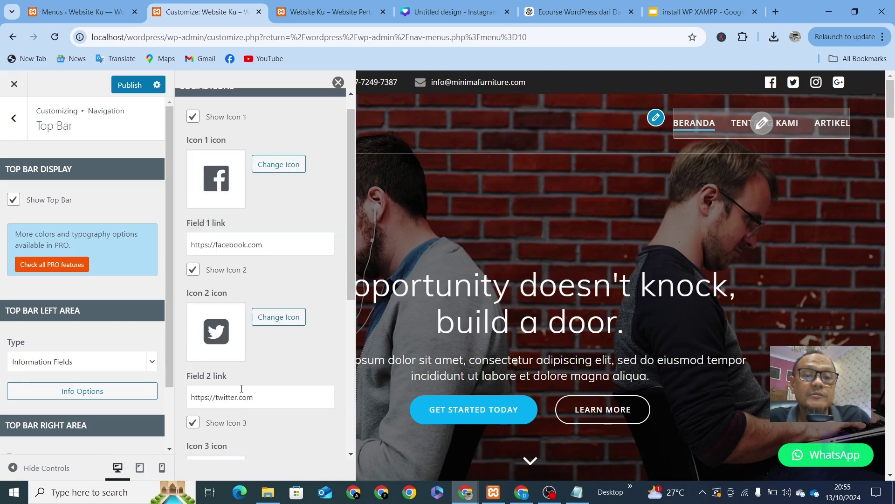
scroll(240, 384, "down", 5)
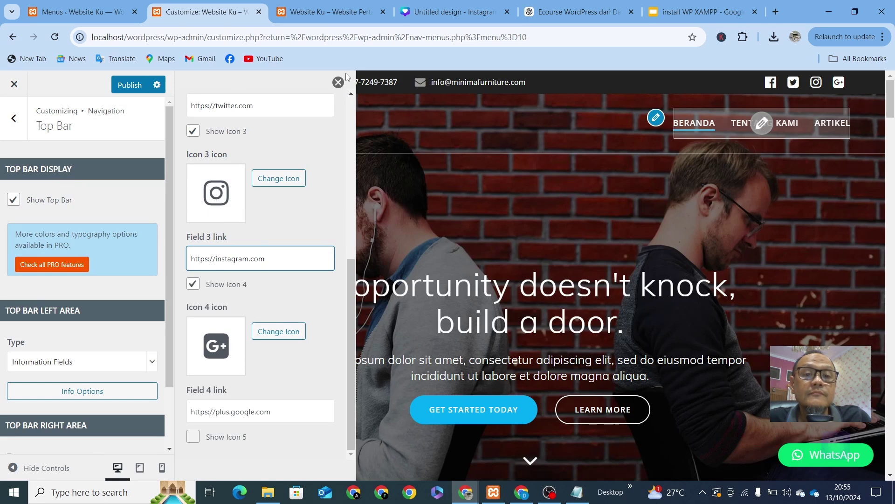
left_click(338, 82)
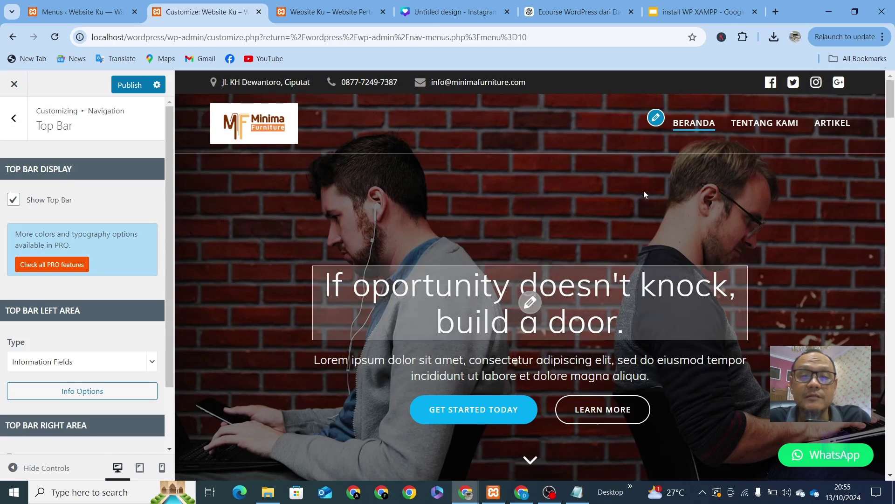
Step: Back out of Top Bar to the main Customizer list, briefly visiting Navigation, and open Hero
left_click(15, 123)
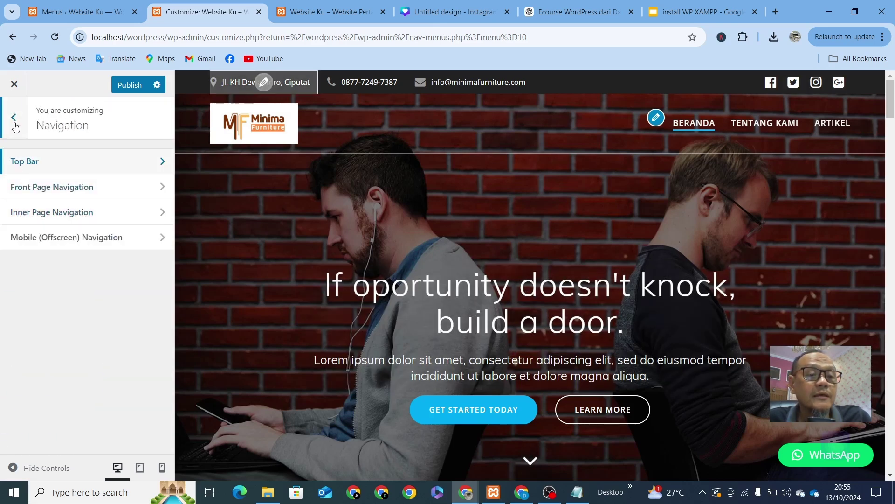
left_click(14, 122)
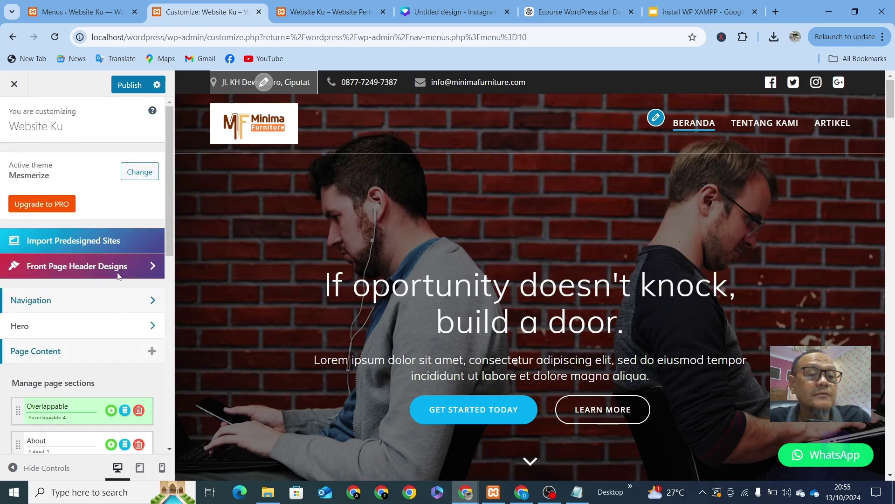
scroll(33, 219, "down", 3)
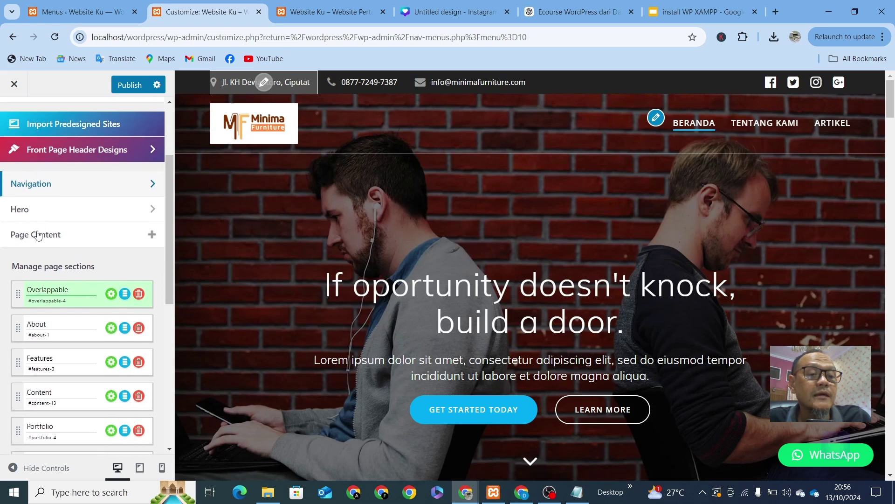
left_click(61, 187)
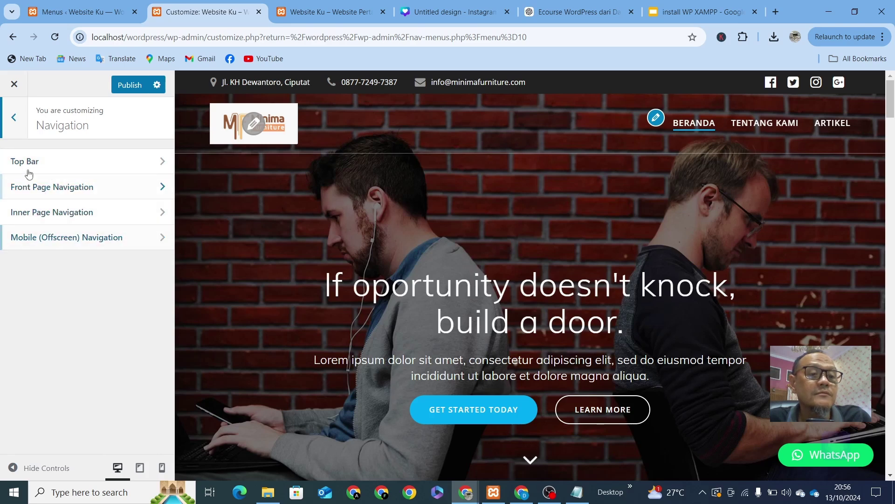
left_click(14, 121)
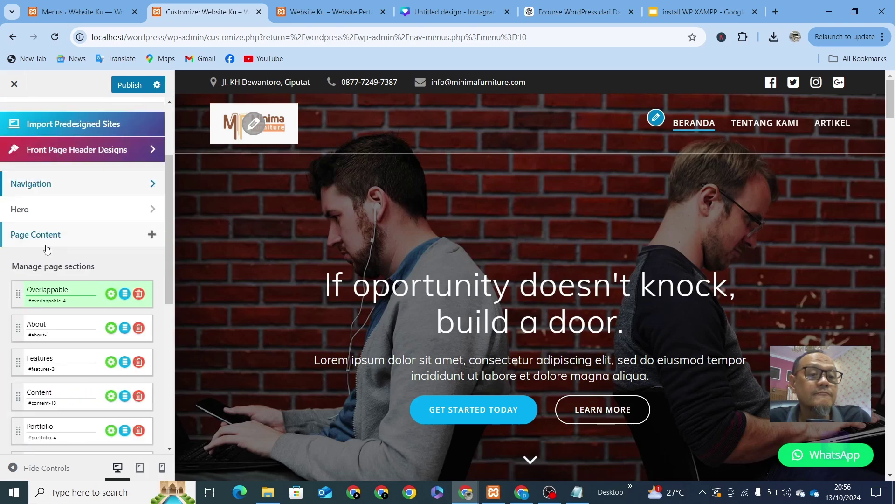
left_click(62, 212)
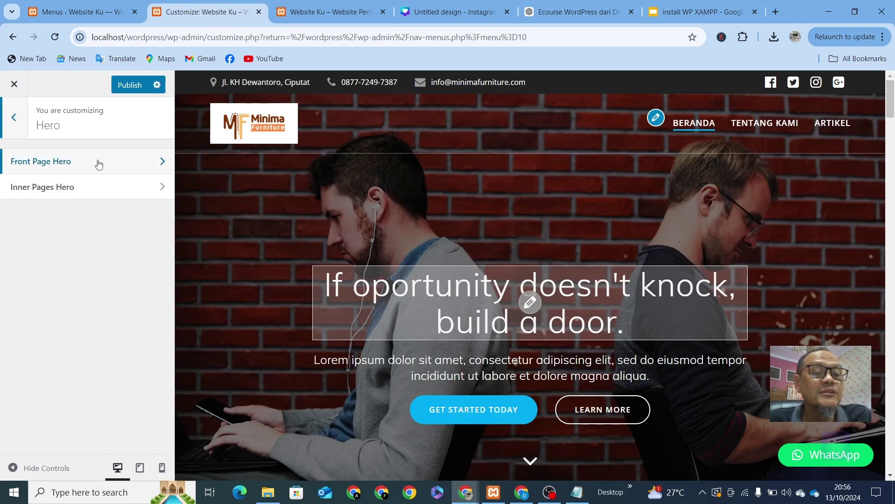
Step: Change the Front Page Hero's Background Type from Image to Color
left_click(125, 169)
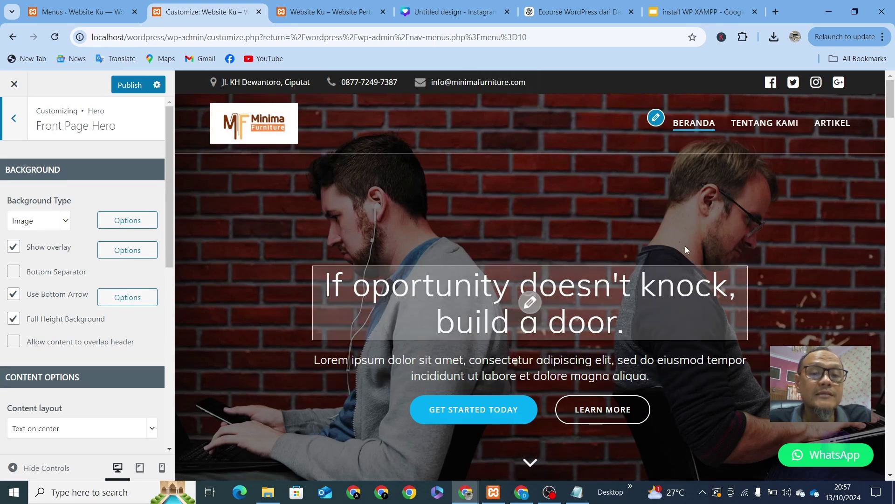
scroll(684, 245, "down", 5)
scroll(645, 281, "up", 5)
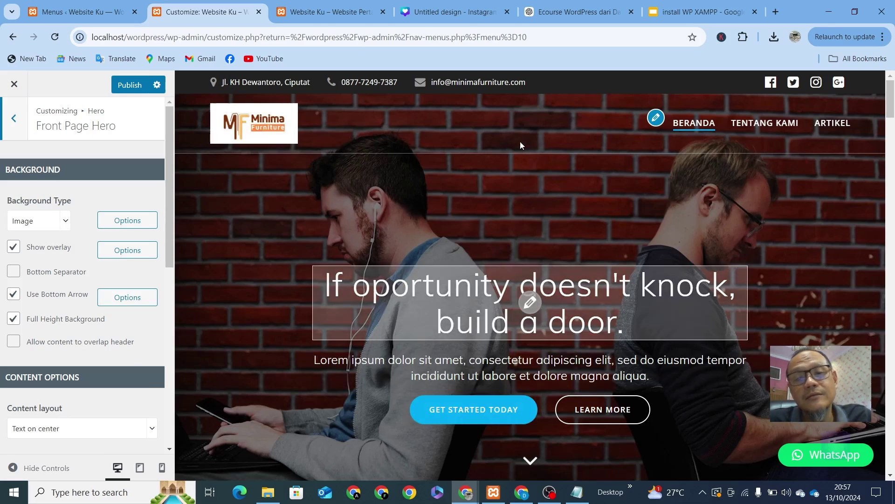
left_click(65, 230)
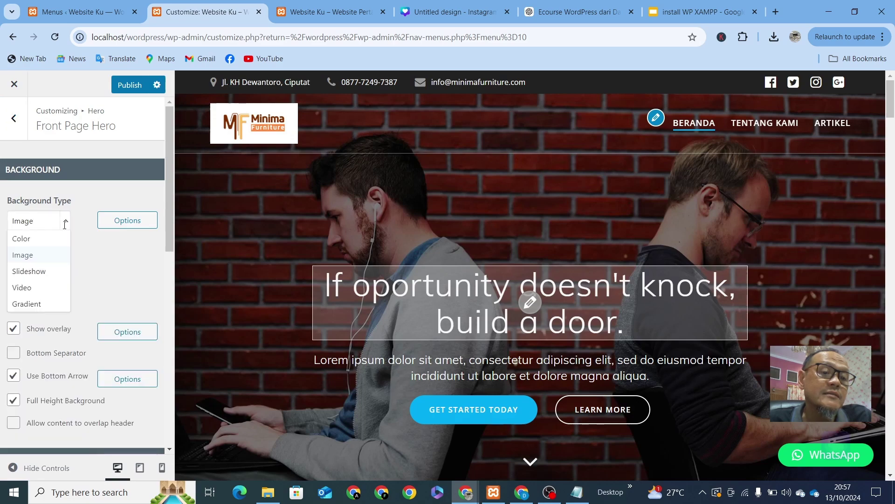
left_click(25, 241)
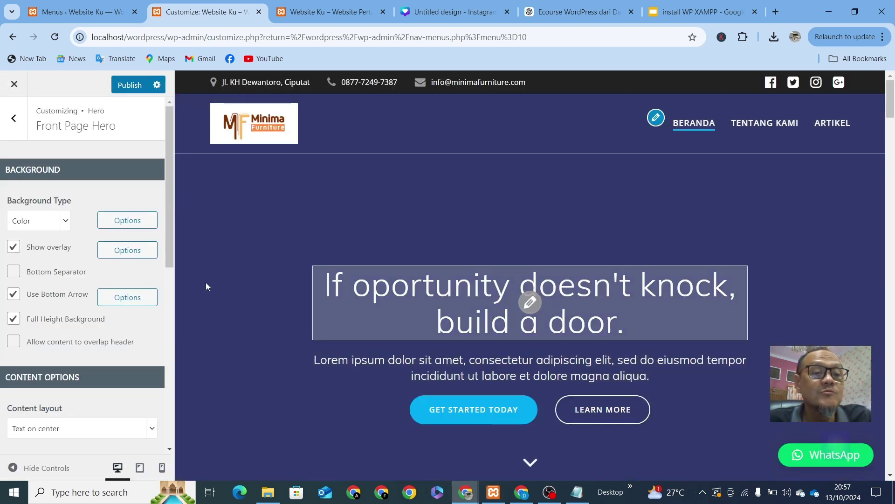
Step: Pick dark olive green #526f08 as the Front Page Hero background colour
left_click(127, 221)
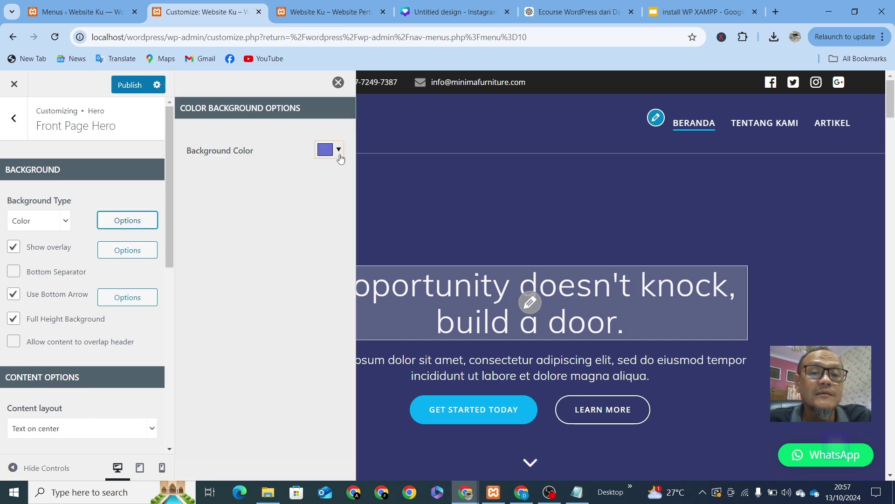
left_click(340, 156)
mouse_move(412, 200)
left_mouse_down()
mouse_move(399, 201)
mouse_move(397, 186)
mouse_move(373, 169)
mouse_move(359, 204)
left_mouse_up()
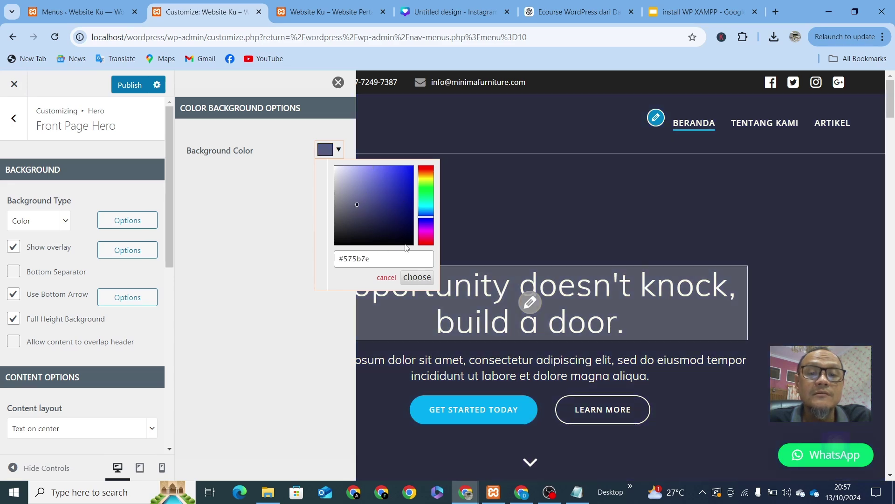
left_click_drag(426, 233, 419, 246)
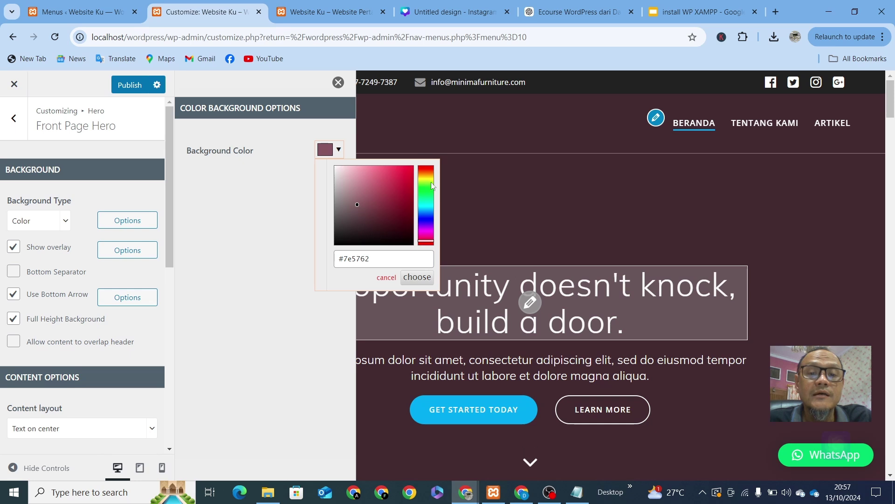
left_click(426, 166)
left_click_drag(377, 178, 409, 170)
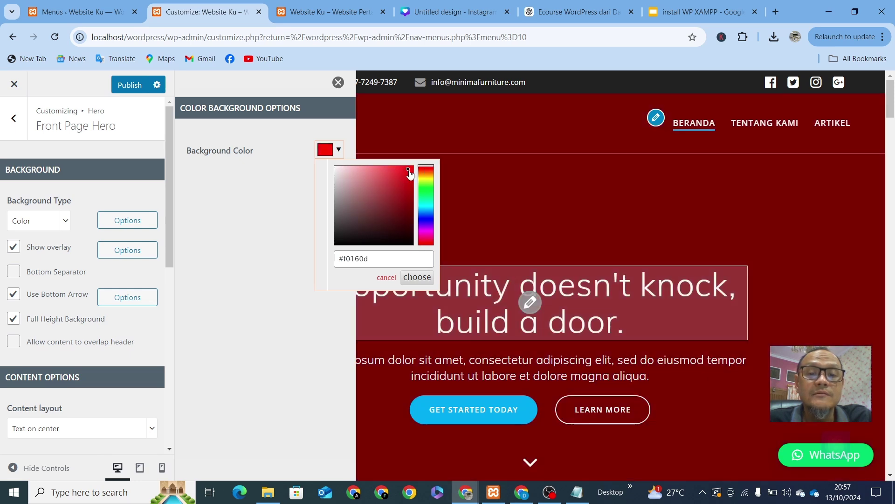
left_click(407, 210)
left_click_drag(425, 216, 426, 183)
left_click(414, 280)
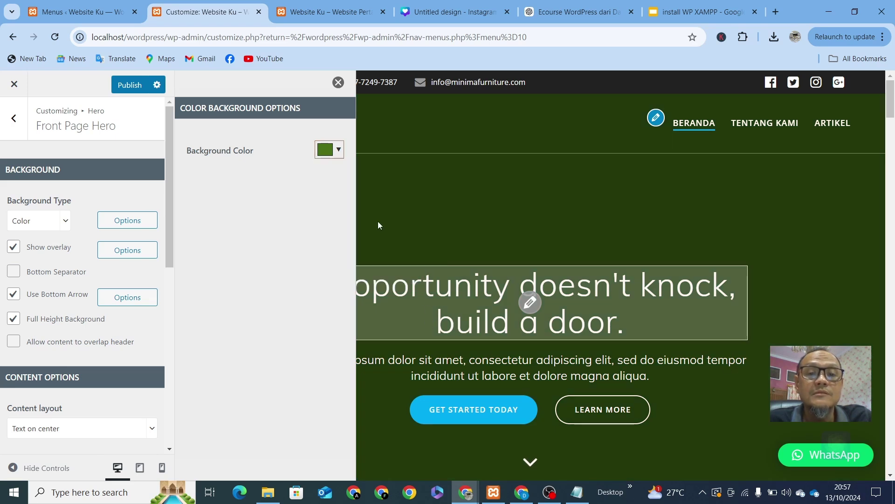
left_click(338, 82)
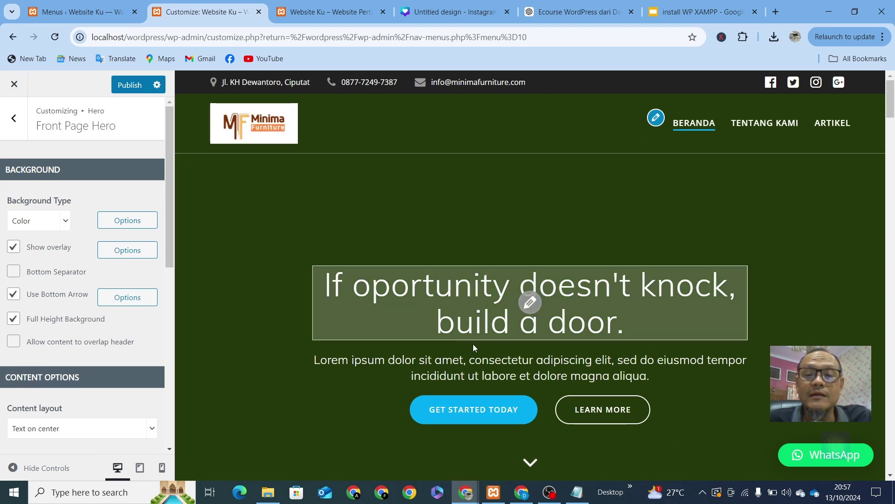
scroll(473, 344, "down", 5)
scroll(472, 343, "up", 5)
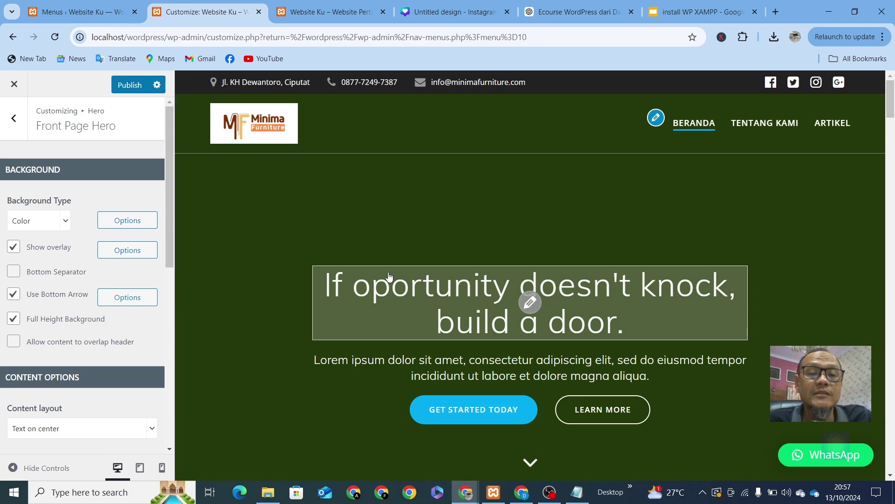
Step: Switch the hero Background Type back to Image and bring up the Header Image file picker
left_click(65, 223)
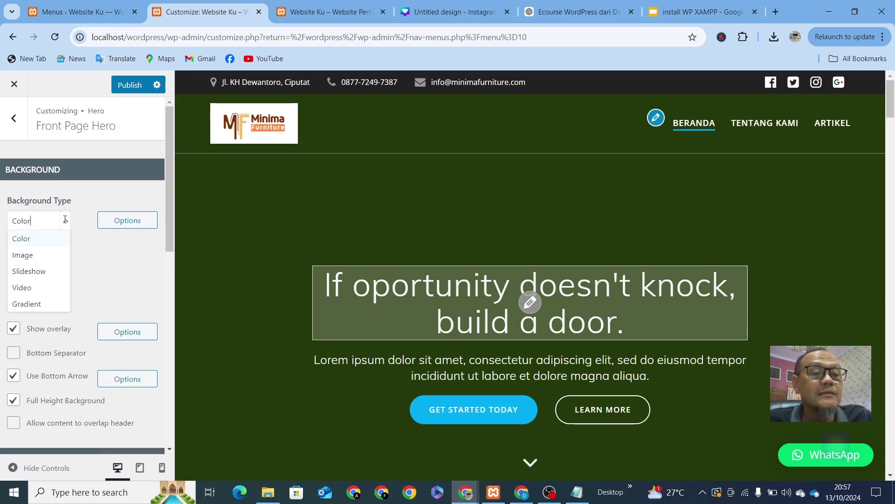
left_click(31, 258)
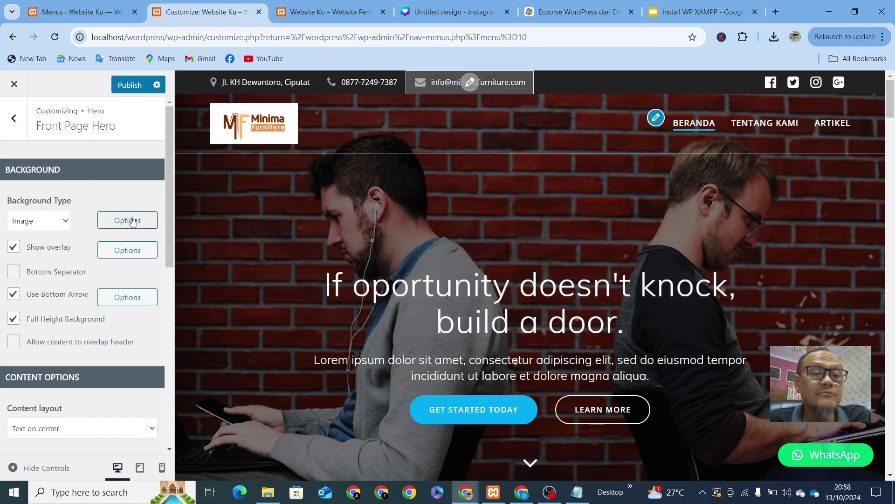
left_click(127, 220)
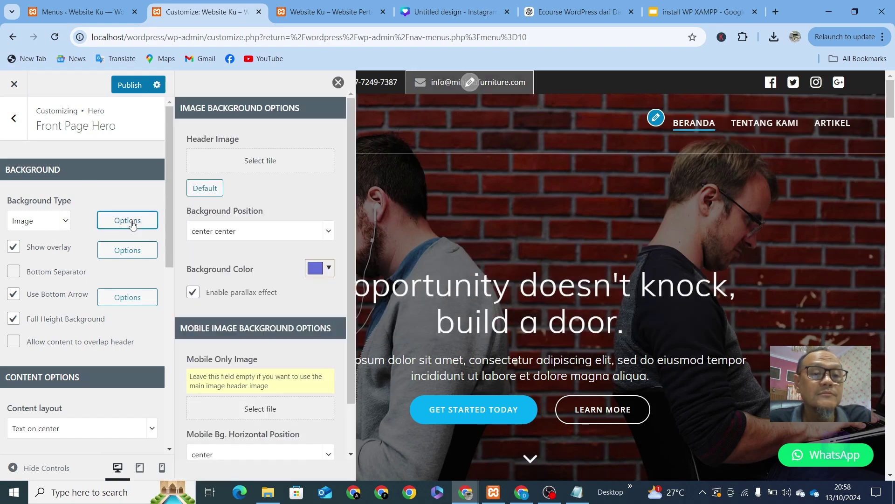
left_click(264, 161)
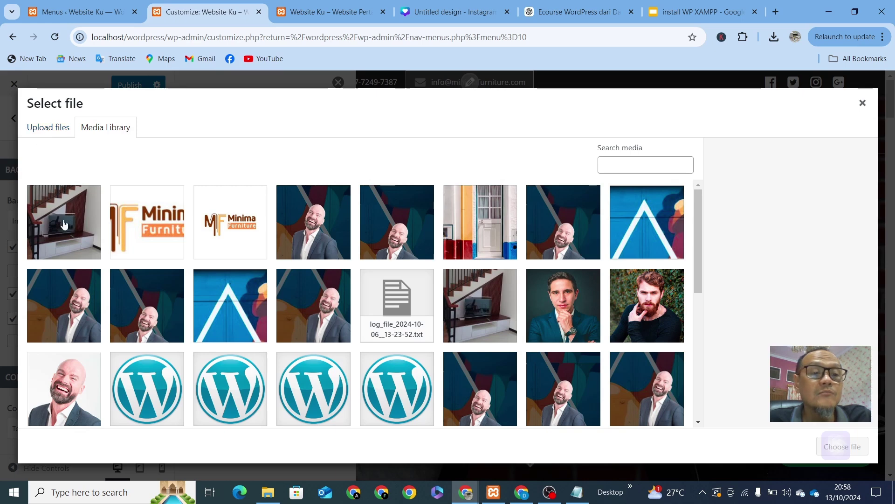
Step: Upload WhatsApp Image 2024-10-06 at 17.29.25.jpeg from the computer to the Media Library
left_click(55, 135)
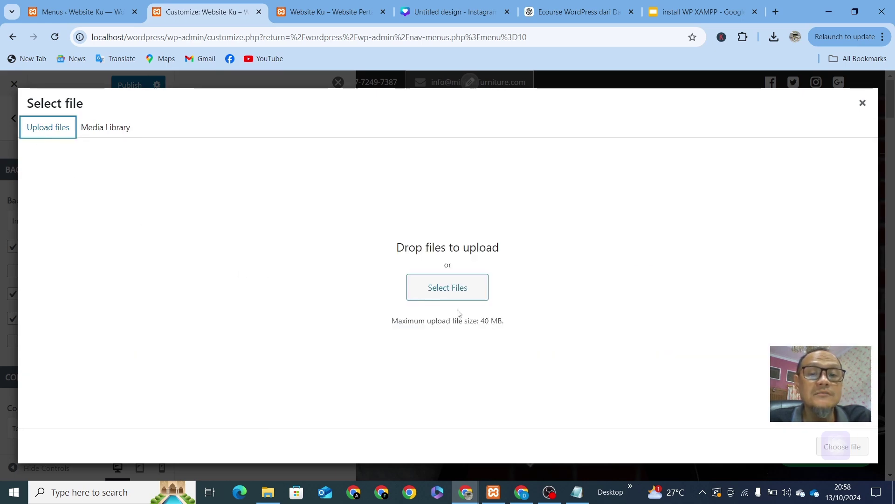
left_click(456, 286)
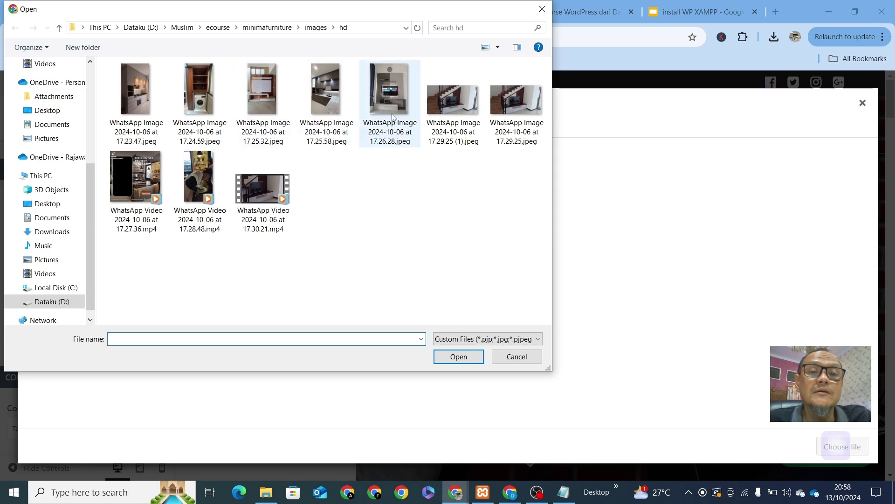
left_click(521, 107)
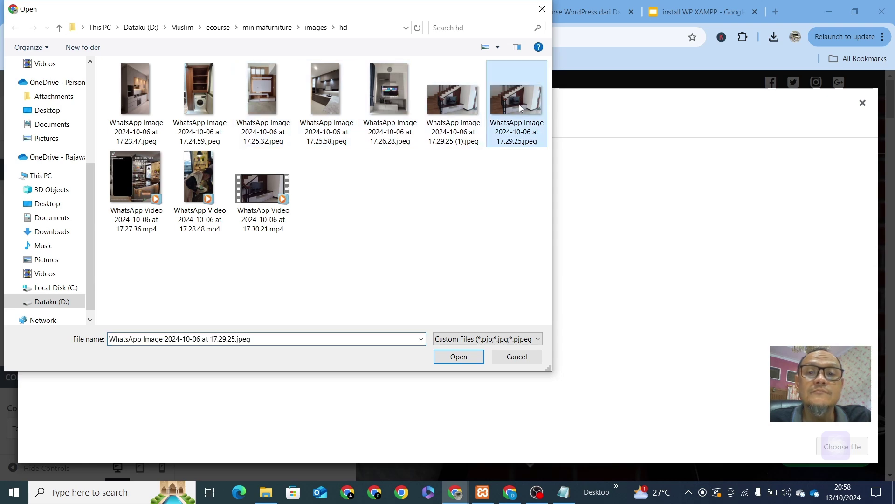
left_click(456, 363)
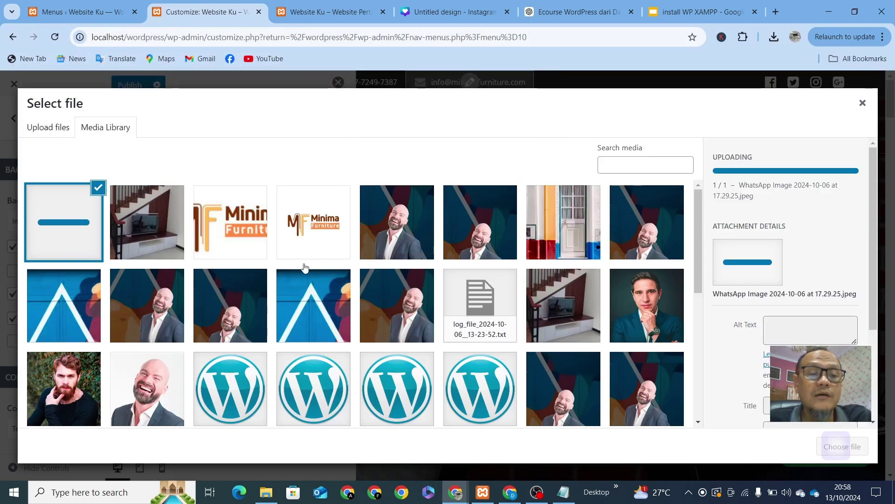
Step: Title the uploaded staircase photo 'furniture bawah tangga'
scroll(313, 298, "down", 4)
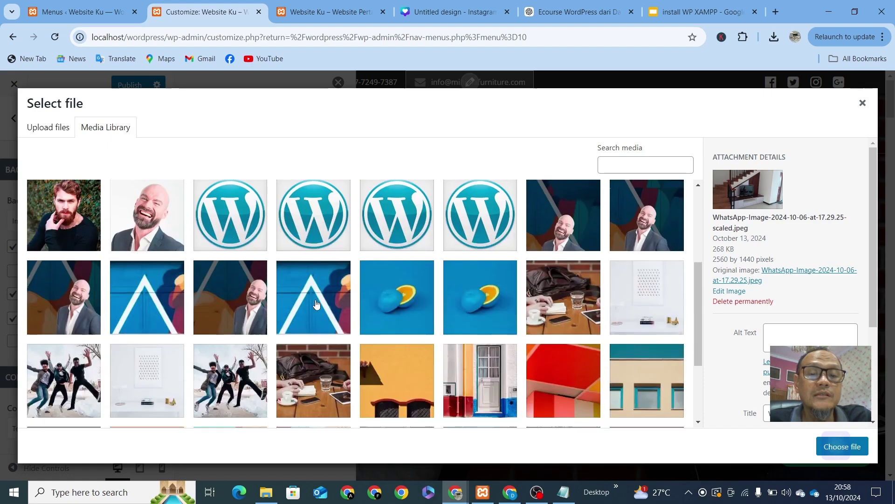
scroll(316, 304, "down", 1)
scroll(167, 251, "up", 5)
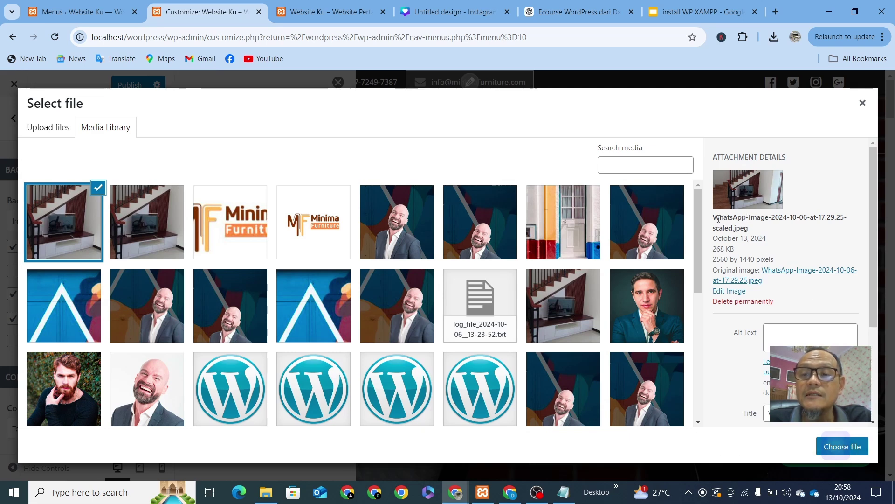
left_click_drag(714, 218, 756, 234)
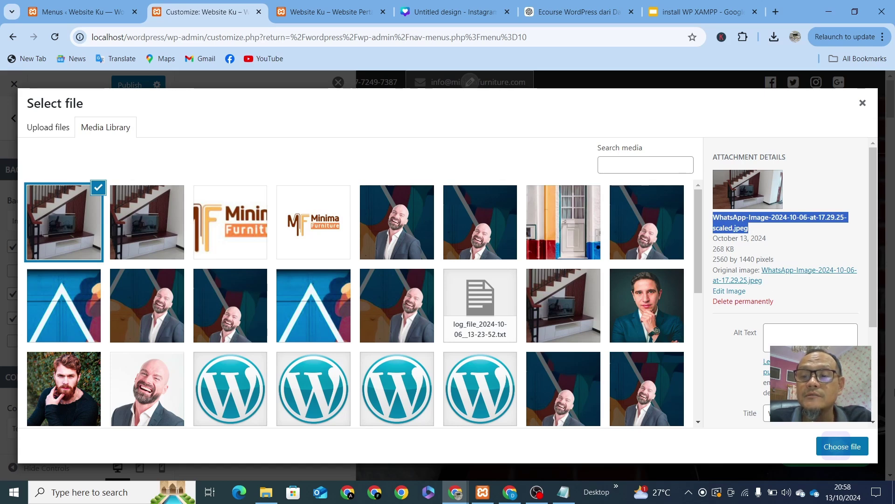
left_click(810, 413)
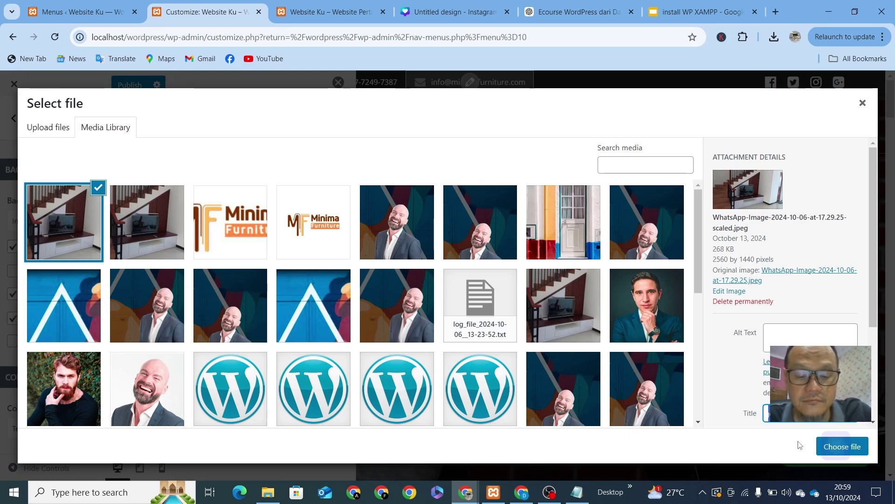
type("f")
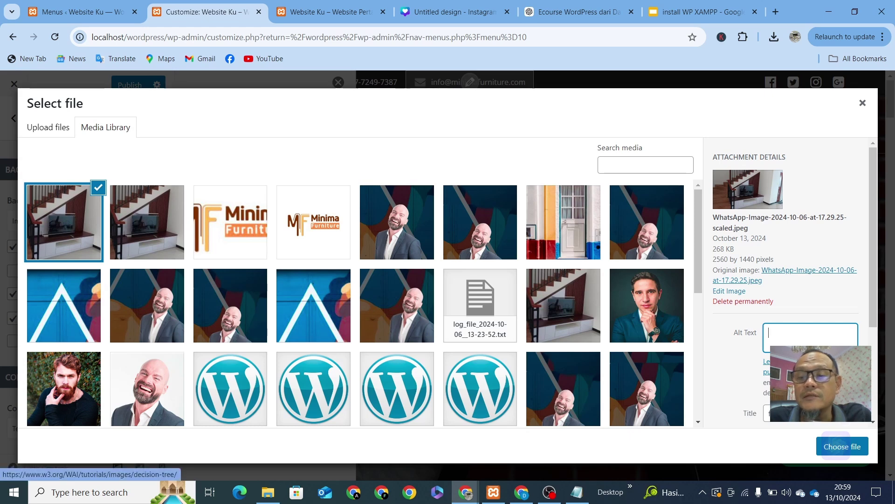
Step: Copy the title into the Caption field so it also reads 'furniture bawah tangga'
scroll(774, 331, "down", 3)
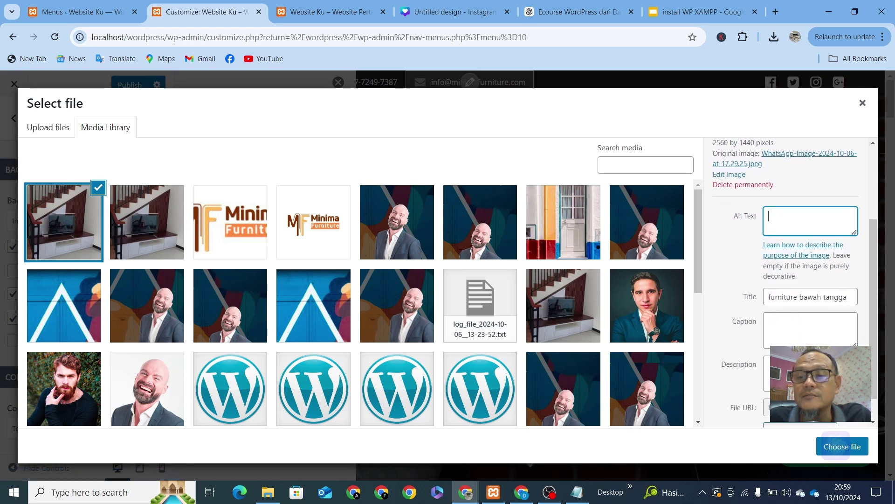
left_click(783, 319)
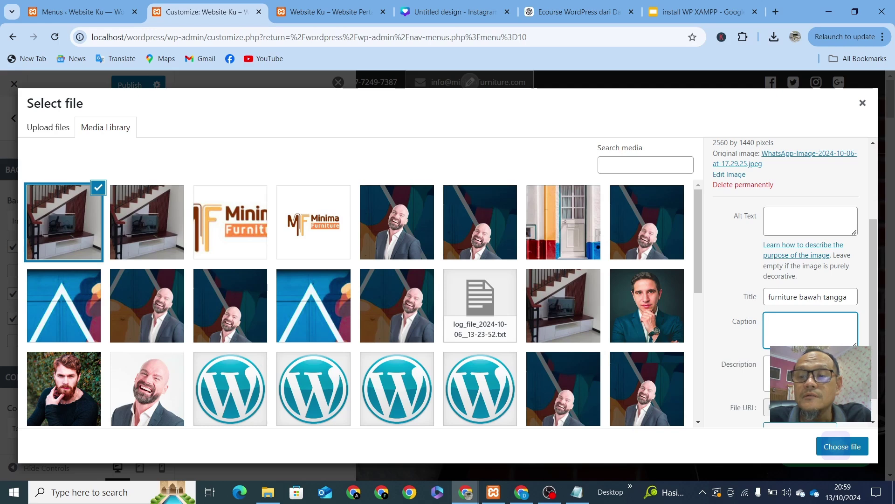
scroll(782, 321, "down", 1)
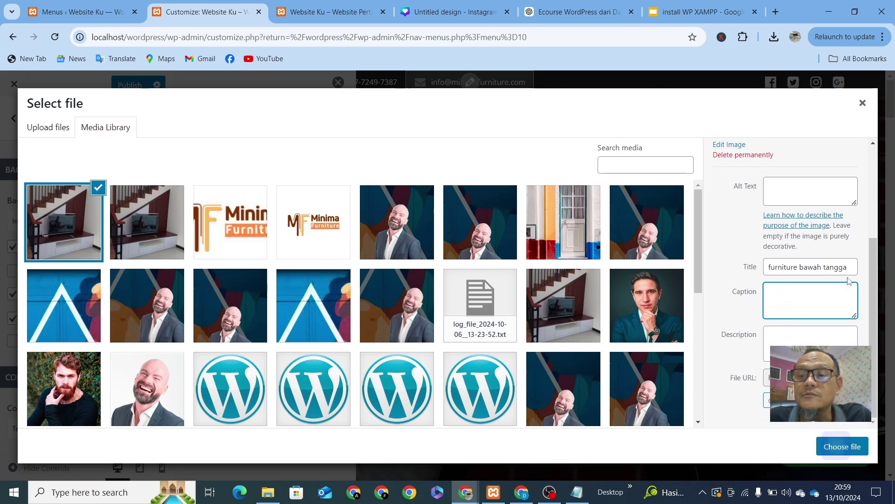
left_click_drag(848, 267, 754, 266)
key("ctrl+c")
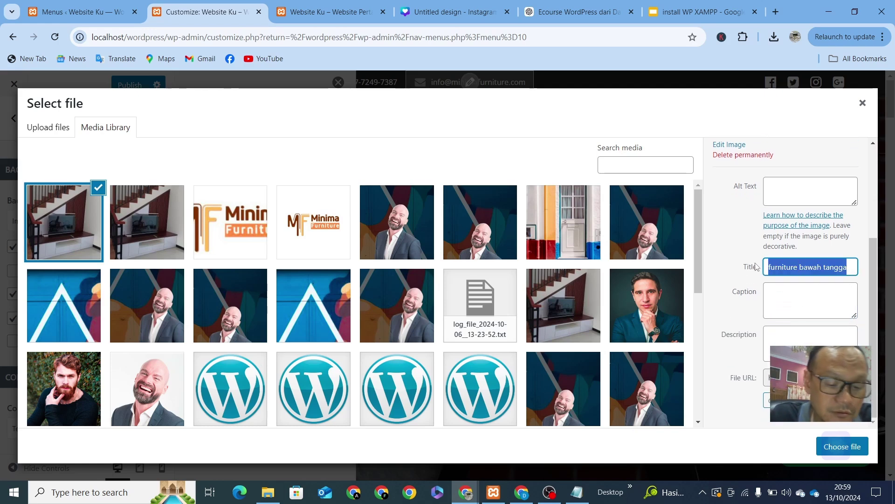
left_click(784, 292)
key("ctrl+v")
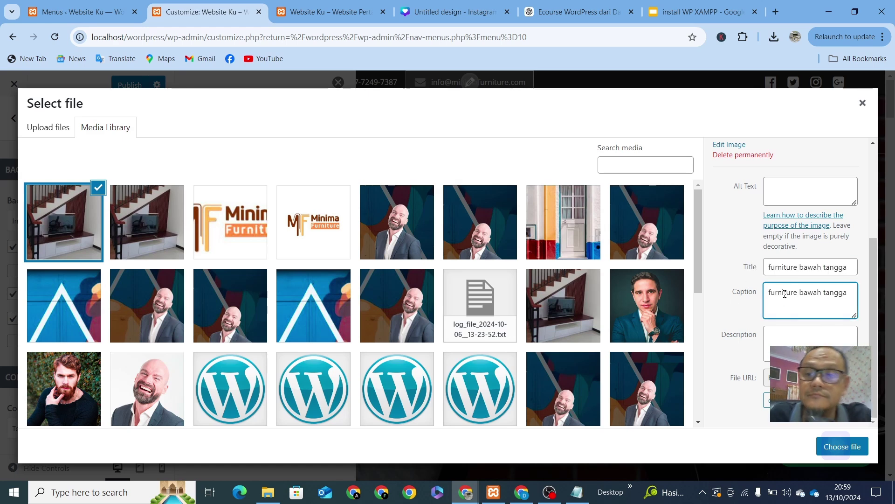
scroll(803, 292, "up", 3)
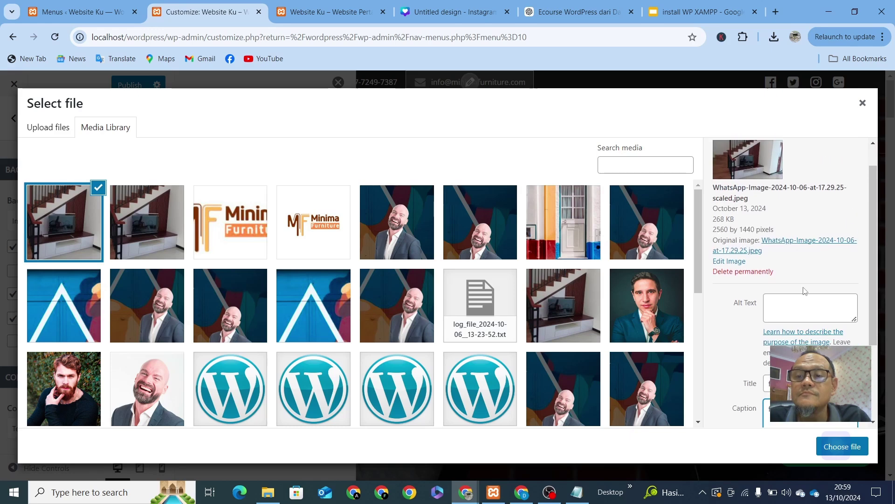
scroll(793, 280, "up", 1)
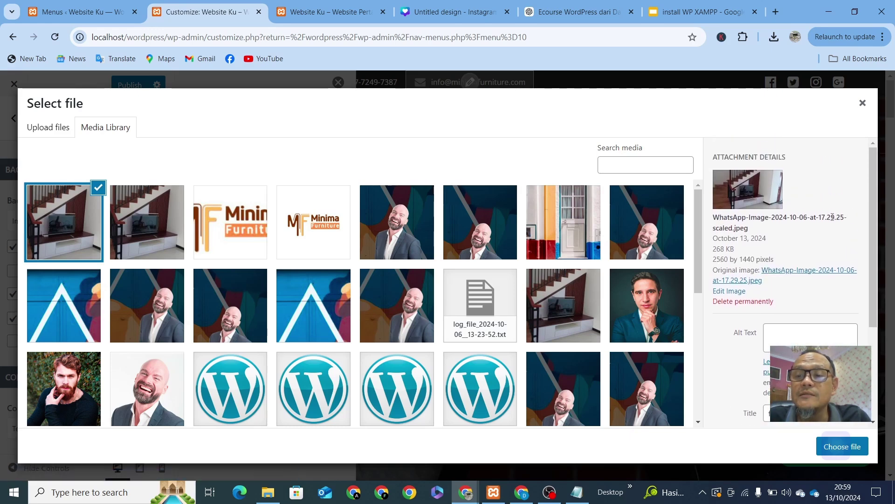
scroll(742, 262, "down", 3)
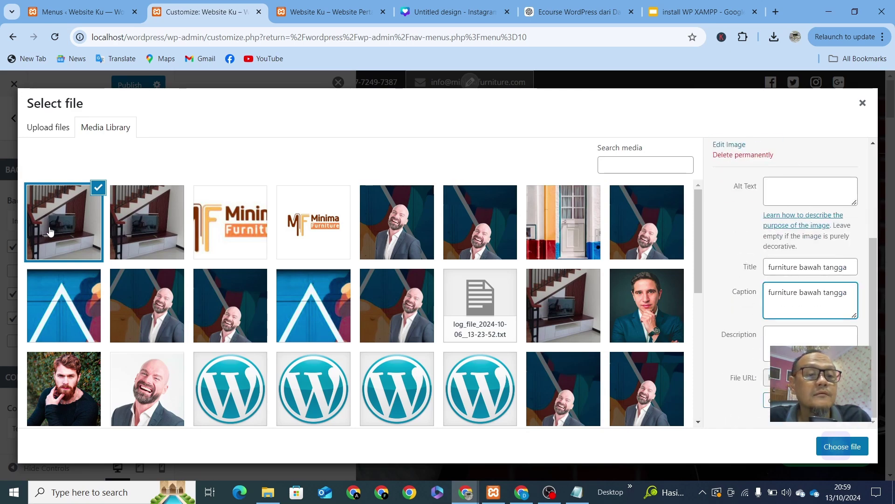
scroll(788, 280, "up", 3)
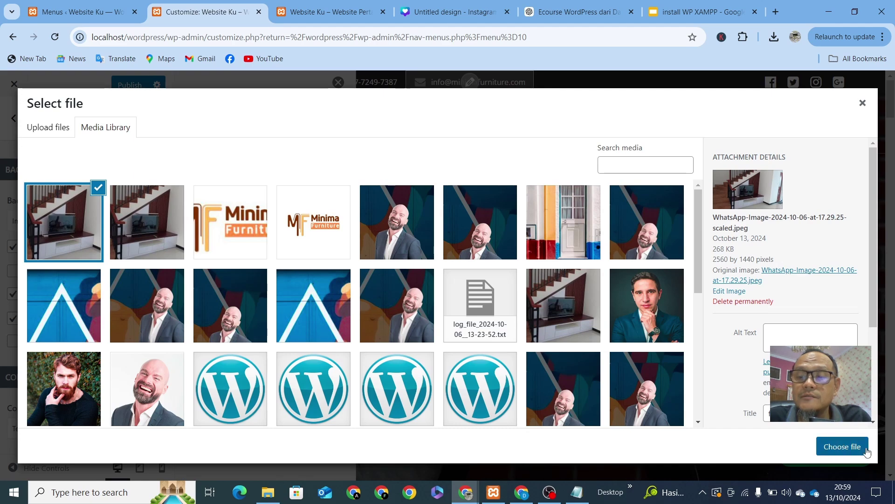
Step: Apply the staircase photo as hero background, then launch Change logo from the preview's logo
left_click(843, 446)
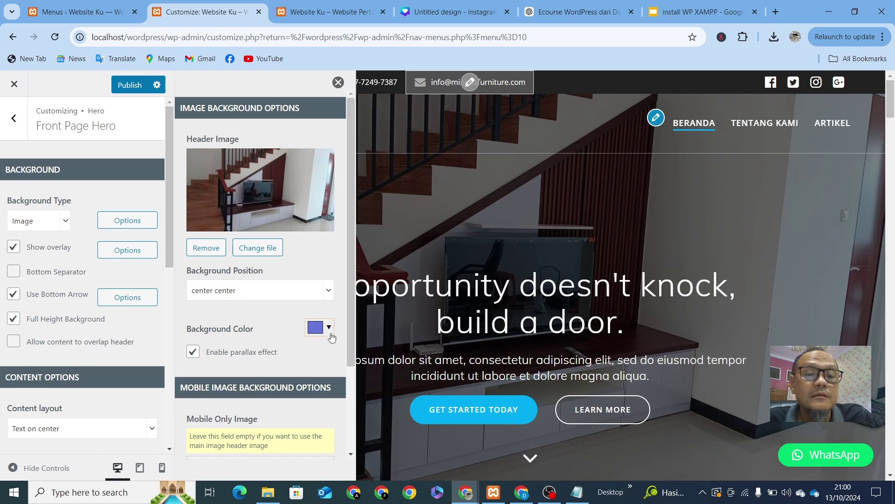
left_click(338, 83)
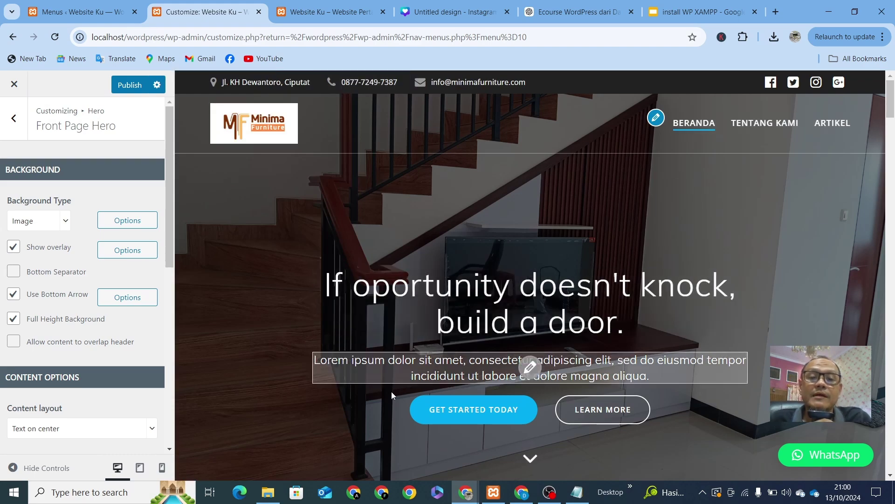
scroll(693, 320, "down", 3)
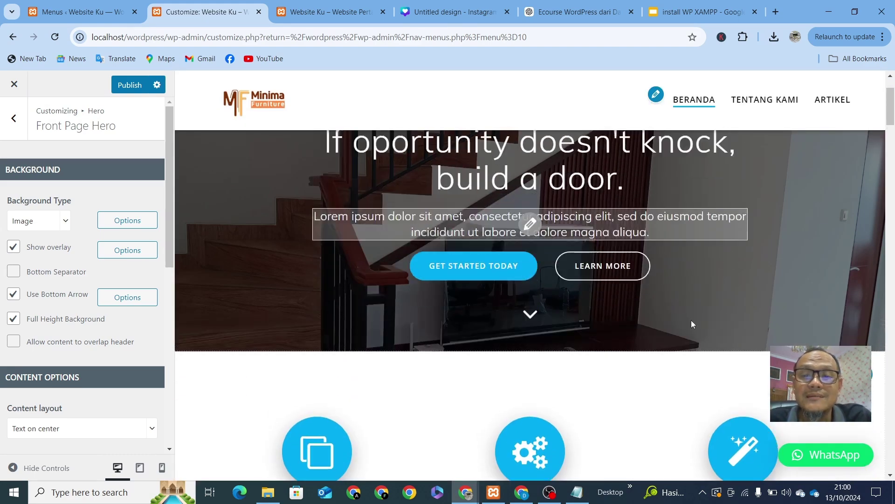
scroll(691, 320, "up", 3)
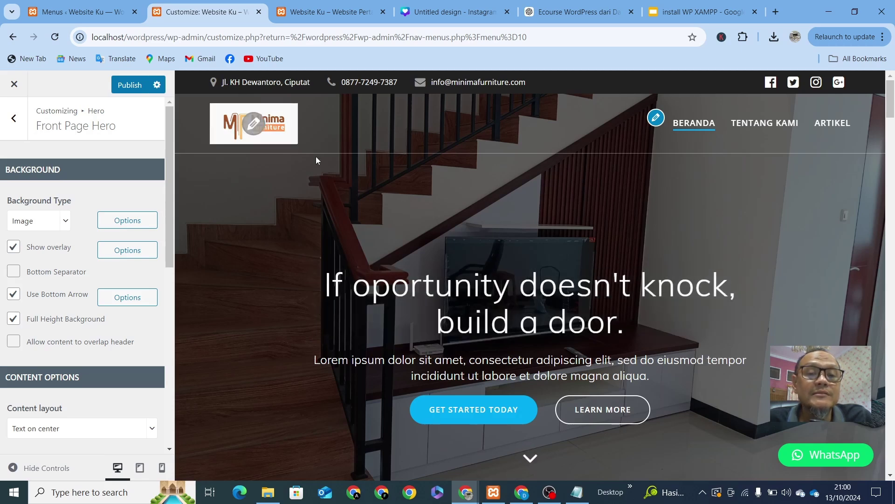
scroll(354, 185, "down", 1)
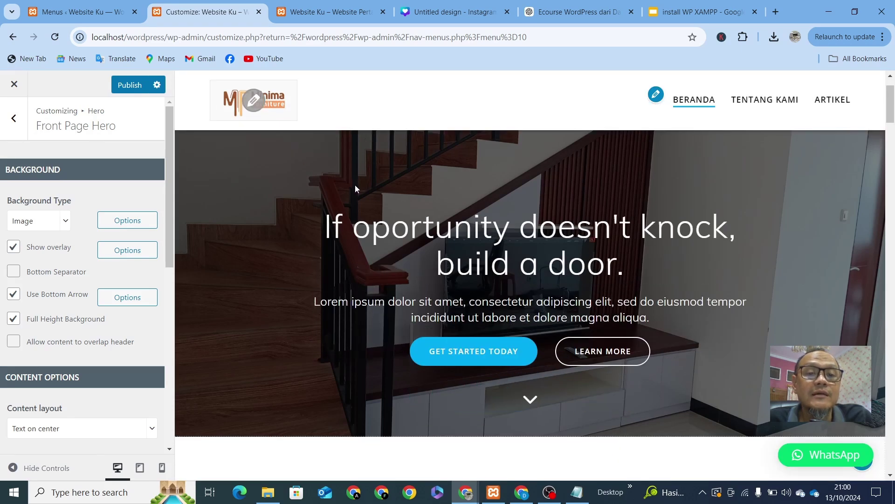
scroll(355, 185, "up", 1)
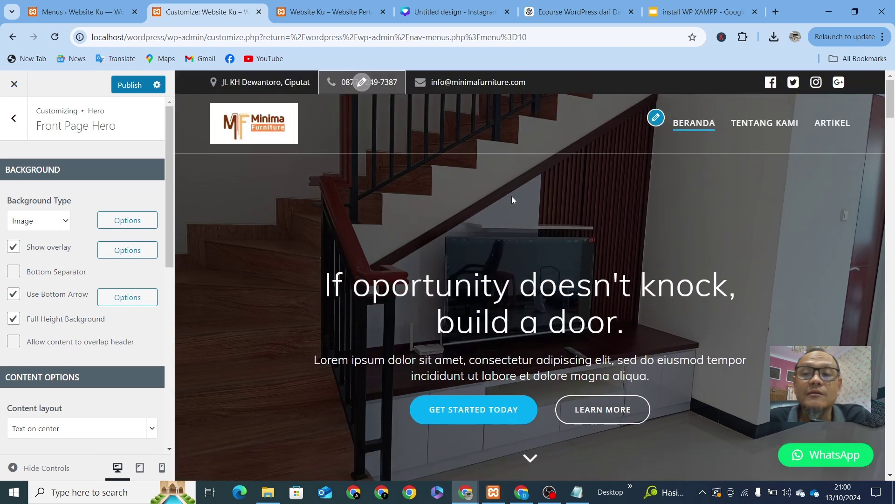
left_click(252, 125)
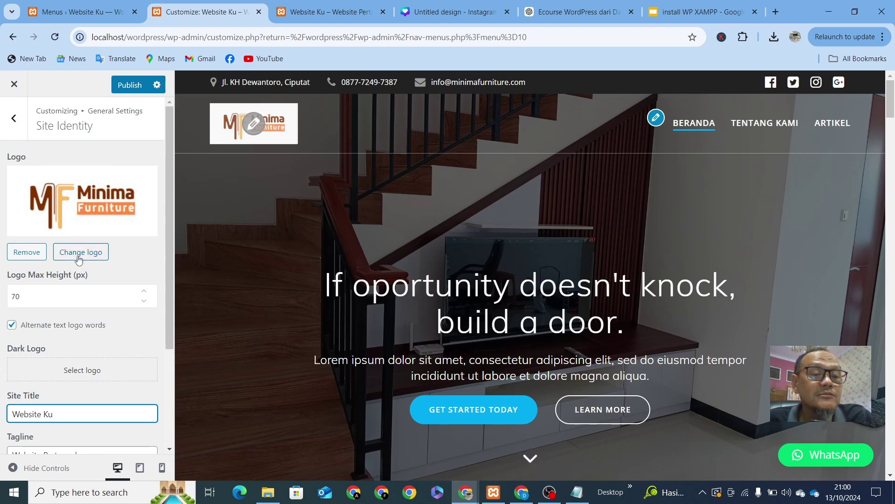
left_click(78, 253)
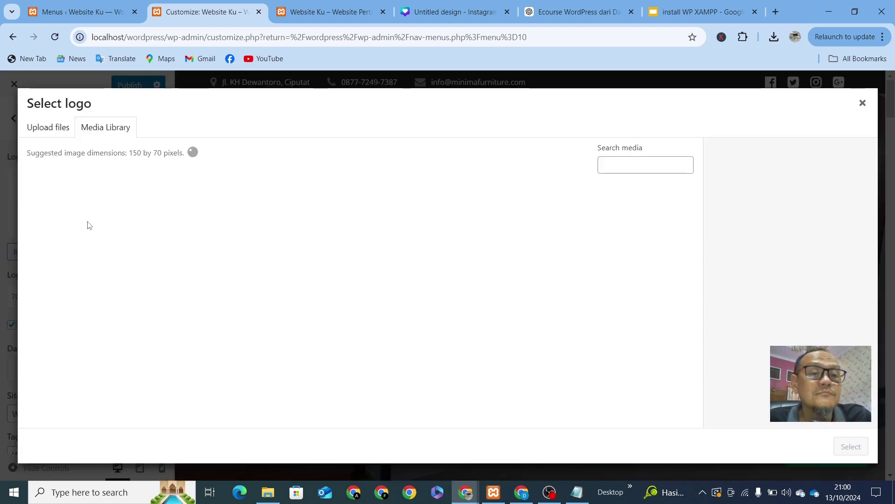
Step: Upload logo minima transfaran.png, nudge the crop box up slightly, and crop it as the site logo
left_click(47, 127)
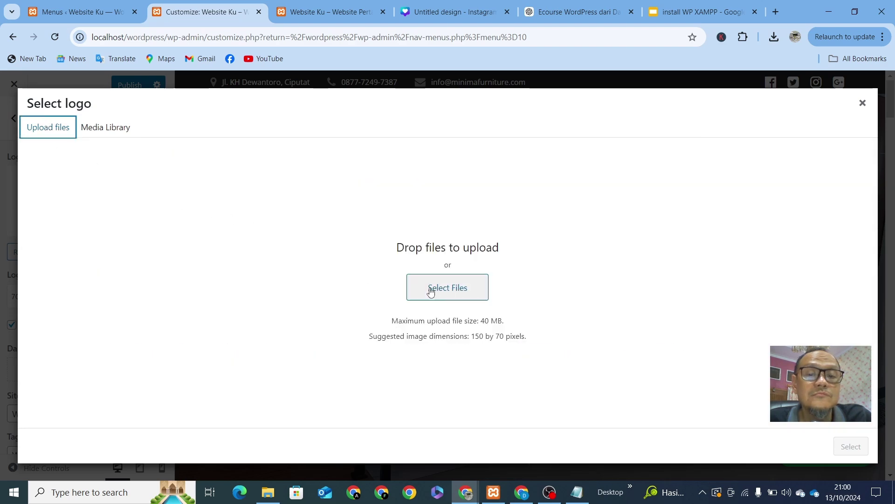
left_click(448, 289)
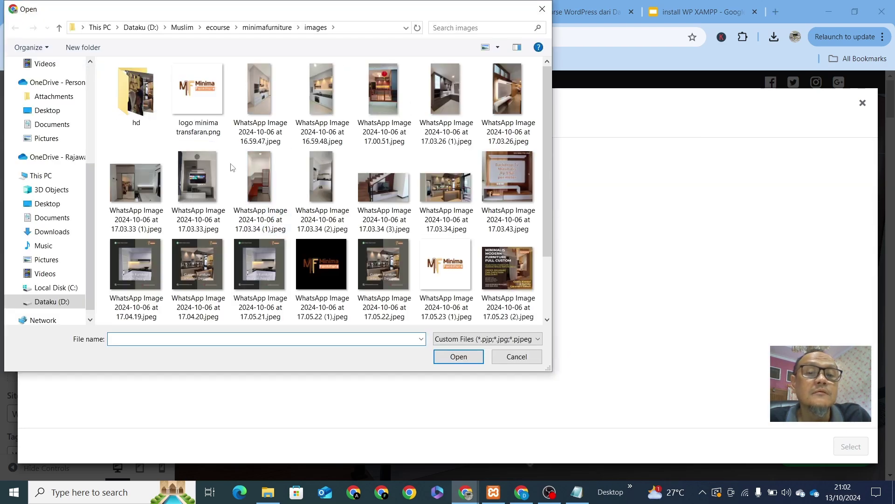
scroll(398, 261, "down", 5)
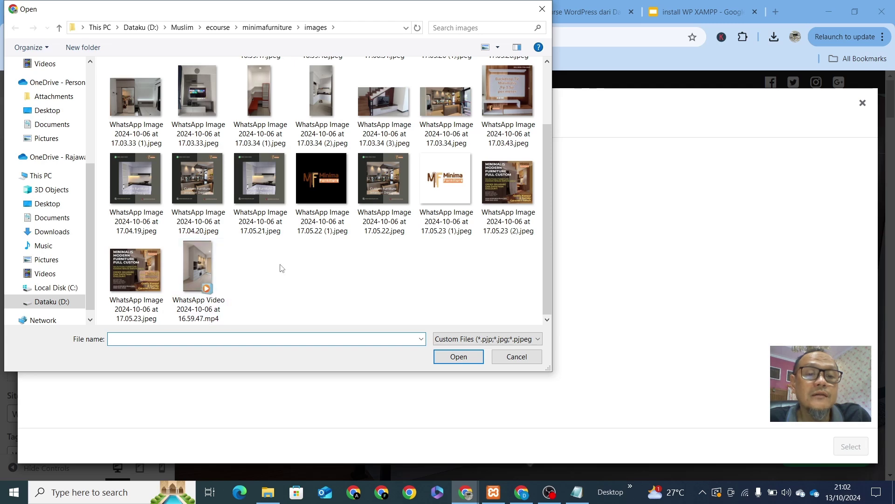
scroll(339, 291, "up", 1)
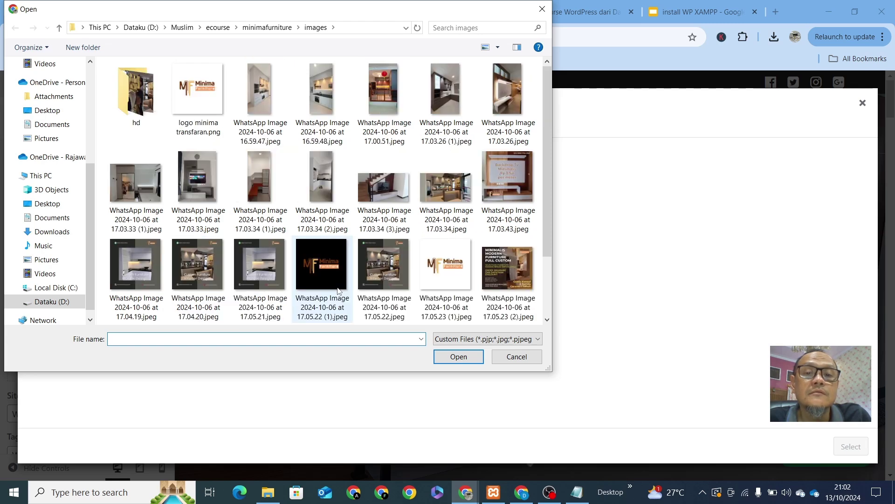
double_click(186, 93)
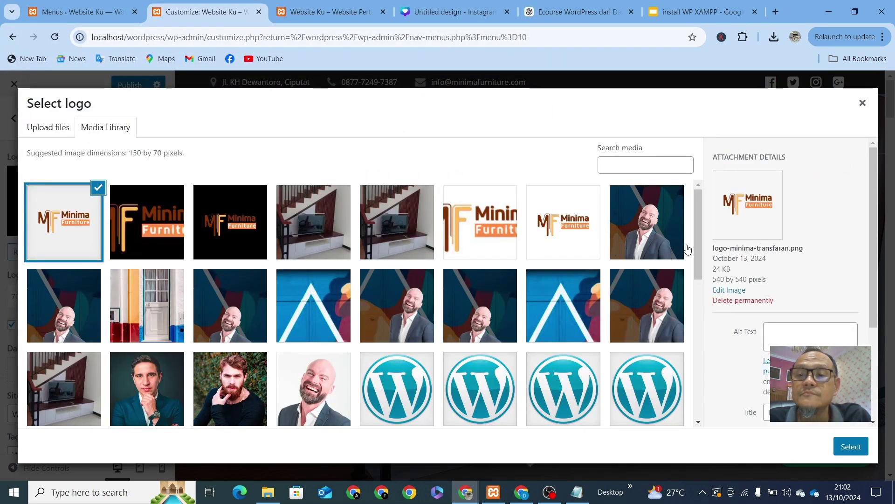
left_click(849, 455)
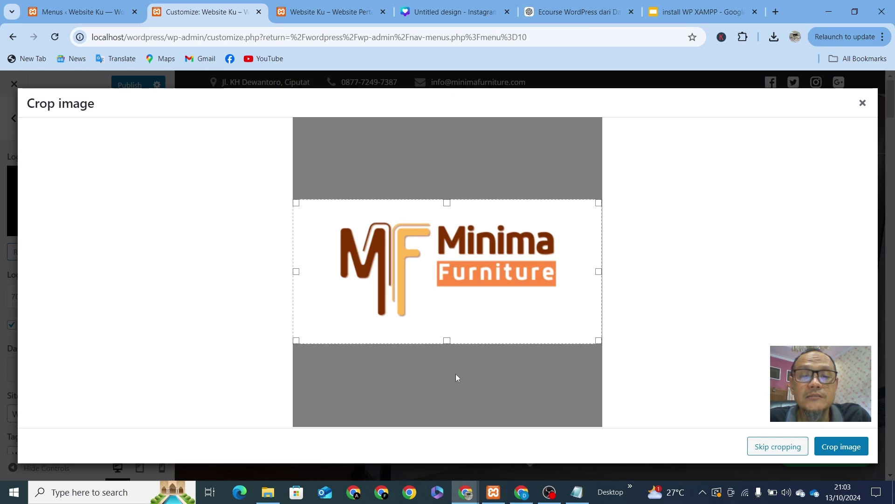
left_click_drag(482, 327, 484, 320)
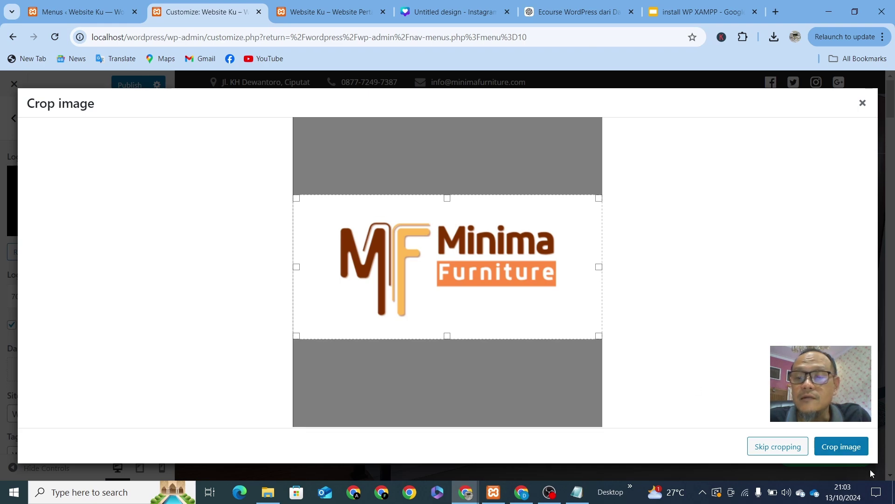
left_click(850, 455)
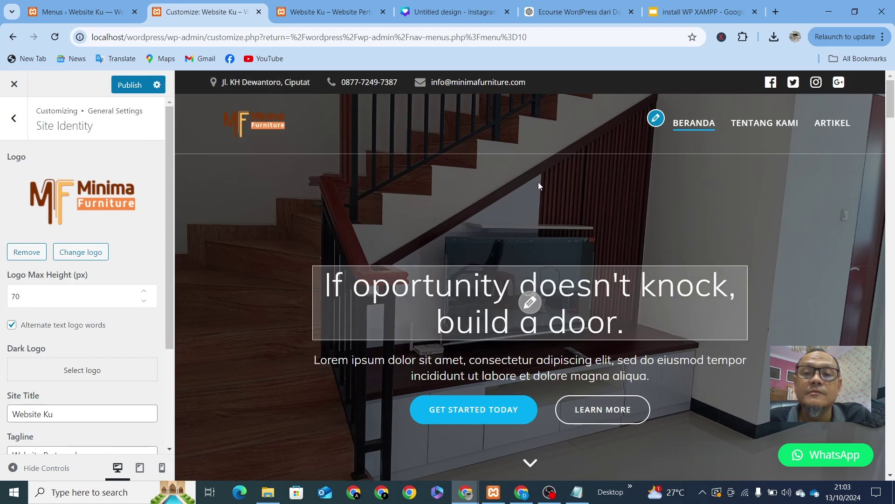
scroll(525, 161, "down", 1)
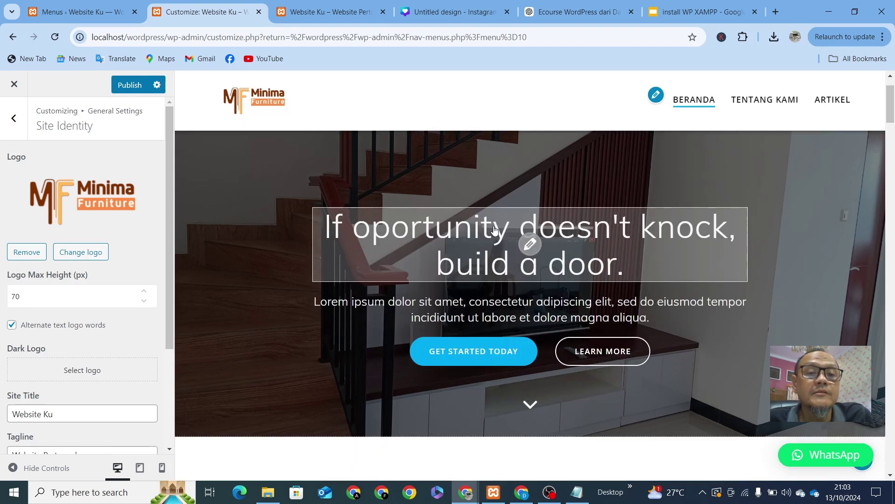
scroll(282, 279, "up", 1)
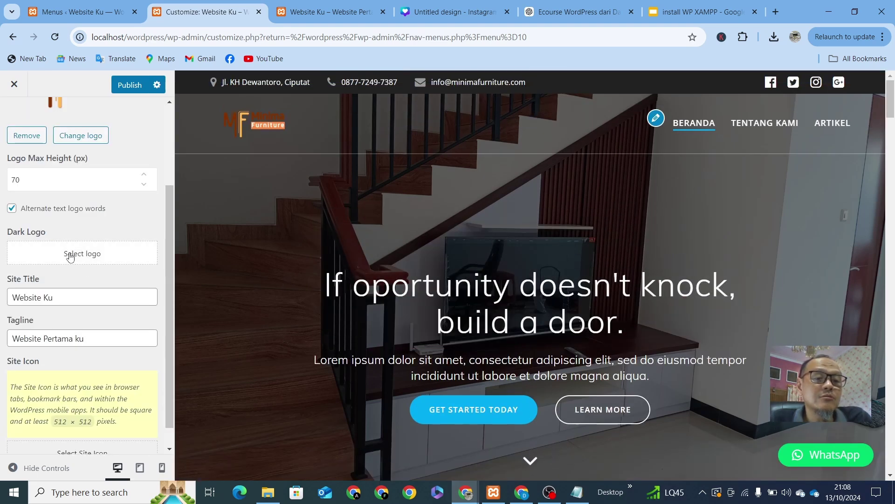
scroll(141, 247, "up", 3)
scroll(142, 248, "down", 3)
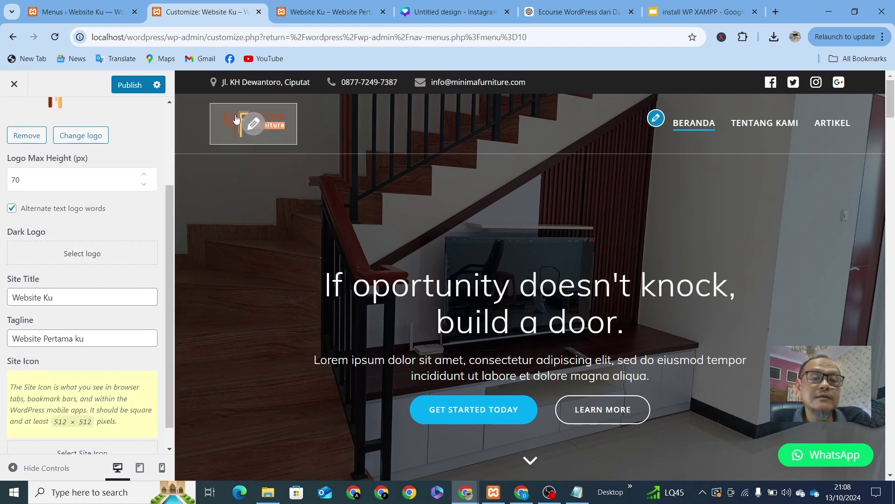
scroll(418, 199, "down", 3)
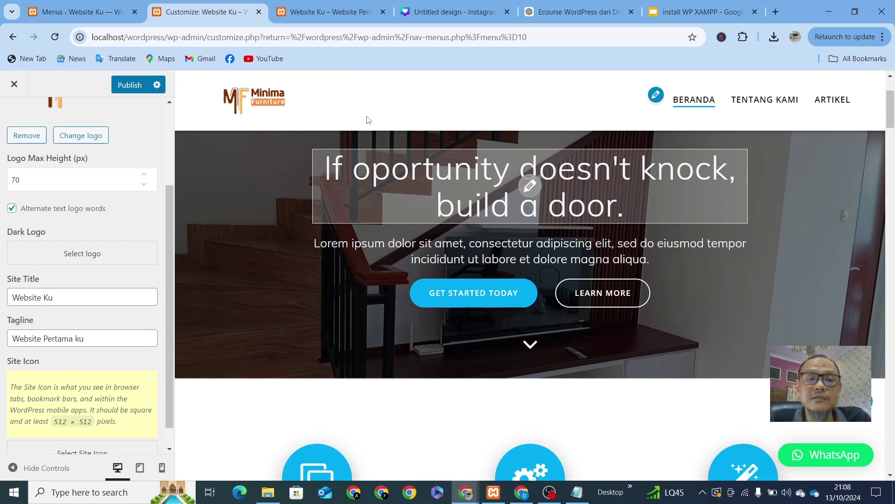
scroll(292, 212, "up", 1)
scroll(326, 196, "up", 2)
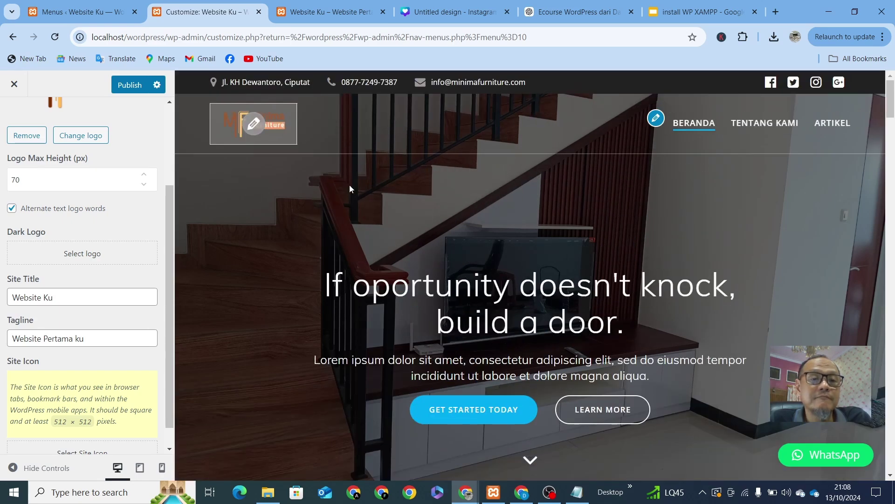
scroll(369, 210, "down", 5)
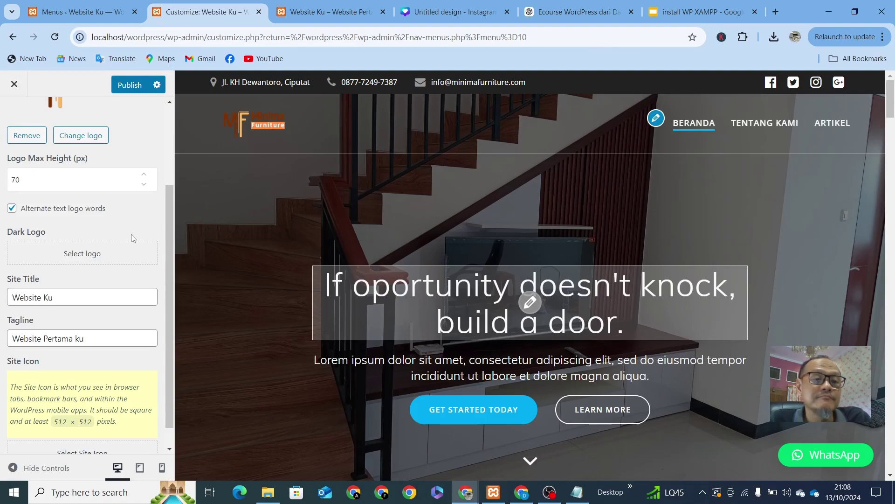
scroll(488, 225, "down", 5)
scroll(486, 226, "up", 5)
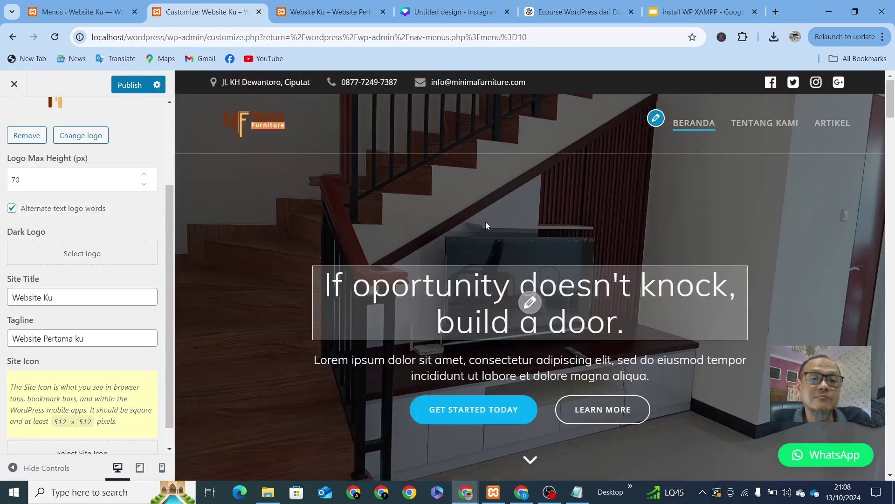
left_click(82, 253)
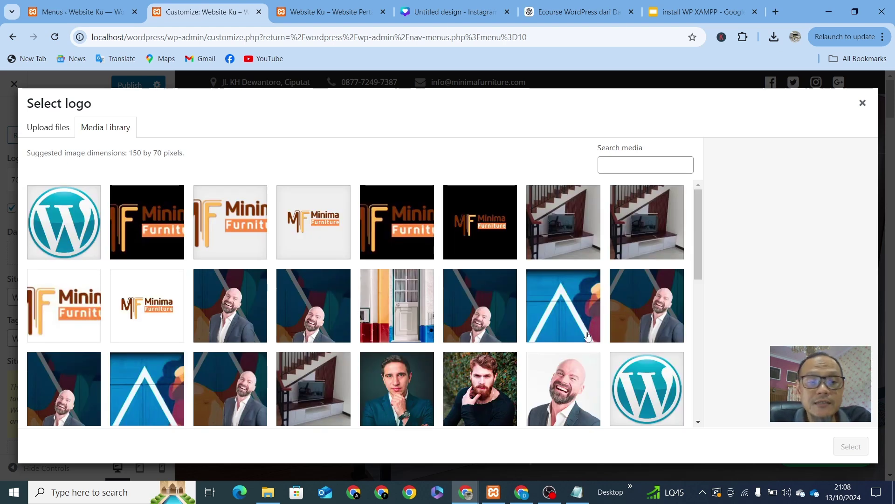
left_click(59, 226)
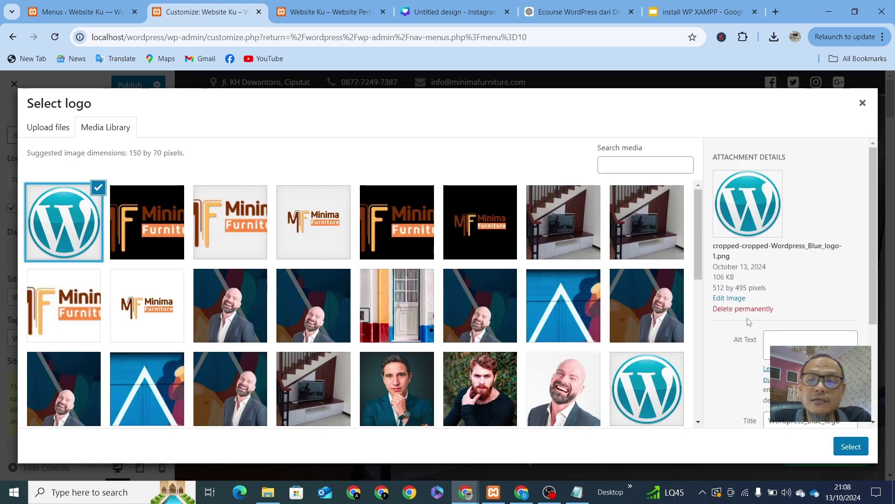
left_click(850, 447)
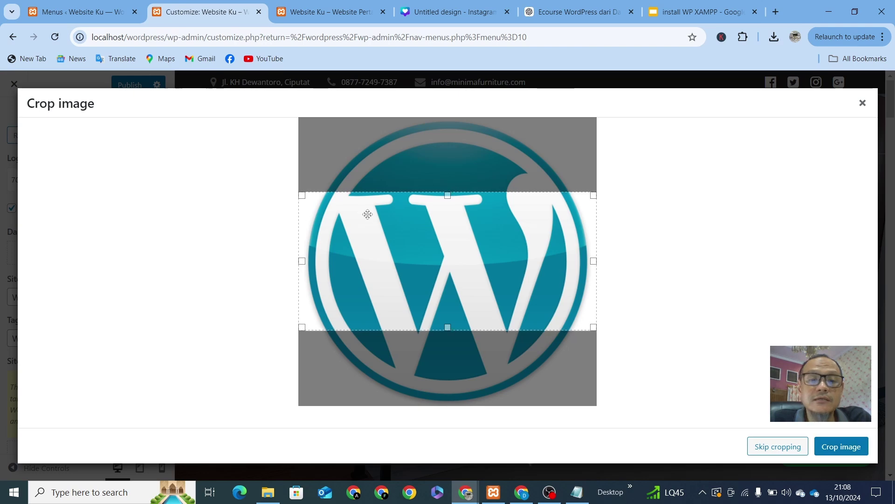
left_click_drag(447, 196, 451, 120)
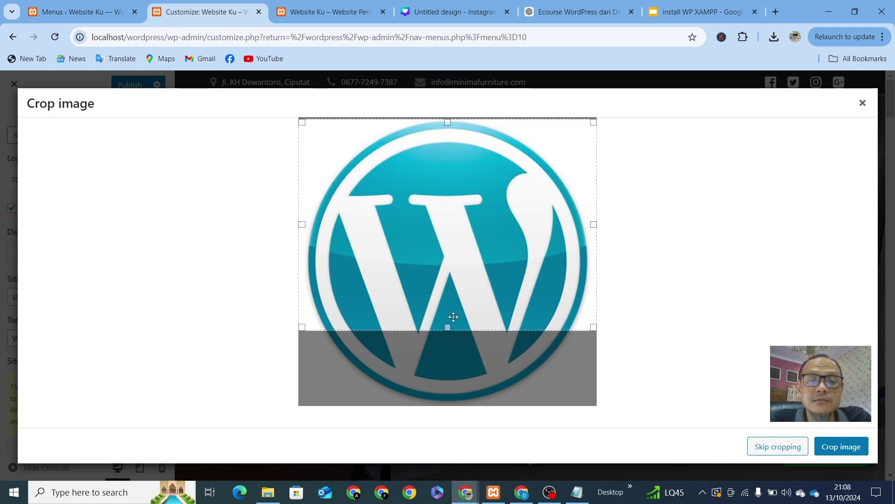
left_click_drag(448, 326, 437, 412)
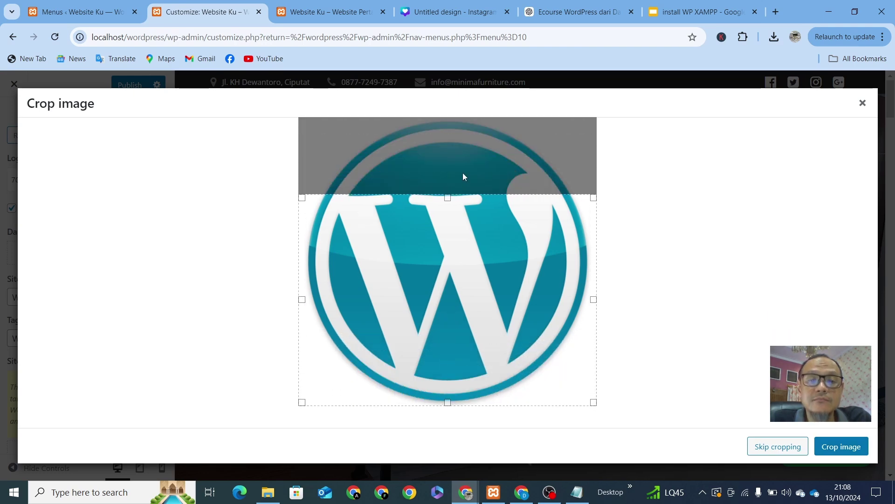
left_click_drag(448, 196, 453, 118)
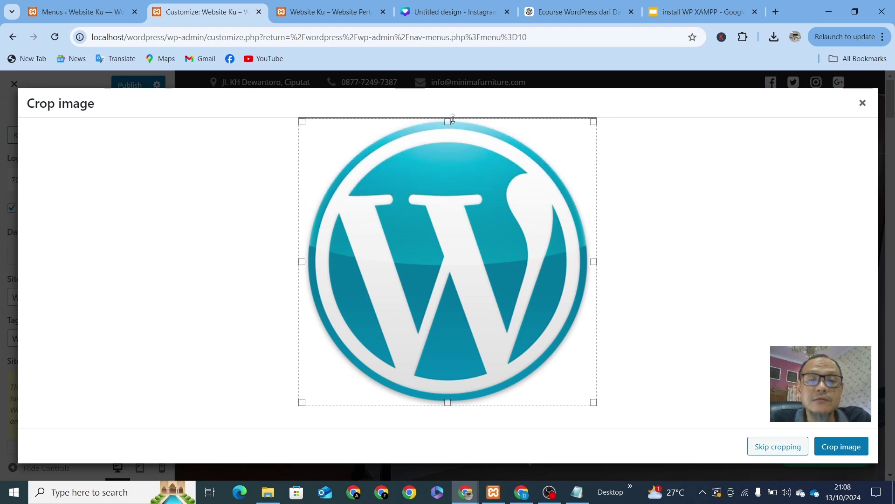
left_click(834, 452)
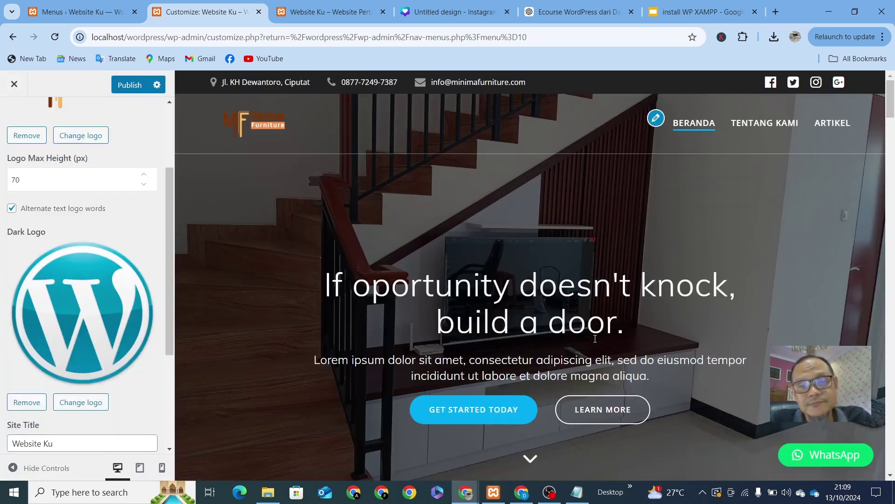
scroll(304, 218, "down", 3)
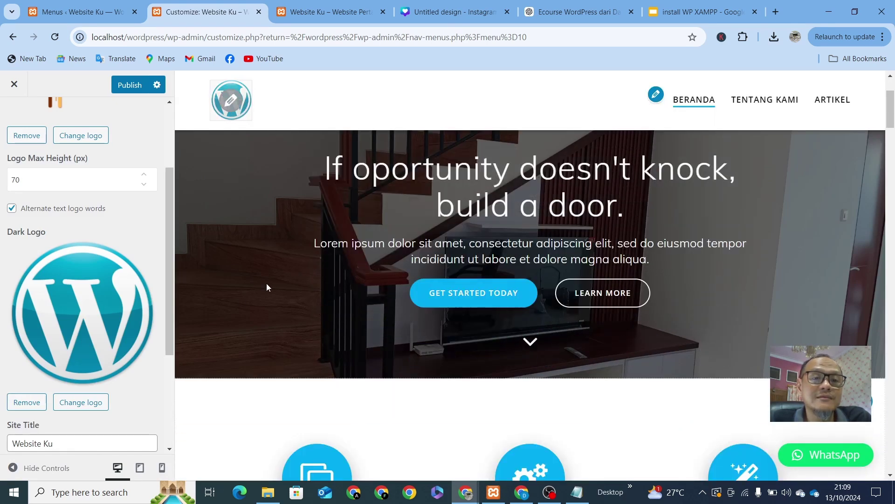
scroll(267, 283, "up", 3)
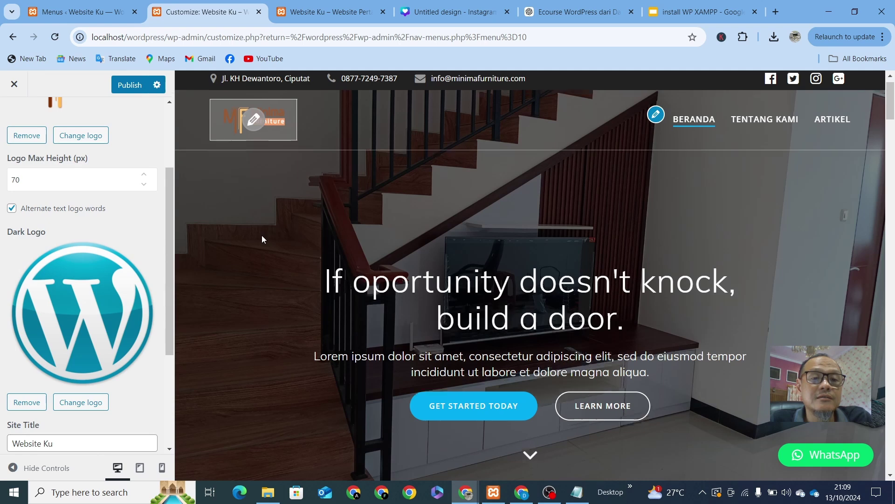
scroll(262, 235, "down", 3)
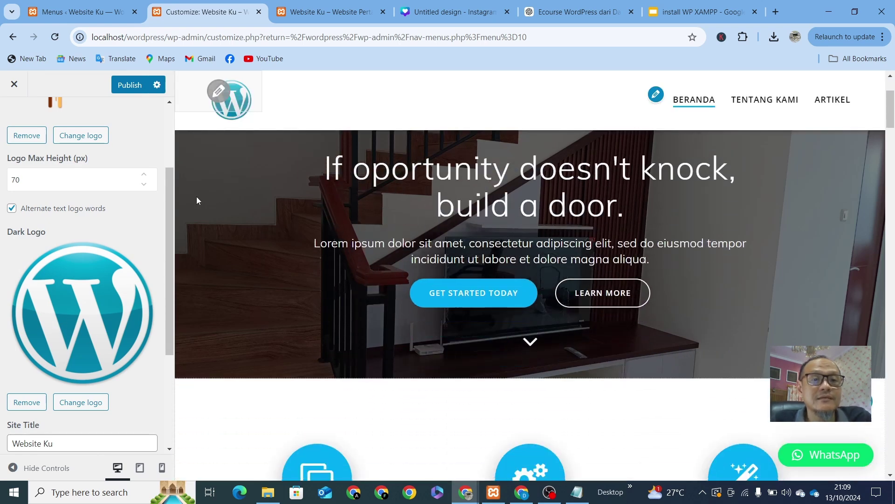
scroll(228, 282, "up", 3)
left_click(27, 402)
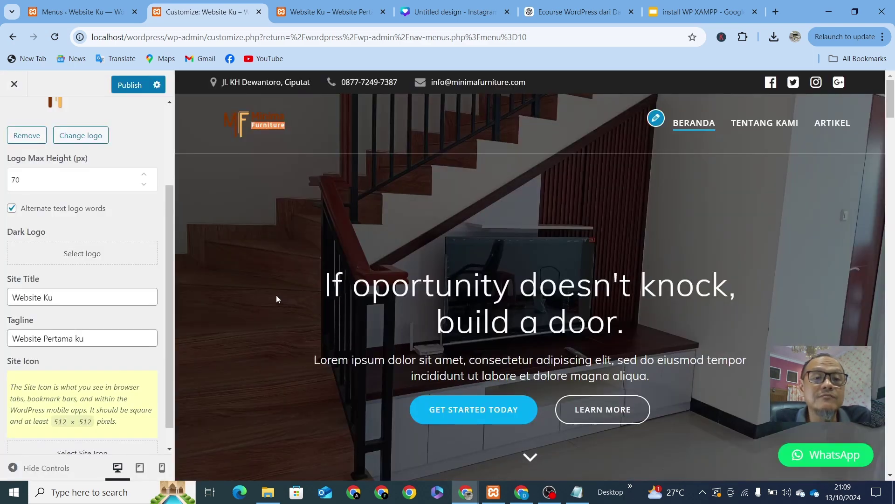
Step: Return from the general settings to the main Customizer sections list
scroll(277, 294, "down", 2)
scroll(276, 294, "up", 3)
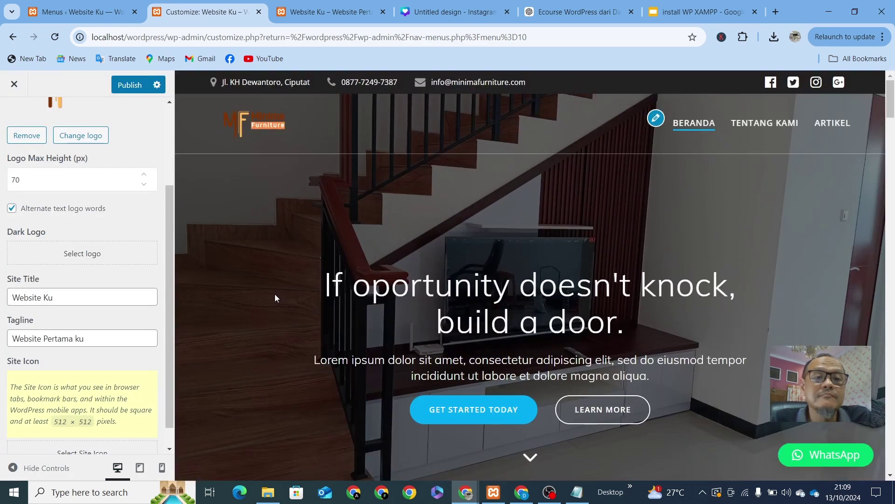
scroll(82, 219, "up", 3)
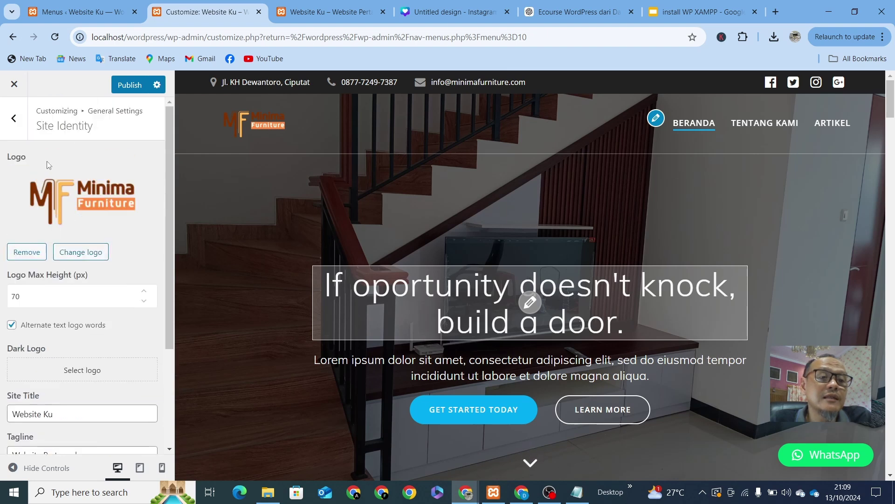
left_click(14, 123)
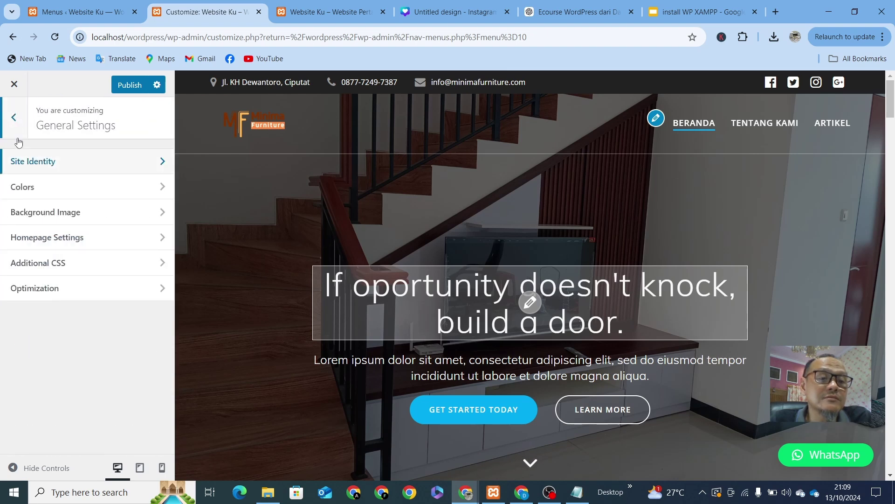
left_click(22, 133)
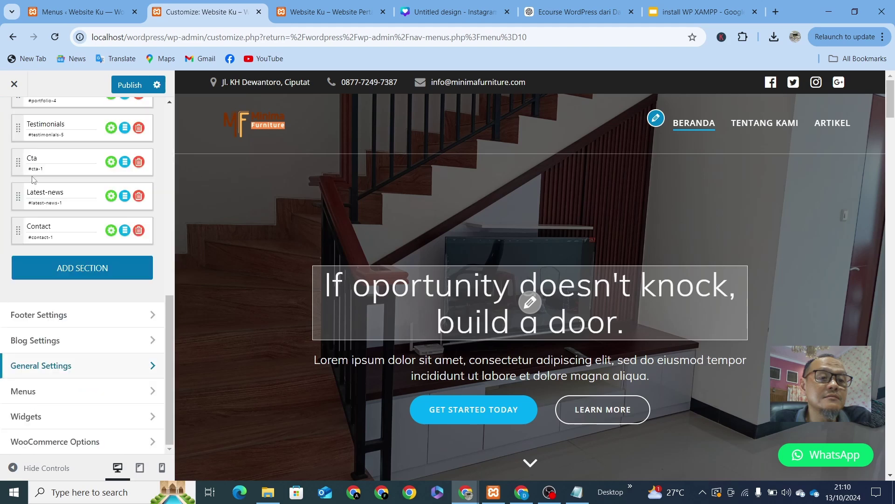
Step: Open Hero > Front Page Hero and expand the Background Type dropdown, currently Image
scroll(61, 186, "up", 10)
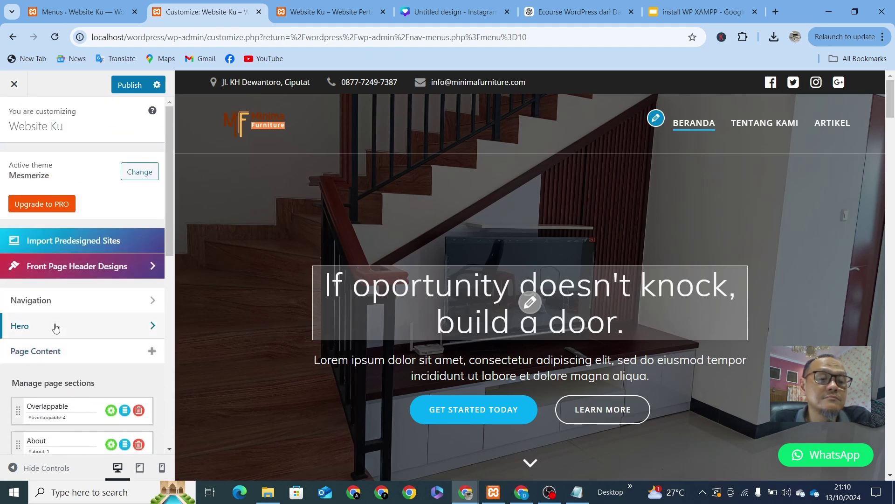
left_click(56, 328)
left_click(68, 162)
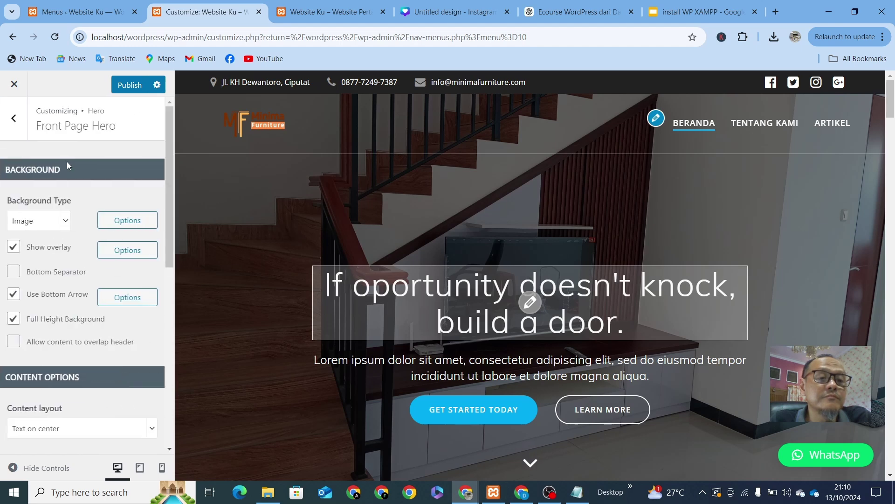
left_click(65, 223)
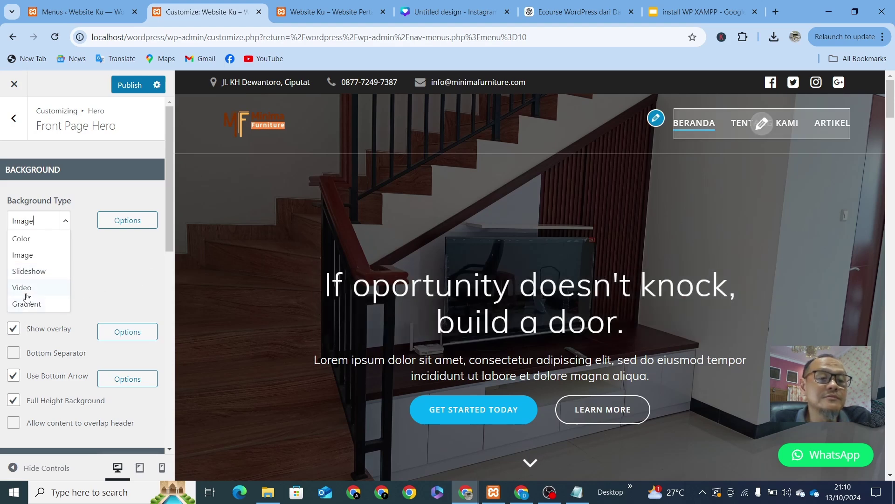
Step: Switch the Front Page Hero background type from Image to Video and show its Video Background Options
left_click(22, 288)
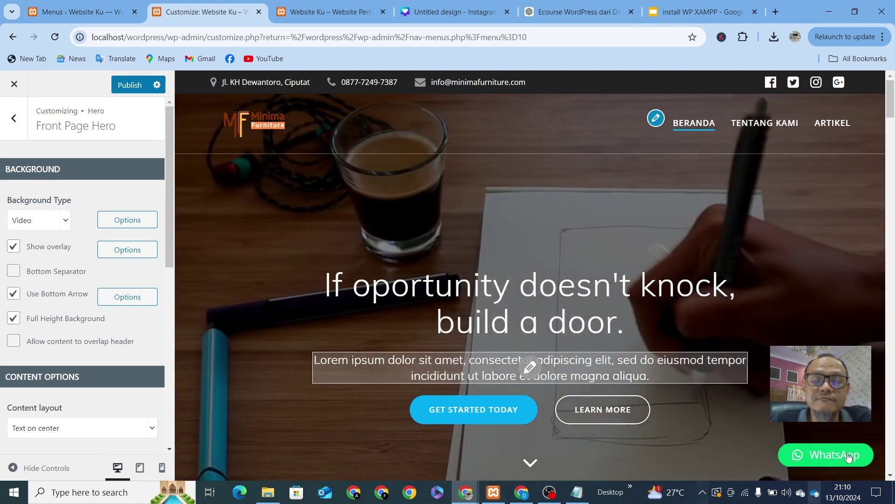
scroll(524, 294, "down", 4)
scroll(517, 292, "up", 5)
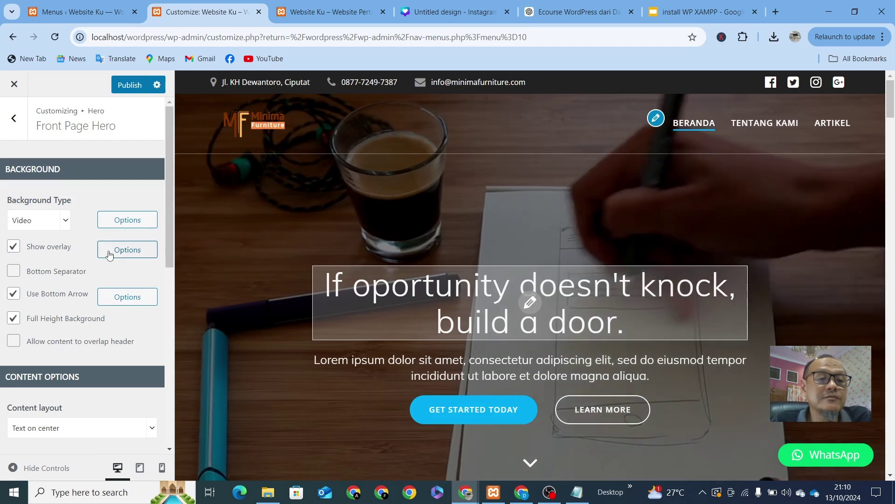
left_click(146, 222)
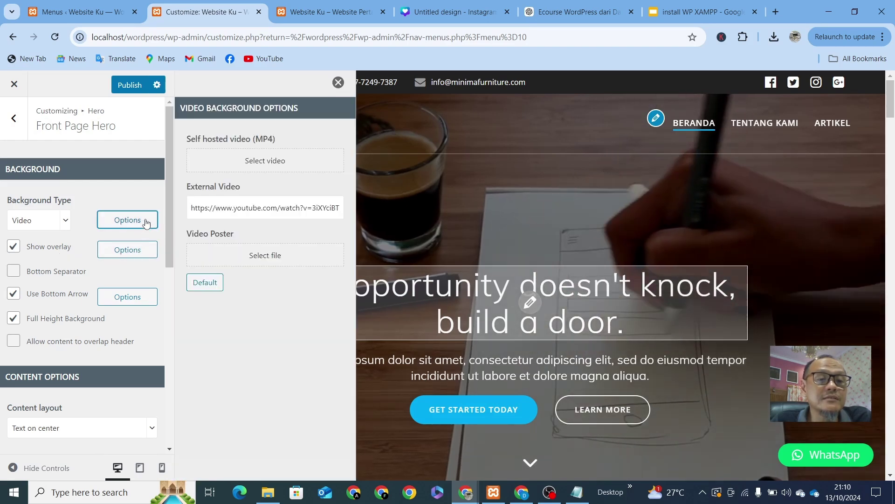
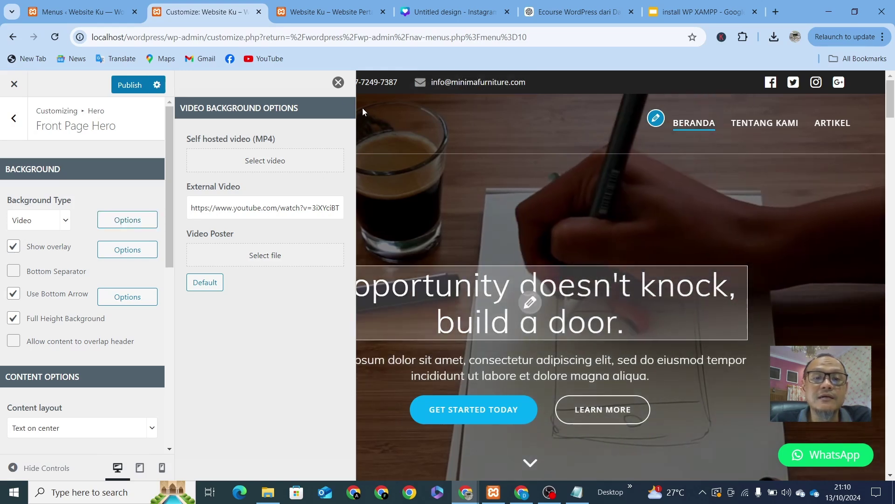
Step: Reopen the hero's video background options to review them, then close that panel
key("Escape")
scroll(663, 326, "down", 5)
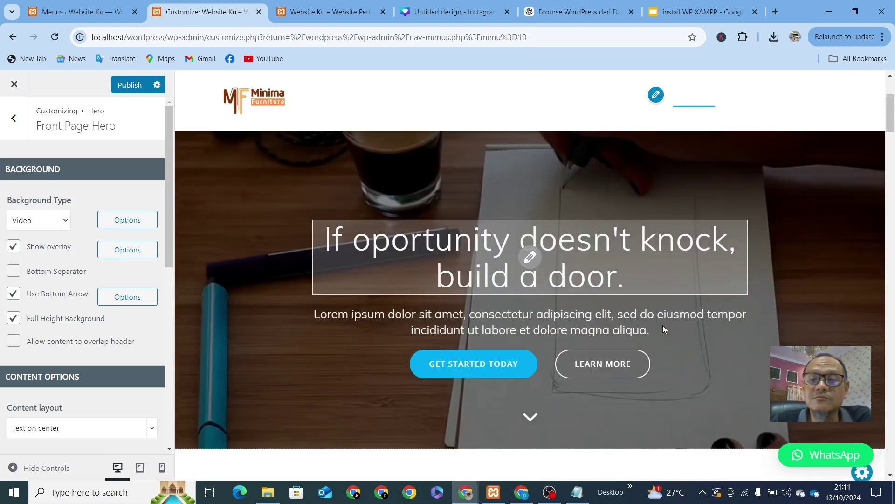
scroll(662, 329, "up", 5)
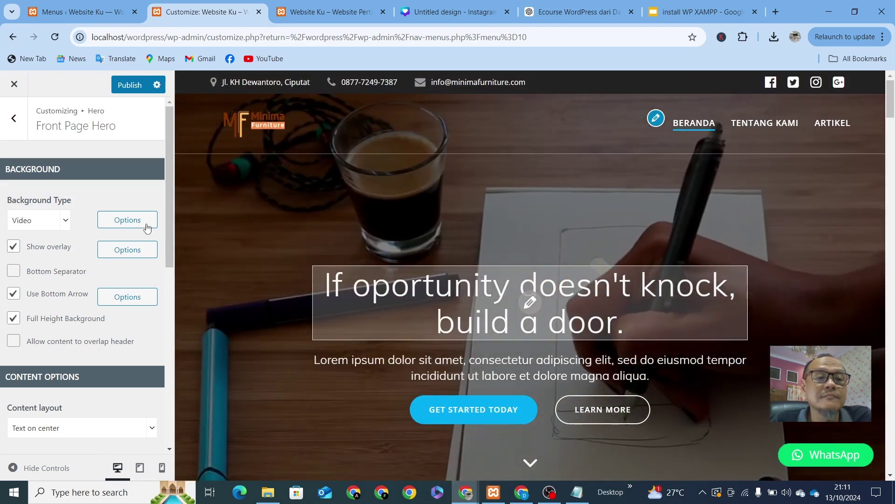
left_click(137, 225)
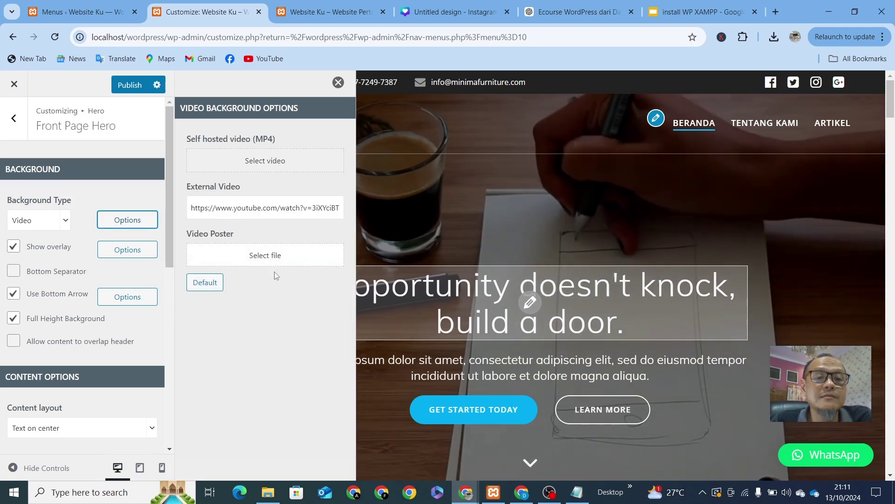
left_click(339, 82)
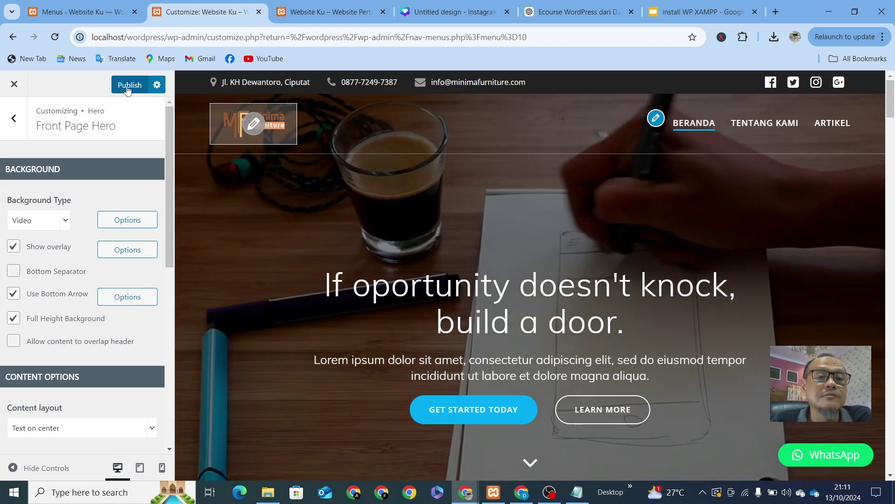
Step: Publish the video hero background and reload the live front page to check it
left_click(125, 89)
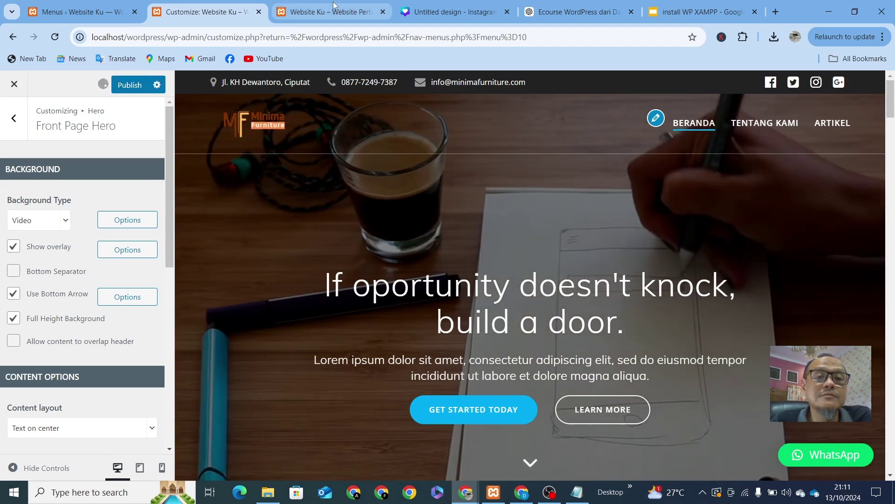
left_click(334, 13)
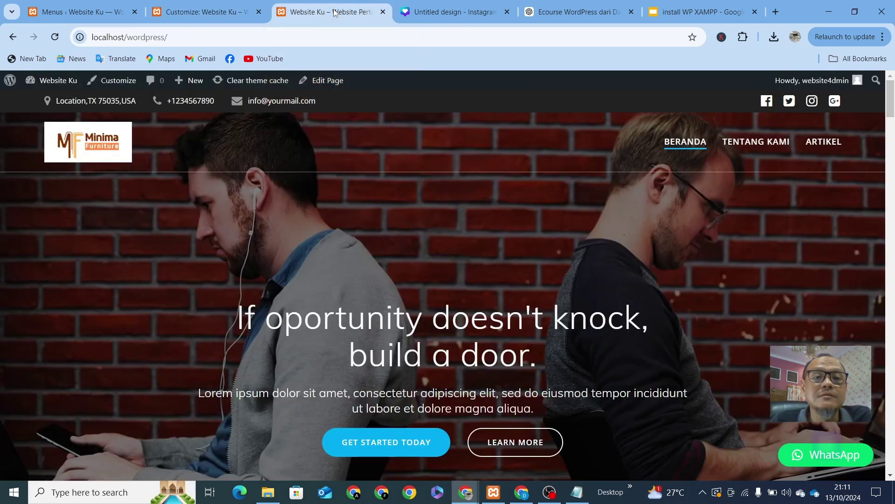
left_click(201, 35)
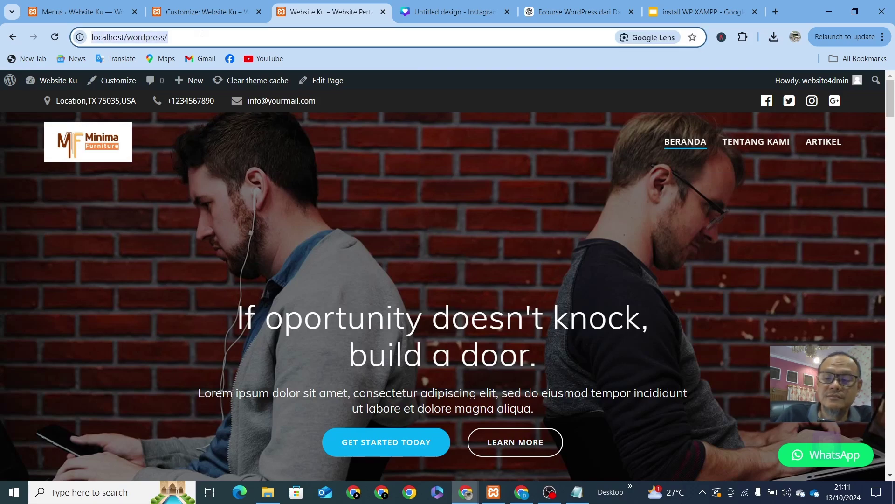
key("Return")
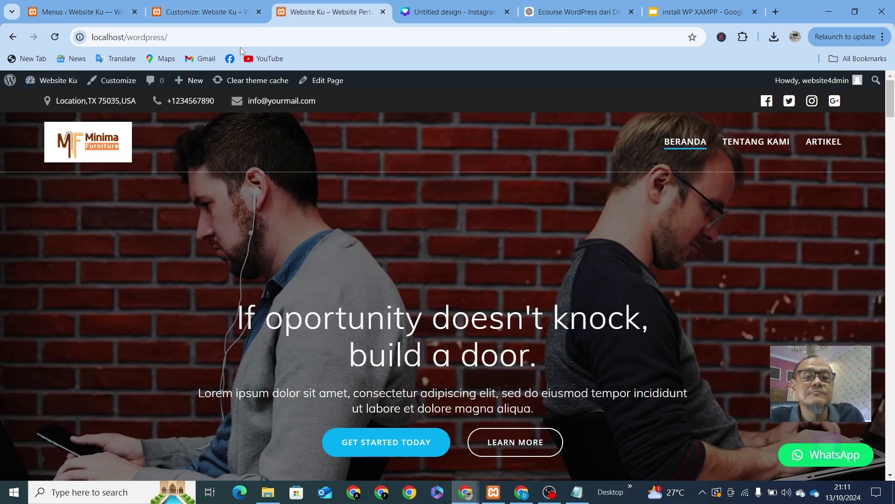
left_click(202, 16)
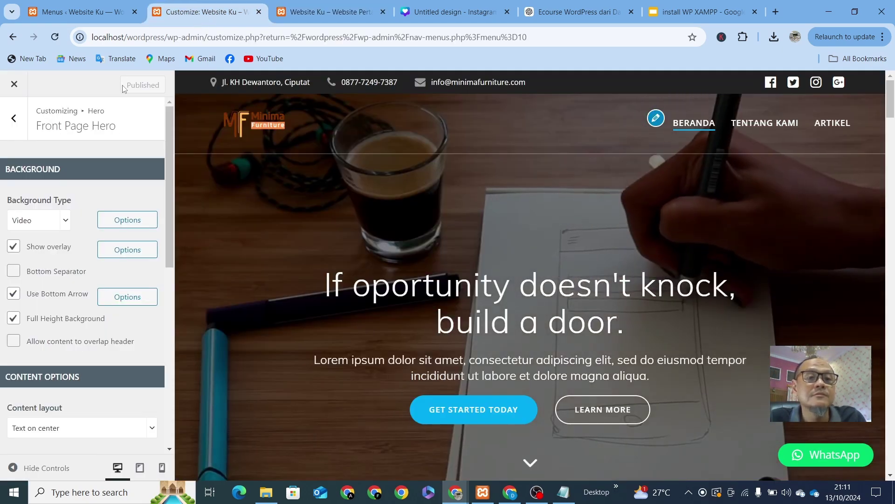
Step: Reload the live front page again and scroll through the playing video hero
left_click(324, 15)
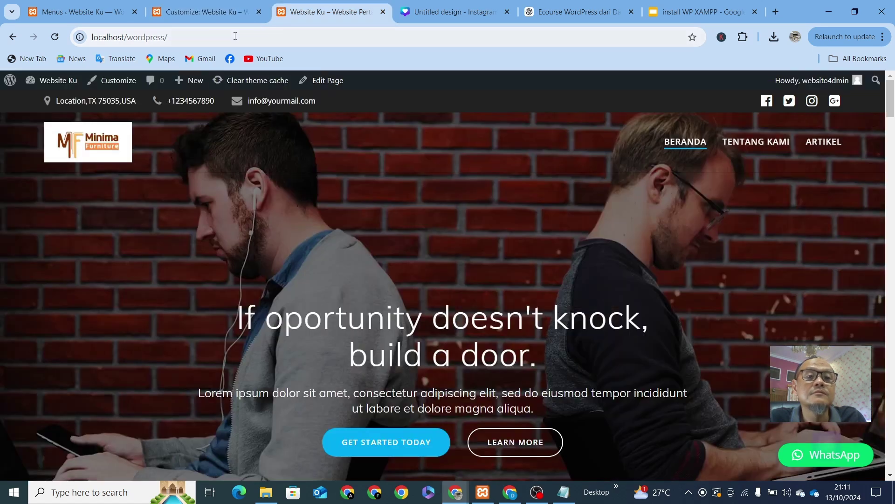
left_click(235, 36)
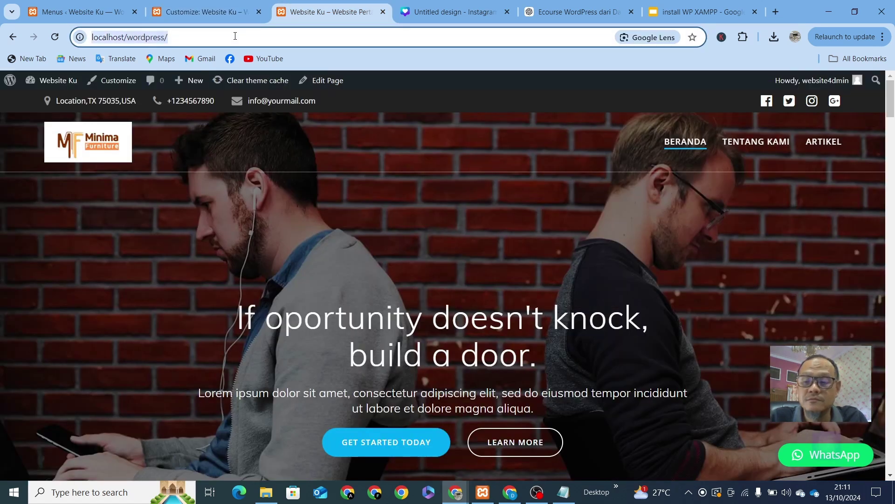
key("Return")
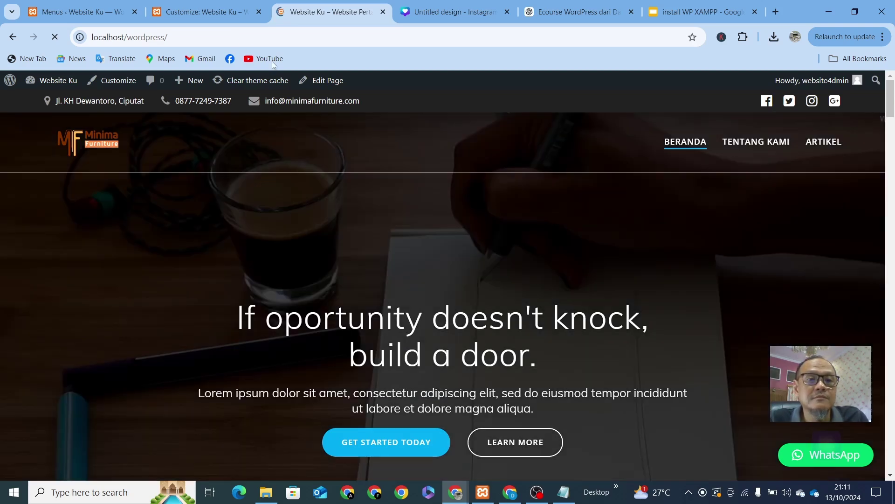
scroll(704, 268, "down", 3)
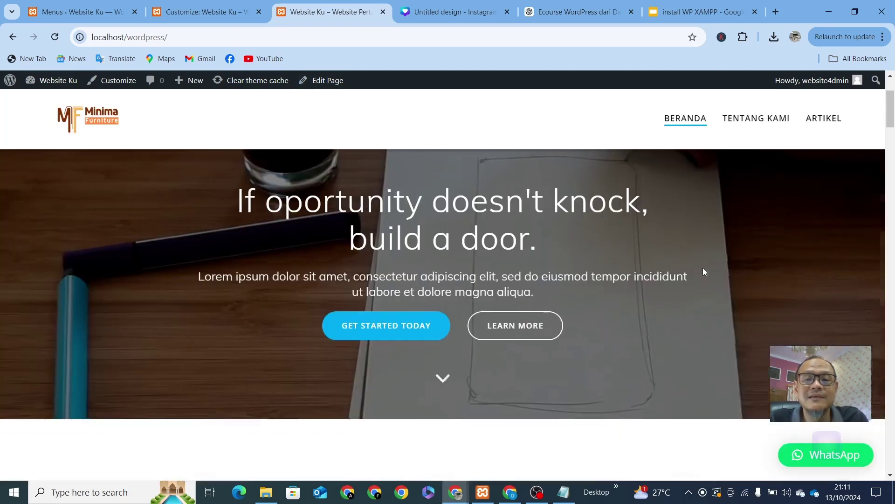
scroll(704, 268, "up", 4)
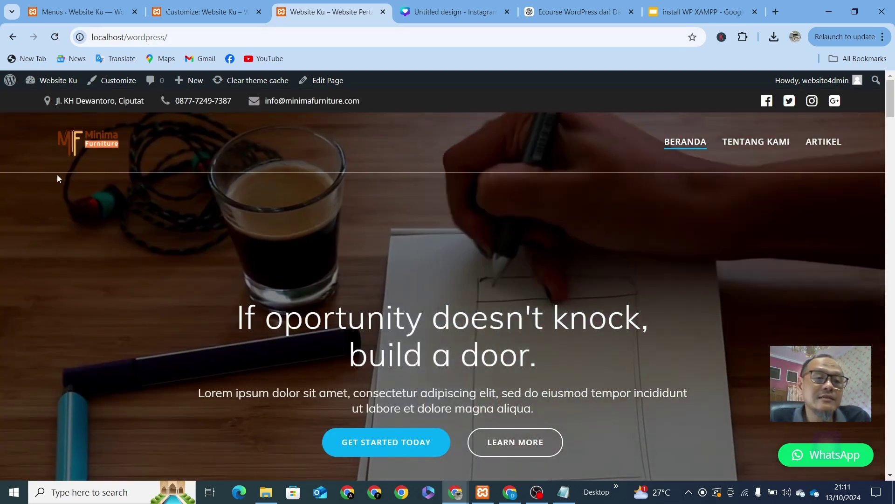
scroll(460, 222, "down", 1)
scroll(459, 222, "down", 4)
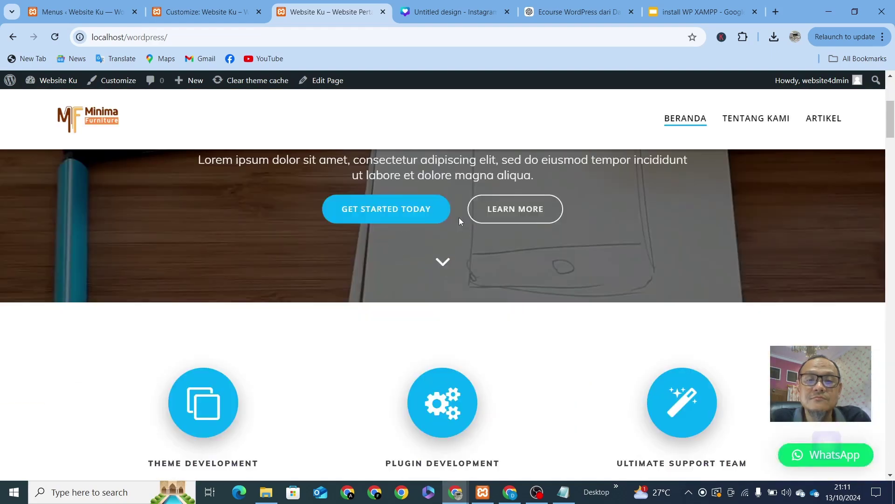
scroll(459, 217, "up", 5)
left_click(198, 7)
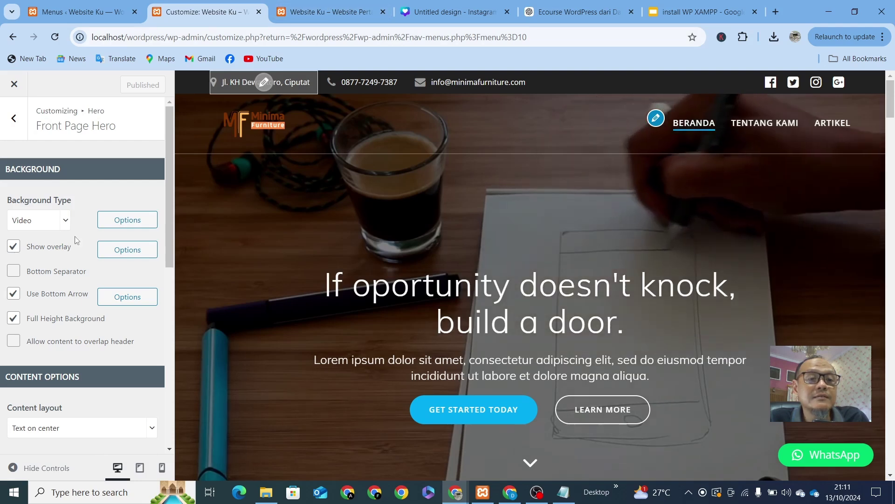
Step: Change the Front Page Hero background type from Video to Slideshow
left_click(62, 223)
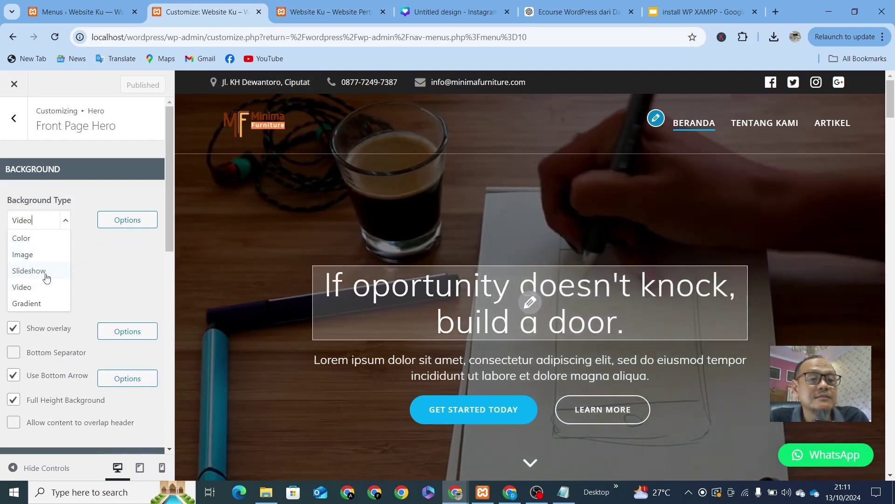
left_click(24, 272)
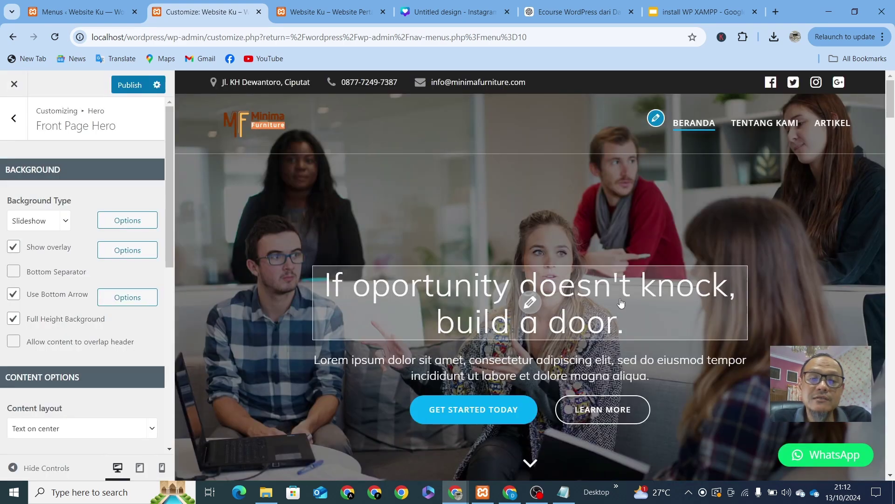
left_click(535, 302)
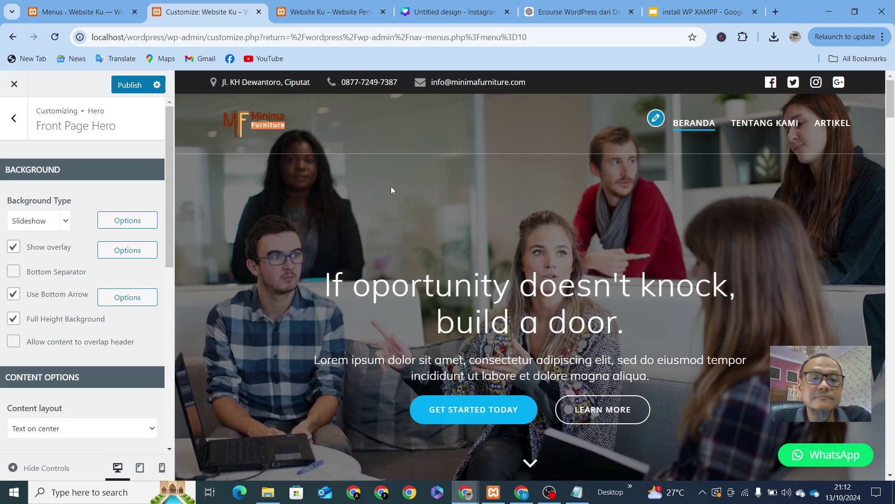
Step: Remove the default photos from the first and second slideshow images
left_click(126, 220)
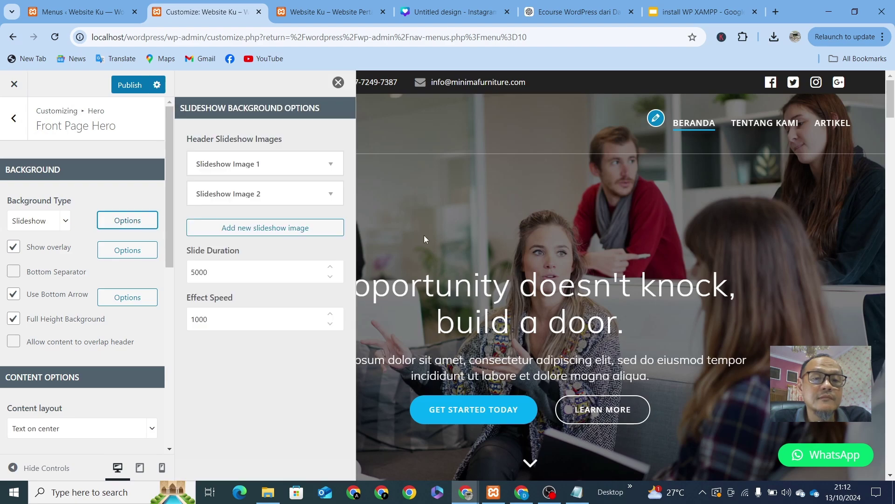
left_click(329, 163)
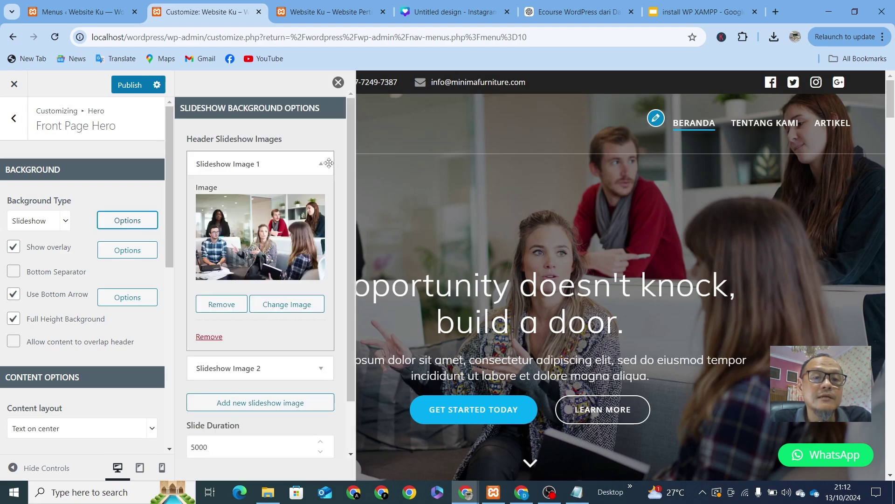
left_click(215, 304)
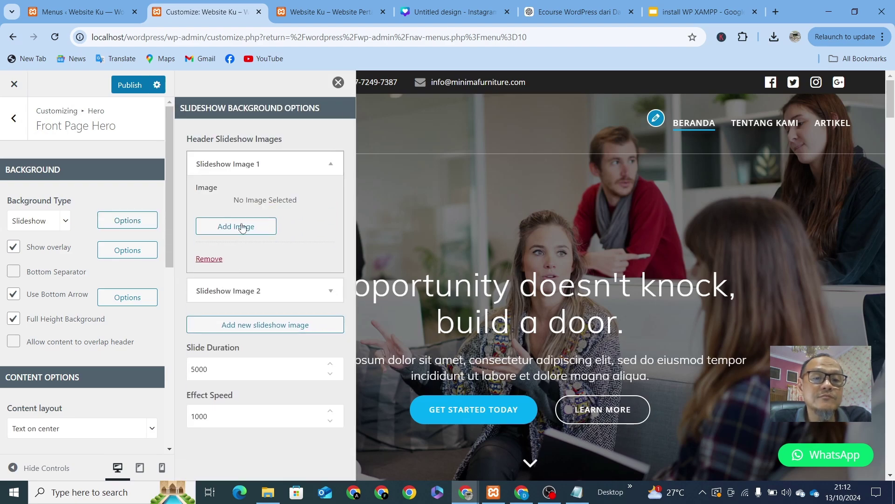
left_click(240, 227)
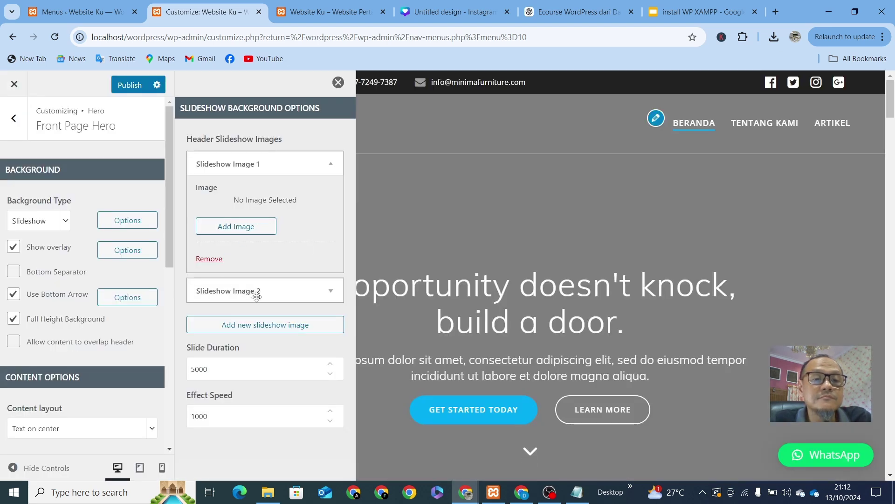
left_click(331, 293)
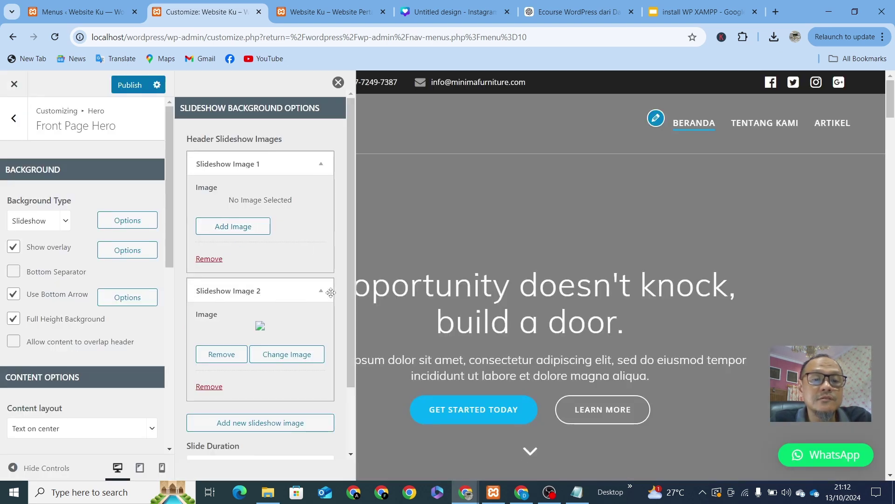
left_click(217, 356)
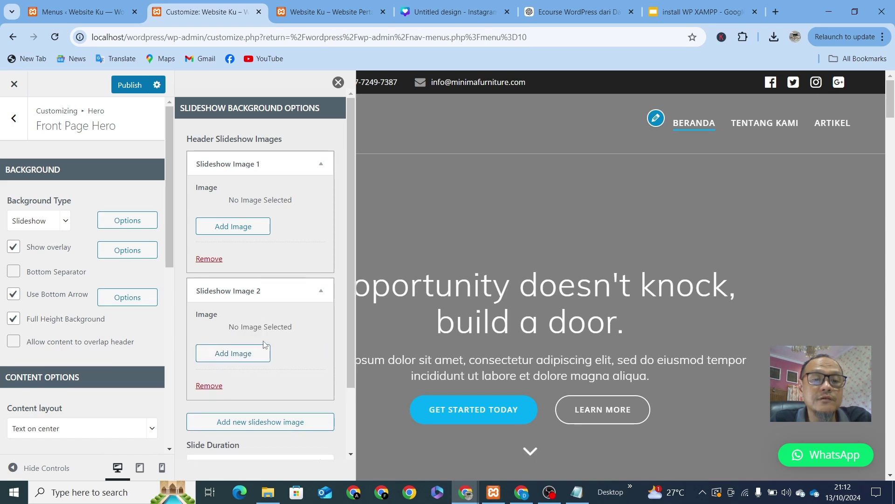
Step: Set the staircase photo with the TV cabinet as the first slideshow image
left_click(224, 232)
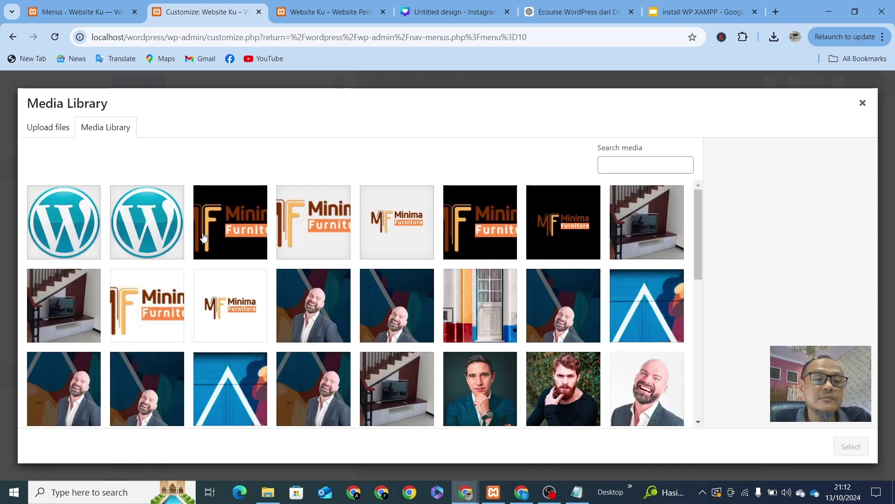
scroll(442, 343, "down", 5)
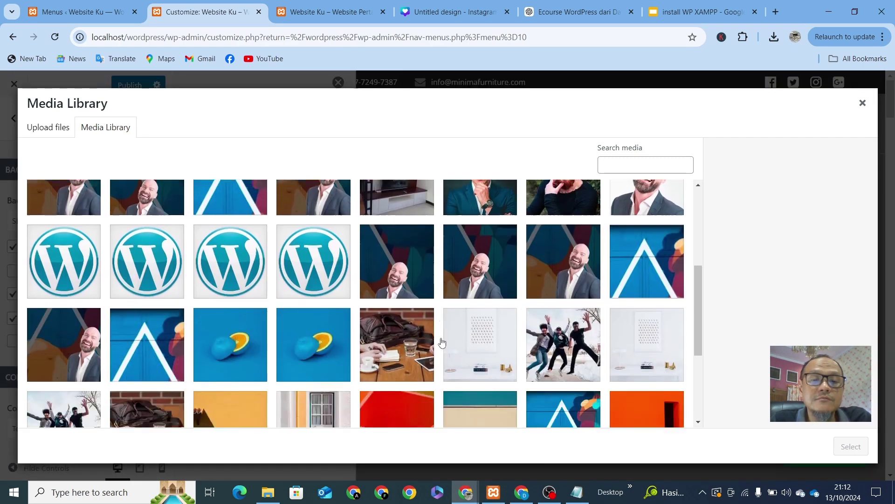
scroll(442, 342, "down", 2)
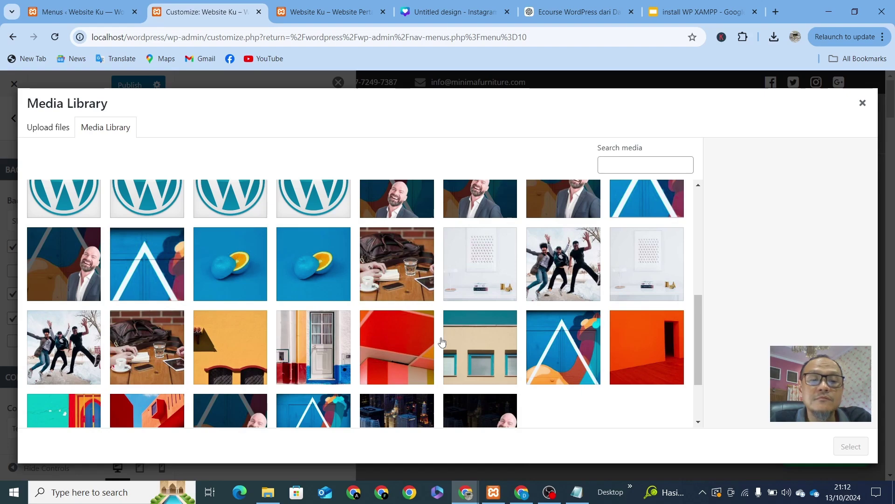
scroll(442, 343, "up", 5)
scroll(308, 284, "up", 2)
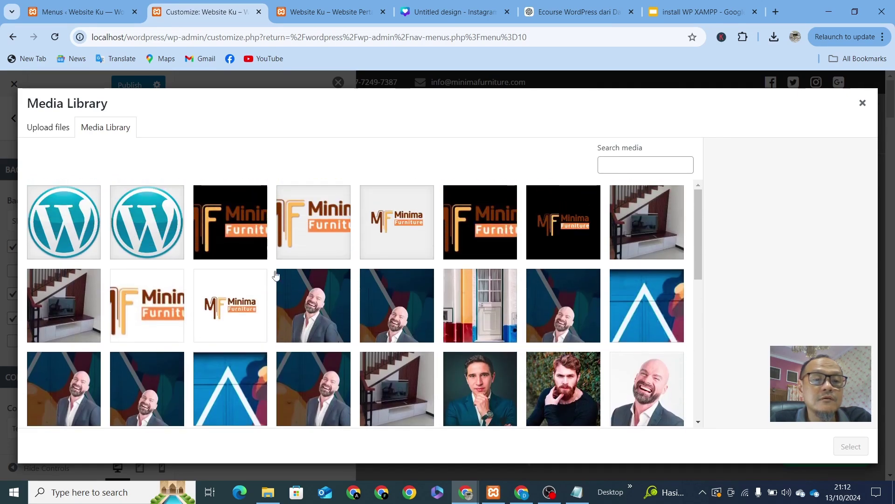
left_click(68, 305)
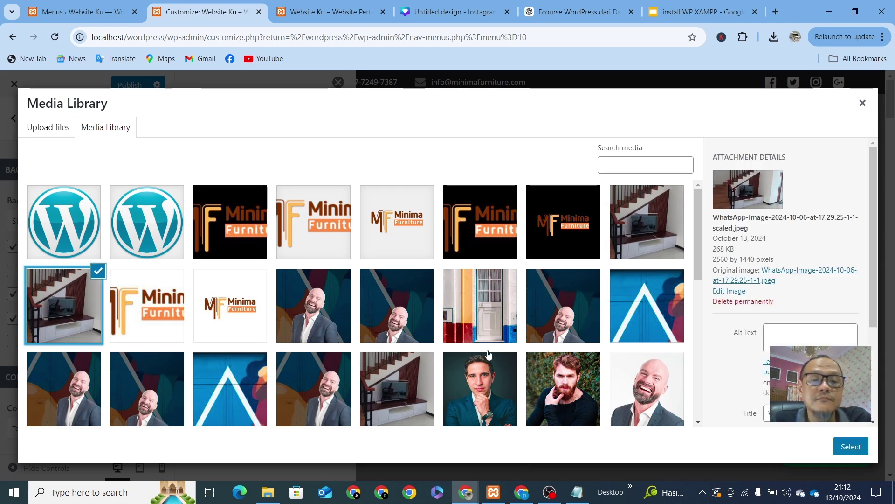
left_click(850, 447)
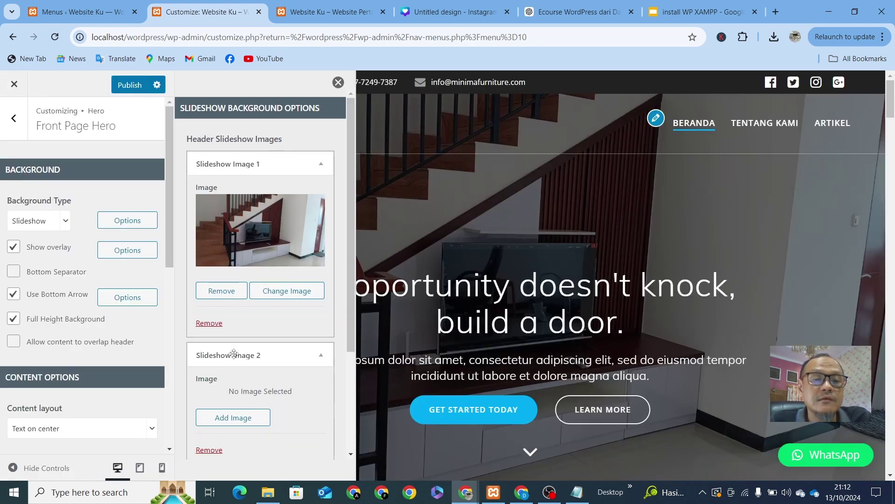
scroll(239, 373, "down", 3)
Step: Upload the kitchen JPEG from the computer and use it as Slideshow Image 2
left_click(245, 306)
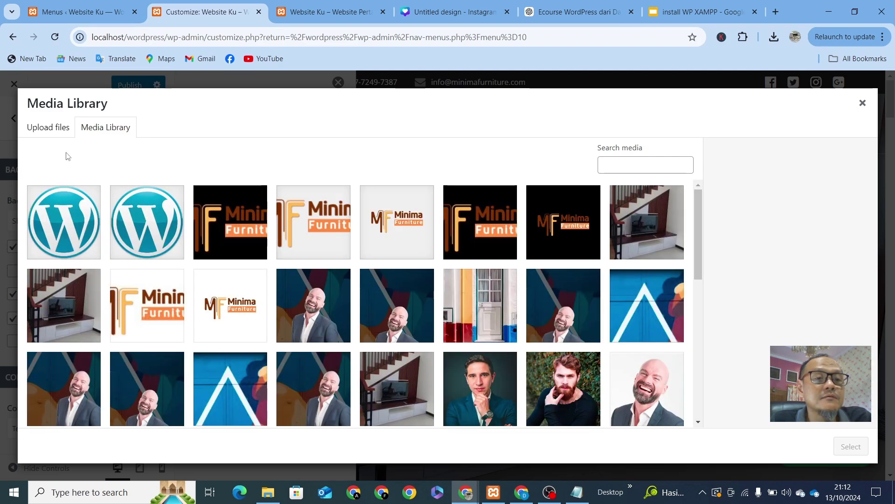
left_click(51, 128)
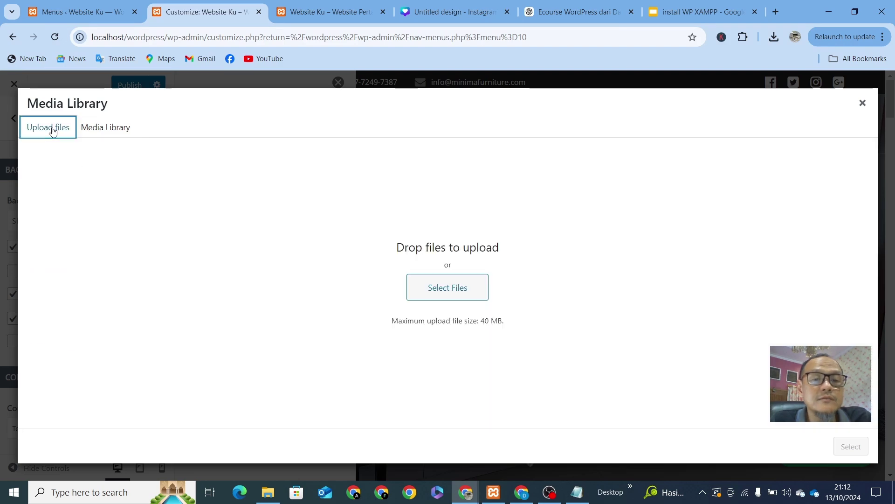
left_click(448, 292)
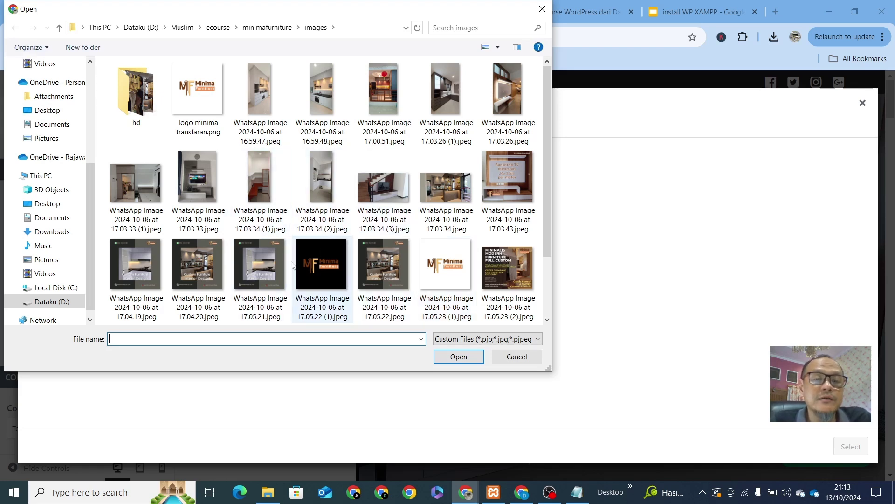
left_click(451, 194)
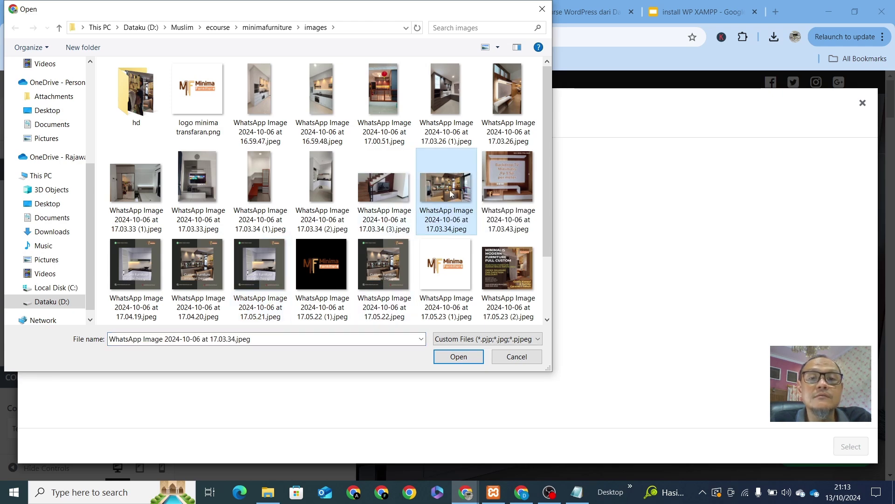
left_click(459, 358)
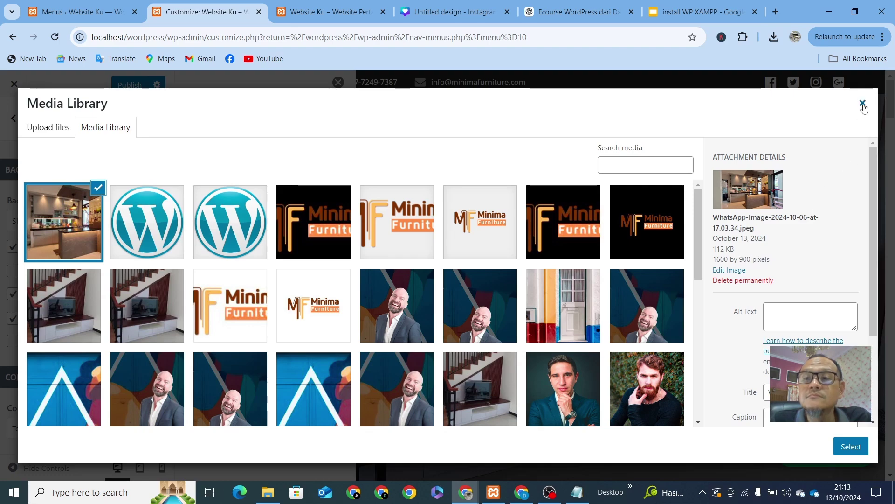
left_click(860, 447)
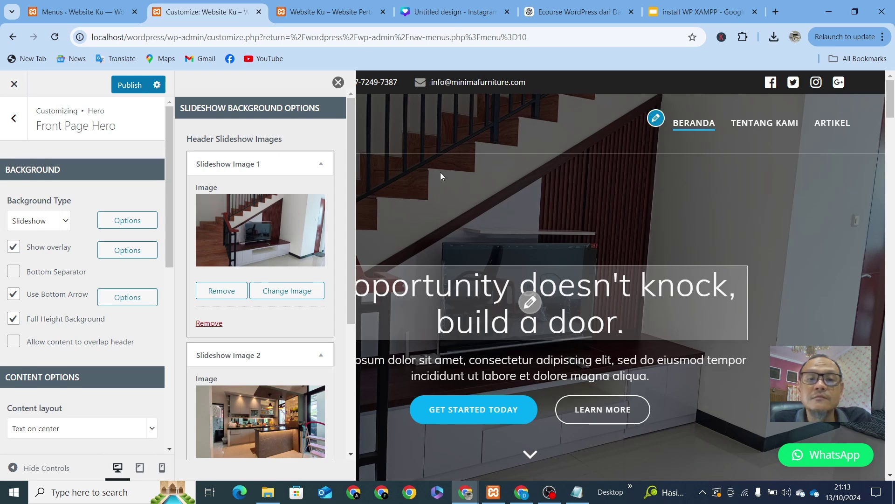
Step: Change the slideshow Slide Duration from 5000 to 3000
left_click(339, 83)
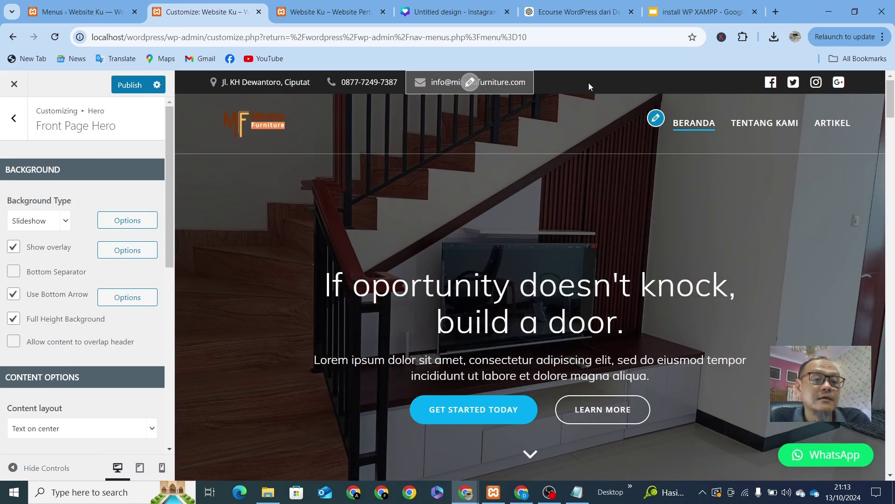
left_click(129, 227)
scroll(266, 363, "down", 4)
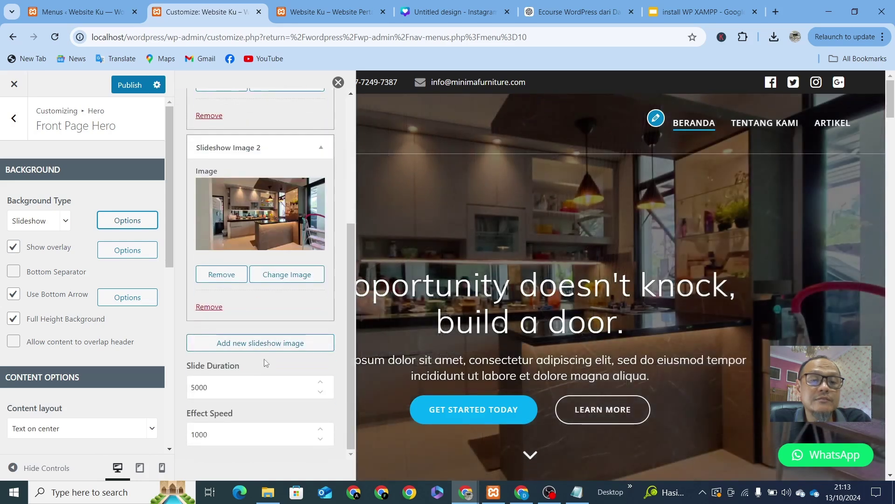
double_click(237, 385)
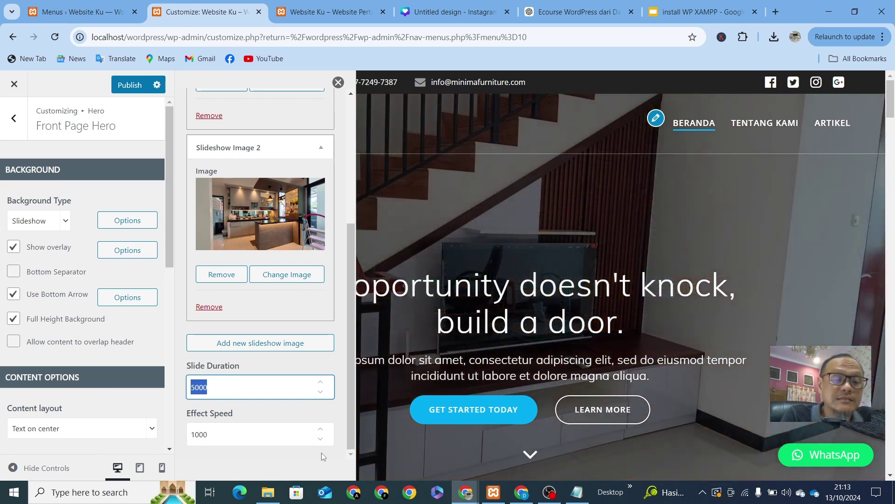
type("1")
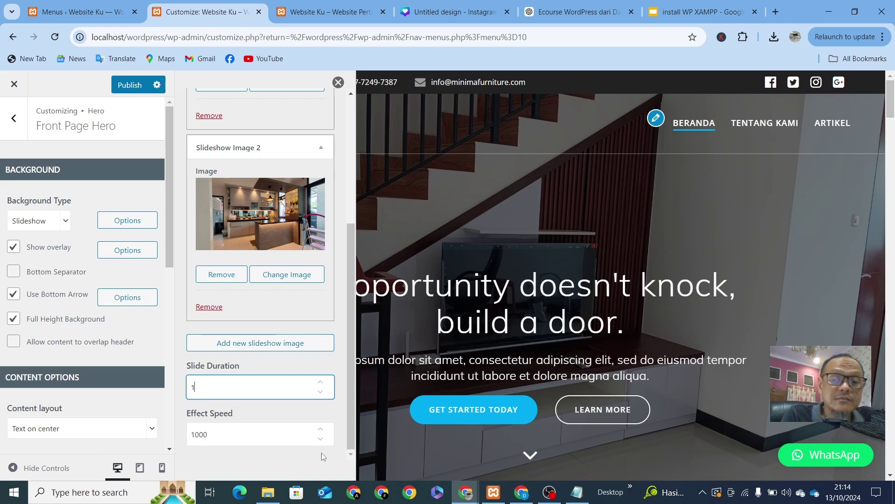
key("BackSpace")
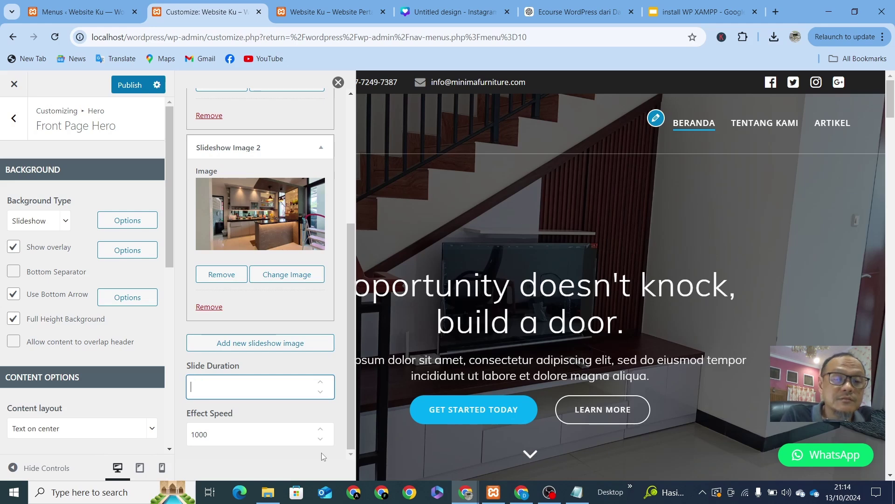
type("30")
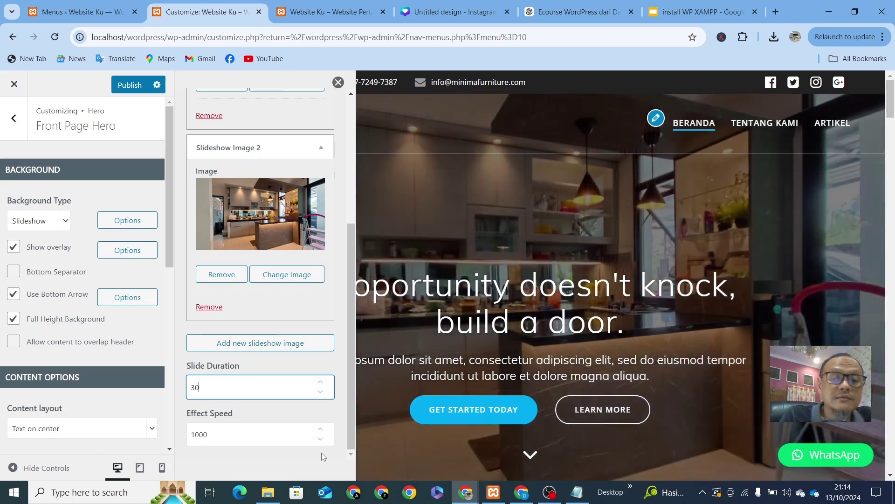
type("000")
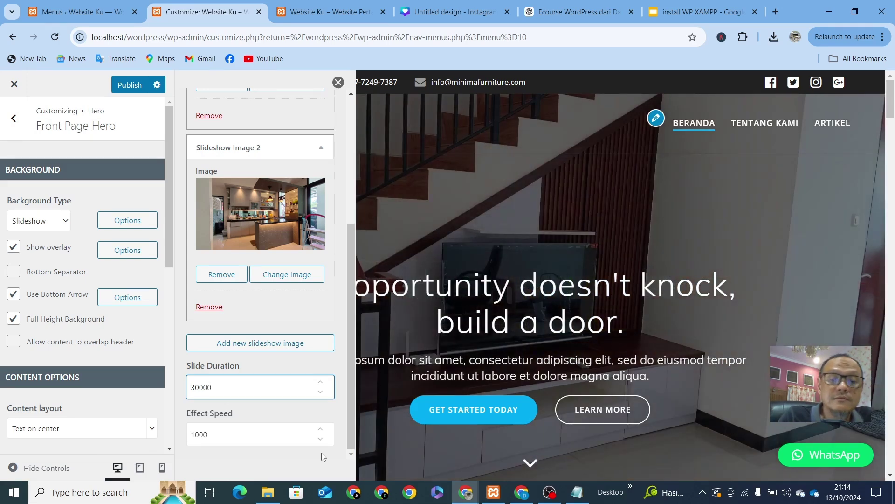
key("BackSpace")
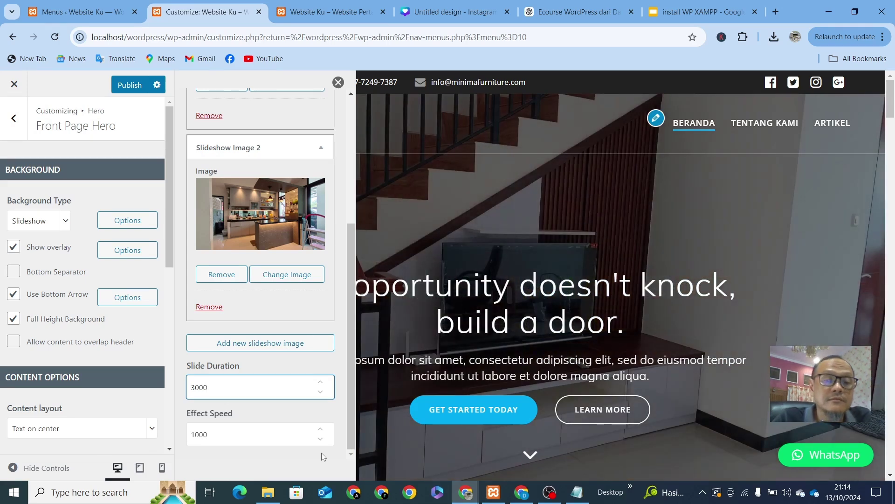
Step: Change the slideshow Effect Speed from 1000 to 3000
scroll(250, 425, "up", 1)
scroll(250, 426, "down", 1)
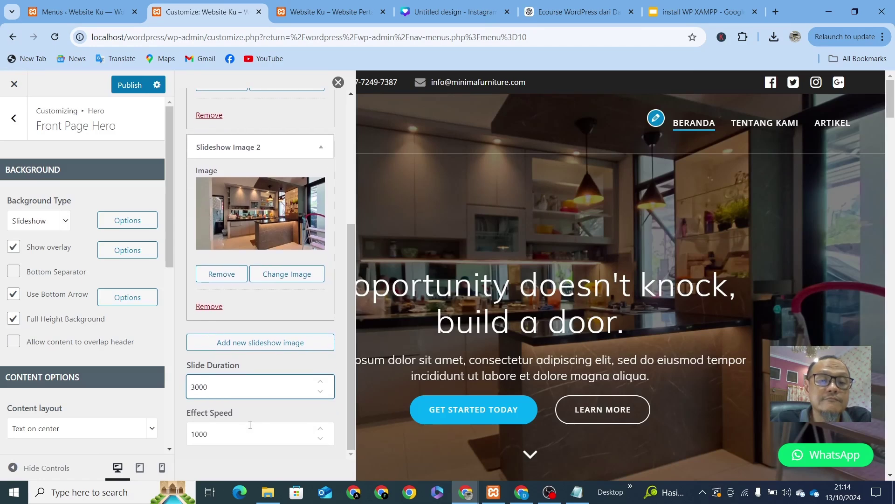
left_click(231, 437)
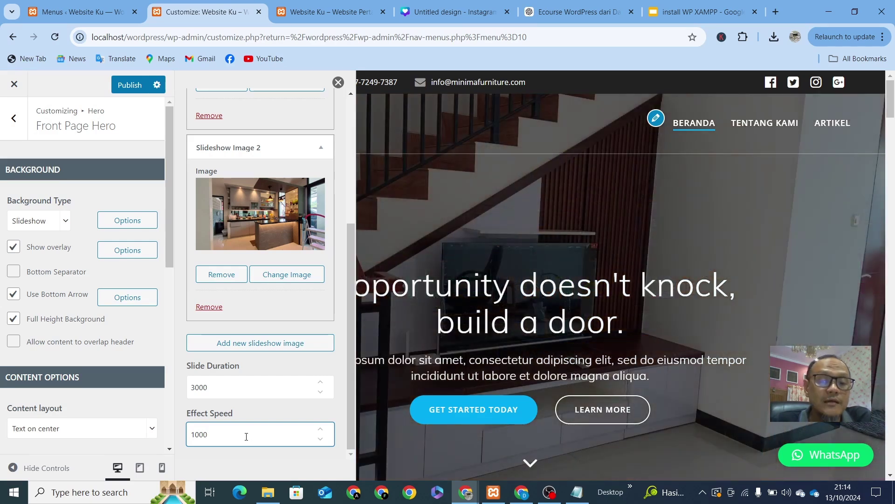
left_click_drag(246, 436, 178, 437)
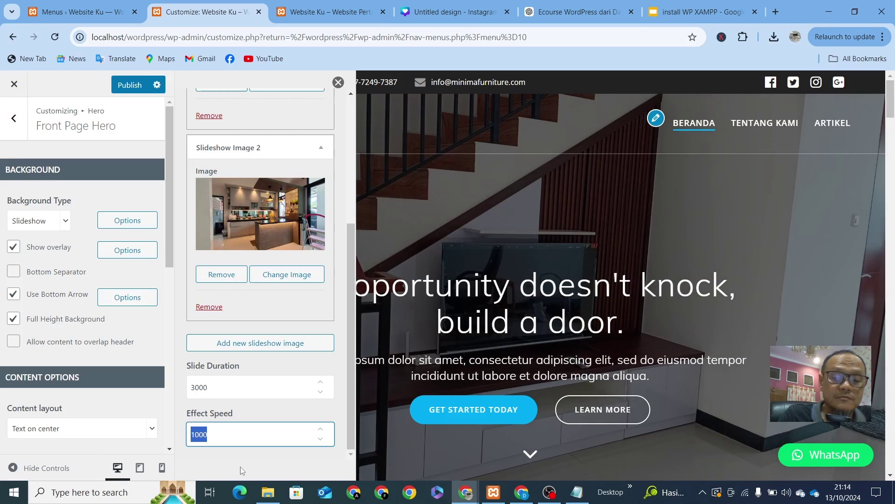
type("3000")
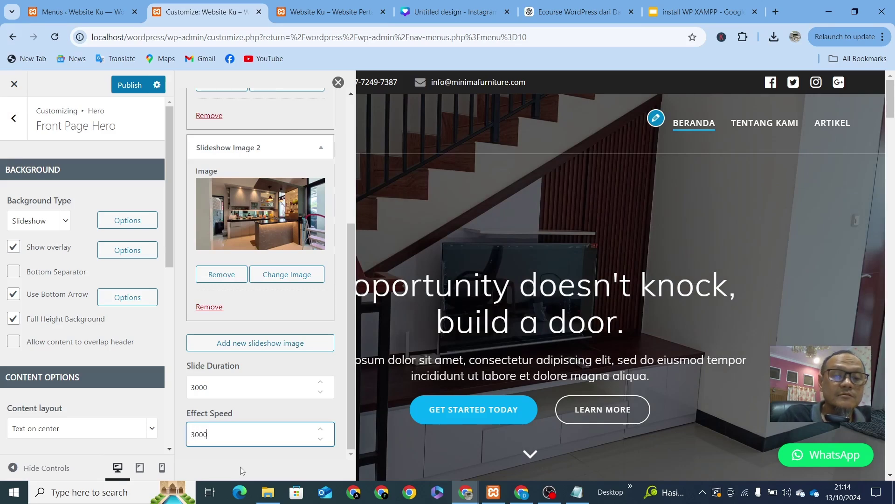
left_click(239, 466)
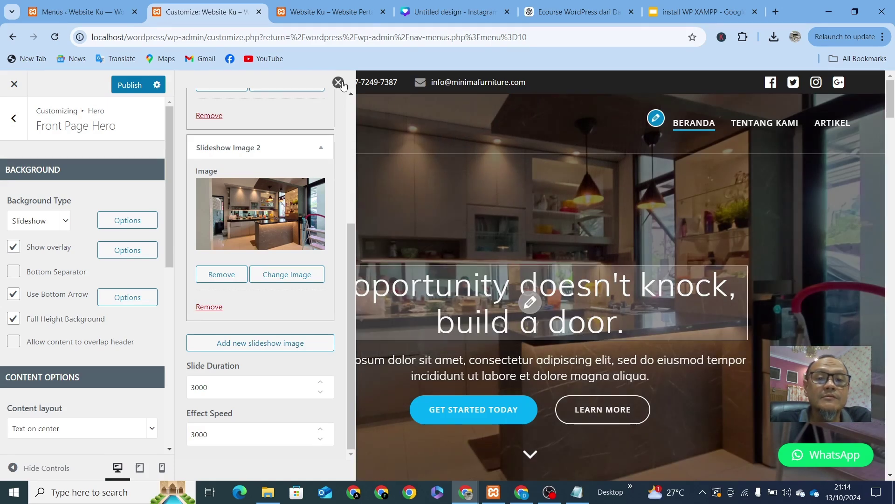
left_click(338, 83)
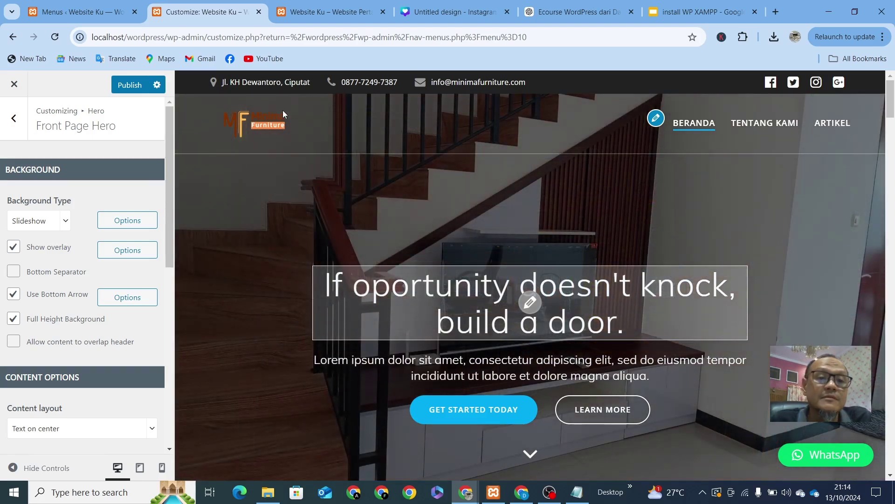
Step: Add a Slideshow Image 3 slot, remove its default photo, and start choosing a replacement
left_click(128, 224)
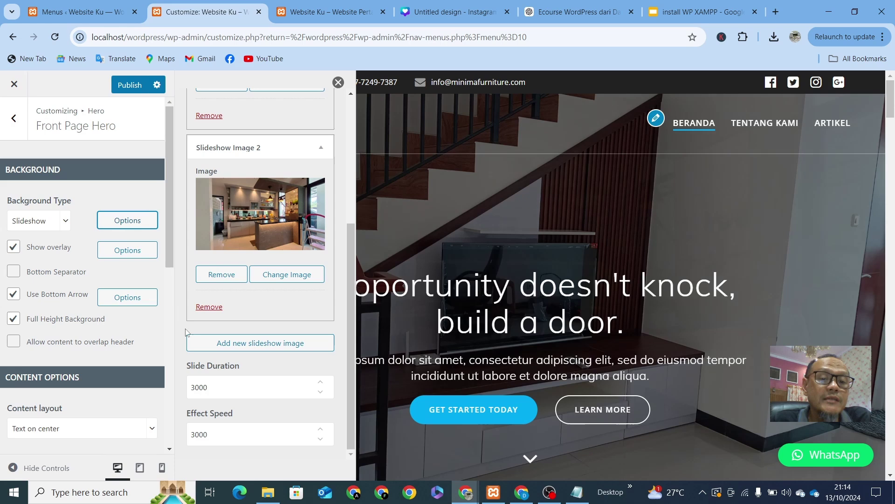
left_click(229, 342)
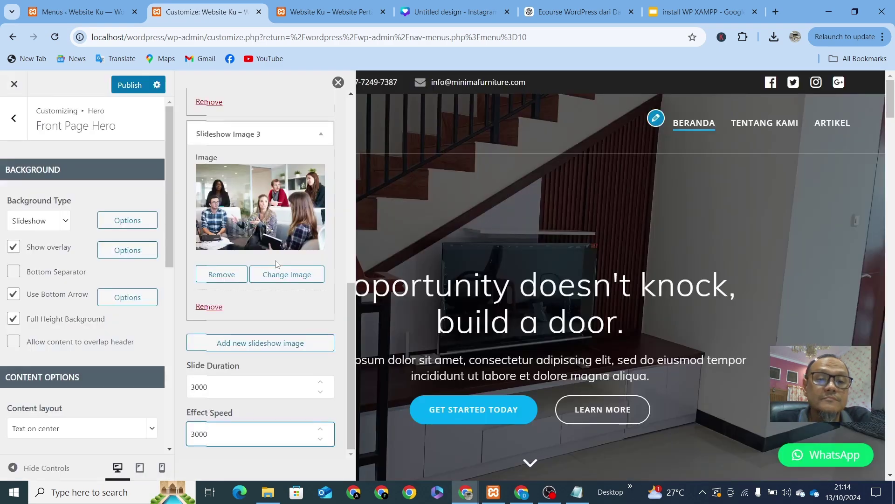
left_click(234, 274)
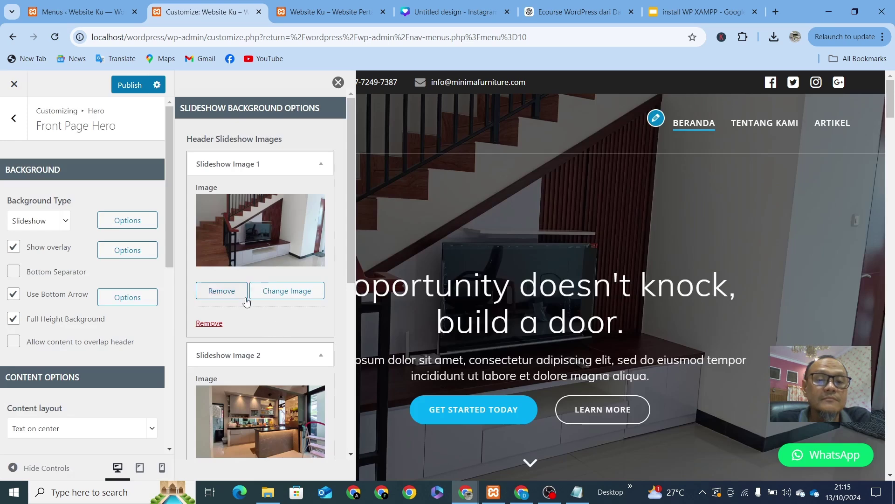
scroll(260, 290, "down", 5)
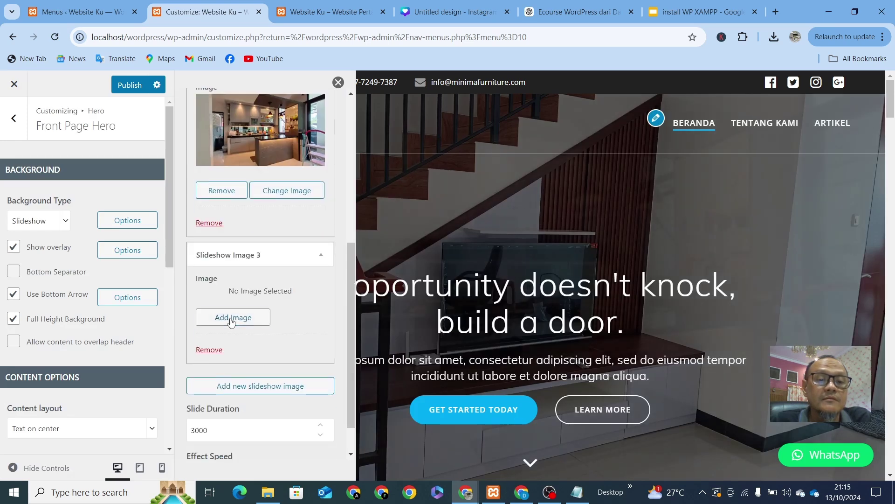
left_click(232, 317)
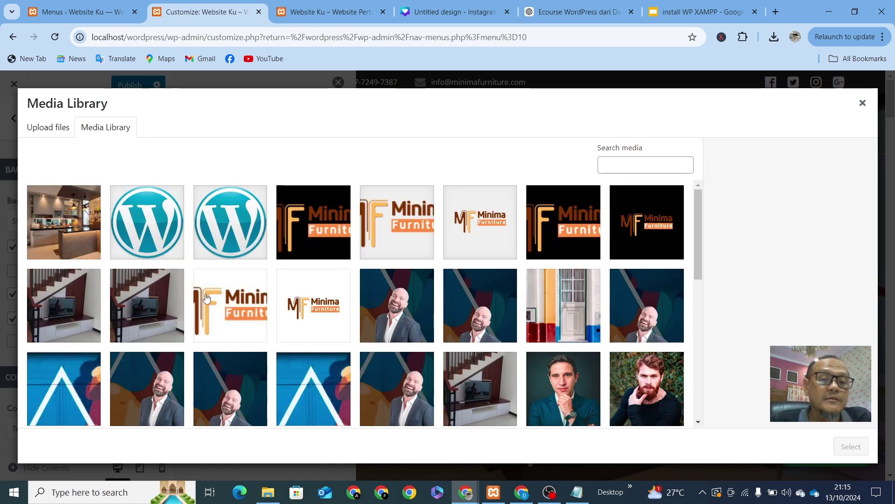
Step: Upload the 17.03.33 (1) interior JPEG and use it as Slideshow Image 3
scroll(207, 298, "down", 3)
scroll(104, 206, "up", 3)
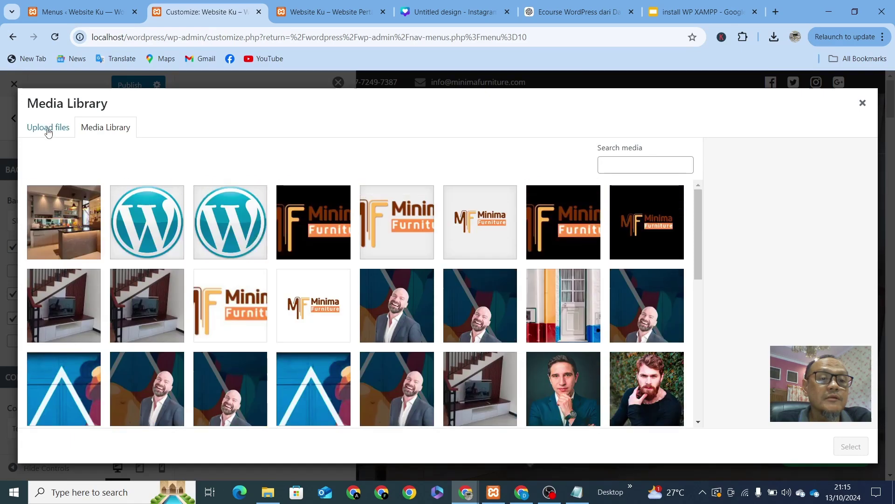
left_click(48, 131)
left_click(439, 296)
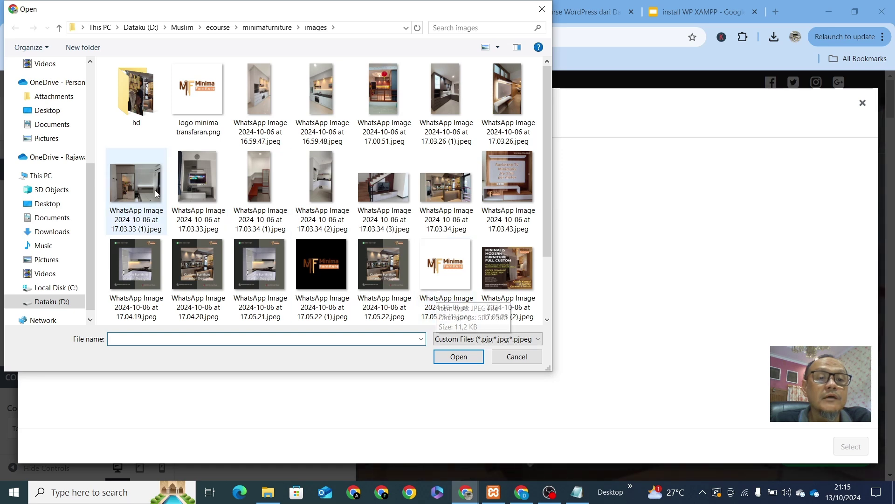
left_click(142, 186)
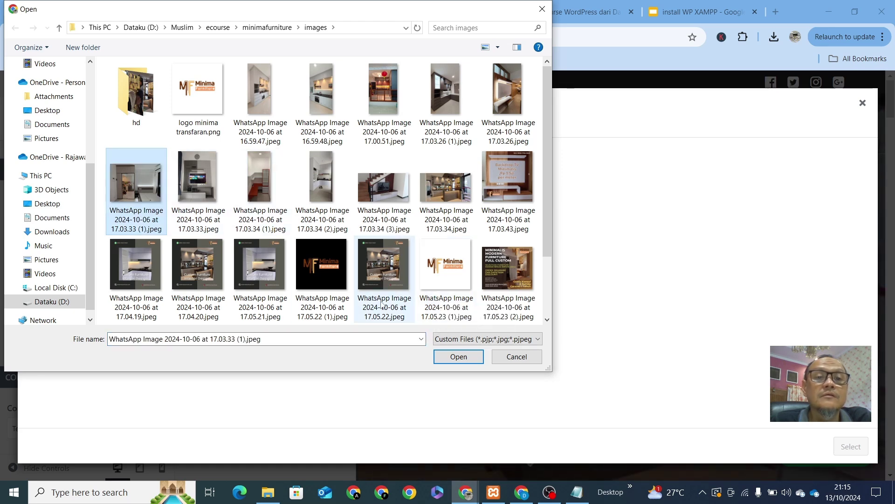
left_click(459, 357)
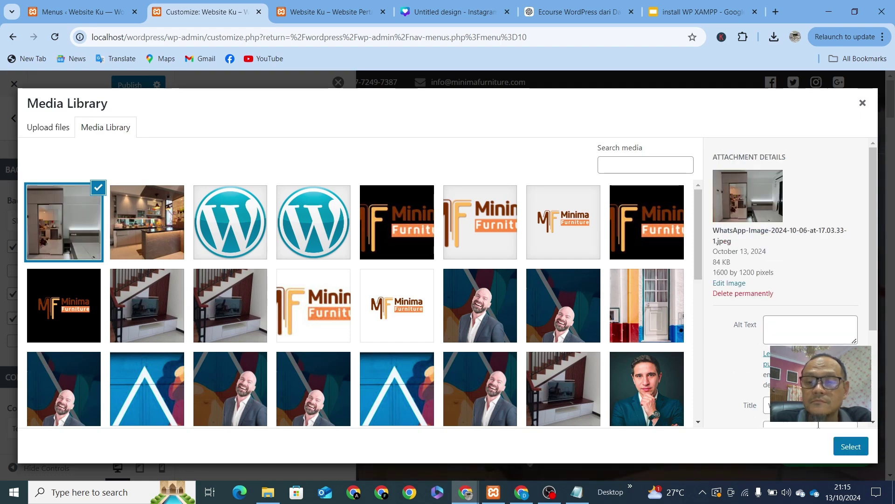
left_click(851, 447)
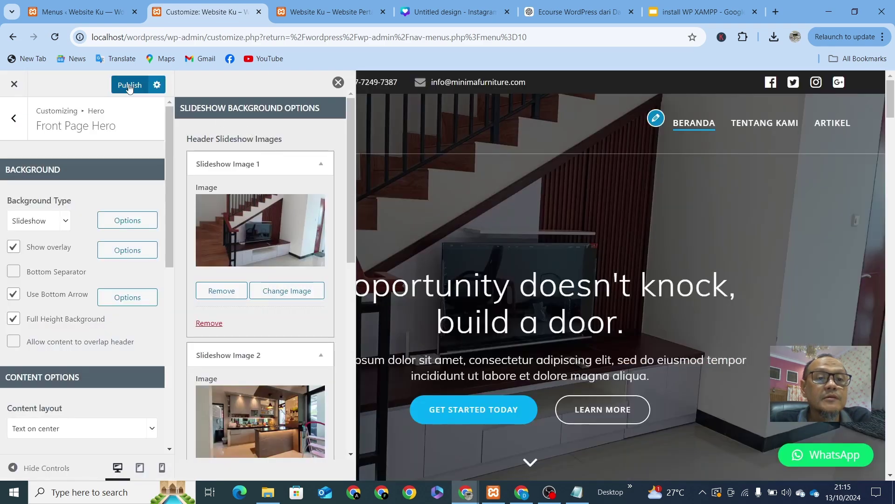
Step: Publish the three-slide hero slideshow and reload the live Website Ku front page
left_click(130, 85)
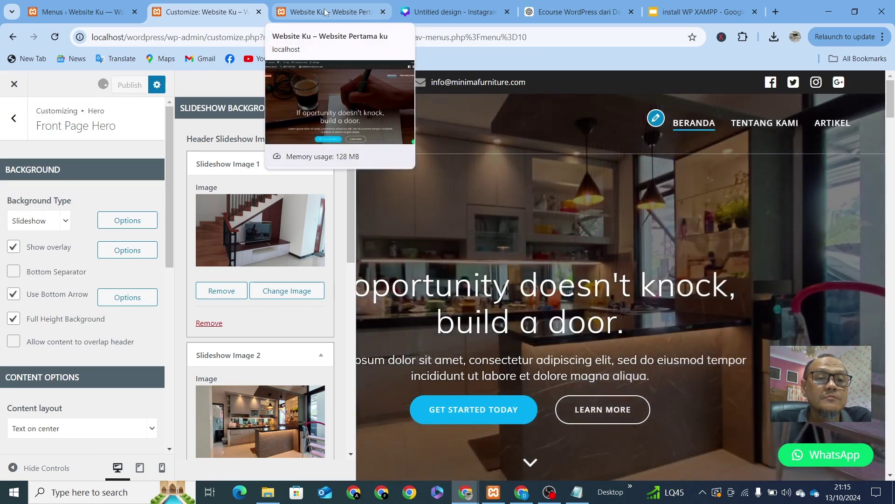
left_click(325, 11)
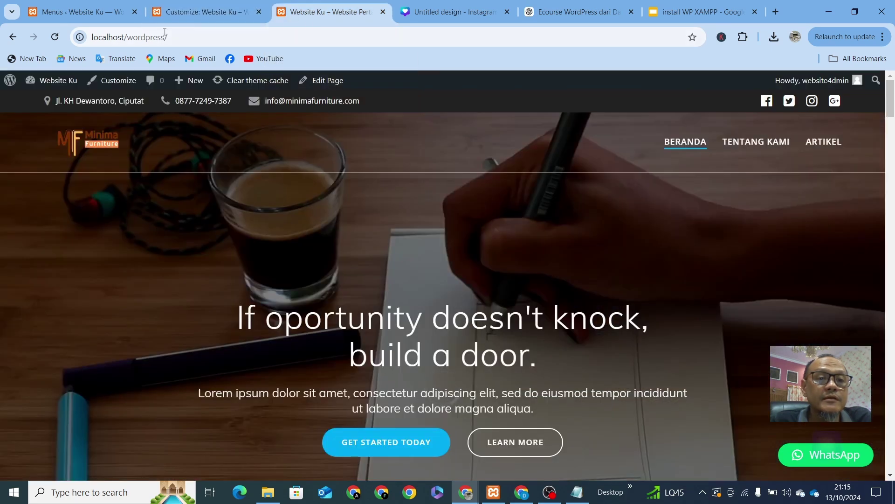
left_click(215, 11)
left_click(307, 13)
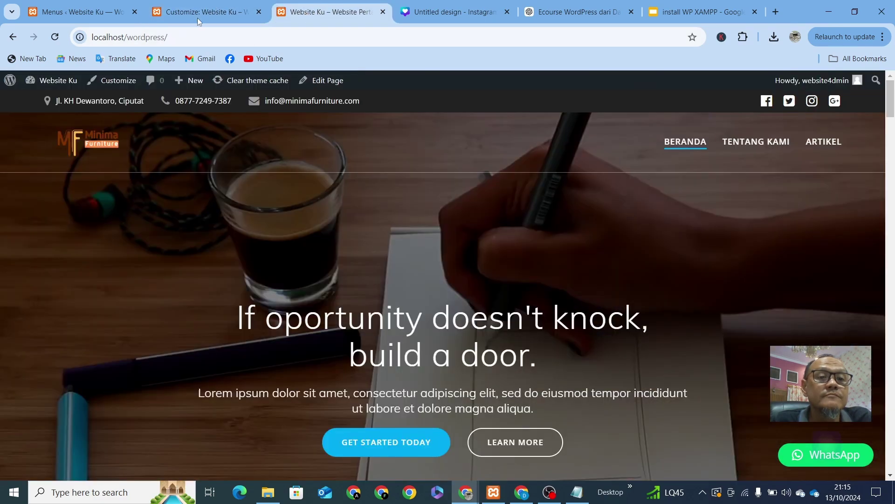
left_click(205, 13)
left_click(307, 11)
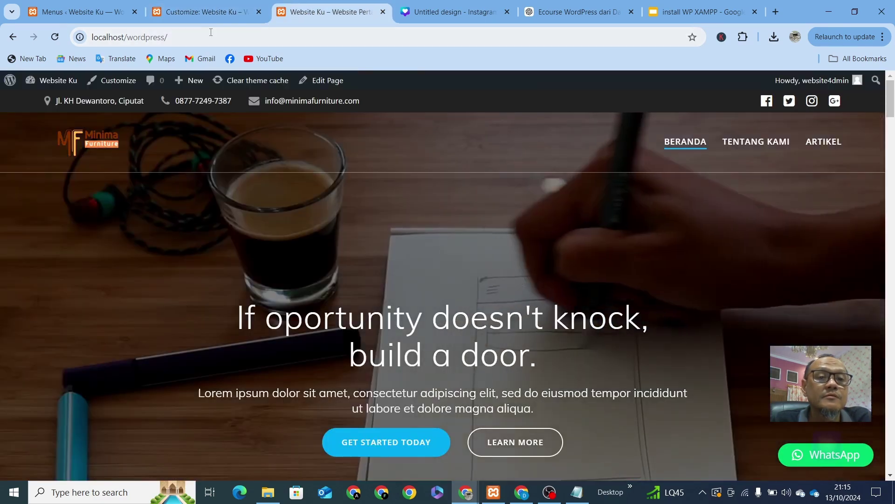
left_click(207, 36)
key("Return")
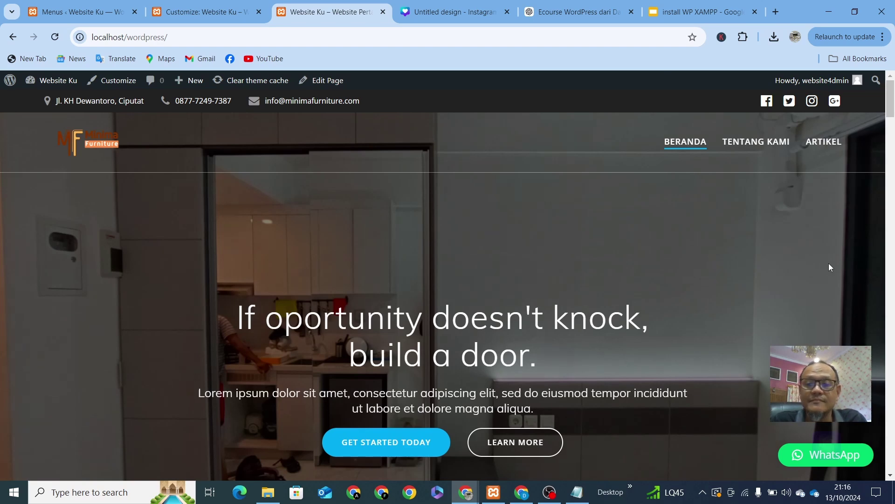
Step: Scroll the live front page while the hero cycles through the interior photos
scroll(829, 263, "down", 3)
scroll(828, 263, "up", 1)
scroll(829, 263, "up", 2)
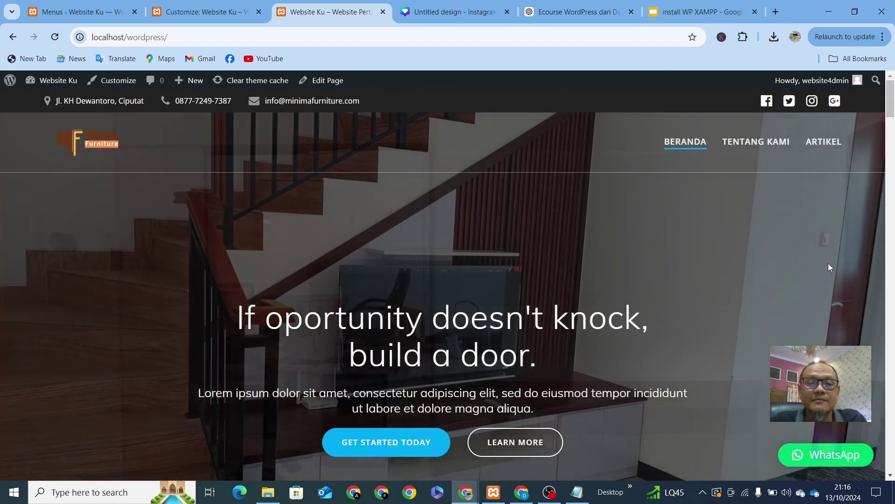
scroll(829, 263, "down", 1)
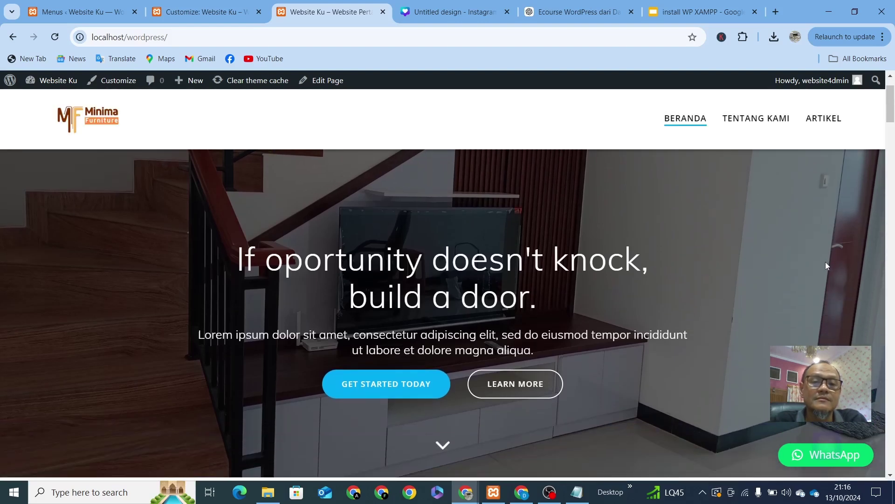
scroll(826, 262, "up", 1)
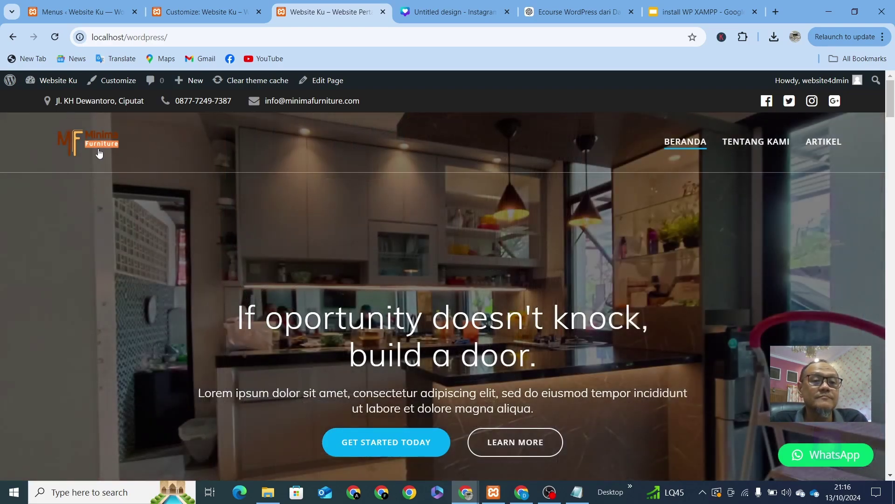
scroll(107, 164, "down", 1)
scroll(107, 164, "up", 1)
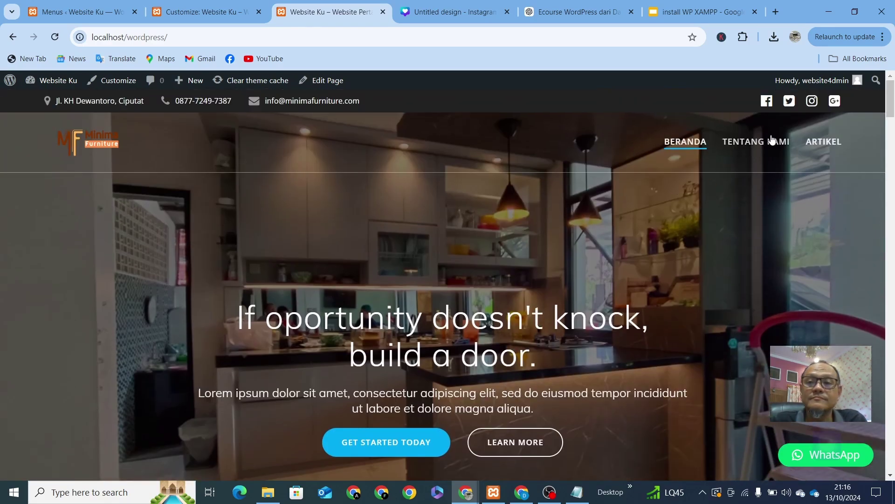
left_click(205, 11)
Step: Set the slideshow Effect Speed back to 1000 and publish the change
scroll(247, 305, "down", 5)
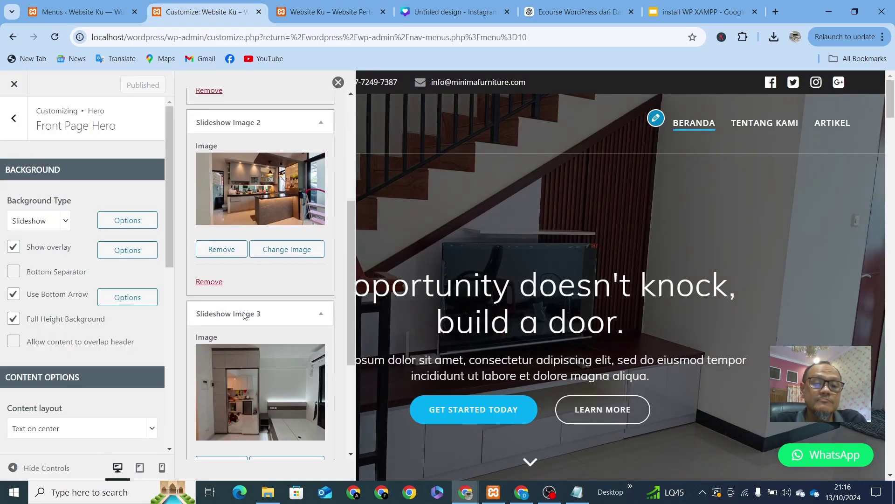
scroll(243, 311, "down", 4)
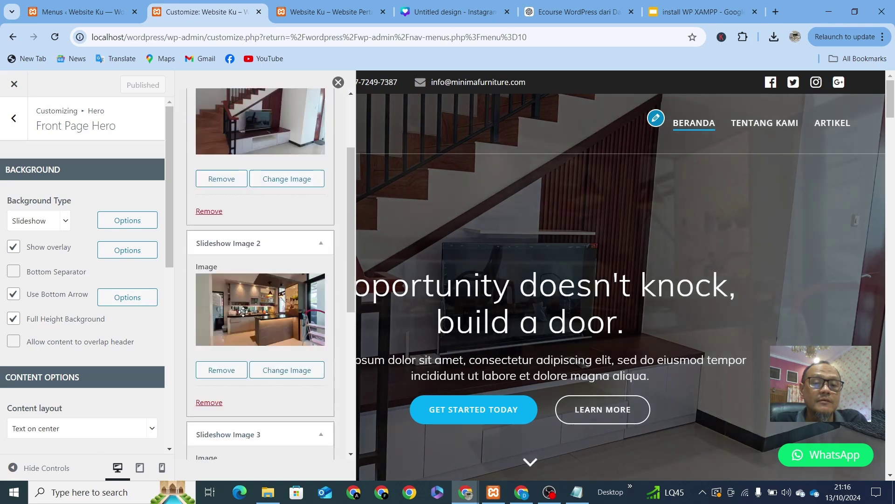
double_click(200, 434)
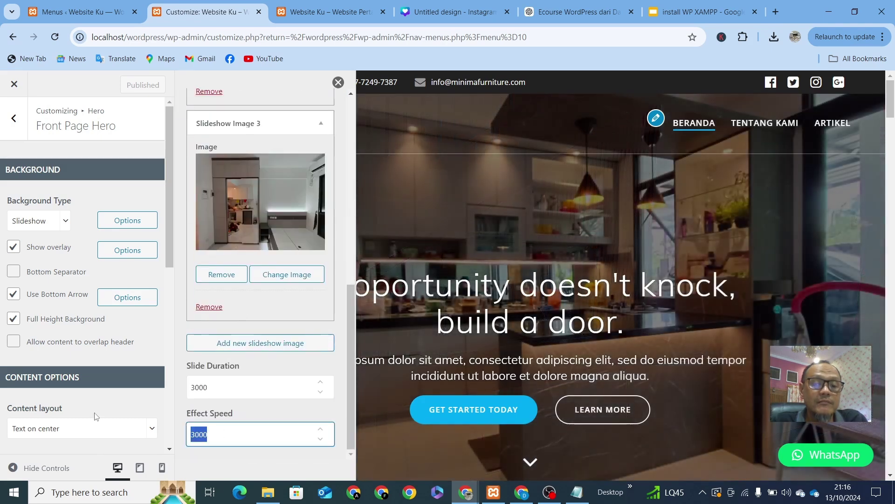
type("1")
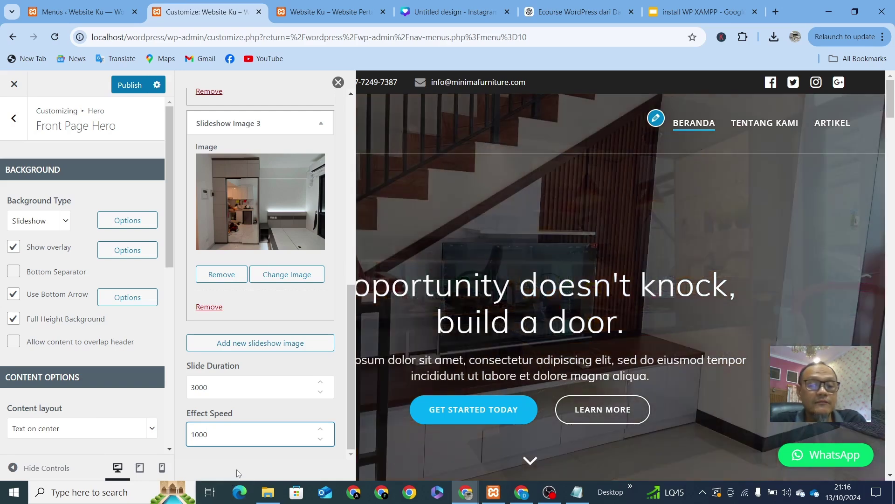
left_click(240, 466)
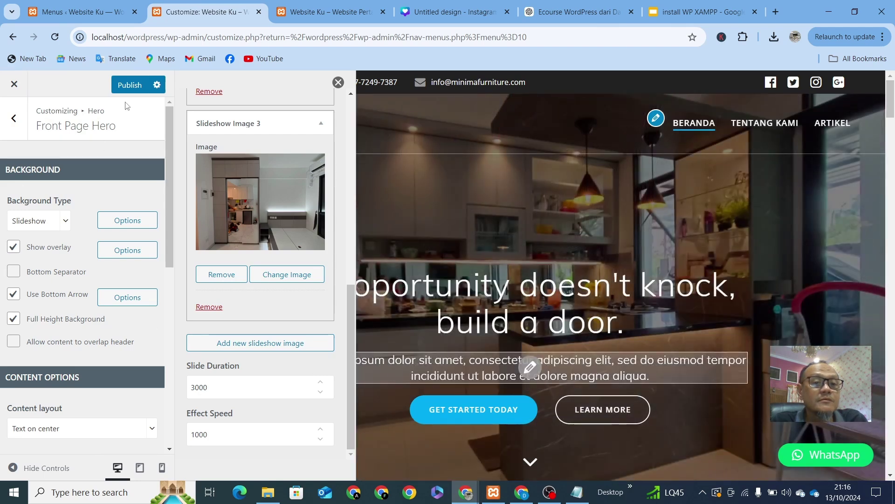
left_click(137, 83)
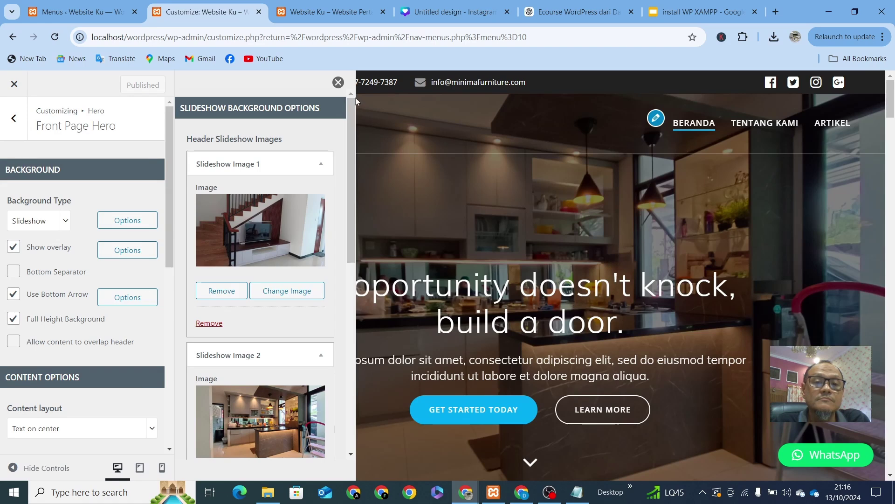
Step: Turn the hero's Show overlay off to compare the preview, then switch it back on
left_click(339, 82)
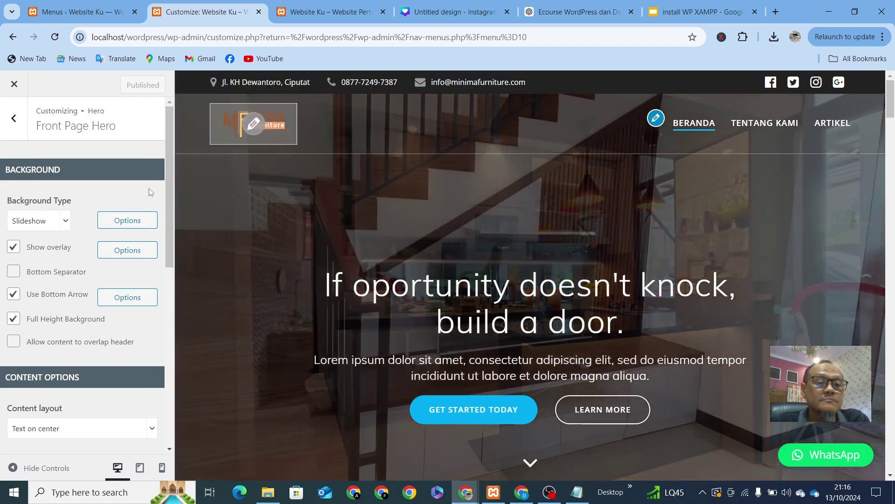
left_click(13, 247)
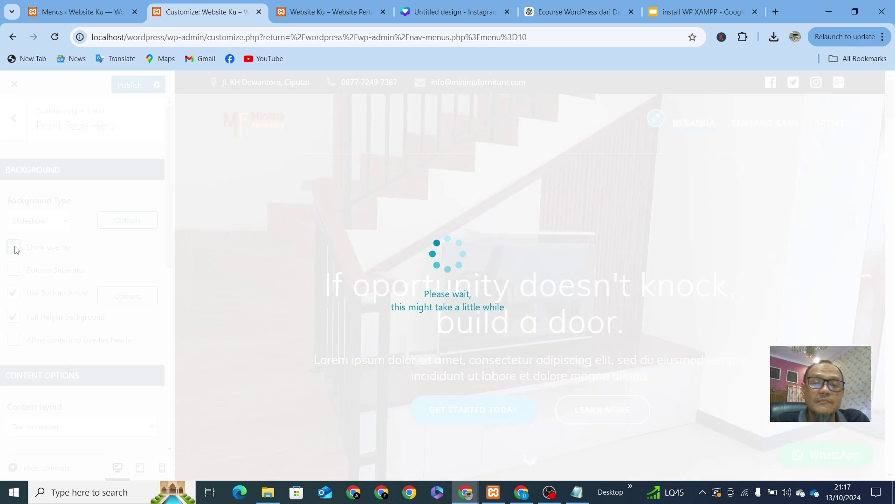
scroll(477, 211, "down", 6)
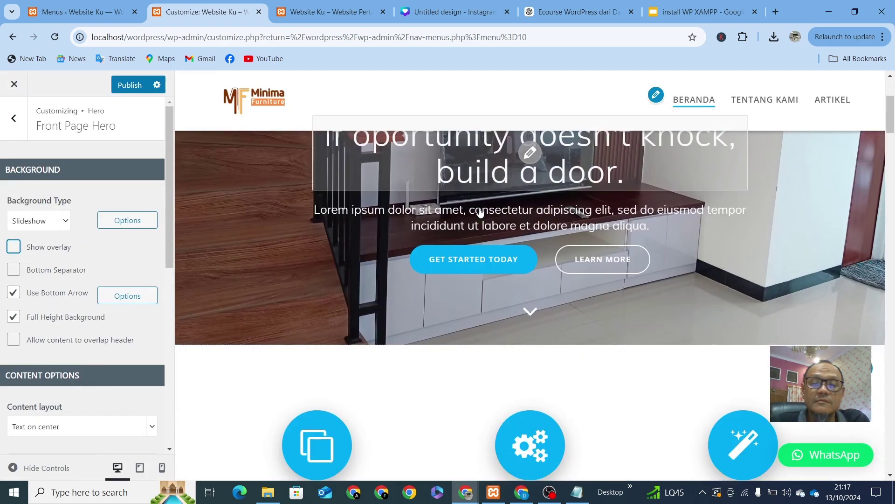
scroll(480, 213, "up", 6)
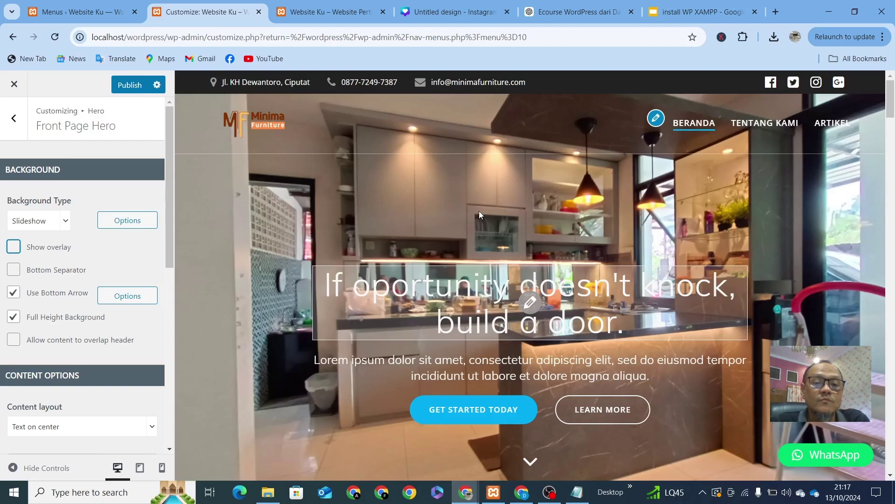
scroll(479, 211, "down", 2)
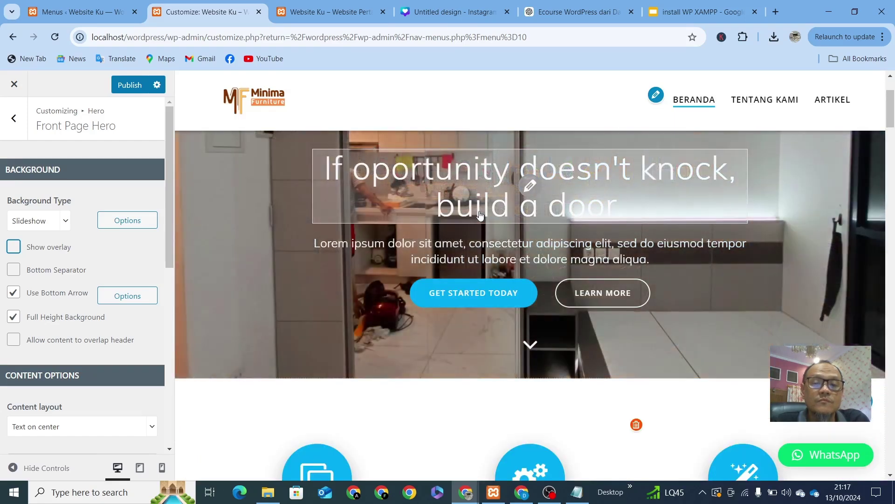
scroll(480, 212, "up", 2)
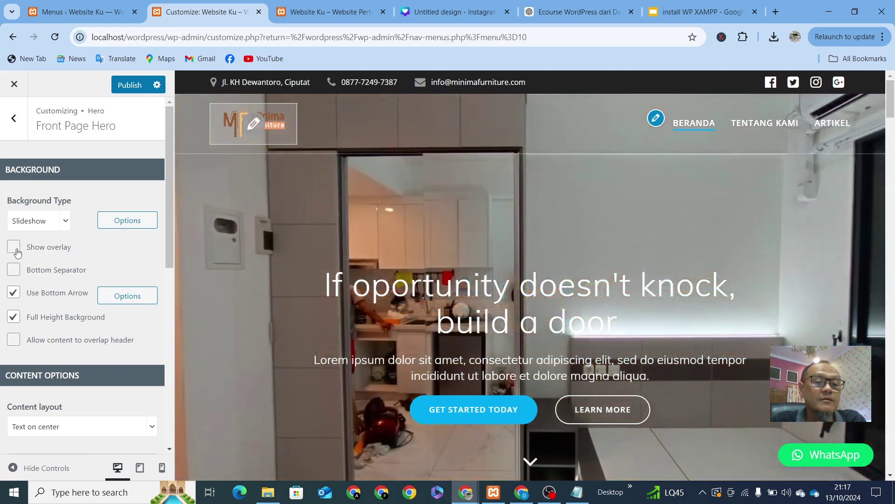
left_click(15, 250)
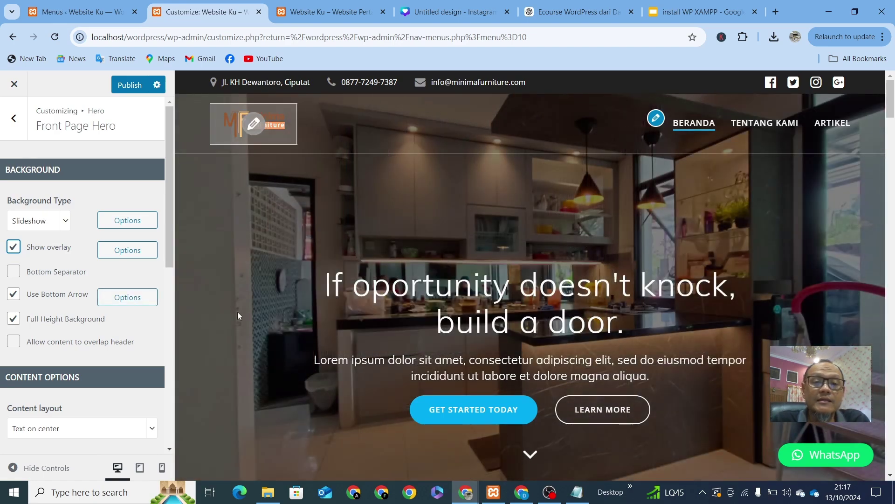
Step: Try overlay opacities of 0.26 and 0.74, and keep Color as the overlay type
left_click(128, 259)
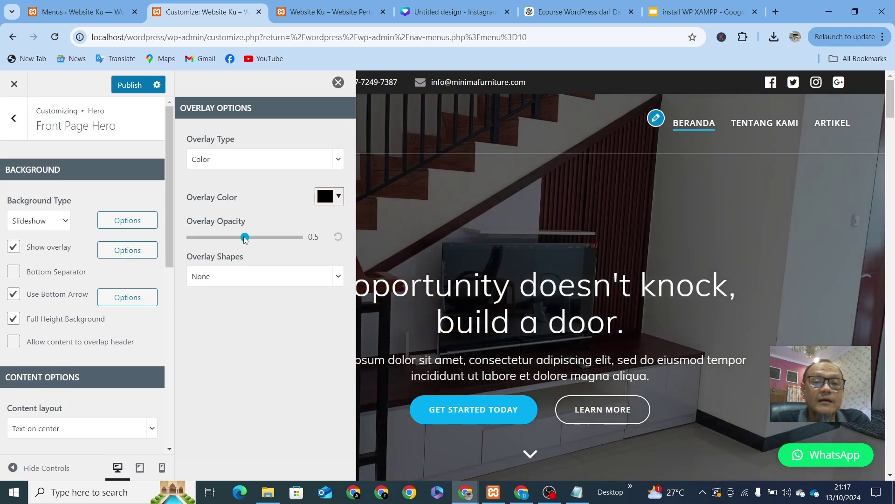
left_click_drag(245, 238, 220, 240)
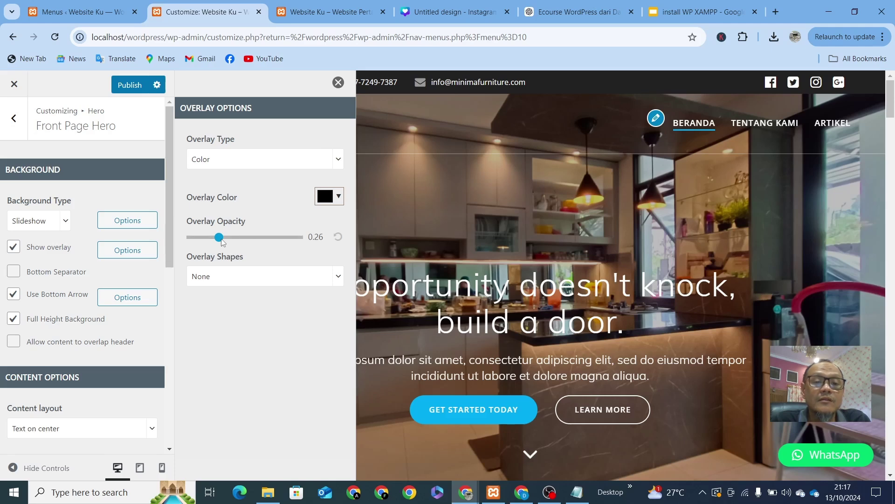
left_click_drag(223, 242, 272, 238)
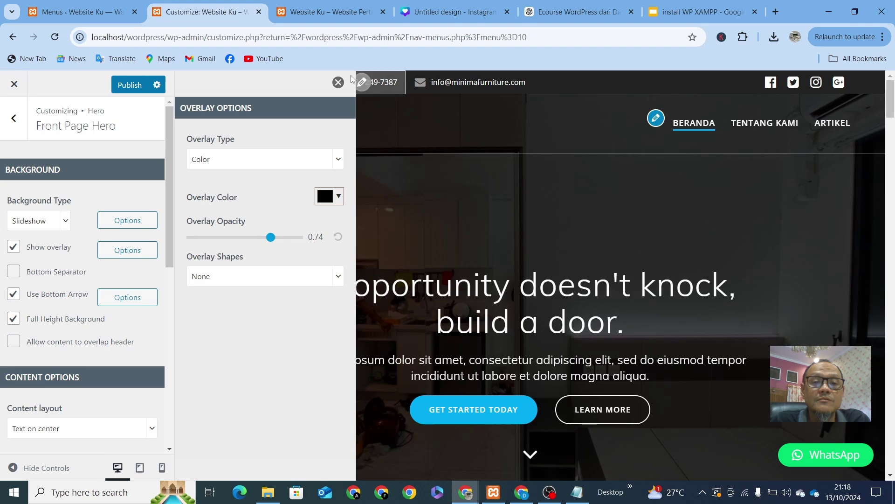
left_click(337, 83)
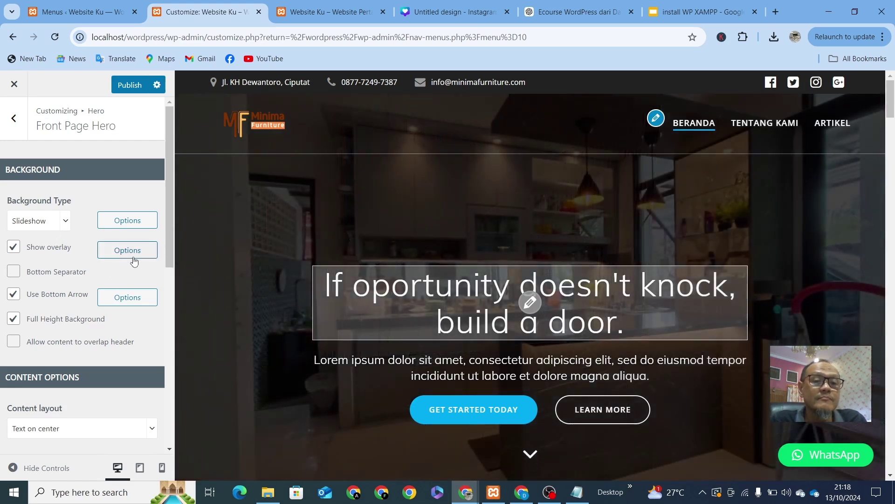
left_click(134, 260)
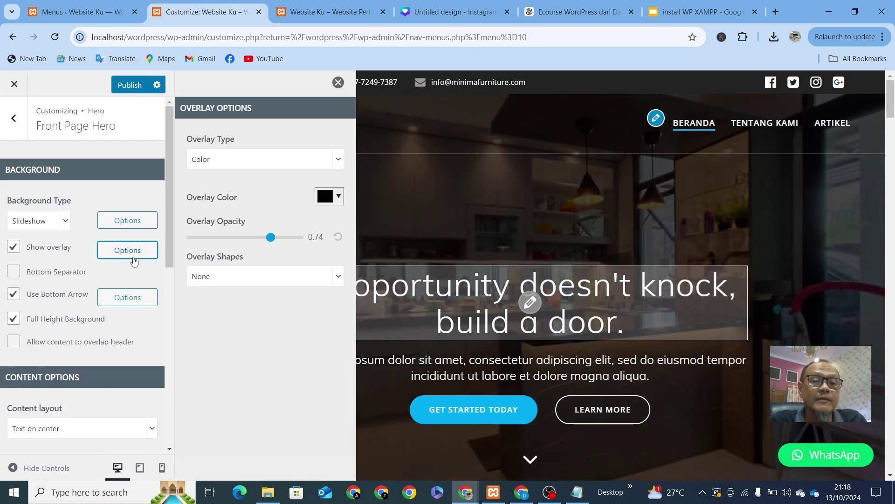
left_click(303, 161)
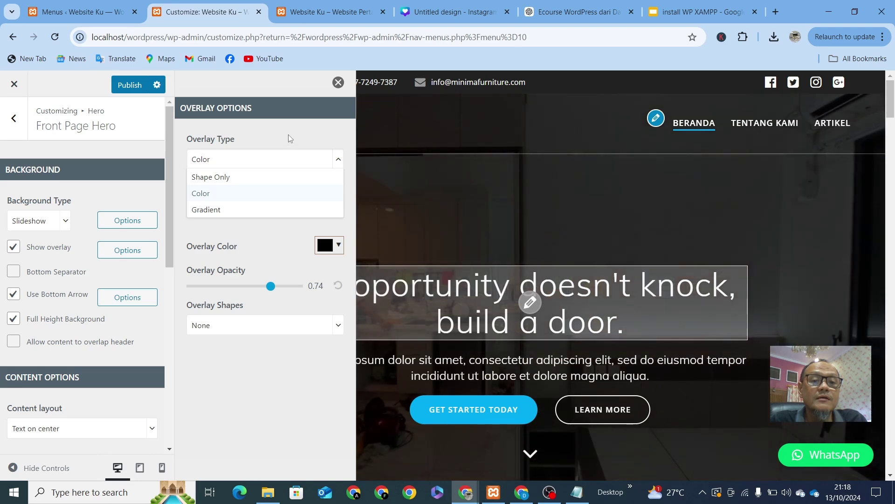
left_click(288, 134)
Step: Set the overlay colour to dark brown #422704 and lower its opacity to 0.33
left_click(336, 200)
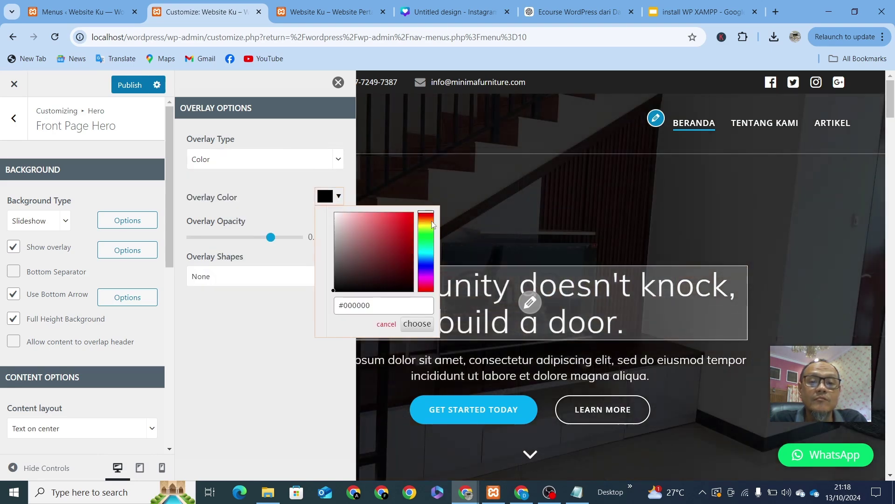
left_click(430, 227)
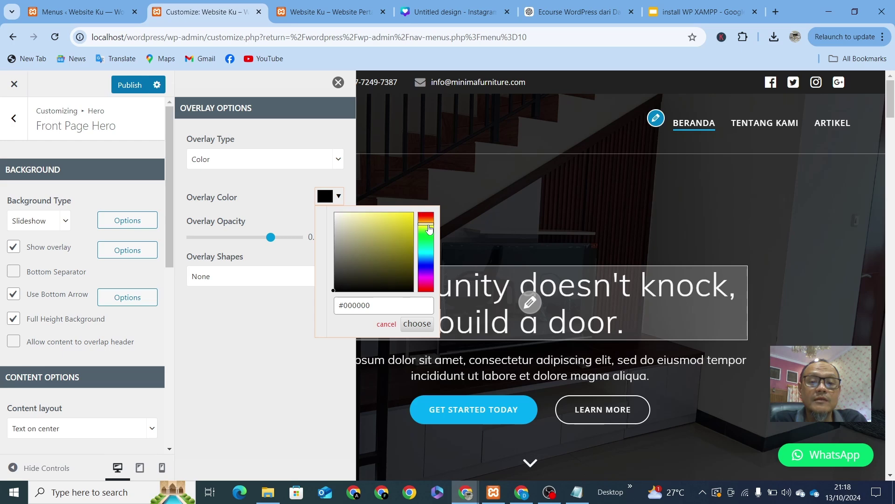
left_click(406, 266)
left_click(406, 270)
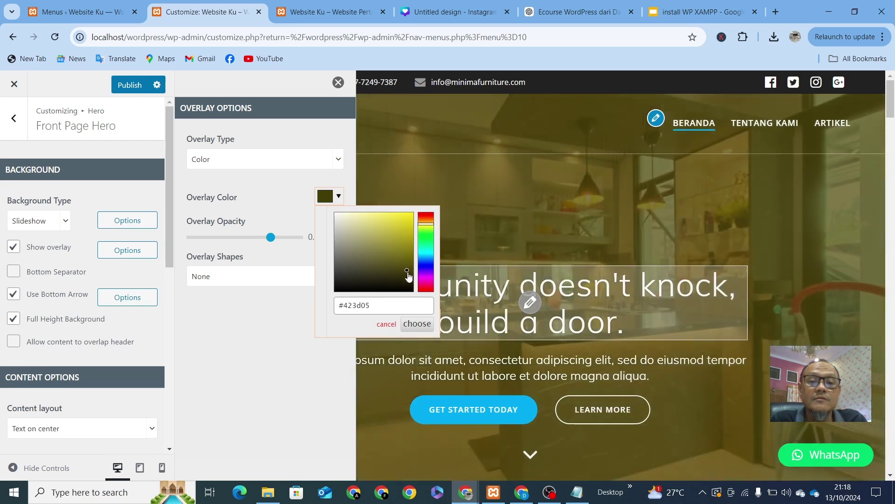
left_click_drag(431, 225, 431, 221)
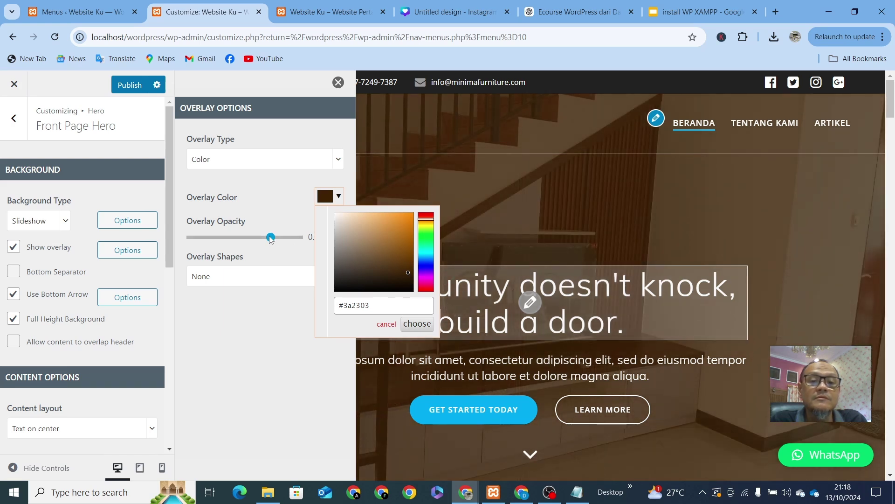
left_click(407, 274)
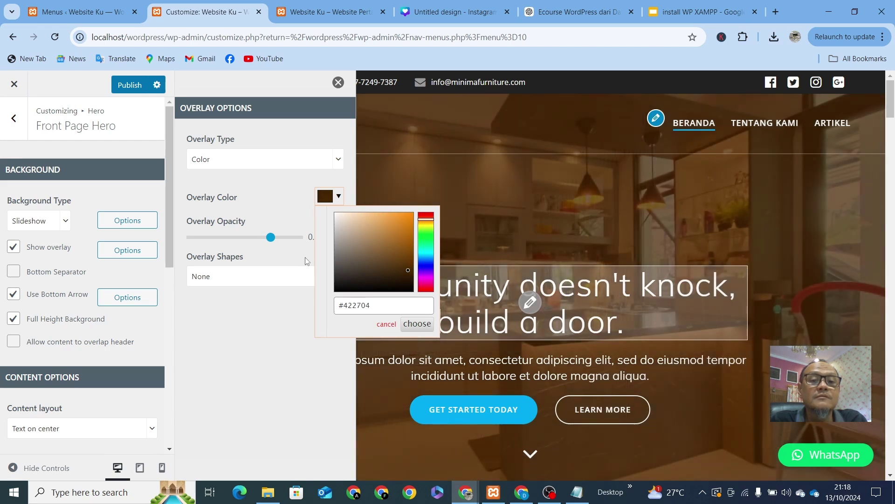
left_click_drag(271, 238, 227, 236)
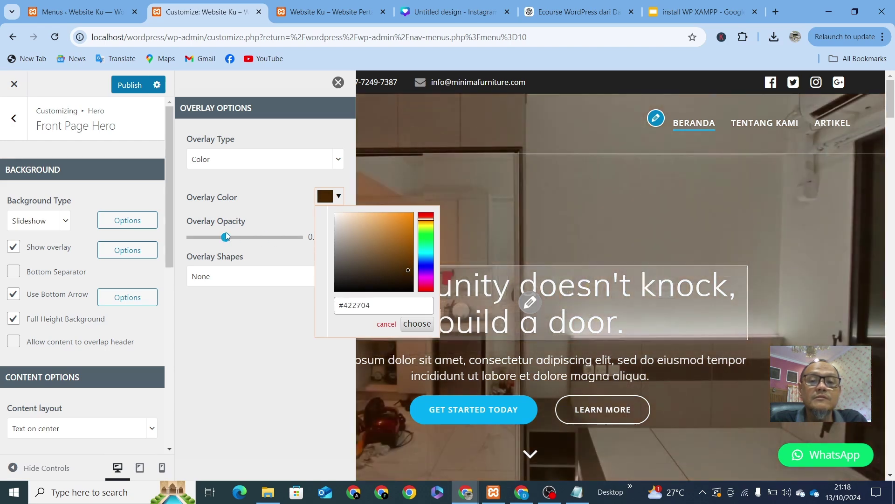
left_click(228, 237)
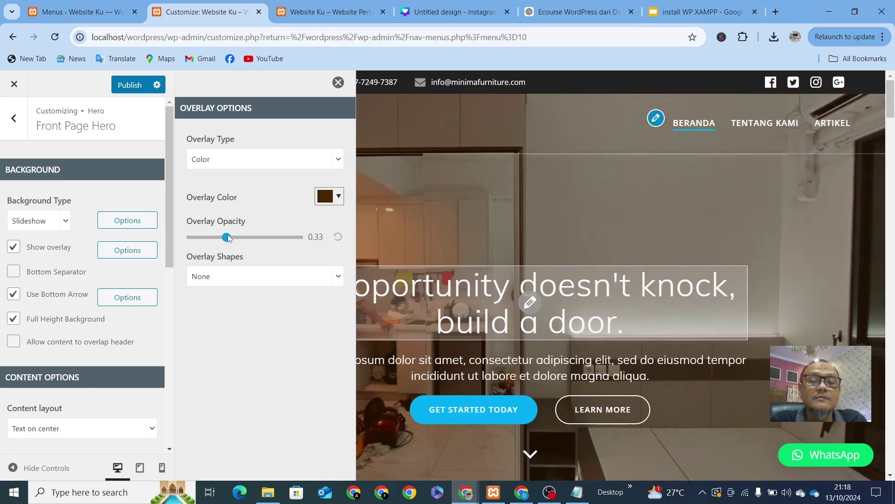
Step: Close the overlay settings and select the full hero headline text for editing
left_click(339, 83)
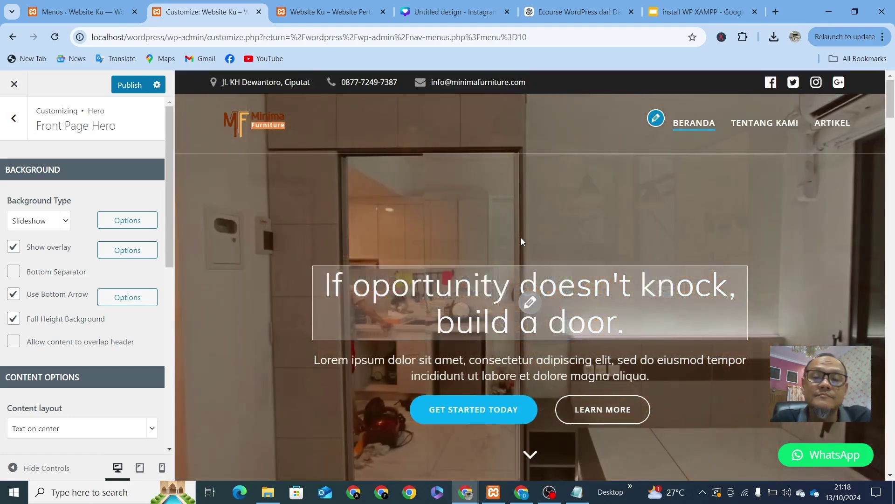
scroll(305, 250, "down", 2)
scroll(388, 240, "up", 2)
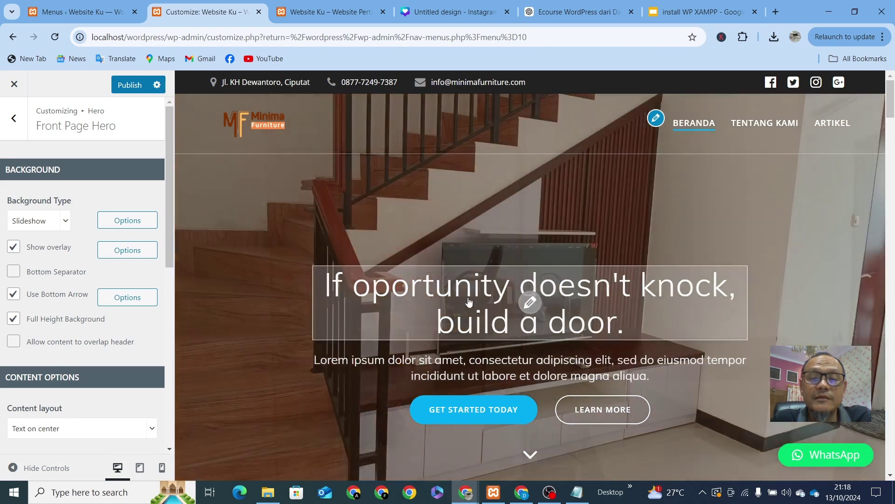
left_click(534, 301)
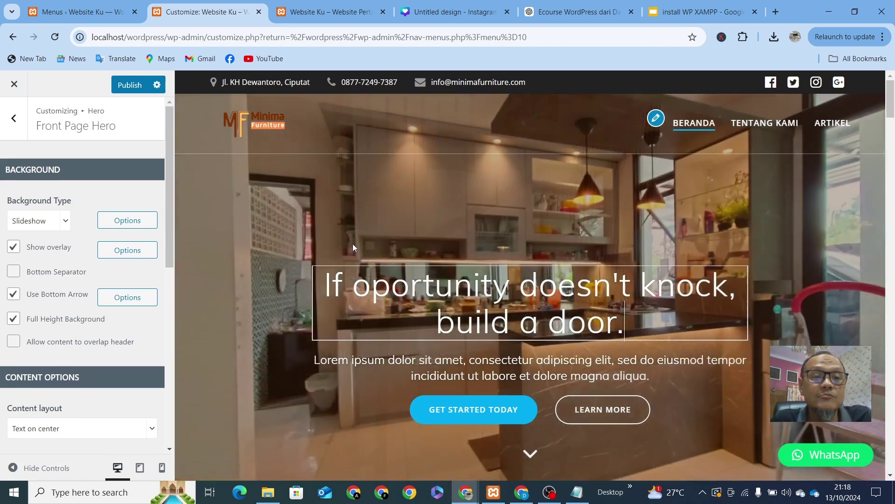
mouse_move(581, 501)
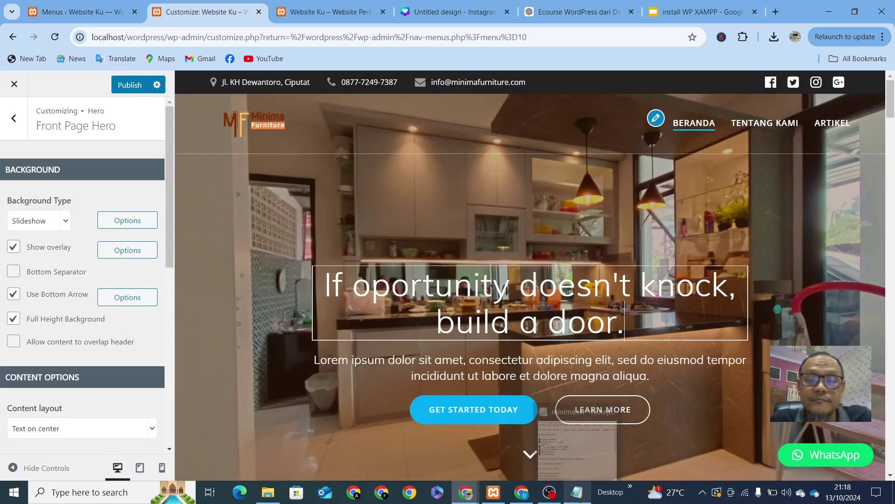
left_click_drag(626, 327, 297, 260)
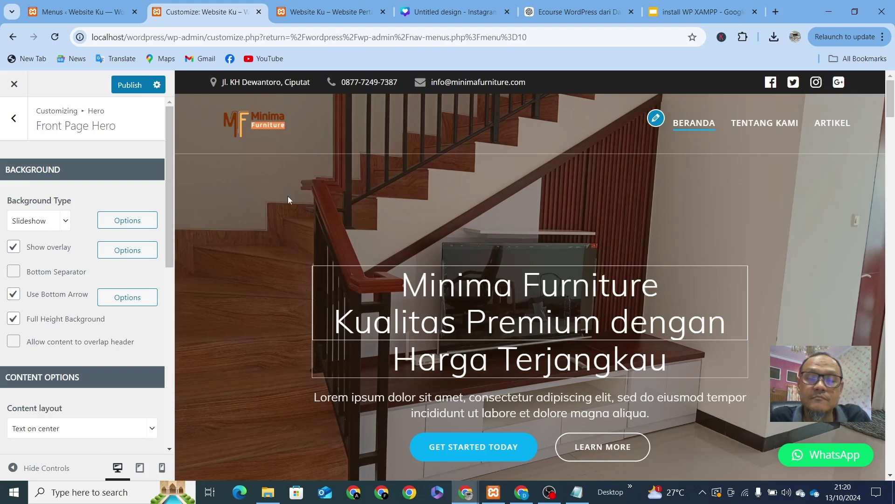
scroll(691, 226, "down", 2)
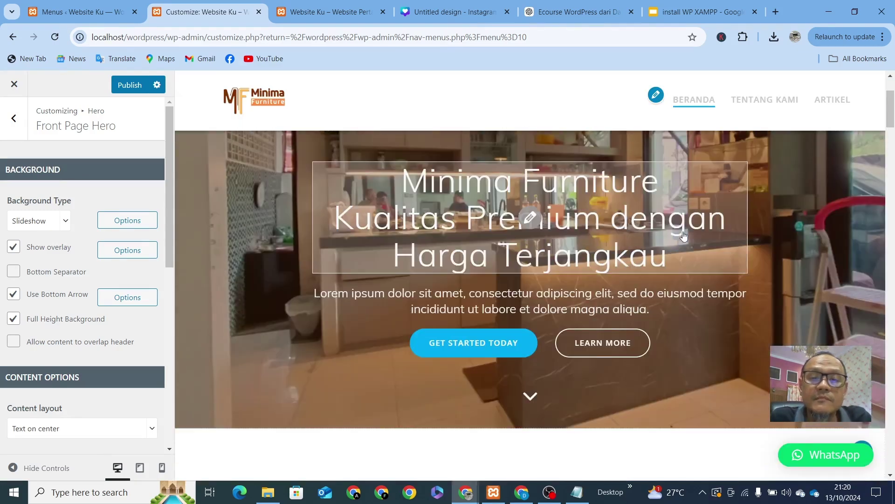
scroll(684, 235, "up", 2)
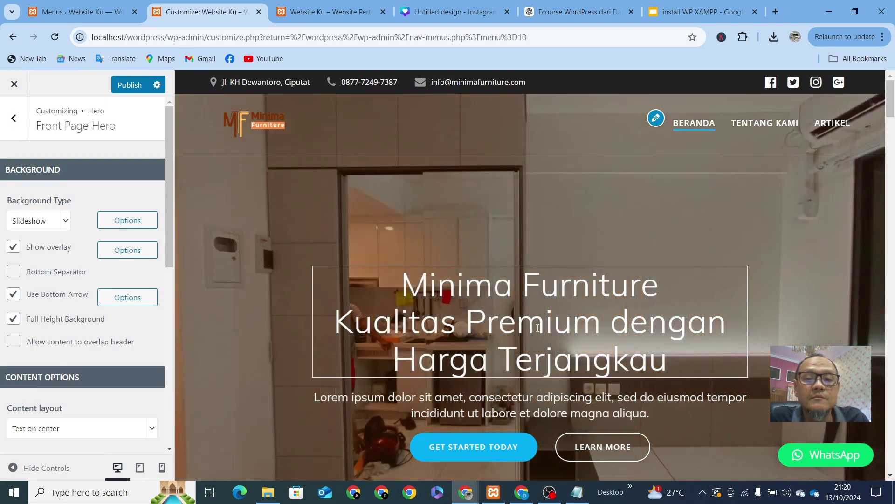
left_click_drag(689, 365, 399, 280)
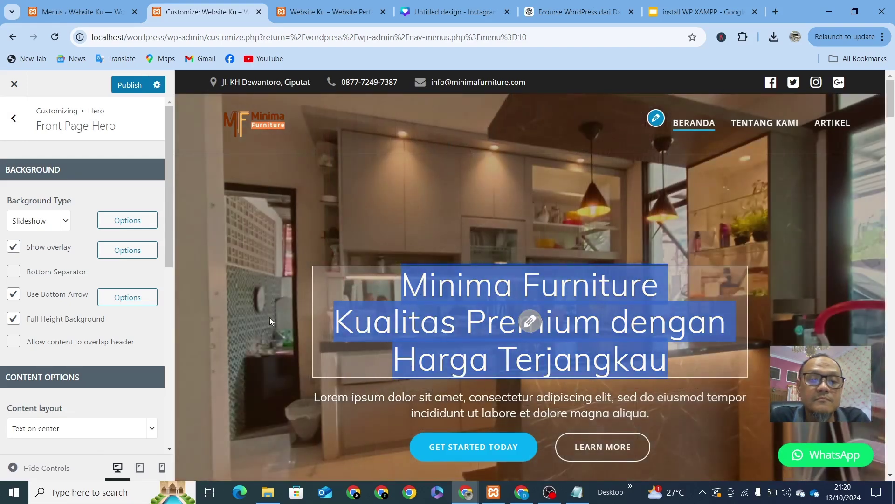
Step: Finish the title edit and select the first line of the minima.txt notes
left_click(825, 299)
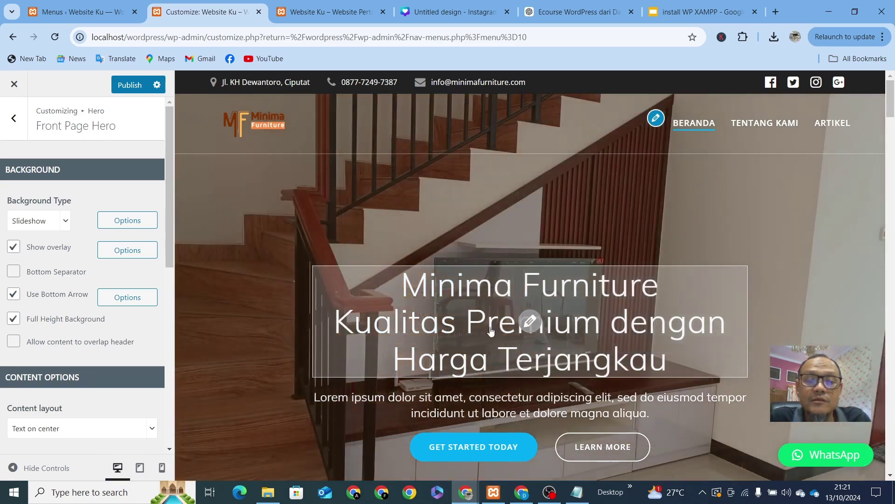
scroll(606, 377, "down", 1)
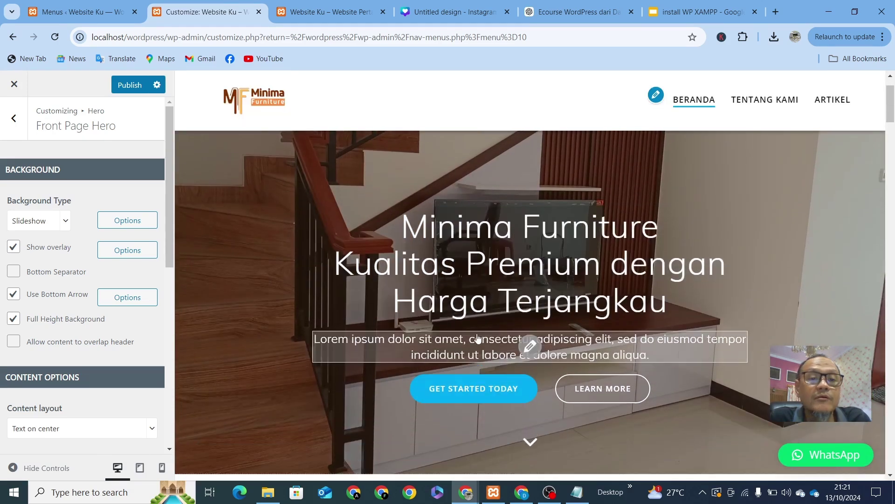
left_click(577, 492)
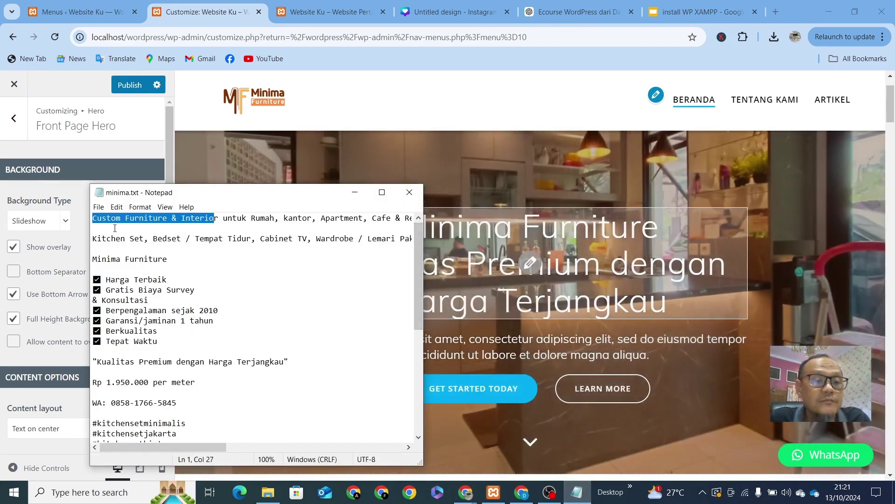
left_click(95, 220)
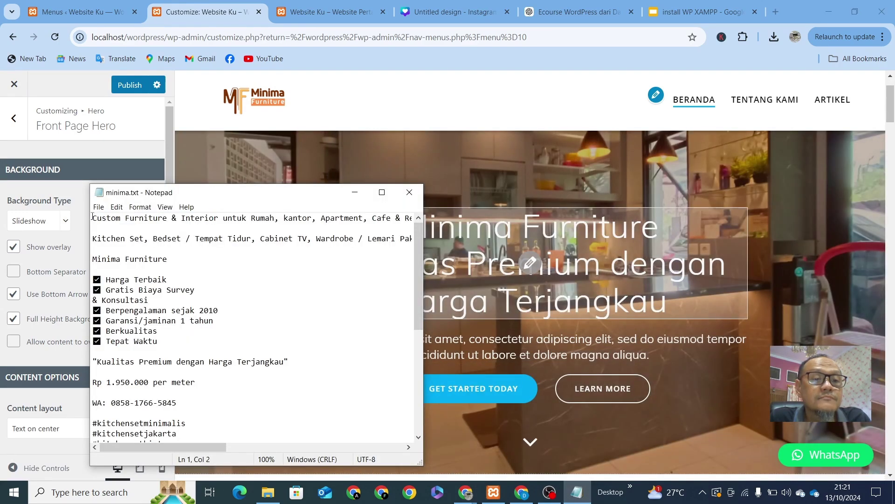
left_click_drag(93, 216, 446, 215)
key("ctrl+c")
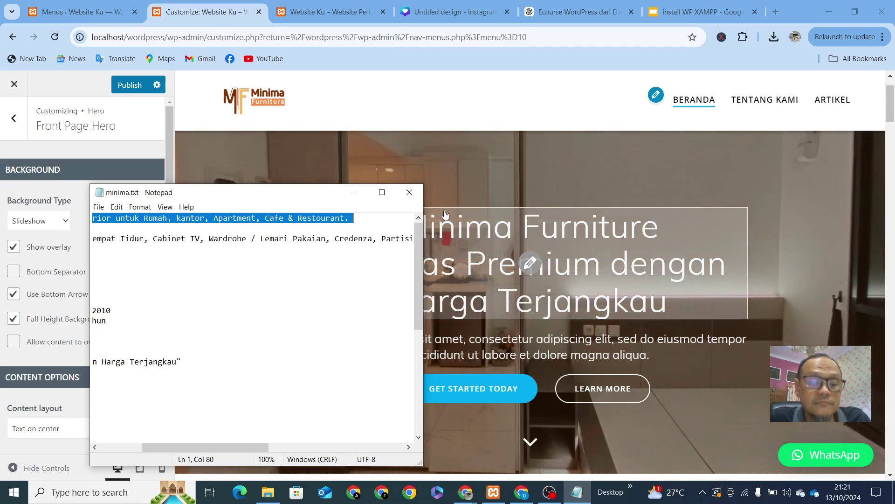
Step: Paste the Custom Furniture & Interior line over the hero's Lorem ipsum subtitle
left_click(450, 340)
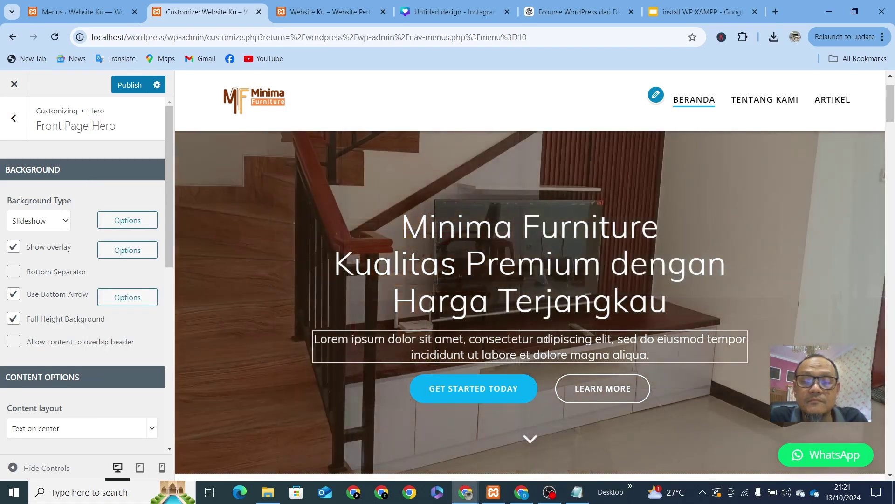
double_click(547, 339)
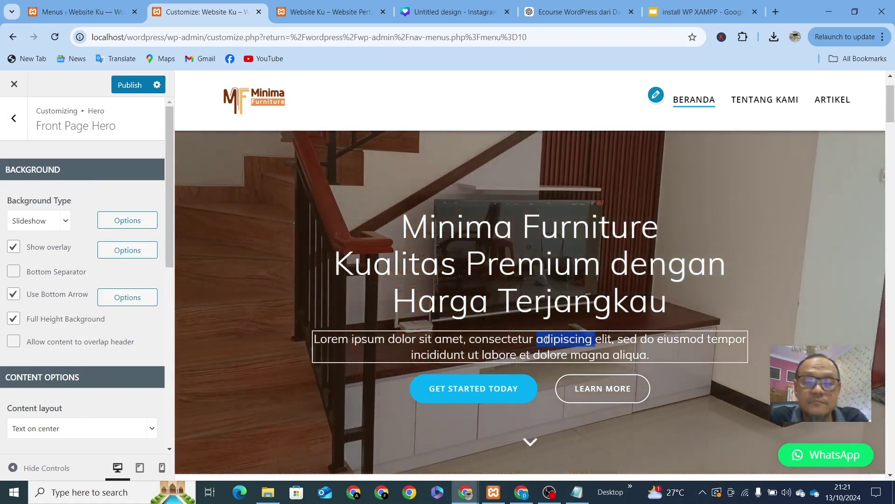
triple_click(547, 339)
key("ctrl+v")
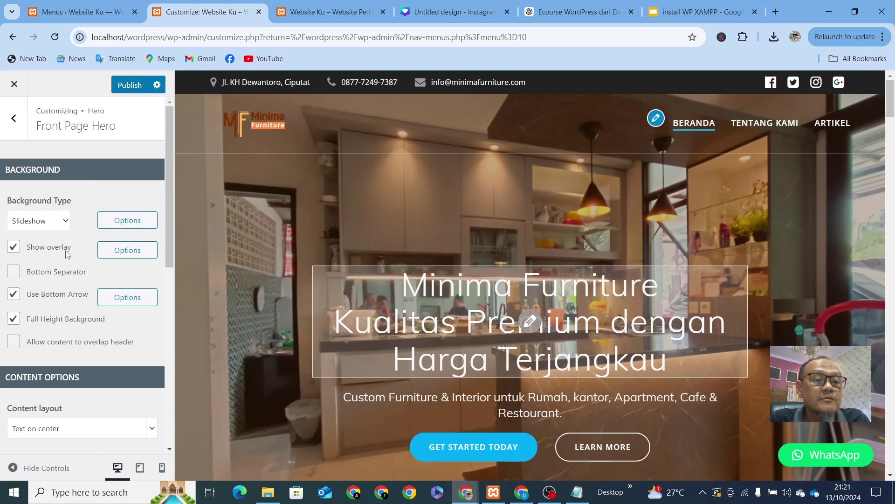
Step: Set the hero overlay colour to black #000000 at 0.48 opacity
left_click(135, 254)
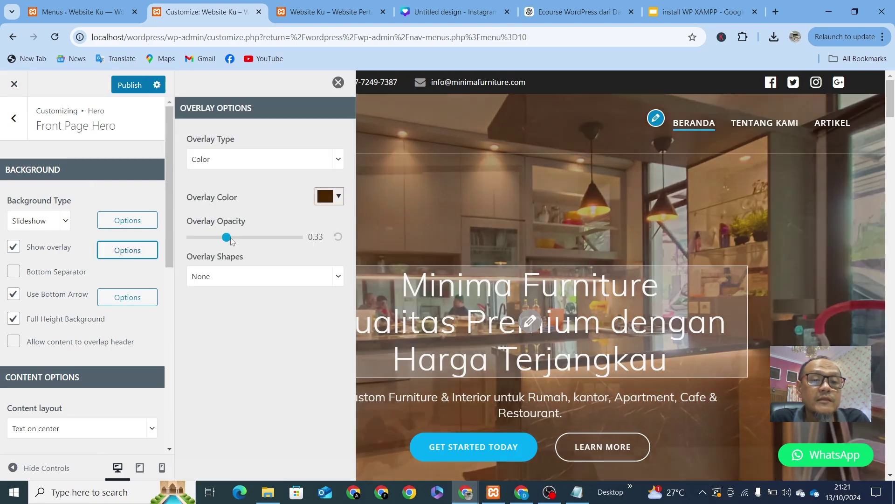
left_click_drag(229, 240, 241, 241)
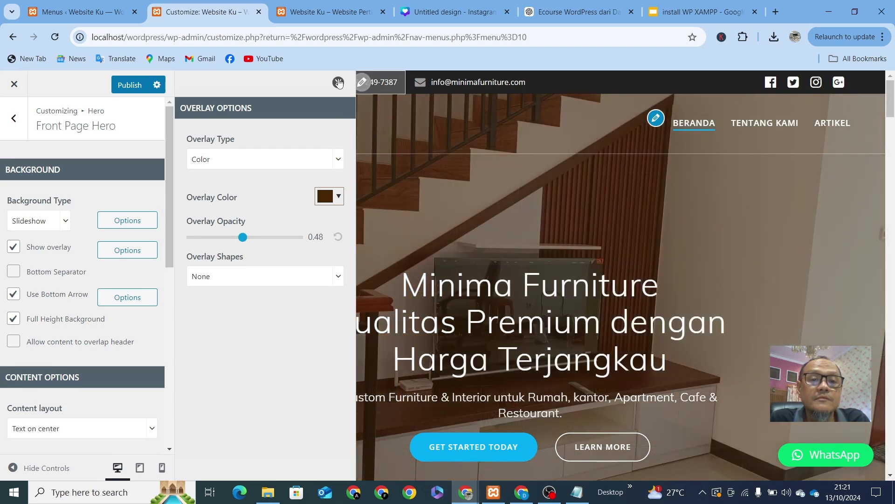
left_click(338, 83)
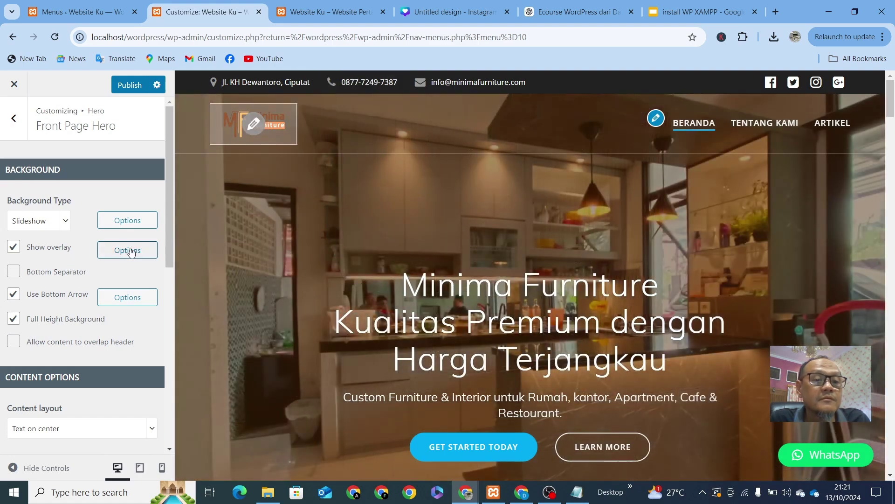
left_click(130, 251)
left_click(325, 204)
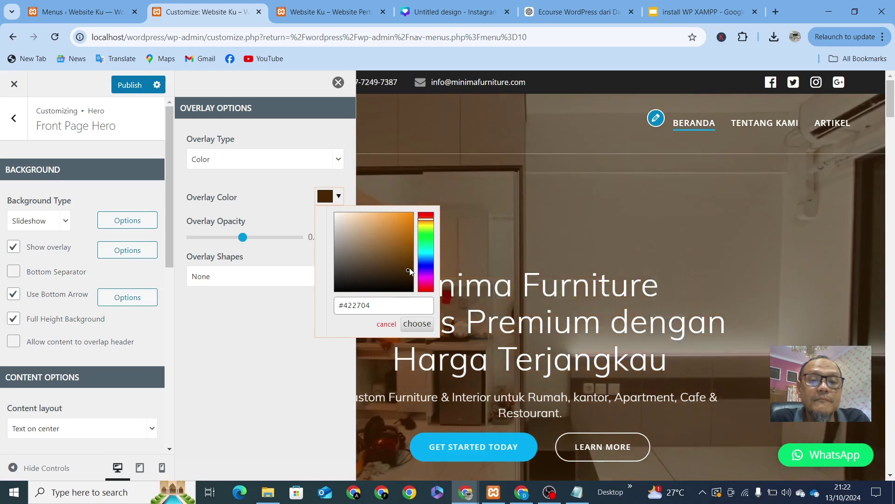
left_click_drag(410, 271, 409, 294)
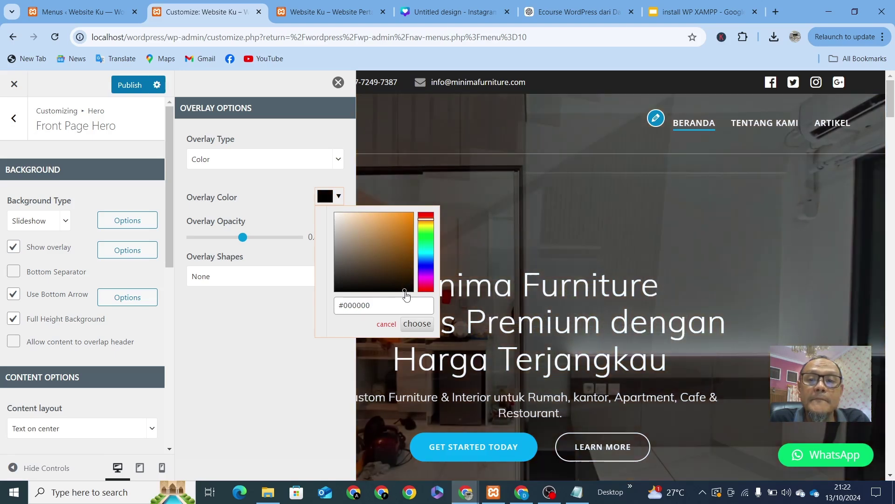
left_click(338, 83)
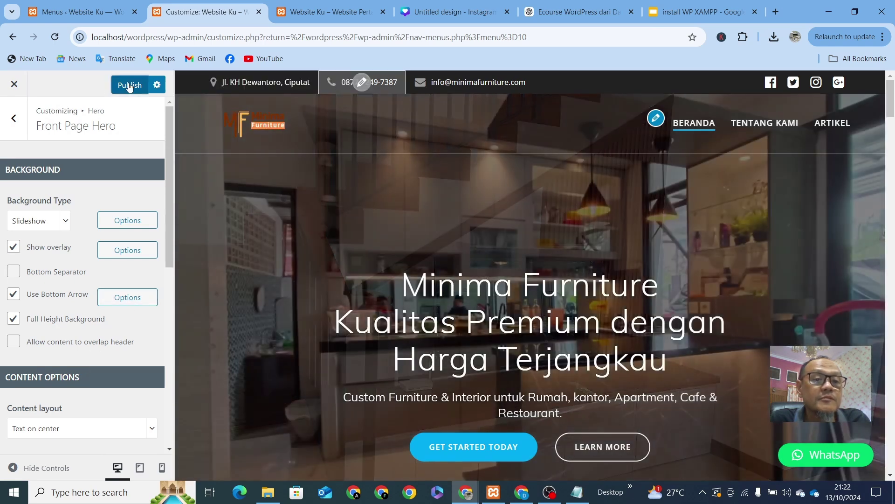
Step: Publish the hero changes and reload the live site
left_click(130, 85)
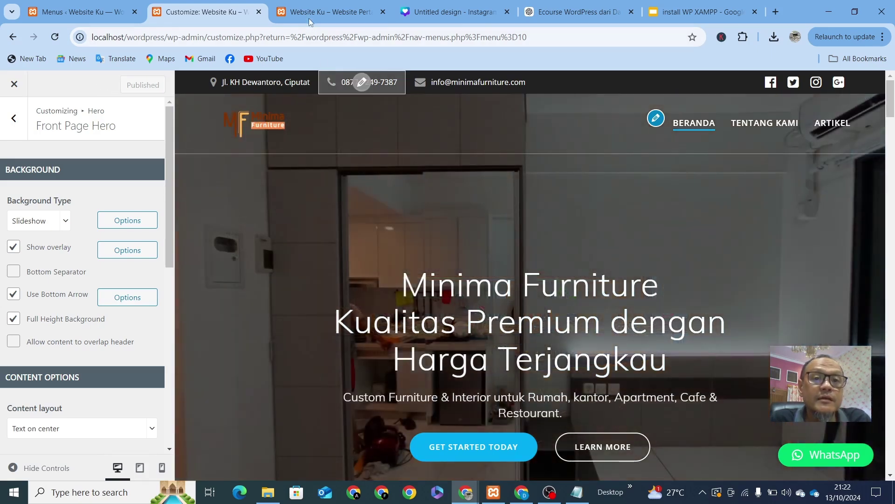
left_click(309, 21)
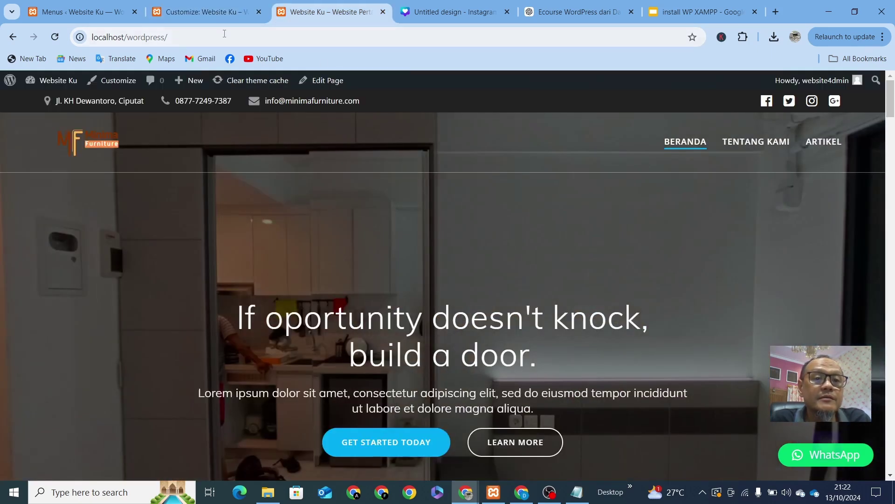
left_click(224, 35)
key("Return")
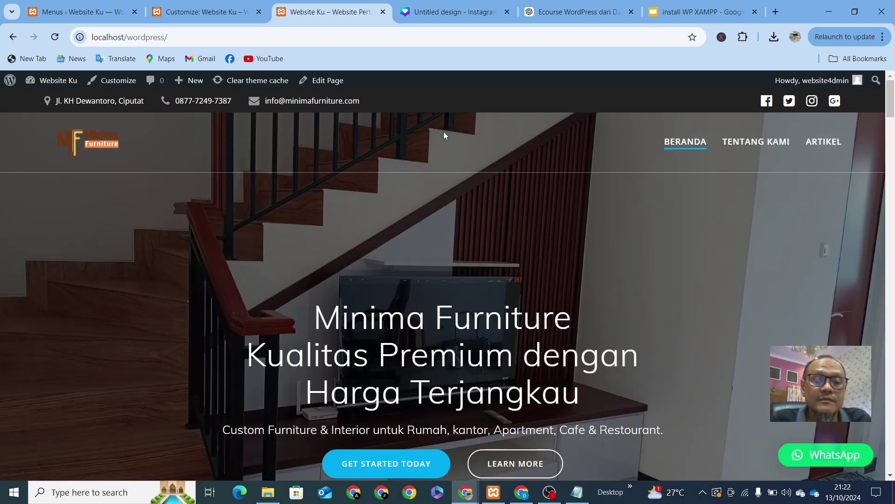
Step: Scroll the live front page to review the published hero
scroll(581, 262, "down", 3)
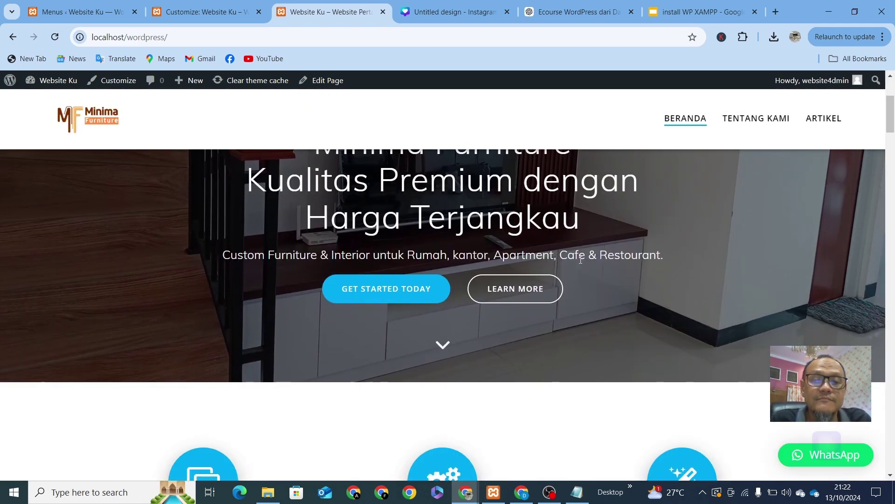
scroll(581, 260, "up", 3)
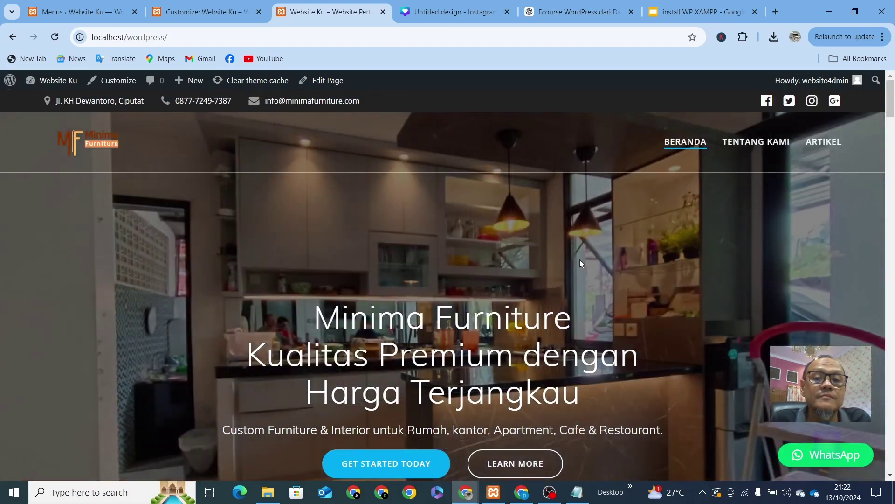
scroll(580, 259, "down", 3)
scroll(580, 260, "up", 3)
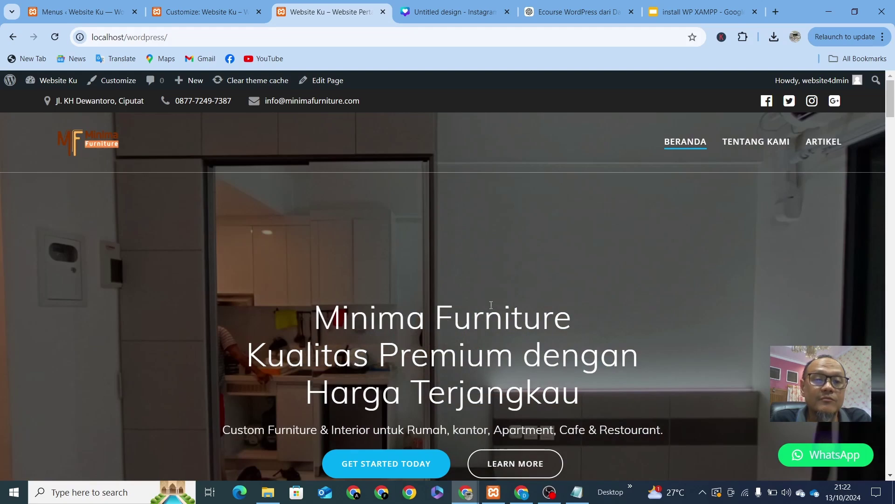
scroll(491, 306, "down", 3)
scroll(491, 306, "up", 3)
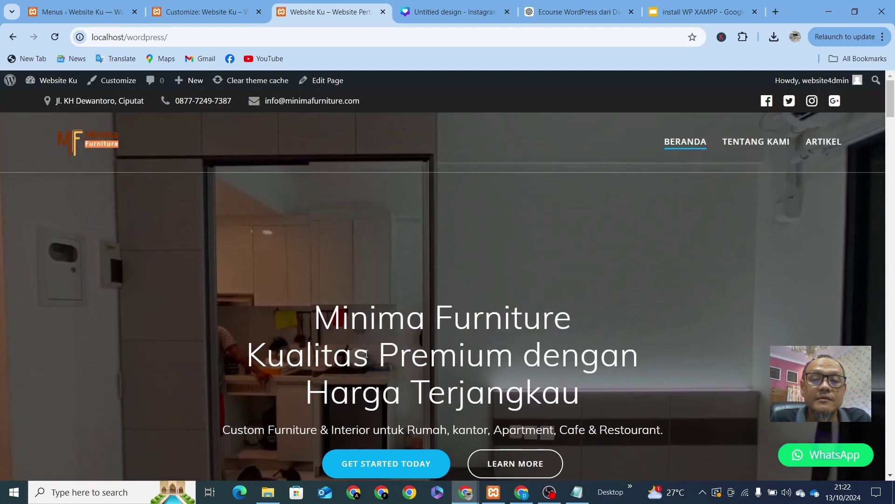
scroll(367, 354, "down", 3)
scroll(284, 227, "up", 2)
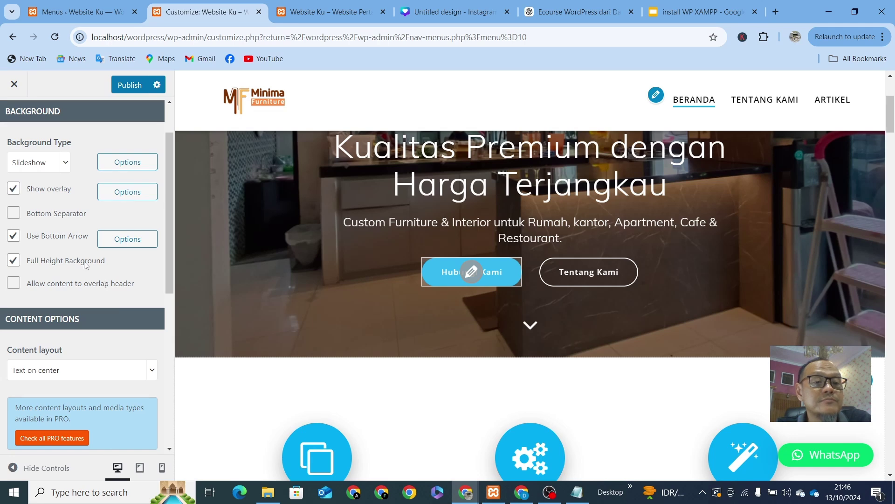
Step: Enable the bottom separator and full-height background, and choose the Wave and line separator
left_click(13, 213)
scroll(13, 218, "down", 1)
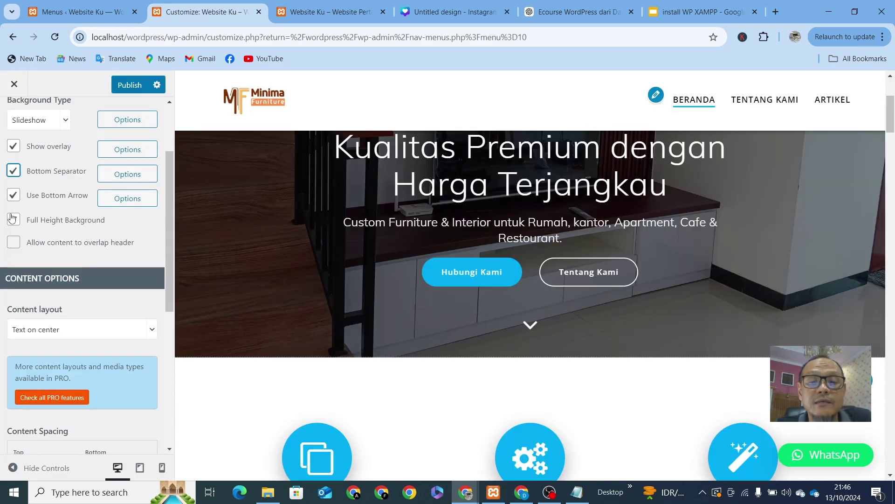
left_click(13, 218)
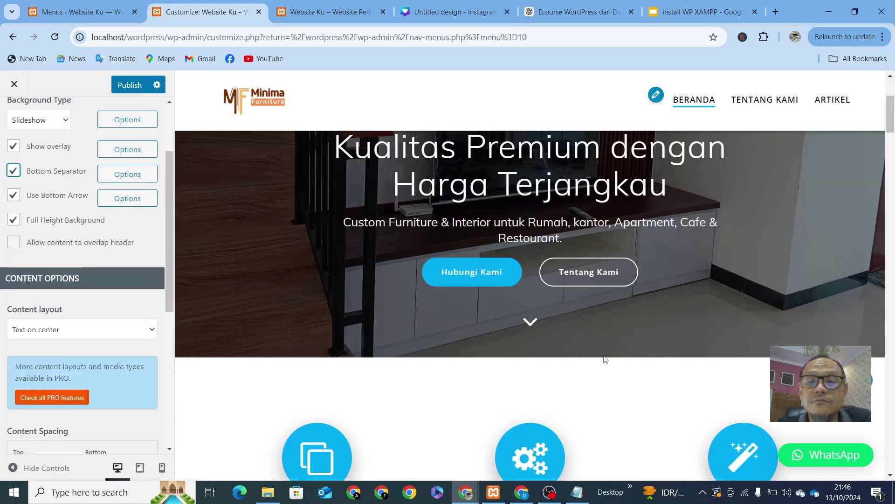
left_click(125, 179)
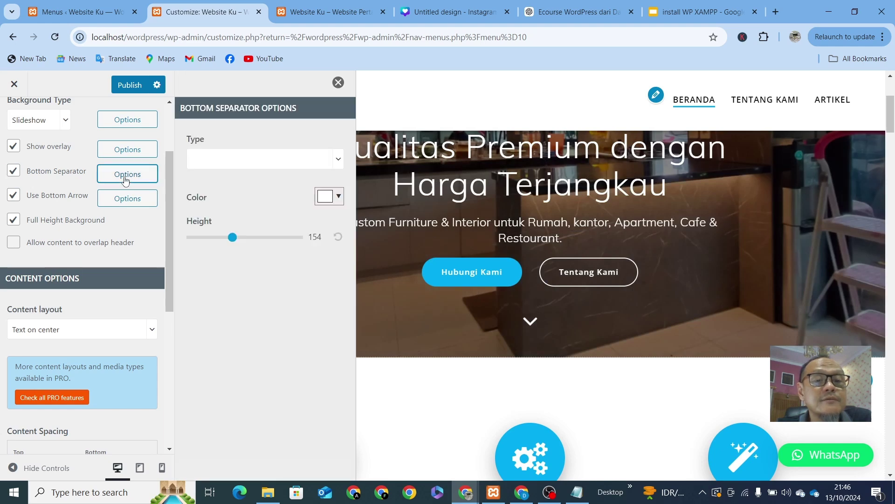
left_click(340, 159)
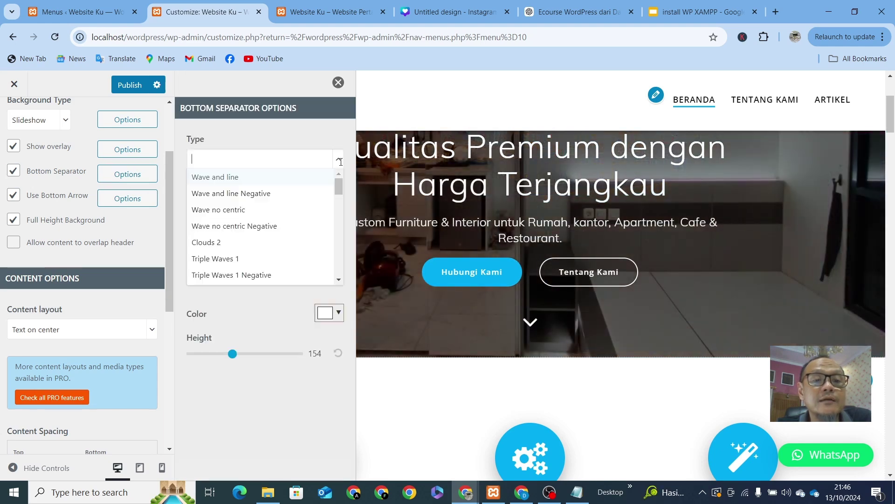
left_click(220, 181)
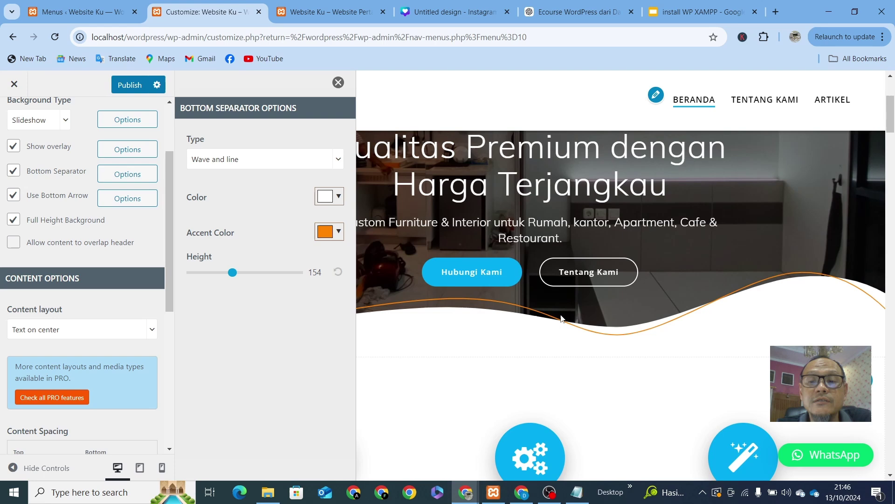
Step: Switch the bottom separator to Triple Waves 1, keep it white, and set height 74
left_click(301, 160)
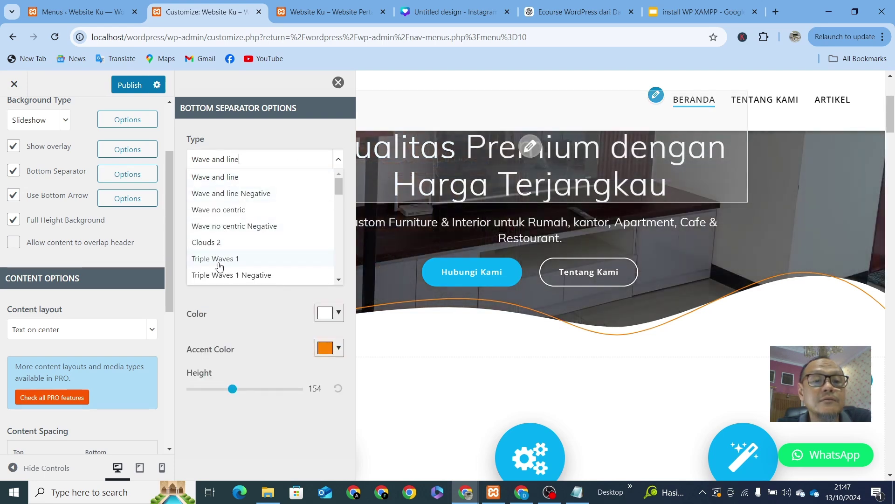
left_click(220, 259)
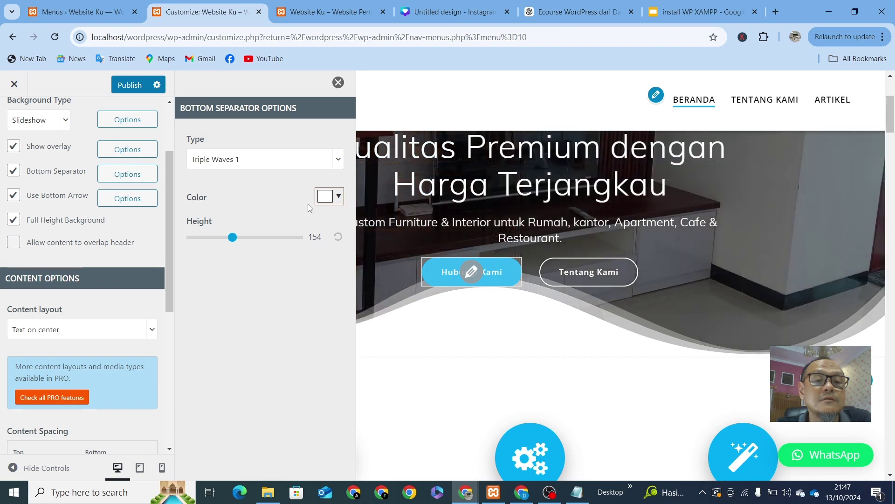
left_click(339, 198)
left_click(389, 216)
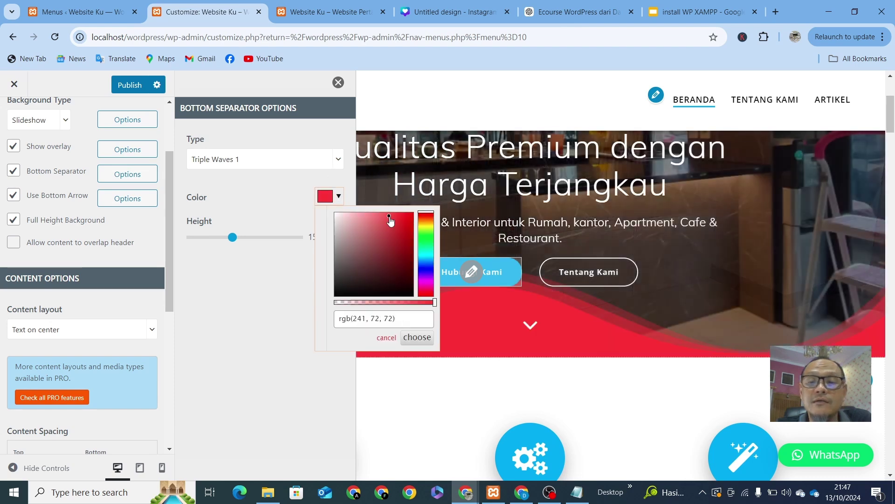
left_click_drag(336, 215, 333, 211)
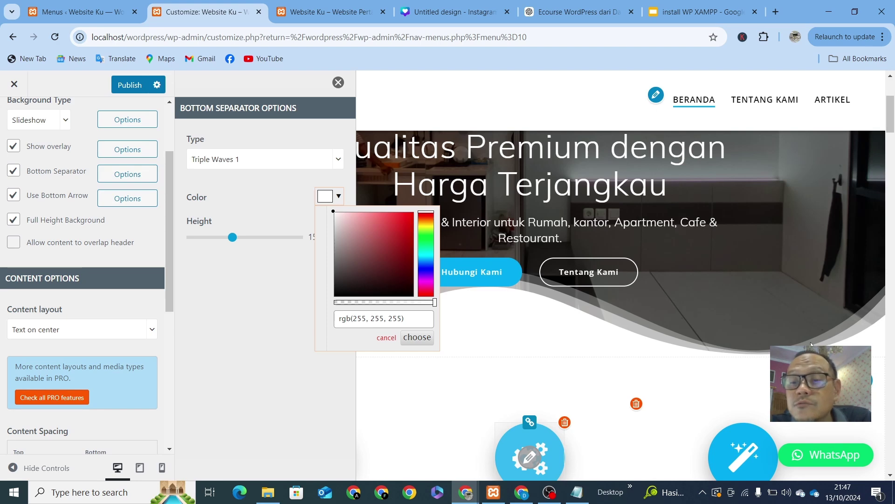
right_click(873, 370)
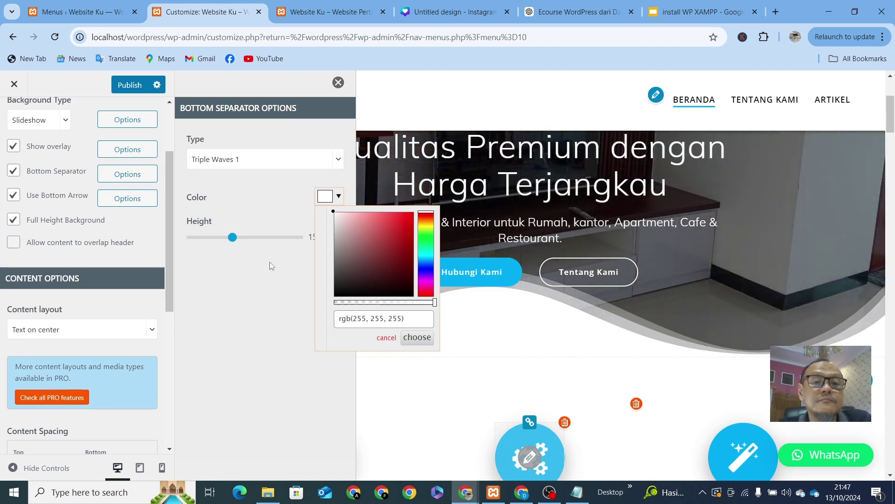
left_click_drag(232, 237, 209, 242)
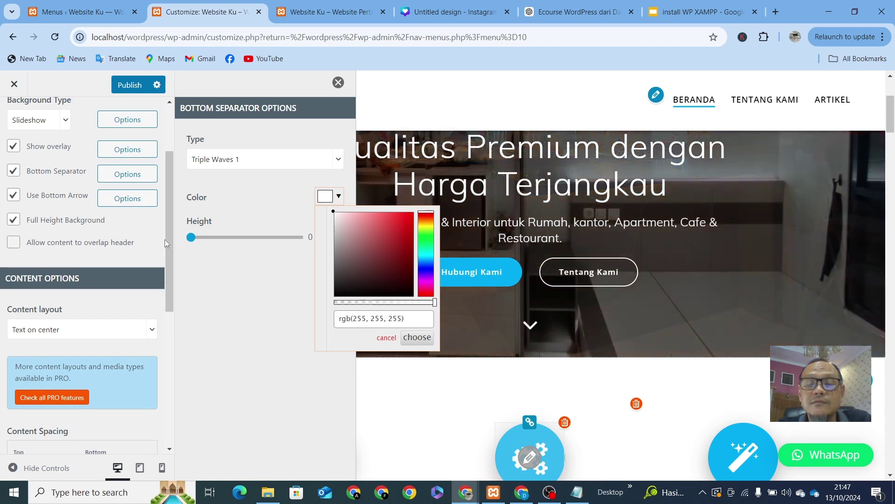
left_click_drag(192, 241, 212, 255)
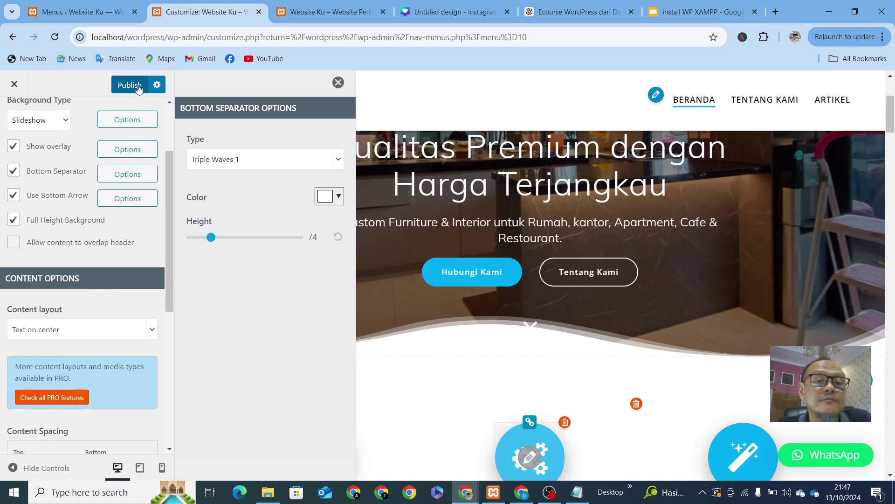
left_click(338, 87)
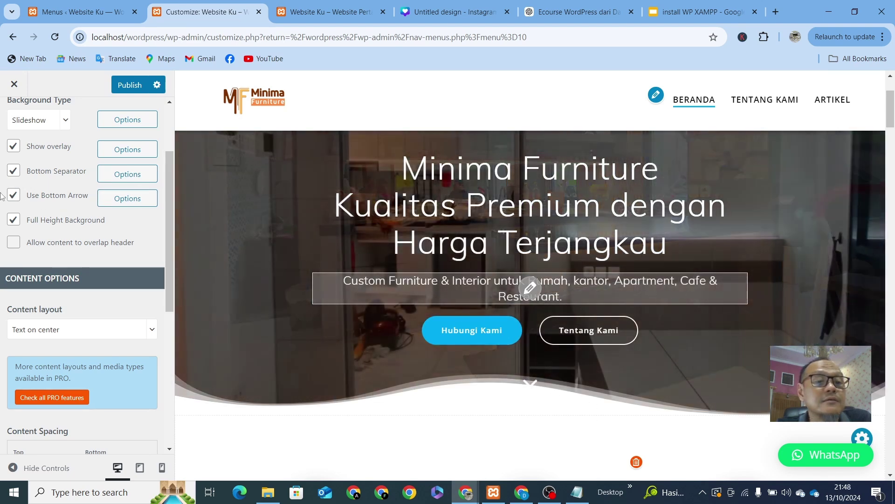
Step: Enable the bottom arrow and change its icon to angle double down
left_click(13, 195)
scroll(17, 198, "down", 2)
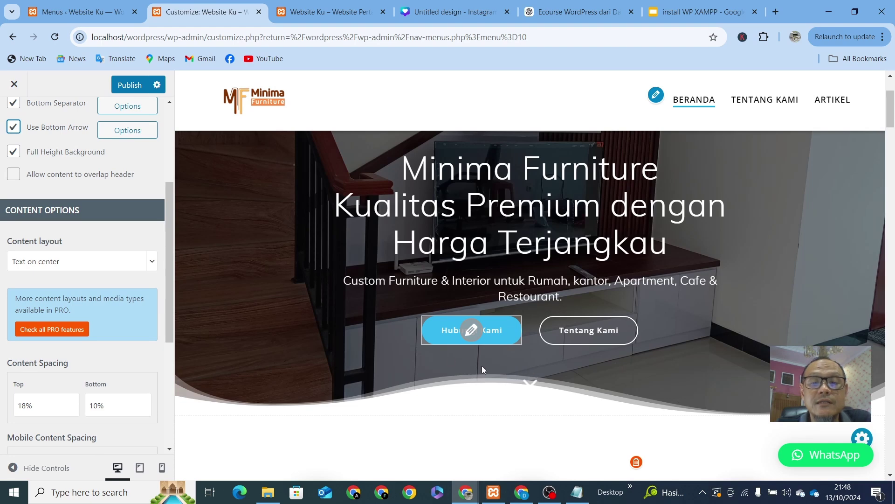
left_click(120, 132)
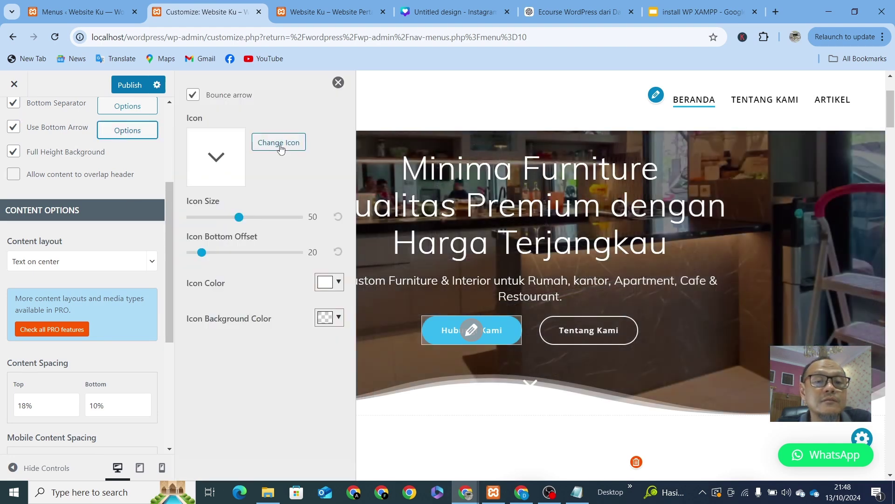
left_click(280, 145)
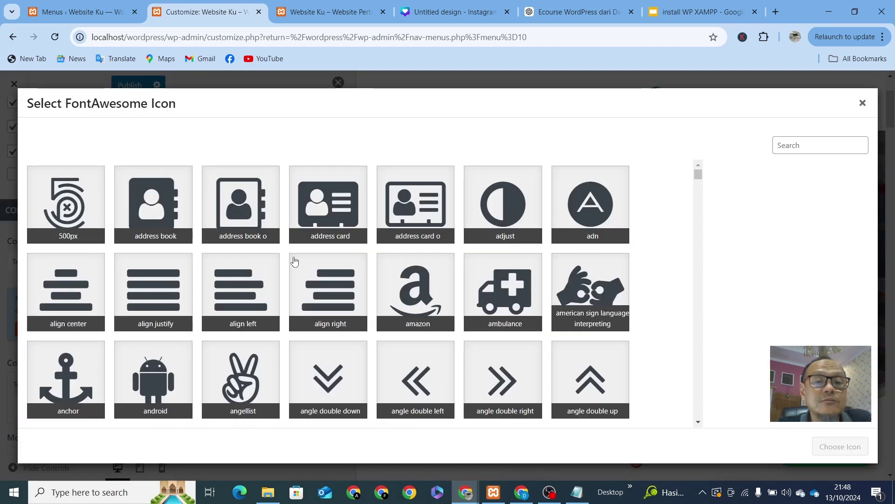
left_click(317, 391)
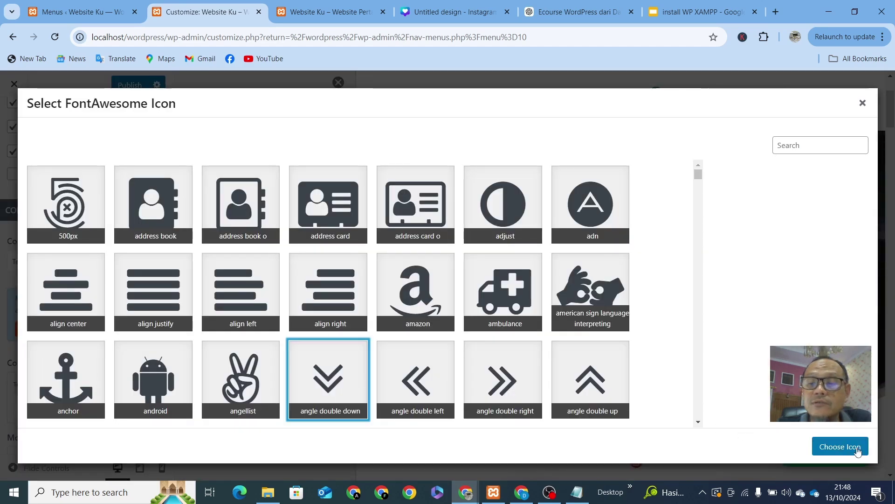
left_click(857, 449)
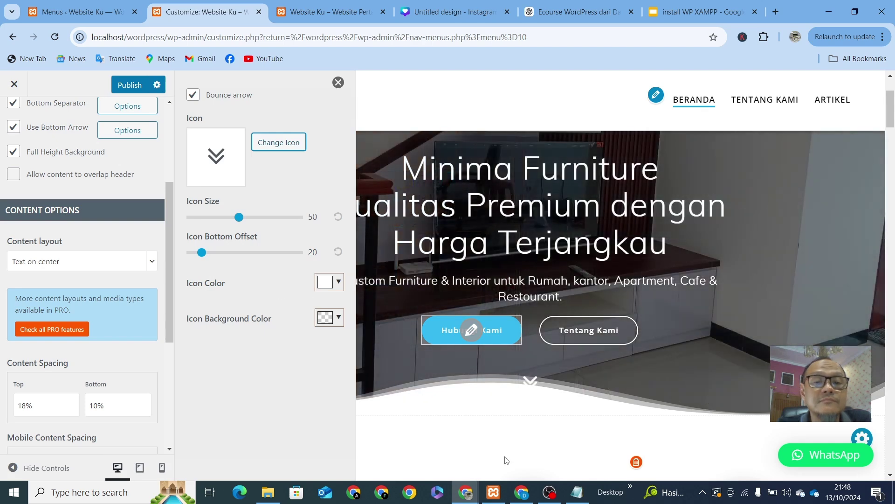
scroll(505, 389, "down", 4)
scroll(505, 389, "up", 4)
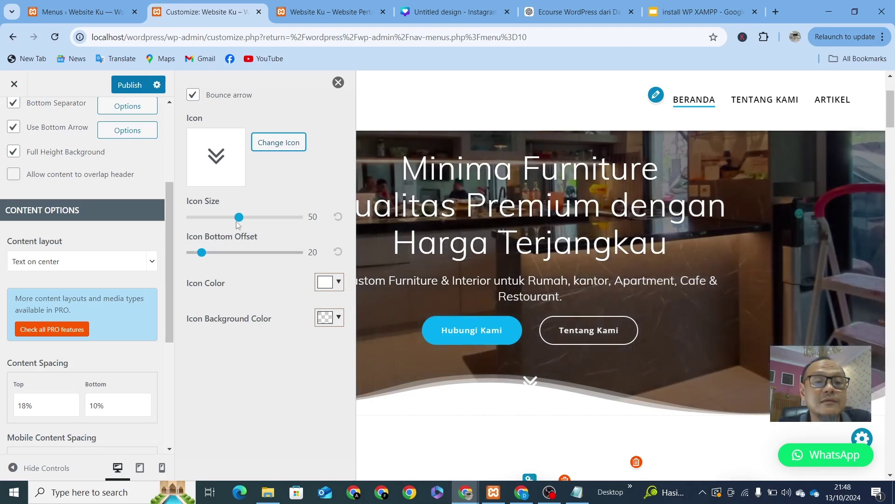
Step: Keep the arrow icon size at 50 and set its bottom offset to 56
left_click_drag(239, 217, 223, 219)
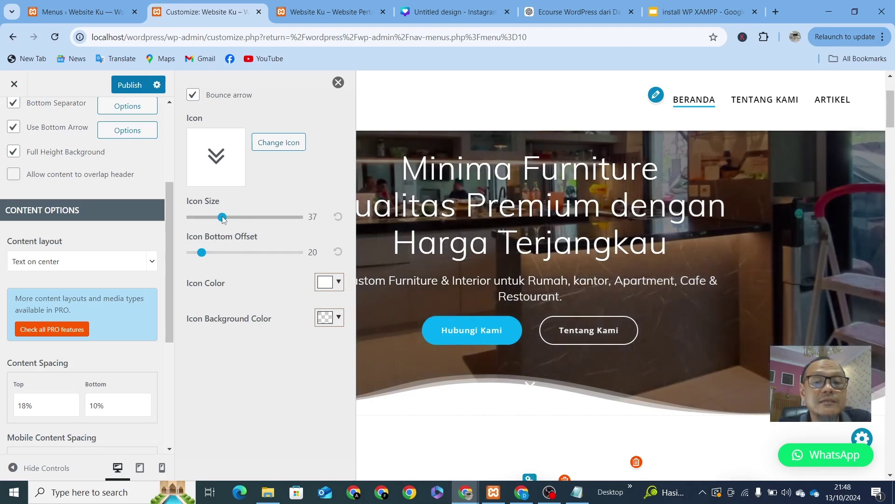
left_click_drag(284, 236, 260, 234)
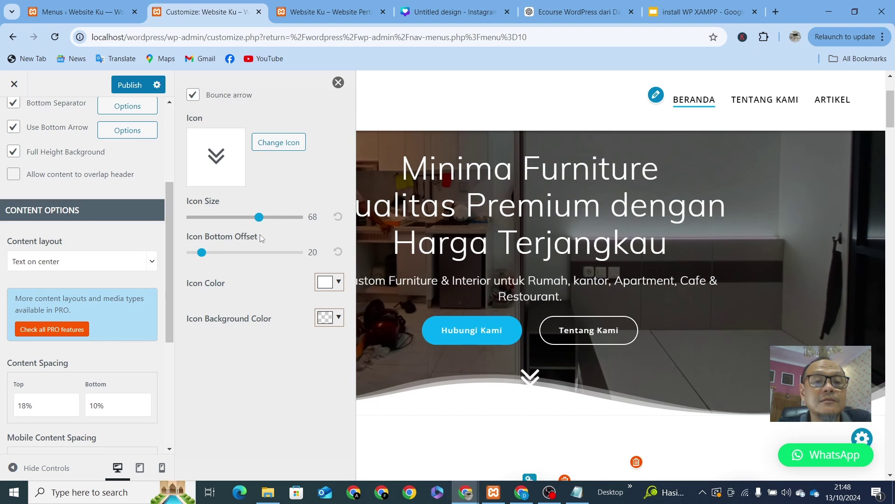
left_click(338, 218)
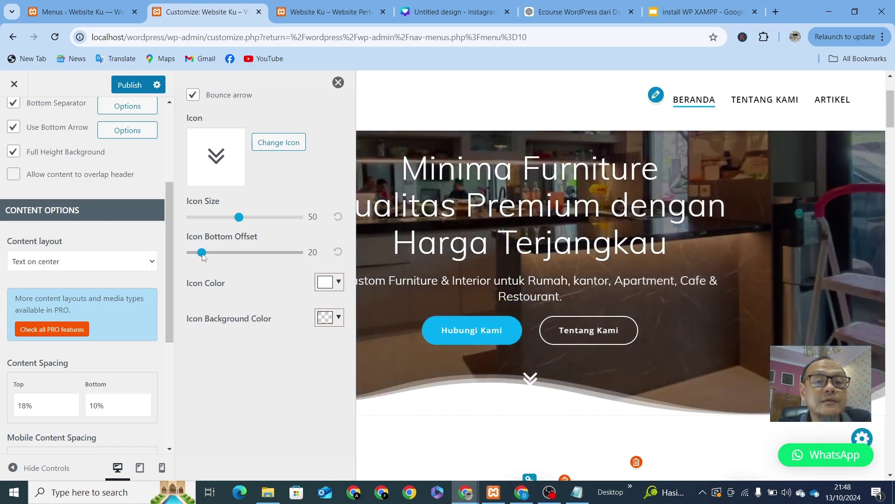
left_click_drag(204, 257, 261, 252)
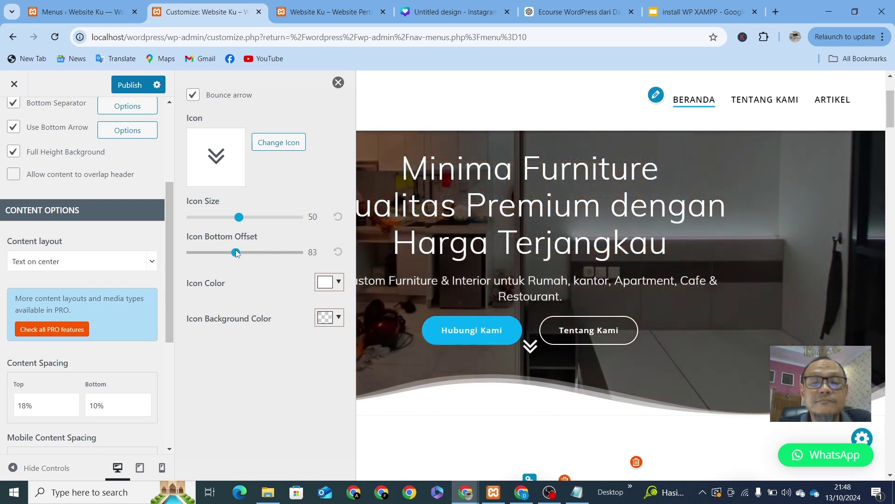
left_click_drag(236, 253, 224, 257)
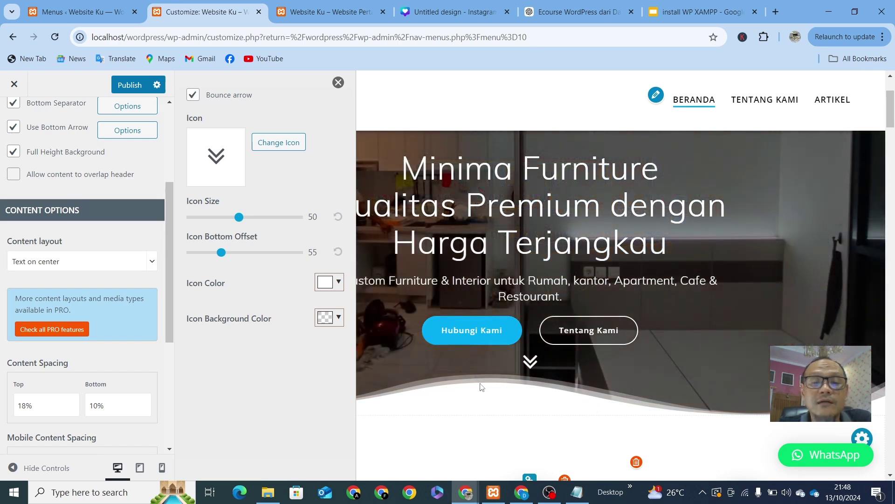
key("Right")
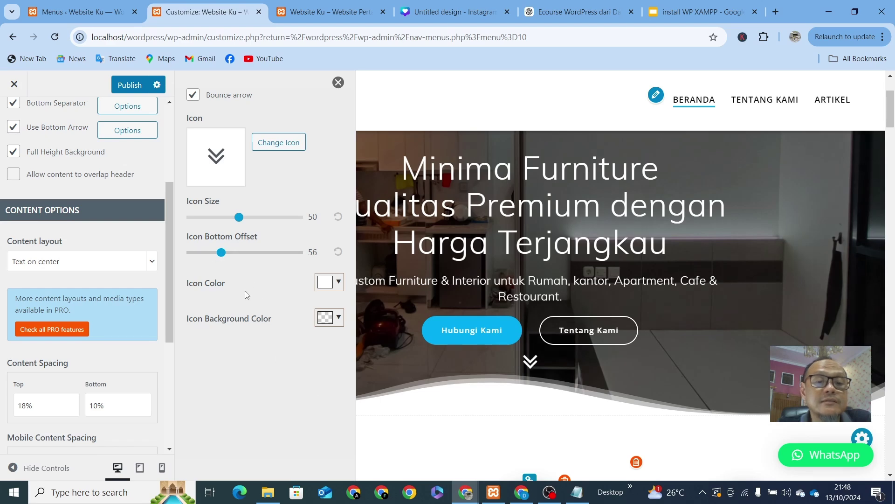
Step: Try red, orange and yellow colours for the arrow icon
left_click(334, 290)
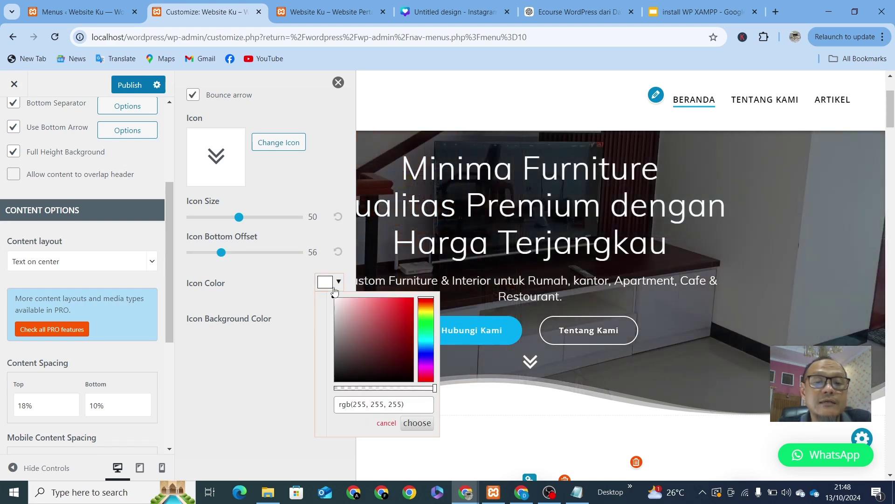
left_click(396, 322)
left_click(402, 307)
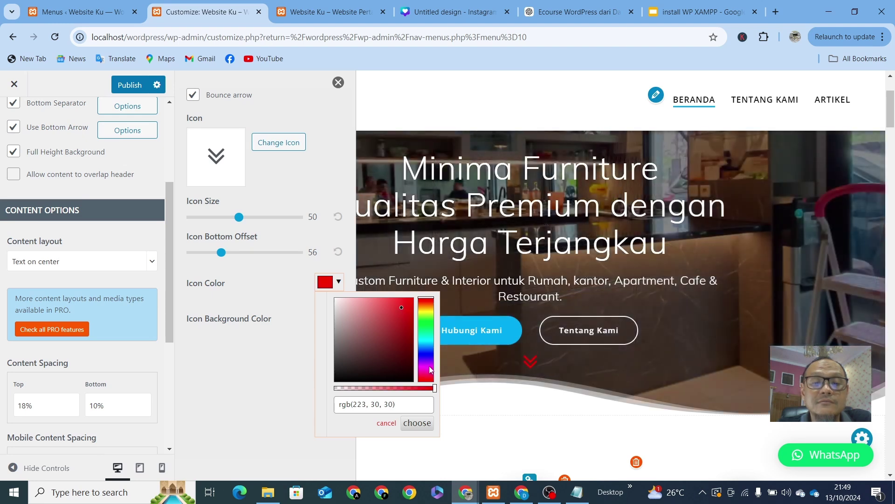
left_click(425, 304)
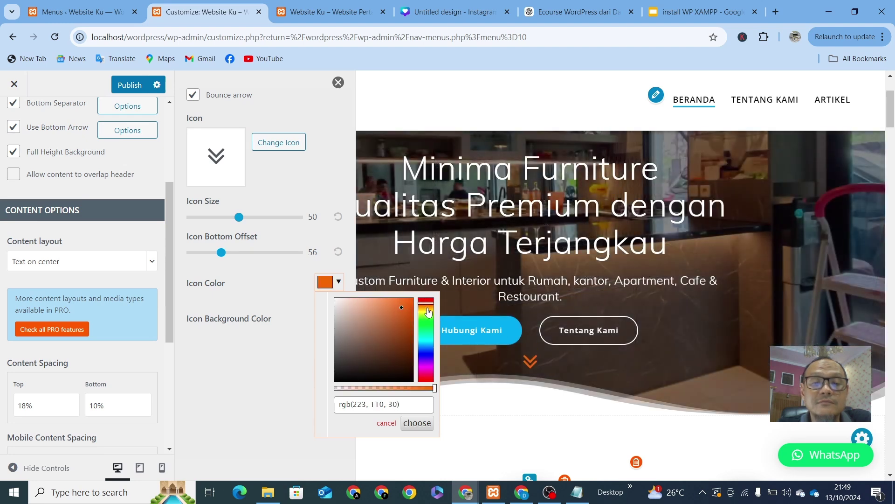
left_click(428, 306)
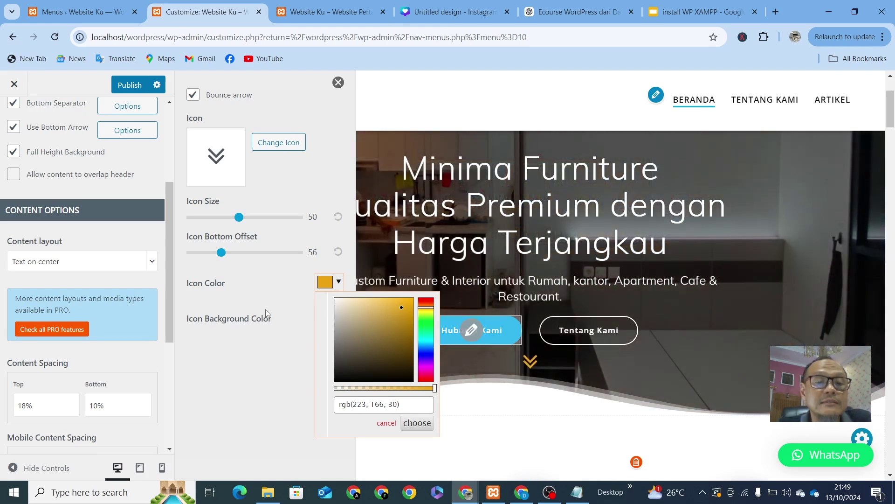
left_click(247, 300)
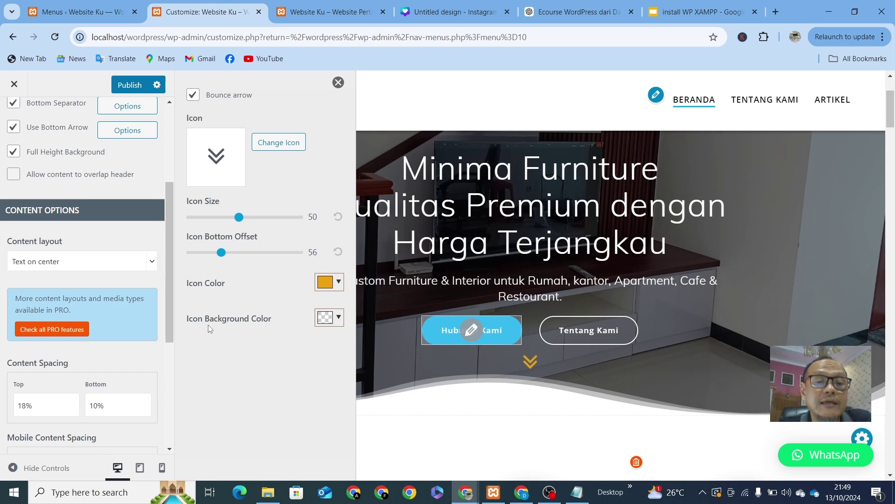
Step: Make the arrow's icon background fully transparent with alpha 0
left_click(321, 318)
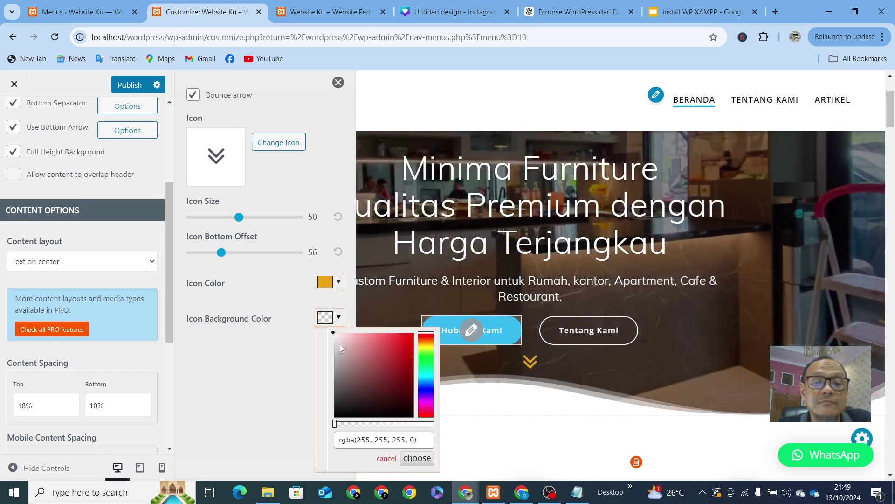
left_click_drag(335, 426, 361, 425)
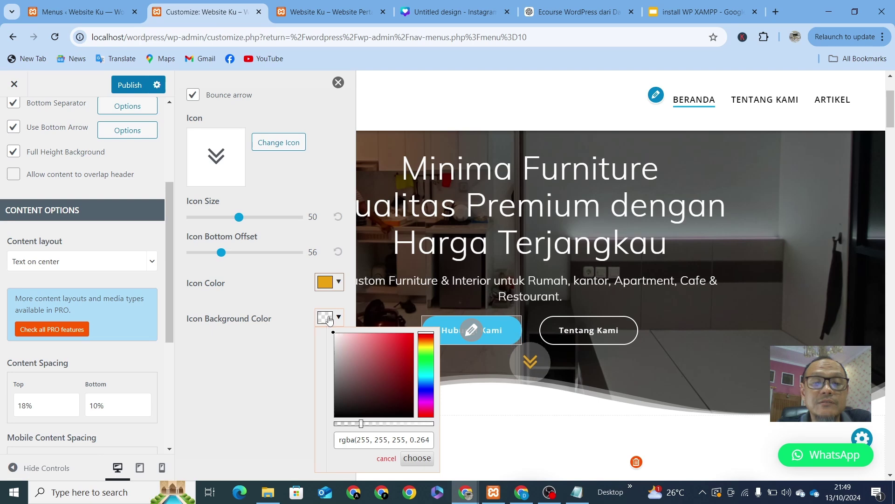
left_click_drag(392, 364, 397, 337)
left_click(359, 398)
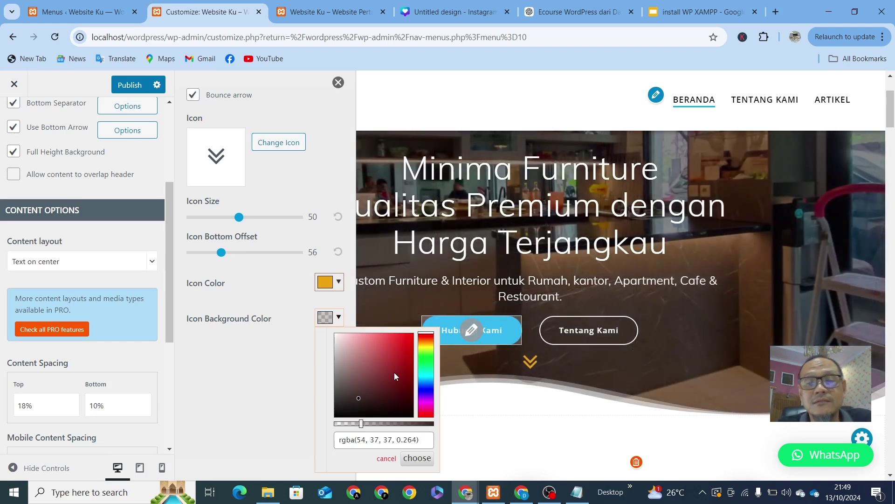
left_click(346, 389)
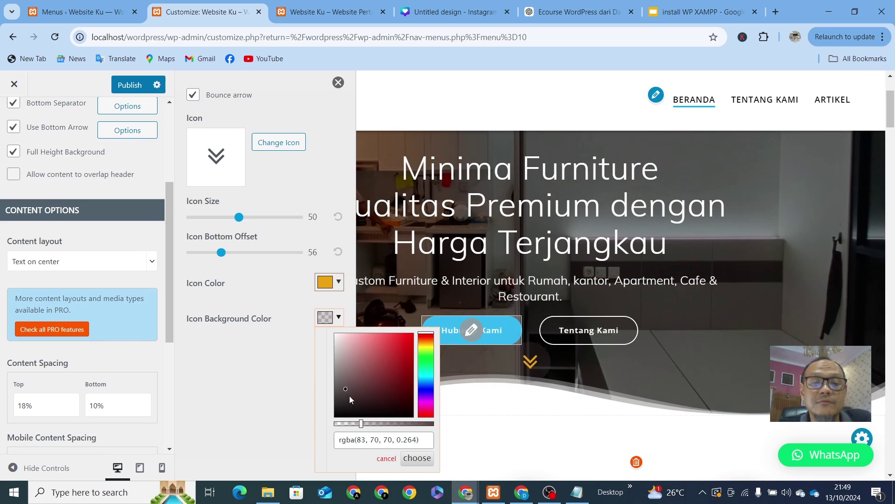
left_click_drag(362, 426, 332, 427)
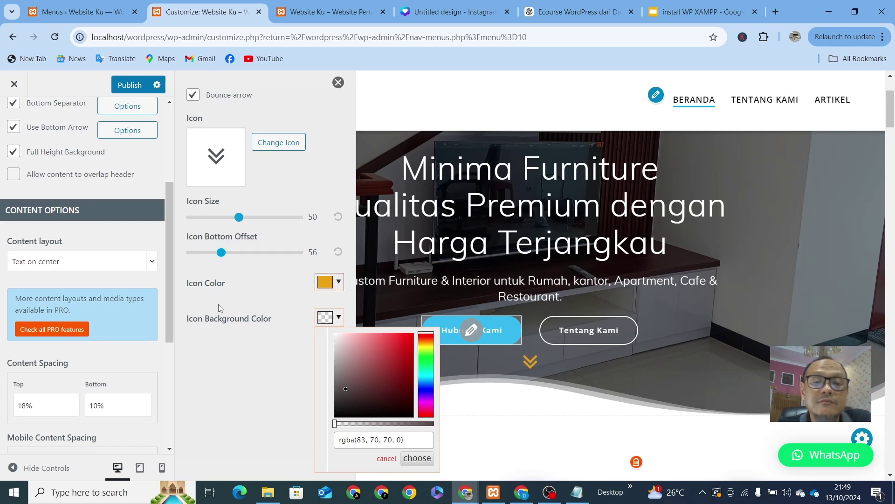
Step: Set the arrow icon colour to white rgb(250, 250, 250)
left_click(328, 284)
left_click_drag(348, 309, 326, 299)
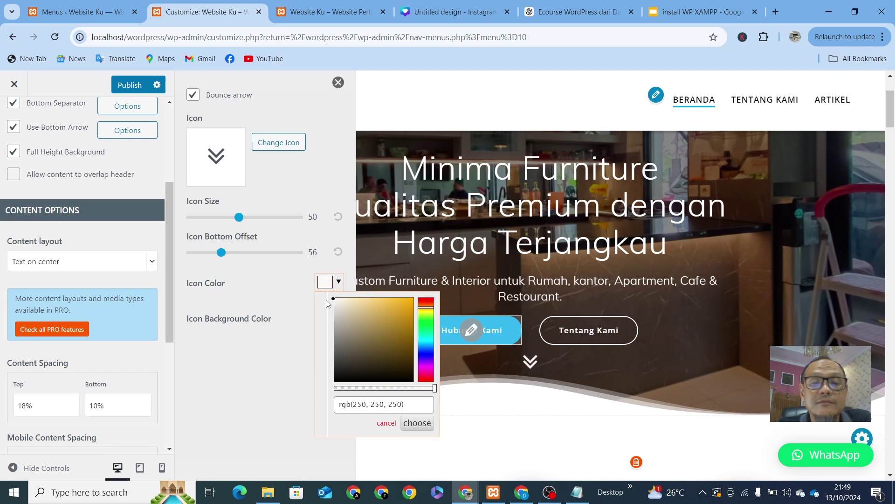
left_click(217, 362)
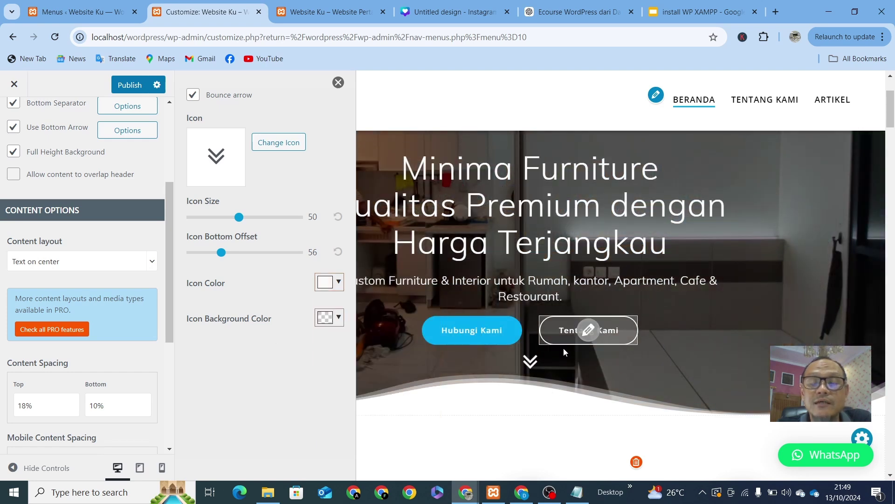
scroll(564, 348, "up", 3)
scroll(565, 349, "down", 5)
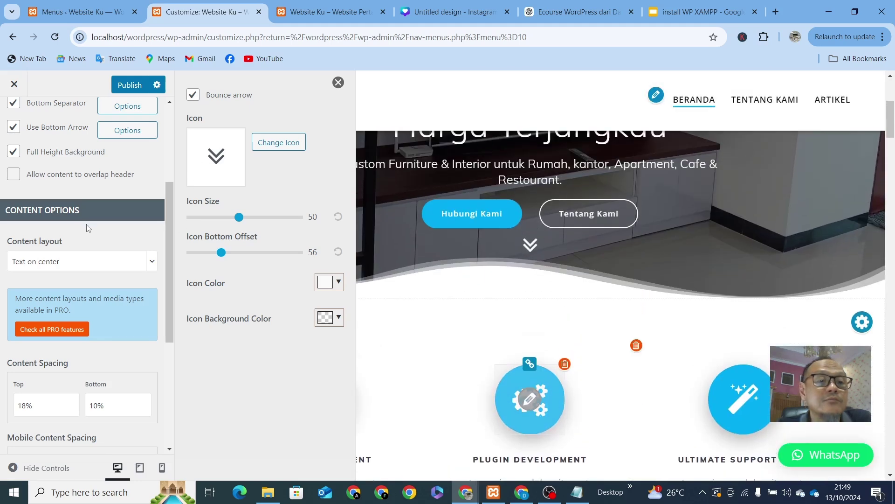
scroll(88, 228, "up", 3)
Step: Try the Tilt shape for the hero's bottom separator and check it in the preview
left_click(117, 226)
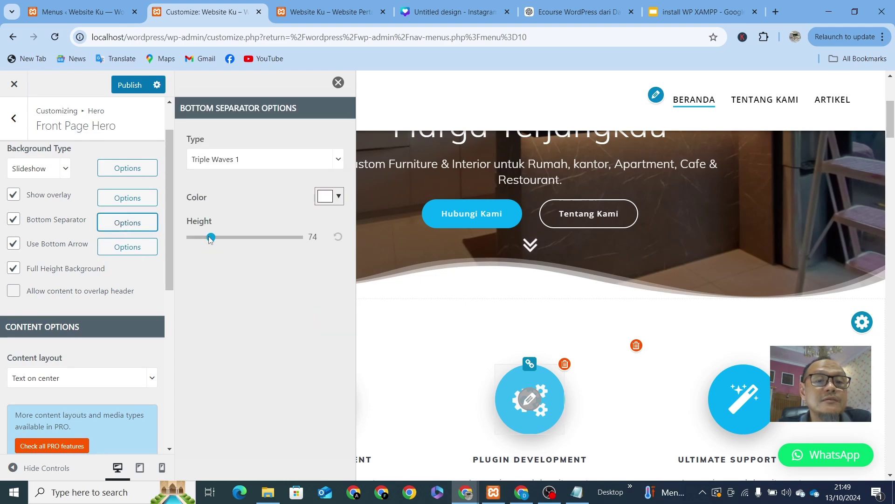
left_click(335, 159)
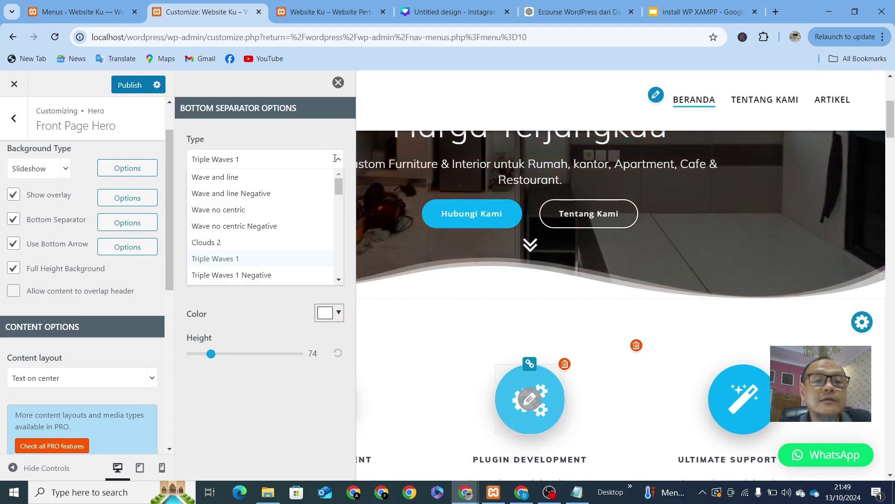
scroll(252, 259, "down", 6)
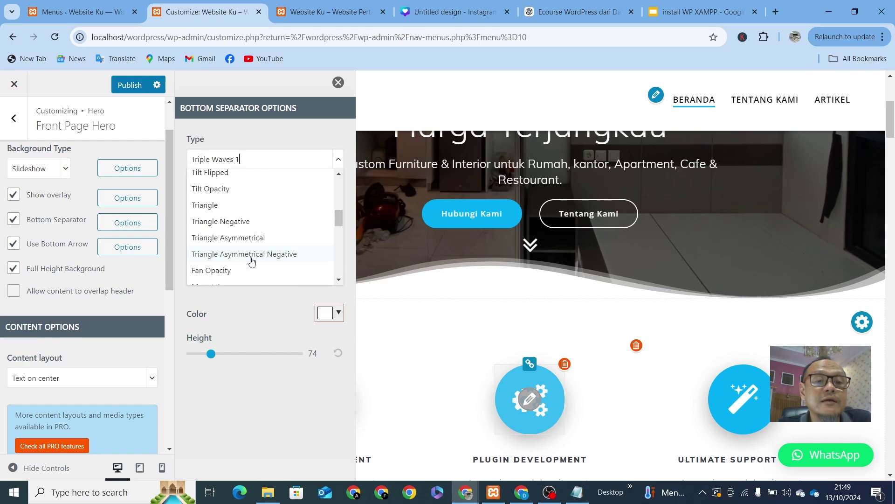
scroll(252, 260, "up", 2)
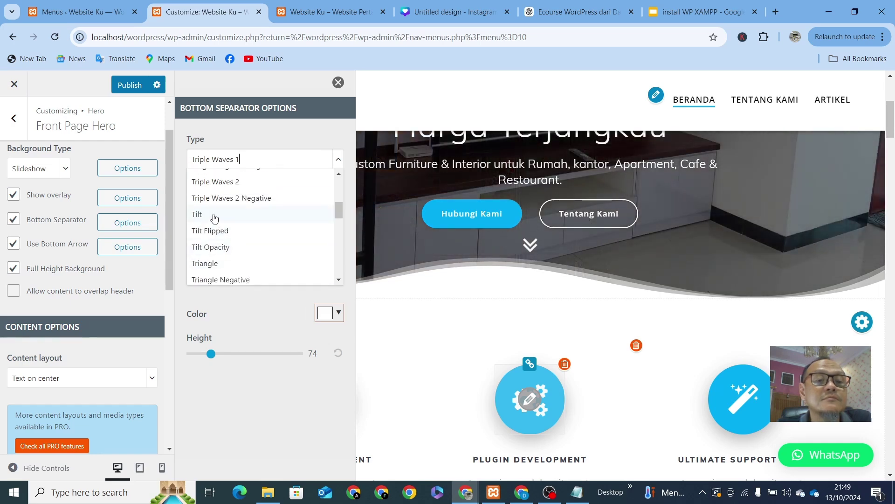
left_click(213, 216)
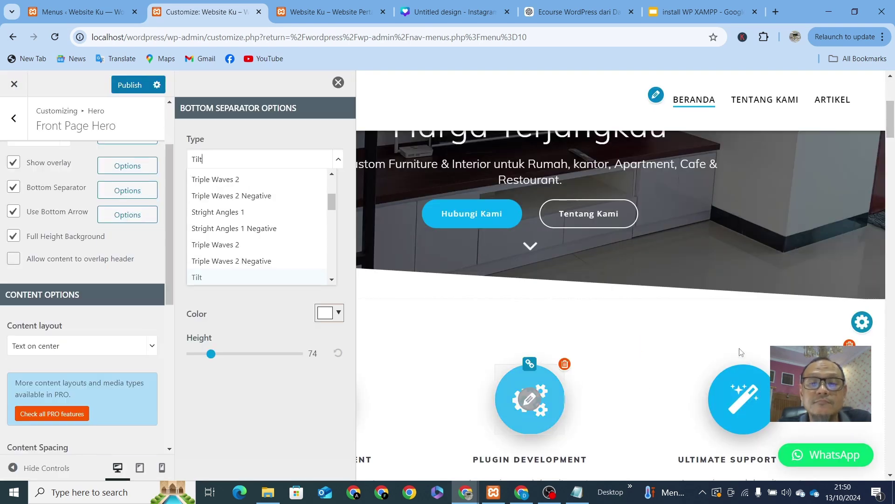
left_click(339, 83)
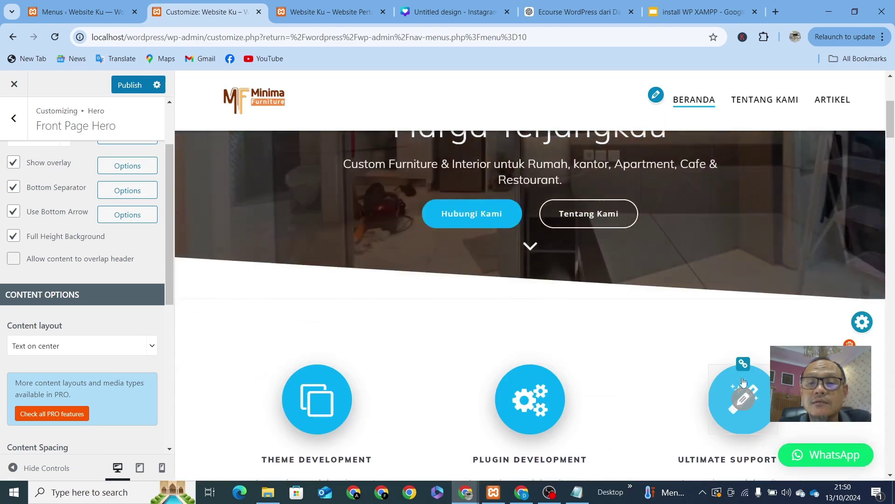
Step: Switch the bottom separator to Clouds and raise its height to 216
left_click(132, 190)
left_click(287, 161)
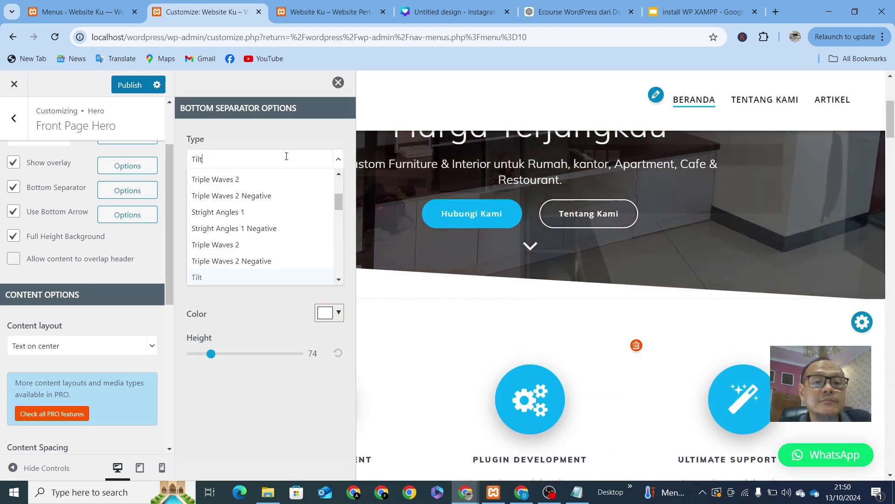
scroll(257, 264, "down", 3)
scroll(258, 265, "down", 3)
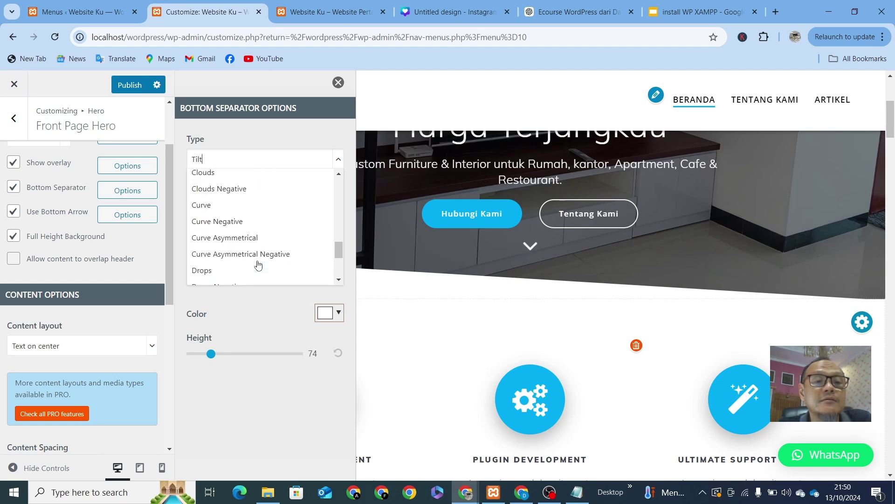
scroll(258, 265, "up", 2)
scroll(258, 265, "down", 2)
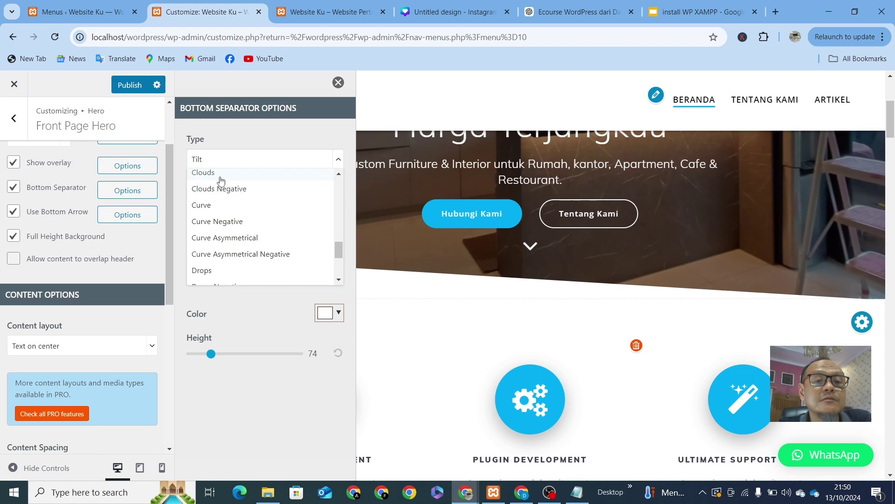
left_click(219, 176)
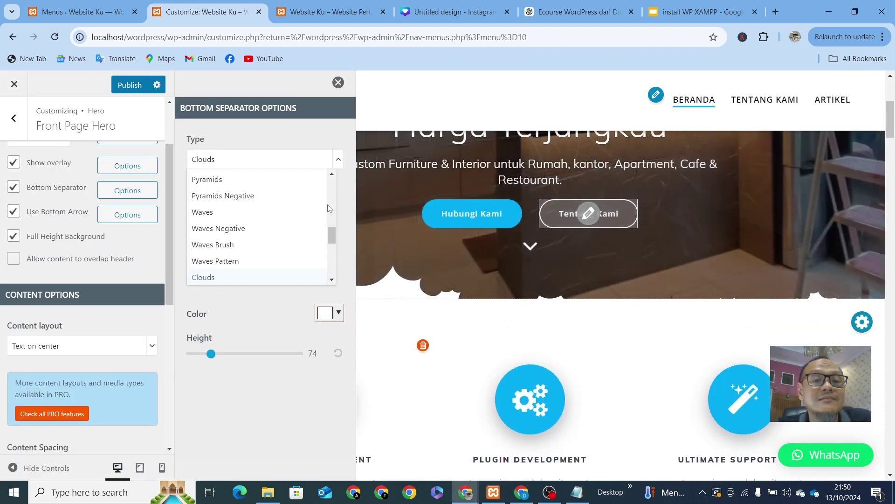
left_click_drag(211, 354, 249, 349)
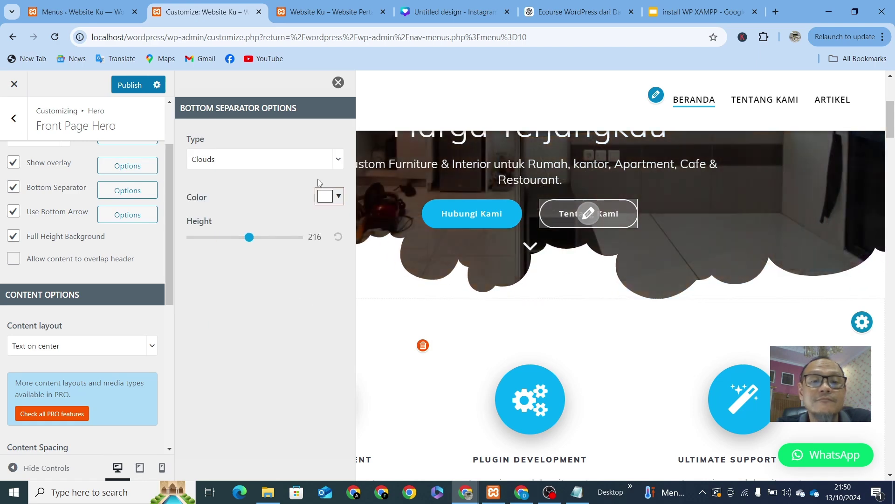
Step: Try the Triple Waves 1 separator shape with a lowered height
left_click(339, 84)
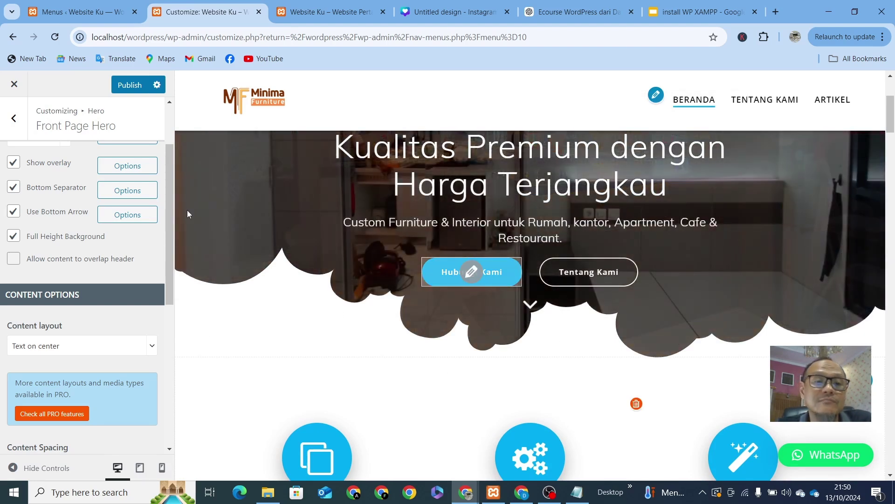
left_click(143, 195)
left_click(336, 163)
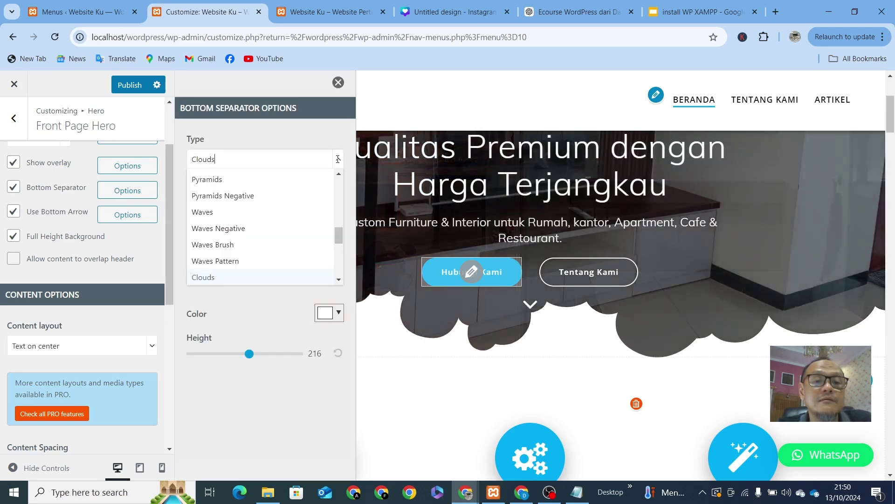
scroll(271, 215, "down", 3)
scroll(271, 215, "up", 1)
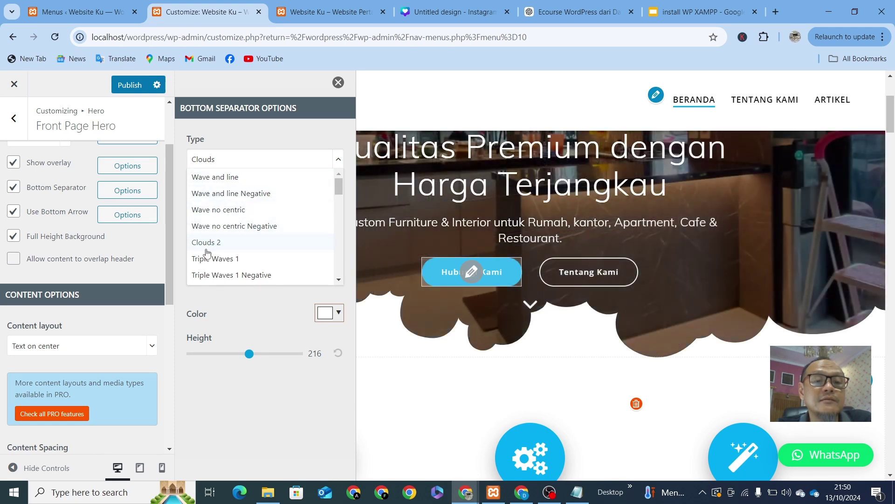
scroll(208, 252, "down", 3)
scroll(208, 234, "up", 2)
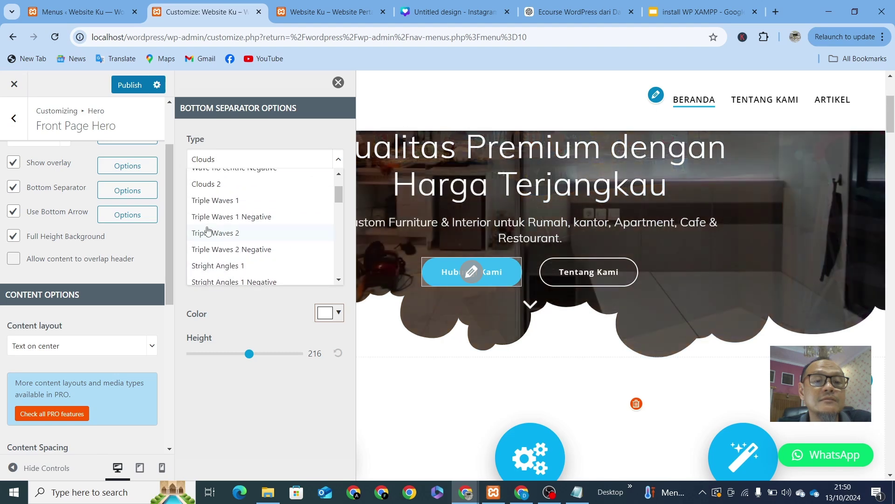
left_click(228, 202)
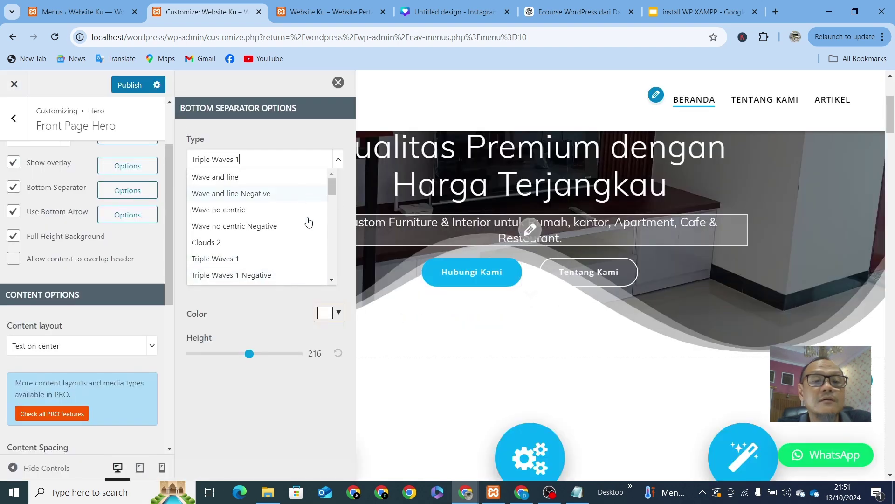
left_click_drag(249, 353, 208, 360)
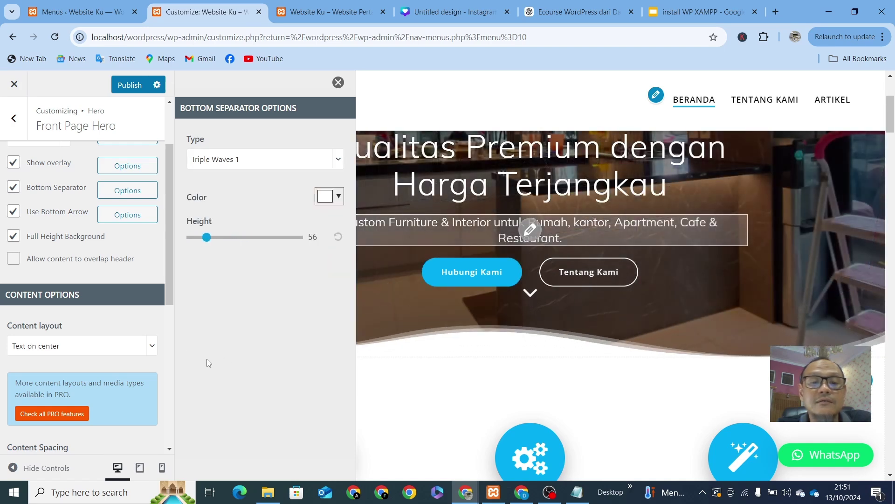
Step: Change the separator to Tilt Opacity and shorten it to height 36
left_click(280, 159)
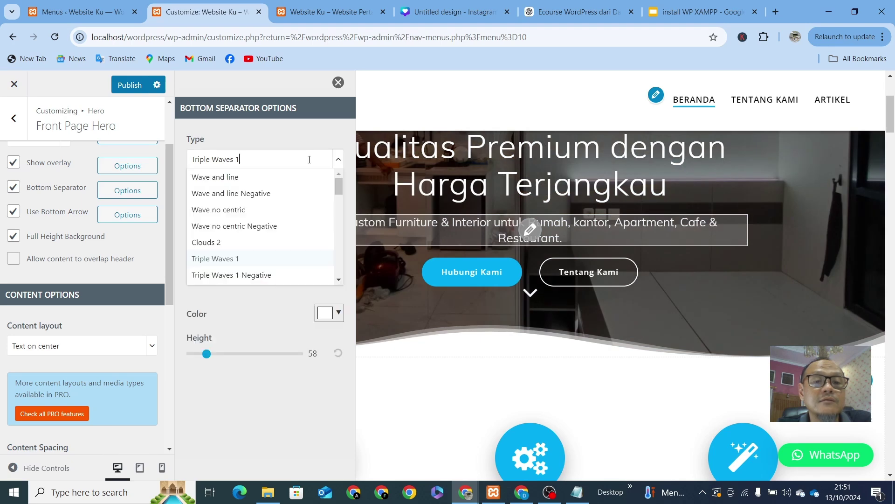
key("Down")
key("Down")
left_click(220, 259)
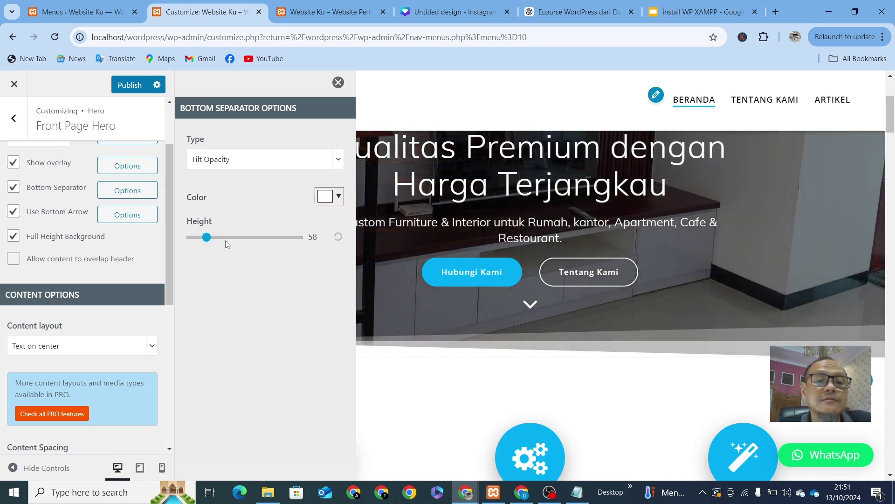
left_click_drag(207, 237, 201, 238)
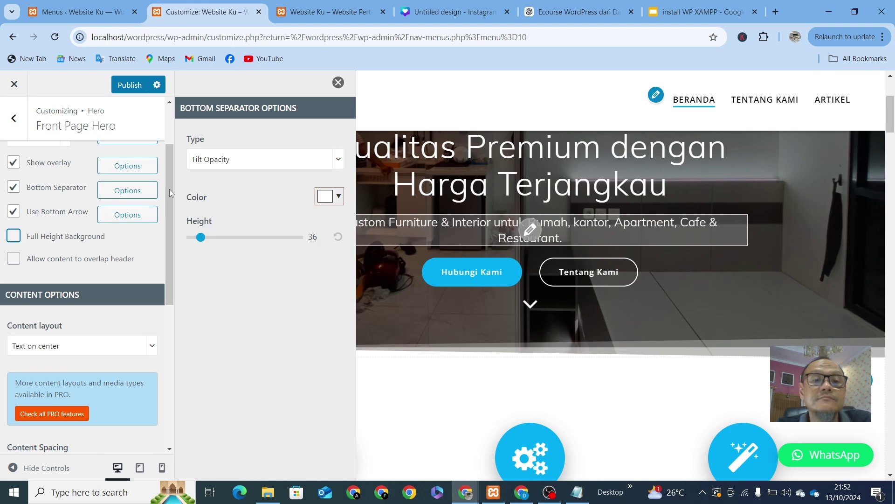
Step: Enable 'Allow content to overlap header', keeping the default 'Overlap with' value of 200px
left_click(339, 83)
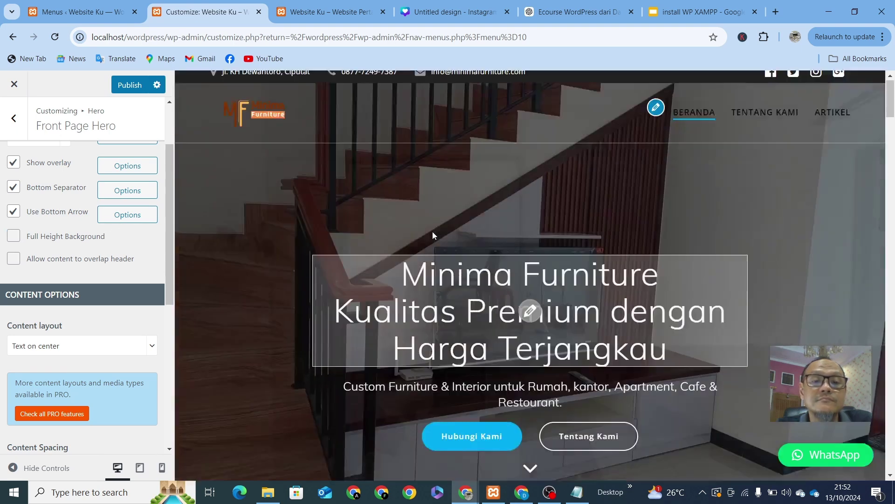
scroll(432, 231, "down", 5)
scroll(433, 233, "up", 5)
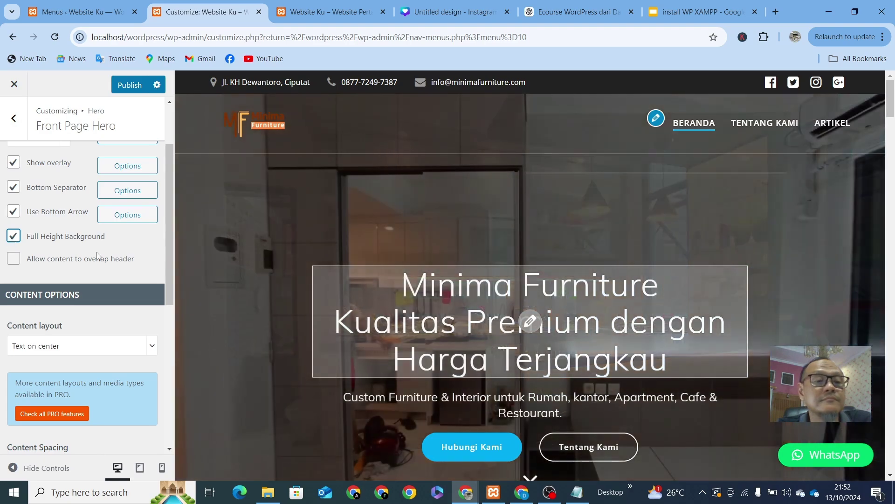
scroll(238, 279, "down", 3)
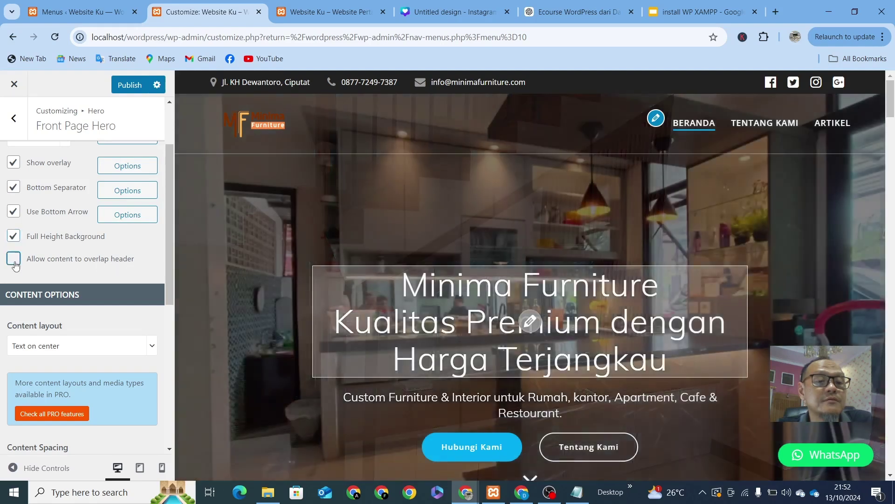
left_click(14, 260)
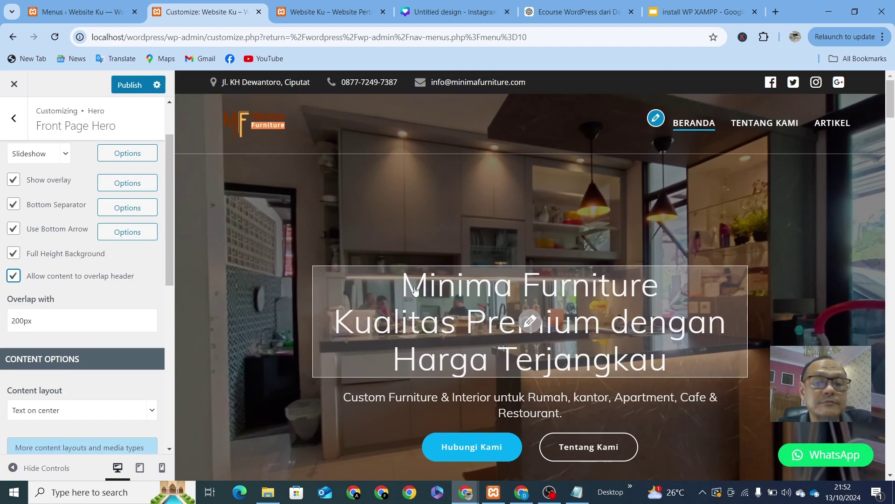
scroll(417, 294, "down", 5)
scroll(426, 319, "down", 1)
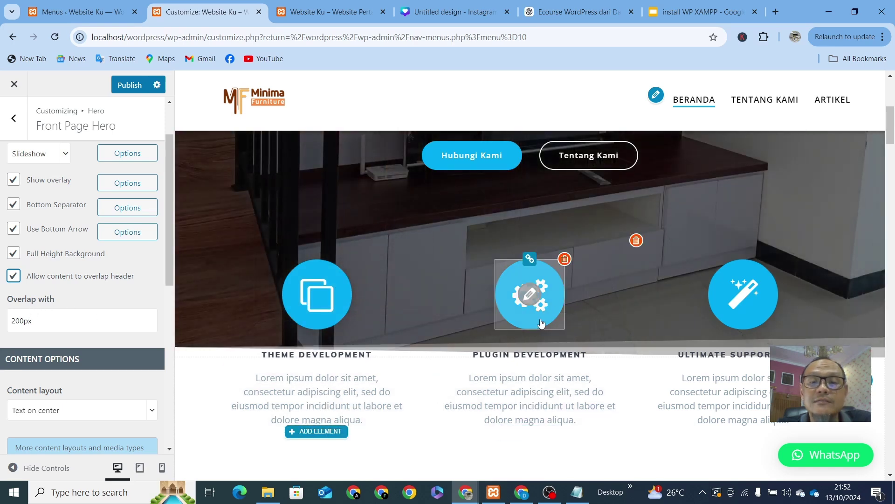
scroll(541, 321, "up", 3)
scroll(541, 321, "down", 2)
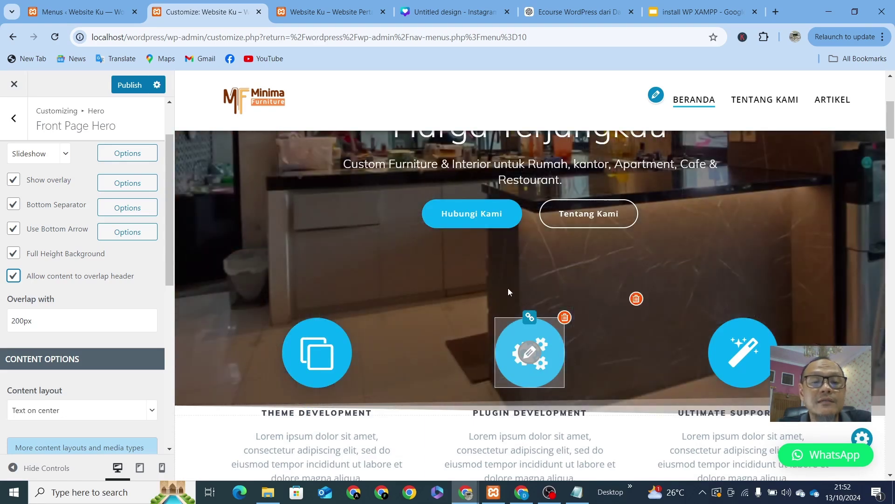
Step: Try 10px and then 50px in the 'Overlap with' field and check the preview
left_click(26, 322)
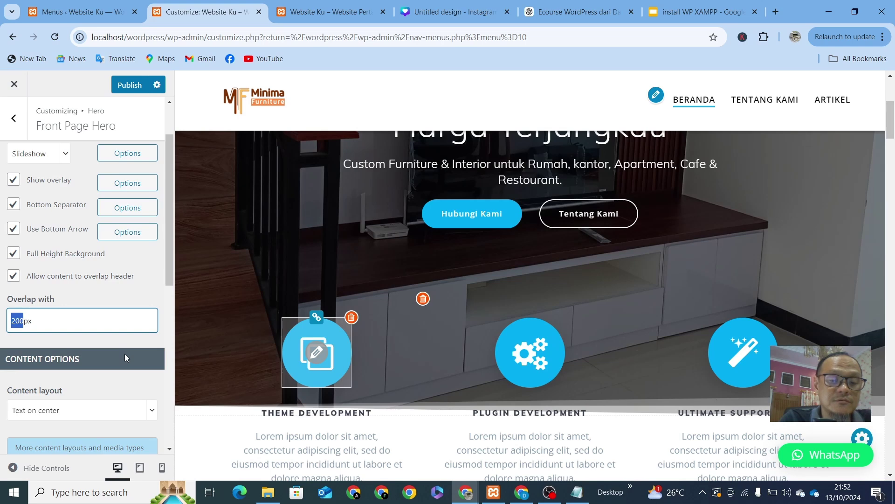
type("10")
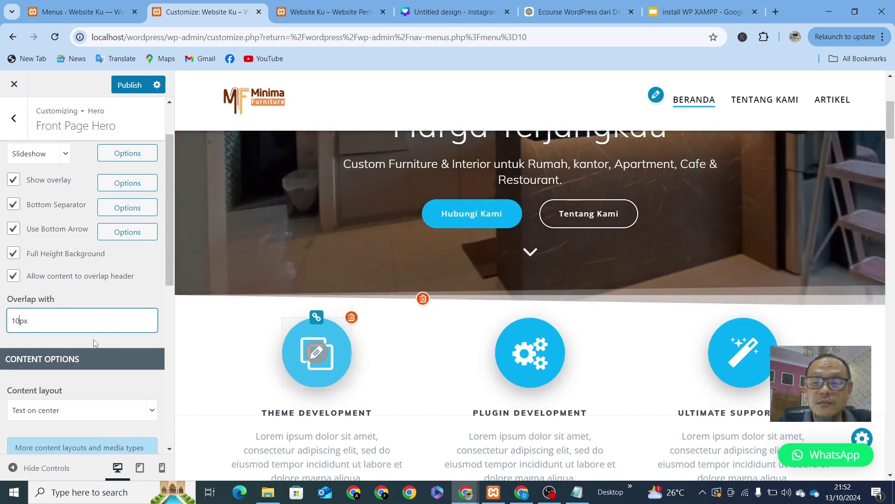
type("50")
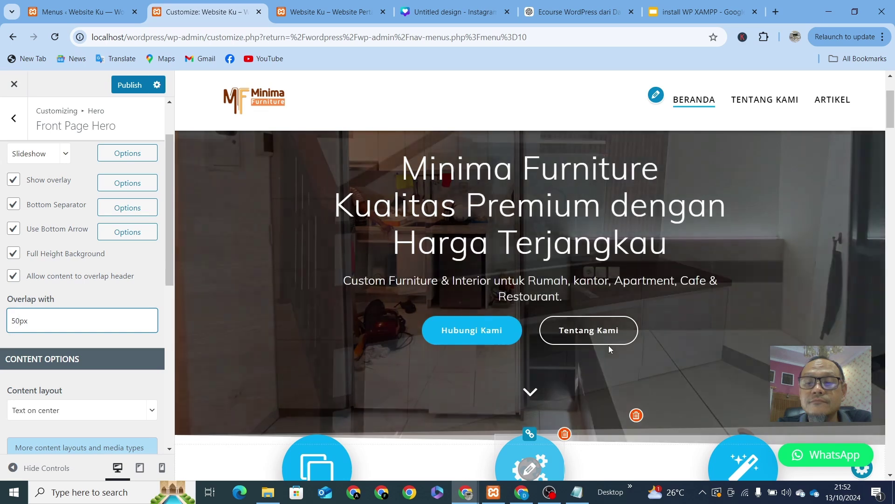
scroll(609, 348, "down", 4)
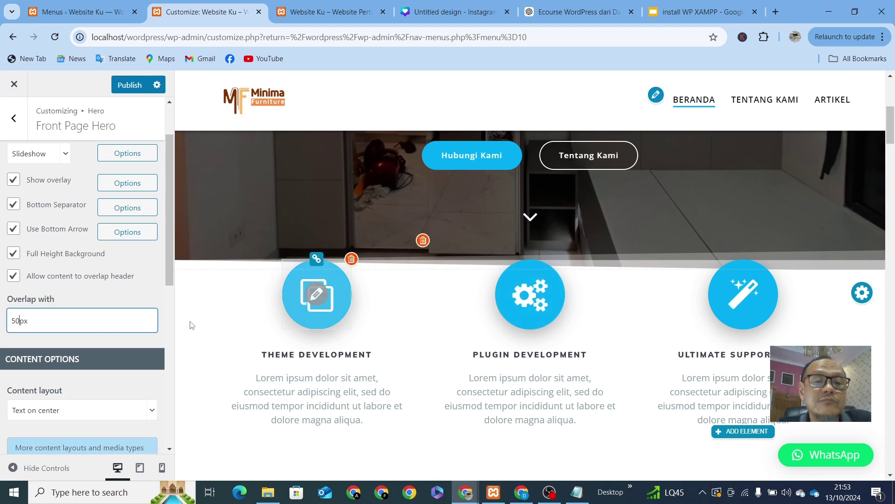
scroll(489, 370, "up", 2)
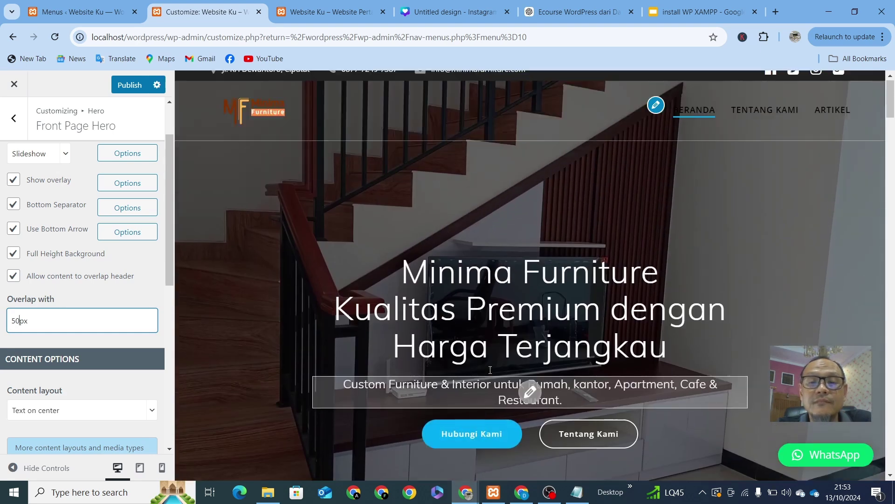
scroll(489, 369, "down", 1)
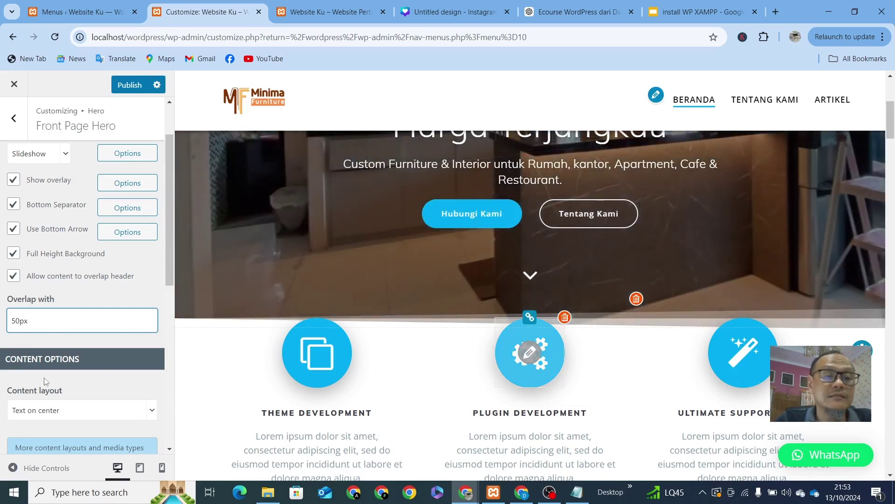
Step: Clear the 'Overlap with' field and set the header overlap to 75px
key("BackSpace")
key("BackSpace")
type("75")
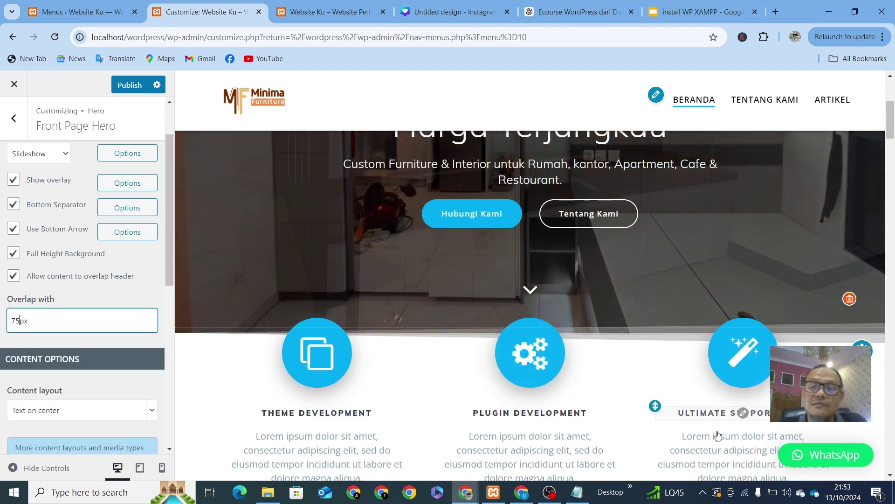
scroll(607, 409, "up", 3)
scroll(608, 410, "up", 2)
scroll(608, 406, "down", 5)
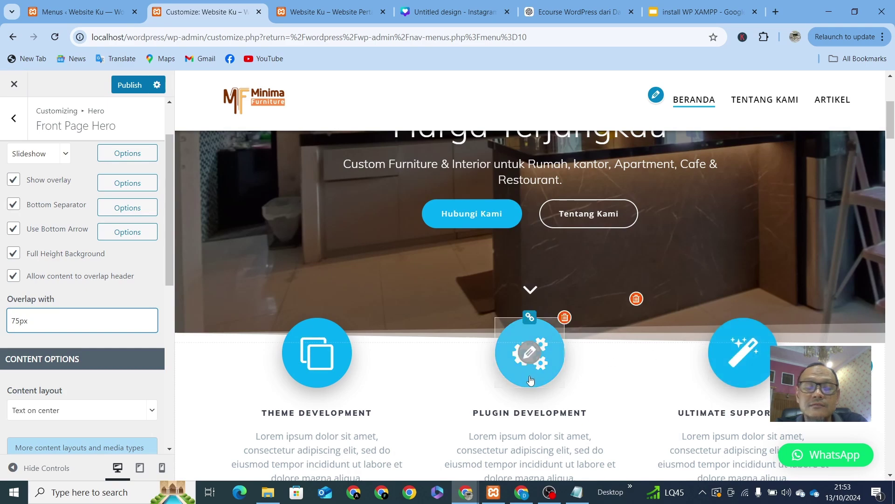
scroll(523, 388, "down", 3)
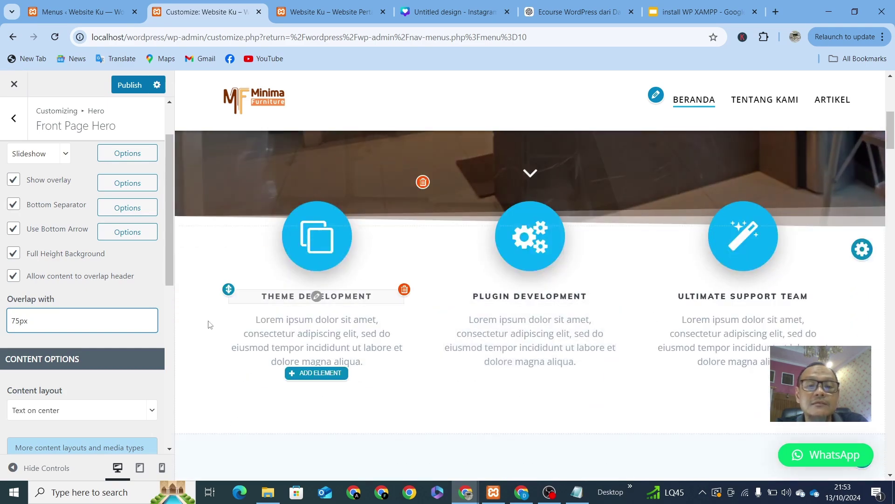
scroll(208, 321, "up", 5)
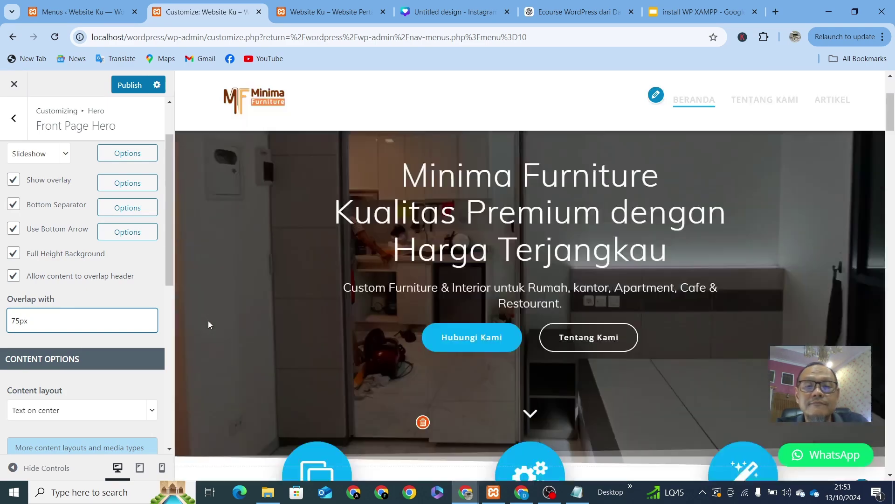
scroll(208, 320, "down", 5)
scroll(210, 324, "down", 1)
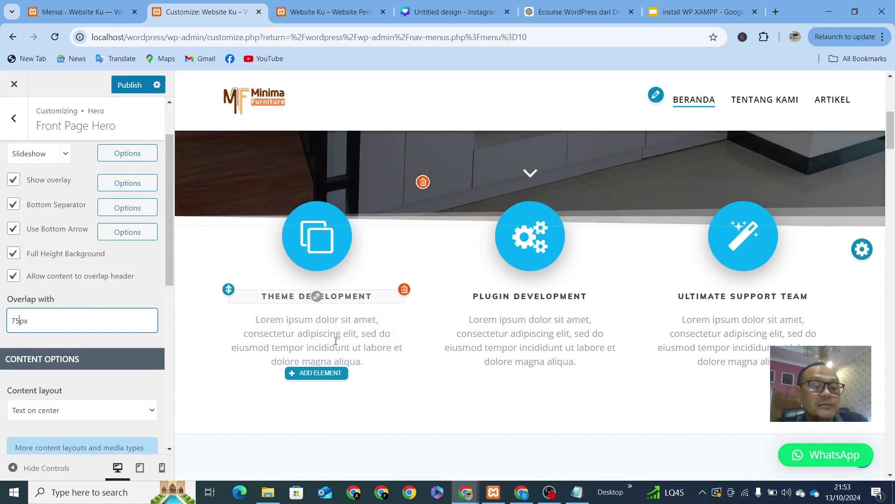
scroll(32, 278, "down", 3)
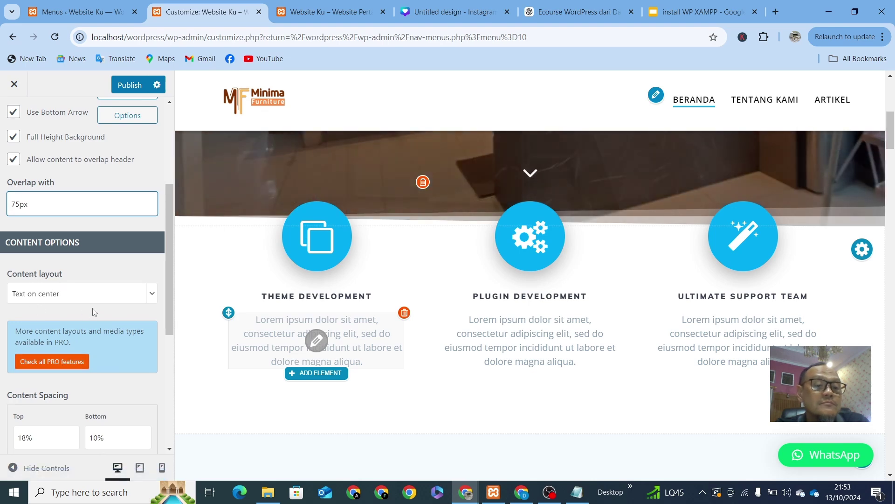
Step: Set the hero Content layout to 'Text on right'
left_click(148, 296)
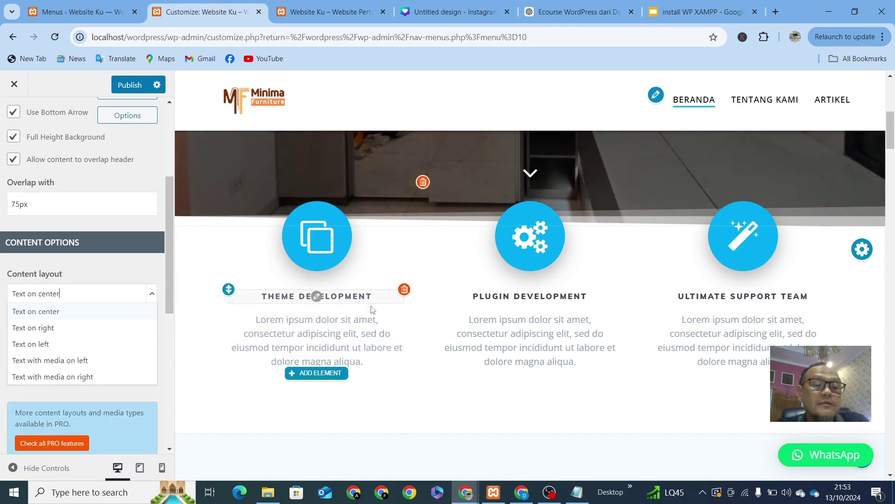
scroll(47, 318, "down", 1)
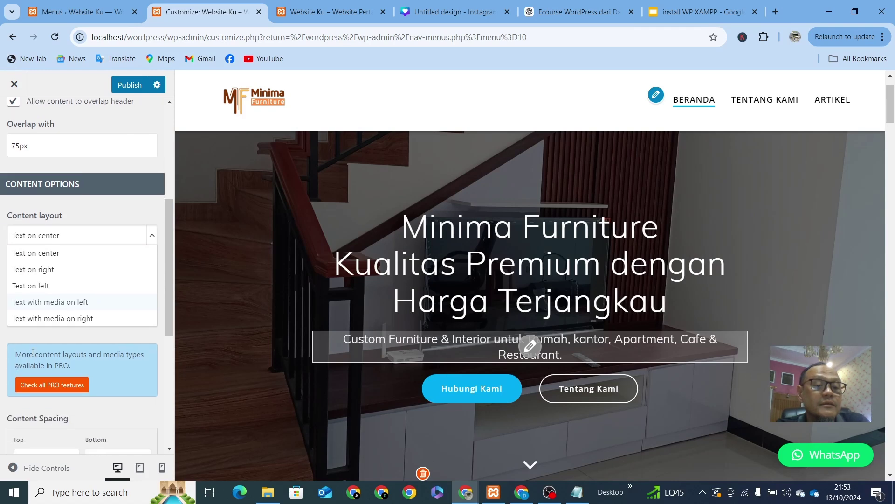
left_click(42, 271)
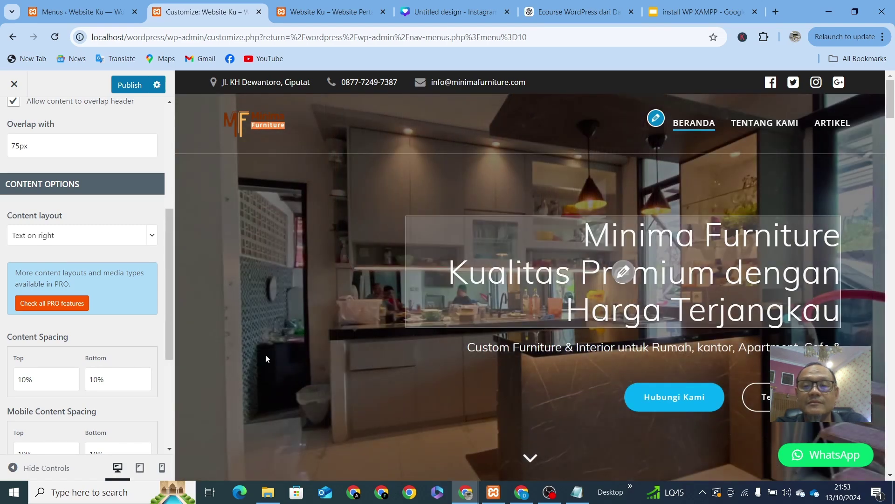
scroll(28, 382, "down", 1)
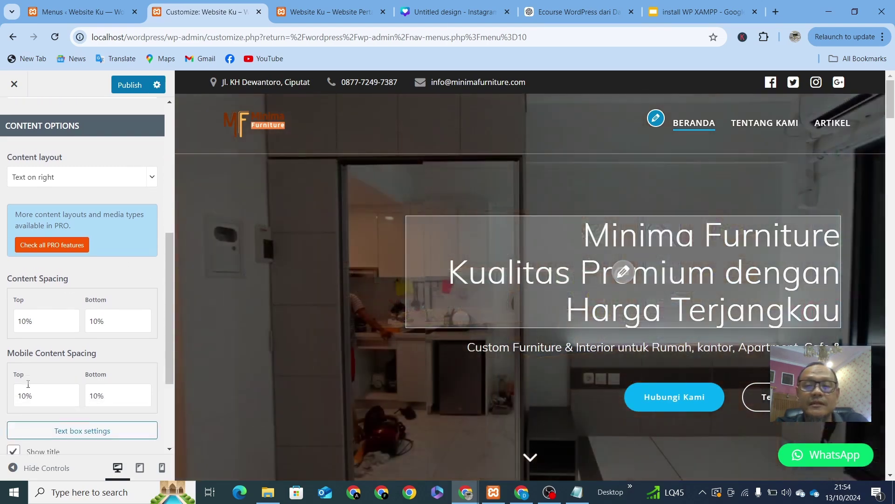
scroll(28, 382, "down", 2)
scroll(28, 382, "up", 5)
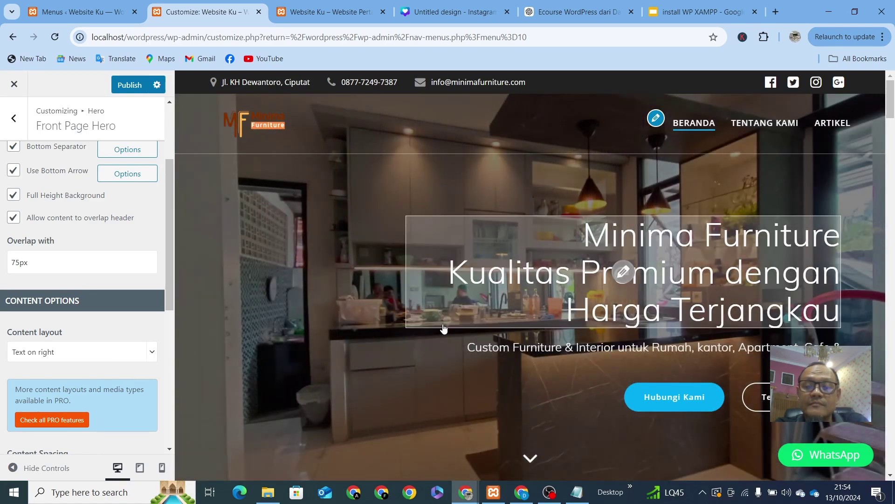
scroll(444, 325, "down", 3)
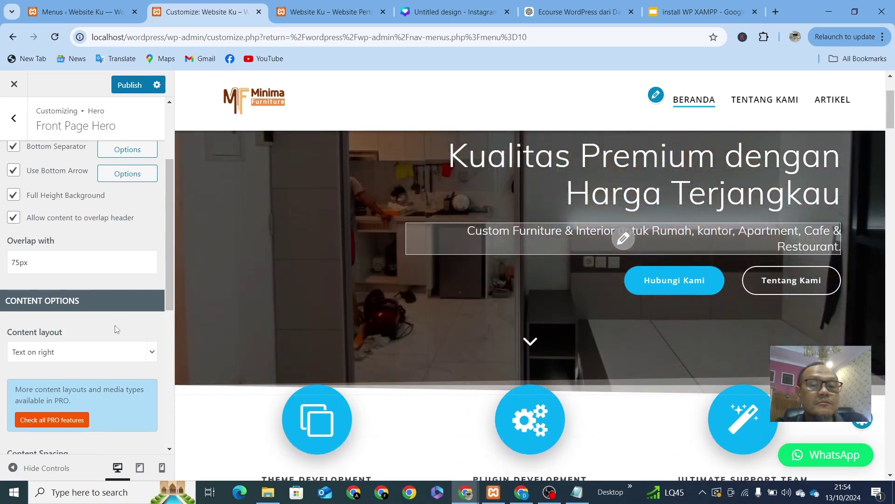
scroll(117, 329, "down", 1)
scroll(115, 325, "down", 2)
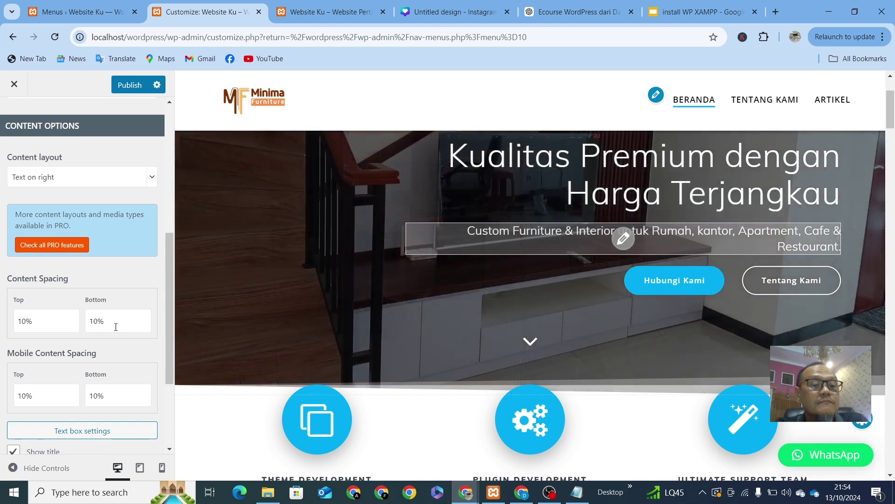
scroll(116, 327, "down", 1)
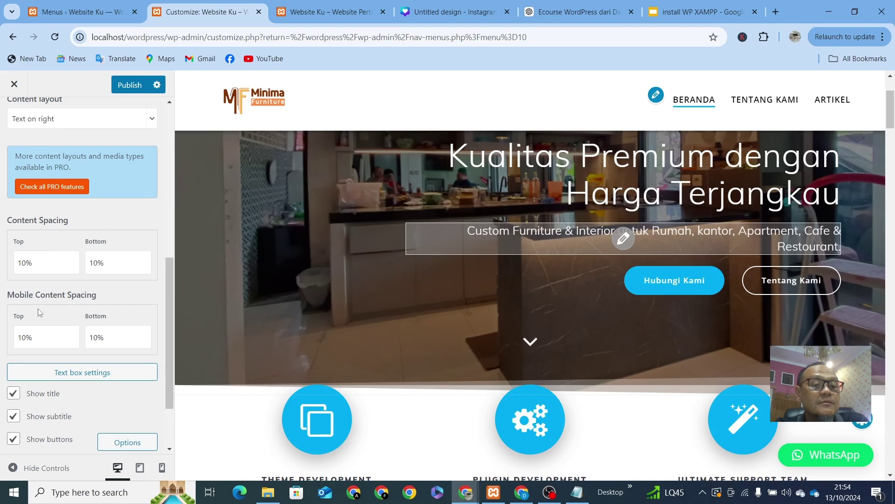
scroll(78, 308, "up", 6)
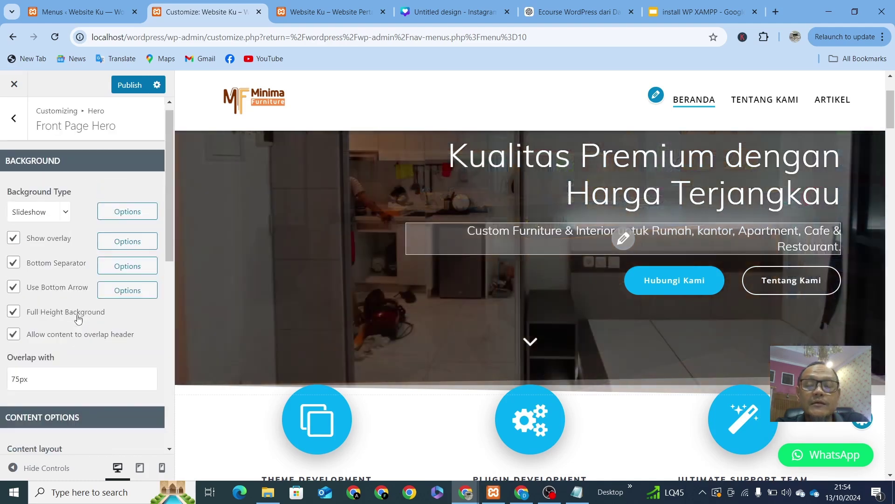
scroll(492, 274, "up", 1)
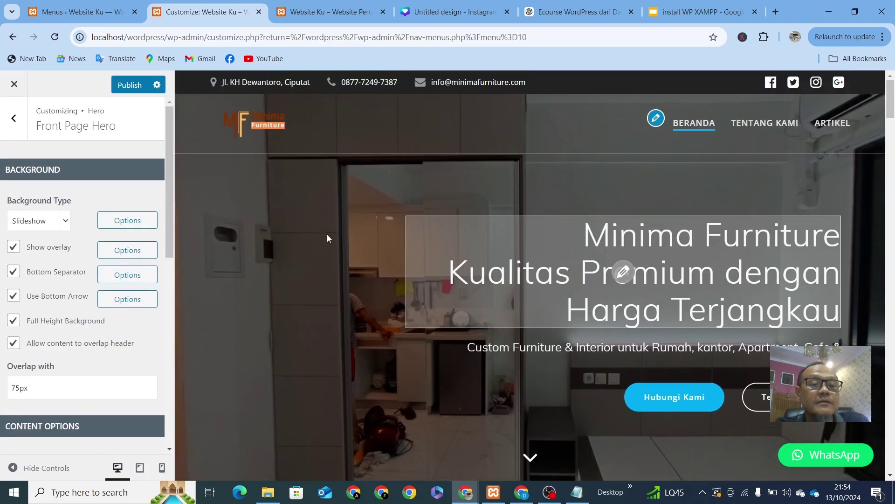
Step: Publish the hero changes and reopen the Slideshow background options
left_click(134, 93)
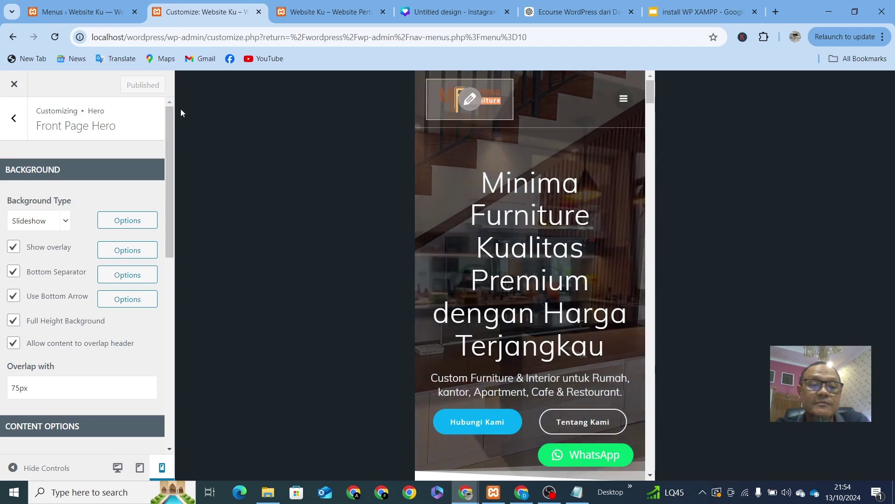
left_click(128, 226)
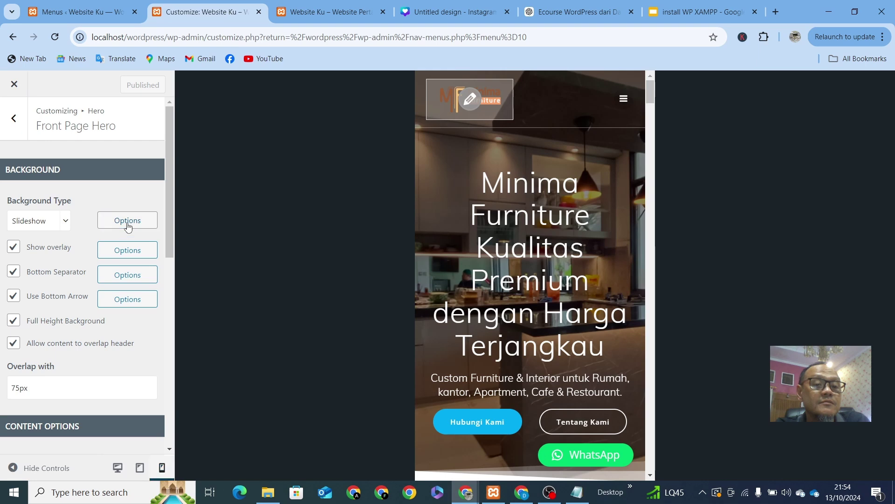
scroll(301, 239, "down", 9)
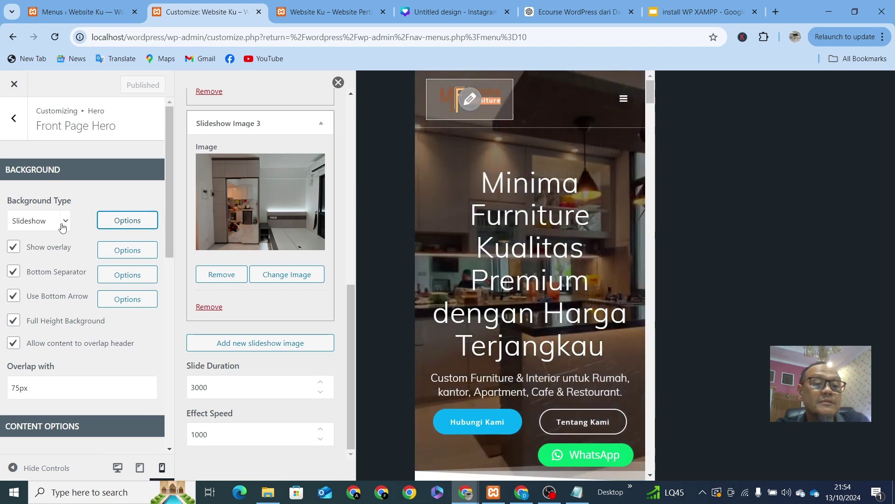
Step: Switch the hero background type to Image and scroll to the Mobile Image Background Options
left_click(63, 224)
left_click(23, 255)
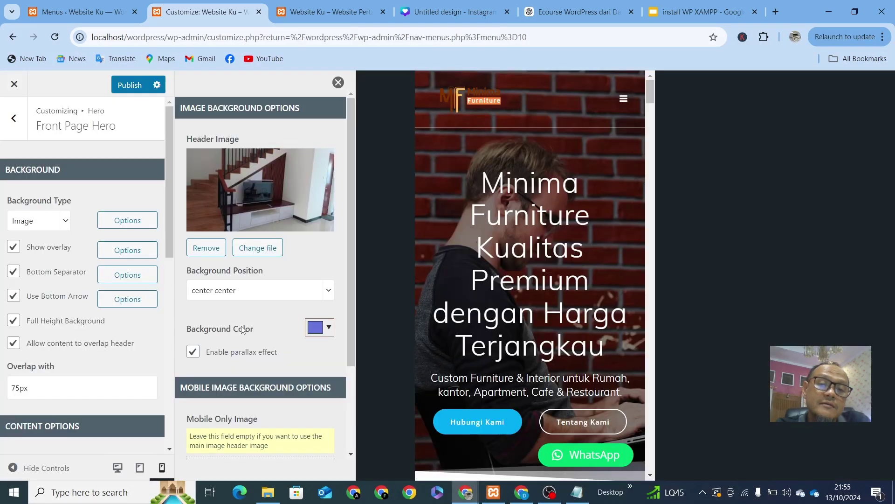
scroll(242, 329, "down", 2)
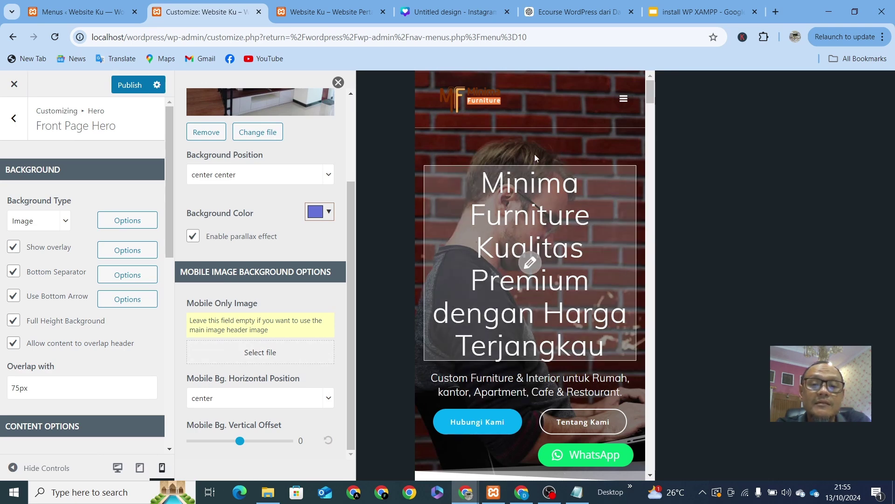
scroll(288, 208, "up", 2)
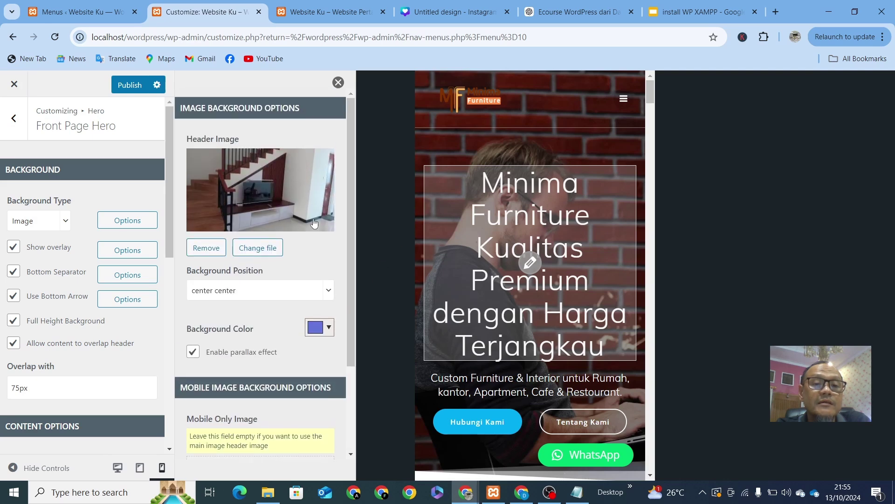
scroll(269, 321, "down", 2)
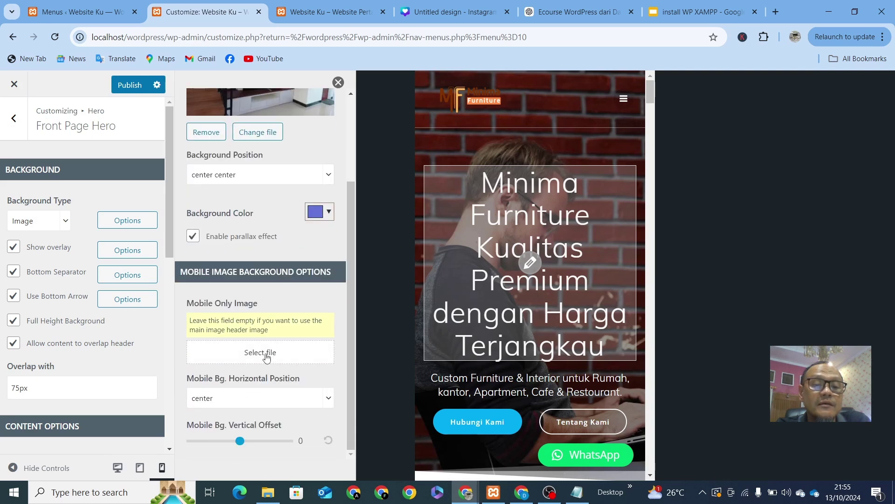
Step: Upload 'WhatsApp Image 2024-10-06 at 17.03.26.jpeg' and set it as the mobile-only background image
left_click(266, 353)
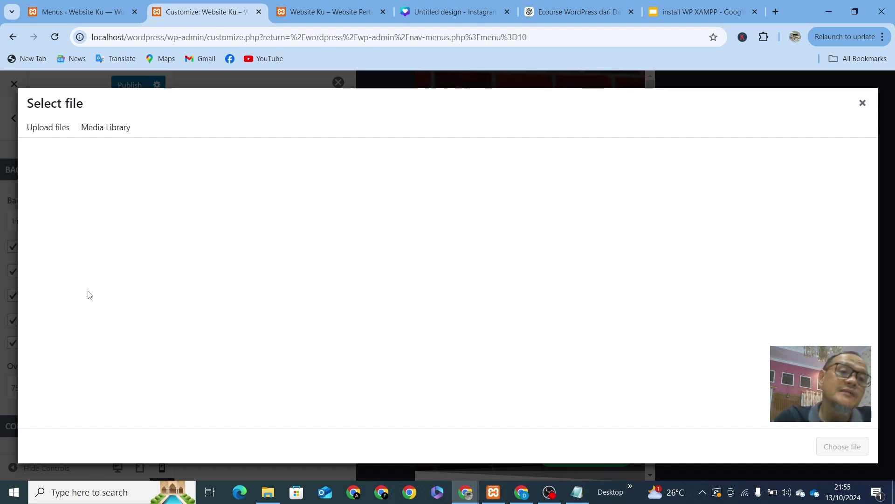
left_click(48, 135)
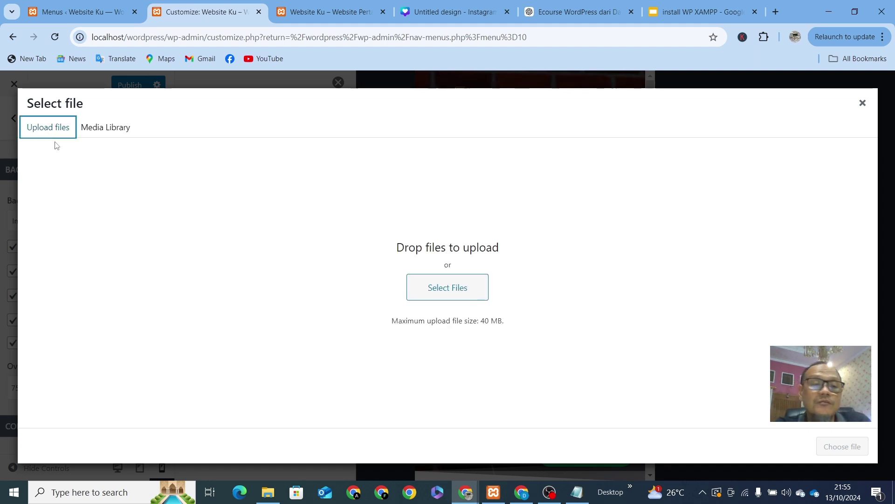
left_click(465, 287)
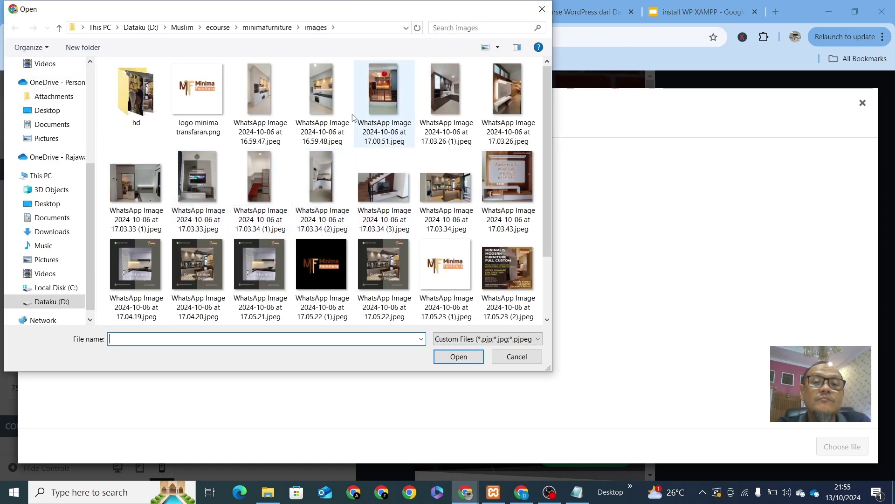
left_click(507, 110)
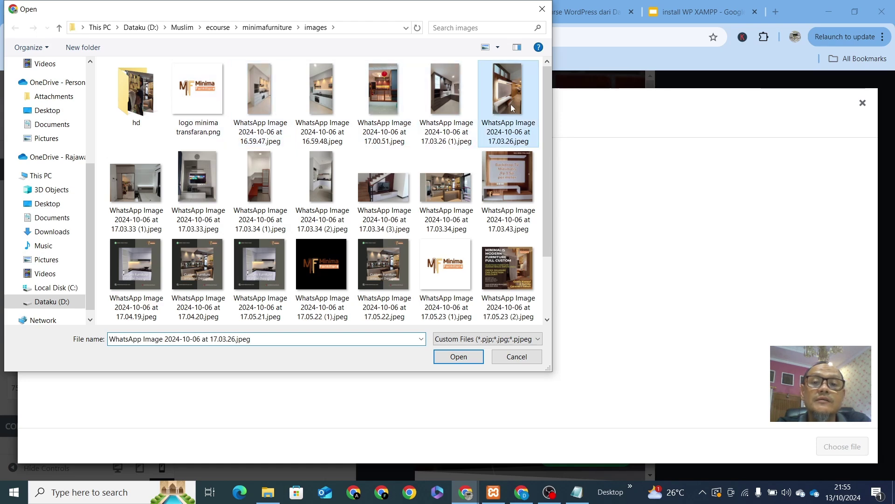
left_click(459, 357)
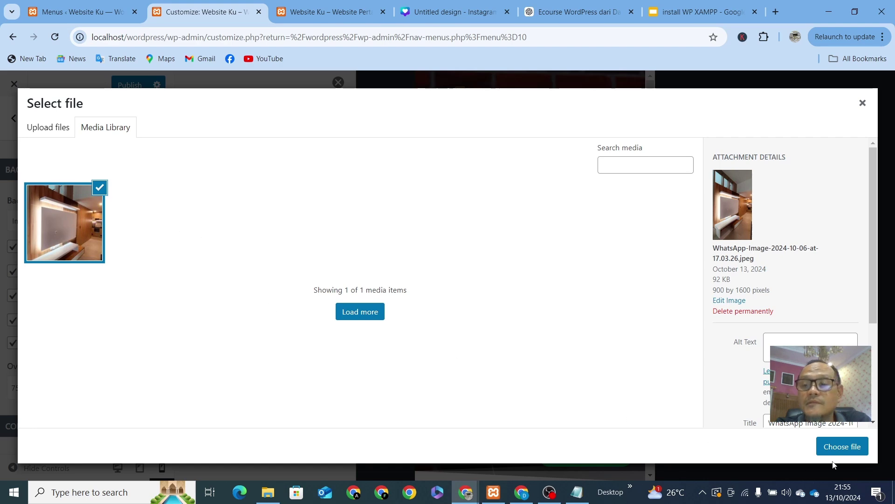
left_click(843, 447)
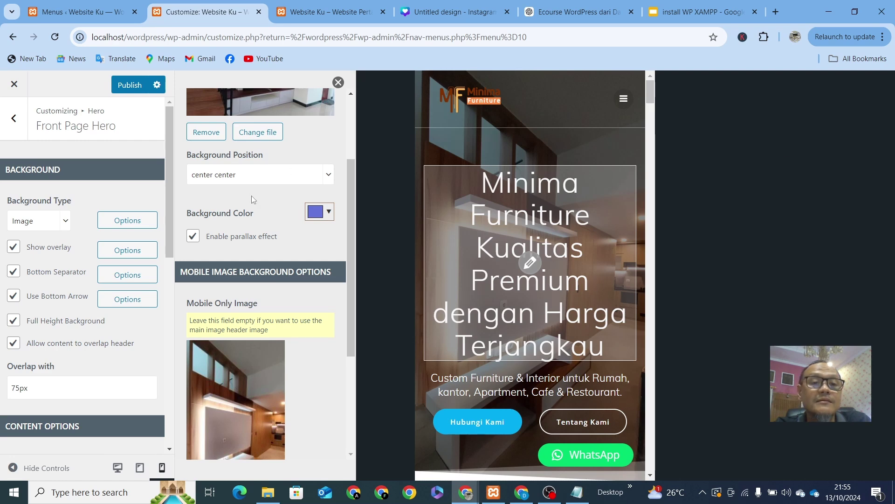
Step: Close the image background options and preview the hero at desktop, tablet and mobile widths
scroll(251, 195, "up", 2)
scroll(252, 186, "down", 5)
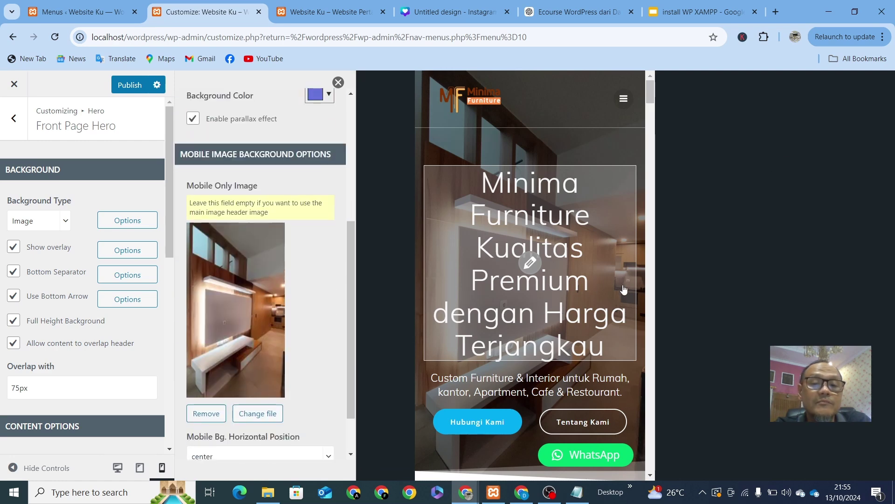
left_click(338, 83)
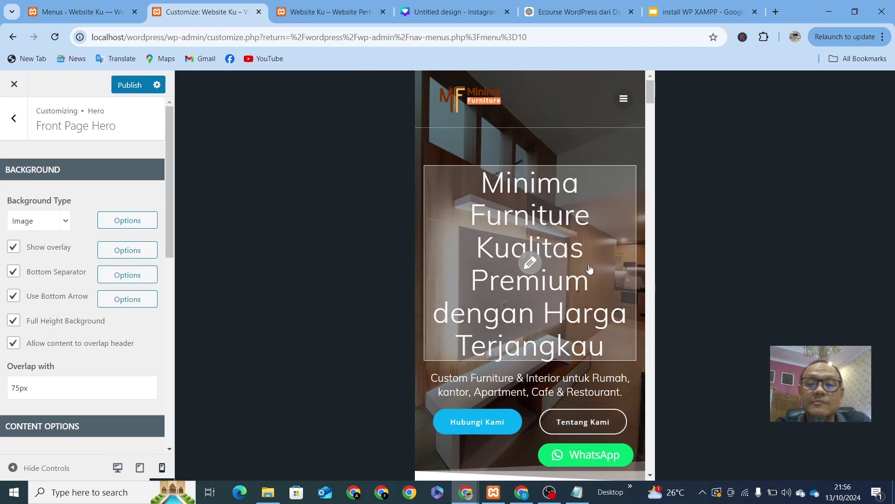
scroll(560, 280, "down", 10)
scroll(558, 324, "up", 10)
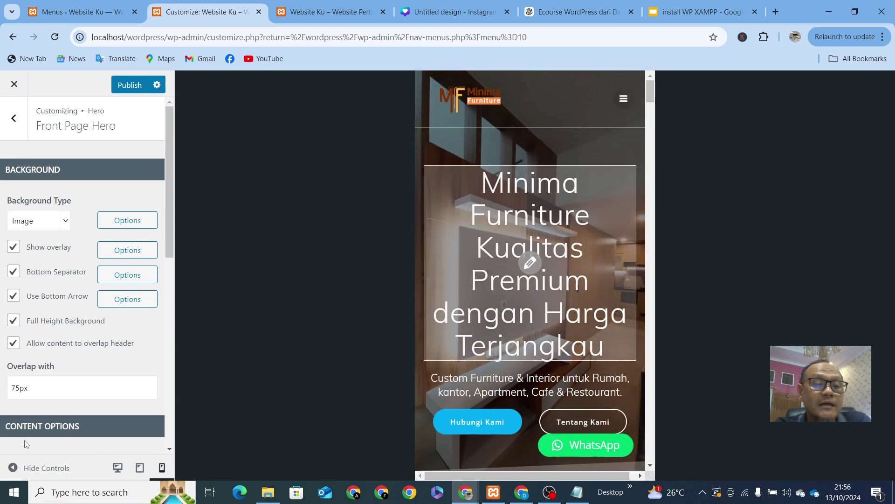
left_click(117, 468)
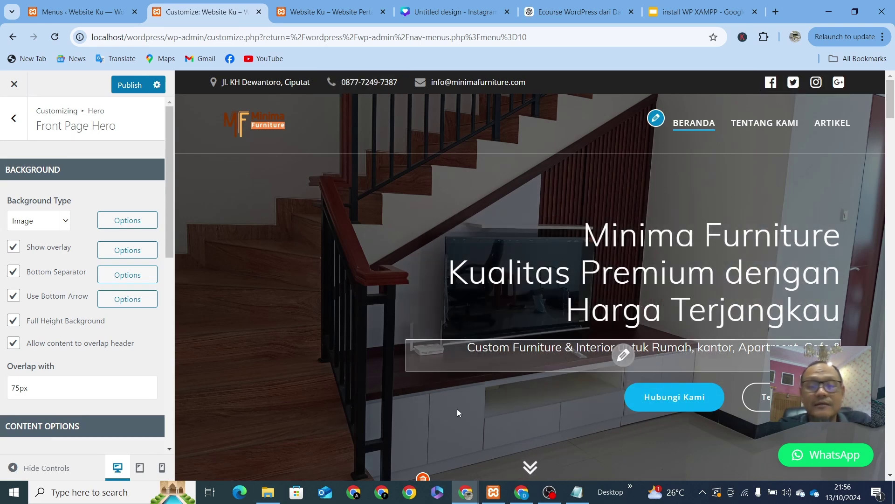
left_click(138, 475)
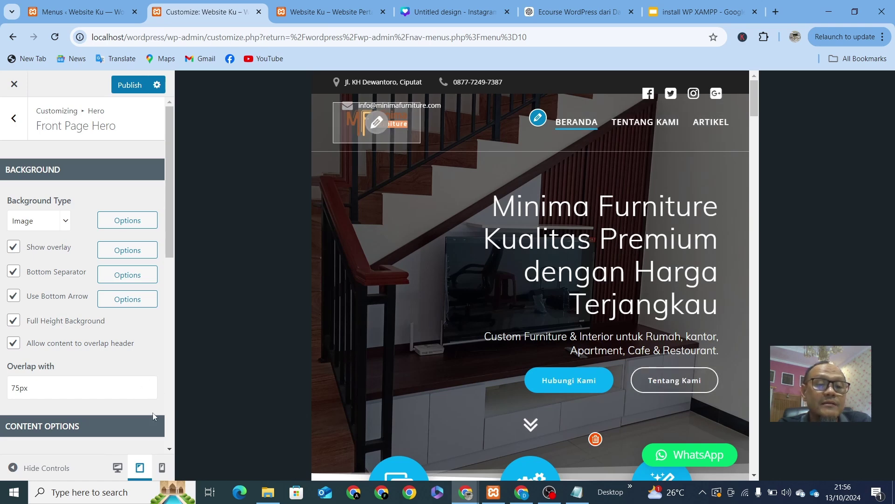
left_click(163, 469)
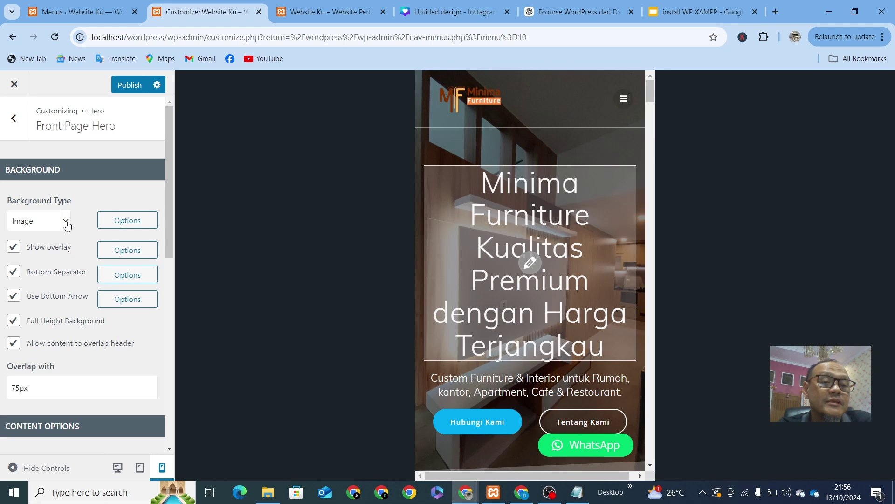
Step: Set the hero Background Type to Slideshow, show its slideshow options, and preview at desktop width
left_click(66, 223)
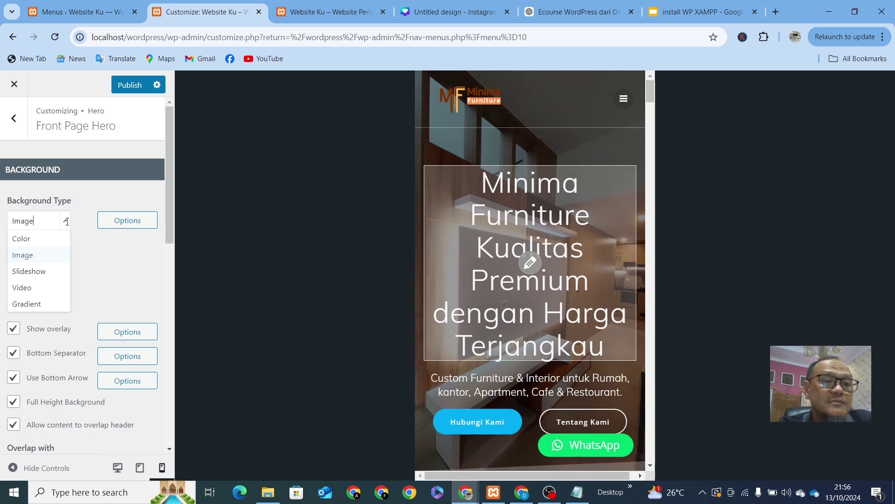
left_click(41, 273)
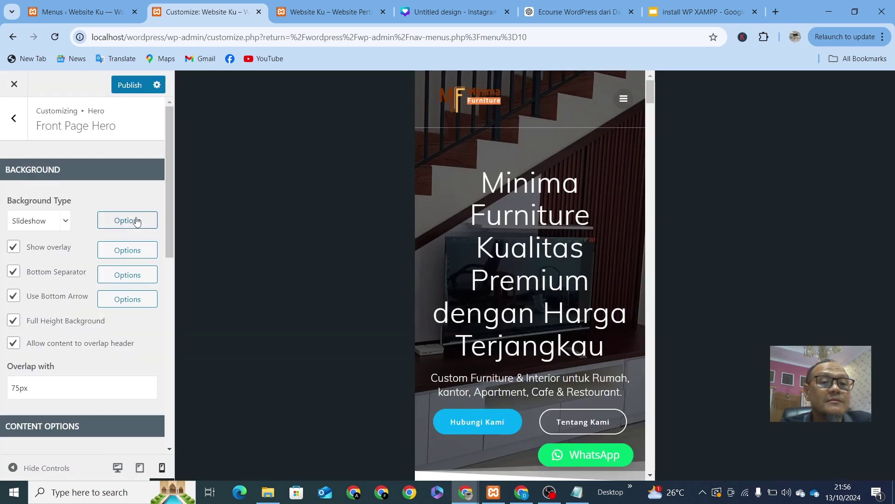
left_click(128, 223)
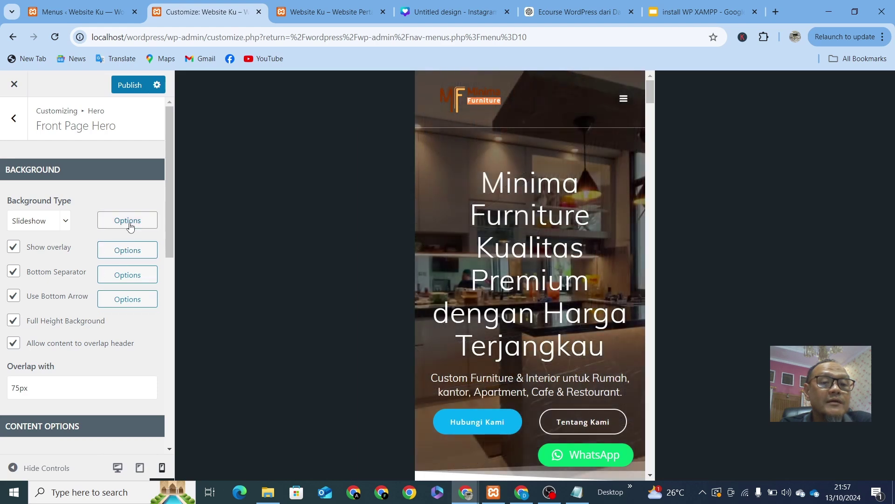
scroll(247, 234, "down", 7)
scroll(246, 241, "up", 8)
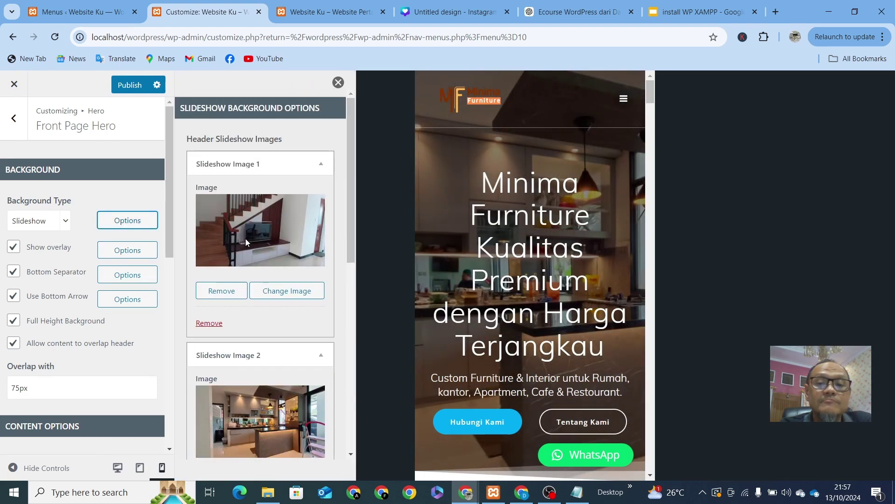
scroll(90, 397, "down", 1)
scroll(91, 396, "down", 4)
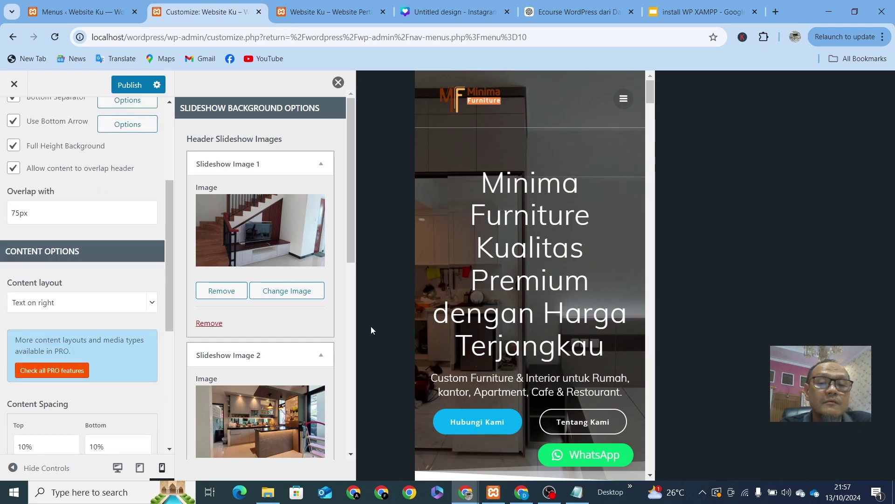
left_click(118, 468)
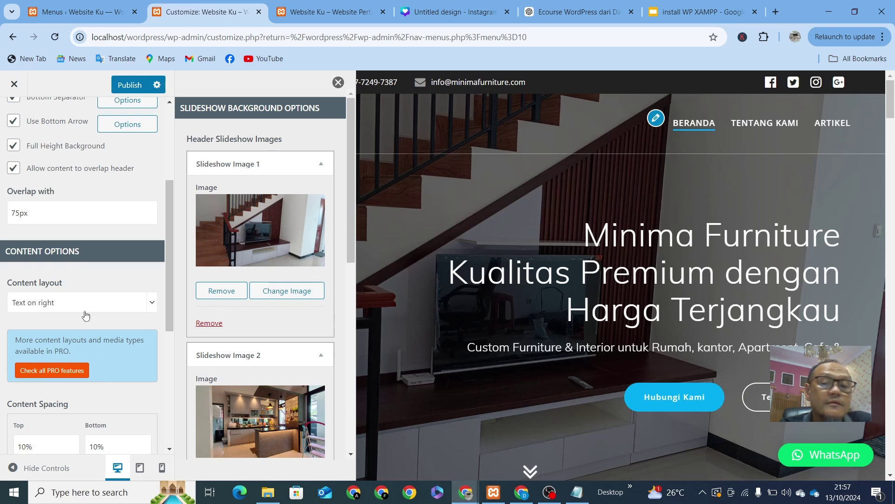
scroll(96, 332, "down", 3)
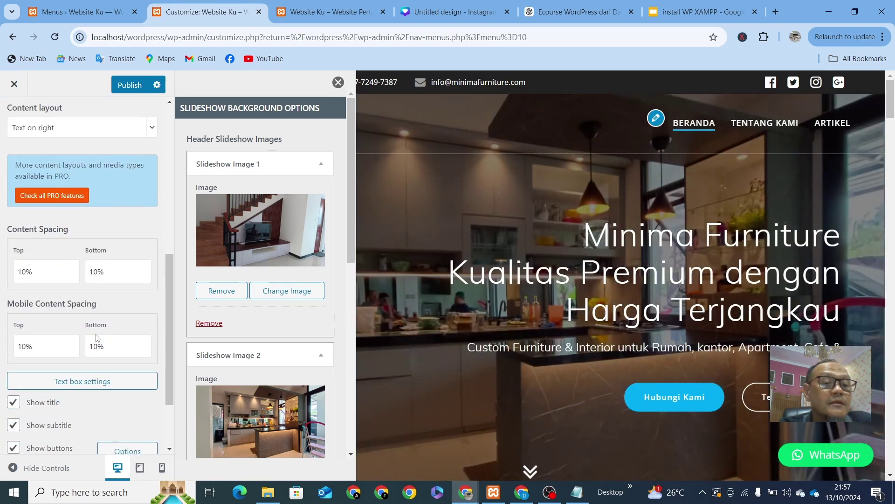
Step: Change the hero's Content Spacing Top value from 10% to 1%
scroll(96, 338, "down", 1)
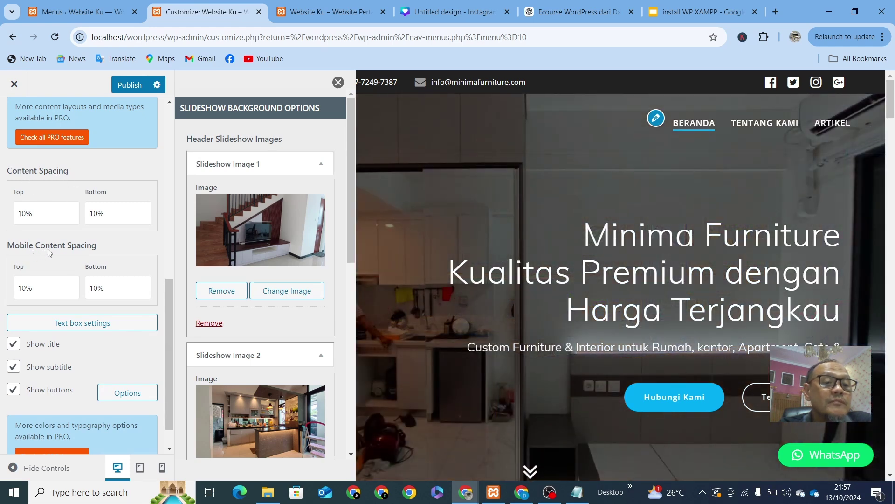
left_click(26, 213)
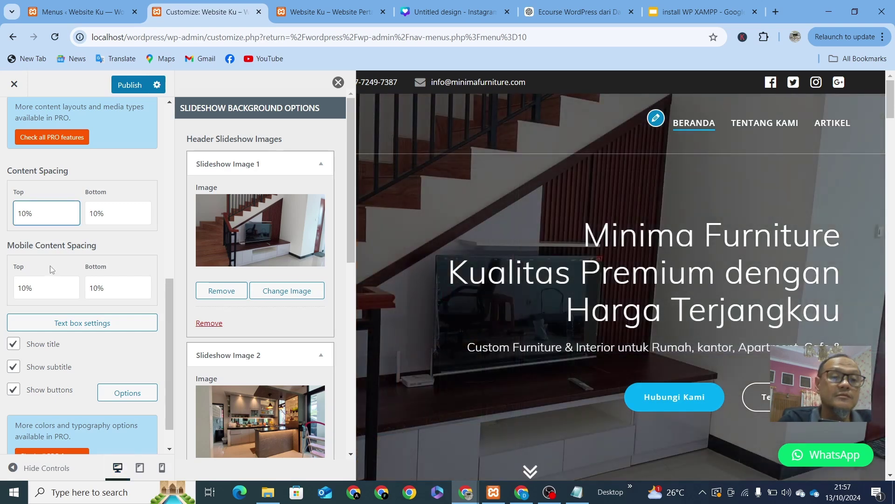
type("1")
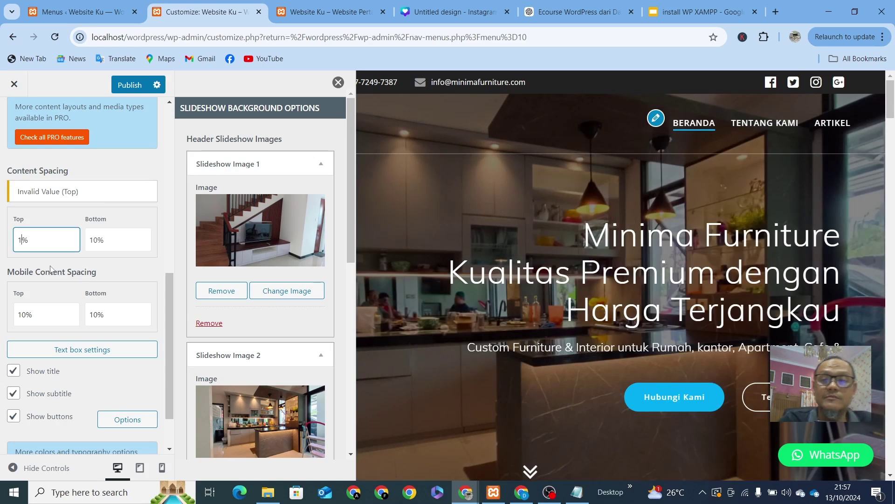
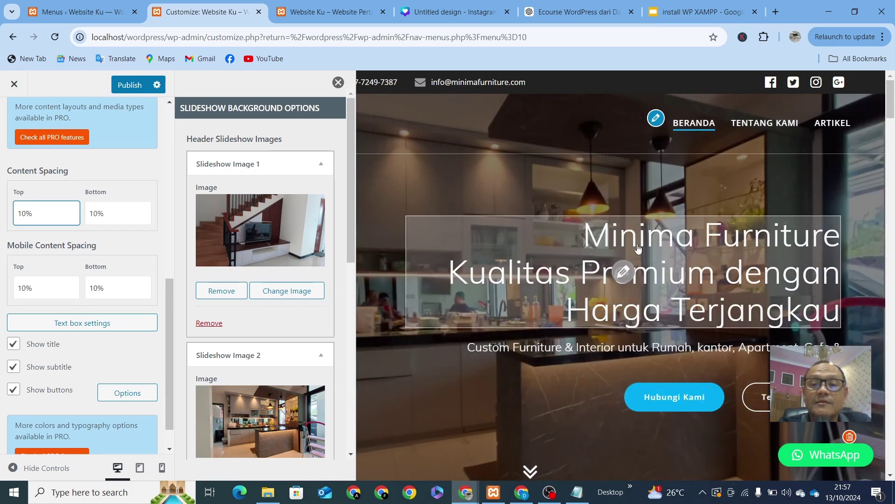
Step: Open the hero text box settings and try Center, Left and Right text alignment
scroll(656, 372, "down", 2)
scroll(648, 390, "up", 2)
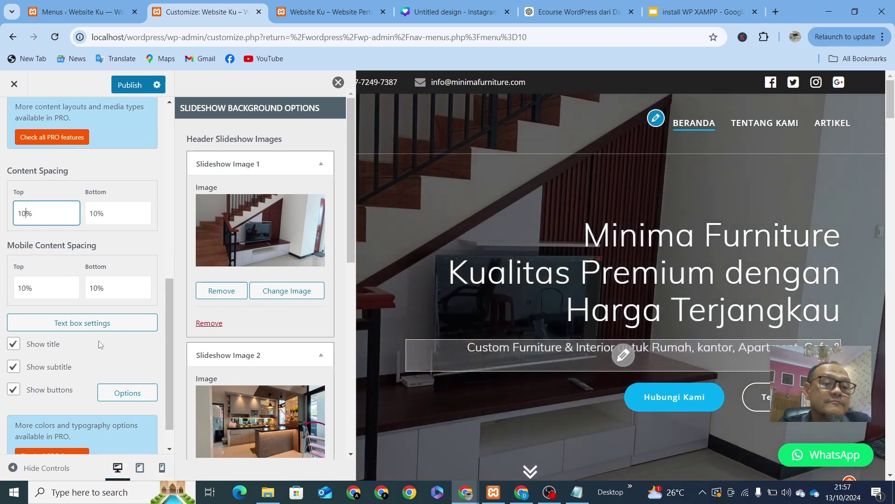
scroll(79, 362, "down", 1)
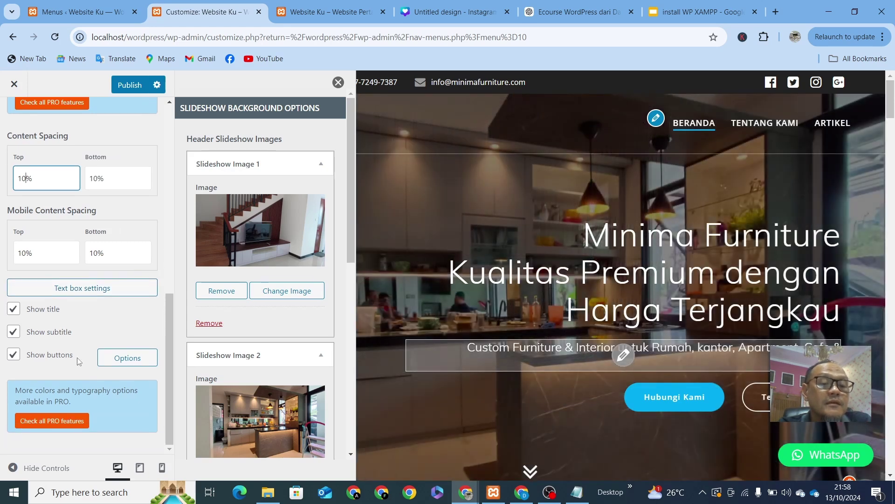
left_click(71, 292)
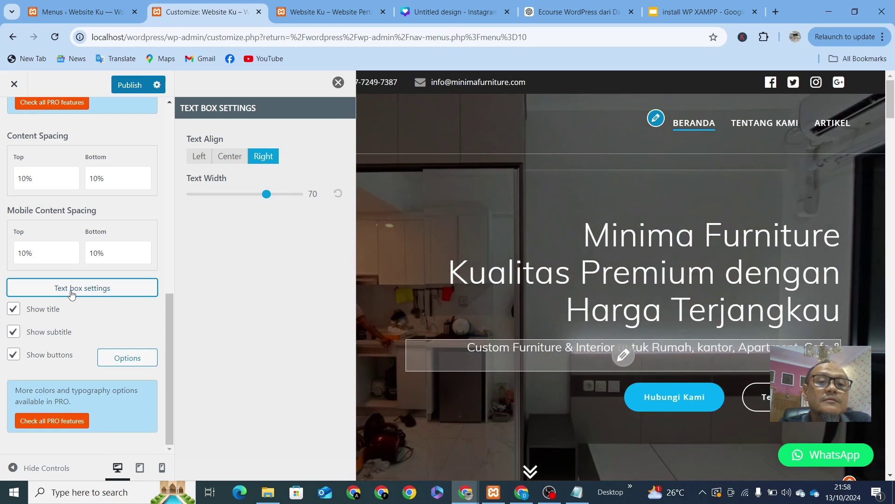
left_click(236, 161)
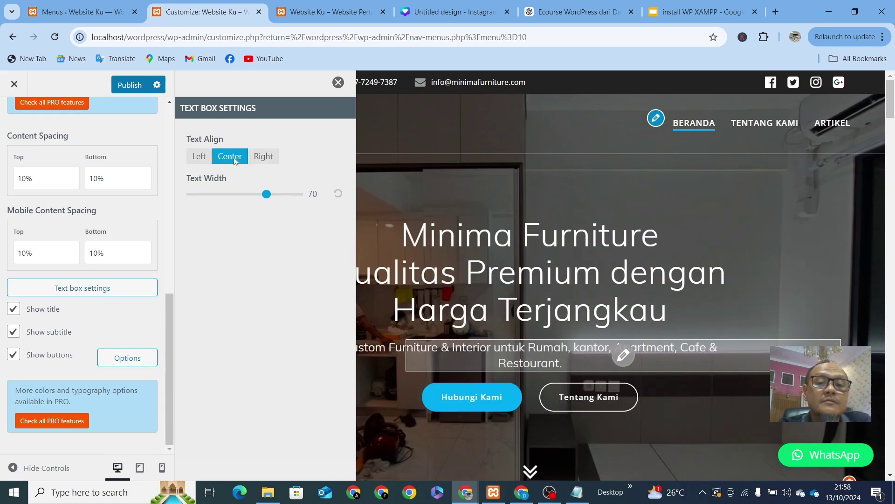
left_click(199, 157)
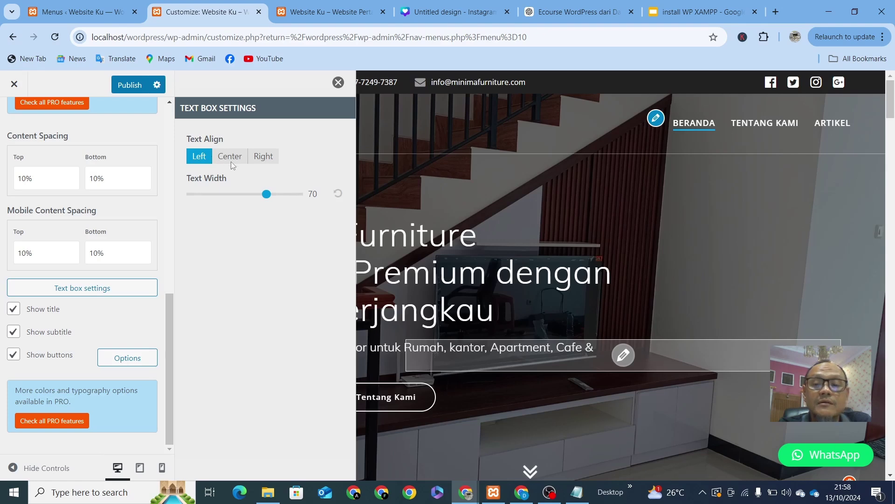
left_click(231, 161)
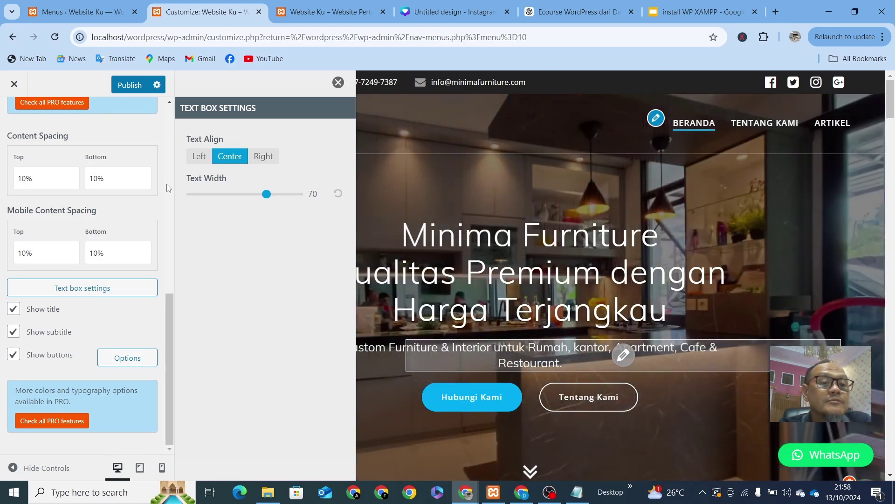
scroll(70, 225, "up", 5)
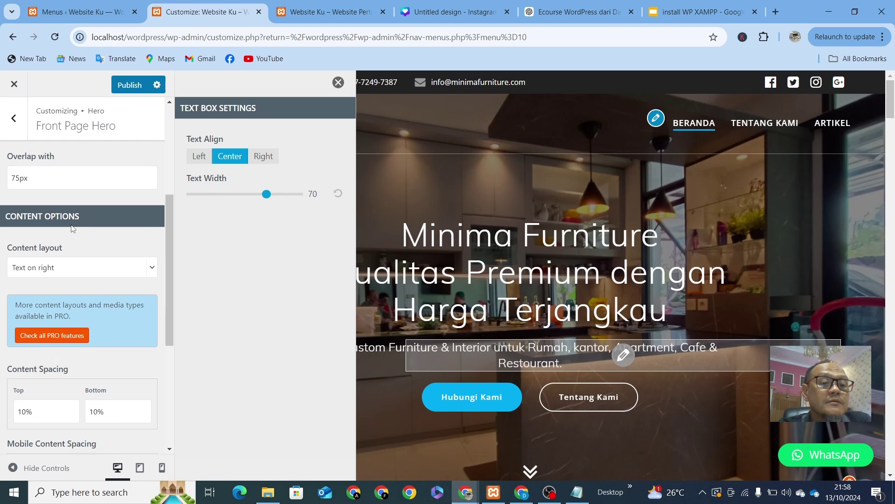
left_click(199, 157)
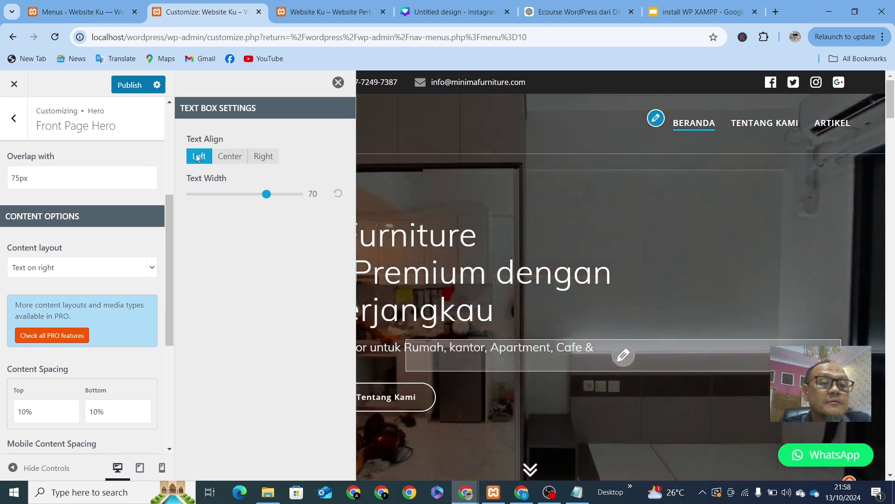
left_click(256, 158)
left_click(230, 159)
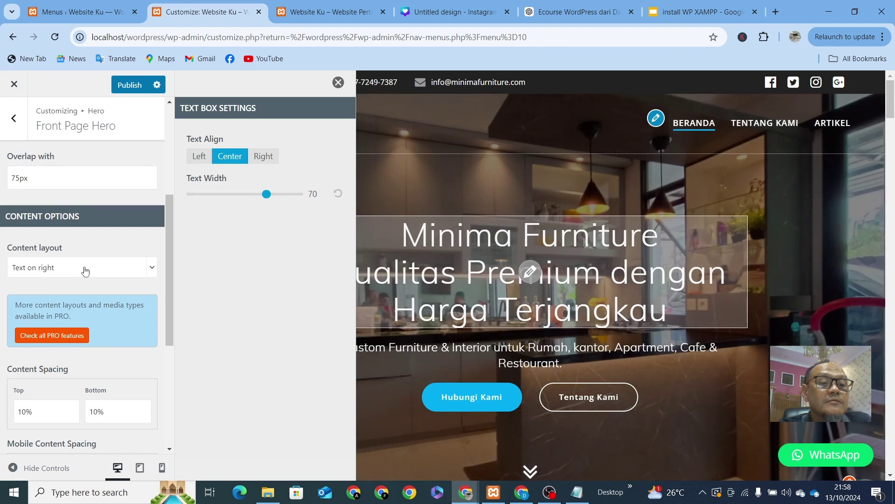
Step: Check the Content layout list, keeping Text on right, and set the hero text alignment to Right
left_click(85, 269)
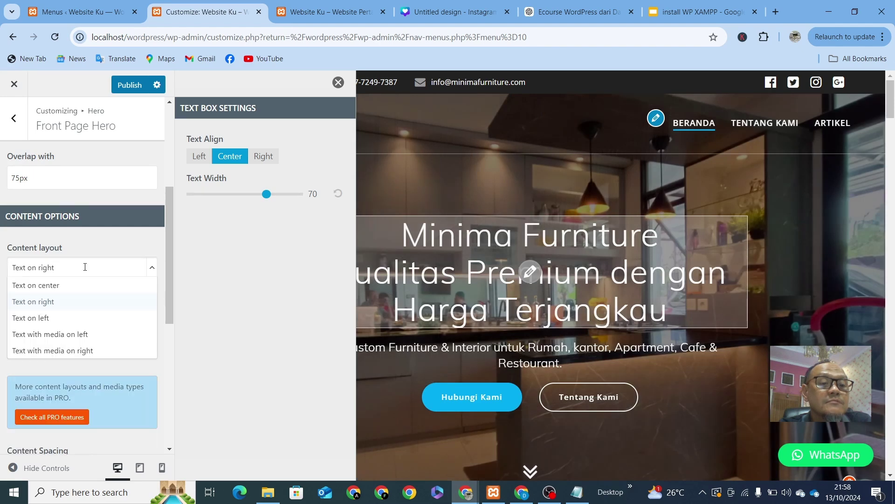
left_click(85, 267)
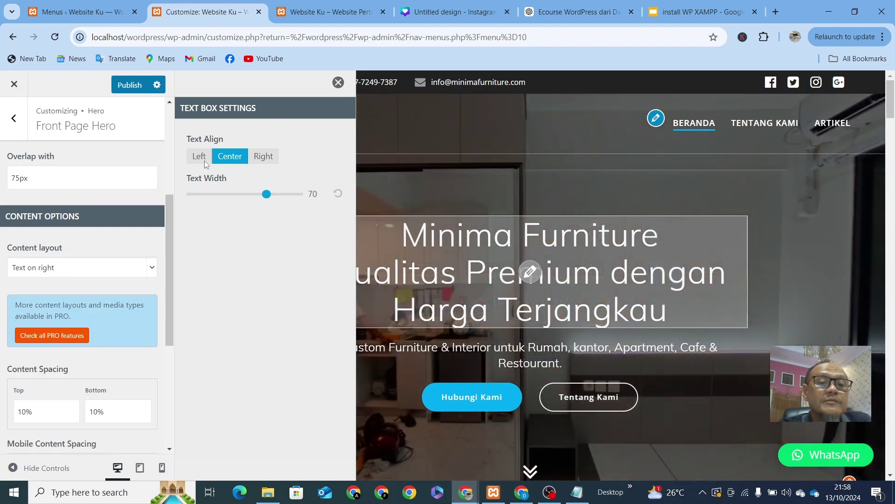
left_click(204, 161)
left_click(216, 161)
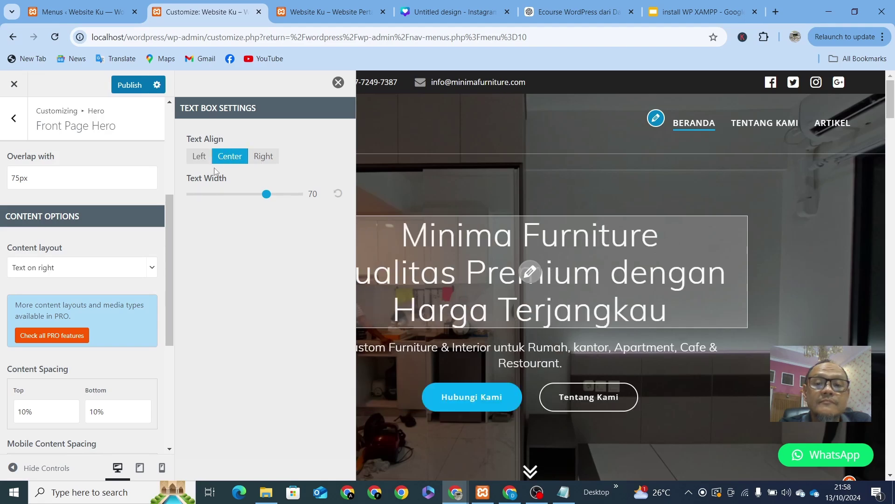
left_click(263, 156)
scroll(1, 236, "down", 3)
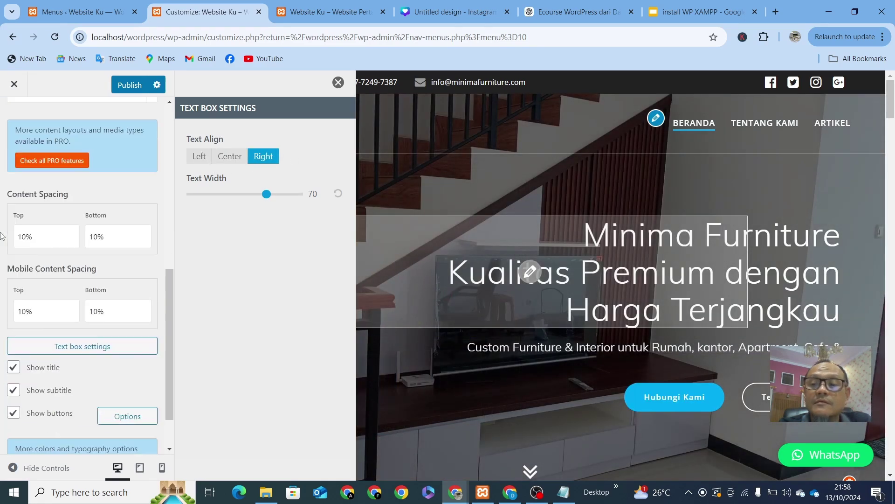
scroll(1, 233, "down", 1)
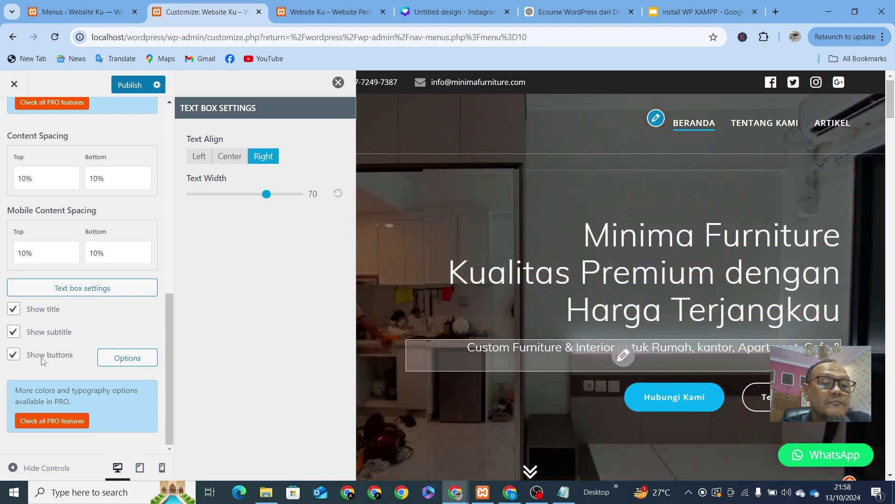
Step: Open the hero buttons options and toggle Show subtitle off, then back on
left_click(126, 358)
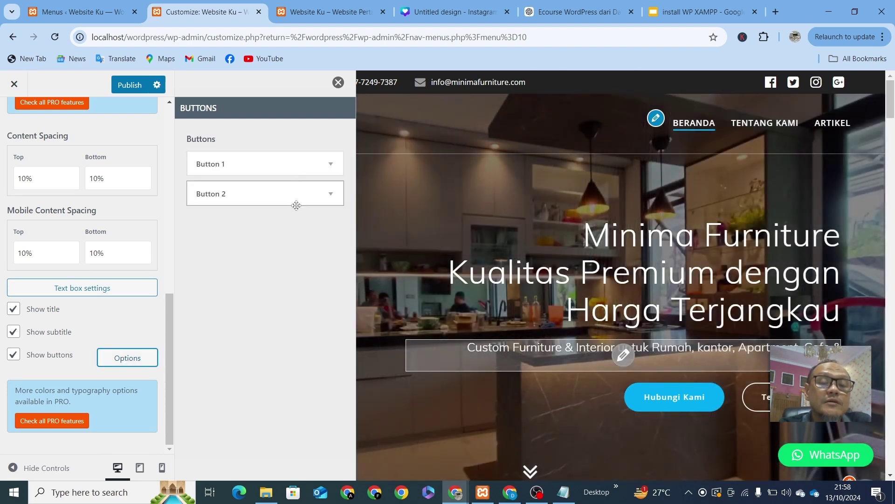
left_click(13, 332)
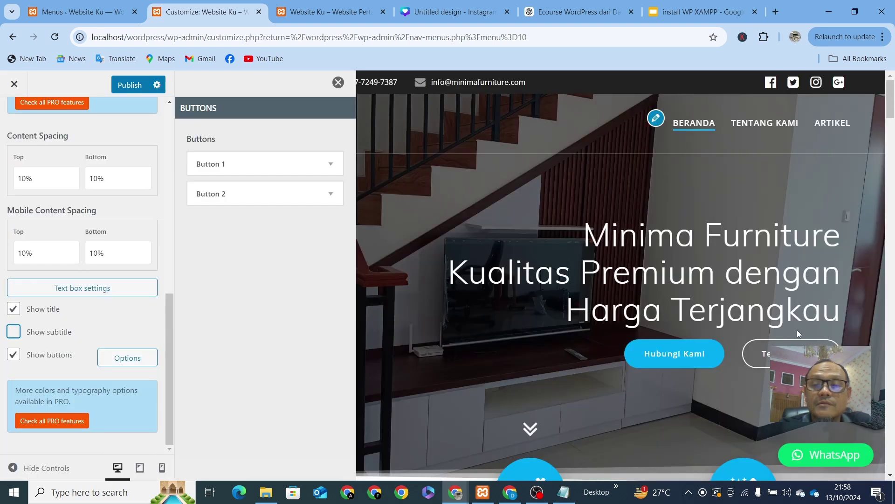
left_click(11, 334)
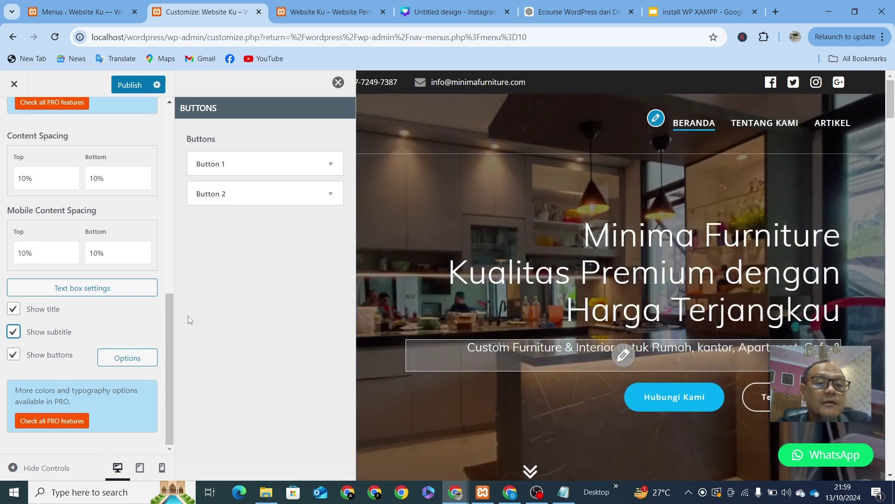
scroll(49, 125, "up", 9)
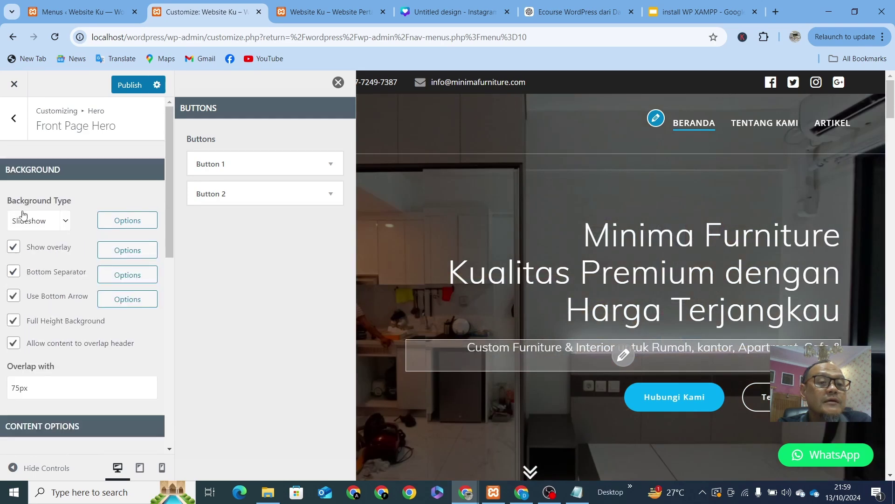
scroll(22, 215, "down", 10)
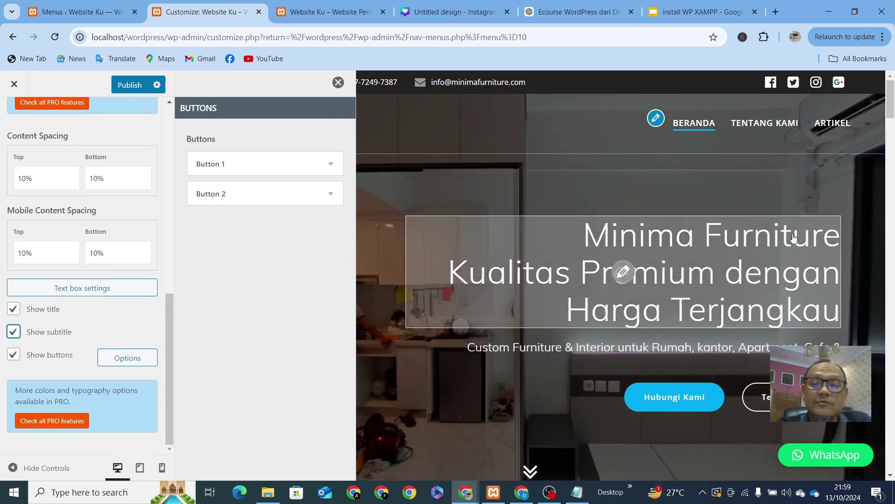
scroll(701, 279, "down", 5)
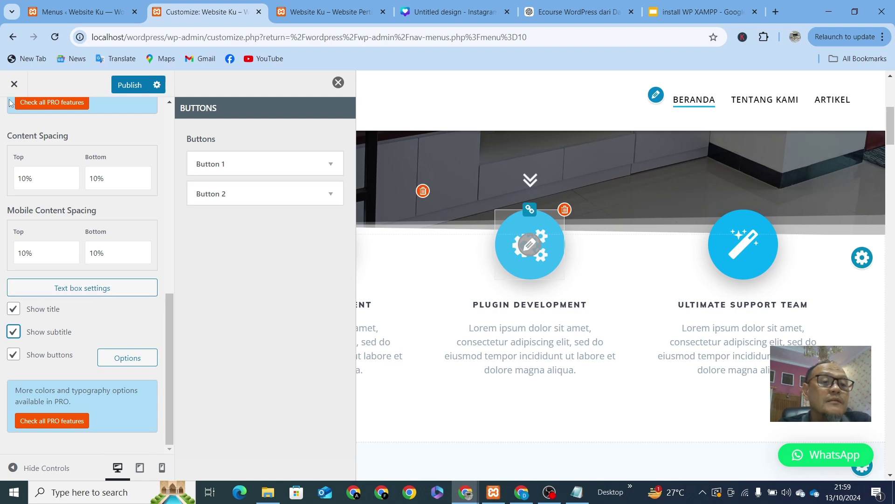
scroll(25, 162, "up", 1)
scroll(25, 162, "up", 10)
Step: Go back to the Hero list and open the Inner Pages Hero settings
left_click(13, 117)
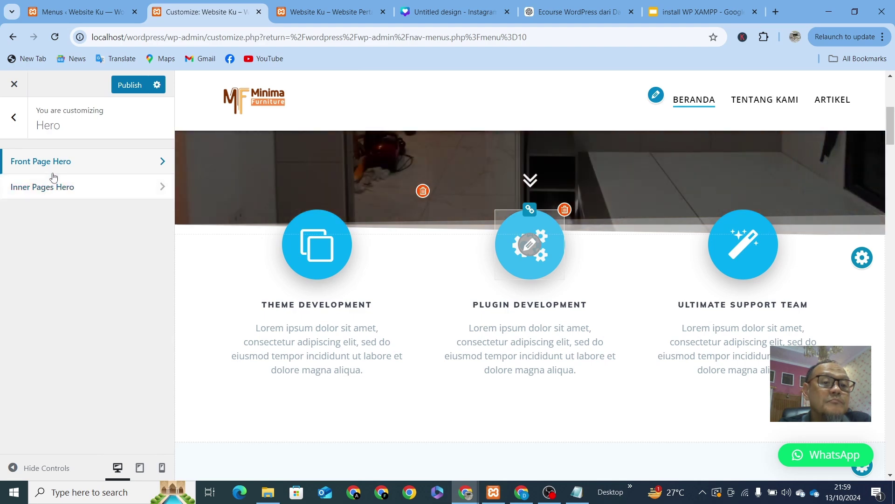
left_click(56, 188)
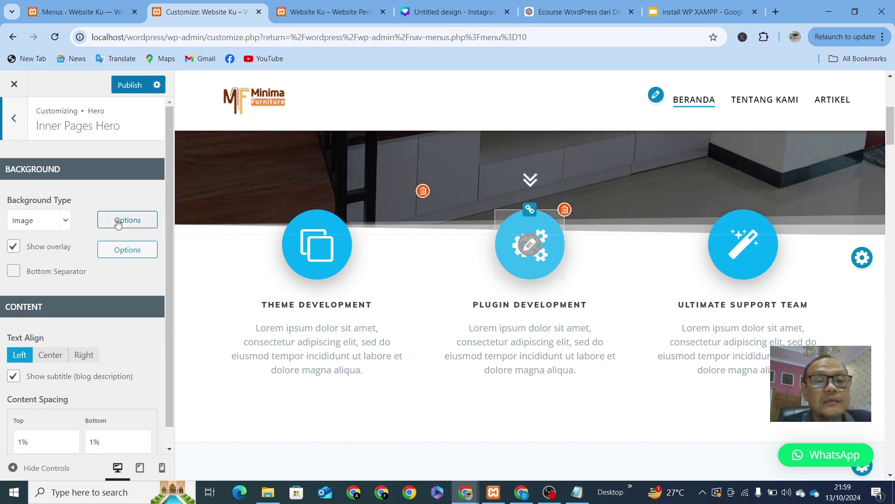
scroll(357, 245, "up", 5)
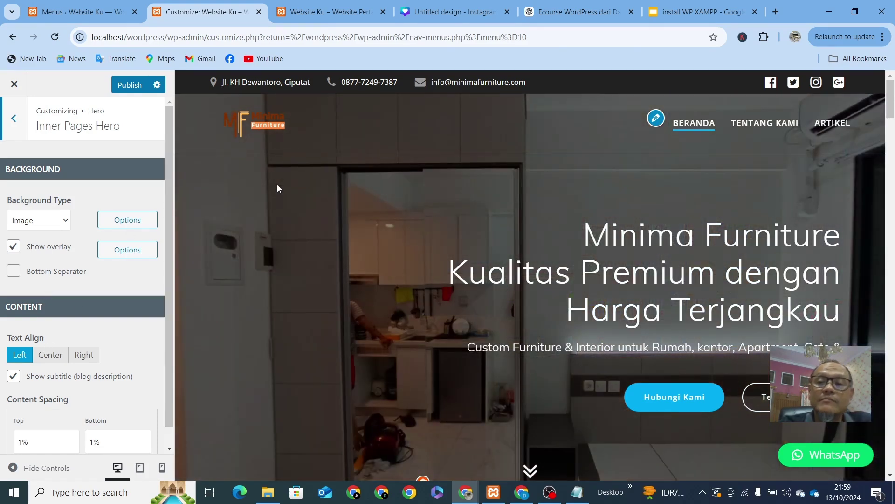
Step: Keep Image as the Inner Pages Hero background type and start adding a new header image
left_click(65, 222)
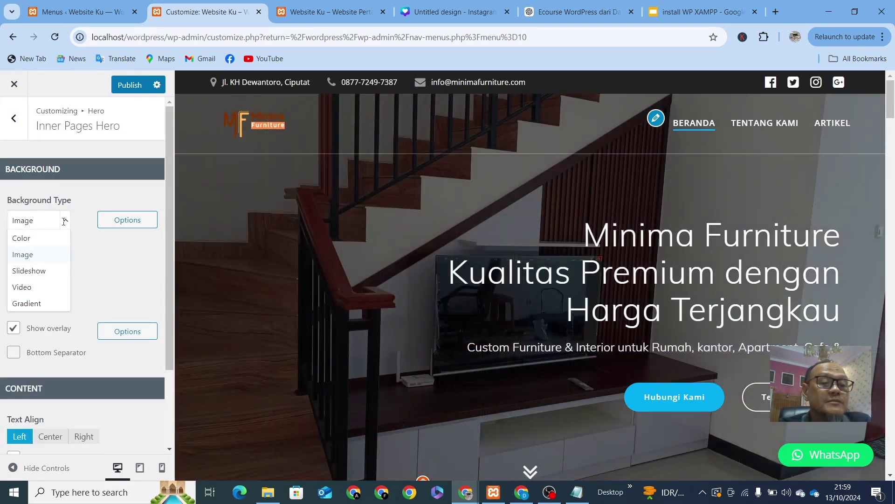
left_click(29, 256)
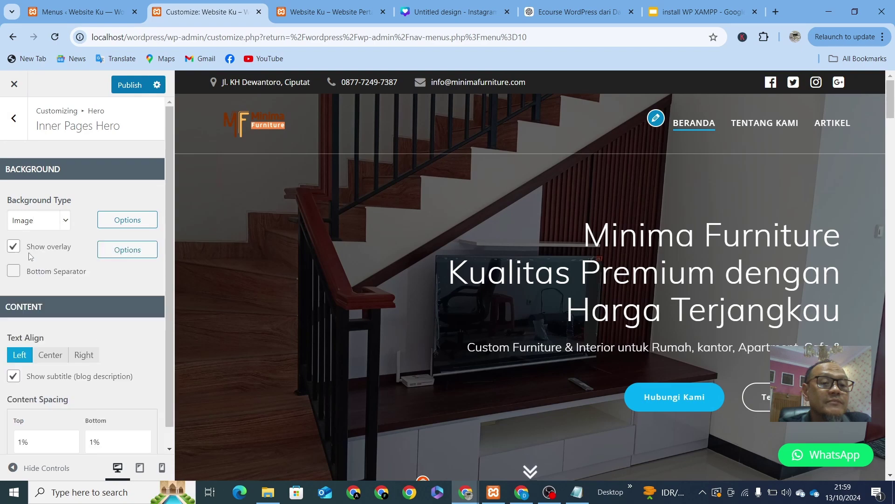
left_click(134, 222)
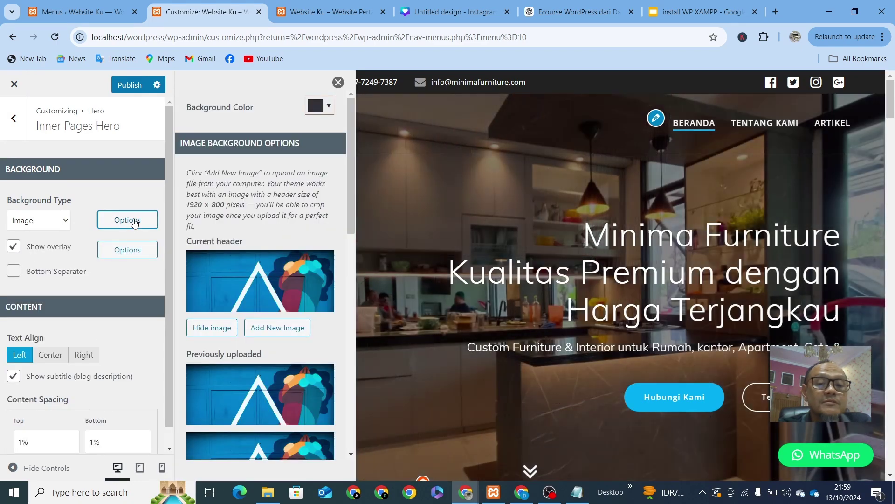
scroll(240, 316, "down", 5)
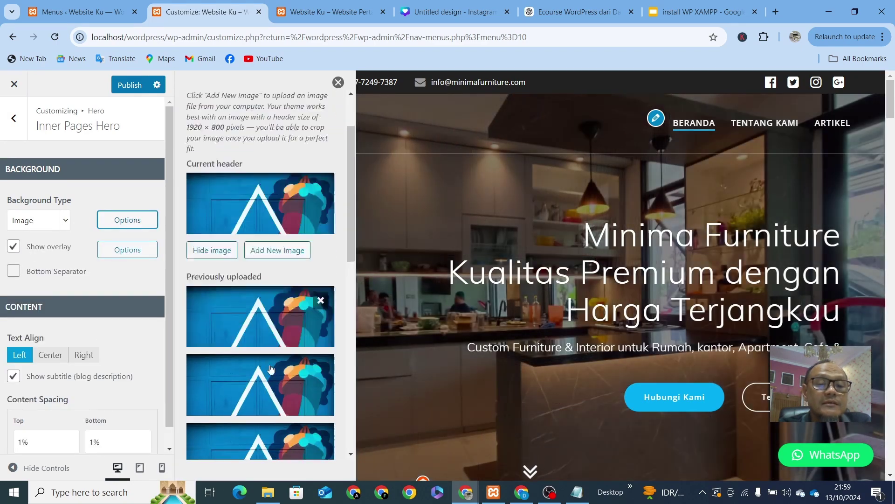
scroll(239, 316, "up", 5)
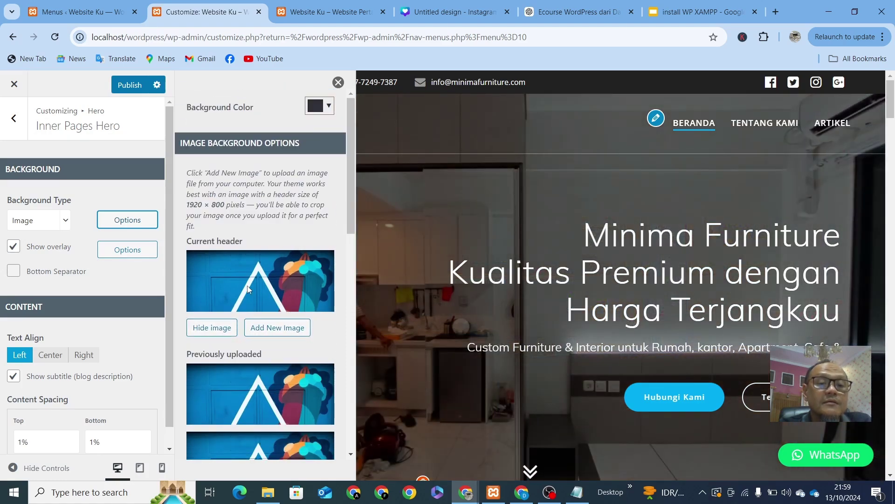
scroll(261, 304, "down", 1)
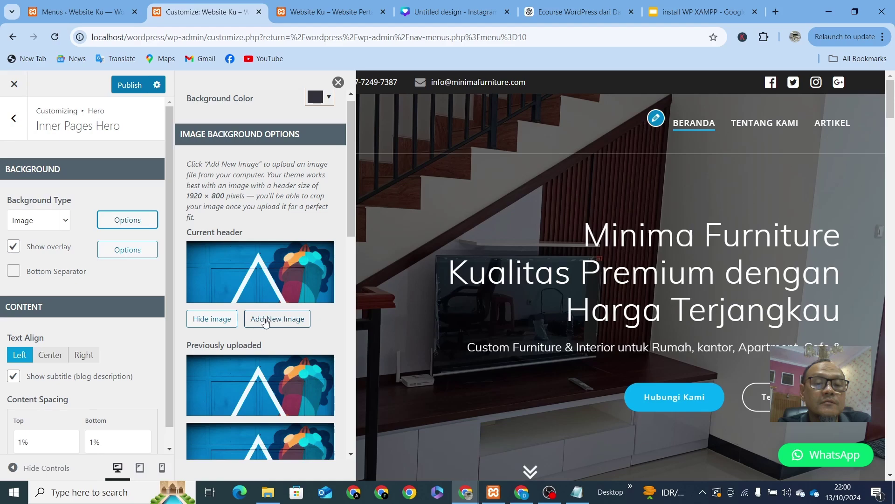
left_click(266, 320)
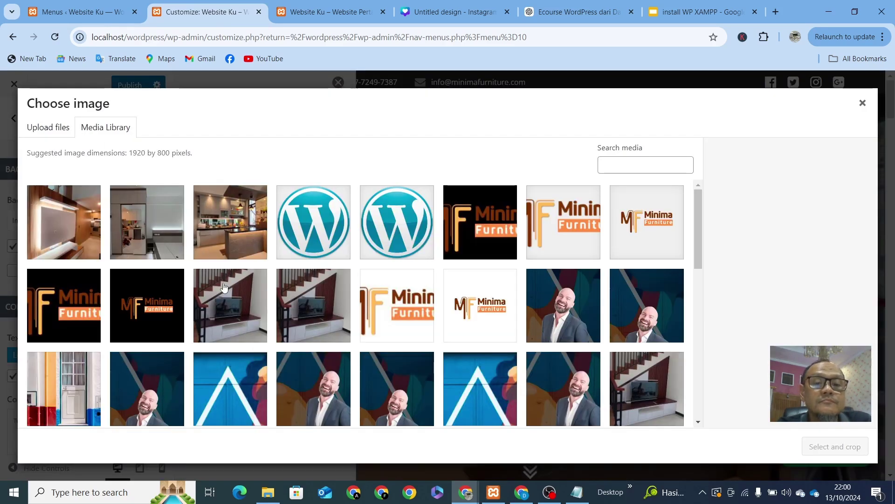
Step: Upload the TV wall photo 17.03.33.jpeg to the media library
left_click(57, 126)
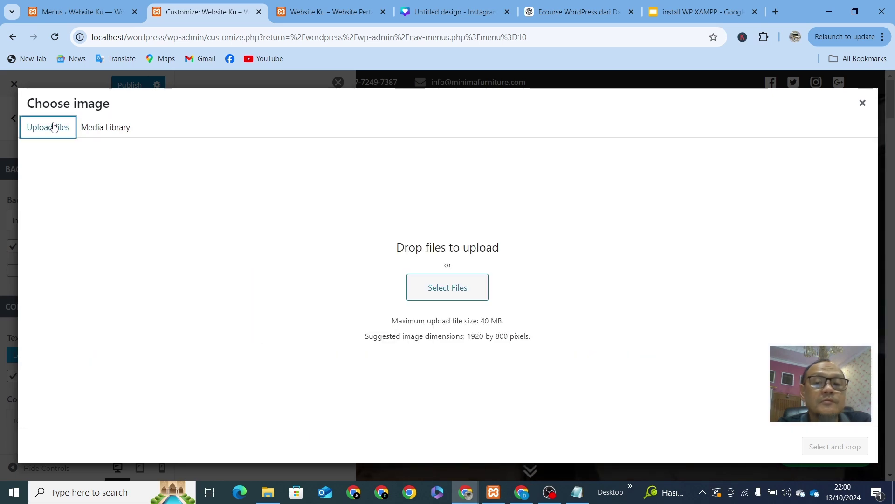
left_click(455, 289)
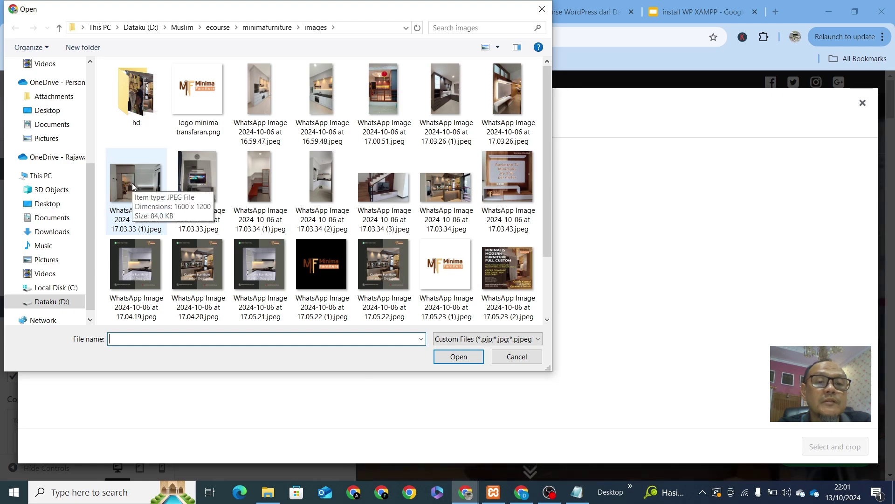
double_click(198, 189)
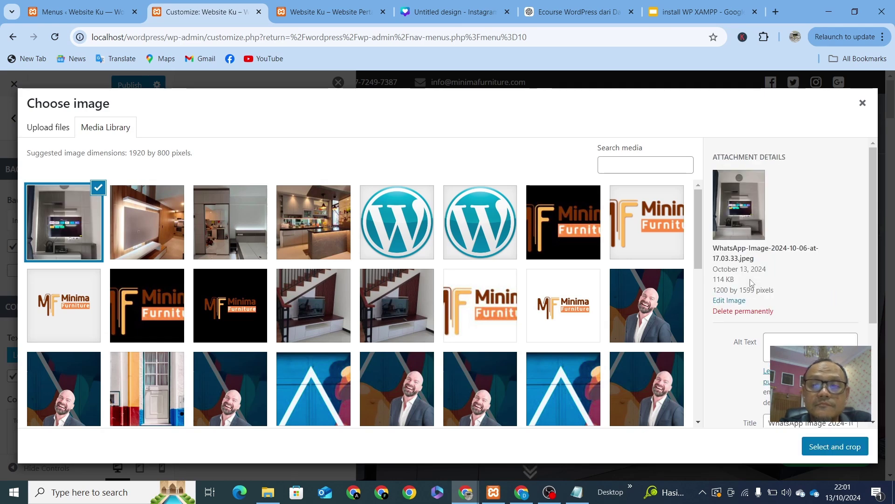
Step: Crop the photo to frame the TV and apply it as the header image
left_click(829, 453)
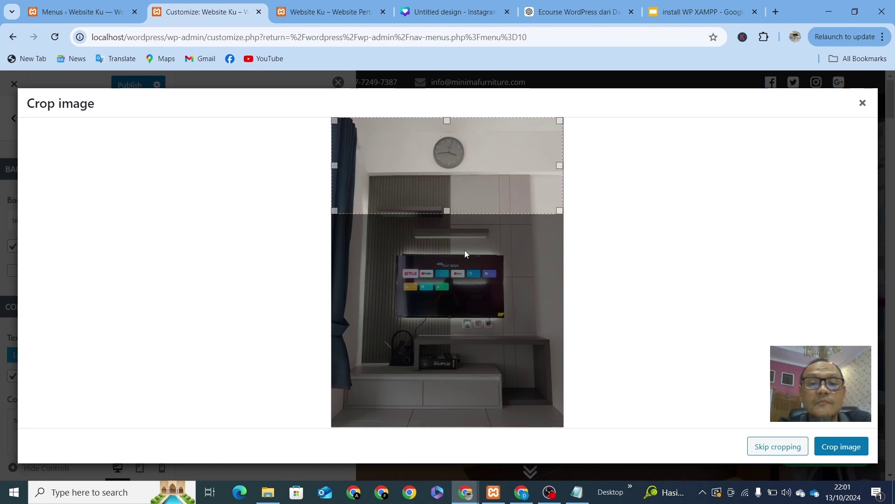
left_click_drag(463, 168, 460, 290)
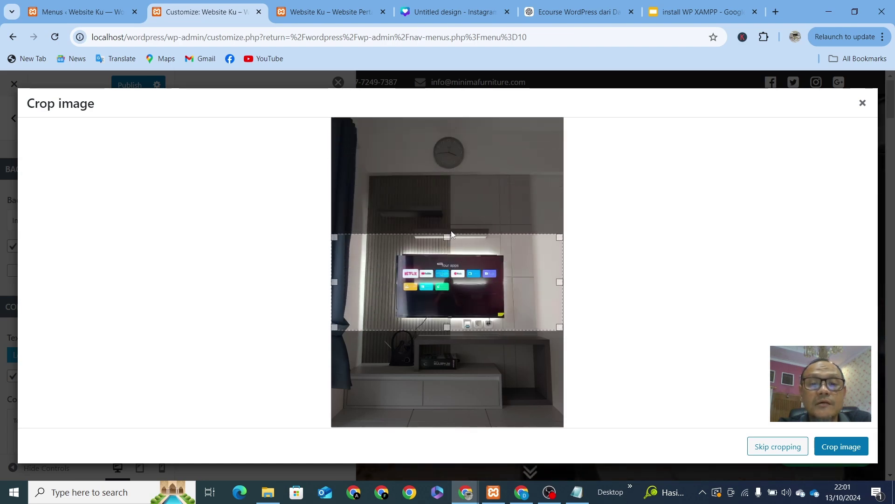
mouse_move(466, 265)
left_mouse_down()
mouse_move(465, 252)
mouse_move(475, 325)
mouse_move(483, 264)
left_mouse_up()
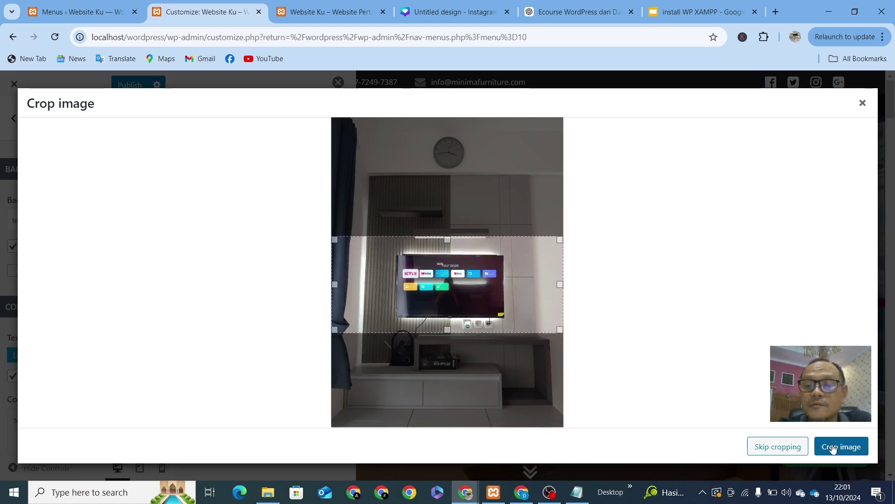
left_click(856, 452)
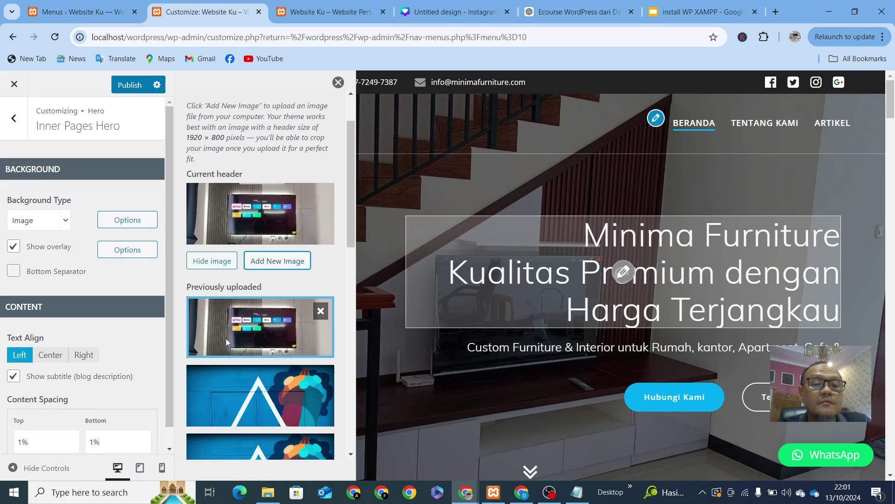
Step: Remove the four blue duplicate images from the previously uploaded headers
scroll(221, 280, "down", 3)
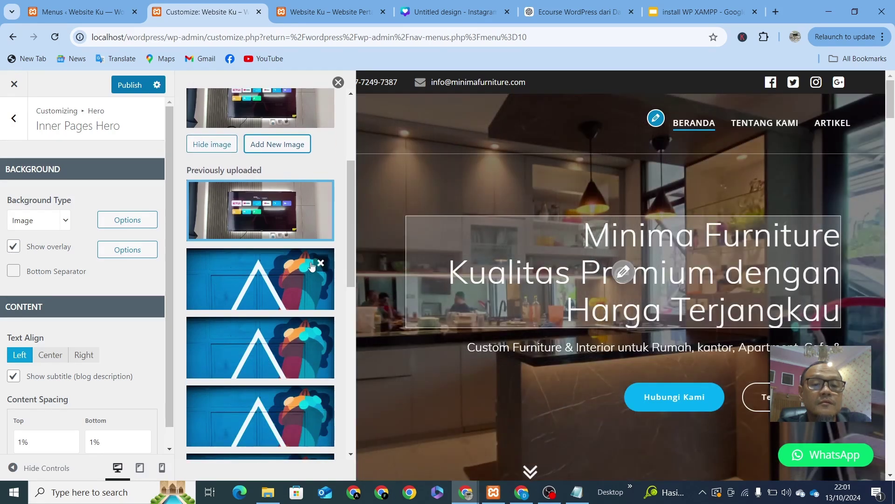
left_click(320, 264)
left_click(321, 264)
left_click(322, 264)
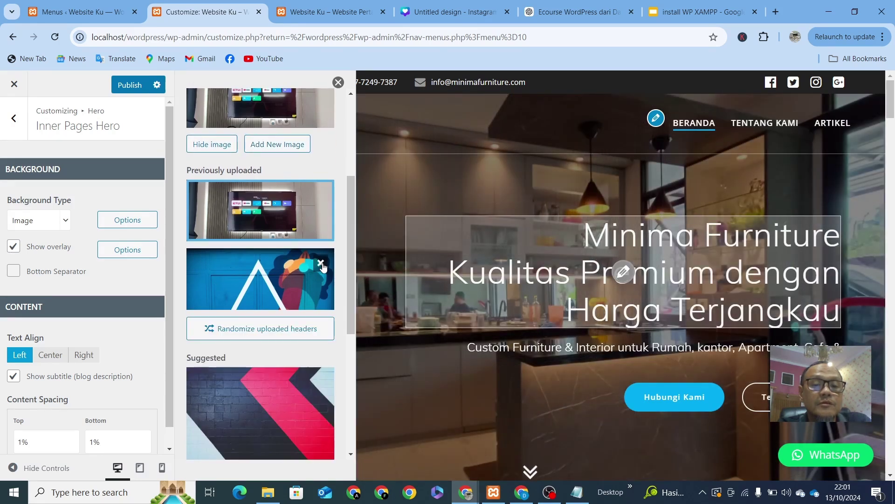
left_click(321, 264)
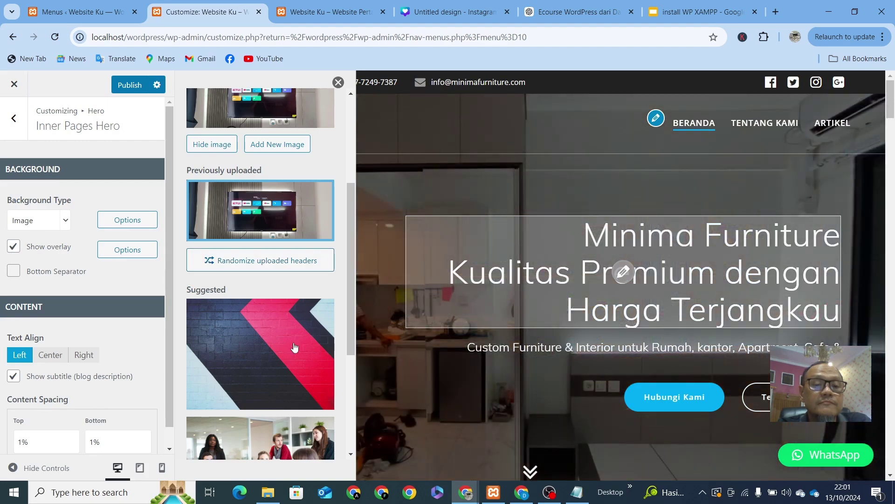
Step: Publish the hero header changes and switch to the live Website Ku front page
scroll(290, 288, "up", 4)
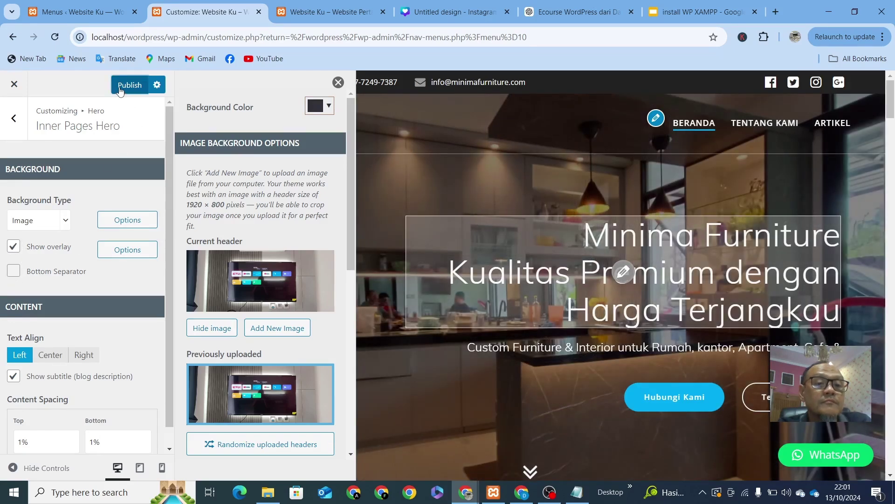
left_click(126, 84)
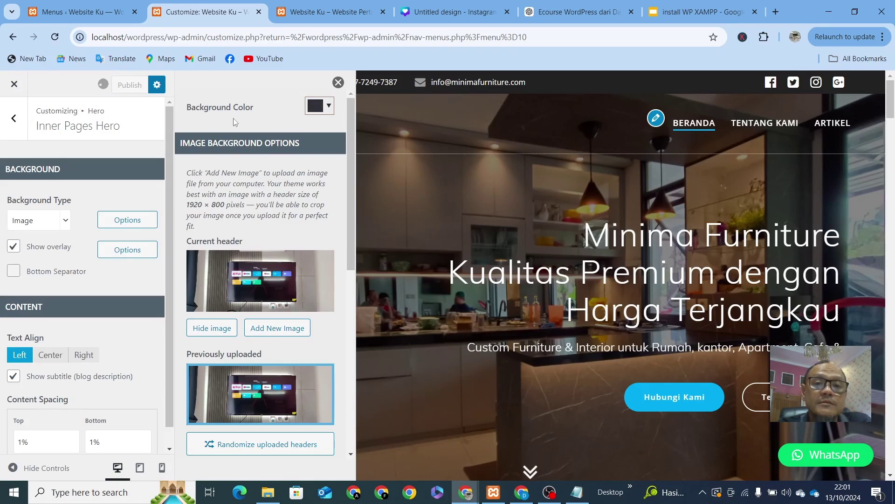
left_click(312, 14)
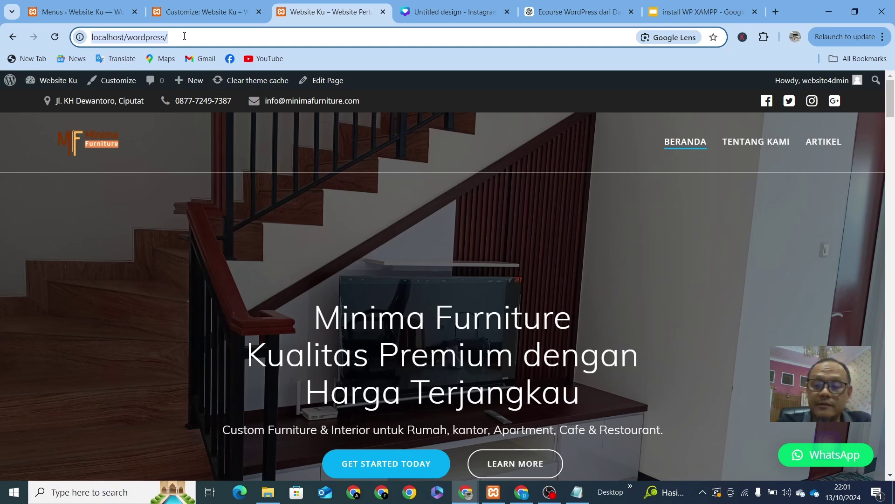
Step: Reload the live front page and scroll through the updated hero
key("Return")
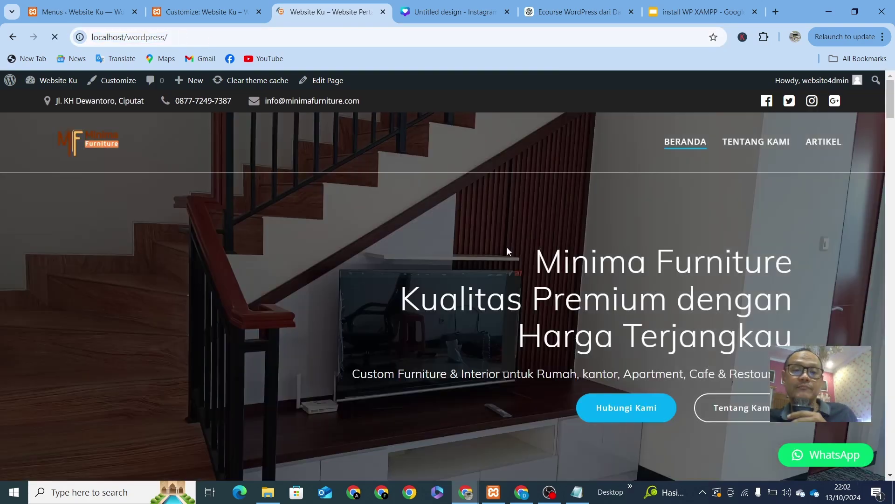
scroll(505, 245, "down", 2)
scroll(506, 245, "down", 5)
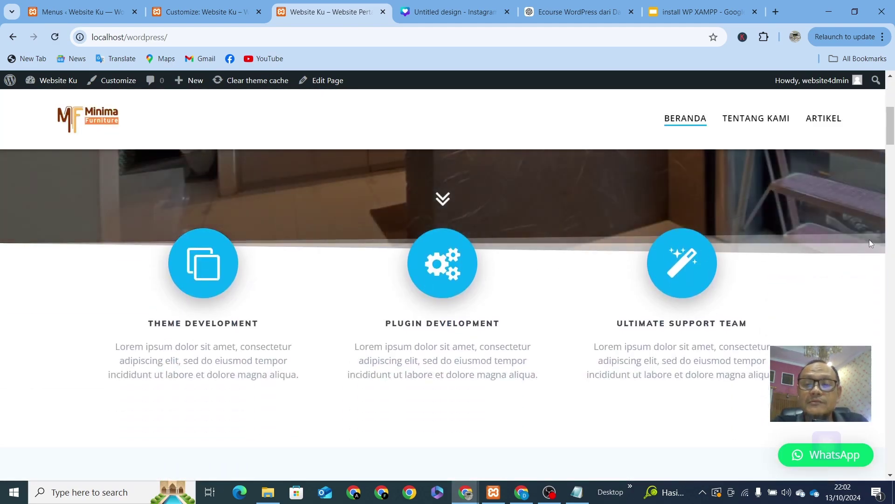
scroll(568, 247, "up", 4)
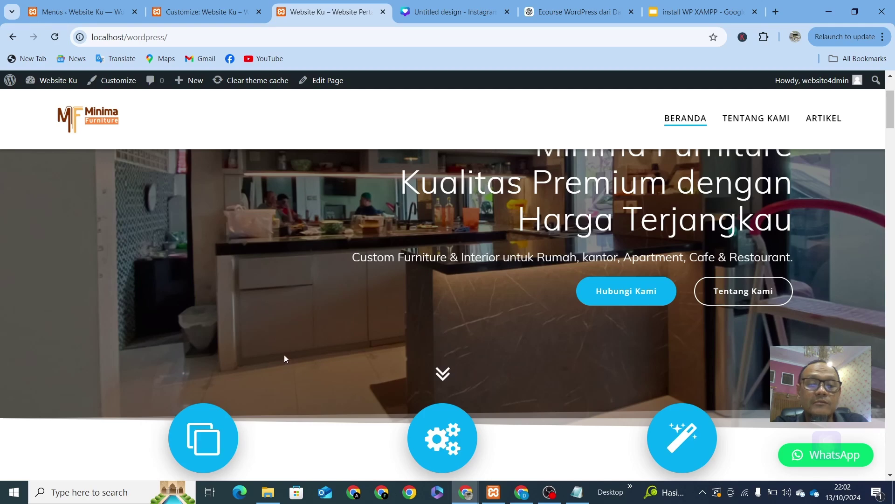
scroll(284, 358, "down", 4)
scroll(587, 316, "up", 3)
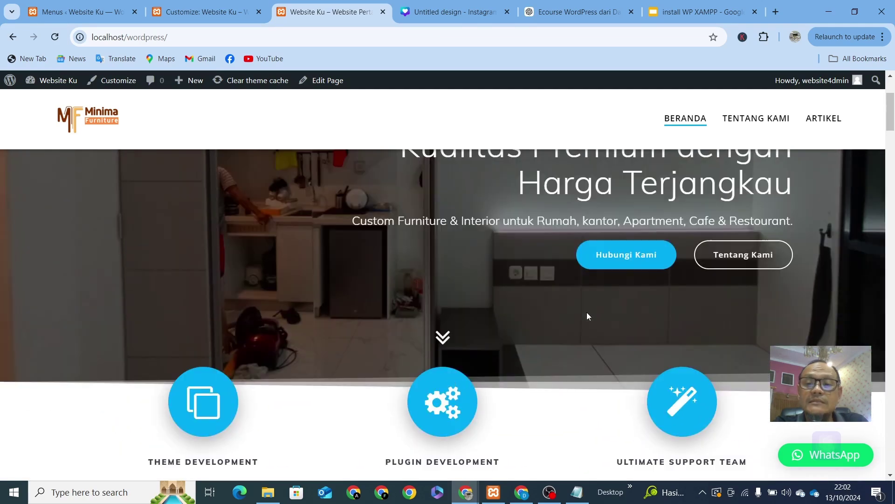
scroll(587, 316, "up", 3)
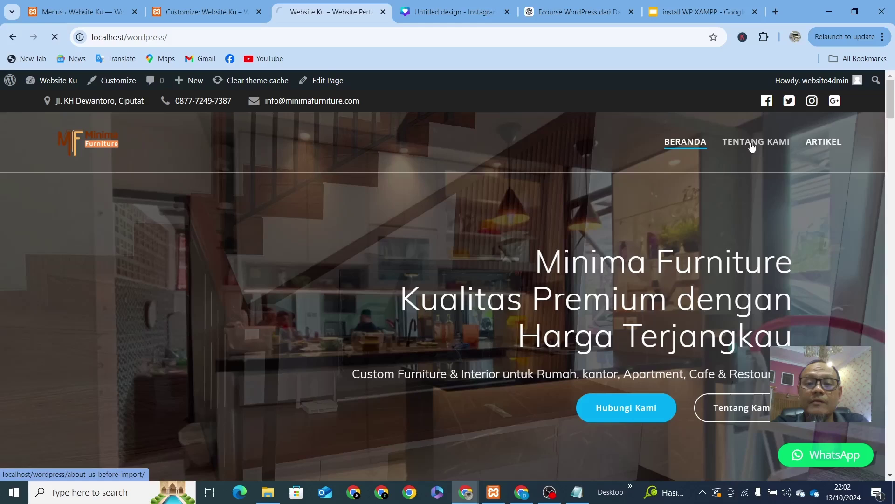
Step: View the hero on the TENTANG KAMI and ARTIKEL pages, then return home and to the Customizer
left_click(751, 146)
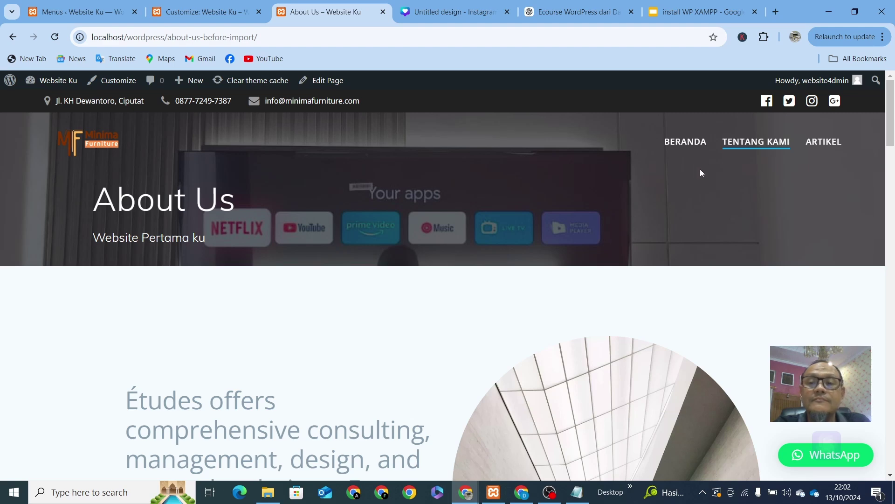
left_click(826, 142)
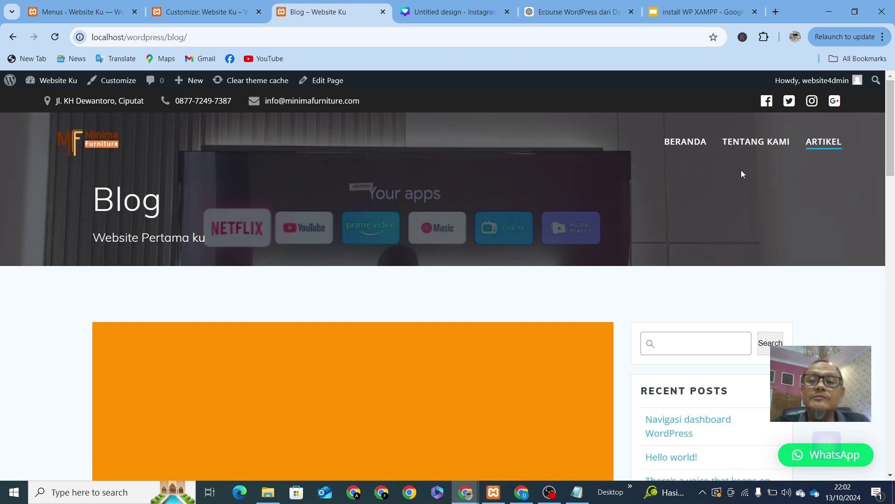
left_click(695, 144)
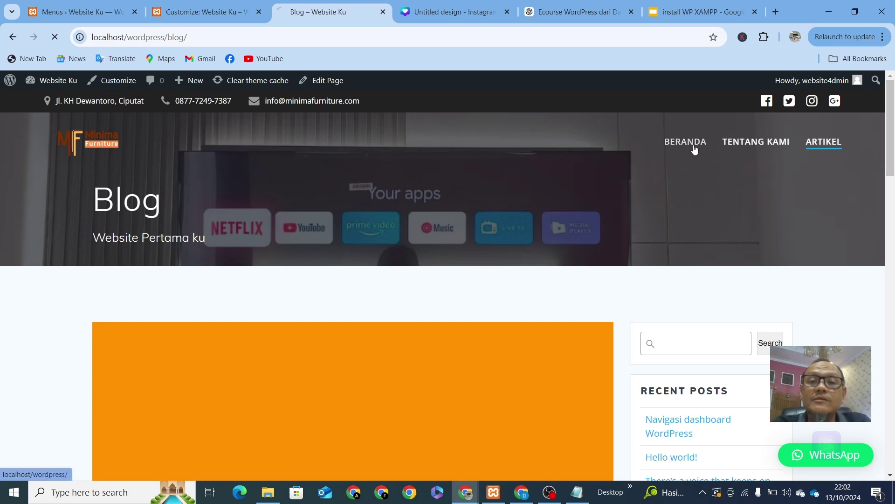
left_click(248, 20)
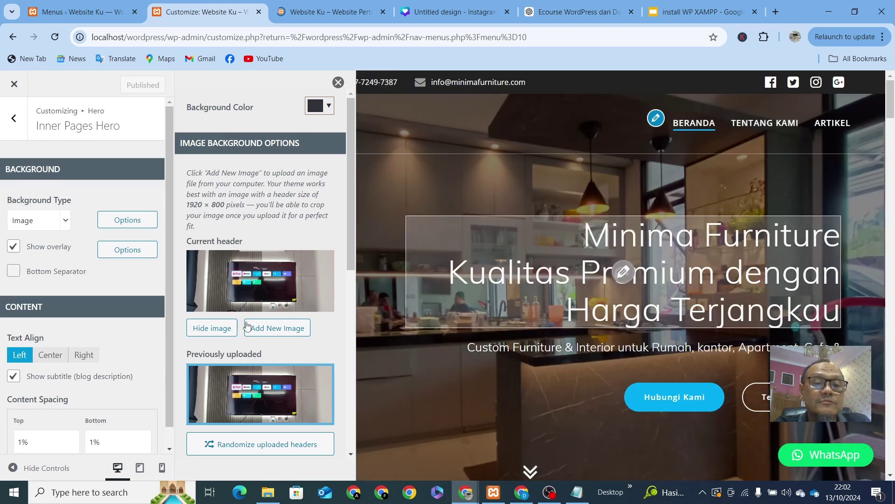
Step: Upload the wood-panelled TV wall photo 17.03.26.jpeg as a new header and proceed to cropping
left_click(280, 322)
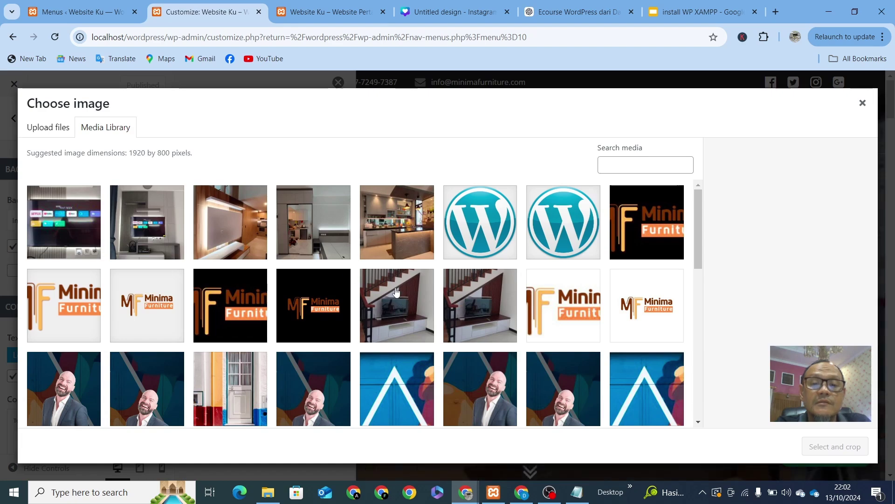
scroll(396, 292, "down", 3)
scroll(394, 289, "up", 3)
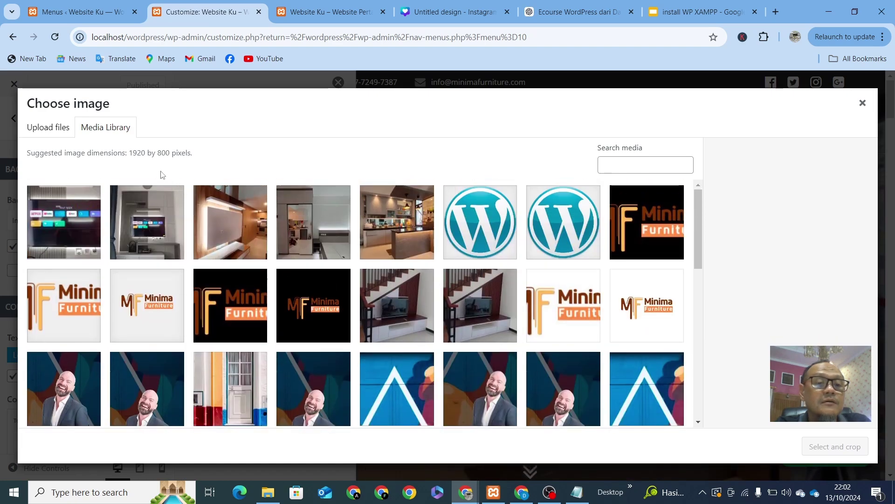
left_click(49, 130)
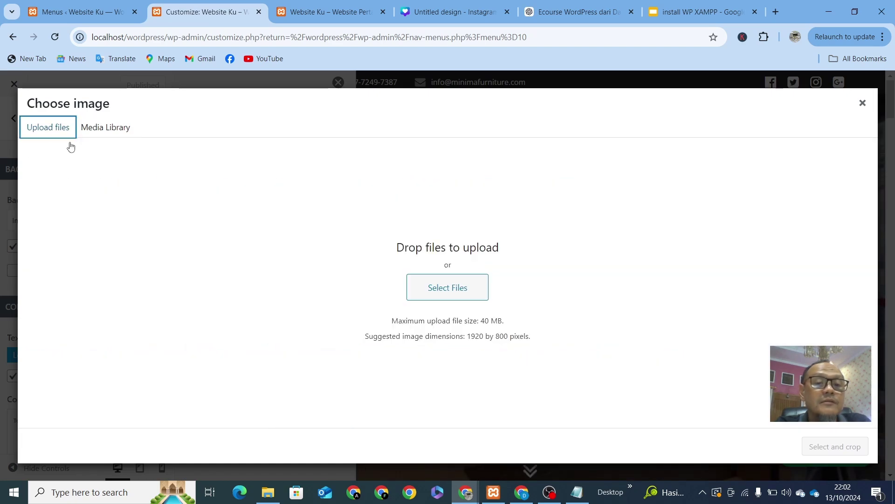
left_click(435, 289)
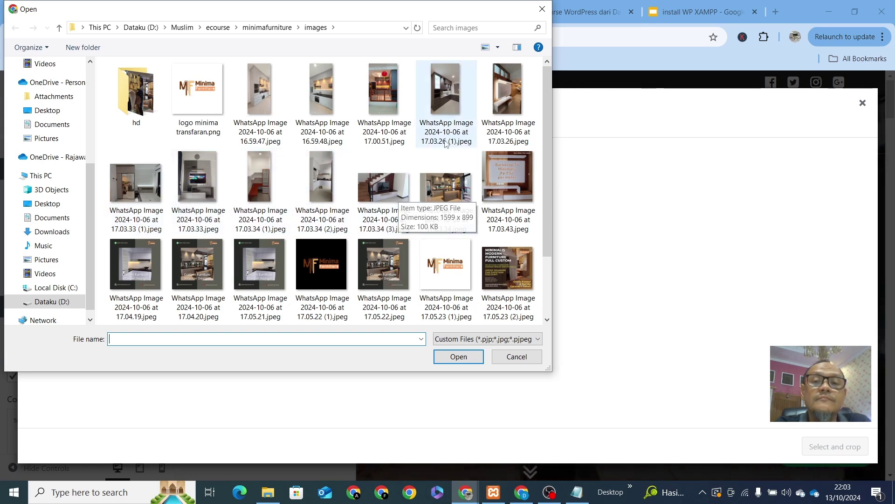
left_click(513, 102)
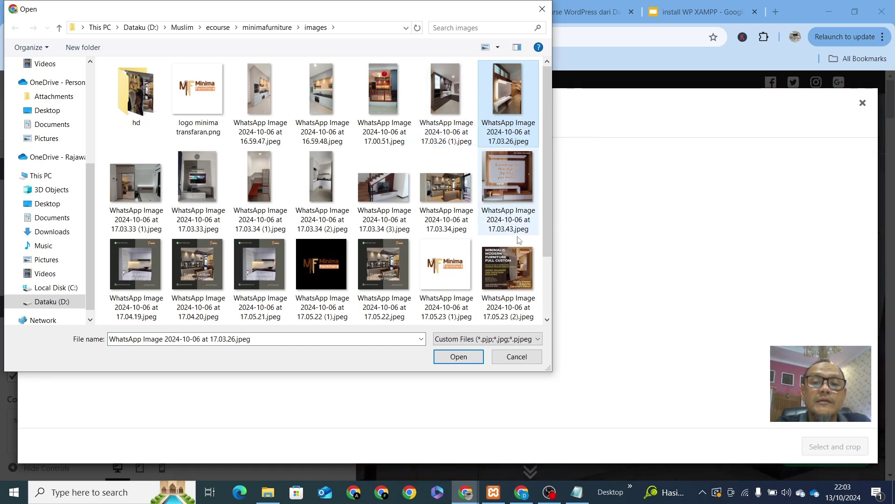
left_click(455, 359)
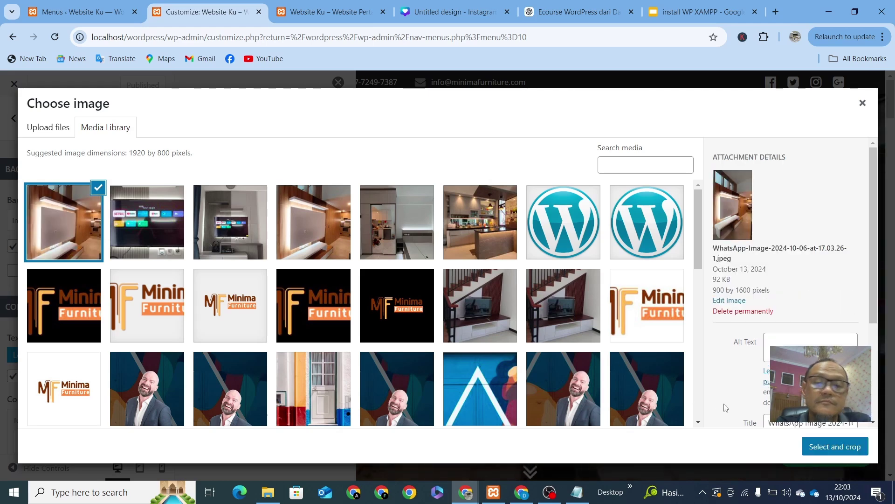
left_click(838, 447)
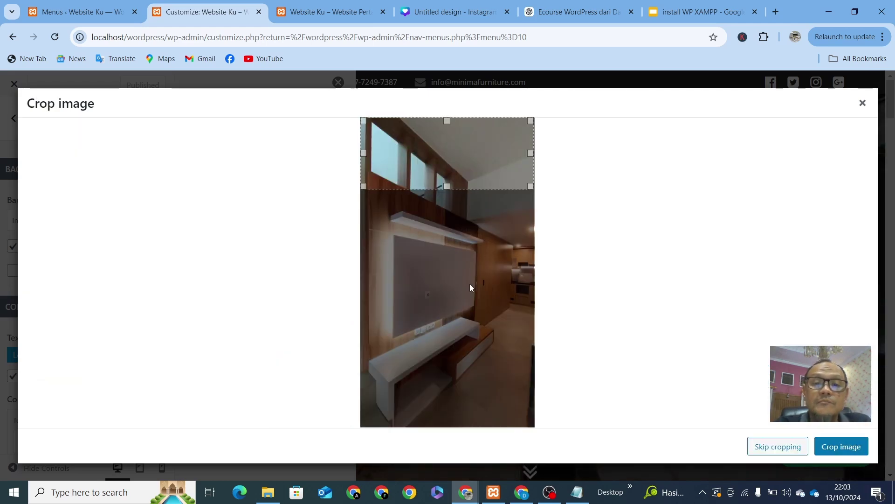
Step: Crop the photo around its middle, publish the Customizer changes, and switch to the live site tab
left_click_drag(471, 160, 487, 251)
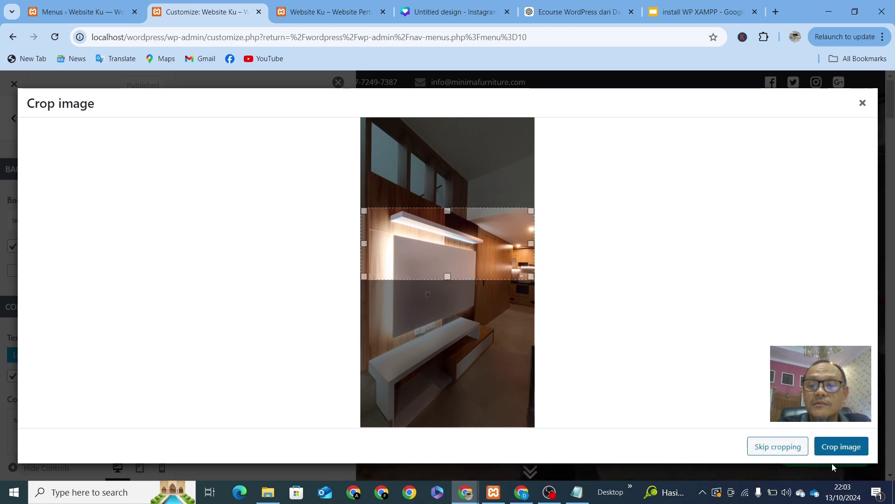
left_click(850, 449)
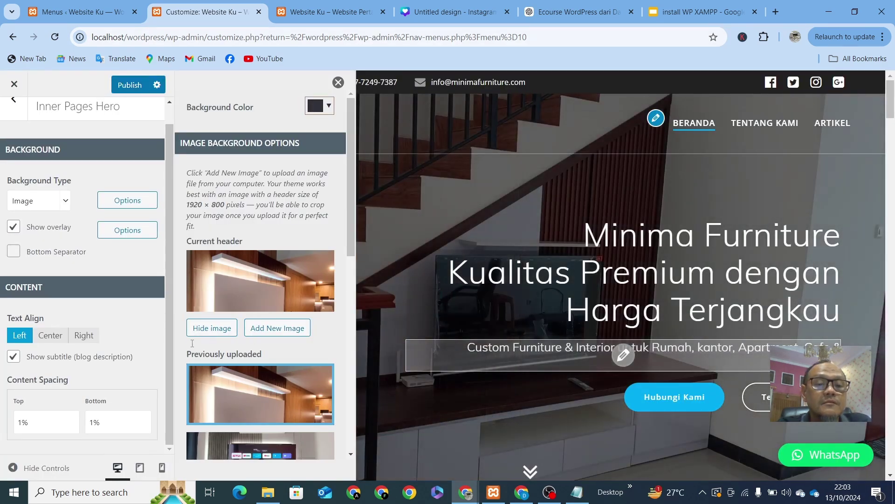
left_click(129, 85)
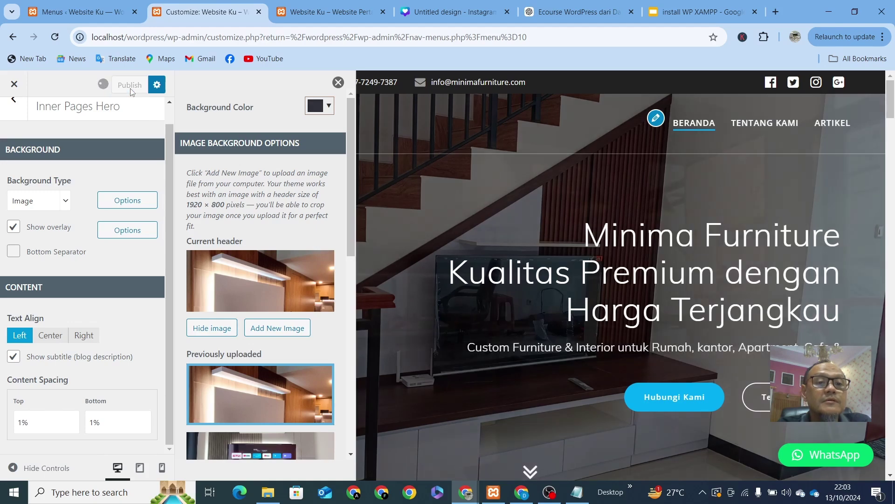
left_click(321, 13)
Step: Reload the live site, check the new banner on the TENTANG KAMI page, and return to the Customizer
left_click(183, 36)
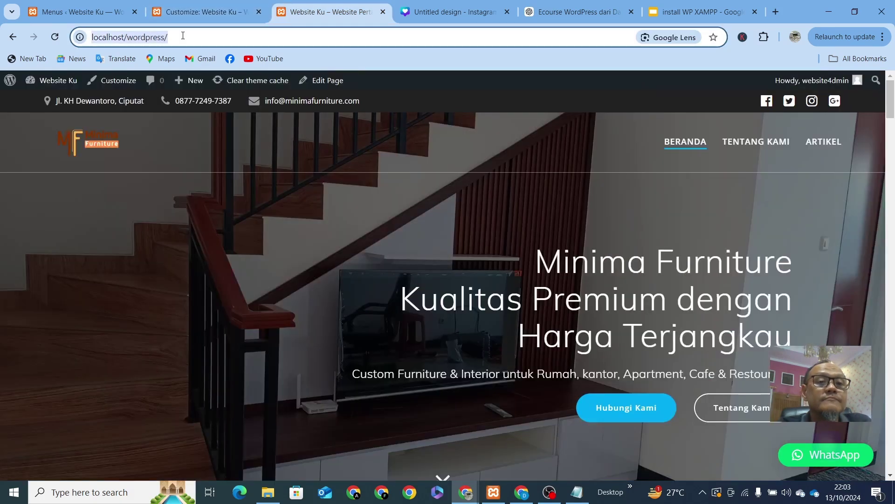
key("Return")
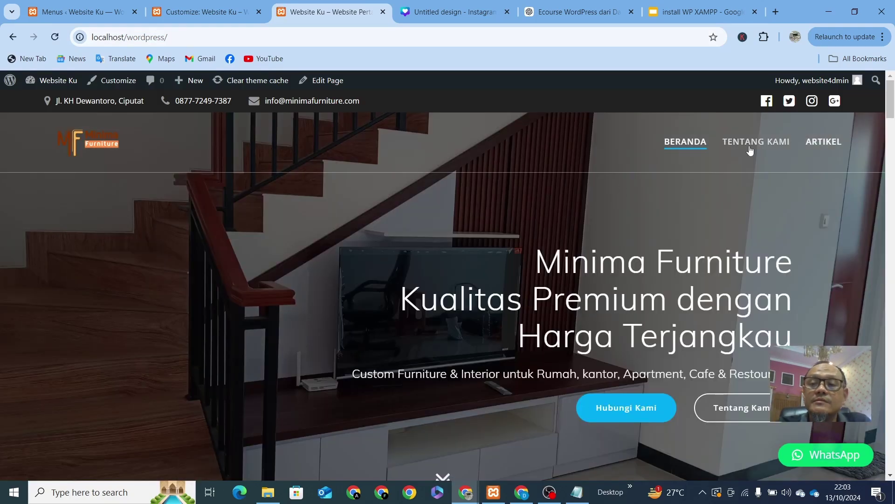
left_click(764, 150)
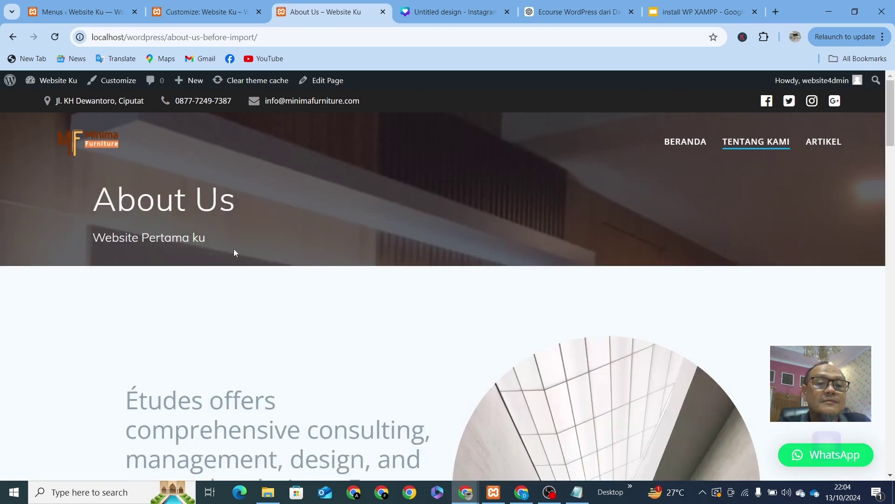
scroll(362, 232, "down", 6)
scroll(362, 231, "up", 6)
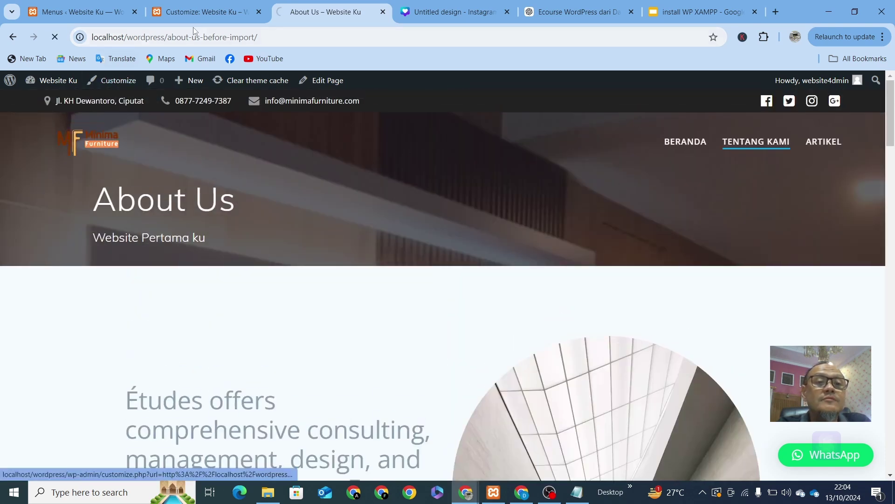
left_click(215, 13)
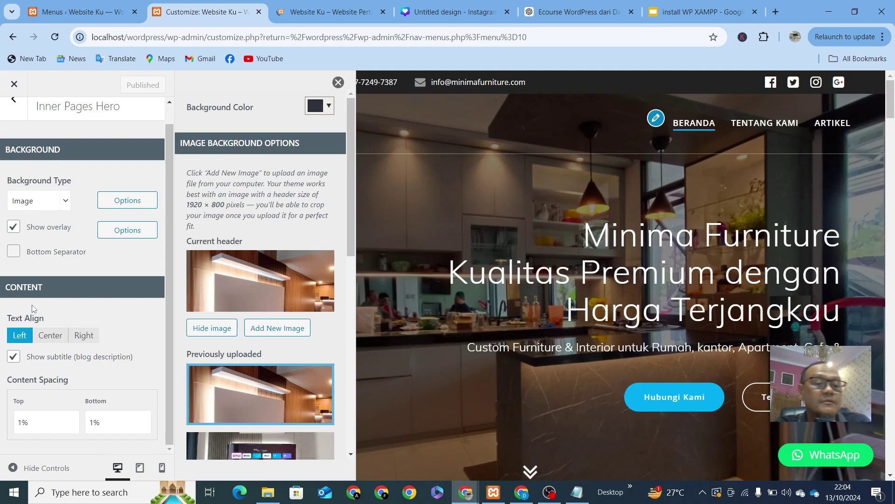
Step: Back out of Inner Pages Hero and Hero to the main Customizer panel
left_click(14, 100)
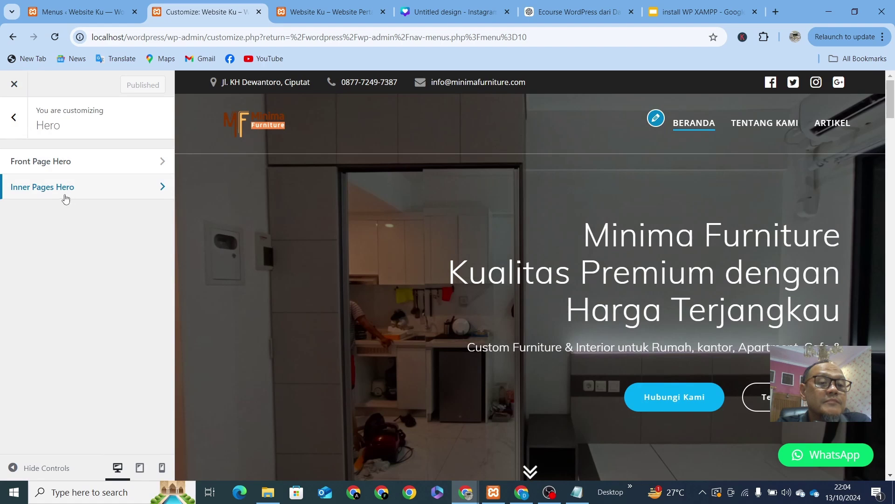
left_click(14, 117)
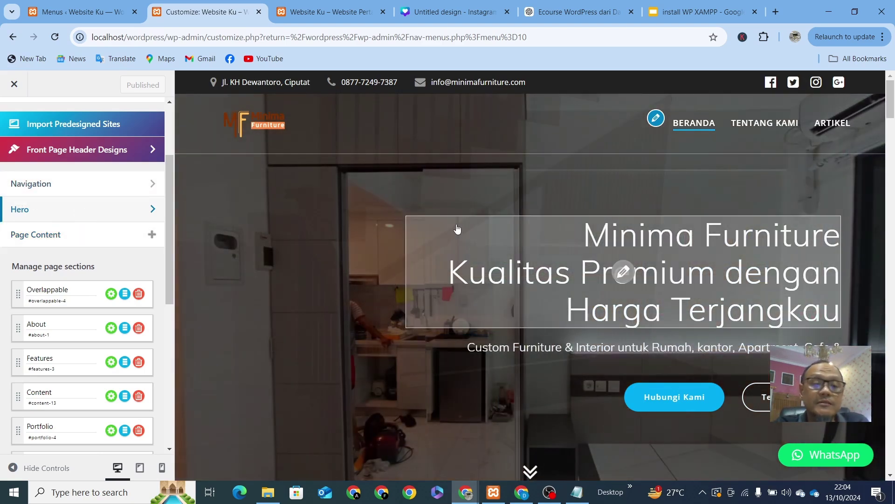
scroll(329, 312, "down", 5)
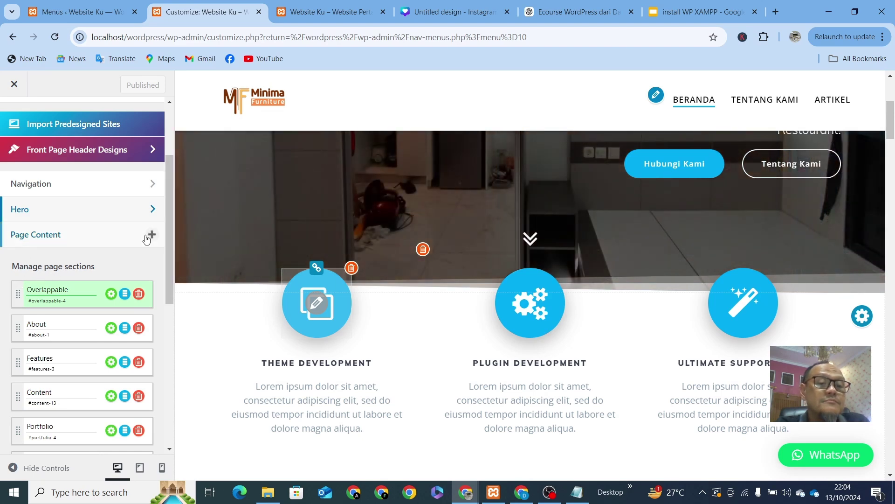
left_click(149, 236)
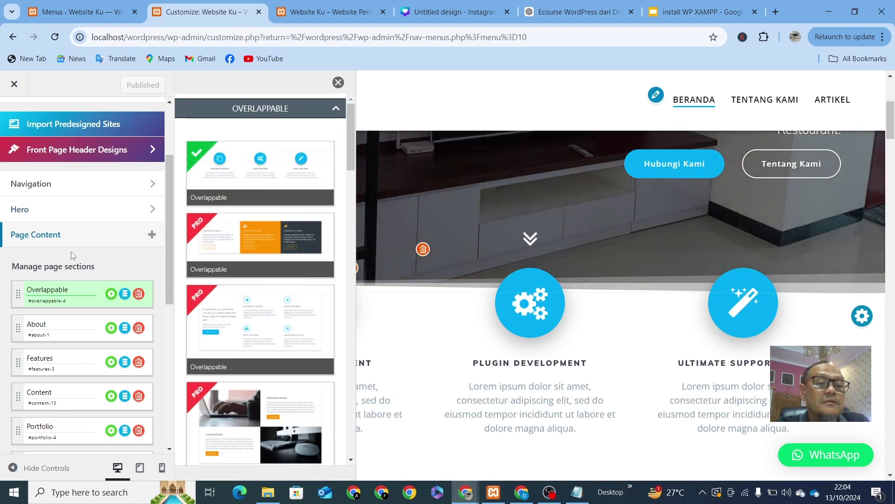
left_click(150, 235)
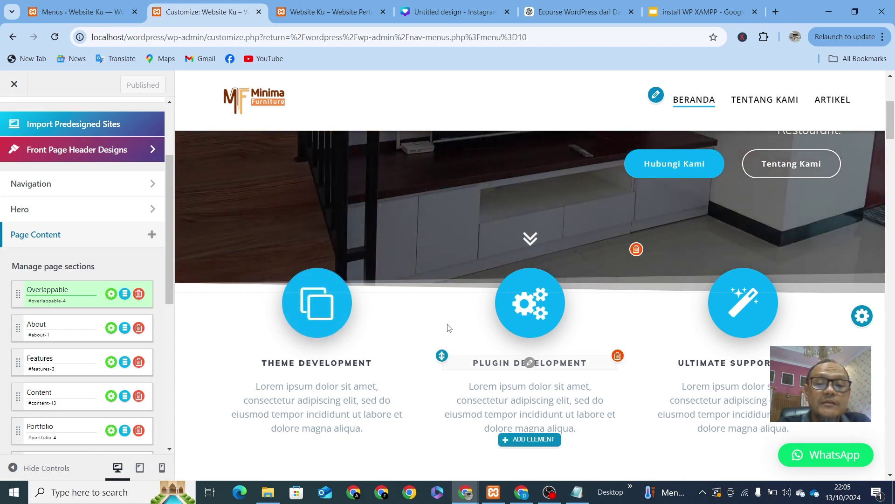
Step: Jump the preview through the Overlappable, About, Features, Content case study, Portfolio, Testimonials and Hire me sections
left_click(37, 294)
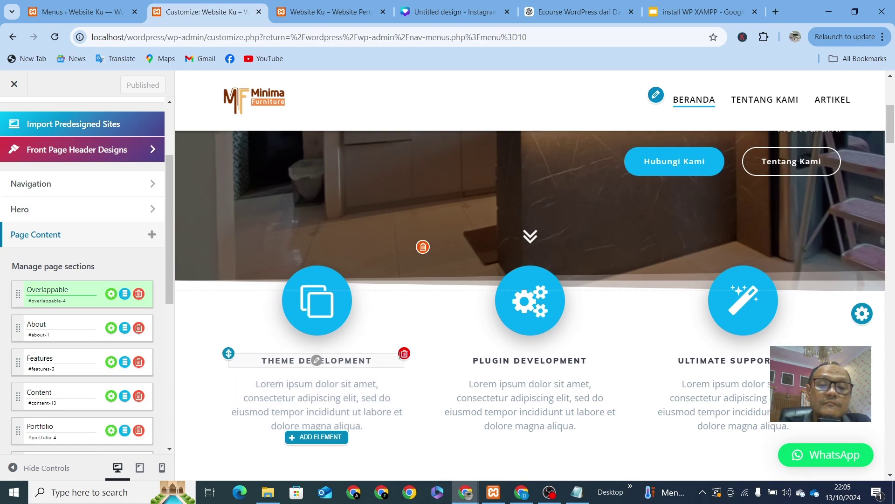
scroll(401, 356, "down", 7)
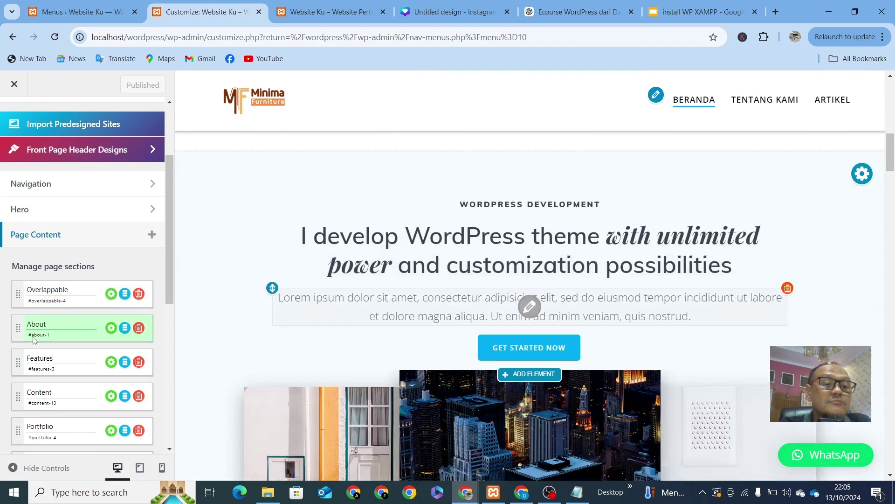
left_click(47, 338)
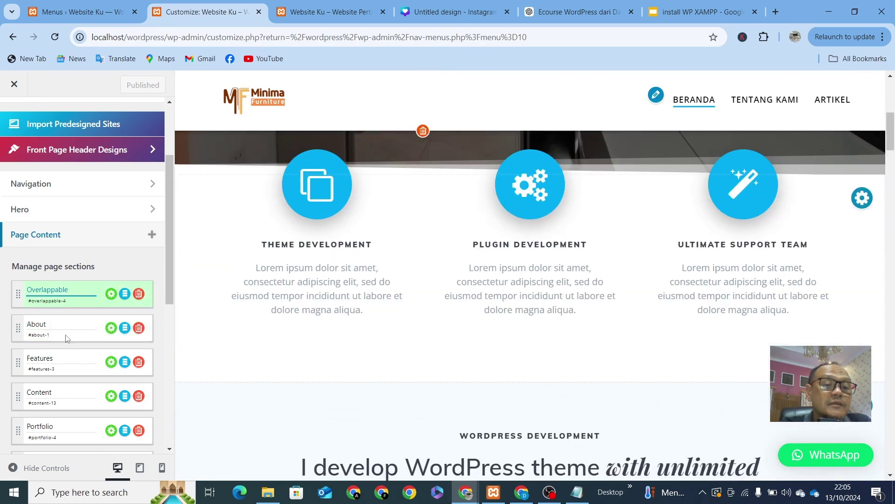
left_click(67, 338)
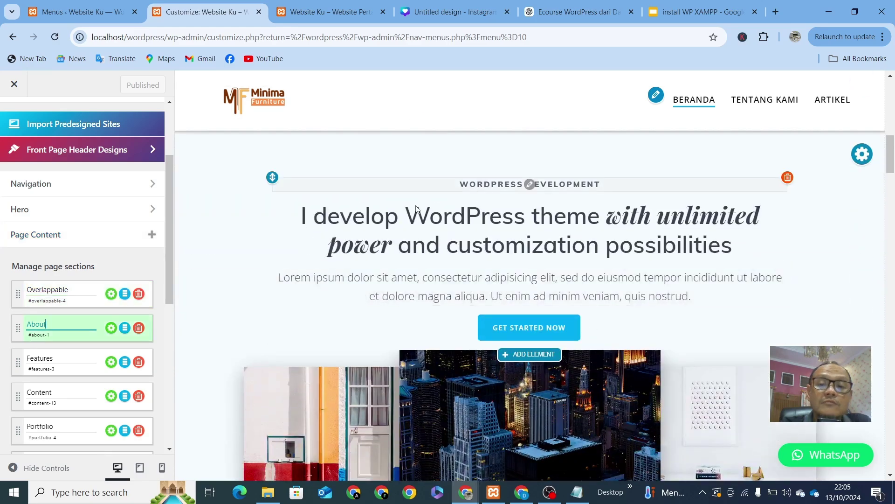
left_click(85, 369)
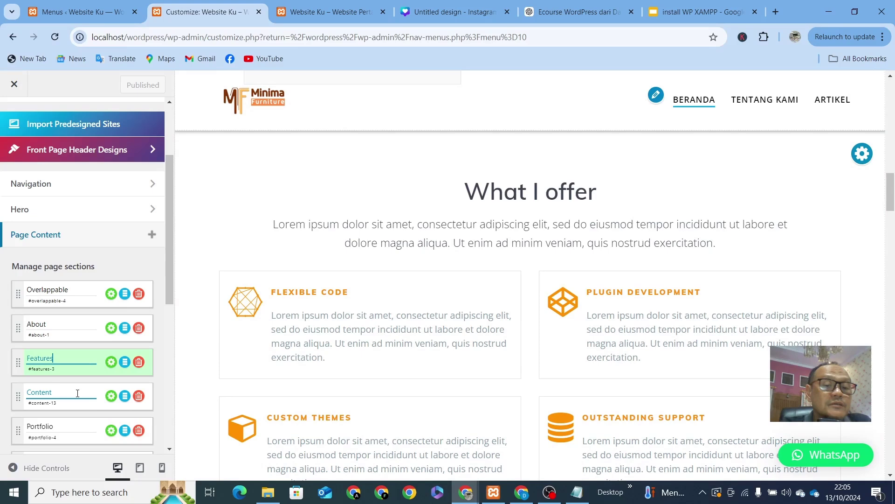
left_click(77, 393)
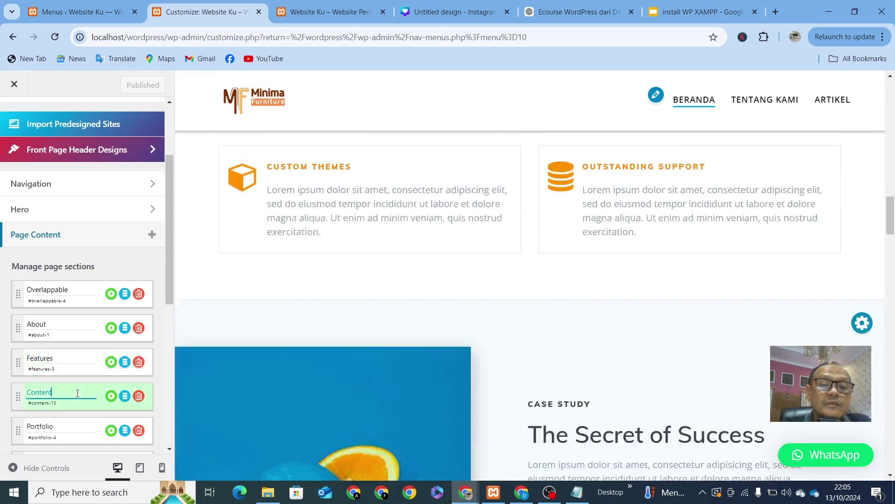
scroll(77, 415, "down", 2)
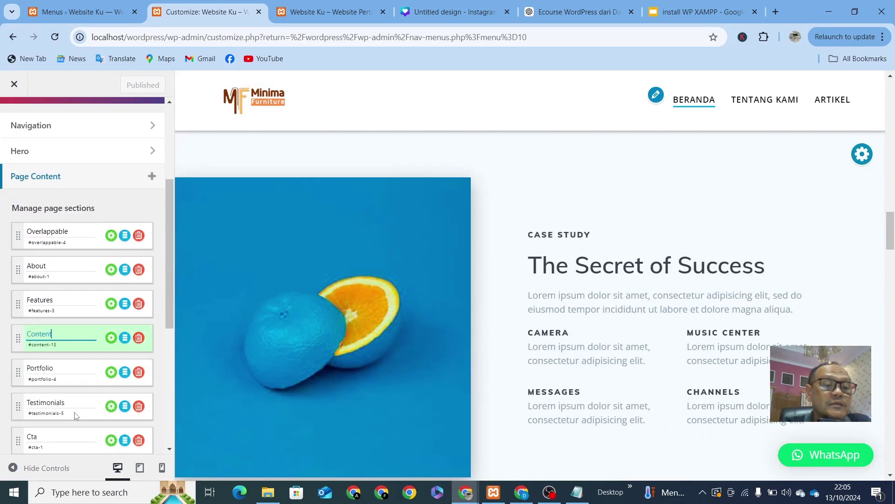
left_click(81, 369)
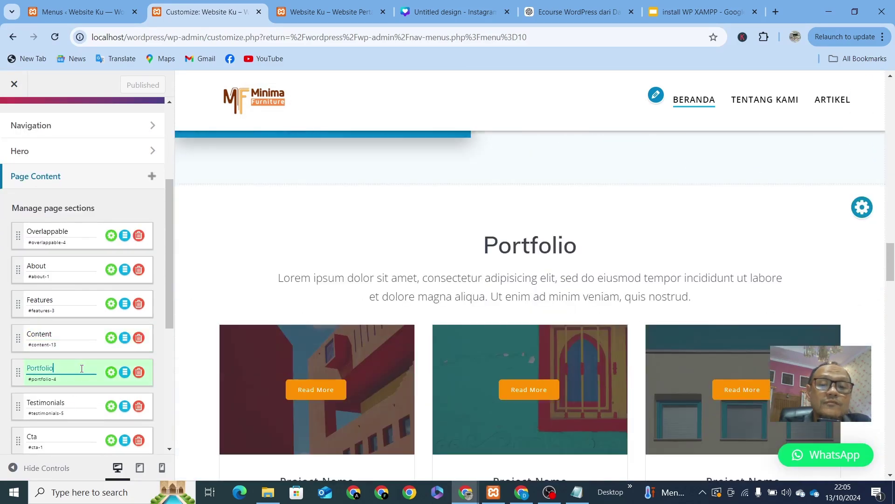
left_click(80, 403)
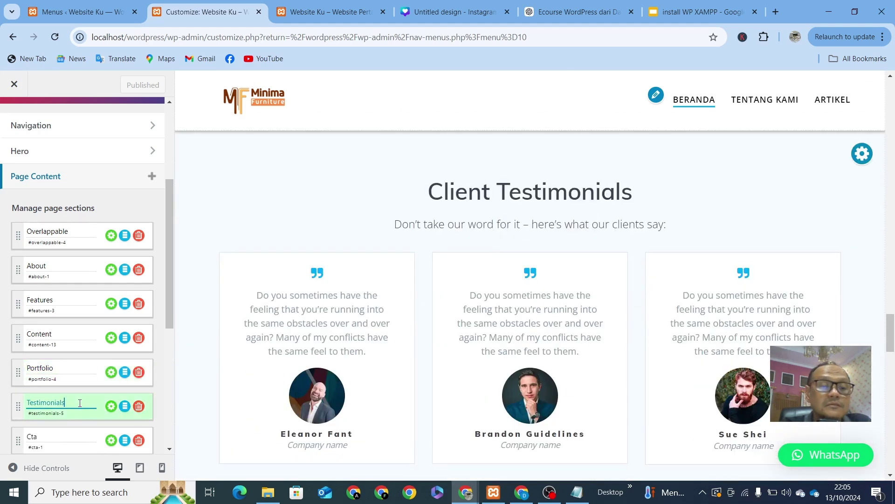
left_click(73, 441)
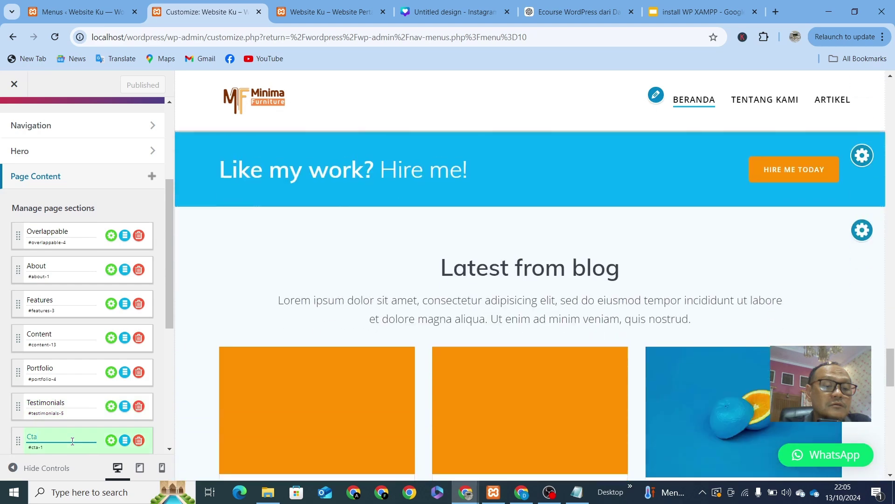
Step: Visit the Contact us and Latest from blog sections, then return to the Overlappable feature row
scroll(72, 441, "down", 4)
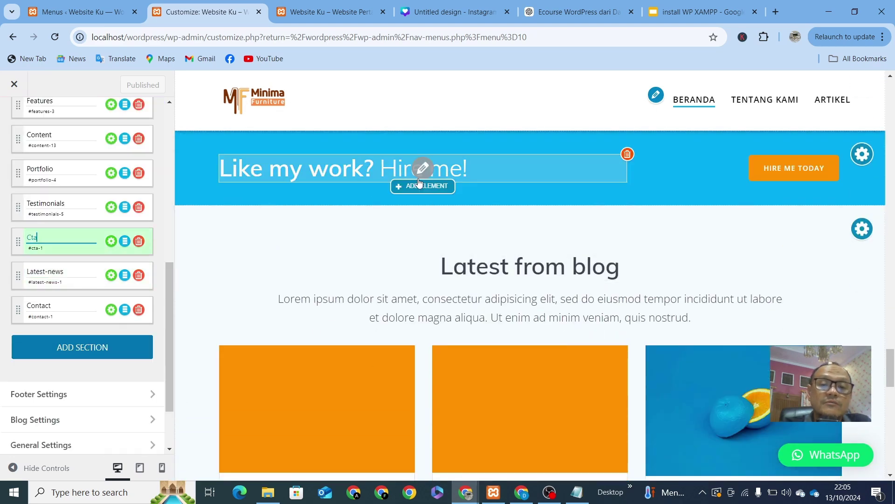
left_click(76, 315)
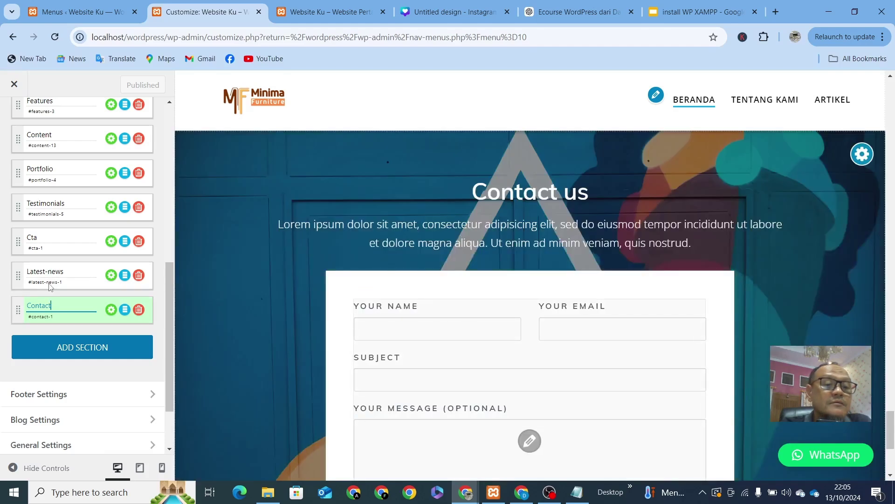
left_click(50, 284)
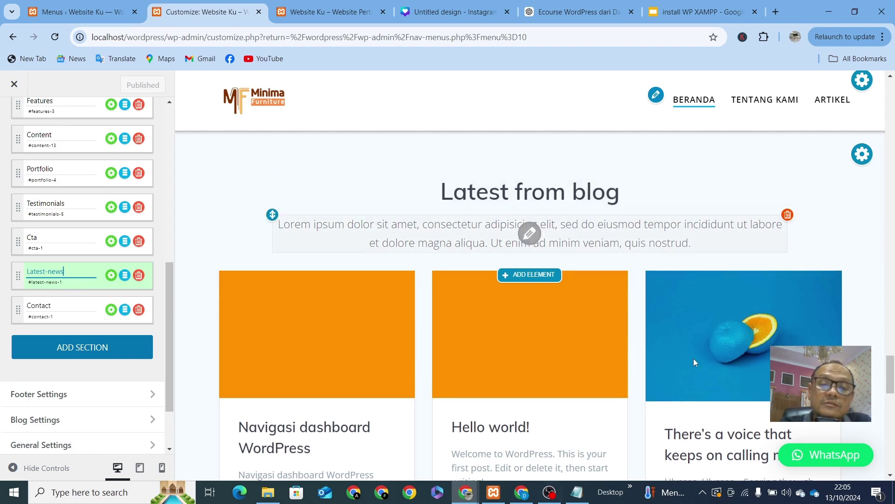
left_click(71, 306)
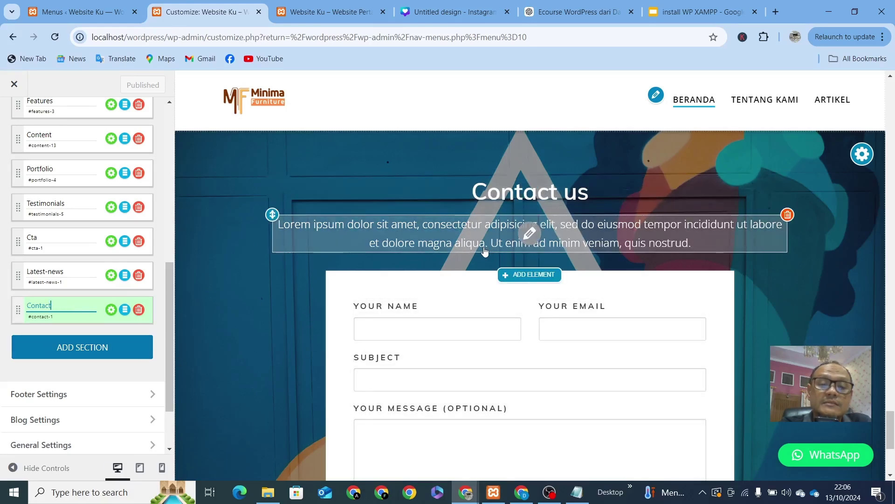
scroll(488, 261, "down", 5)
scroll(490, 274, "up", 6)
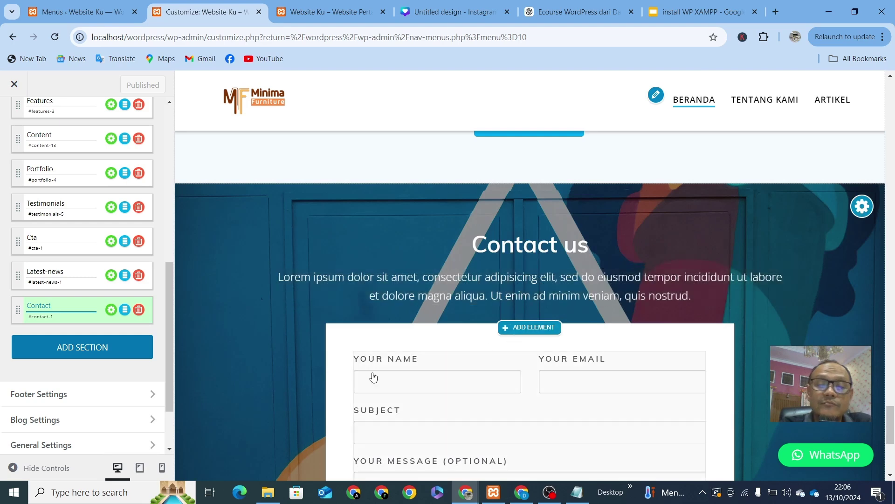
scroll(263, 368, "down", 5)
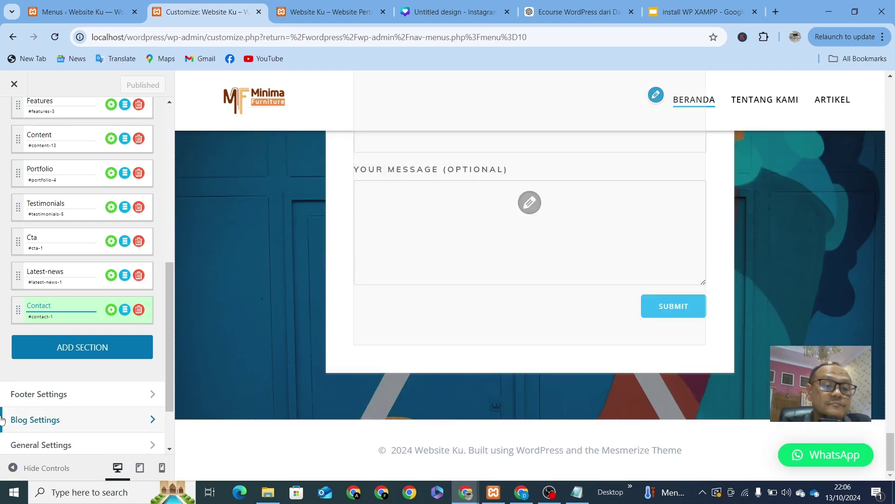
scroll(107, 335, "up", 8)
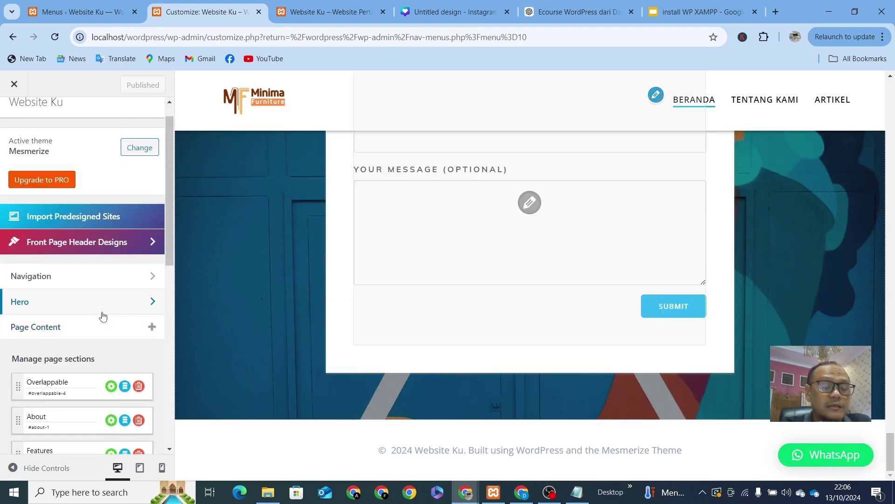
left_click(244, 350)
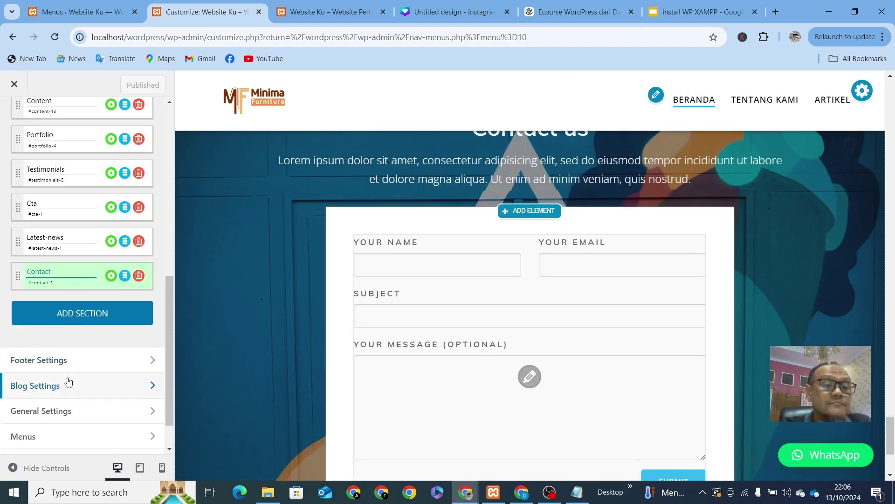
scroll(79, 336, "up", 10)
left_click(61, 290)
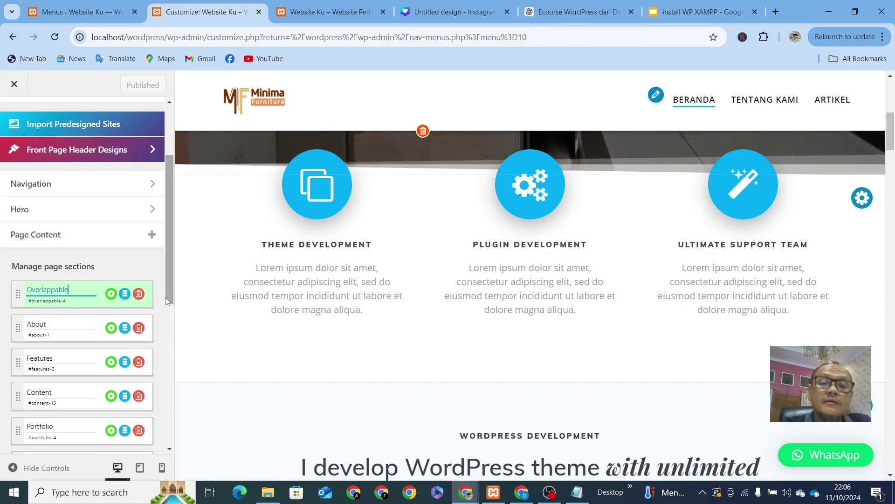
Step: Overwrite the THEME DEVELOPMENT heading with 'Tentang Kami', correcting a mistyped start
mouse_move(321, 237)
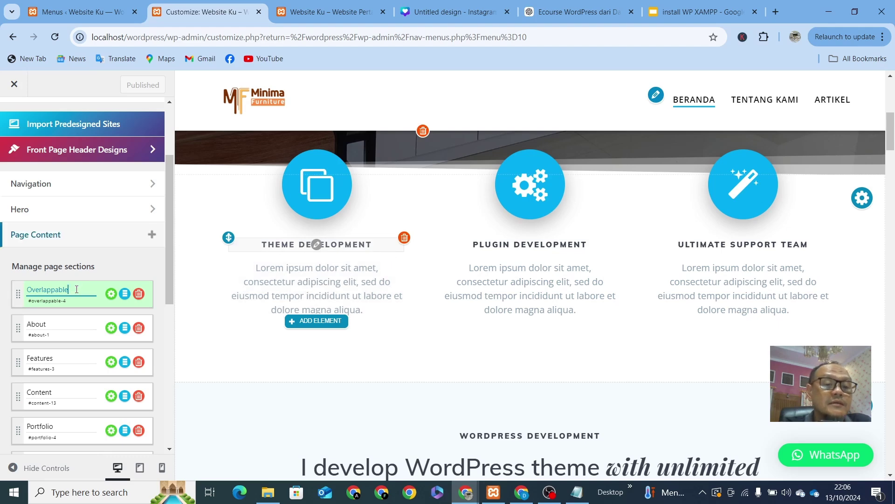
left_click_drag(76, 290, 26, 289)
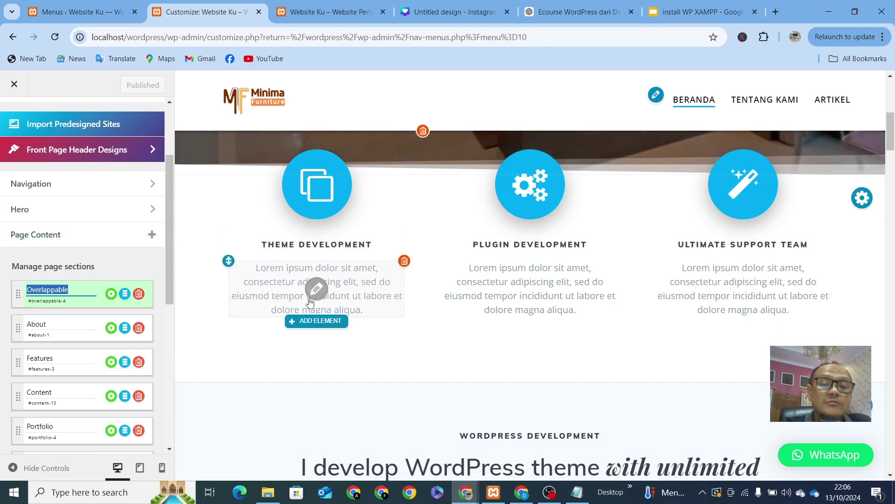
left_click(300, 243)
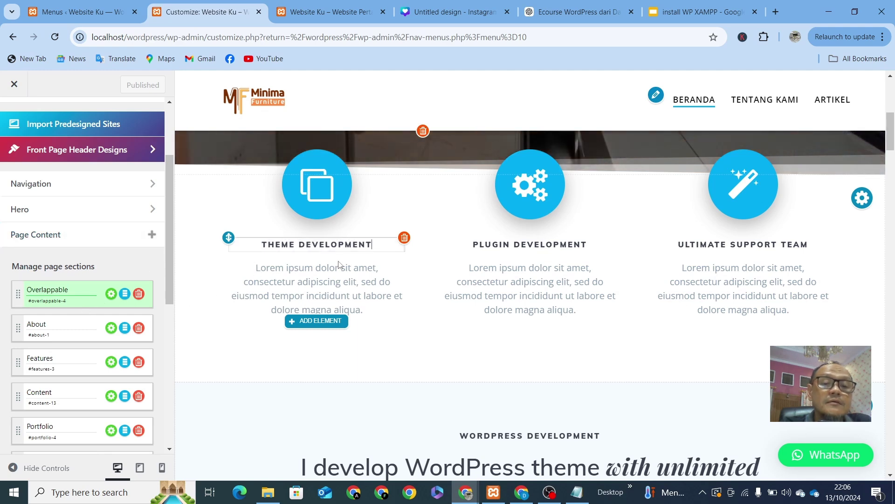
left_click_drag(380, 243, 255, 242)
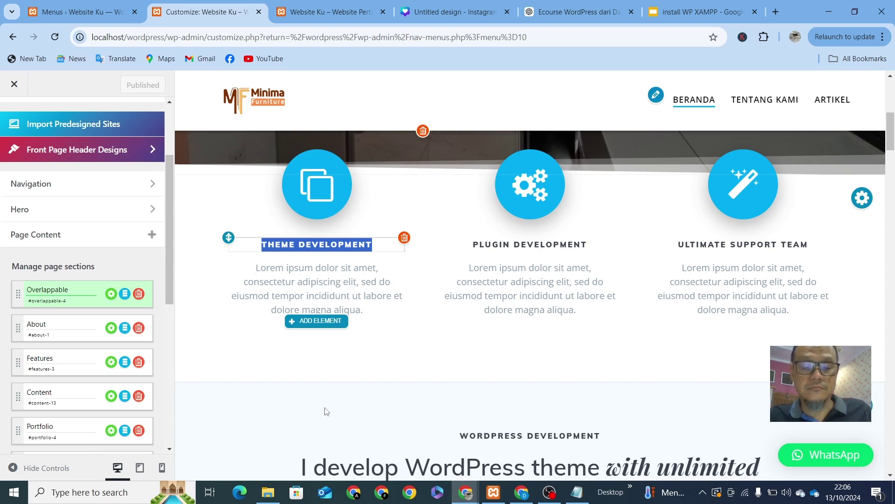
type("Tec")
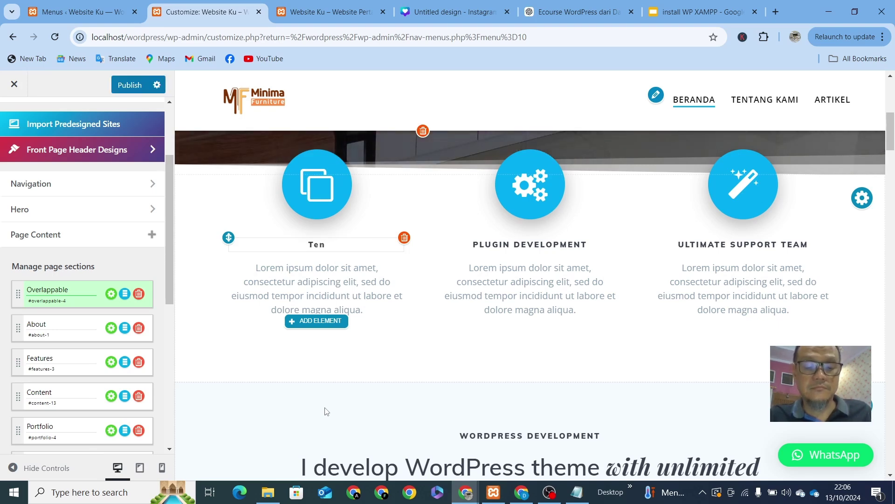
scroll(326, 411, "down", 7)
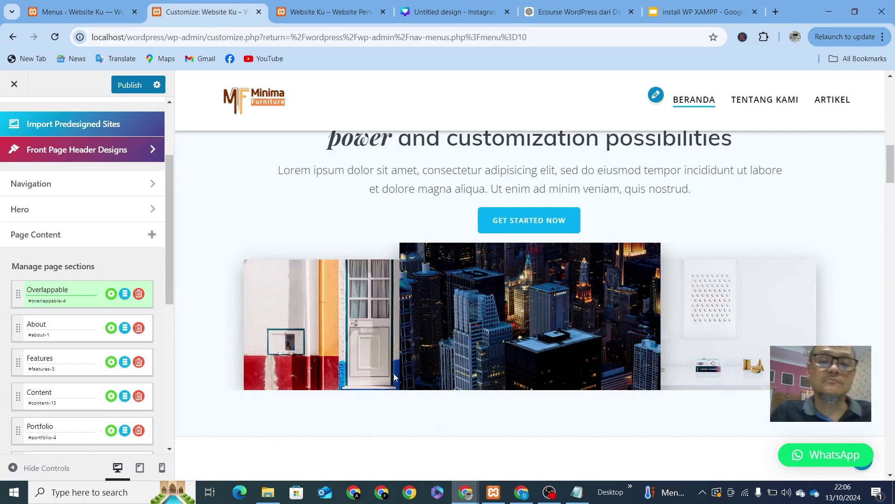
scroll(394, 373, "up", 8)
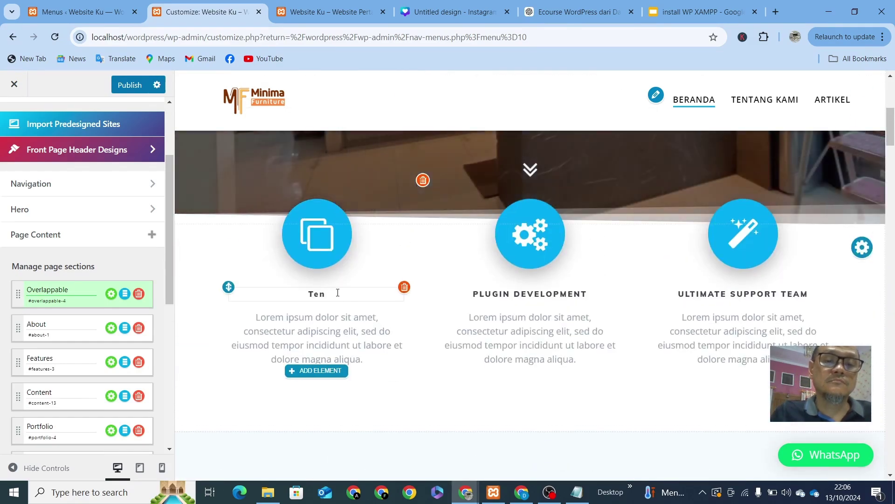
key("BackSpace")
key("BackSpace")
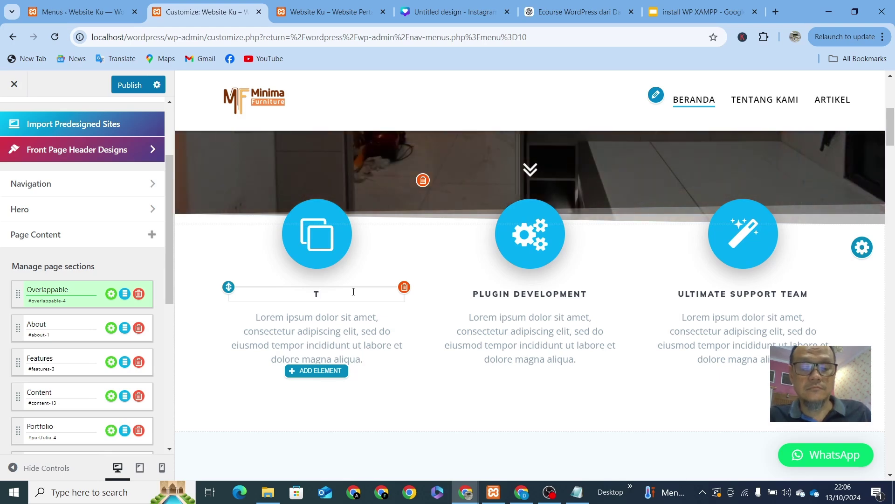
type("Tentang ")
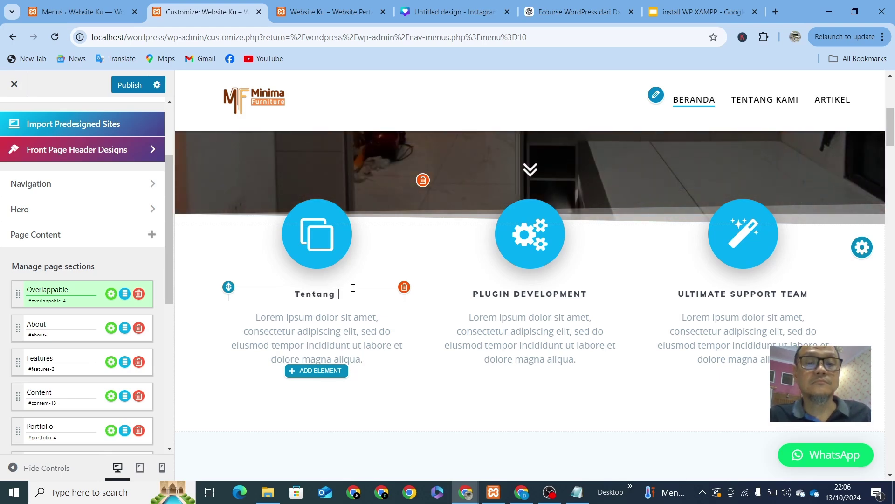
type("Kami")
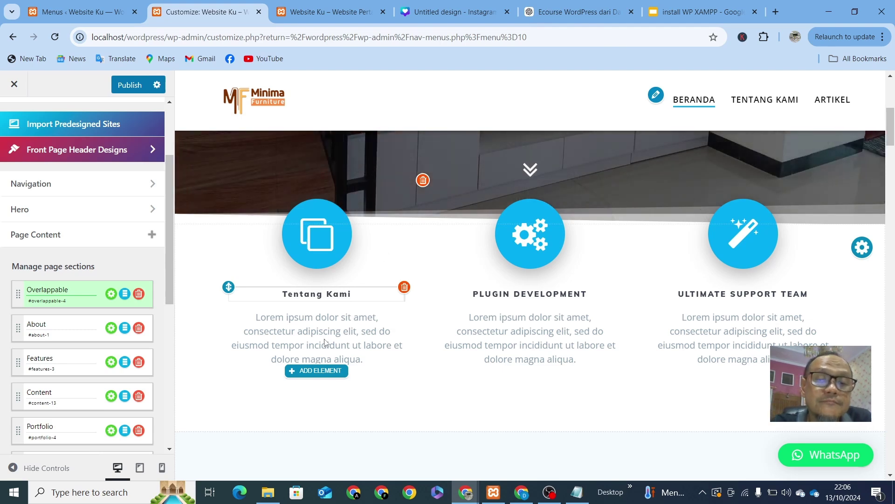
scroll(329, 339, "up", 3)
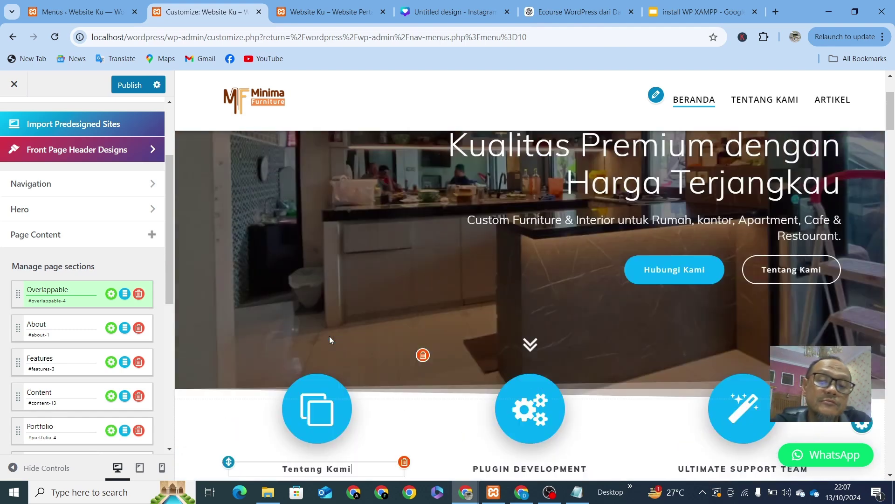
scroll(329, 339, "up", 2)
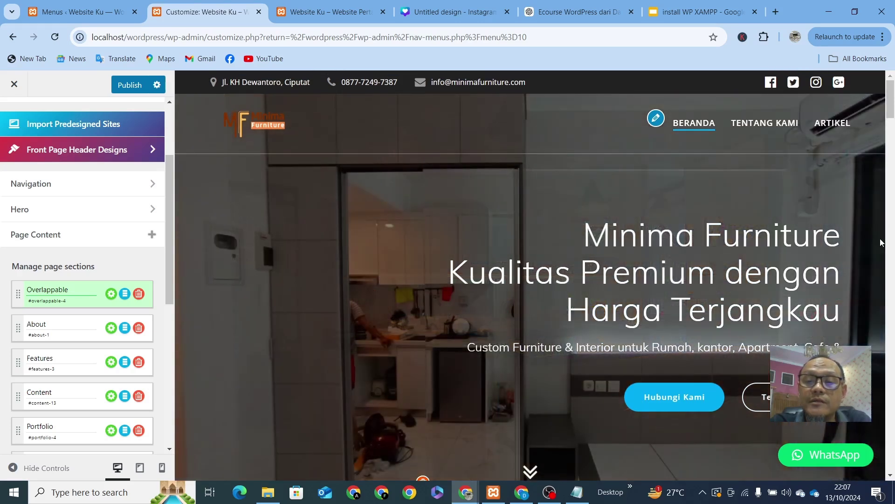
scroll(421, 348, "down", 5)
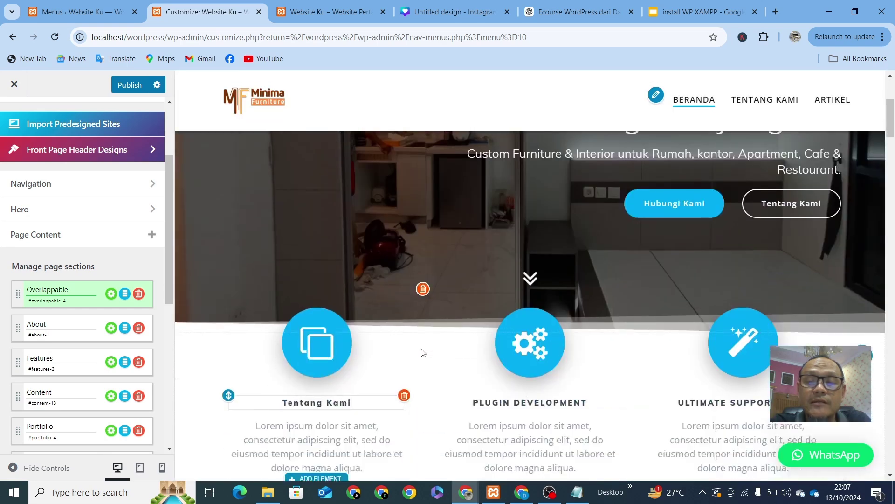
Step: Rename the PLUGIN DEVELOPMENT heading to 'Produk'
left_click(533, 368)
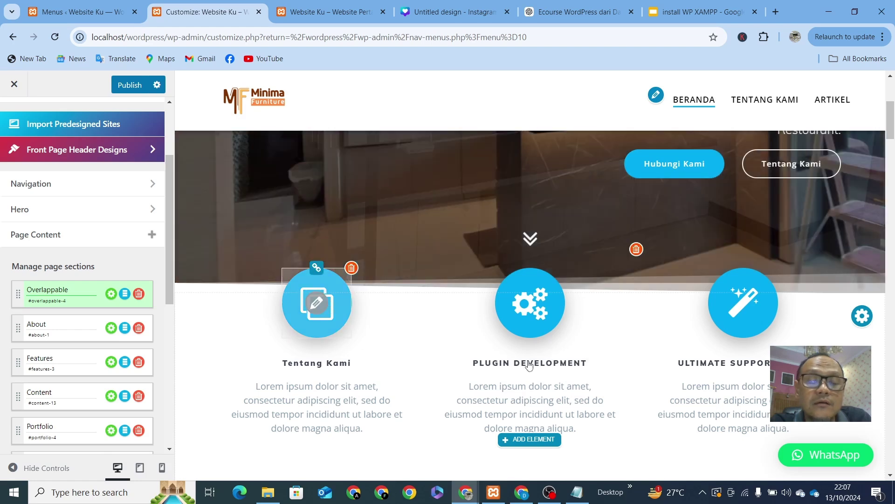
left_click_drag(597, 364, 365, 395)
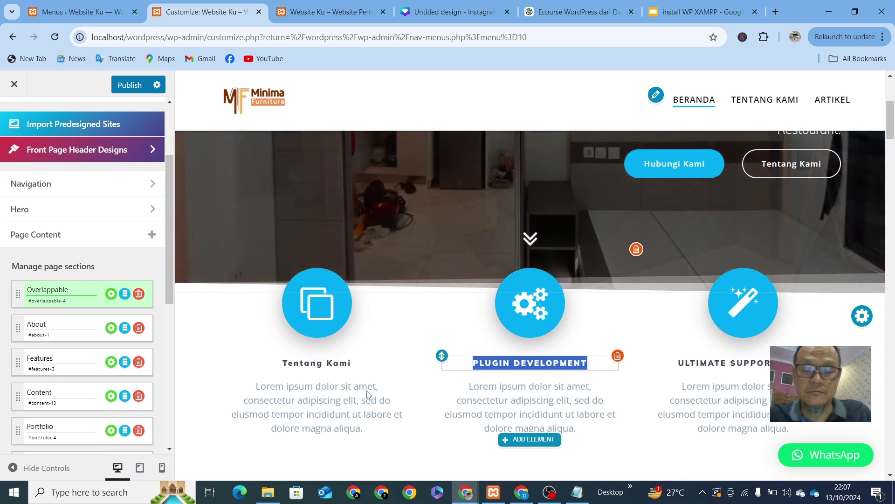
type("Produk")
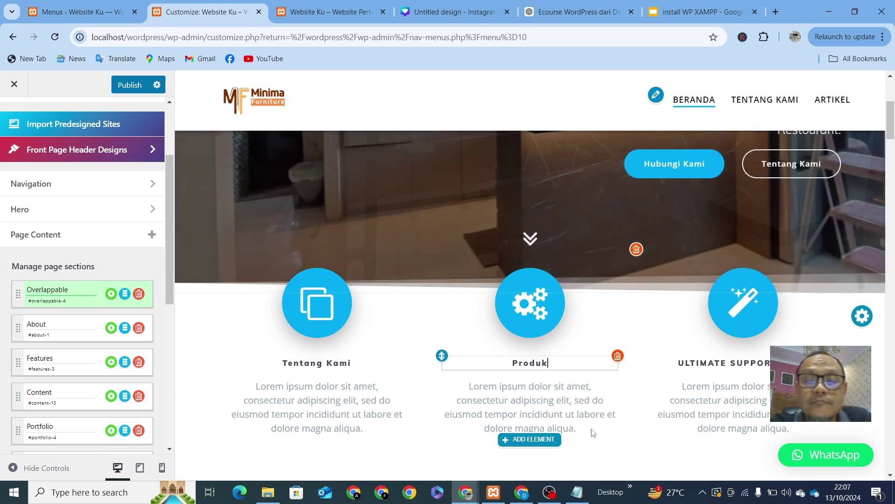
Step: Replace the ULTIMATE SUPPORT heading text with 'Hubungi Kam'
double_click(741, 368)
left_click_drag(811, 364, 663, 364)
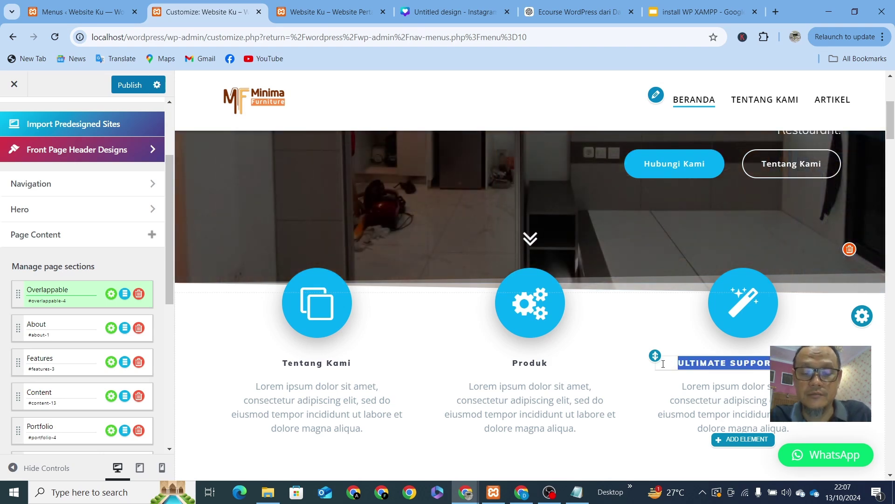
type("Hubungi")
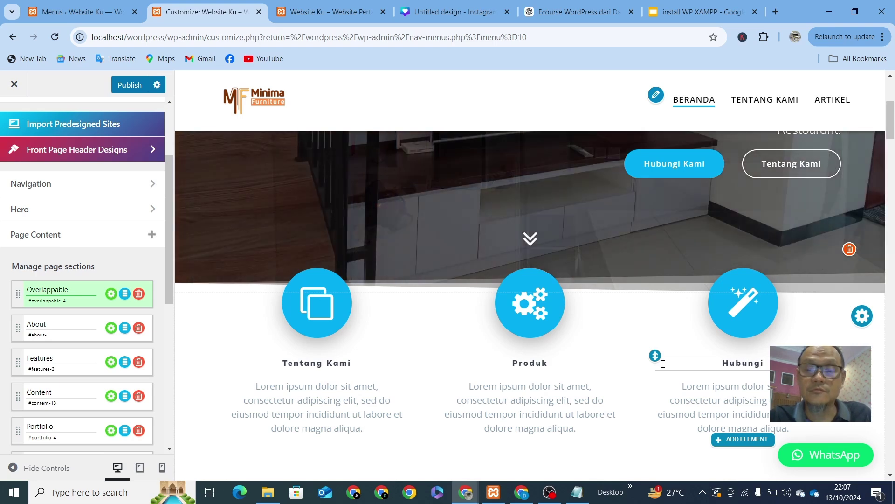
type(" Kam")
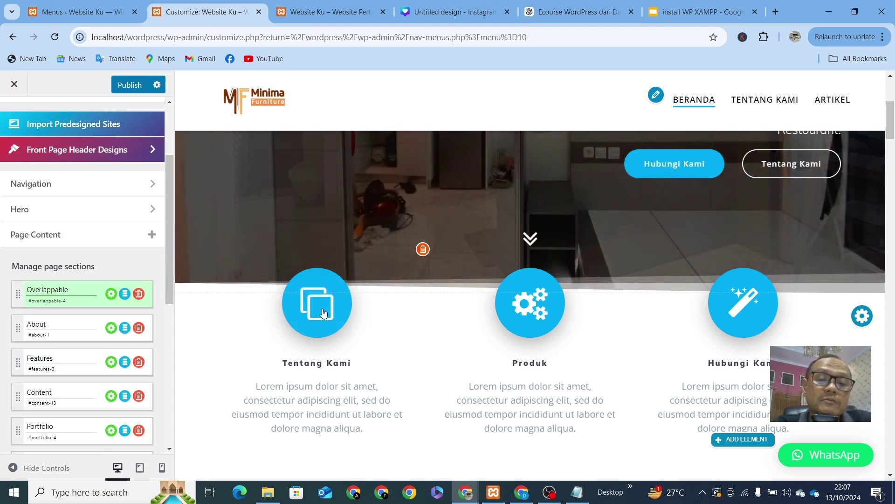
Step: Pick the Font Awesome address card icon from the library for the Tentang Kami feature and apply it
left_click(322, 312)
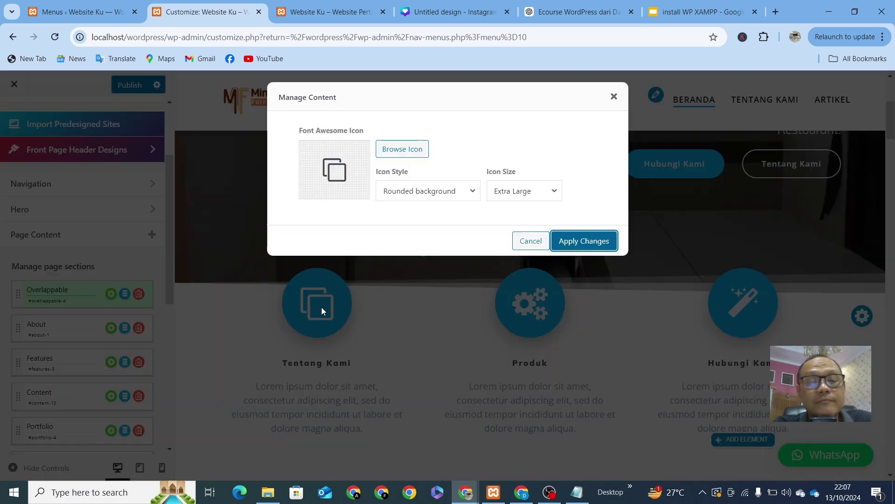
left_click(393, 153)
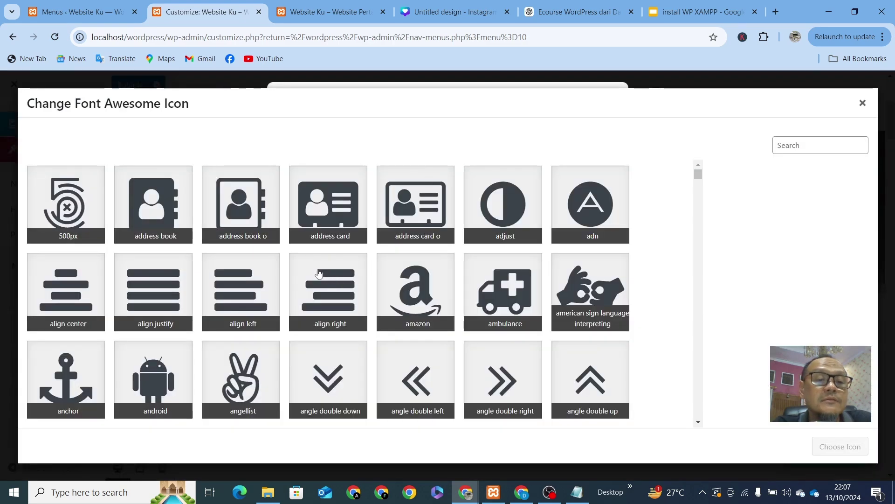
scroll(313, 275, "down", 3)
scroll(312, 276, "down", 3)
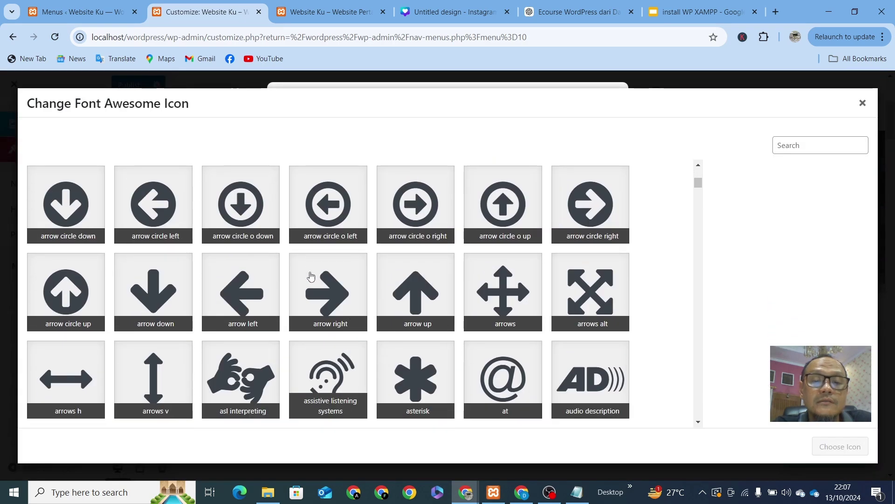
scroll(312, 276, "down", 5)
scroll(312, 276, "up", 7)
scroll(311, 276, "up", 5)
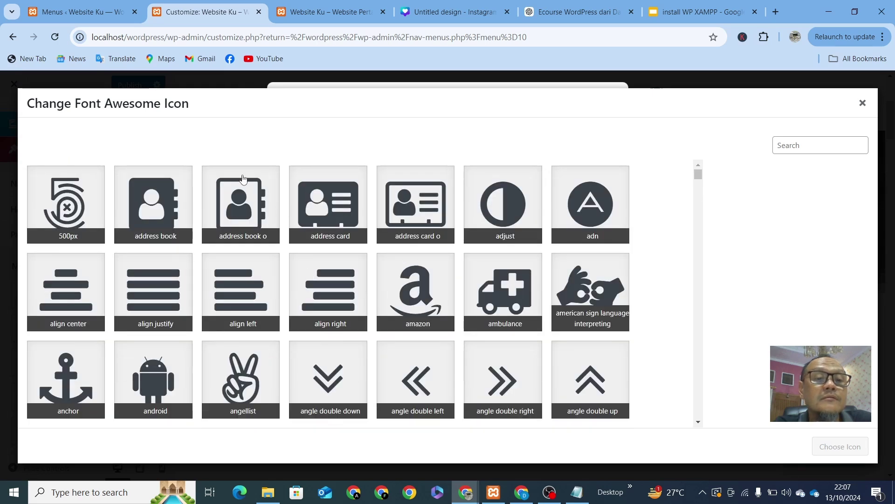
left_click(817, 146)
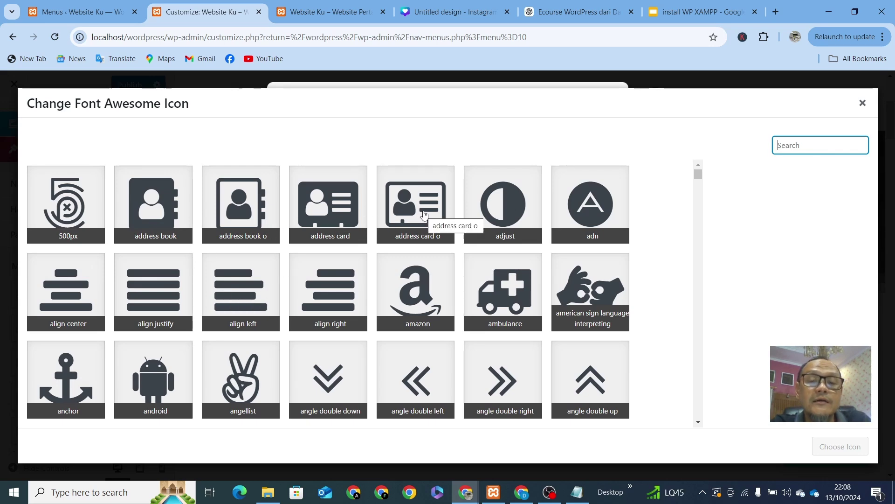
left_click(336, 217)
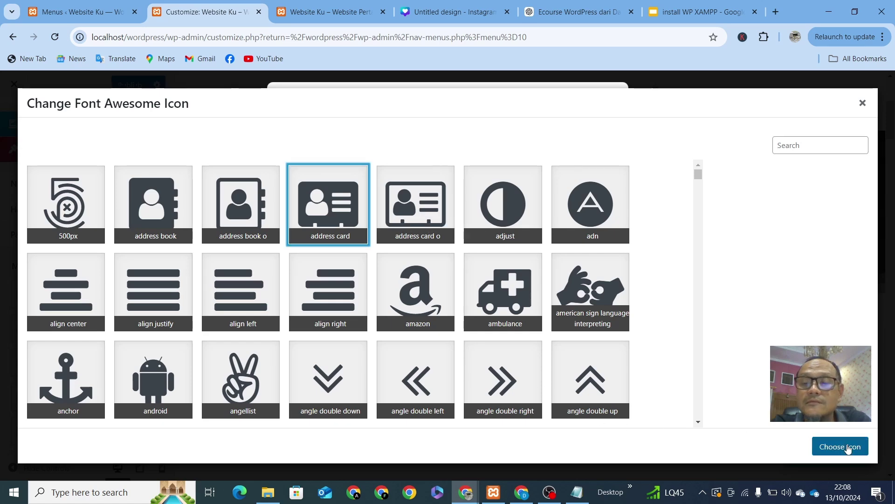
left_click(848, 451)
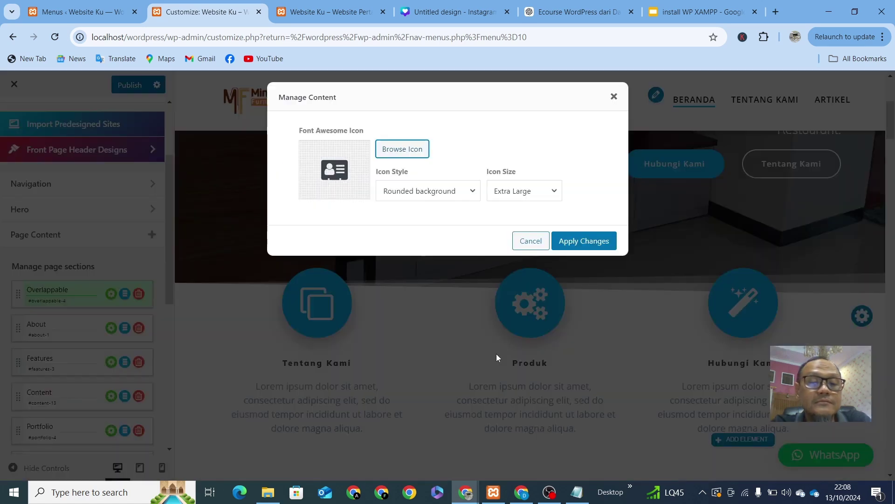
left_click(582, 241)
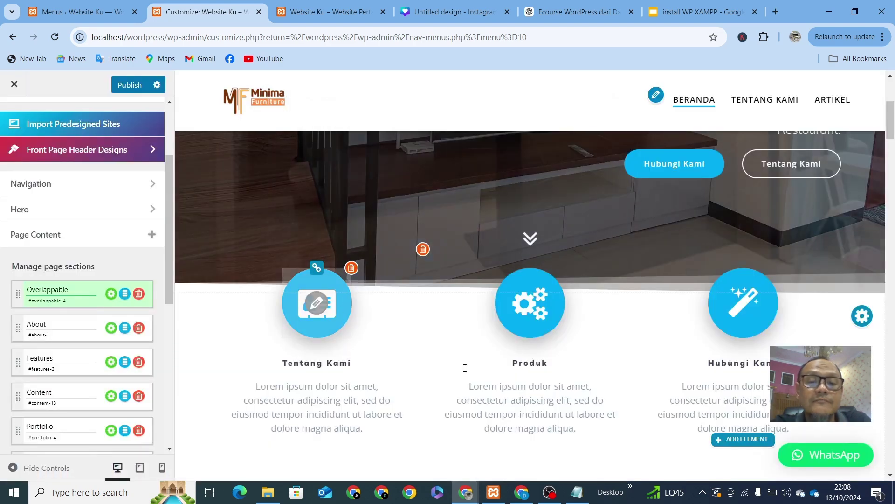
Step: Swap the Produk feature's cogs icon for the codepen icon and apply it
left_click(537, 306)
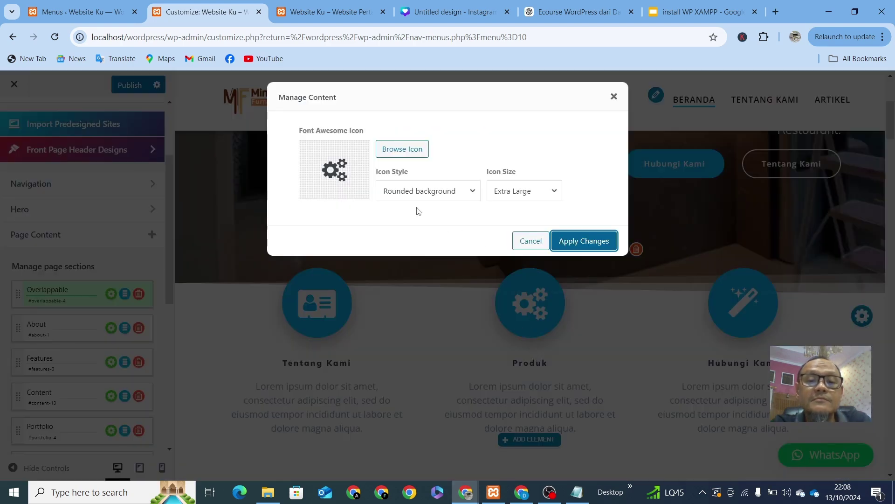
left_click(396, 154)
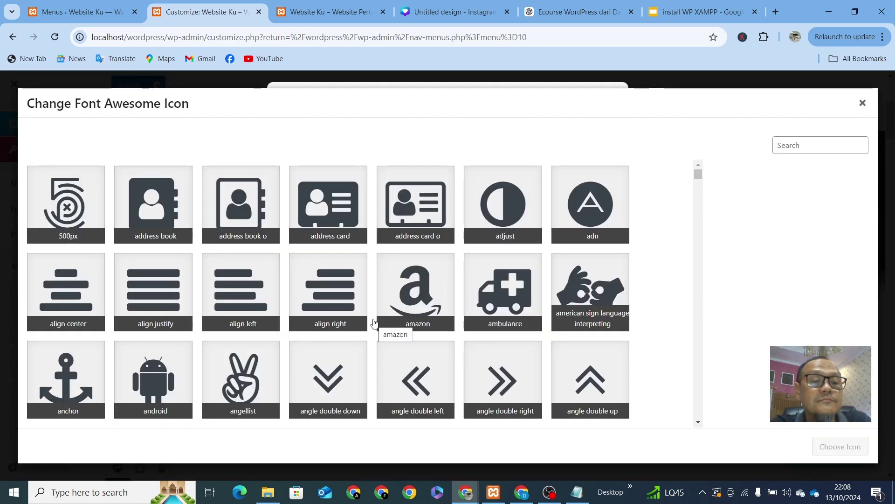
scroll(351, 286, "down", 20)
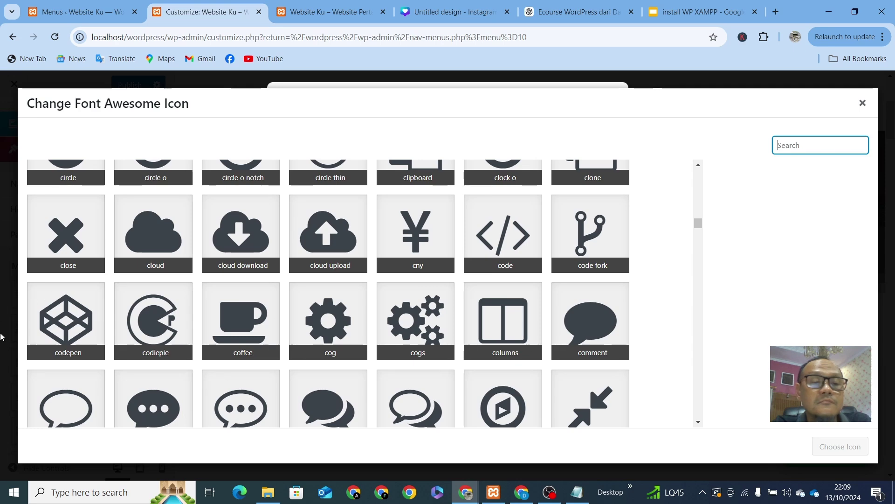
left_click(71, 329)
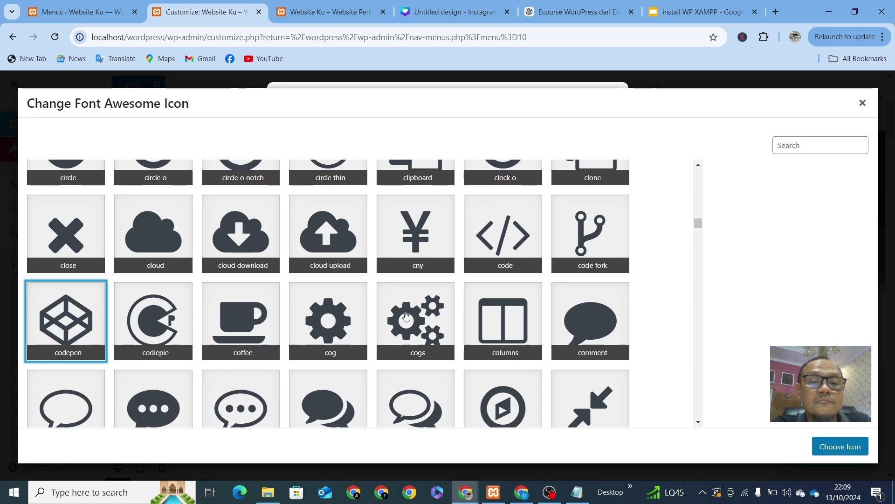
left_click(854, 448)
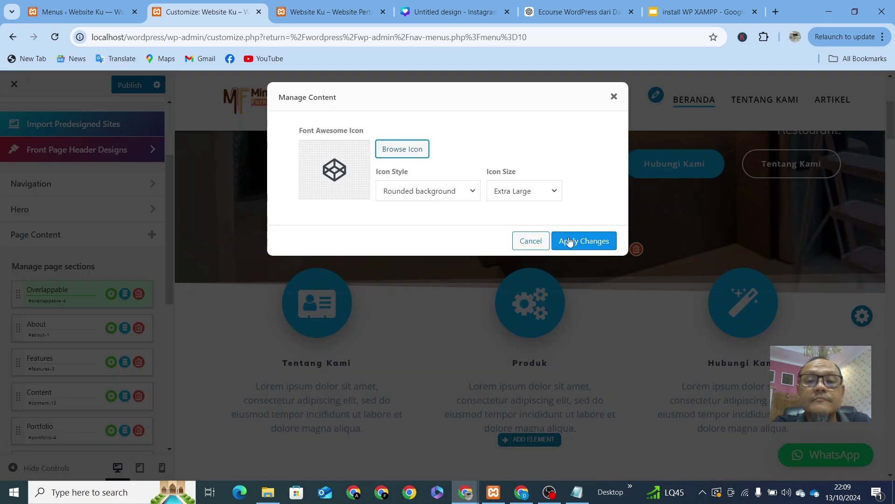
left_click(572, 241)
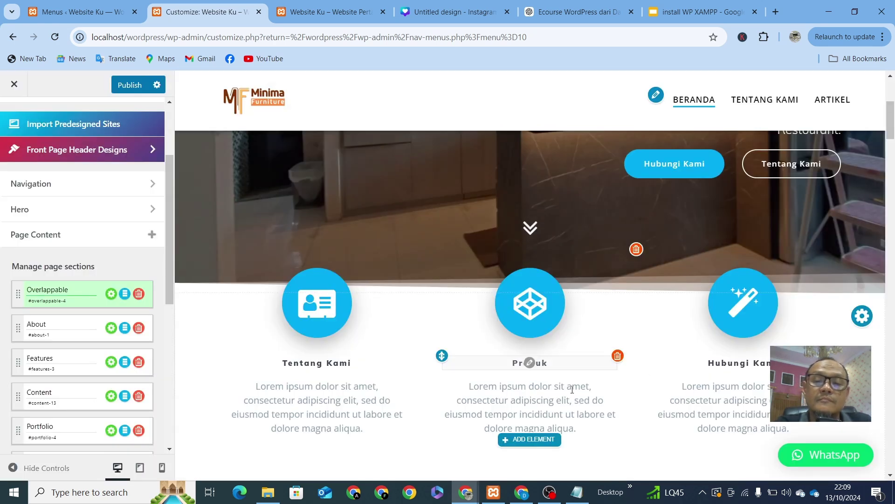
Step: Search the icon library for 'phon' and apply the phone icon to Hubungi Kami
left_click(749, 303)
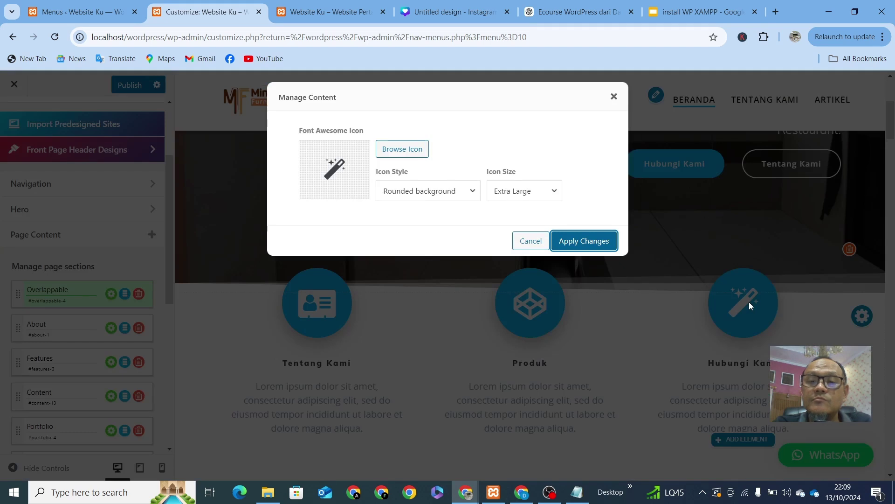
left_click(403, 148)
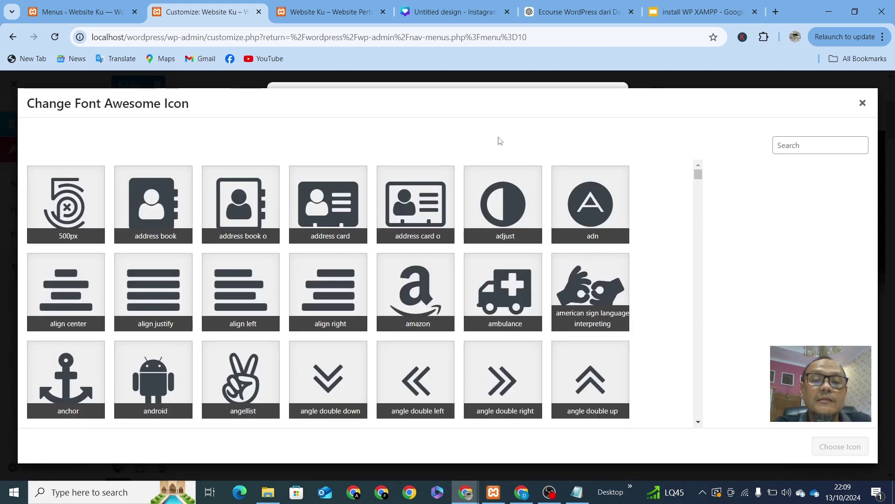
left_click(822, 144)
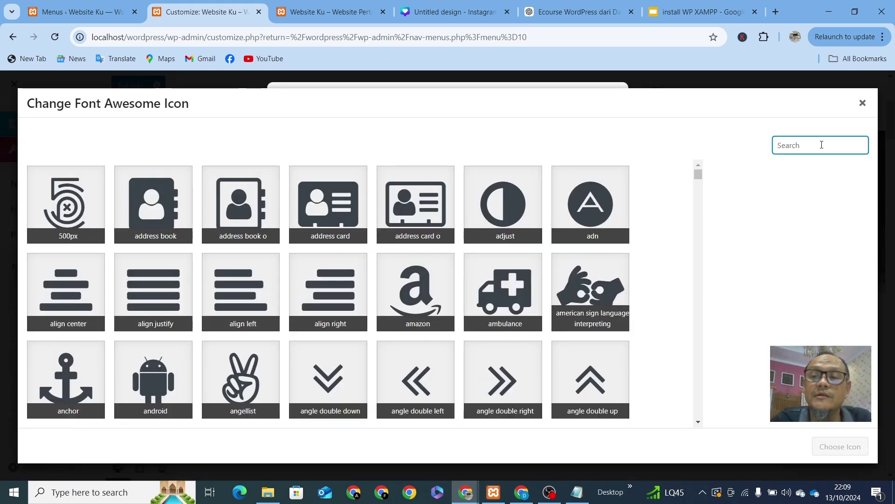
type("phon")
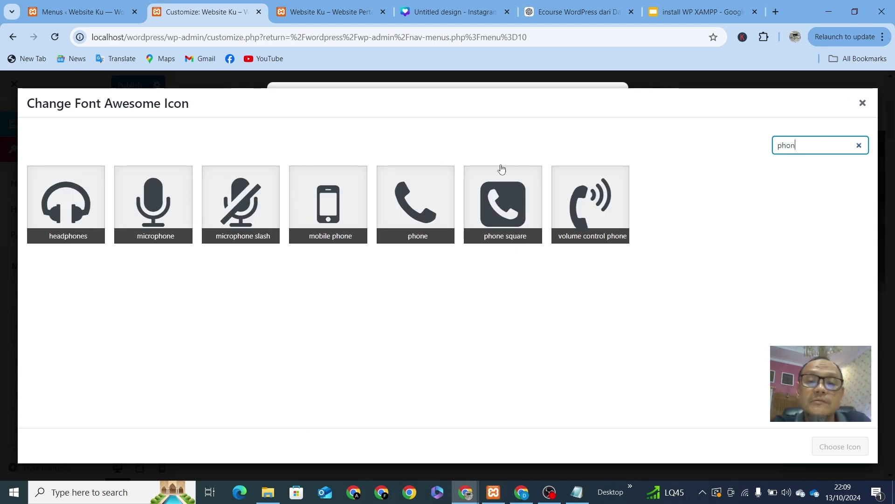
left_click(423, 207)
left_click(850, 448)
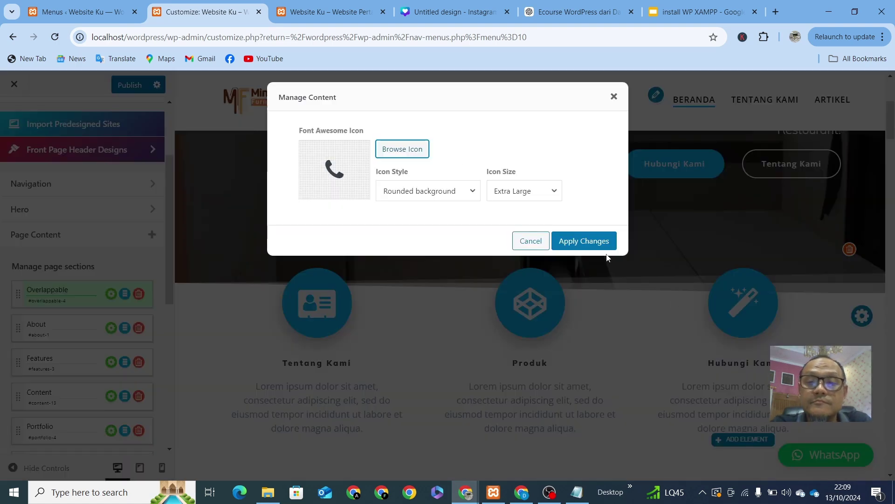
left_click(567, 241)
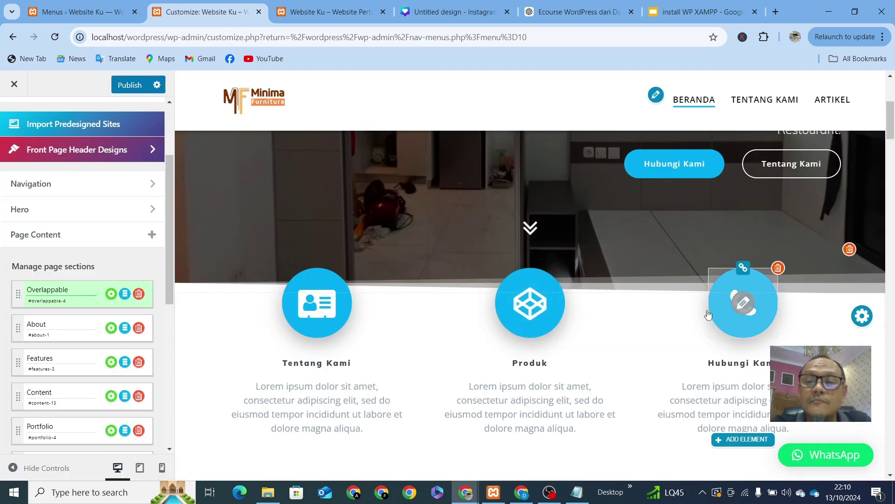
scroll(350, 374, "down", 1)
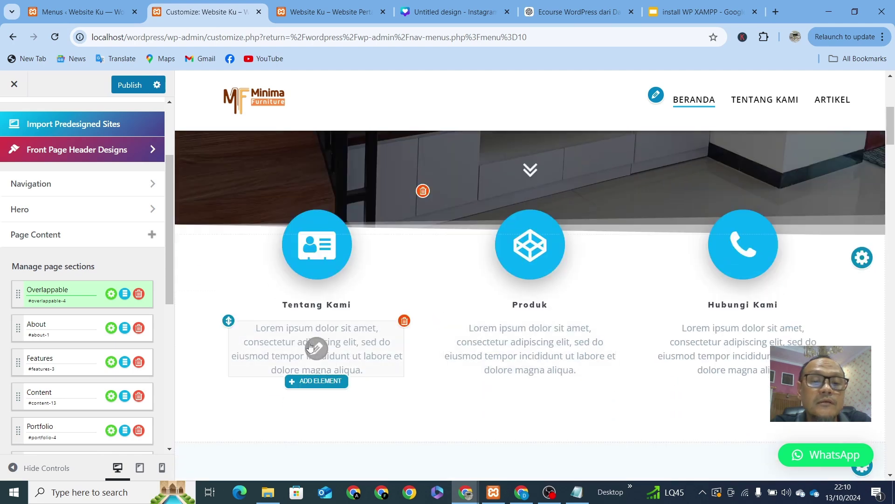
Step: Paste the Custom Furniture tagline over the Tentang Kami placeholder paragraph
left_click(311, 345)
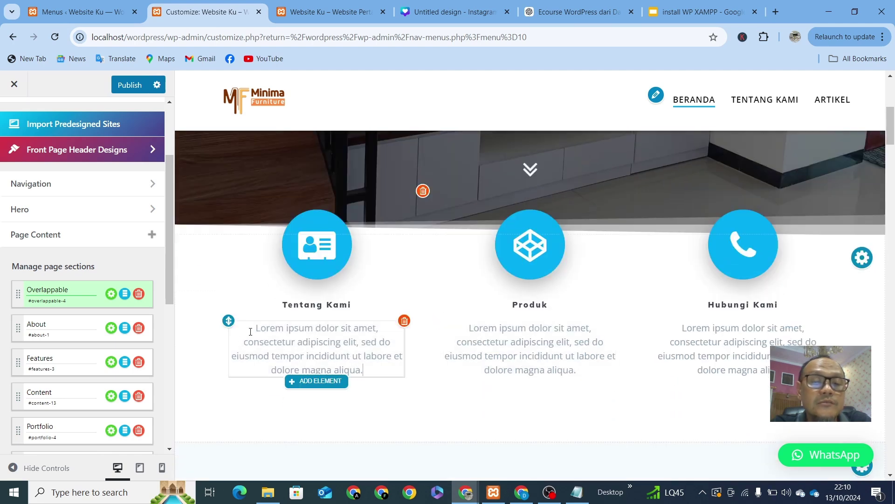
left_click_drag(250, 331, 368, 386)
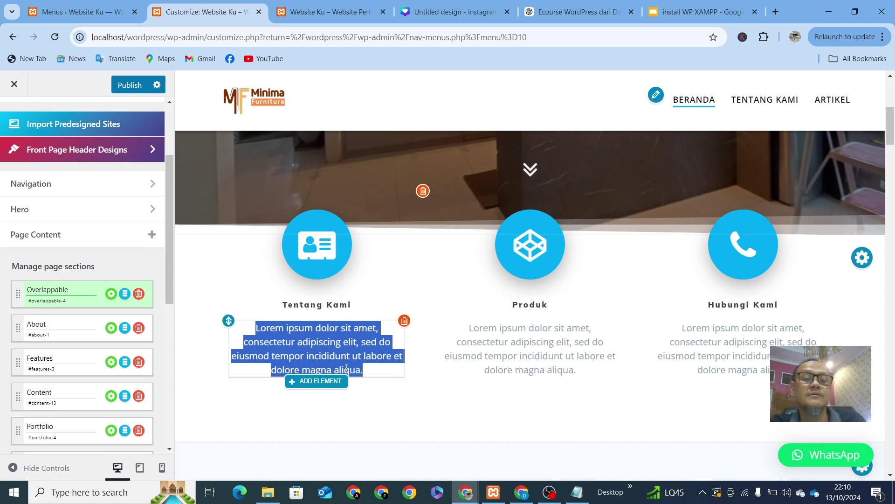
left_click(313, 349)
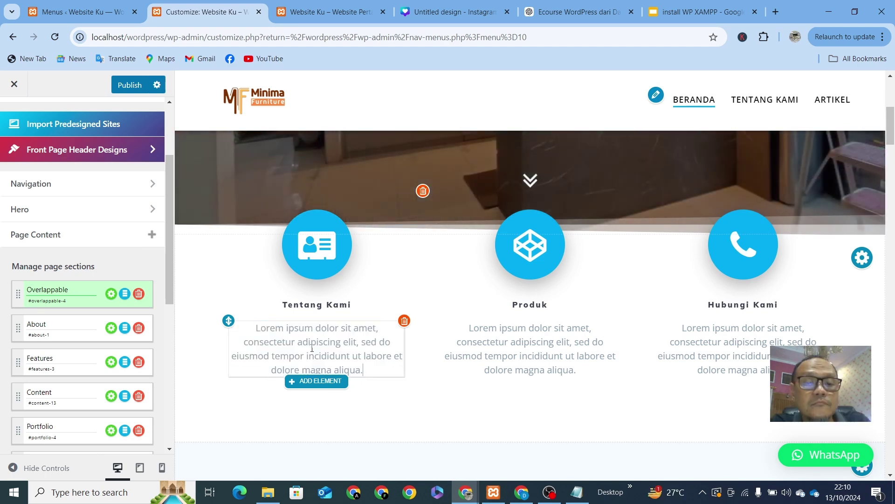
key("ctrl+a")
type("Custom Furniture & Interior untuk Rumah, kantor, Apartment, Cafe & Restourant.")
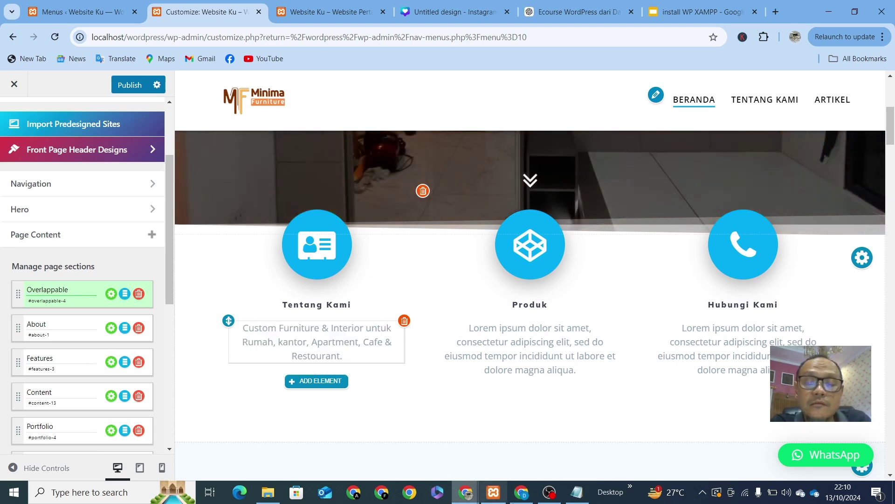
Step: Copy the Kitchen Set product list line from minima.txt into the Produk description
left_click(578, 492)
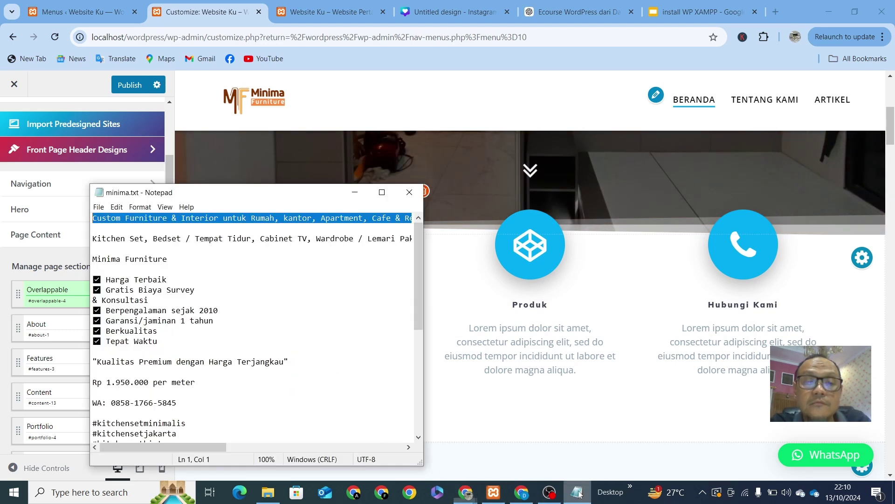
left_click(300, 239)
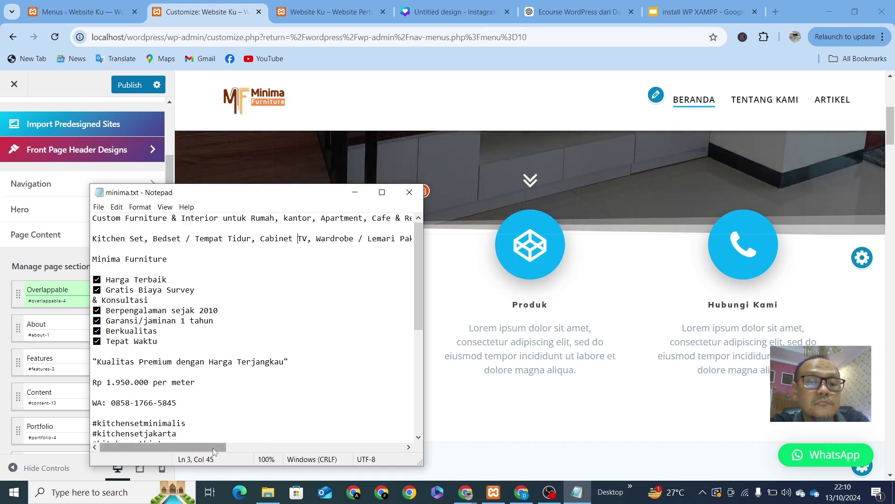
left_click_drag(93, 238, 184, 252)
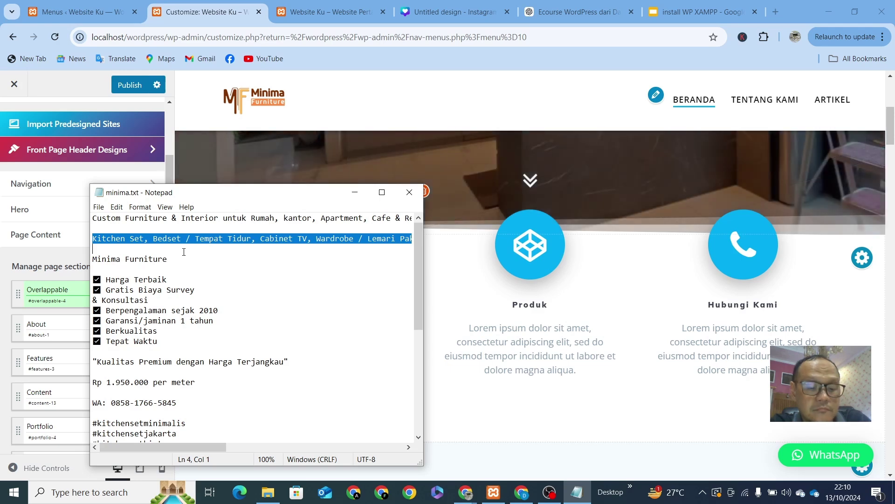
left_click(531, 345)
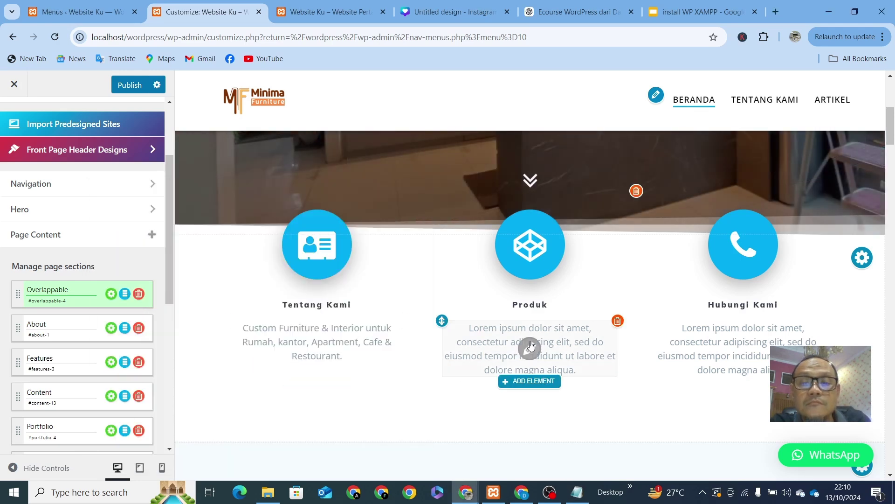
double_click(530, 345)
triple_click(522, 345)
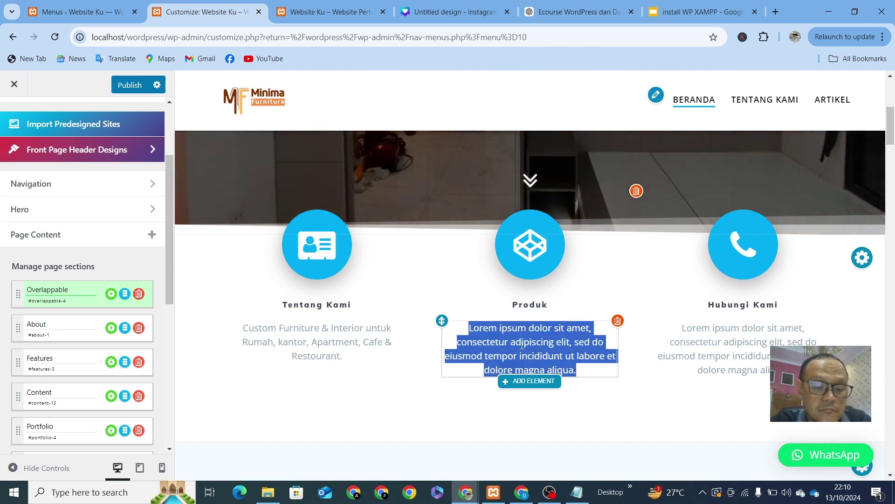
key("ctrl+v")
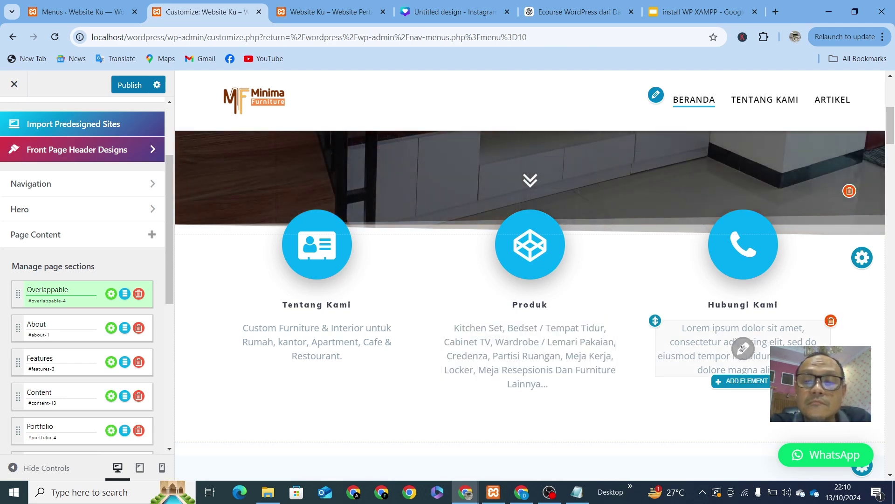
Step: Copy the WhatsApp number line from minima.txt into the Hubungi Kami description
left_click(577, 492)
scroll(309, 396, "down", 7)
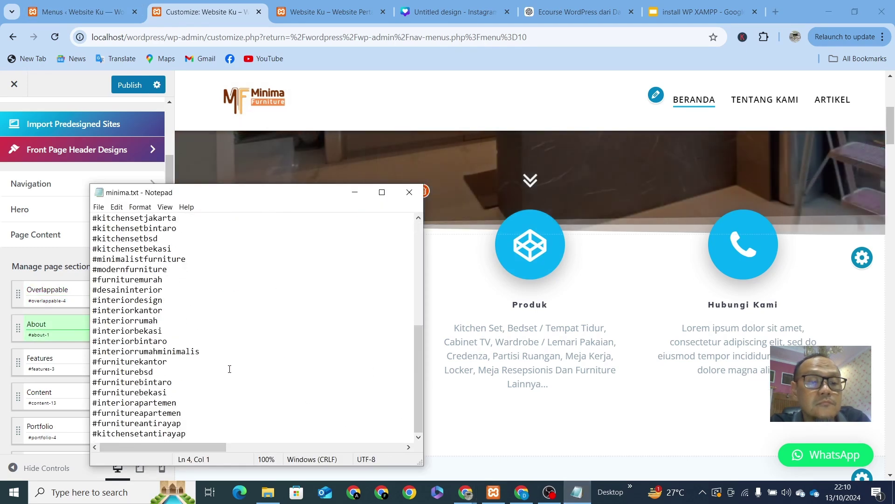
scroll(230, 366, "up", 5)
left_click_drag(189, 344, 93, 342)
key("ctrl+c")
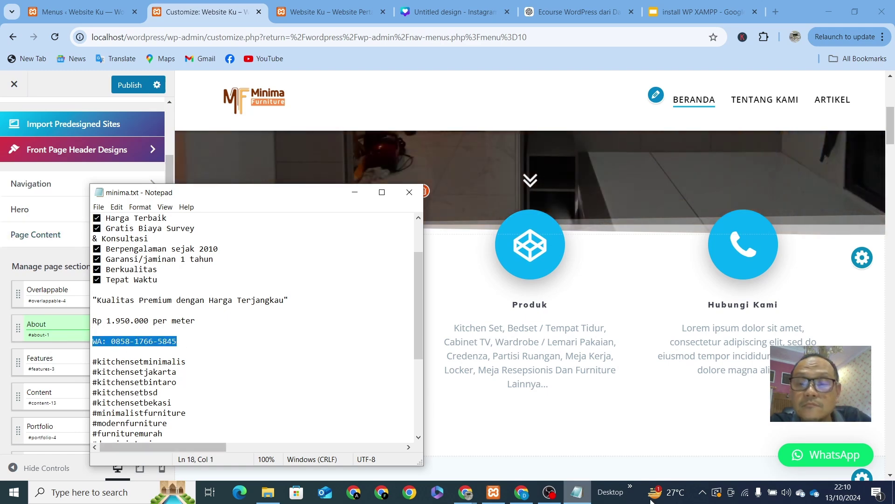
left_click(743, 345)
triple_click(763, 355)
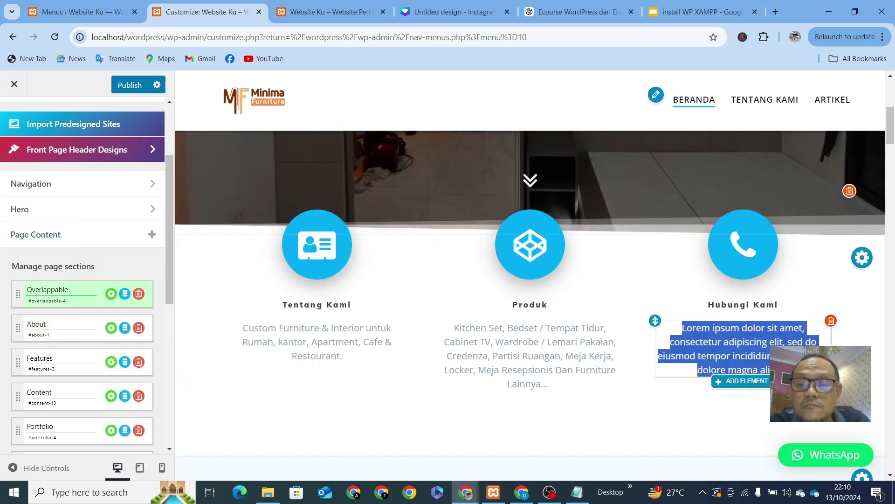
type("aa")
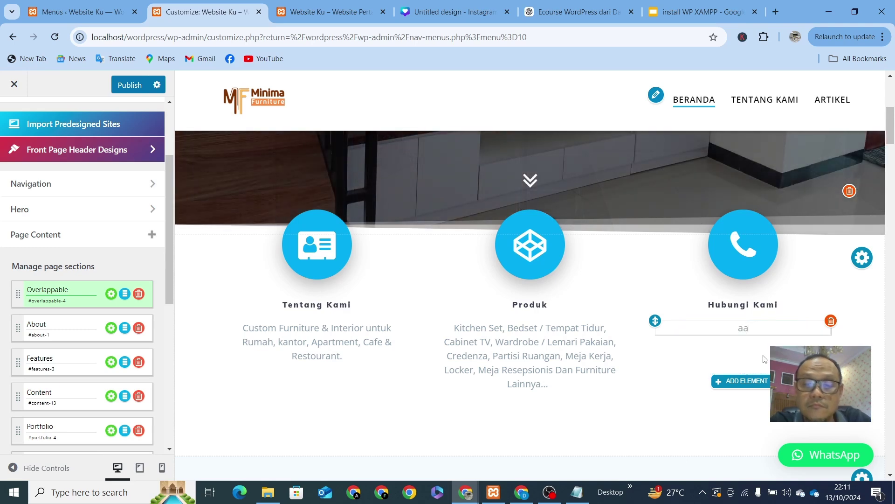
key("ctrl+v")
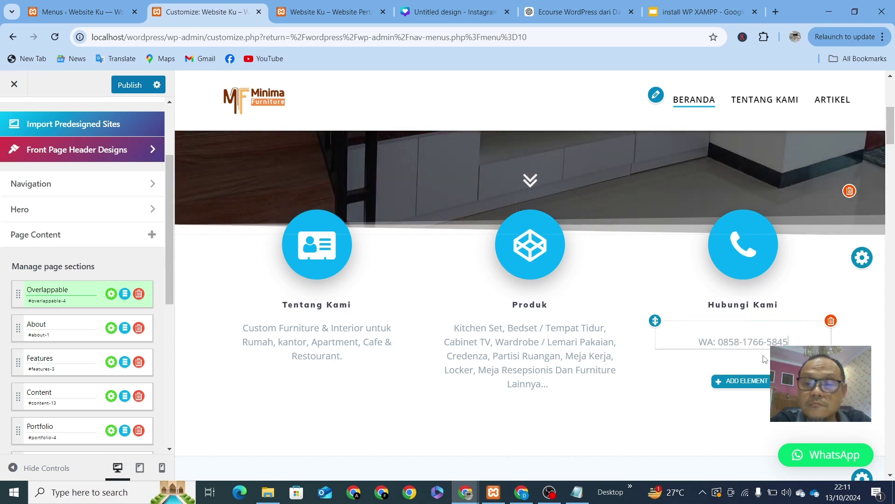
left_click(676, 429)
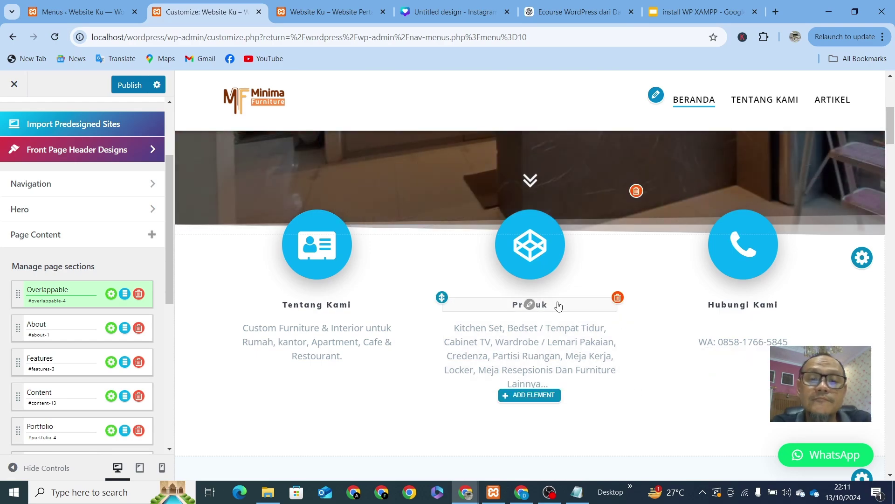
scroll(560, 305, "up", 5)
scroll(559, 305, "down", 5)
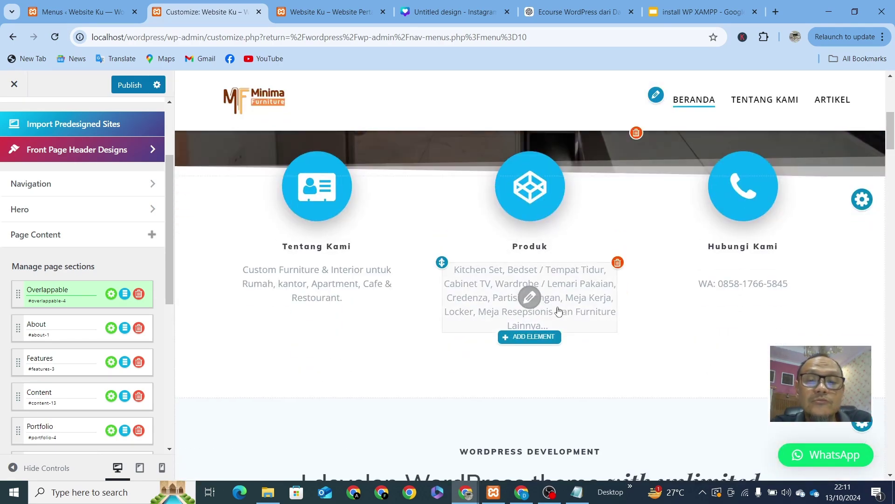
scroll(502, 301, "down", 5)
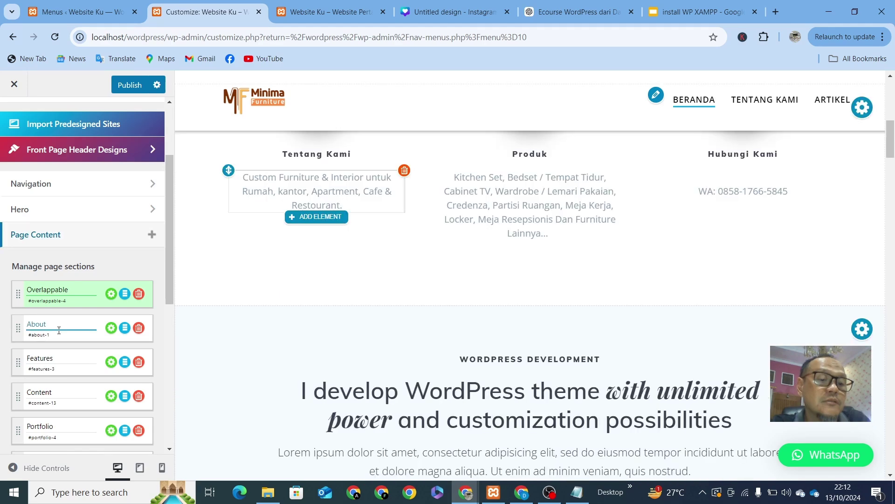
left_click(66, 303)
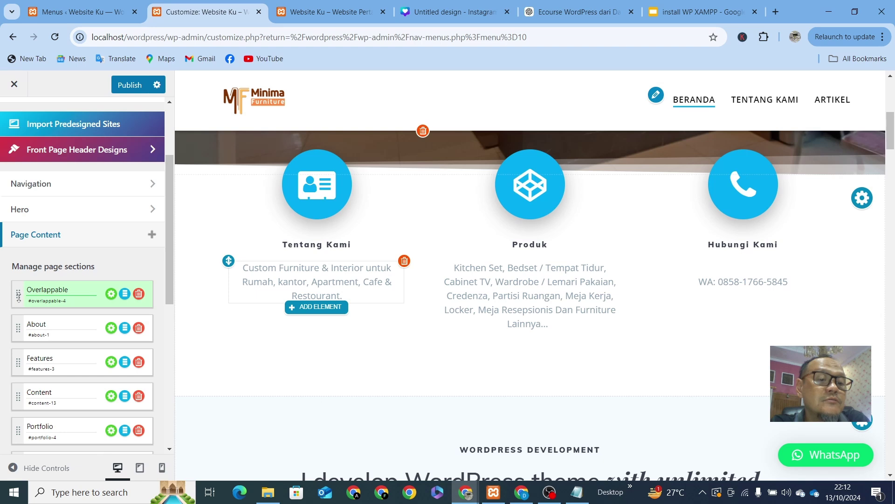
left_click_drag(19, 333, 24, 359)
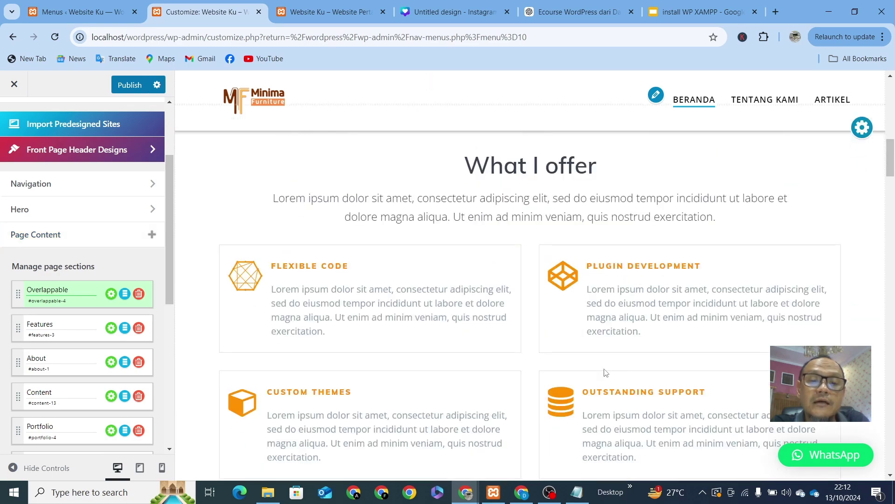
scroll(606, 372, "down", 5)
scroll(605, 366, "up", 6)
scroll(602, 365, "down", 4)
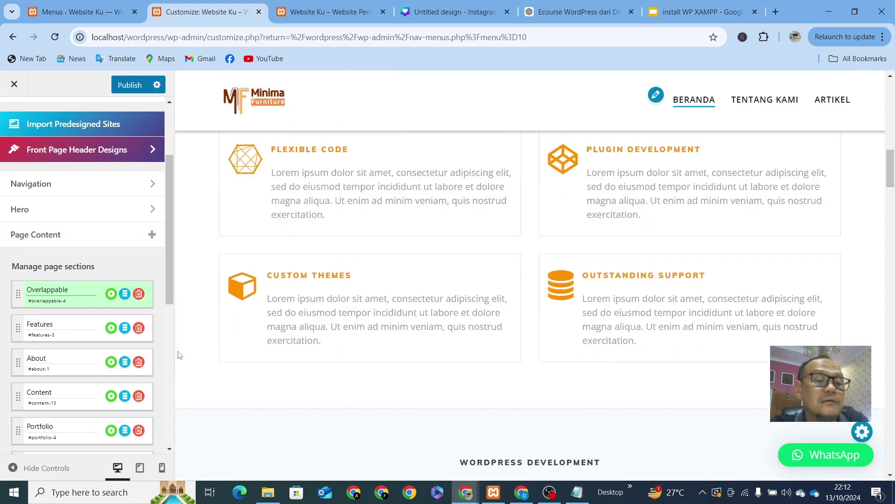
left_click_drag(17, 363, 19, 324)
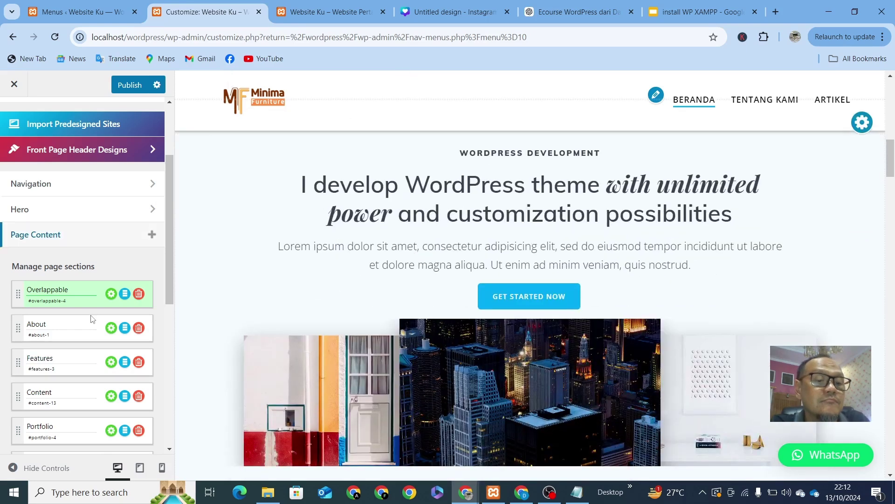
left_click(124, 294)
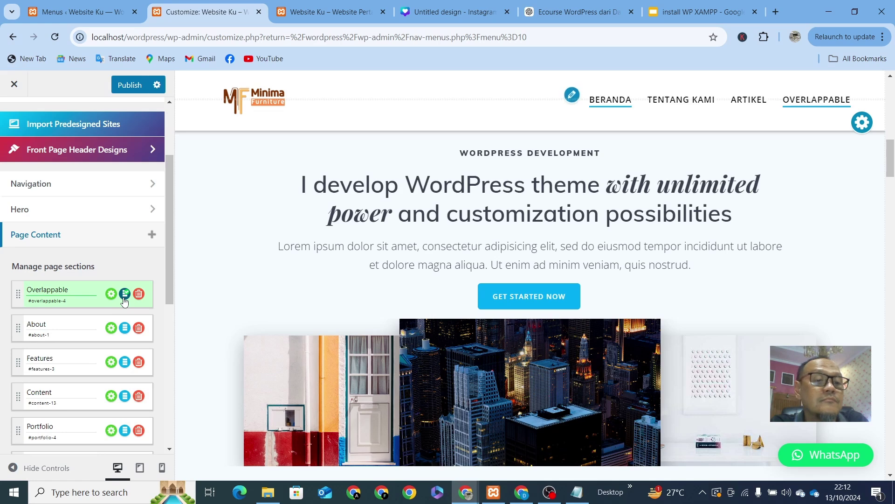
left_click(125, 295)
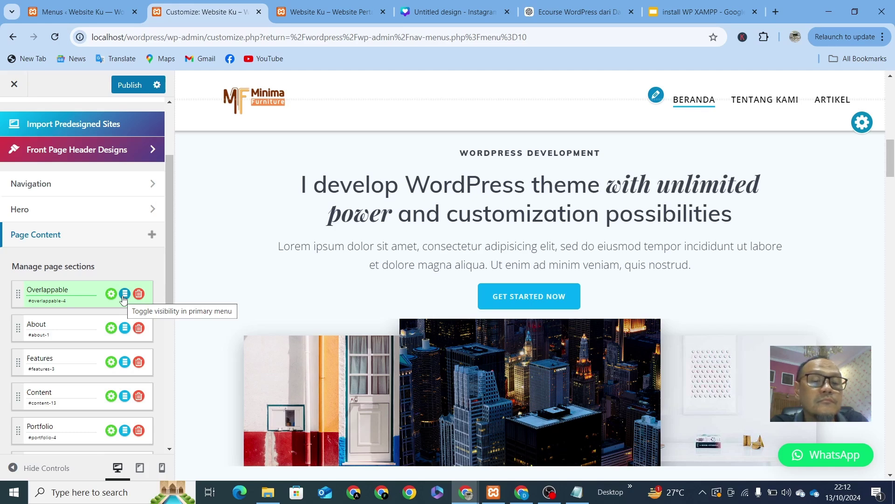
left_click(45, 292)
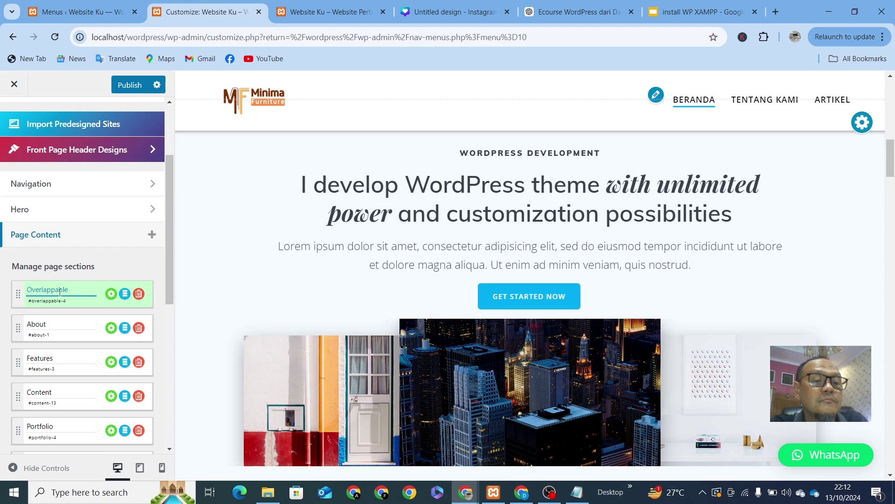
left_click(72, 304)
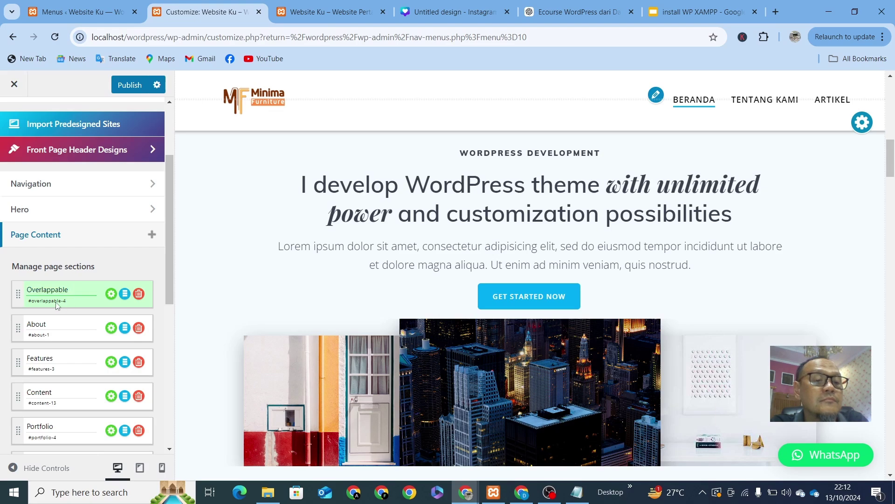
left_click(46, 324)
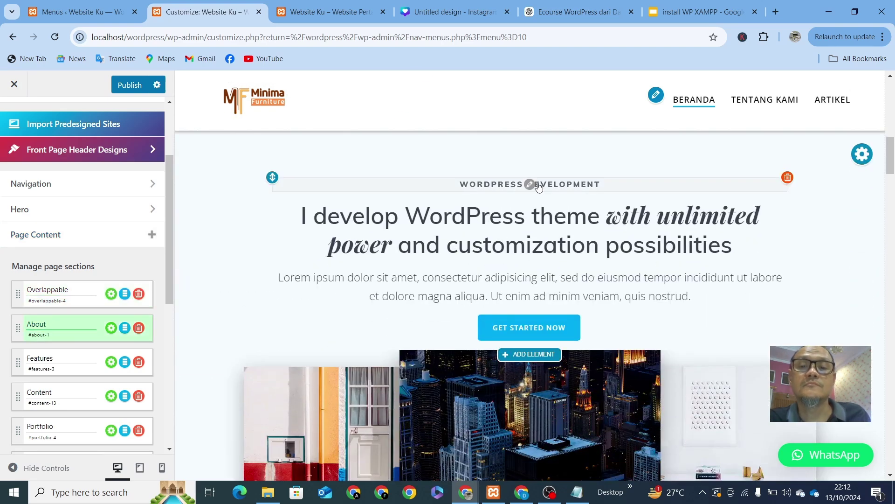
Step: Change the WORDPRESS DEVELOPMENT tagline to 'Tentang Kami'
left_click(561, 185)
left_click_drag(617, 181, 397, 185)
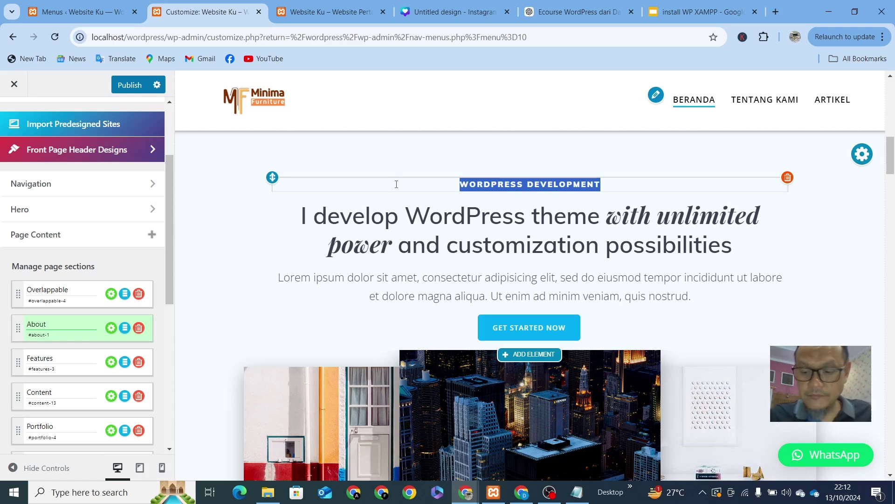
type("Te")
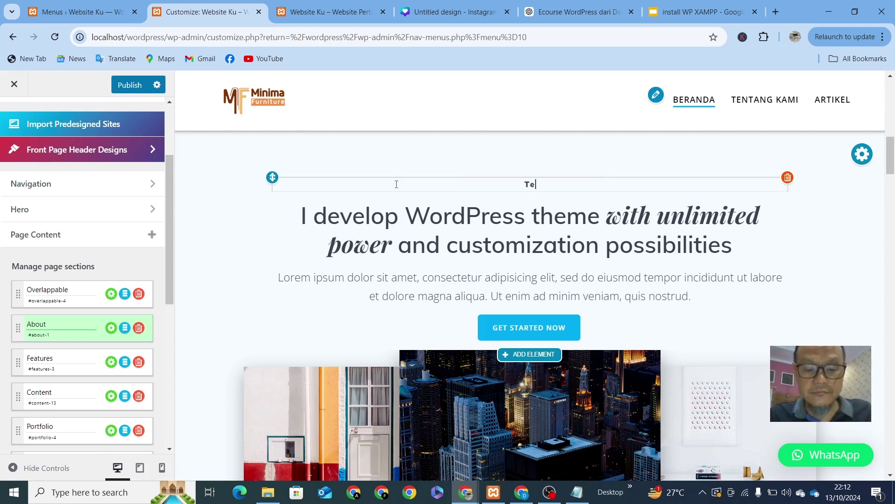
type("ntang Kami")
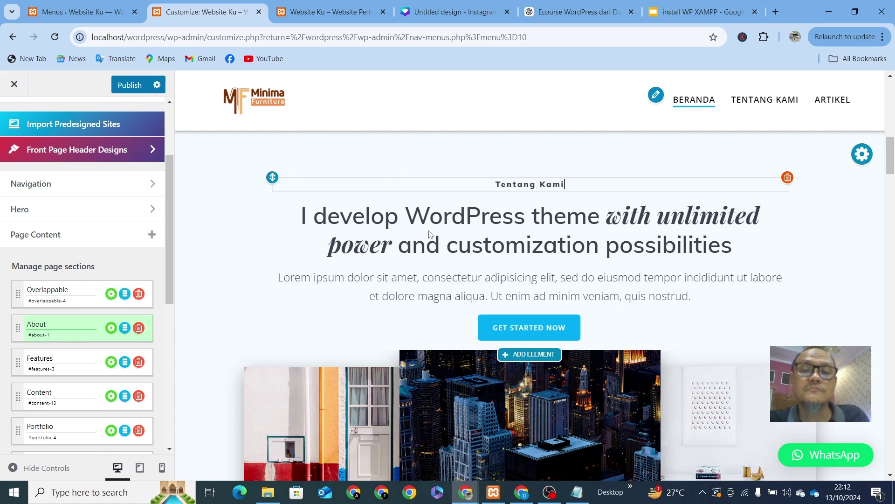
Step: Replace the About section's large heading with 'Custom Furniture' text
left_click(476, 217)
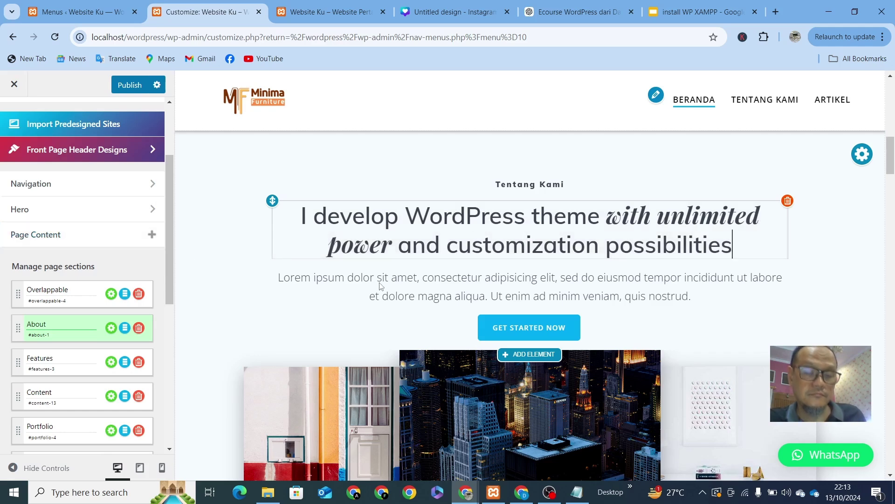
scroll(554, 251, "up", 4)
scroll(553, 248, "down", 3)
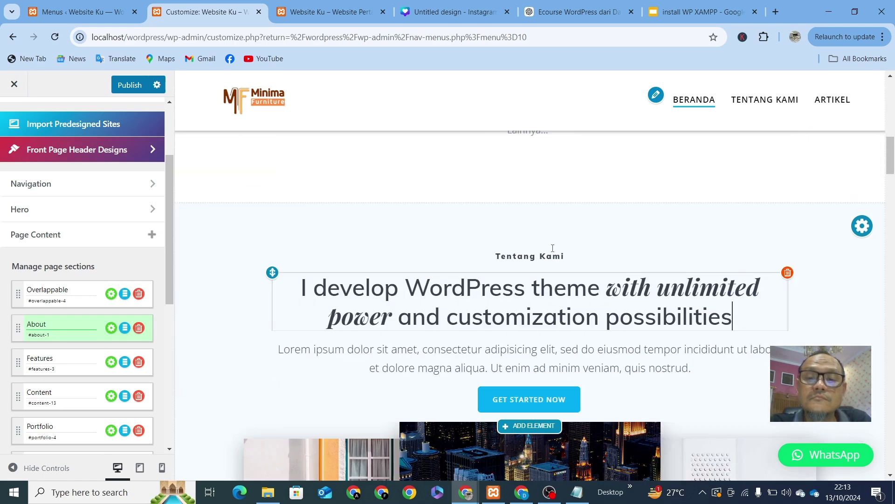
scroll(553, 248, "down", 1)
left_click_drag(749, 253, 303, 219)
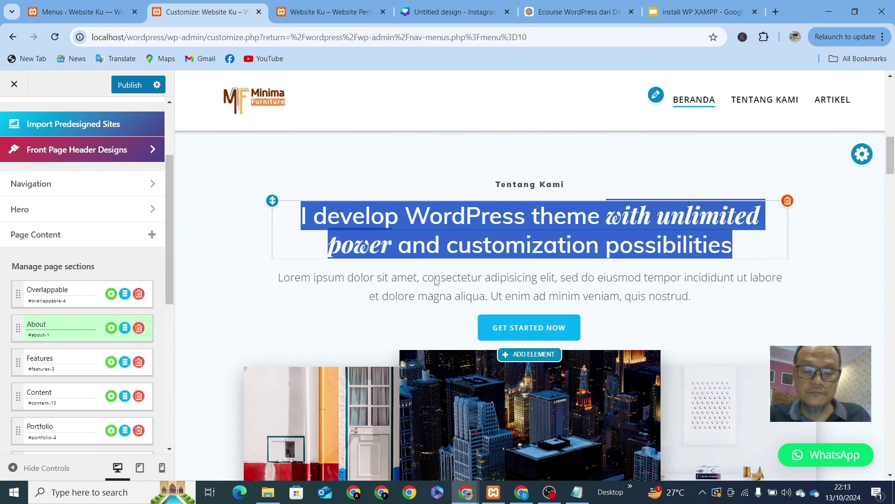
type("Custom F")
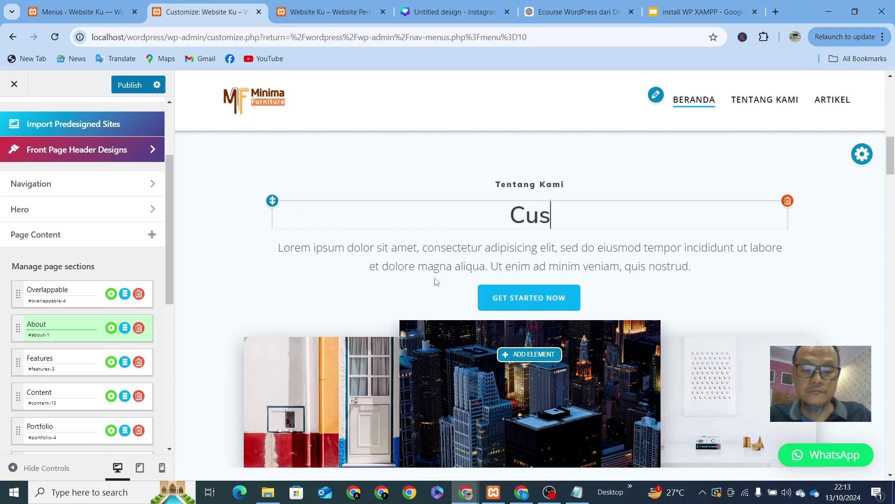
type("ur")
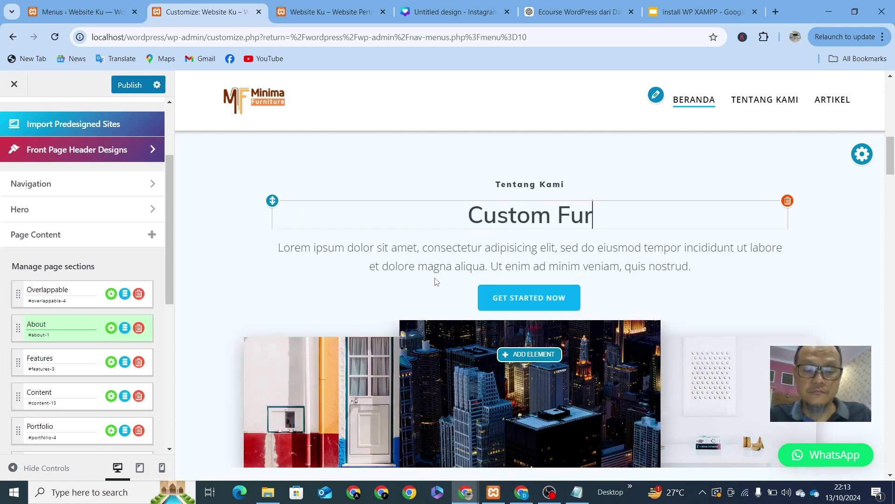
type("niture")
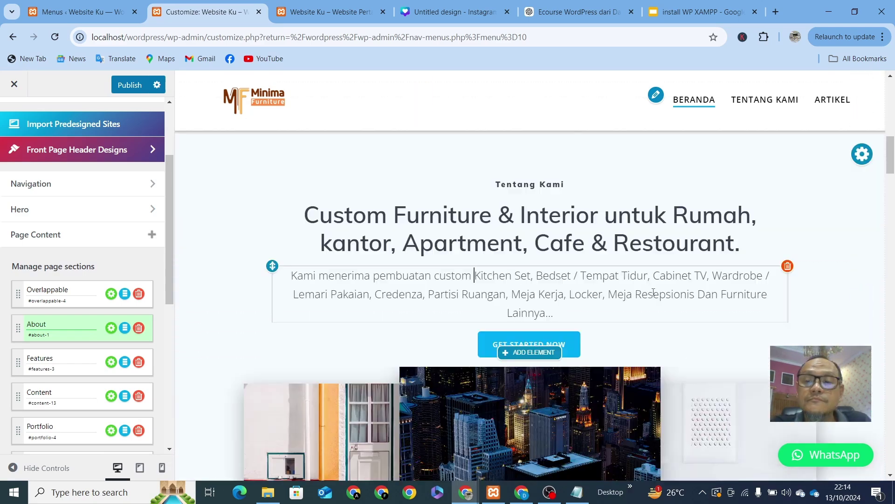
scroll(493, 308, "down", 3)
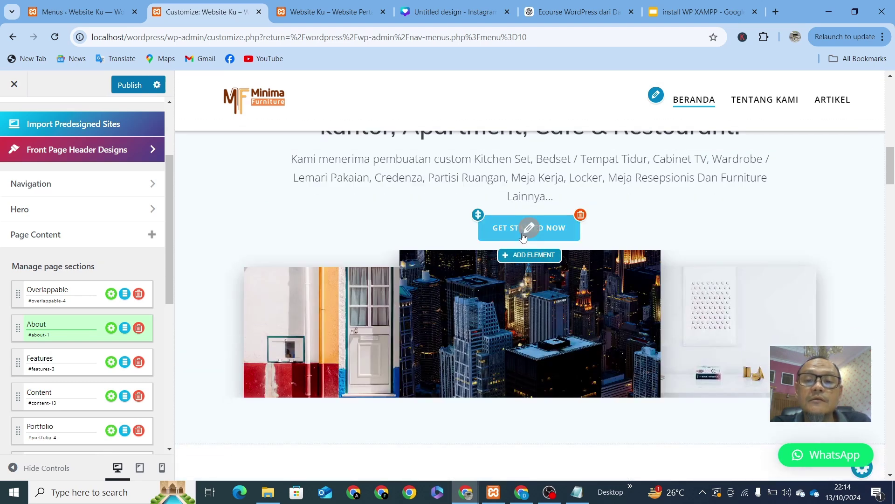
Step: Change the GET STARTED NOW button text to 'Lebih Lengkap' and apply it
left_click(530, 229)
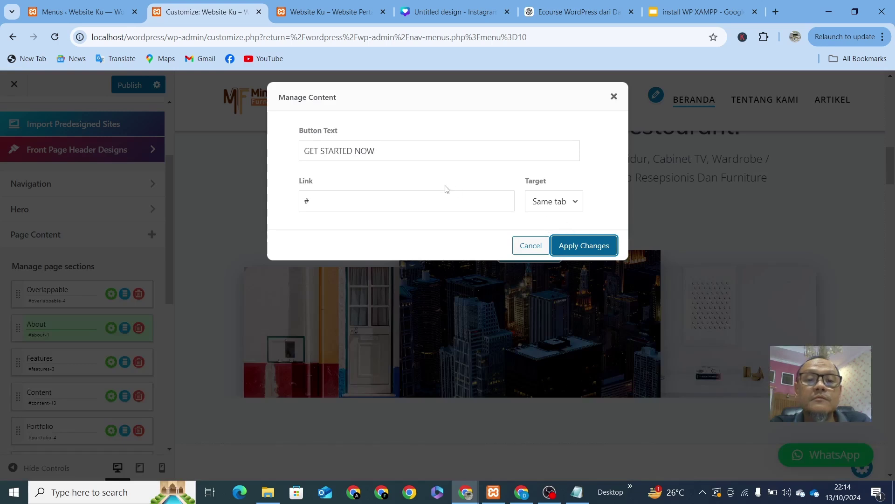
triple_click(392, 151)
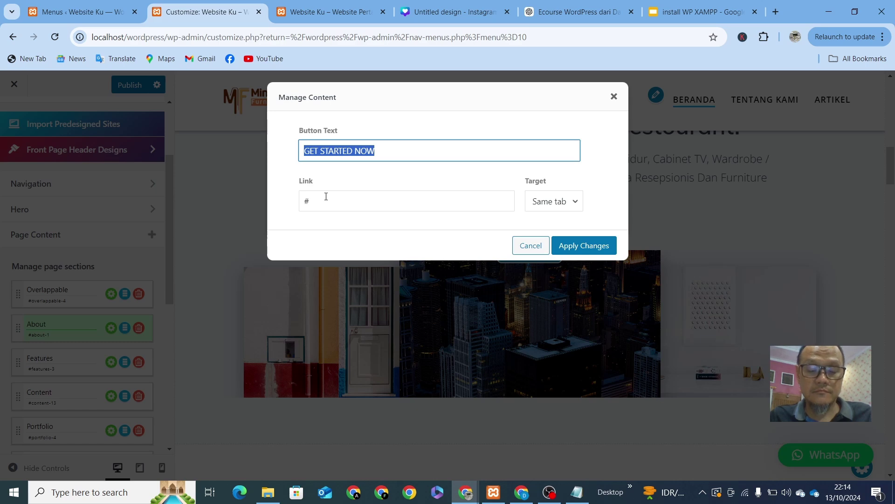
type("Lebih Leng")
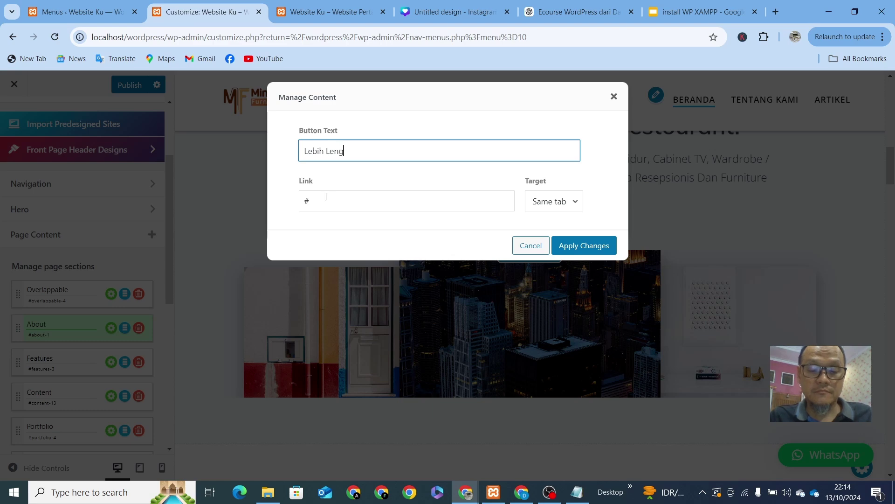
type("kap")
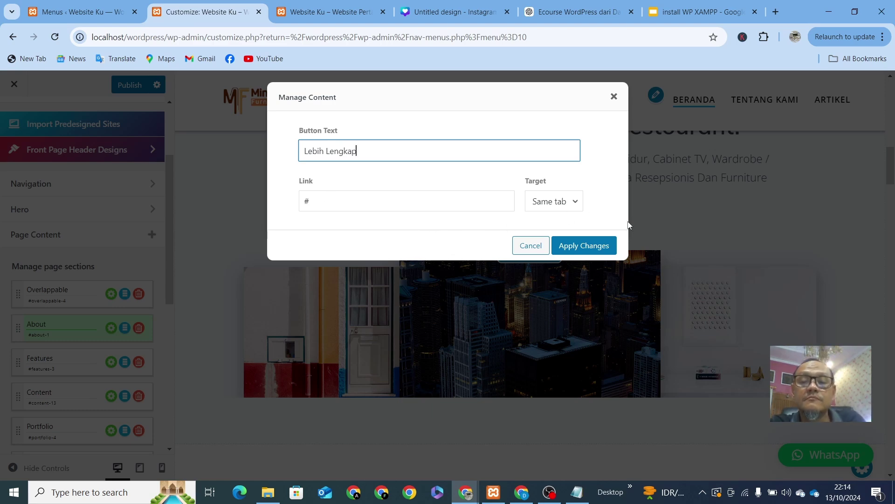
left_click(576, 247)
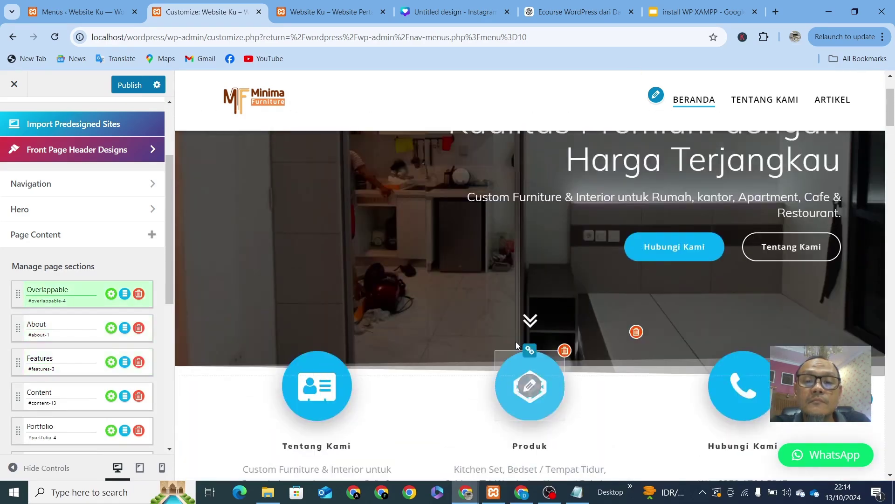
scroll(517, 345, "down", 8)
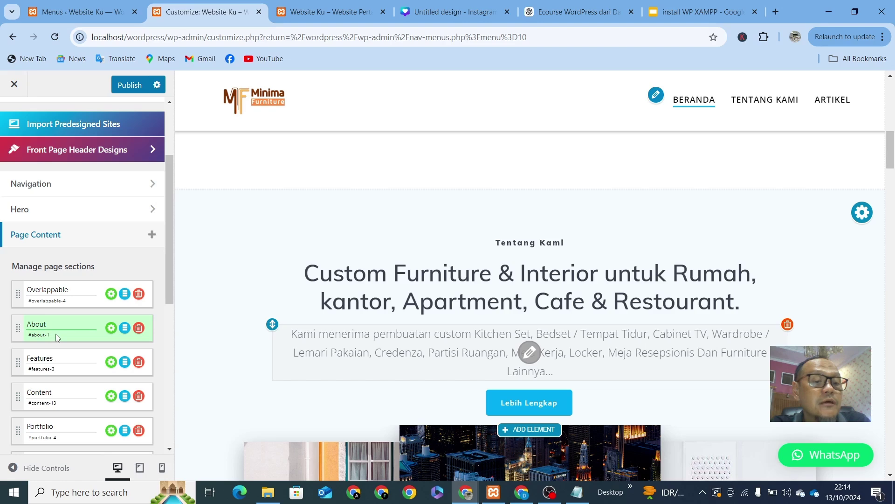
Step: Edit the About row's anchor id in Manage page sections from #about-1 to #about
scroll(56, 334, "down", 2)
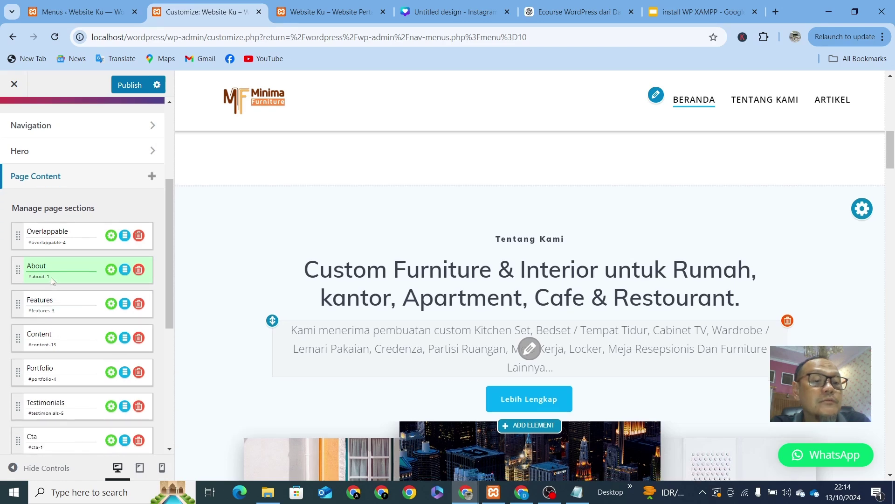
left_click(53, 279)
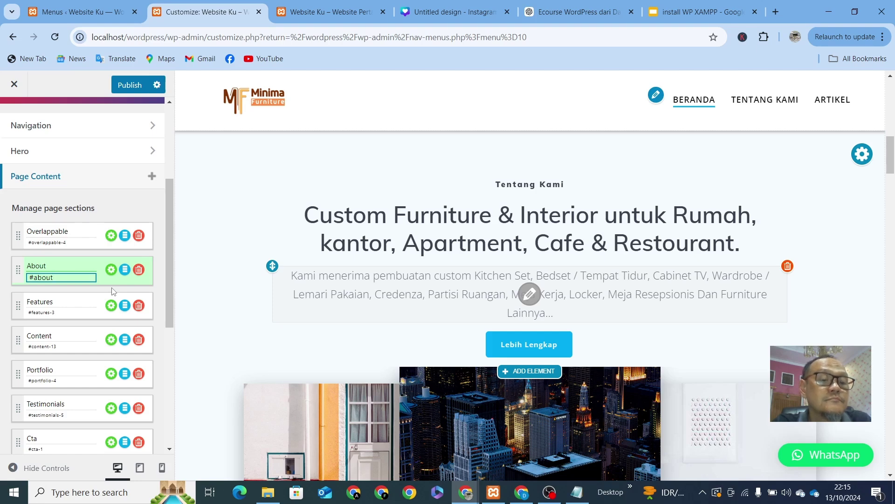
left_click(225, 289)
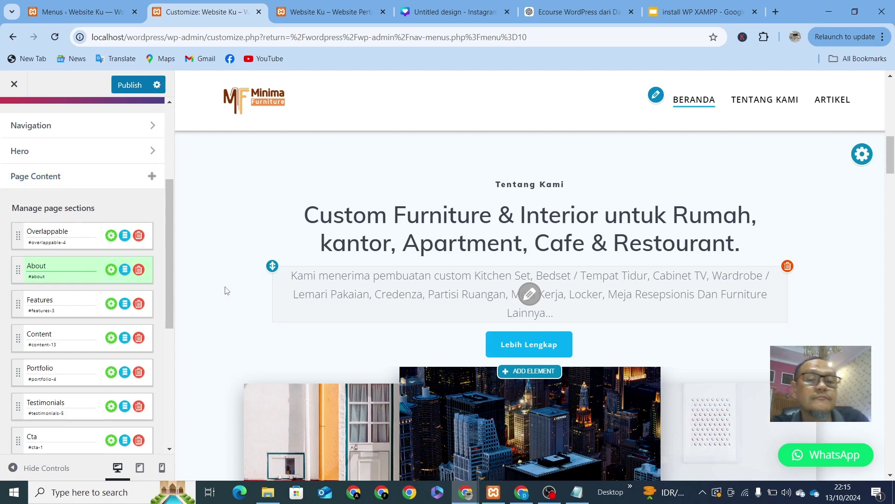
scroll(226, 290, "up", 10)
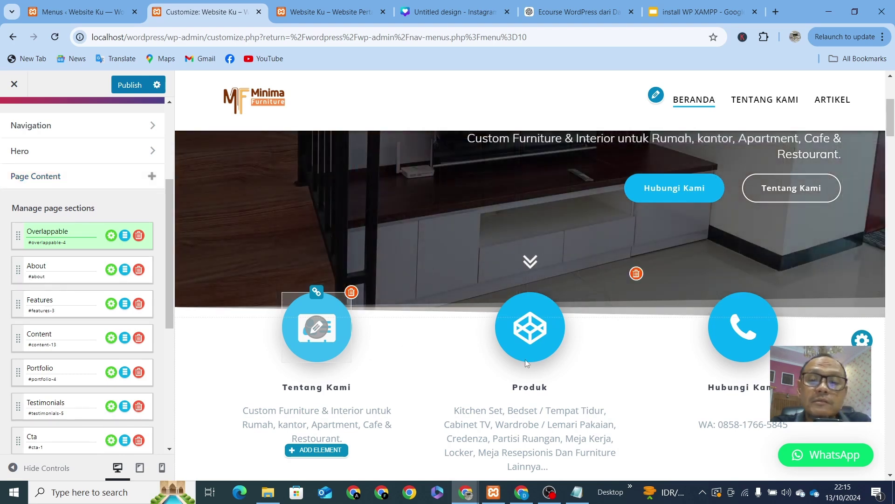
Step: Inspect the Tentang Kami icon settings and close them without changes
mouse_move(534, 337)
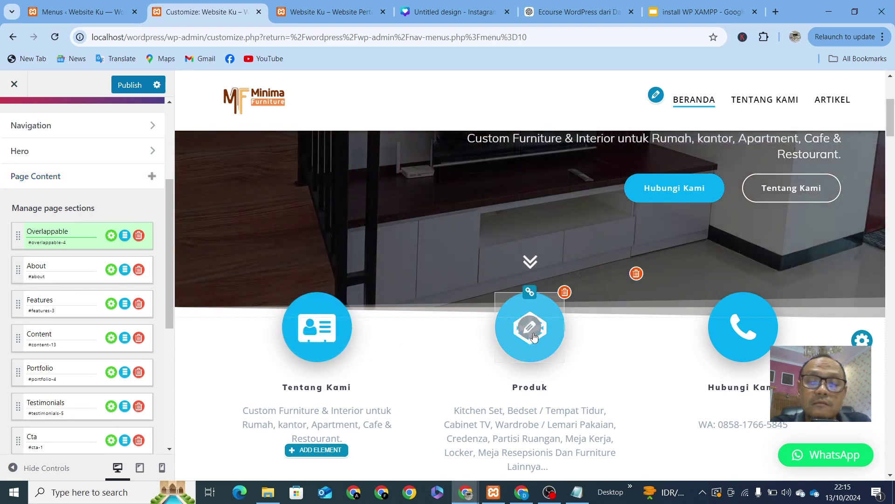
left_click(318, 335)
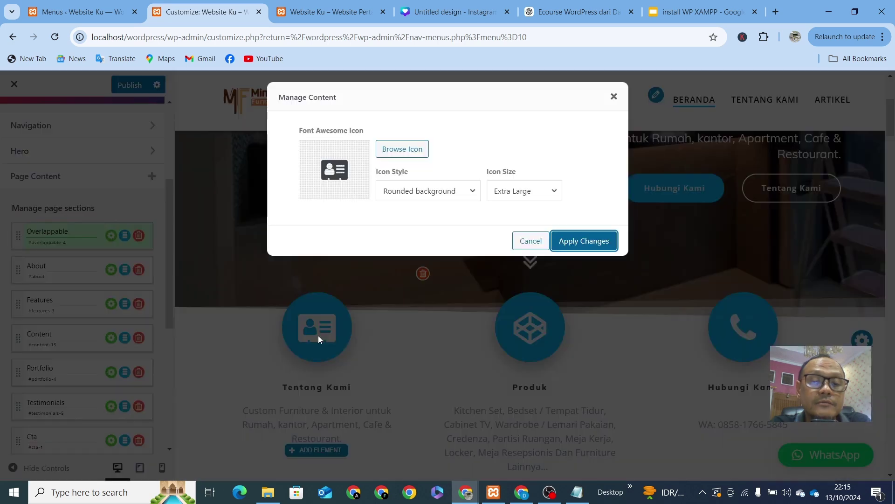
left_click(530, 241)
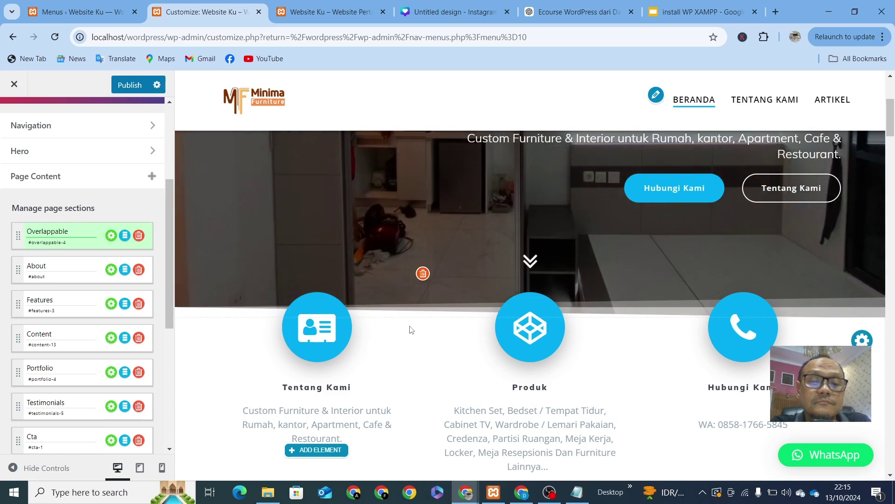
scroll(408, 330, "down", 3)
scroll(408, 330, "up", 4)
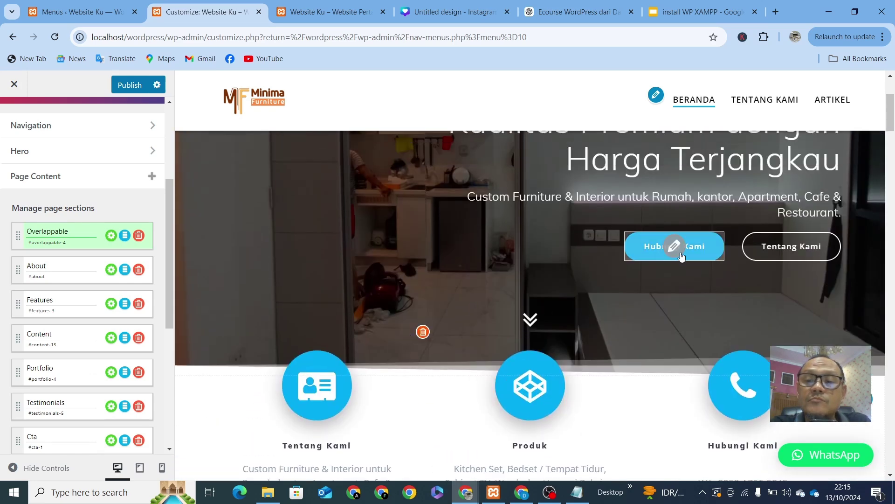
Step: Link the hero's Tentang Kami button to #about and publish the Customizer changes
left_click(792, 246)
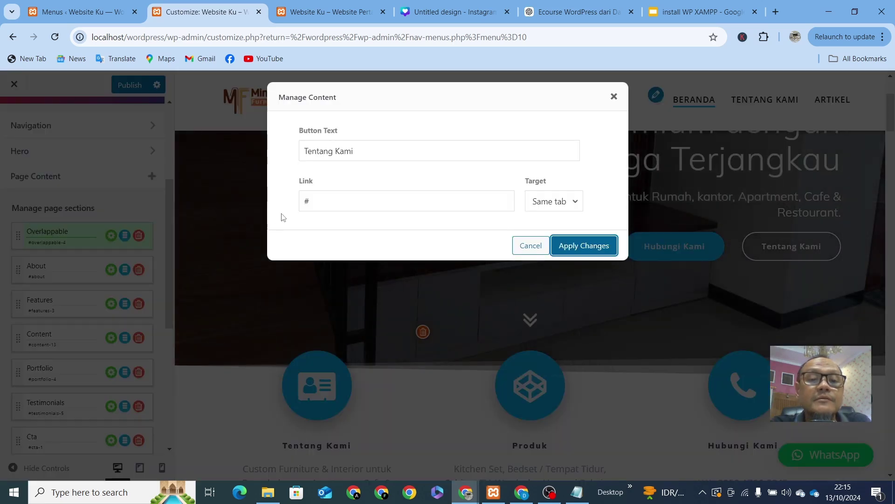
left_click(317, 204)
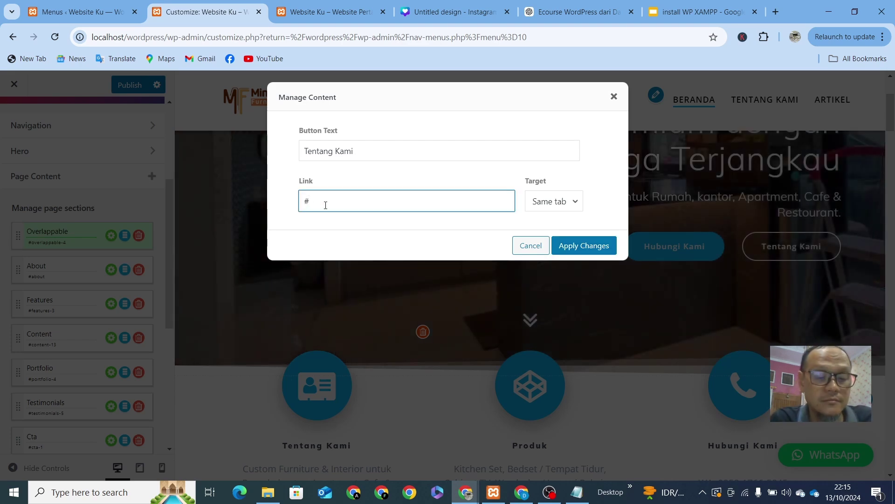
type("about")
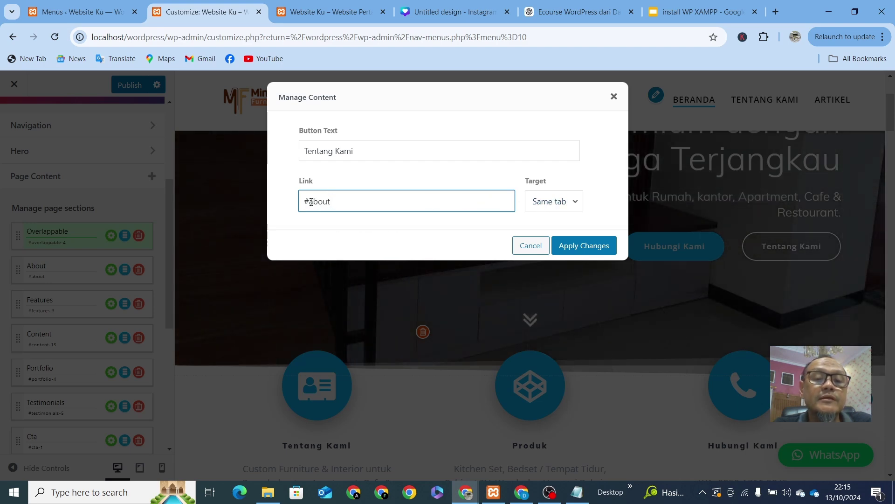
left_click(577, 243)
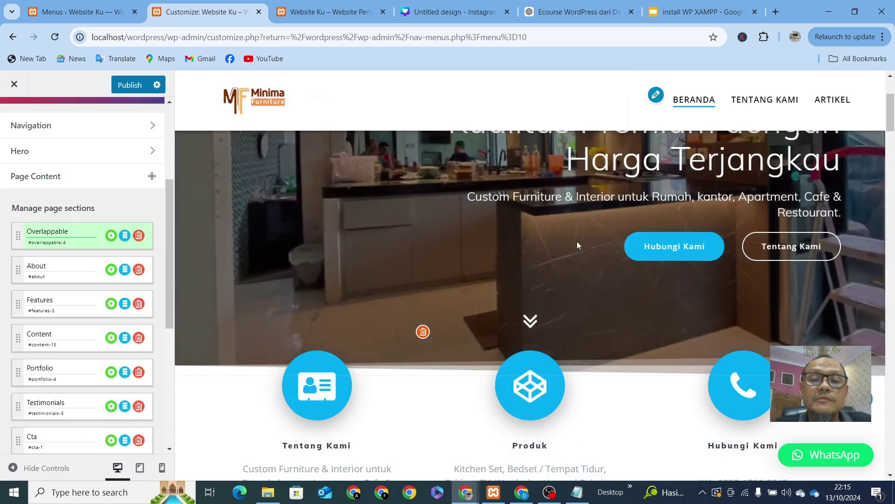
left_click(137, 87)
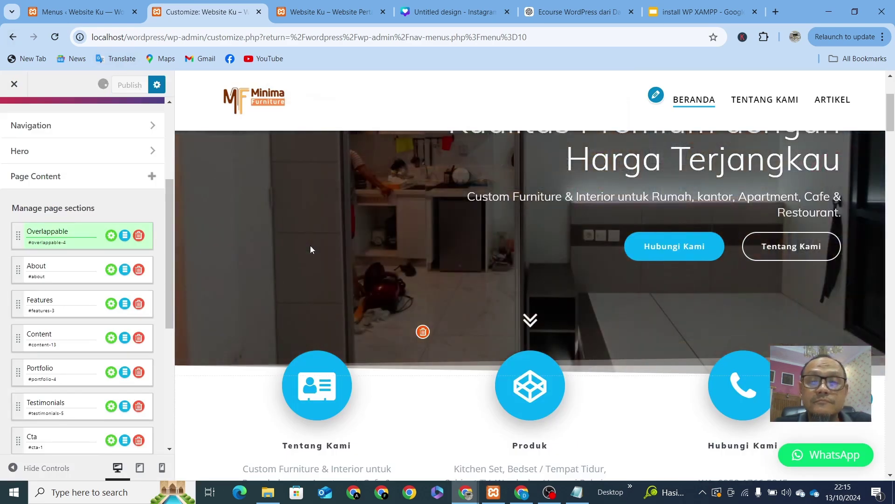
Step: Reload the live site tab to show the published changes
left_click(330, 15)
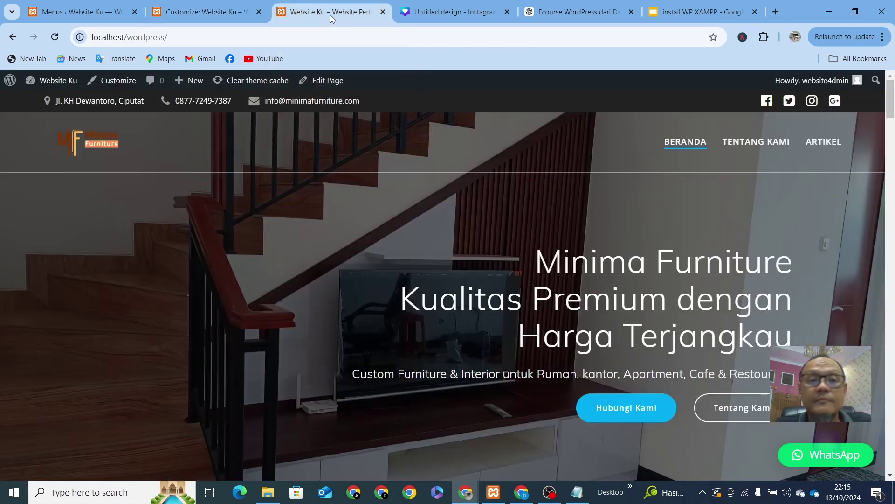
left_click(211, 40)
key("Return")
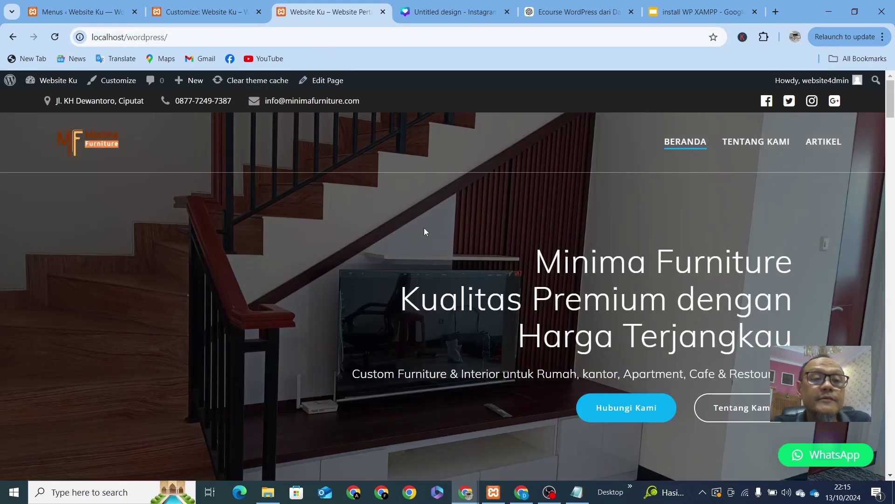
scroll(424, 228, "down", 1)
scroll(479, 261, "up", 1)
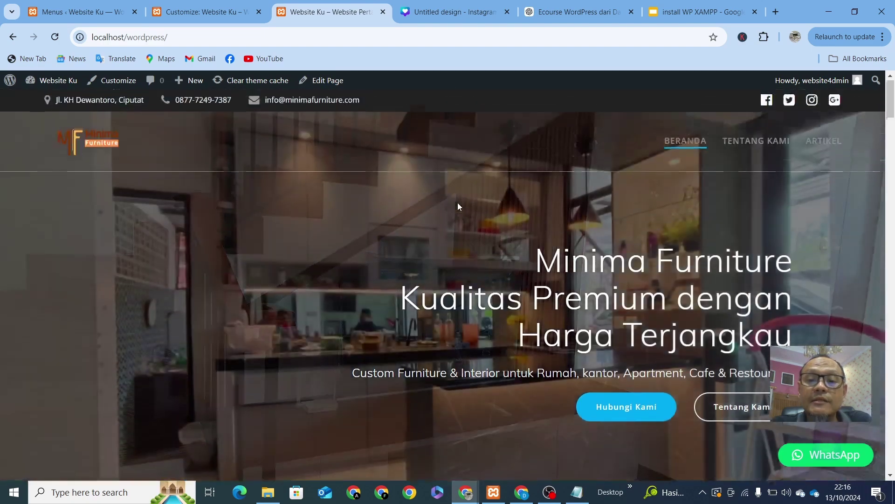
scroll(458, 203, "down", 6)
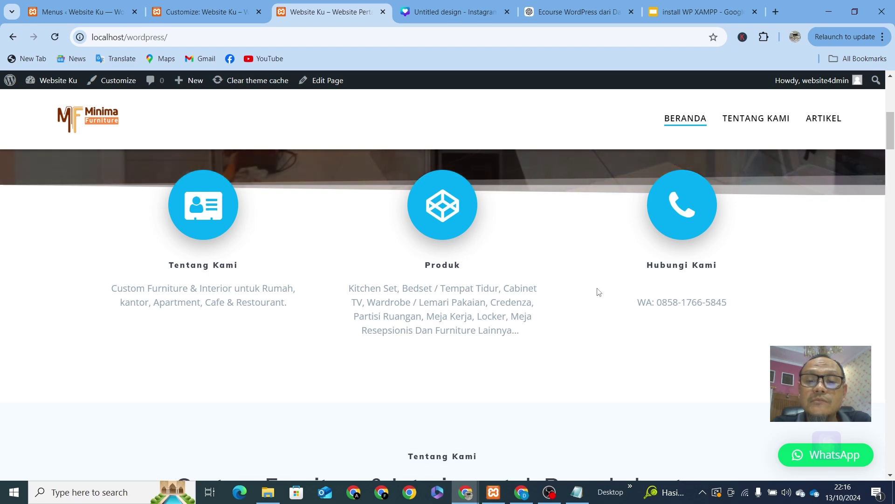
scroll(558, 326, "down", 4)
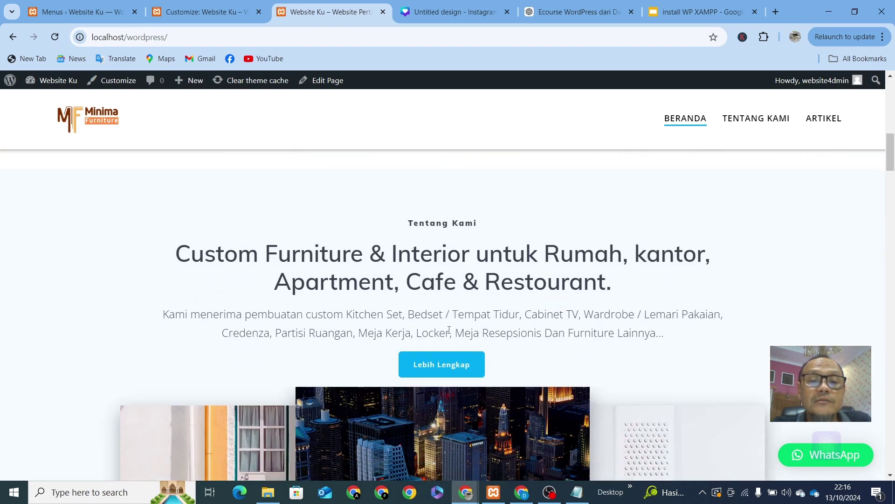
scroll(510, 308, "up", 10)
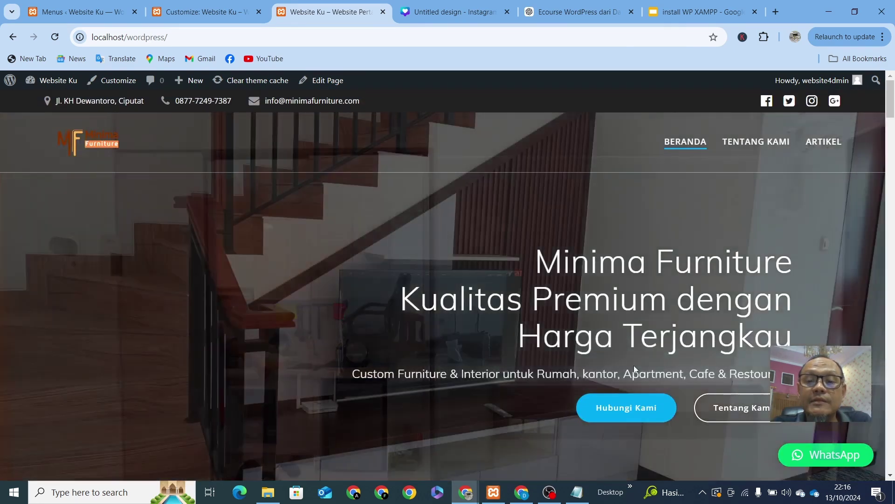
Step: Test that Tentang Kami jumps to the About section, then return to the Customizer
left_click(728, 413)
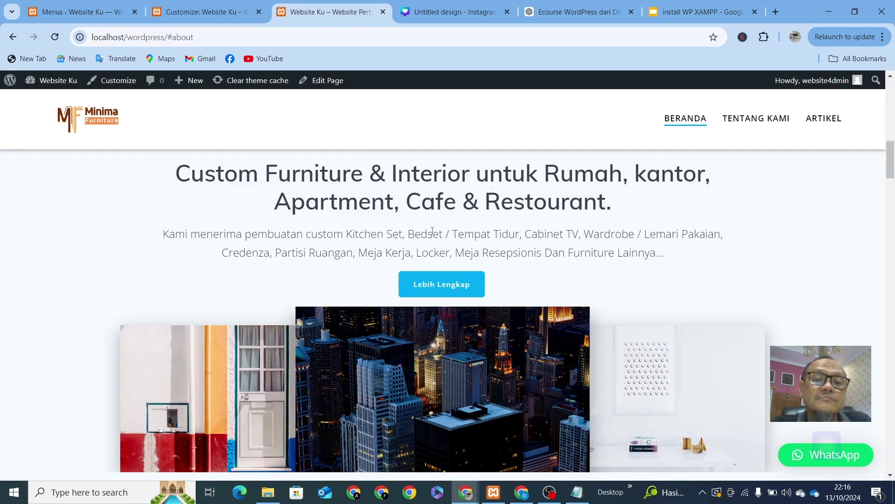
scroll(540, 251, "up", 10)
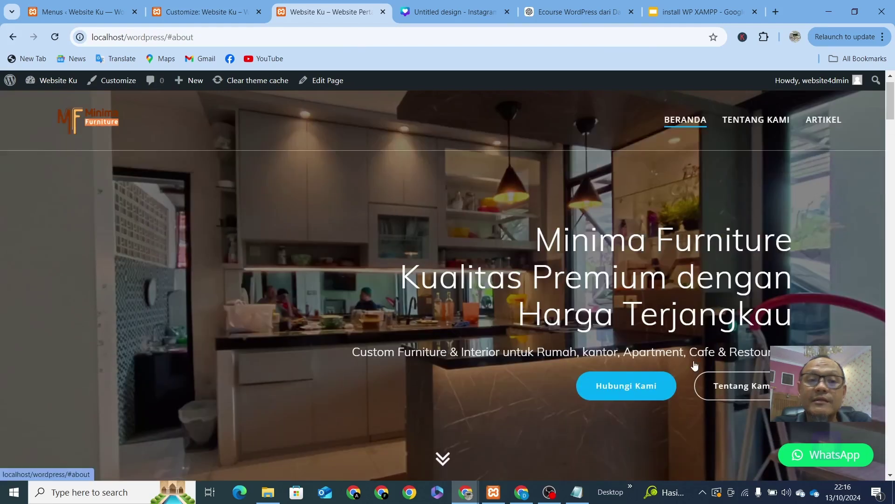
left_click(202, 11)
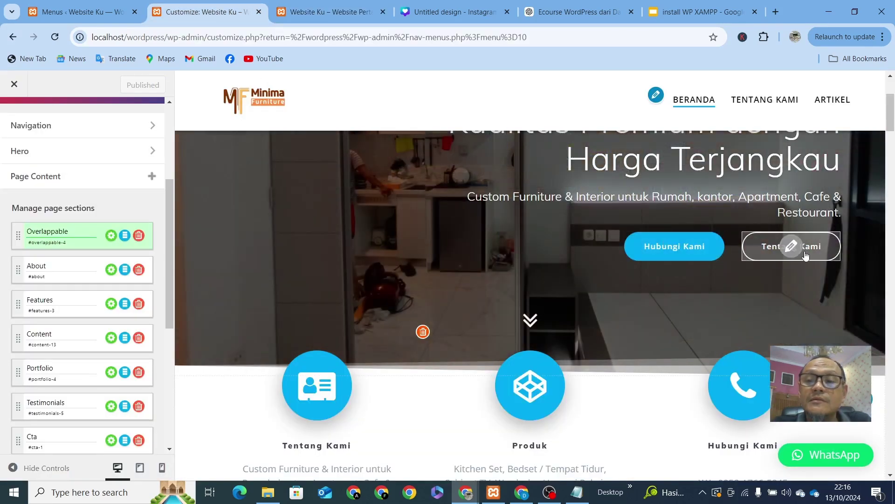
left_click(805, 253)
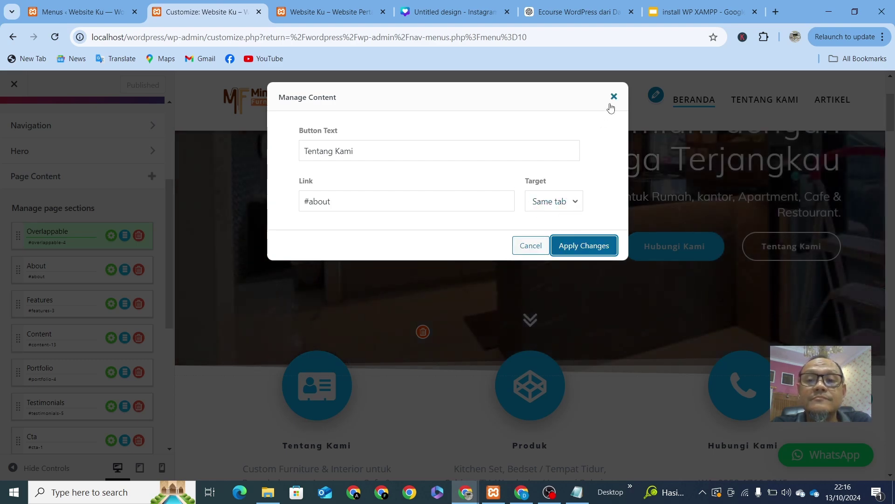
left_click(579, 199)
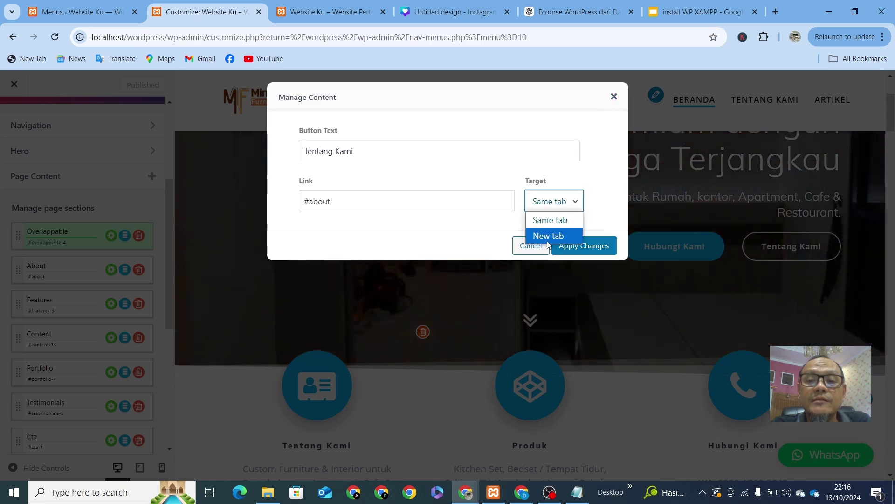
left_click(576, 98)
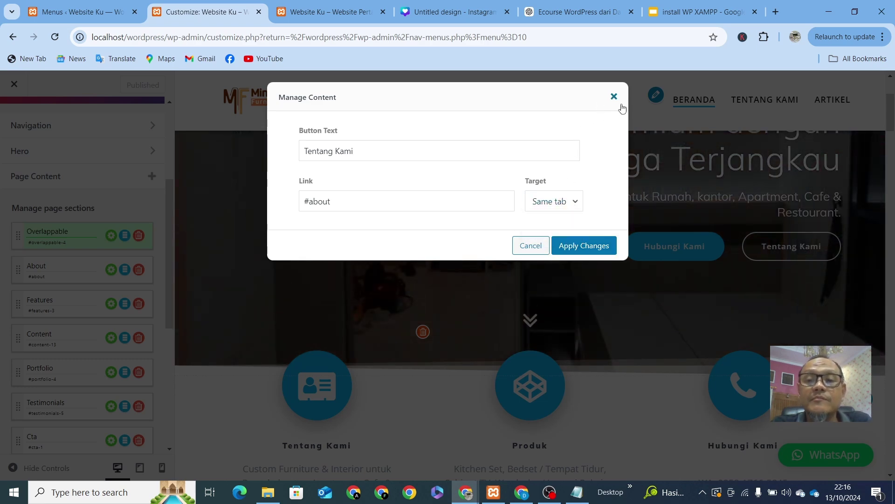
left_click(619, 99)
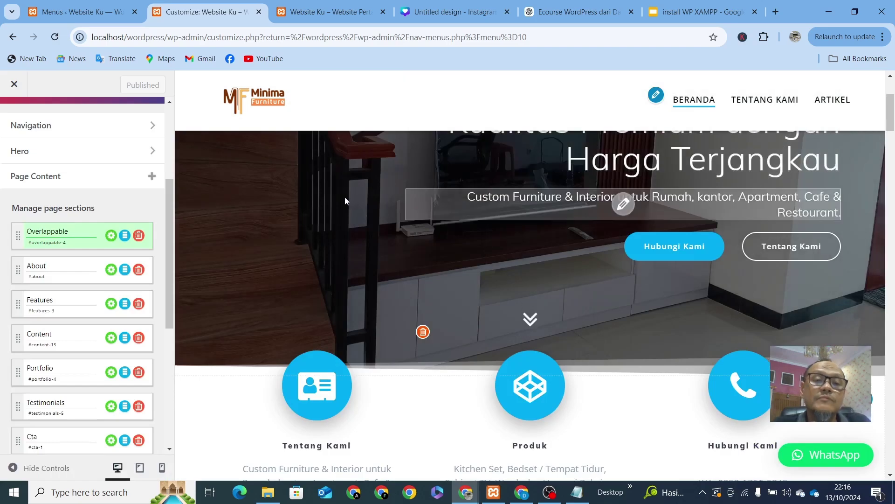
scroll(473, 297, "down", 10)
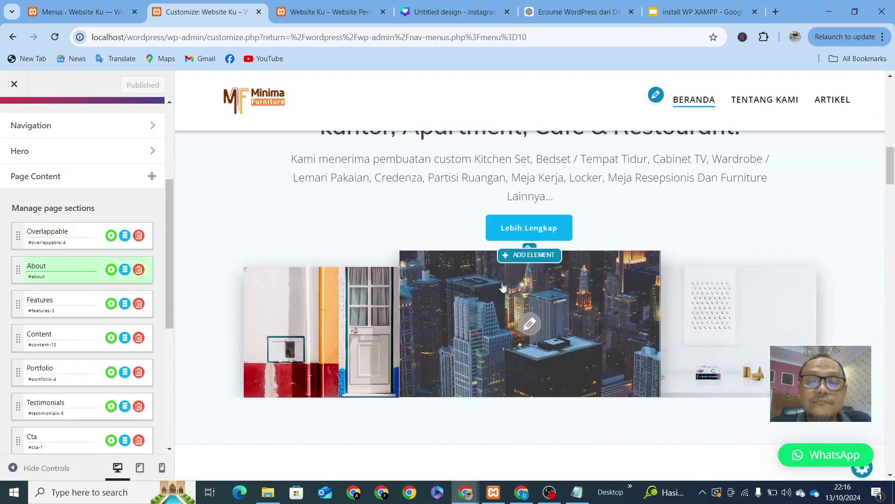
scroll(503, 286, "down", 5)
scroll(502, 286, "down", 5)
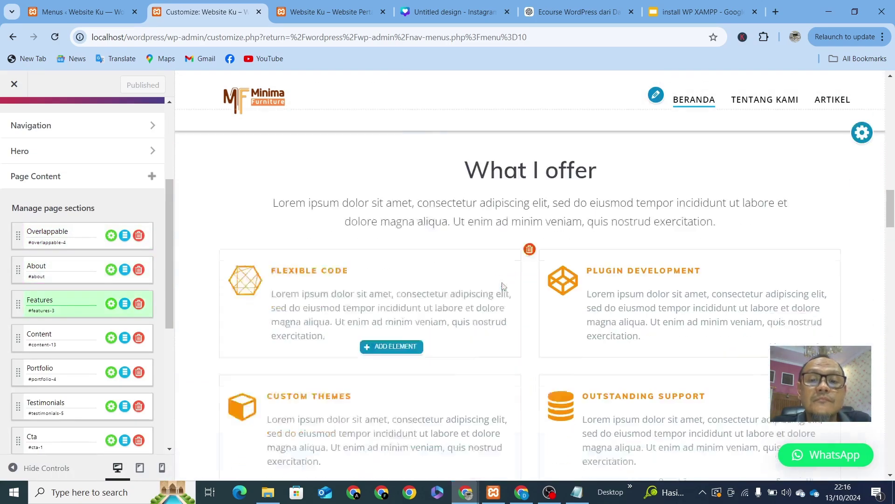
scroll(503, 285, "up", 10)
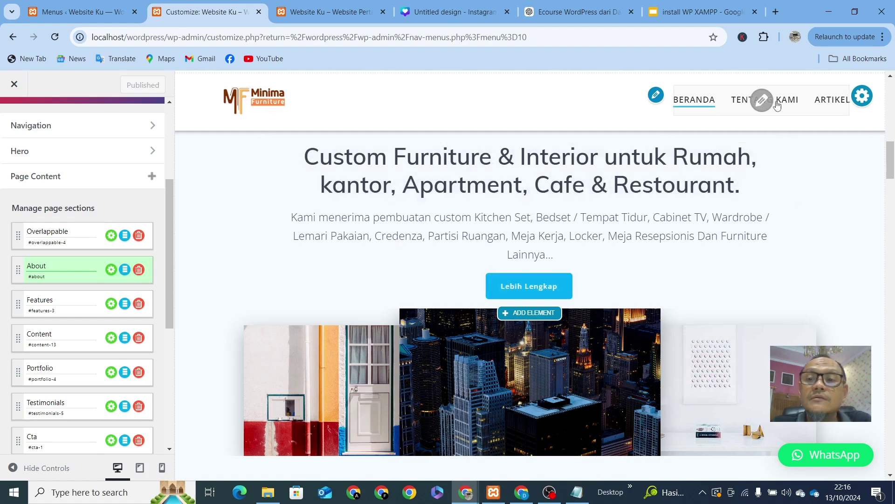
Step: From the Pages list, view the About Us page live and select its about-us-before-import address
left_click(79, 16)
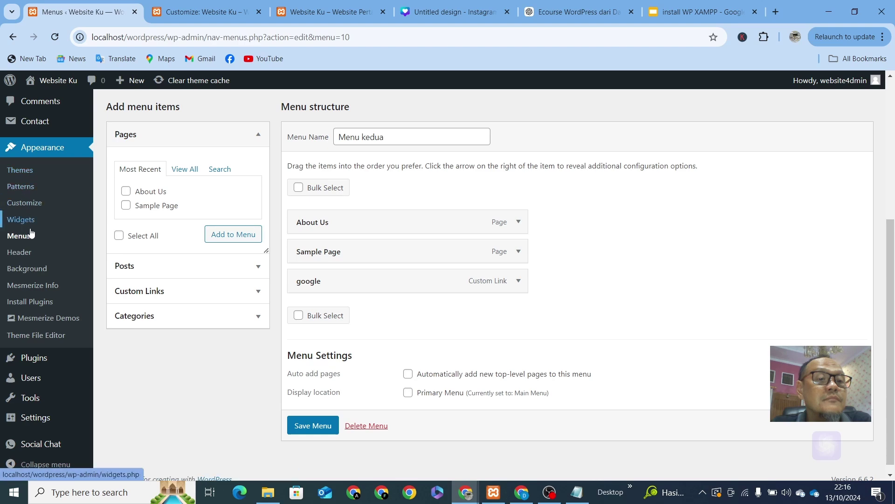
scroll(32, 235, "up", 3)
mouse_move(29, 175)
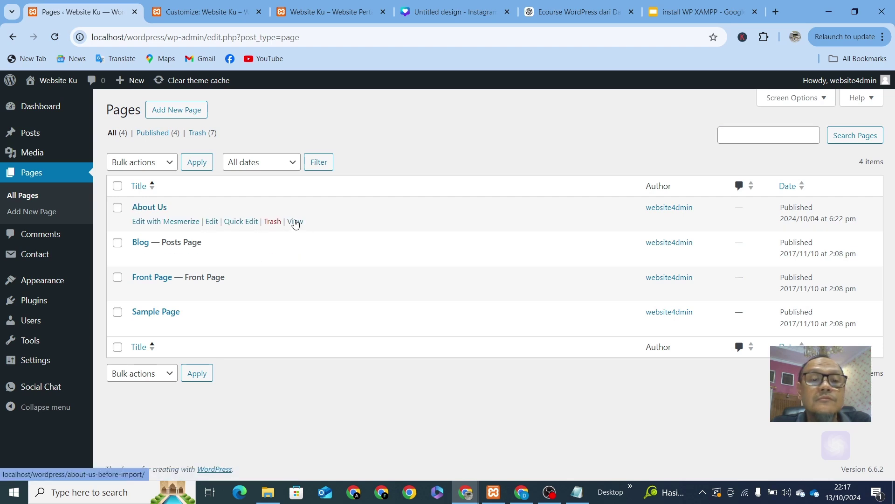
left_click(296, 222)
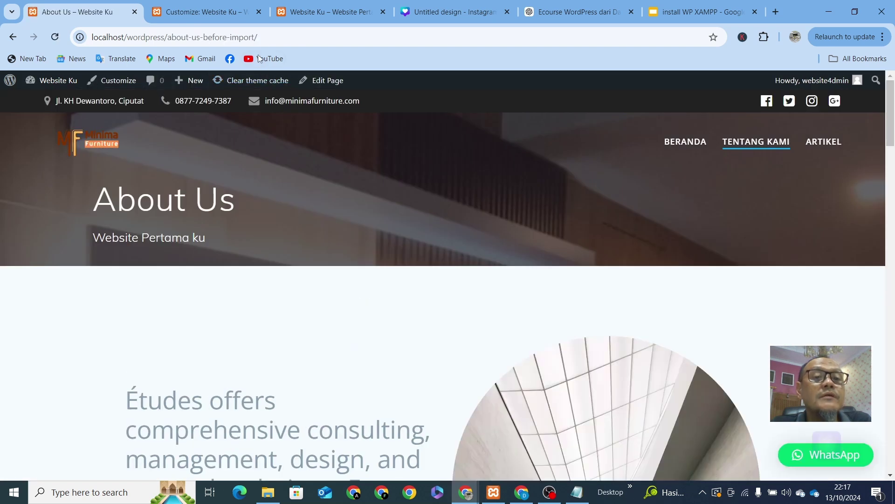
left_click(275, 37)
key("ctrl+c")
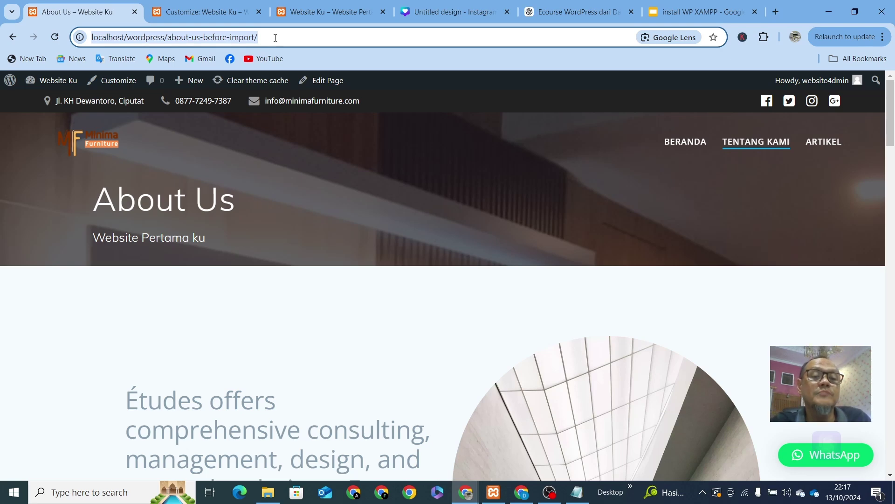
Step: Point Lebih Lengkap at the about-us-before-import URL in a new tab, then publish
mouse_move(331, 12)
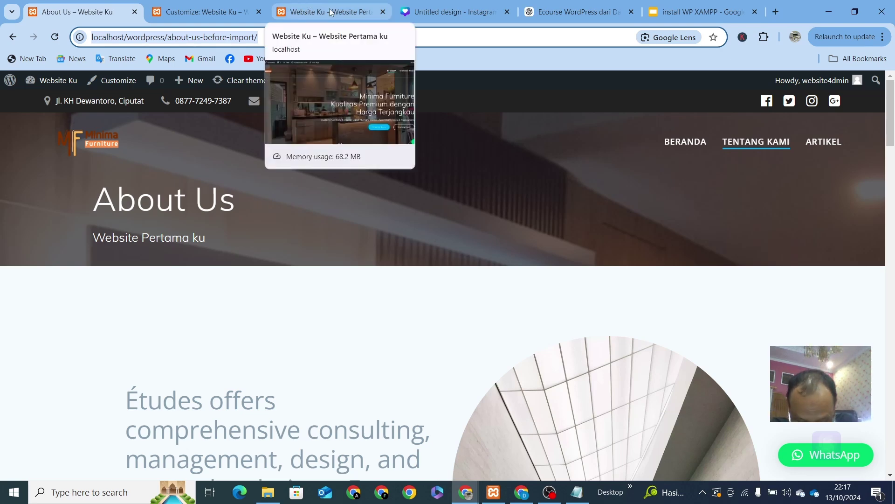
left_click(191, 10)
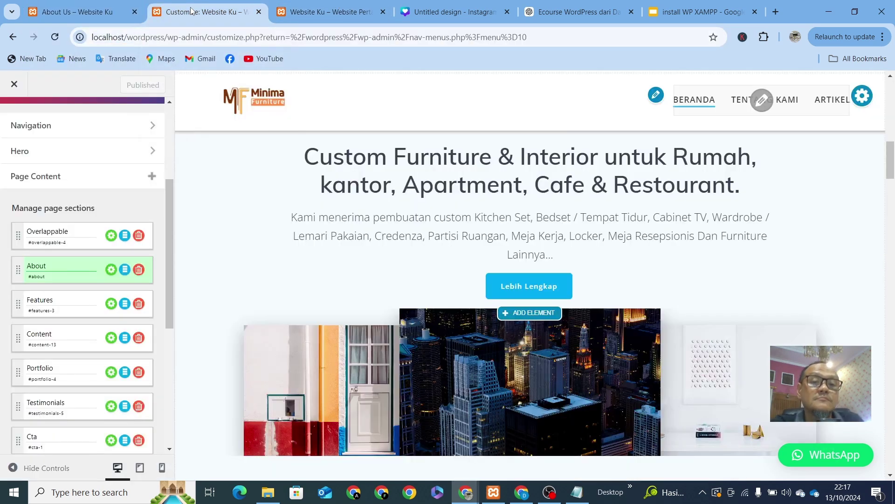
left_click(530, 286)
left_click(351, 205)
key("ctrl+a")
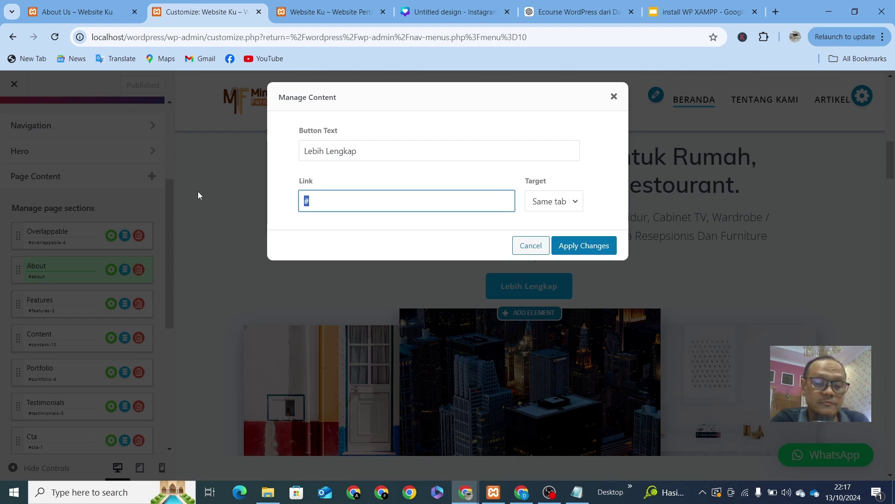
key("ctrl+v")
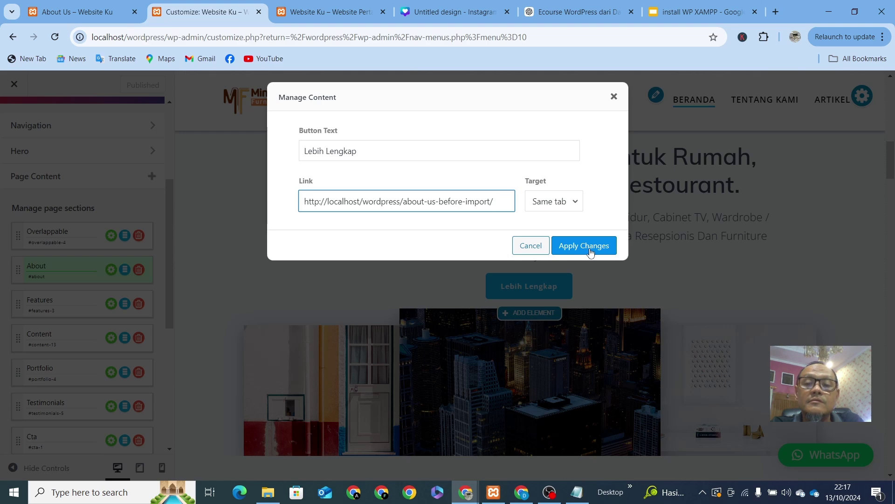
left_click(575, 207)
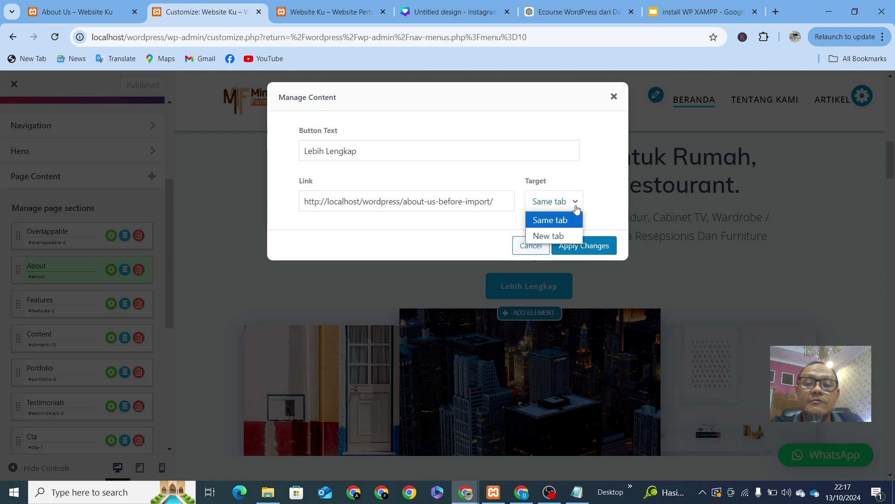
left_click(567, 236)
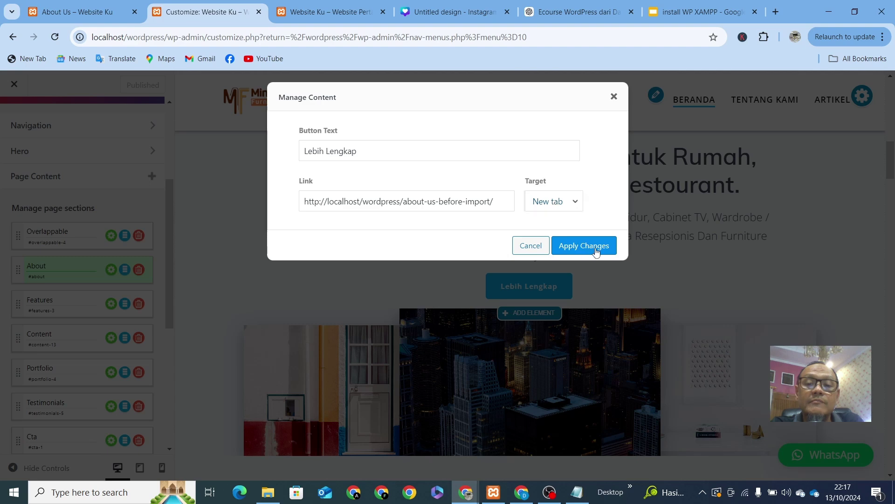
left_click(595, 250)
left_click(129, 85)
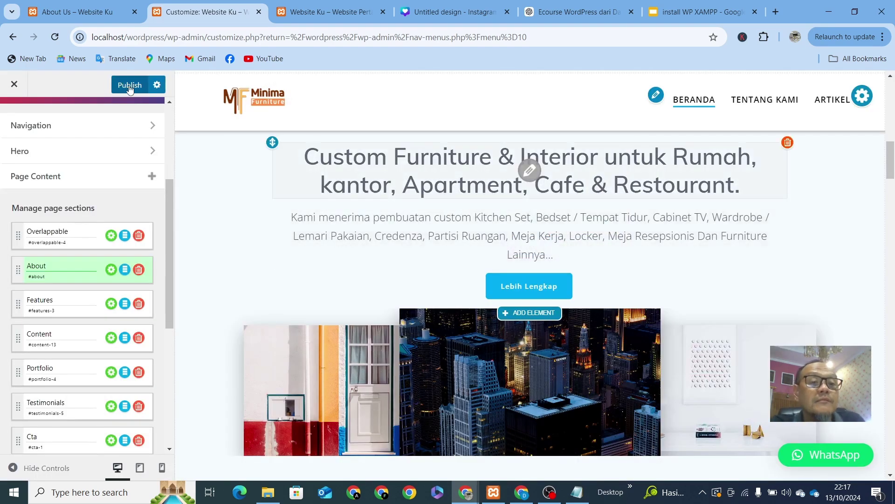
Step: Reload the live front page to pick up the new button link
left_click(315, 11)
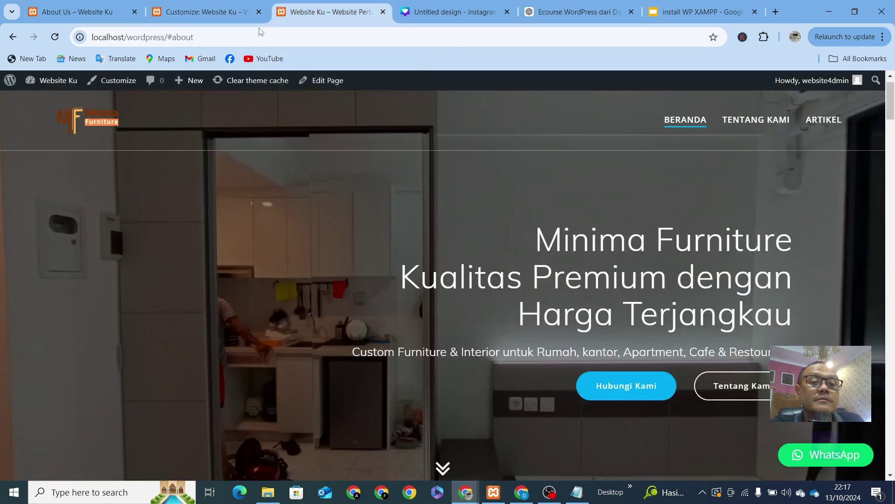
left_click(238, 36)
key("Return")
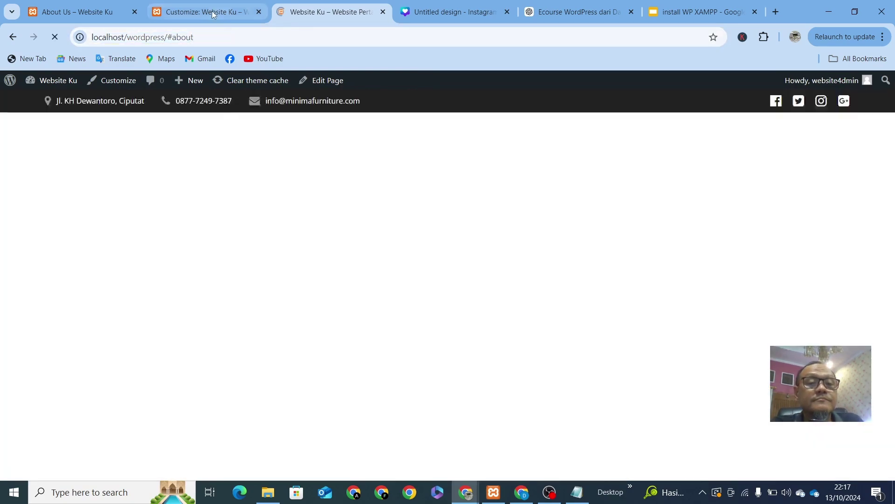
left_click(217, 13)
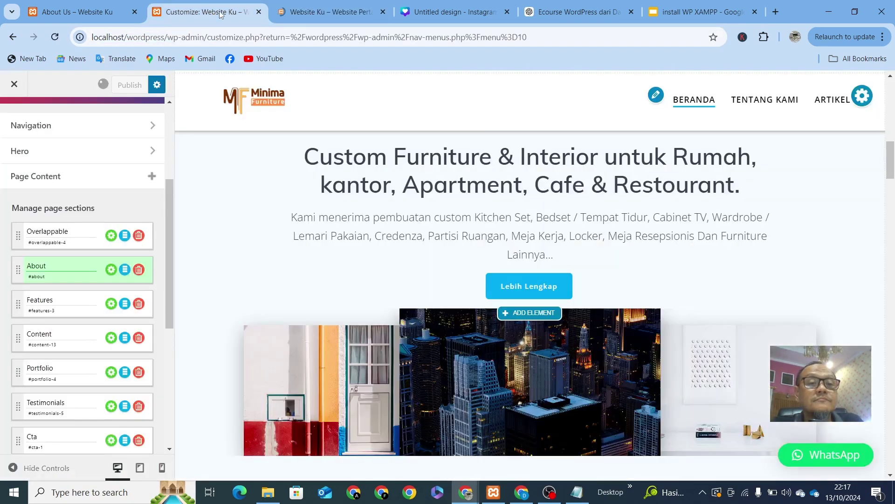
left_click(312, 16)
left_click(206, 41)
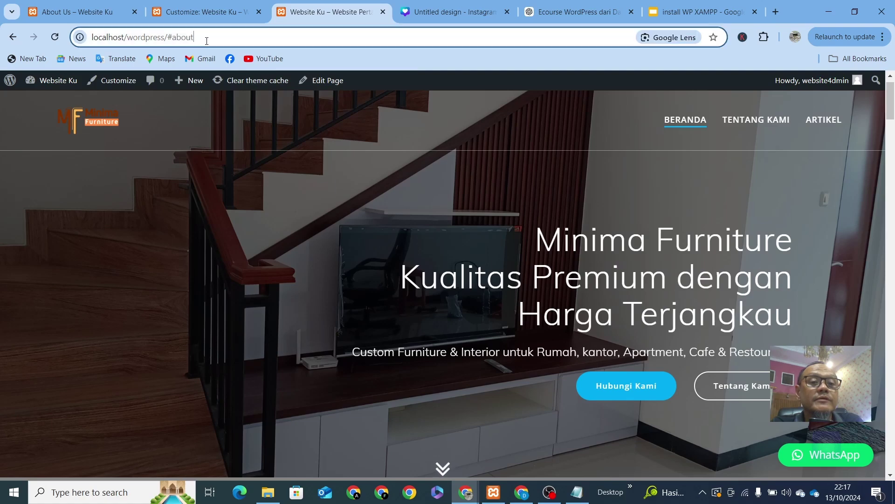
key("Return")
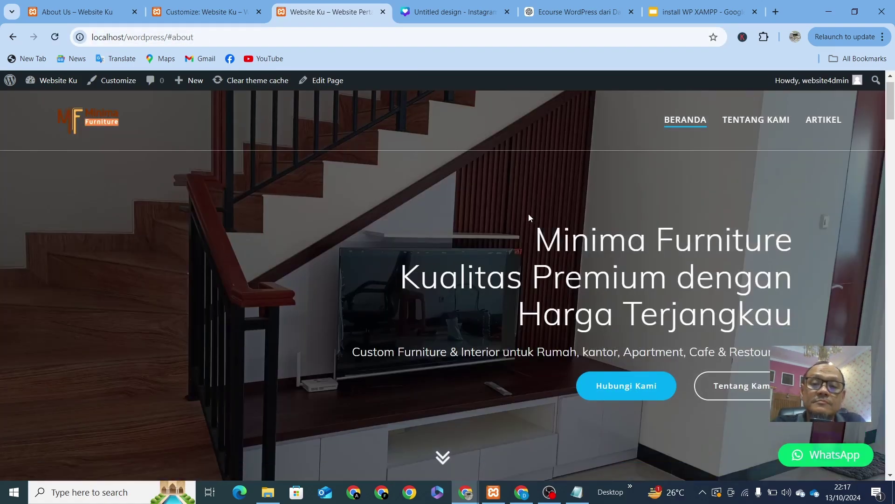
scroll(560, 252, "down", 4)
scroll(558, 310, "down", 5)
scroll(557, 306, "up", 9)
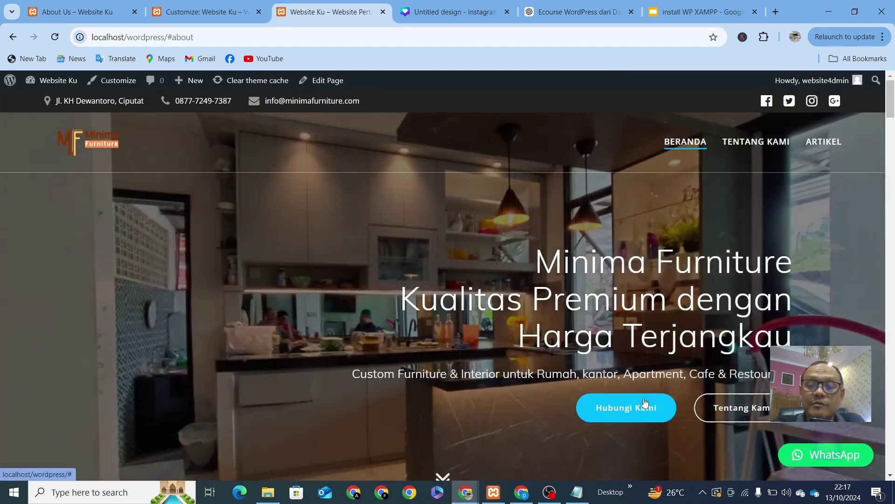
Step: Test Tentang Kami and Lebih Lengkap, close the About Us tab, and return to the Customizer
left_click(740, 418)
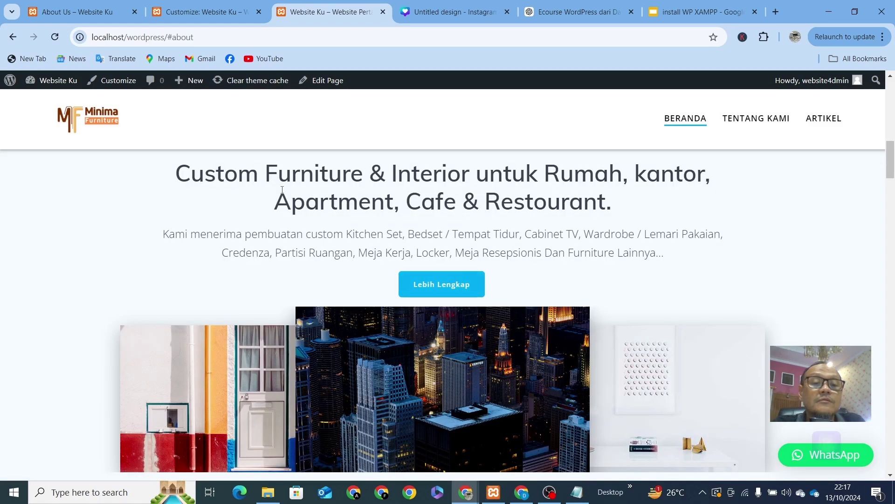
left_click(446, 290)
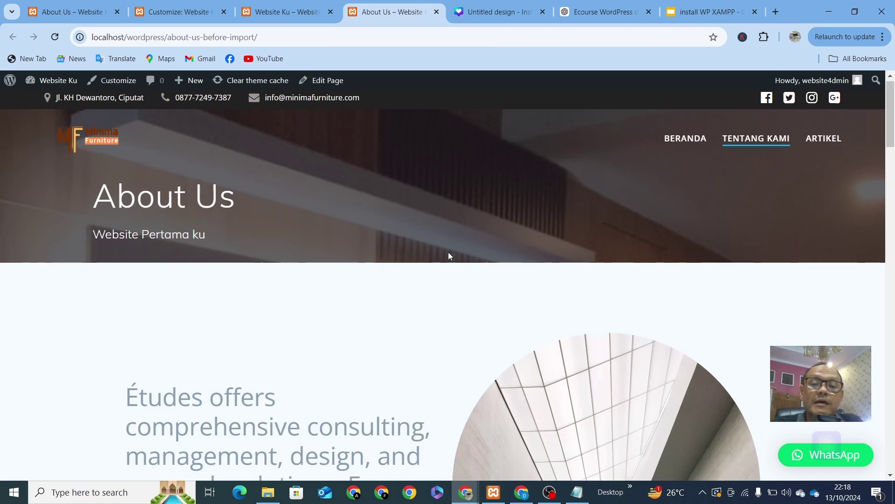
scroll(448, 253, "down", 20)
scroll(448, 256, "up", 20)
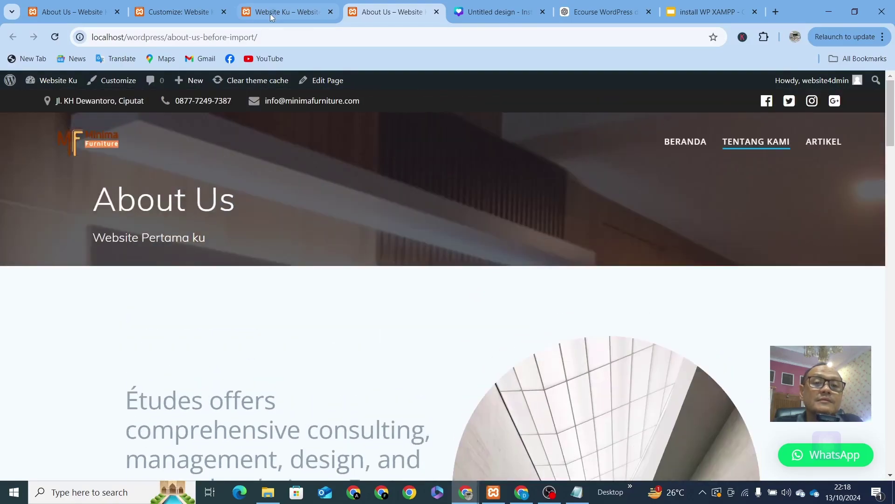
left_click(270, 13)
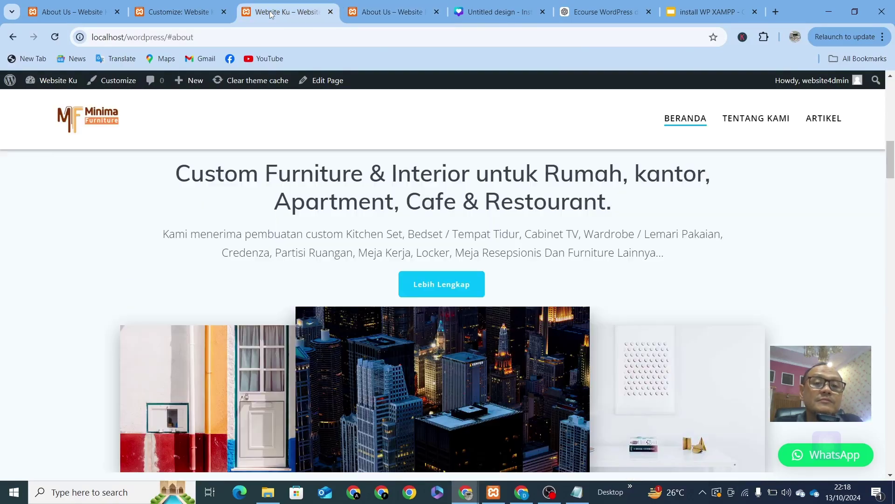
scroll(452, 287, "up", 10)
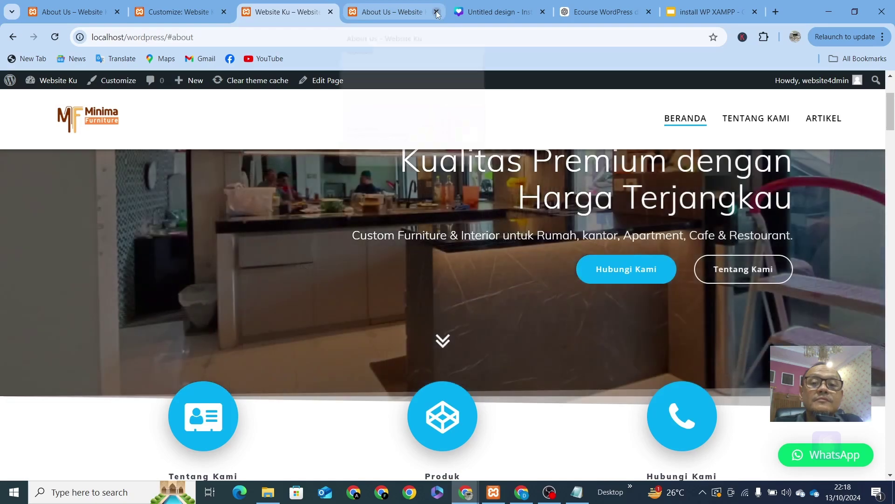
left_click(436, 12)
scroll(488, 263, "down", 12)
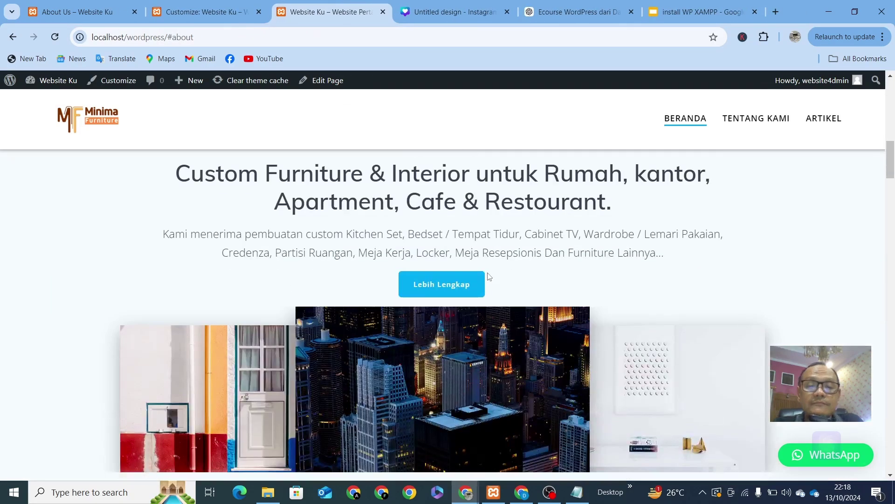
scroll(489, 279, "up", 5)
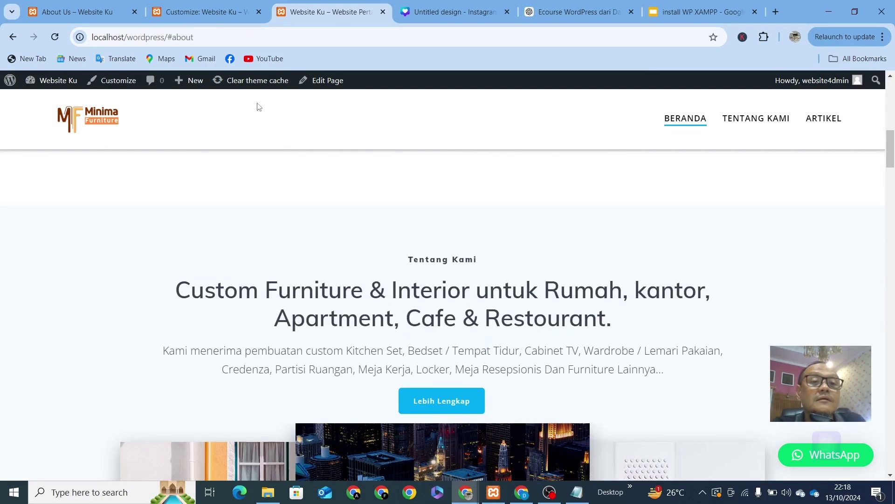
left_click(205, 12)
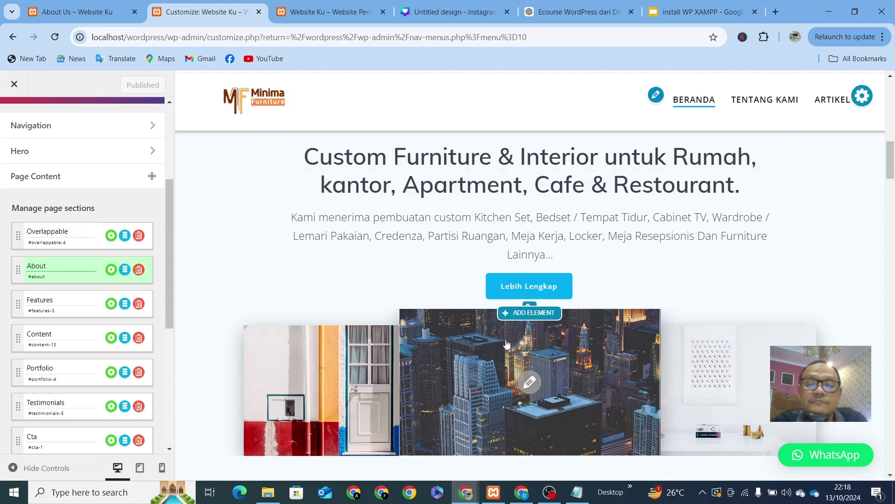
Step: Replace the middle gallery photo with the TV cabinet photo, cropped slightly lower
scroll(511, 345, "down", 3)
left_click(530, 268)
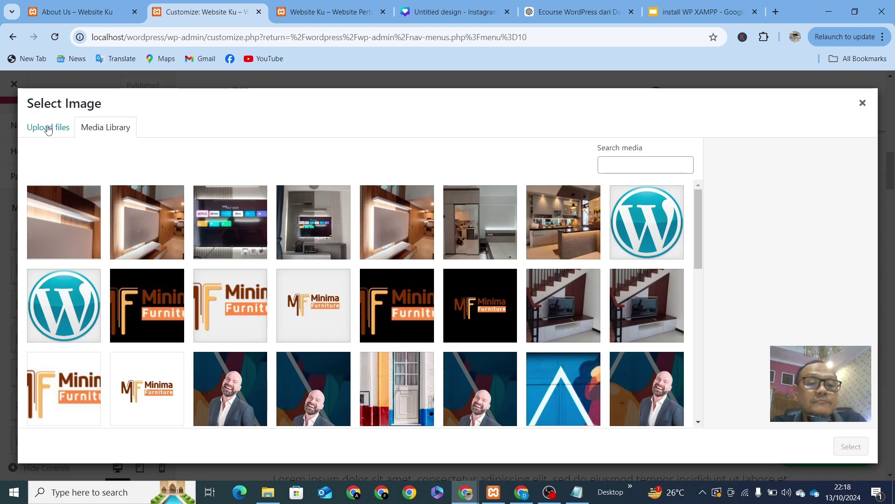
left_click(317, 236)
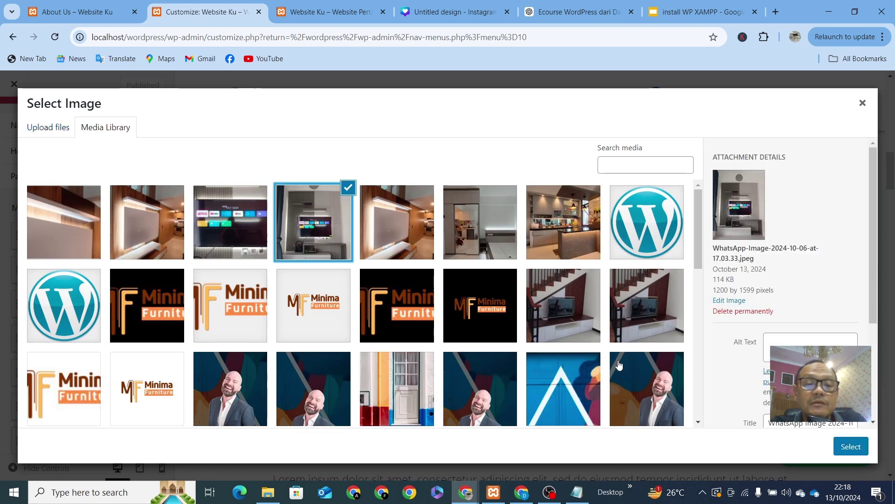
left_click(849, 448)
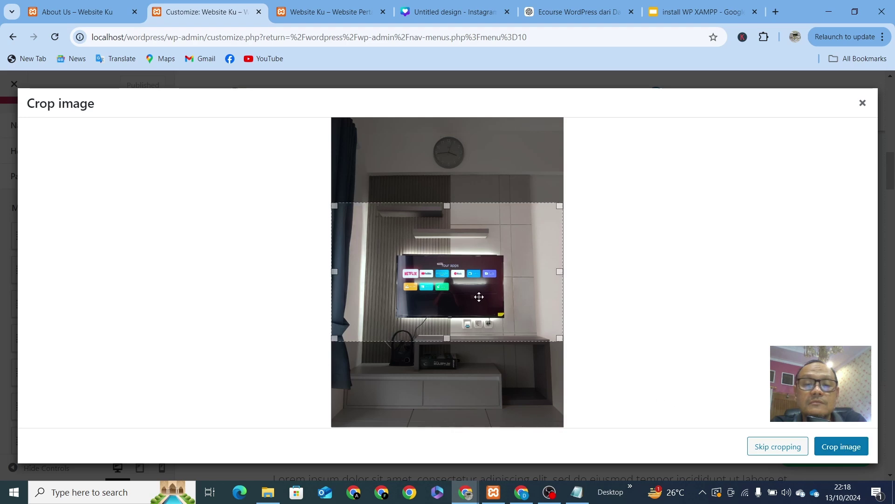
left_click_drag(479, 297, 480, 299)
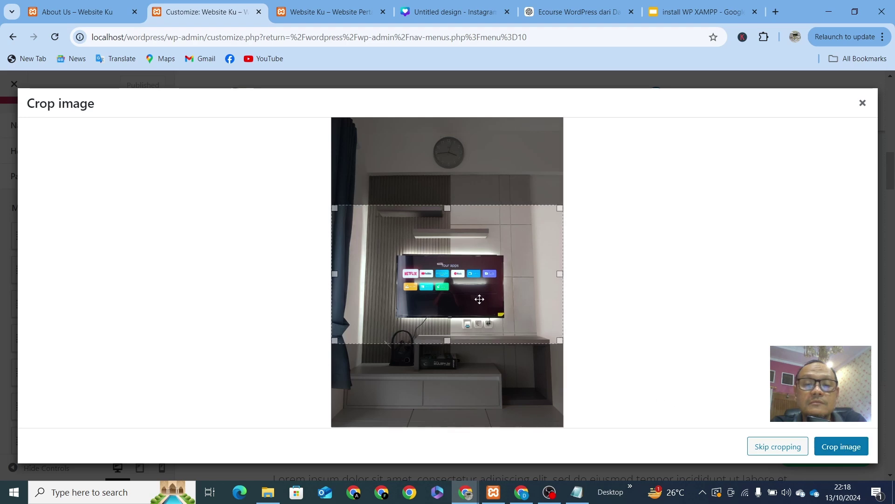
left_click(842, 447)
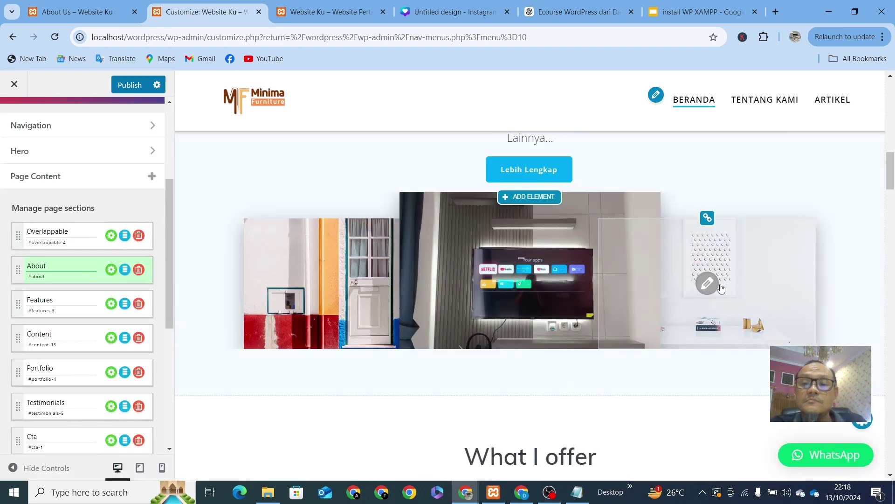
Step: Swap the right gallery photo for the wood-panelled wall cabinet photo and shift its crop down
left_click(707, 283)
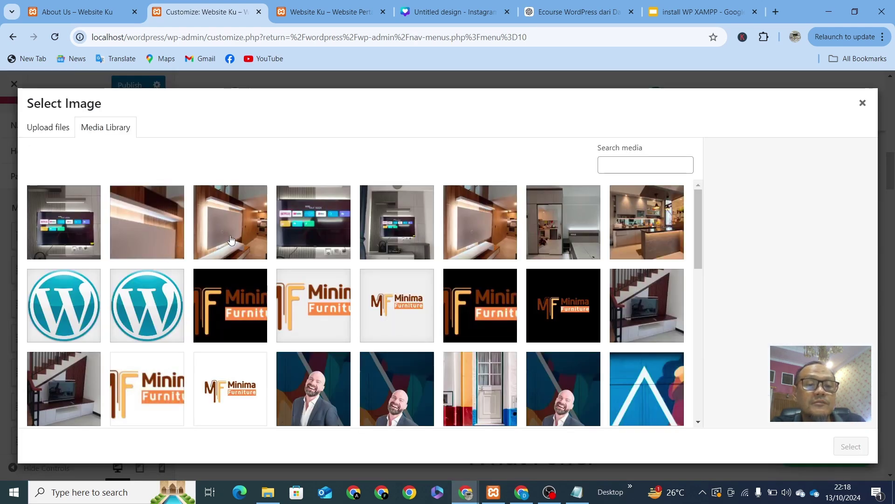
left_click(230, 239)
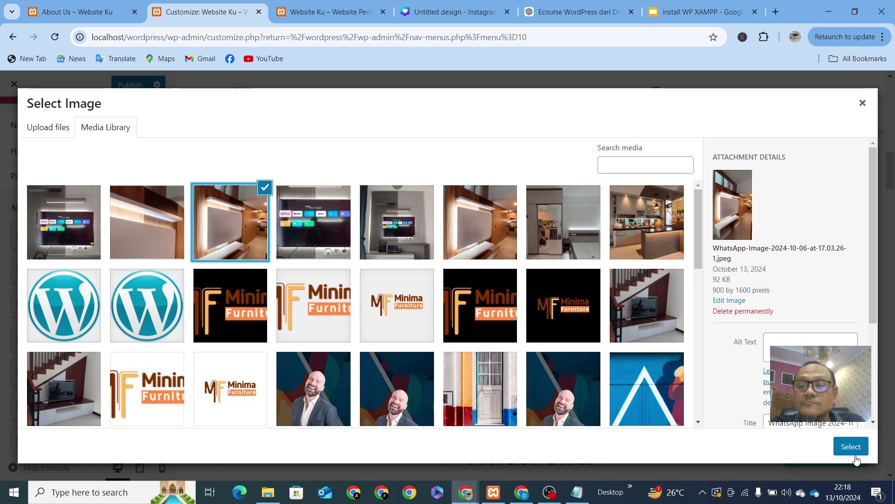
left_click(854, 448)
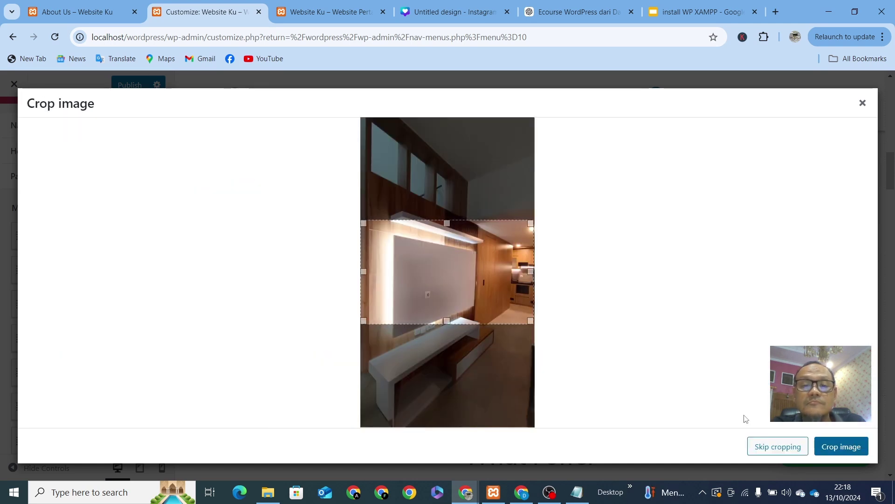
left_click_drag(471, 289, 472, 293)
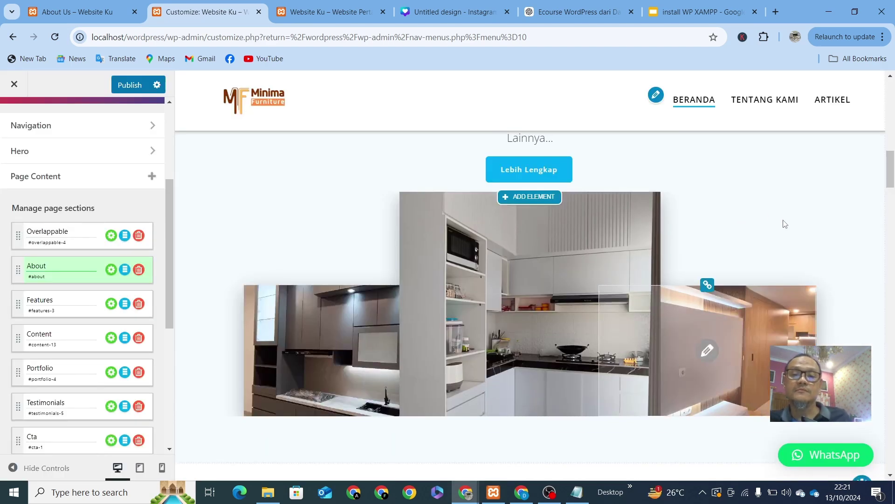
scroll(785, 224, "up", 5)
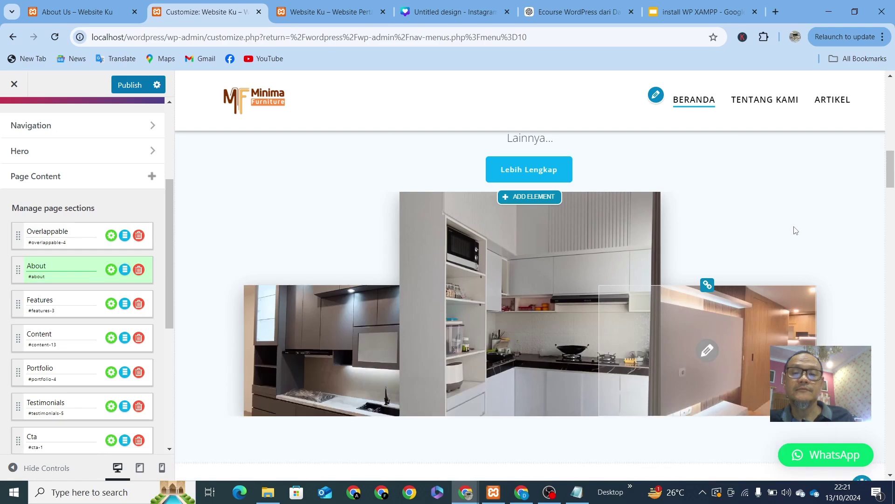
Step: Select the whole What I offer heading text
scroll(737, 360, "up", 4)
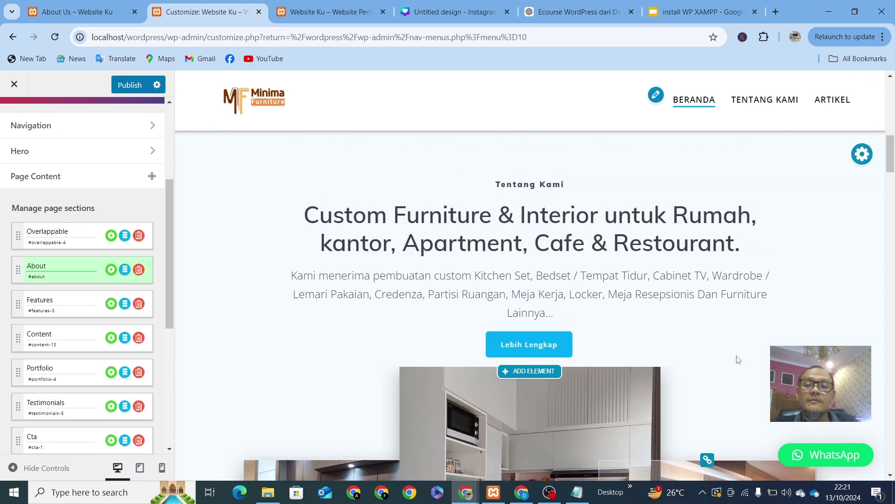
scroll(738, 360, "down", 5)
scroll(738, 360, "down", 5)
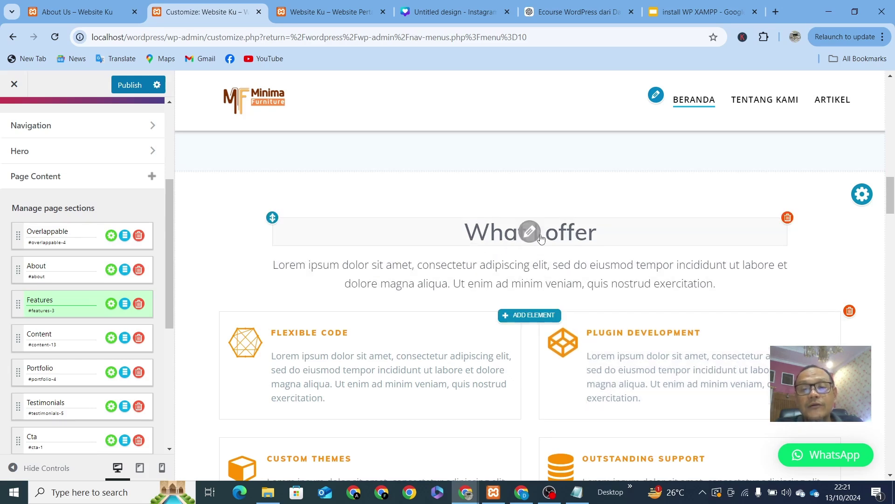
left_click(531, 232)
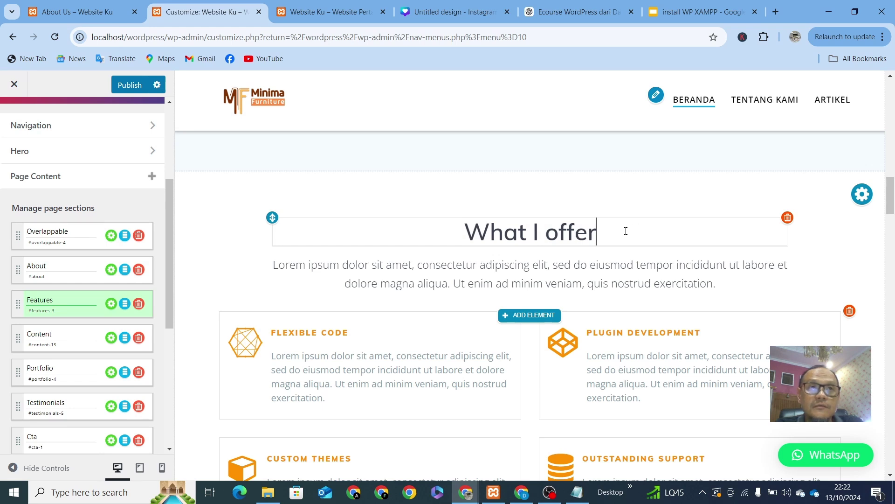
triple_click(532, 242)
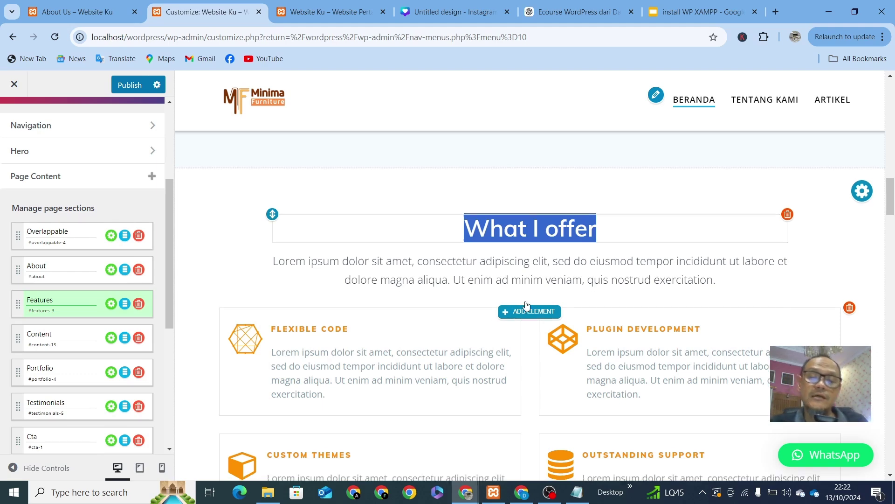
scroll(525, 308, "down", 6)
scroll(525, 309, "up", 3)
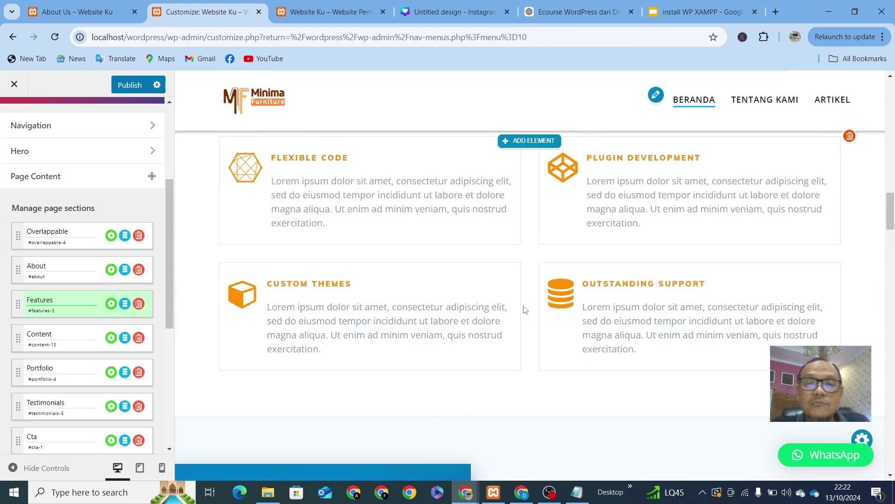
scroll(444, 270, "up", 3)
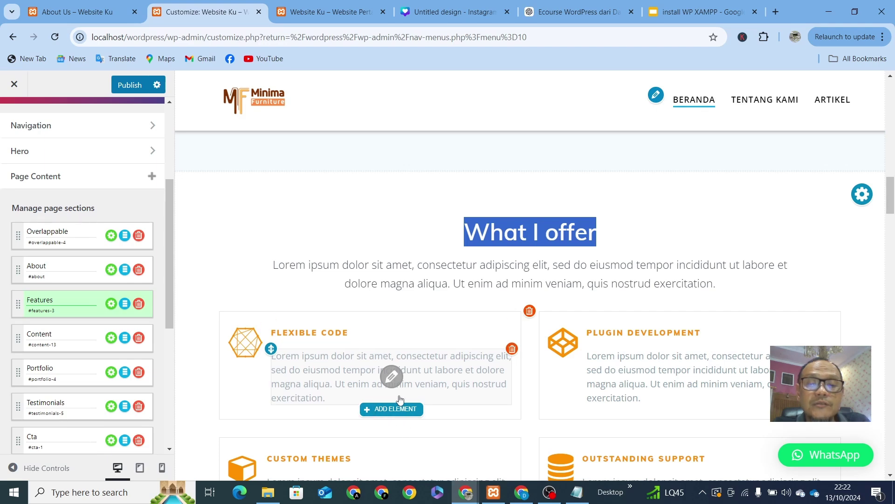
scroll(394, 373, "down", 2)
Step: Insert the cropped TV wall unit photo into the Flexible Code card
left_click(401, 298)
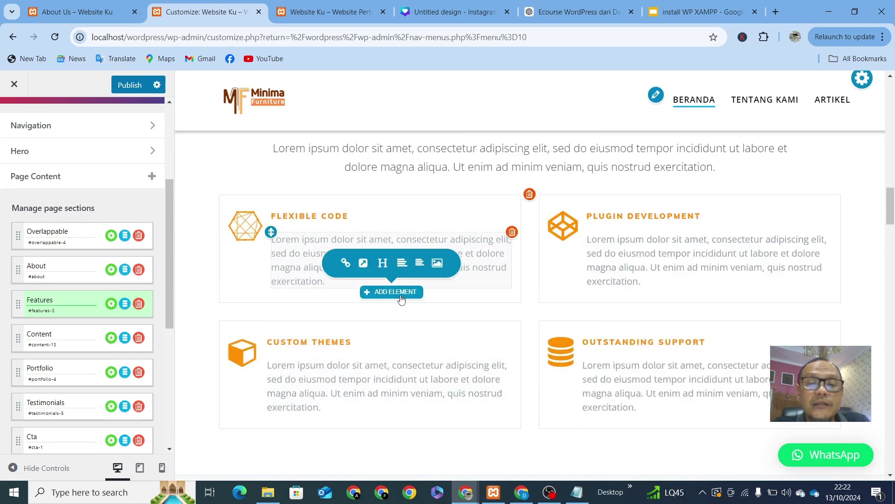
left_click(438, 264)
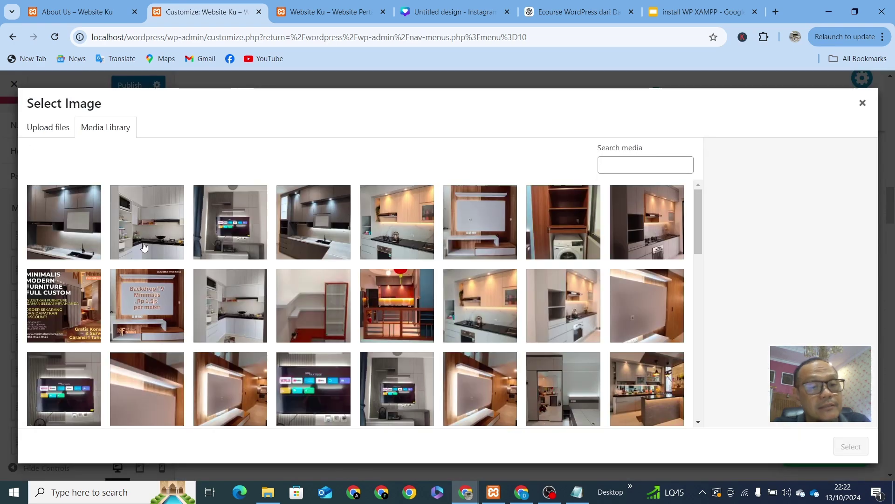
left_click(233, 224)
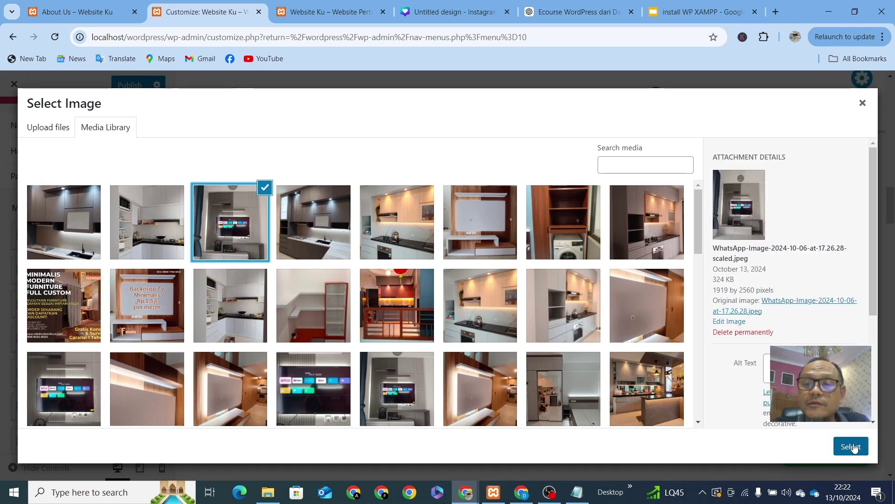
left_click(853, 447)
left_click(861, 449)
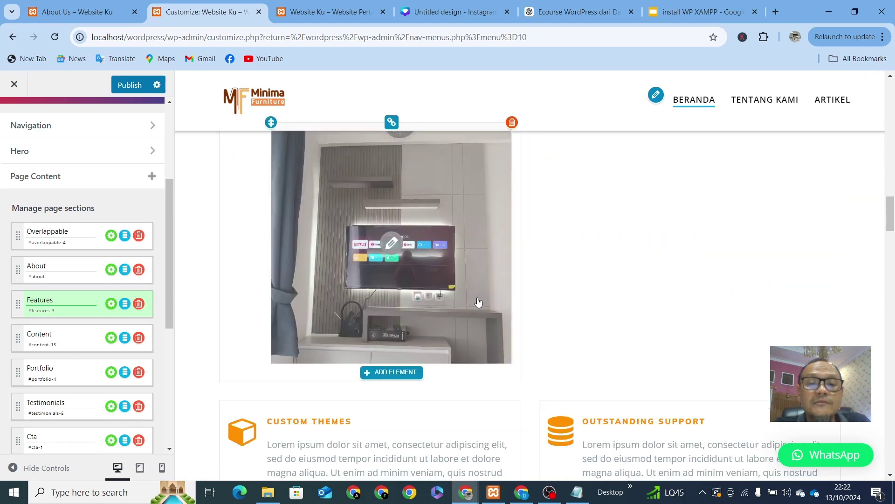
scroll(420, 308, "up", 5)
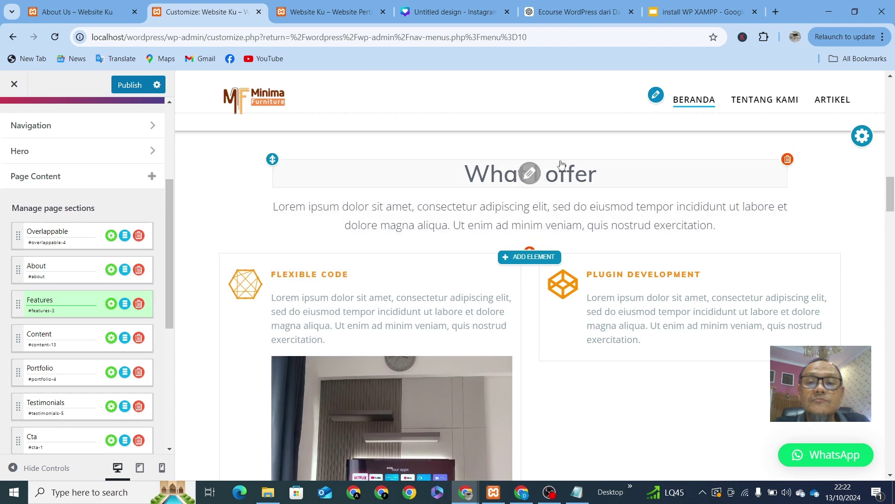
scroll(543, 308, "down", 8)
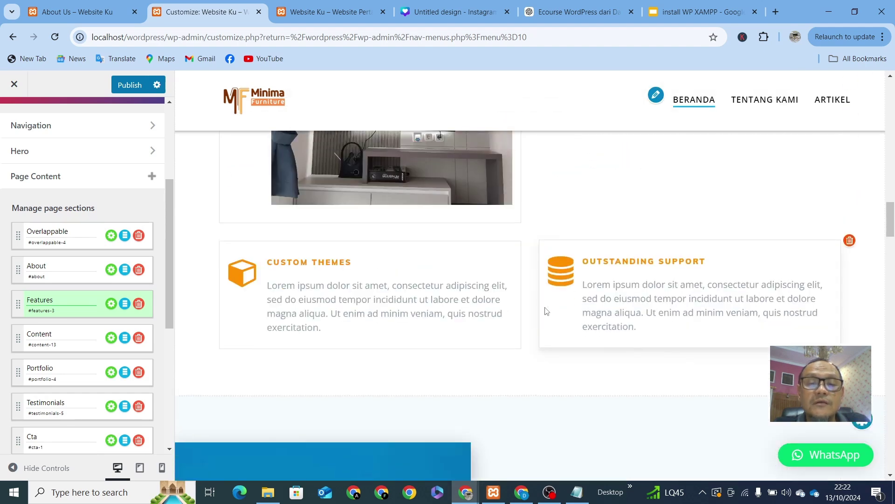
scroll(544, 306, "up", 6)
scroll(399, 326, "down", 4)
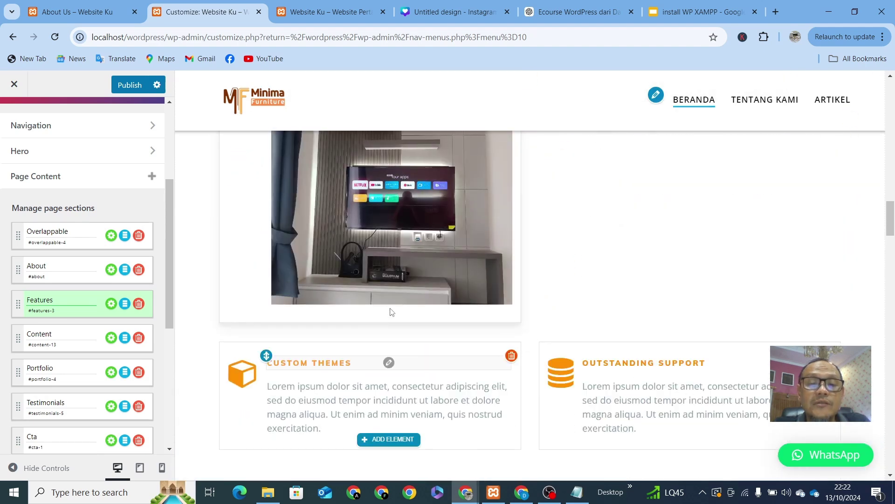
Step: Add a button with default text and link below the photo in the Flexible Code card
left_click(390, 313)
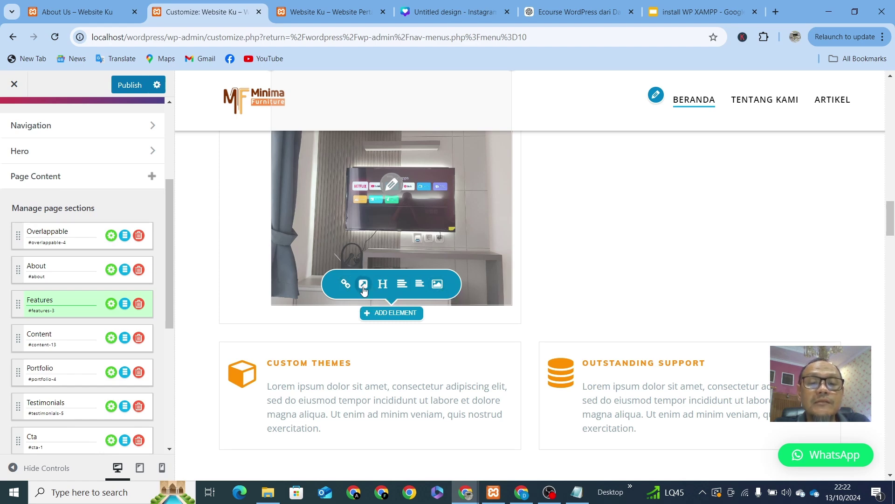
left_click(363, 286)
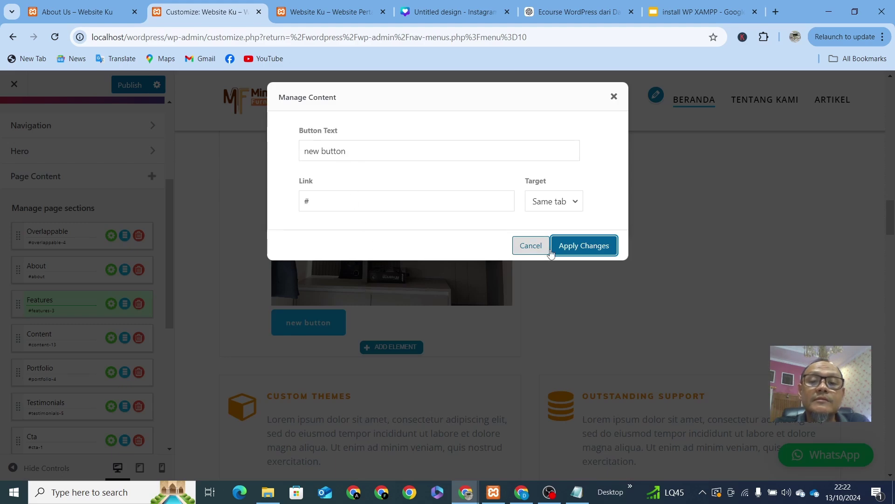
left_click(601, 247)
mouse_move(298, 321)
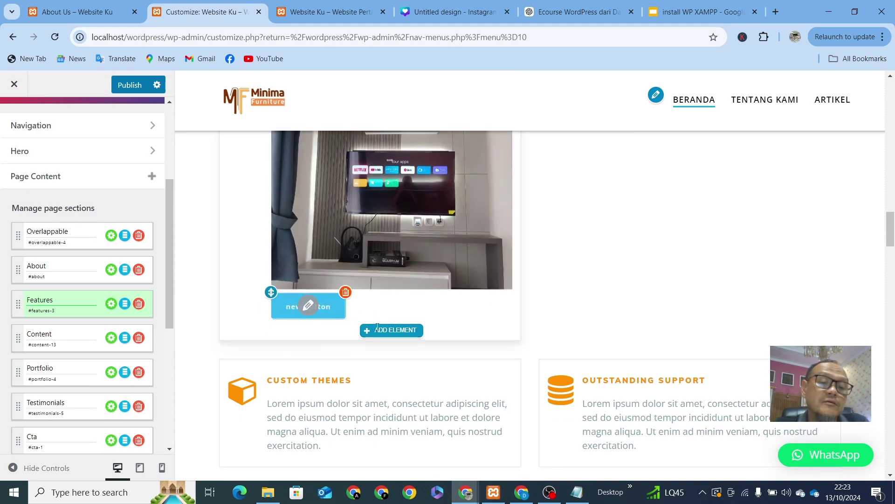
Step: Browse the sections list, jumping the preview to the Contact and Latest-news sections
scroll(392, 336, "down", 10)
scroll(376, 339, "down", 10)
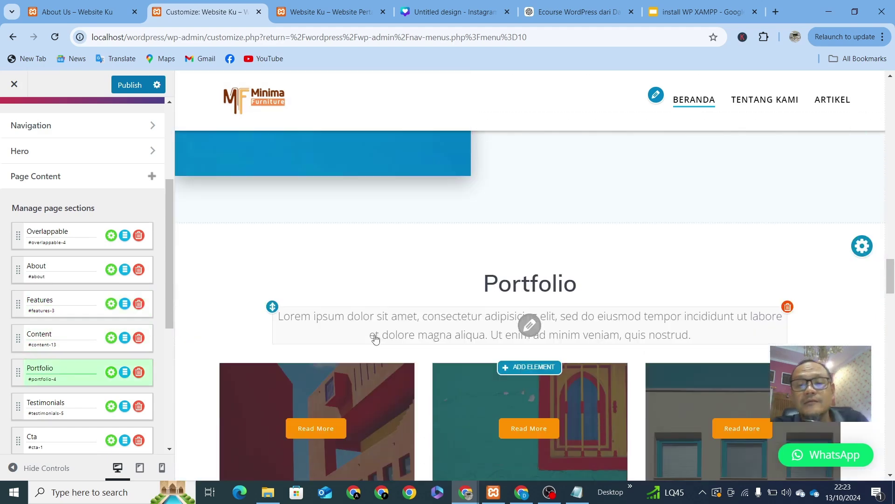
scroll(346, 370, "down", 10)
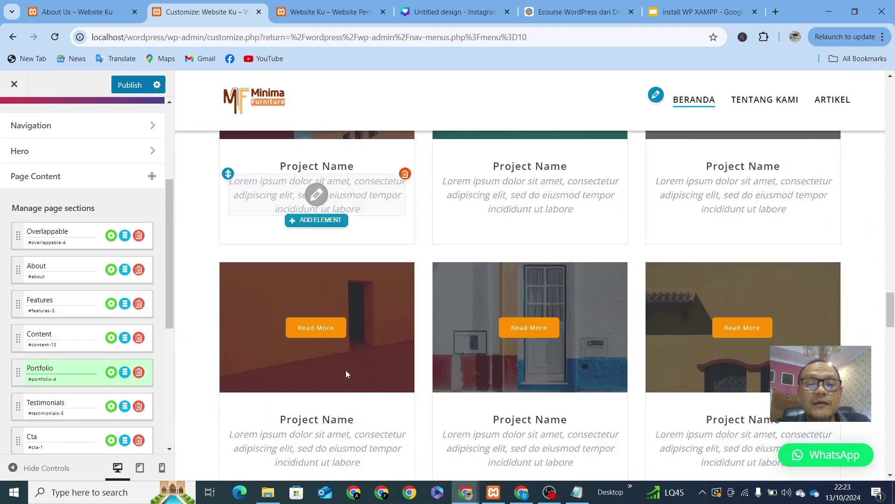
scroll(347, 375, "down", 3)
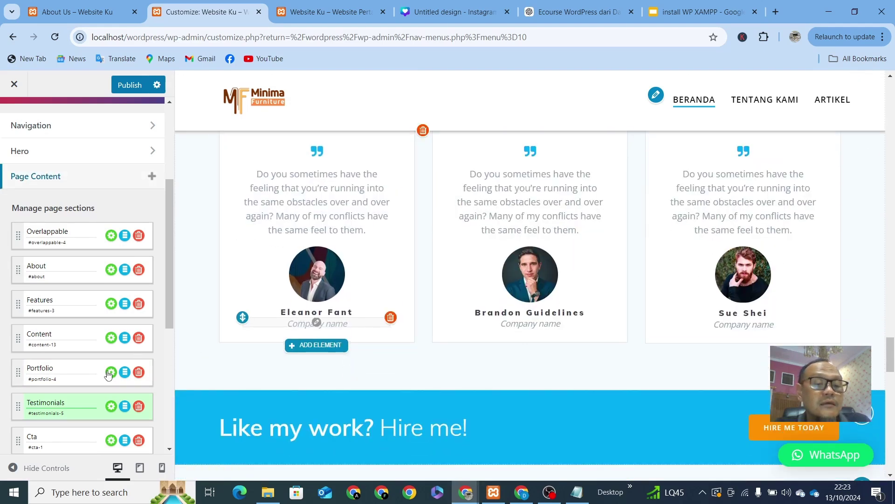
scroll(84, 384, "down", 4)
left_click(65, 334)
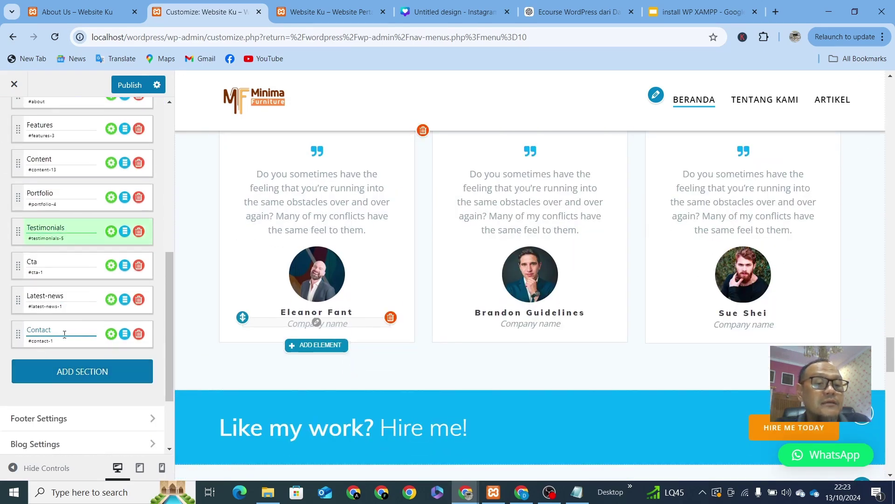
left_click(77, 307)
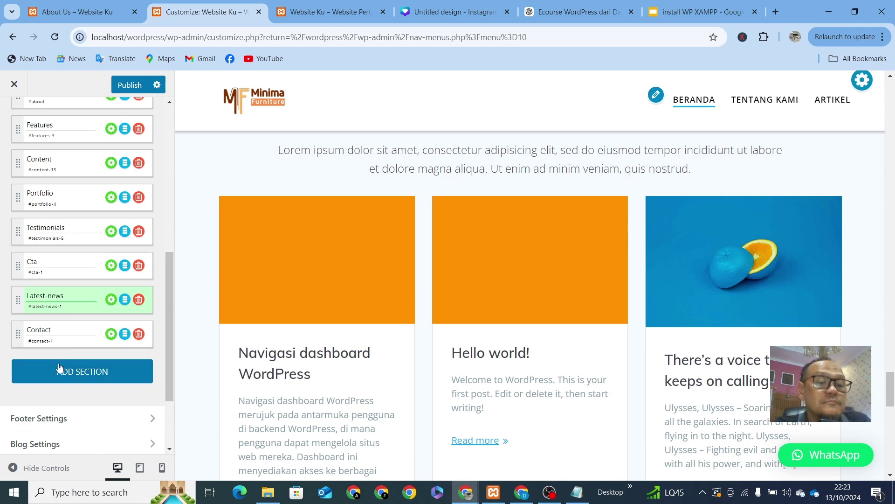
scroll(267, 300, "up", 15)
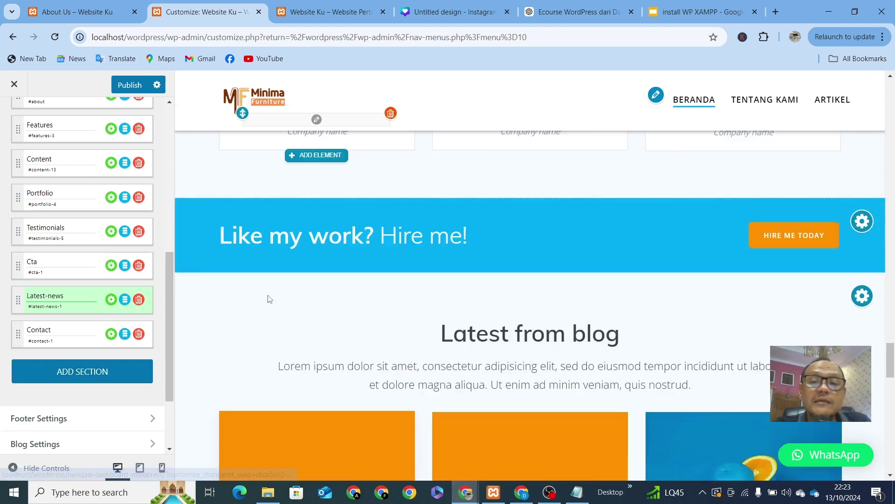
scroll(269, 299, "up", 15)
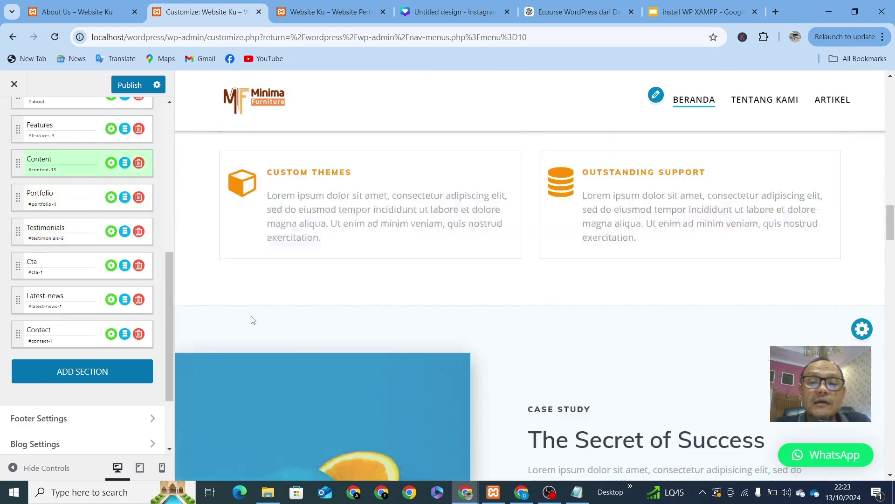
scroll(247, 314, "up", 12)
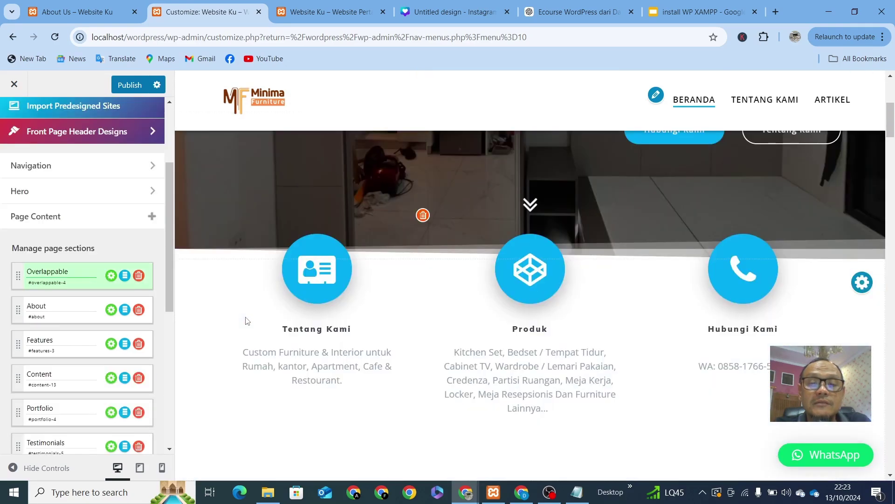
scroll(244, 321, "down", 6)
scroll(243, 321, "down", 8)
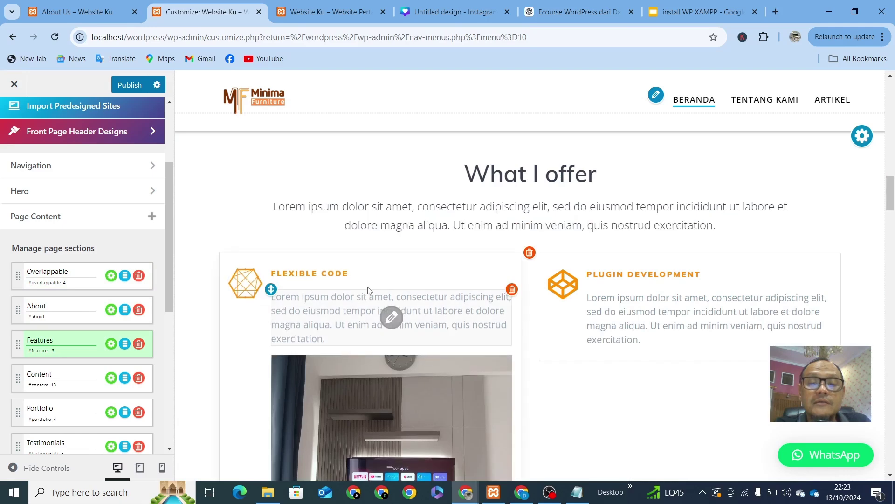
Step: Remove the photo and the new button from the Flexible Code card
left_click(512, 180)
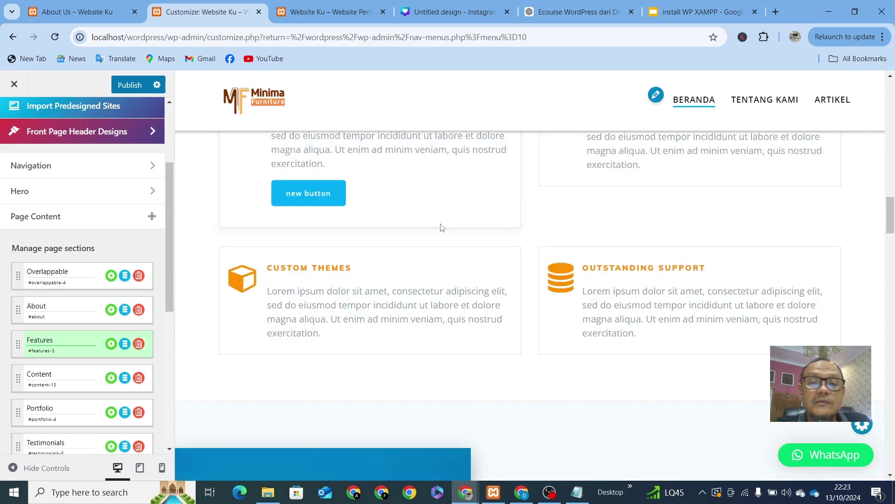
left_click(346, 180)
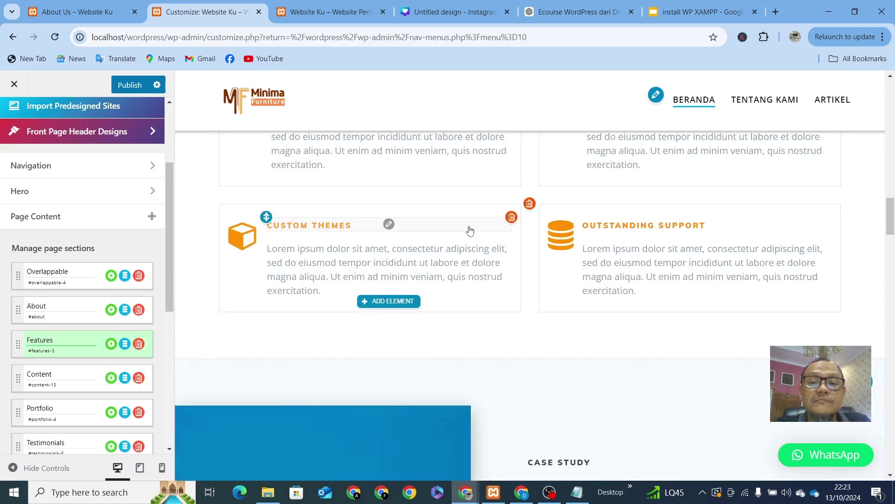
scroll(513, 252, "up", 5)
scroll(562, 275, "down", 8)
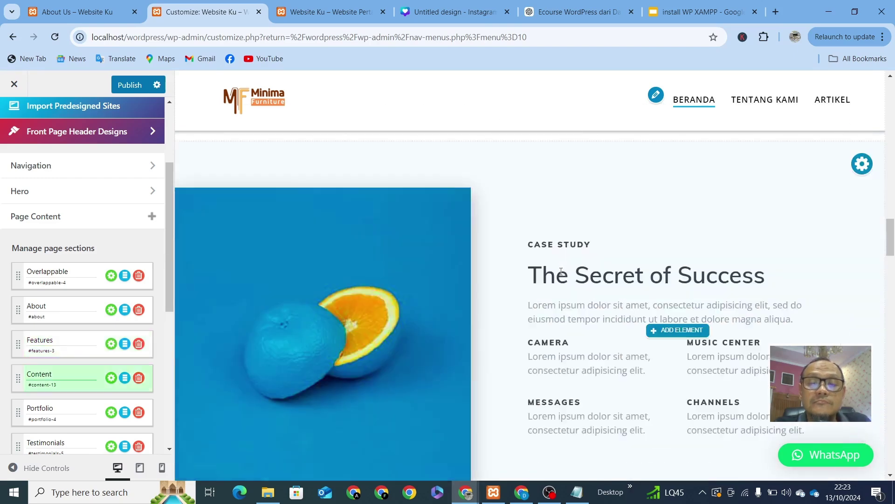
scroll(562, 282, "down", 5)
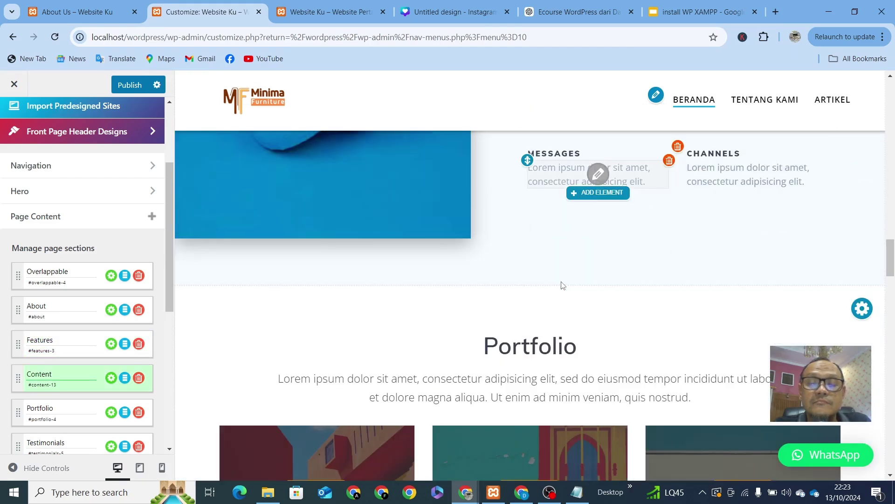
scroll(561, 281, "up", 5)
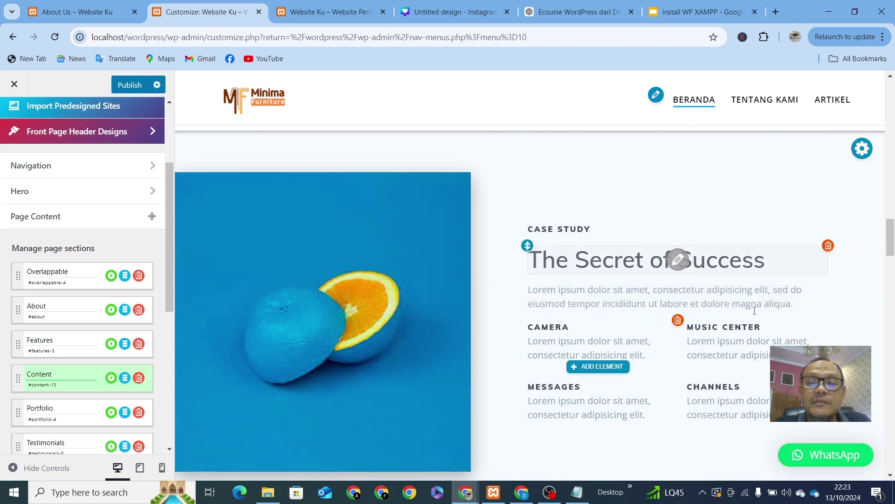
scroll(633, 321, "down", 6)
scroll(632, 321, "up", 9)
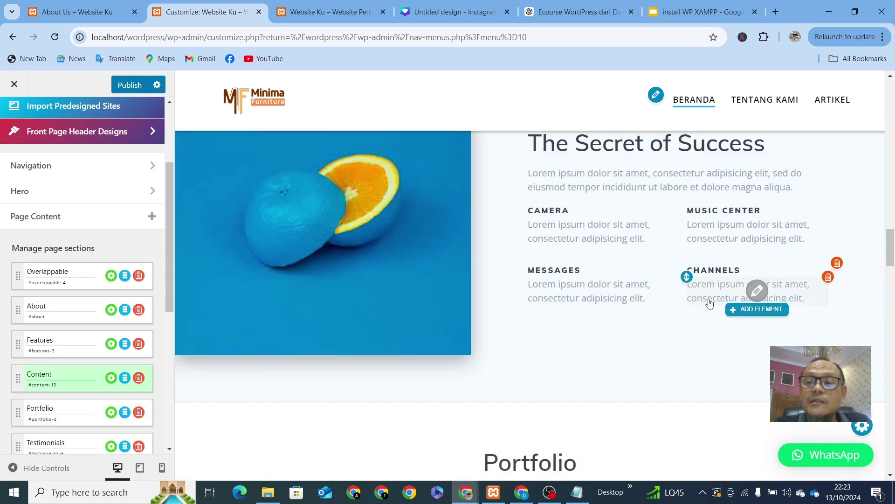
scroll(791, 305, "down", 5)
scroll(746, 266, "up", 2)
scroll(676, 257, "up", 1)
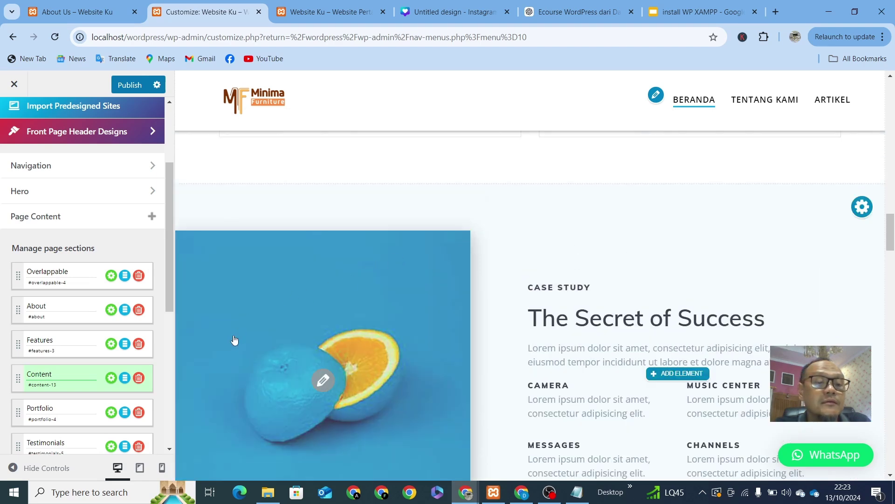
Step: Delete the Content section from the front page and scroll the preview to check
left_click(33, 376)
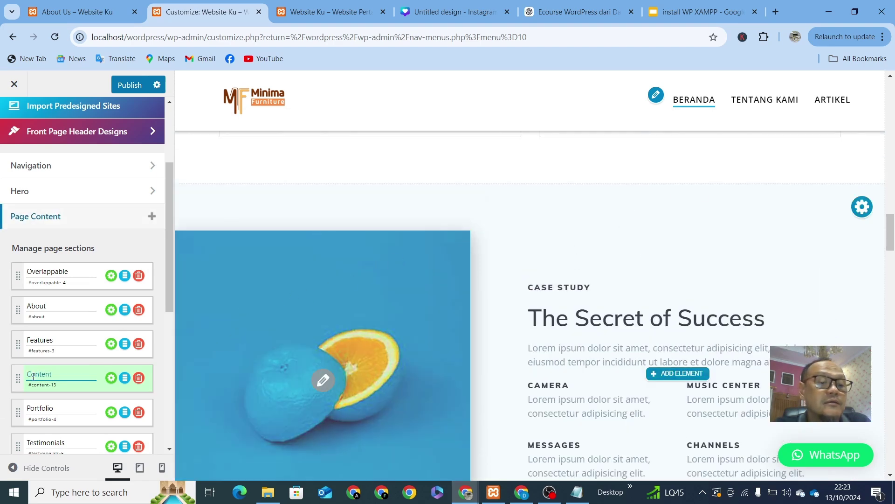
left_click(138, 378)
scroll(699, 266, "up", 8)
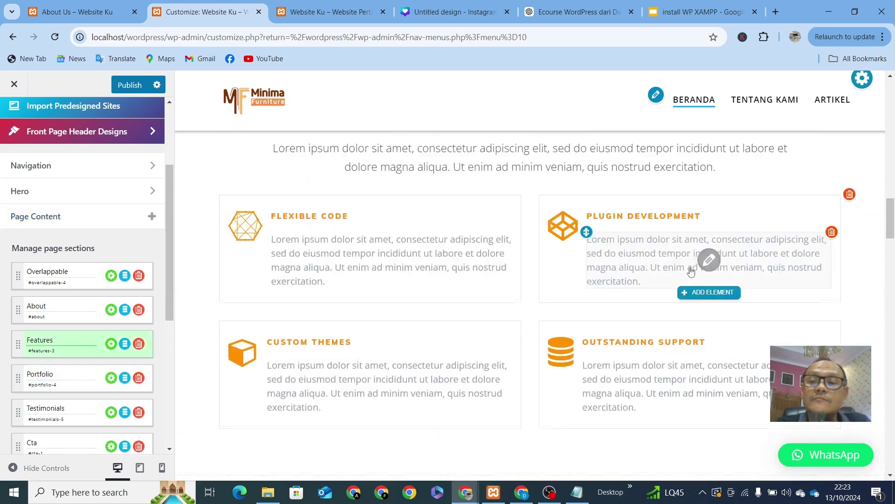
scroll(691, 272, "up", 10)
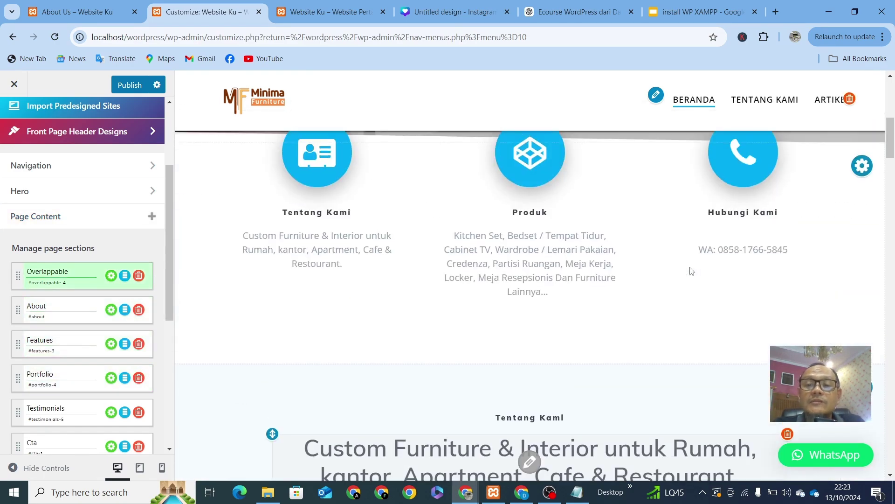
scroll(682, 256, "down", 10)
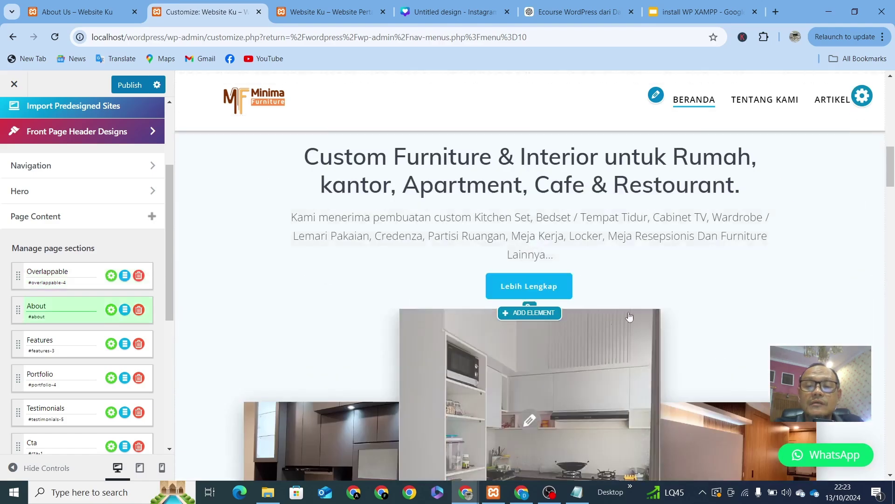
scroll(503, 325, "down", 10)
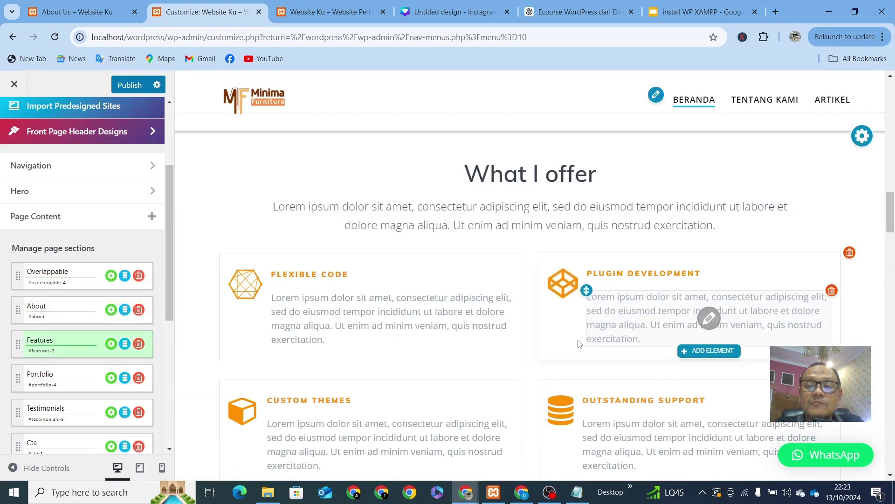
scroll(587, 320, "down", 9)
scroll(588, 320, "up", 5)
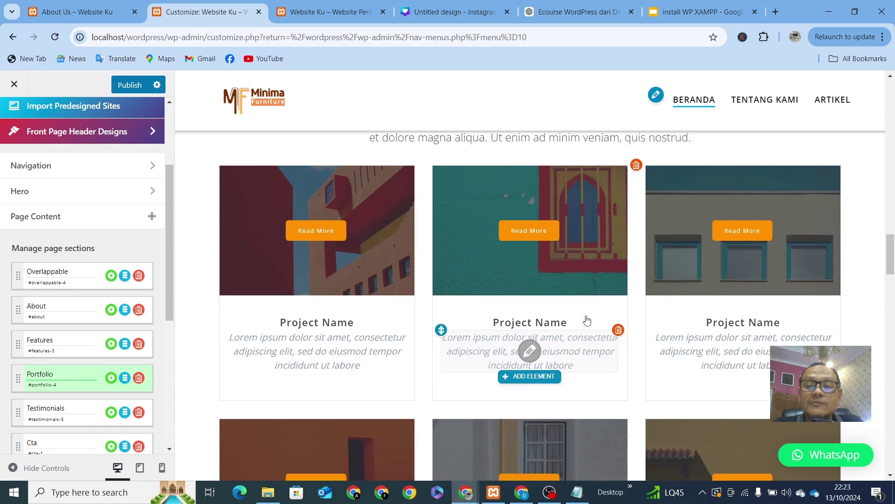
left_click(861, 268)
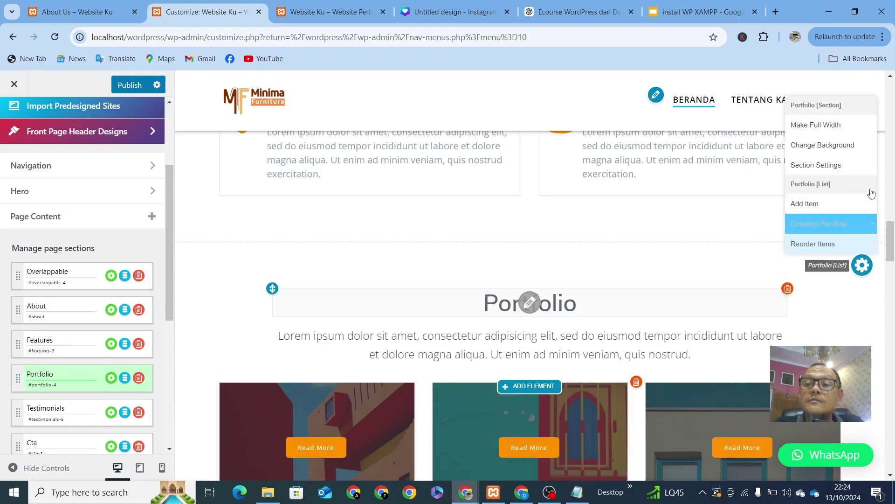
left_click(849, 146)
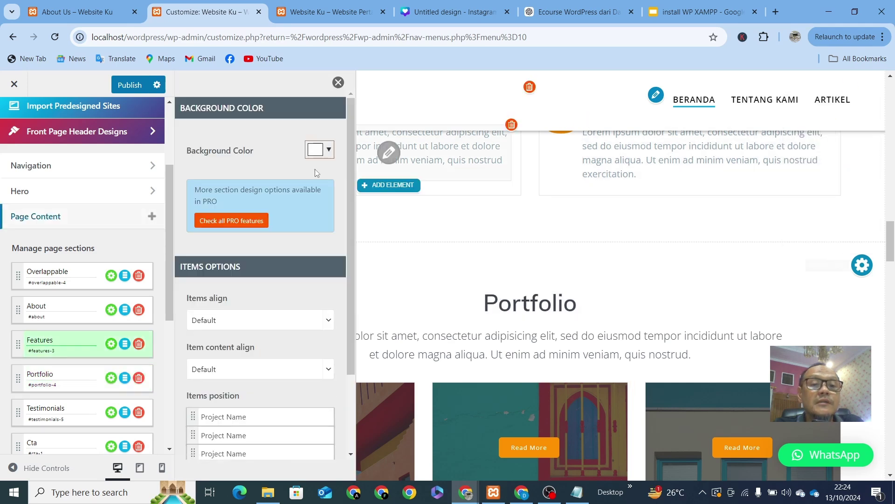
left_click(330, 150)
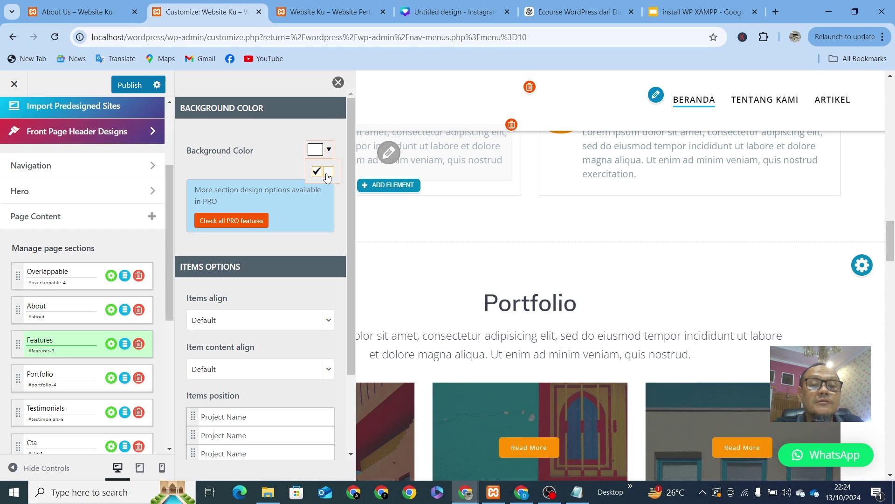
left_click(327, 172)
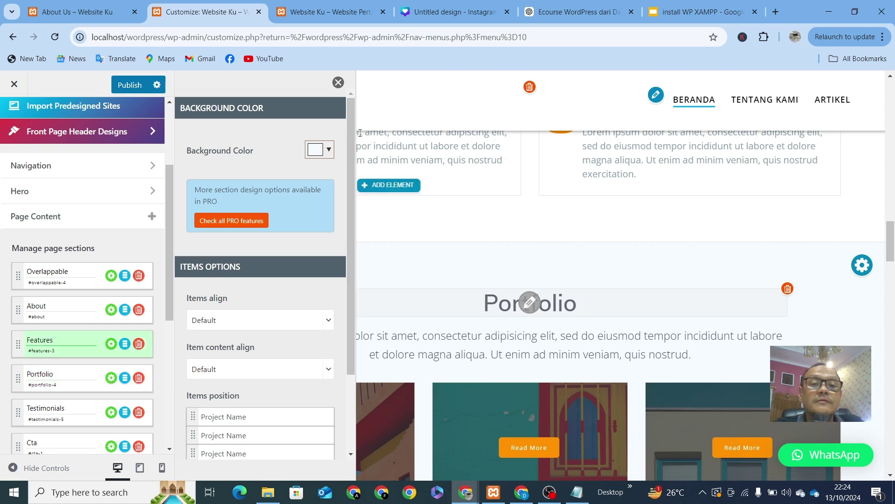
left_click(338, 83)
Step: Review the Testimonials and Latest from blog sections, then go to the About Us page tab
scroll(681, 241, "up", 10)
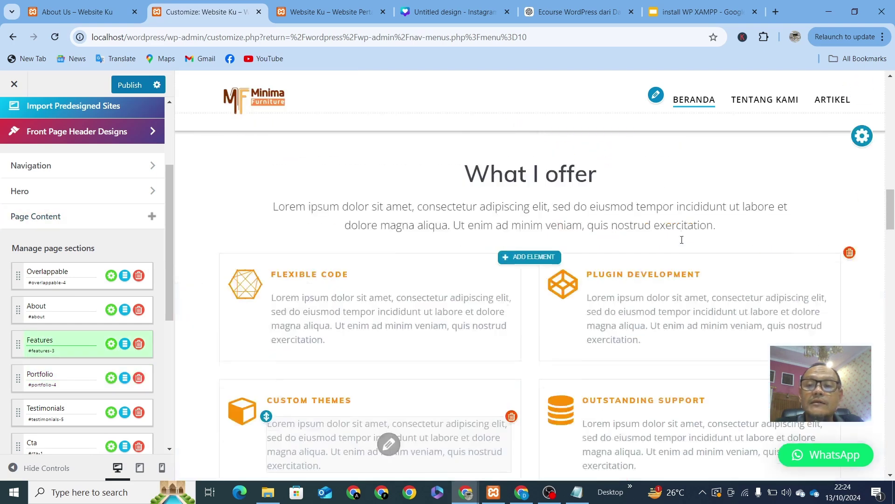
scroll(685, 240, "up", 3)
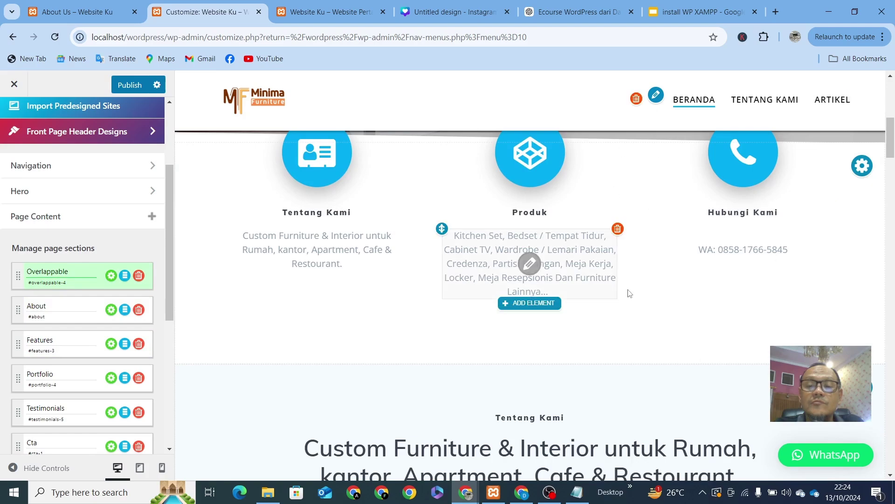
scroll(625, 294, "down", 10)
scroll(619, 336, "down", 8)
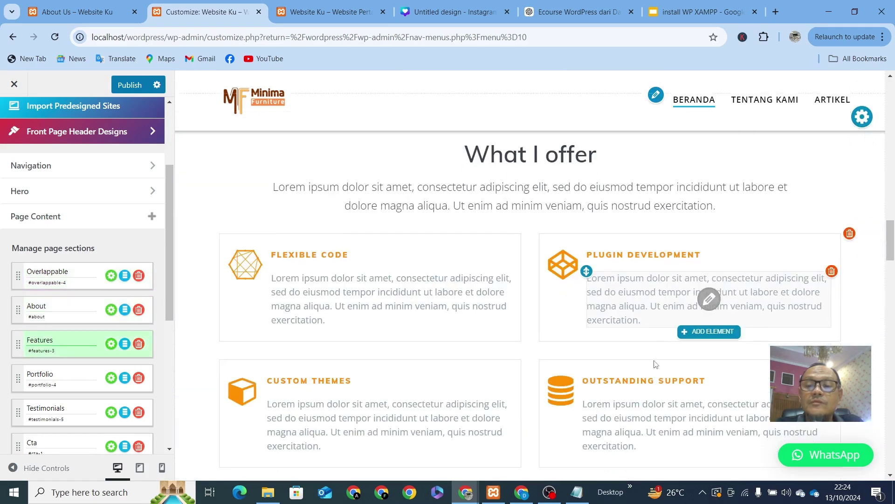
scroll(635, 365, "up", 3)
scroll(635, 366, "down", 5)
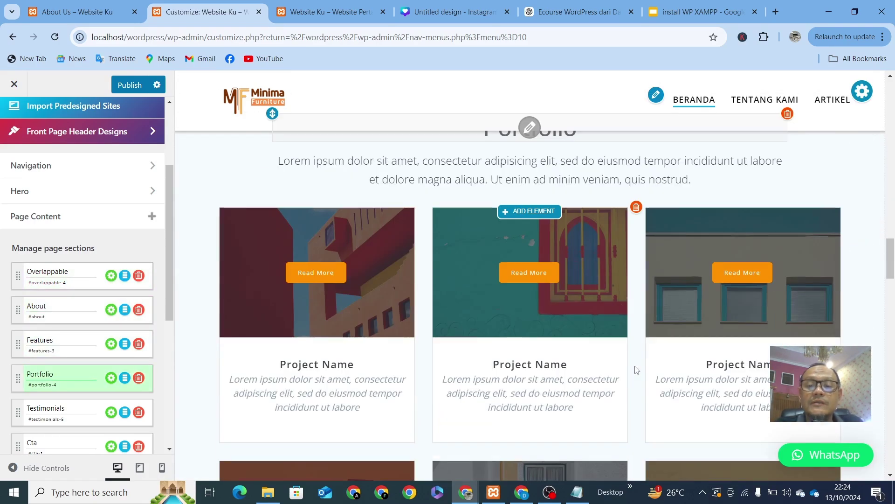
scroll(637, 368, "down", 3)
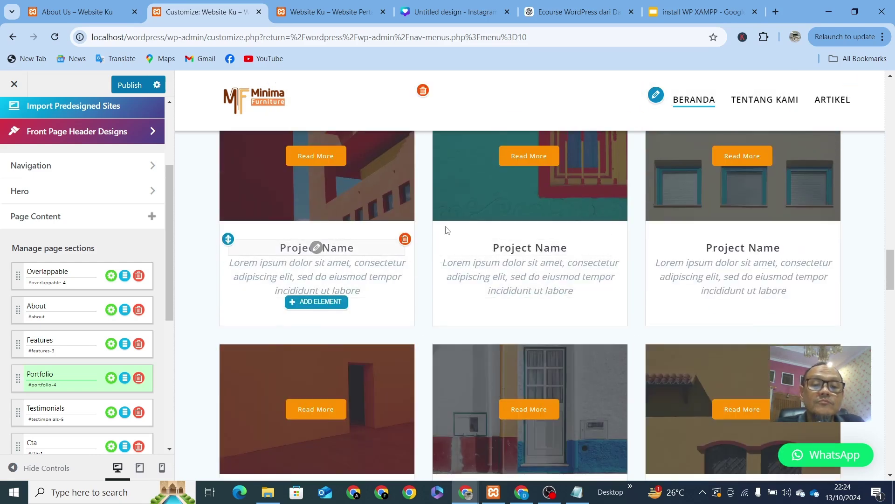
scroll(240, 392, "down", 5)
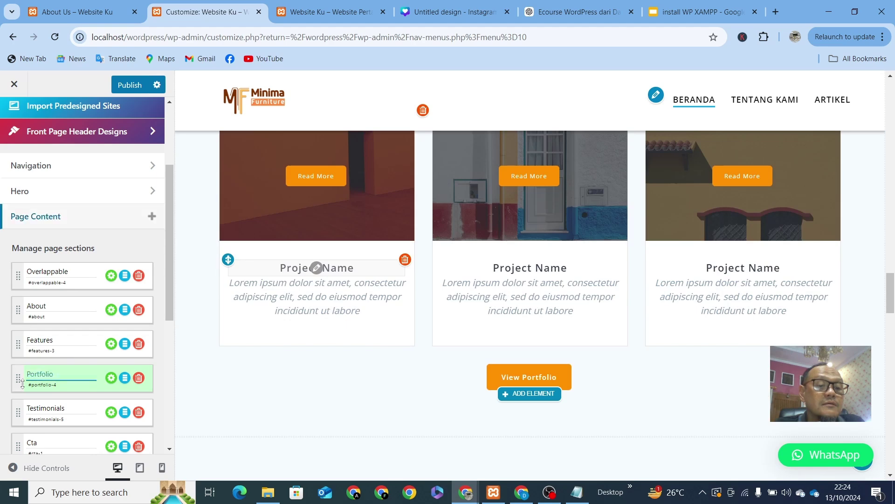
left_click(70, 410)
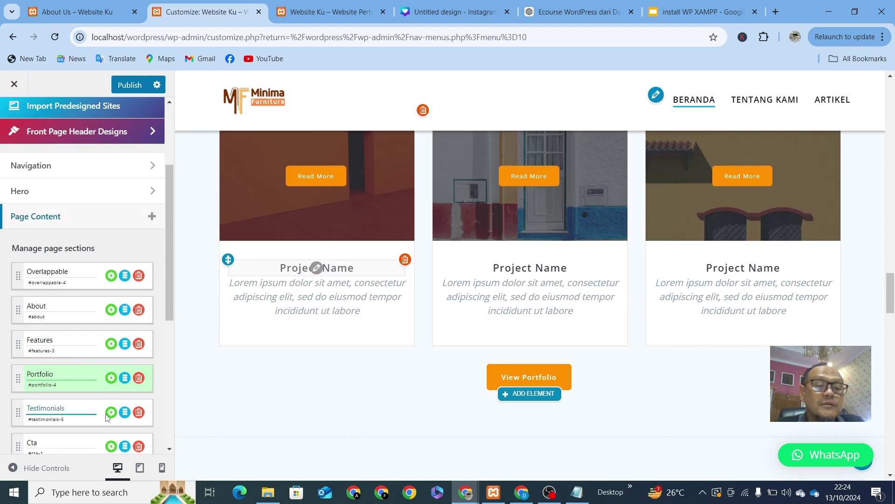
scroll(416, 364, "down", 5)
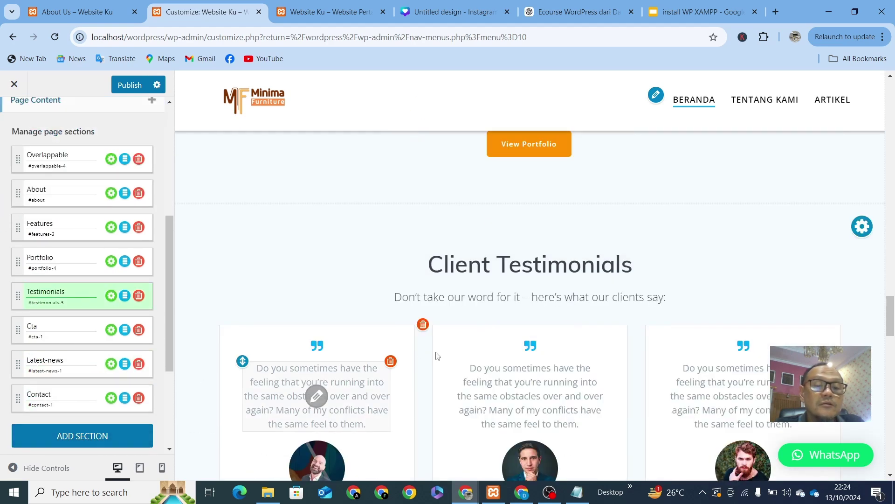
scroll(437, 356, "down", 9)
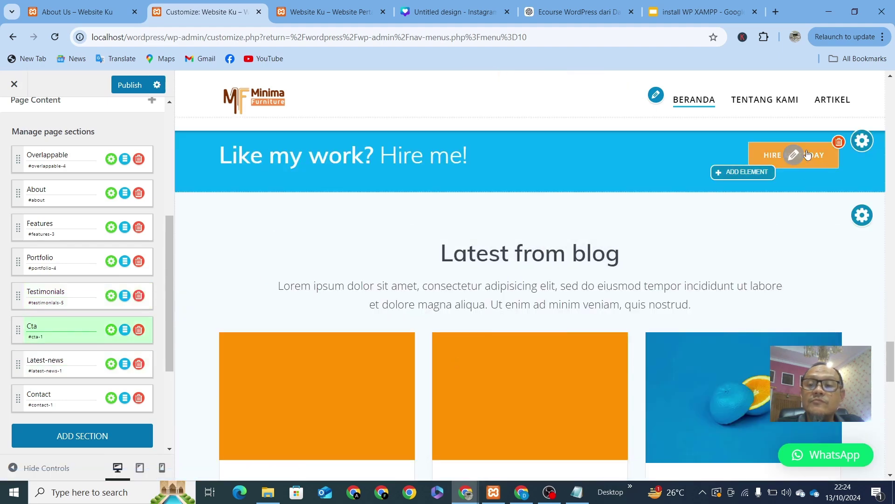
left_click(62, 357)
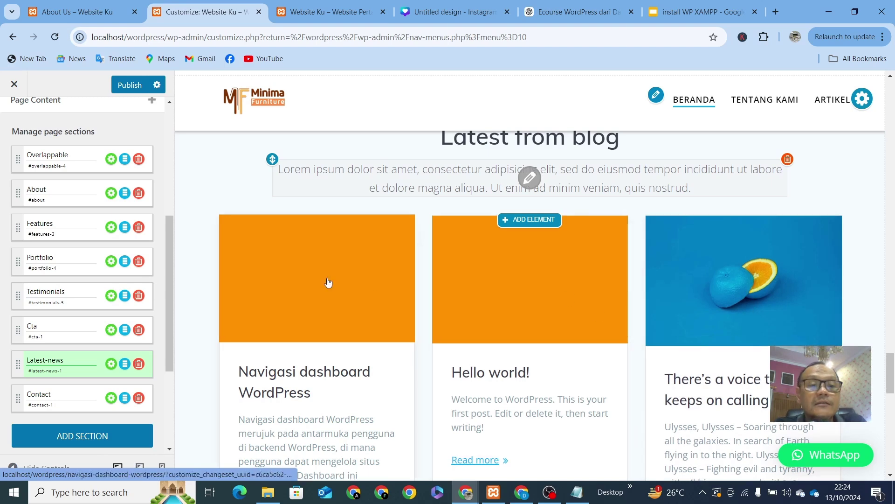
left_click(58, 12)
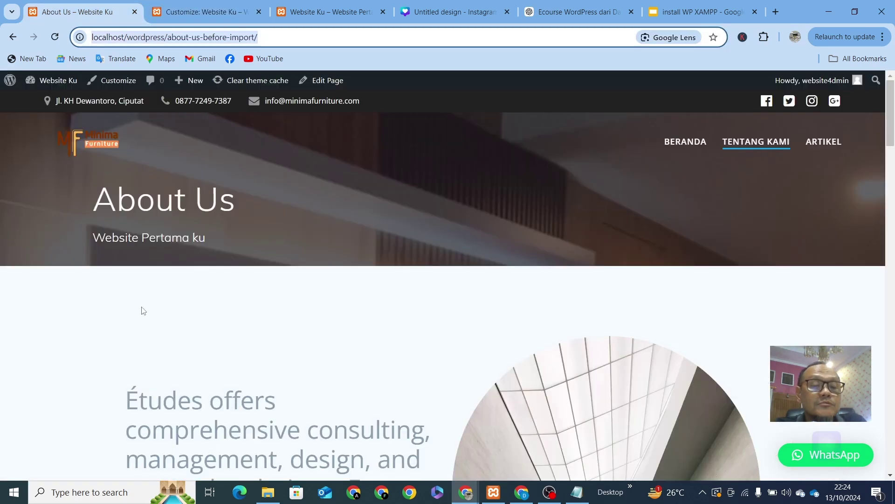
Step: Open the About WordPress page for version 6.6.2 from the admin bar logo menu
scroll(143, 311, "down", 5)
scroll(136, 233, "up", 5)
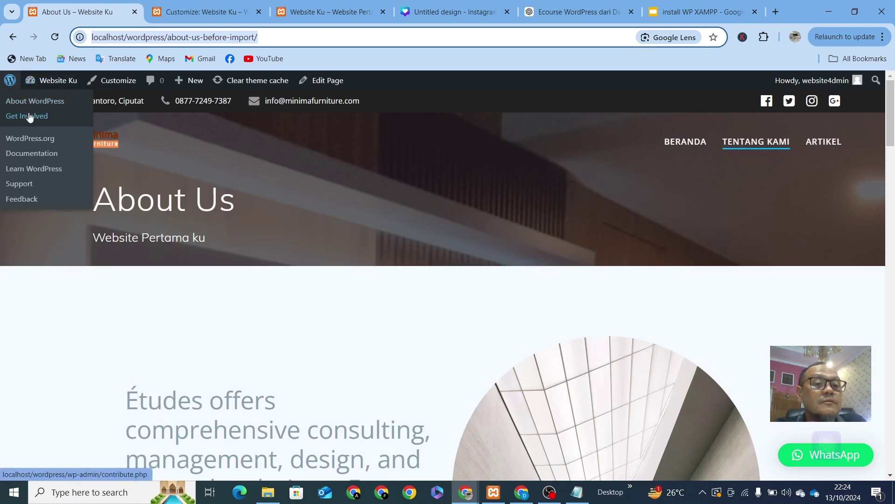
left_click(10, 81)
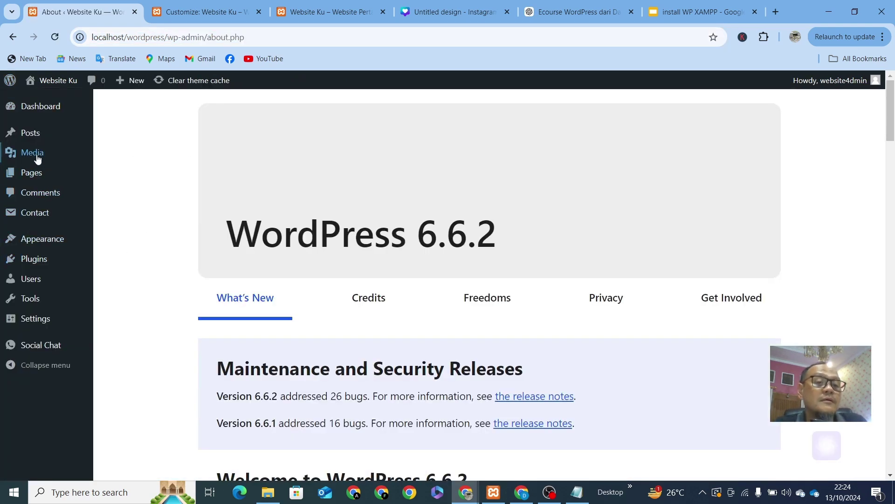
Step: Review the four posts in All Posts, then return to the Customizer's Latest from blog preview
left_click(29, 134)
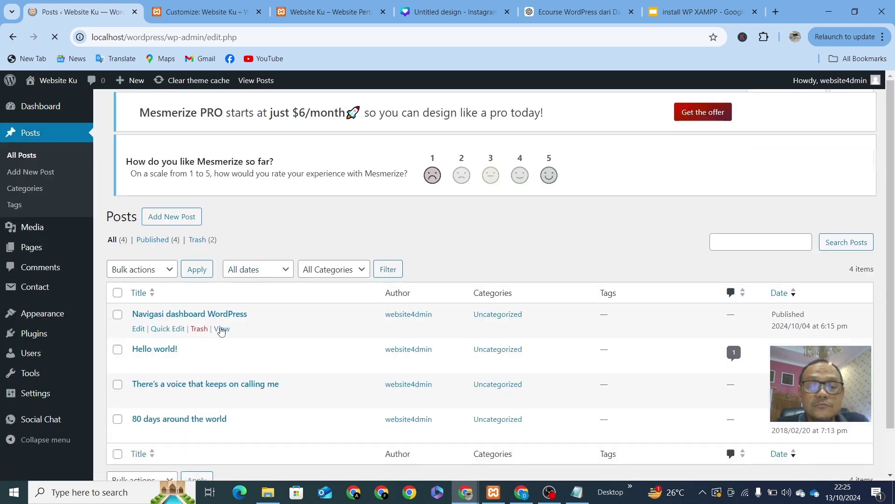
scroll(215, 378, "down", 2)
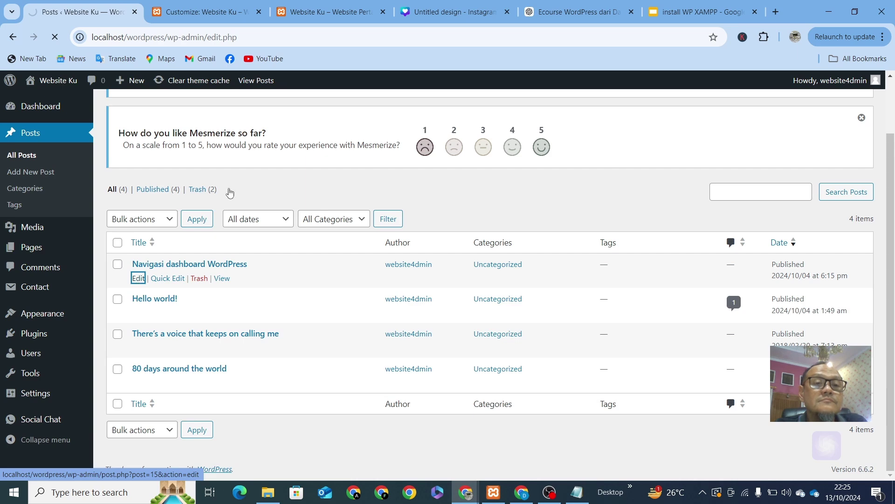
left_click(204, 12)
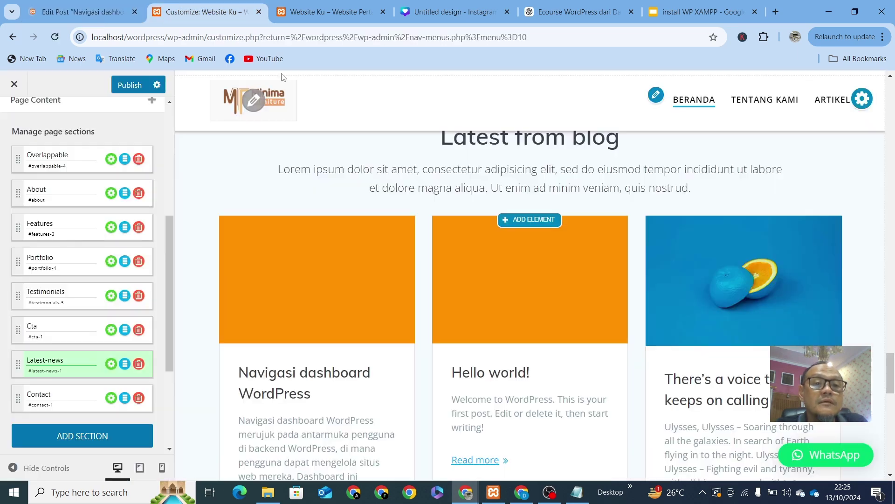
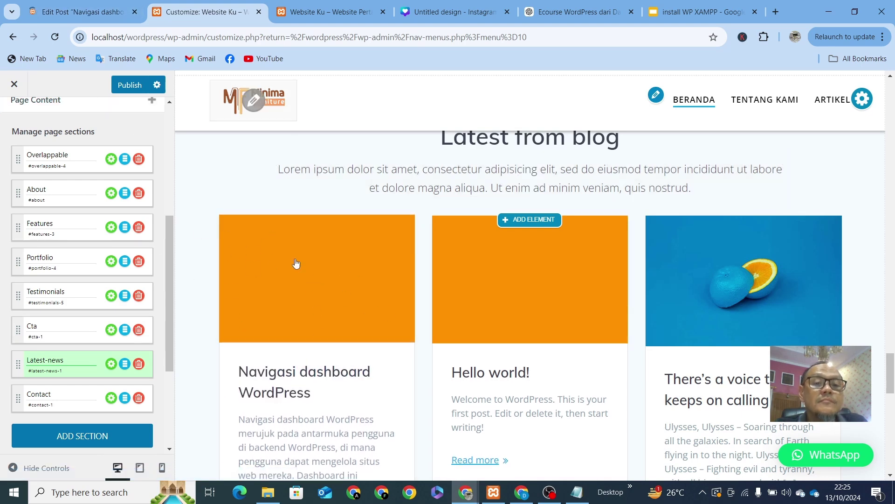
Step: Switch to the browser tab with the block editor for the 'Navigasi dashboard WordPress' post
left_click(93, 19)
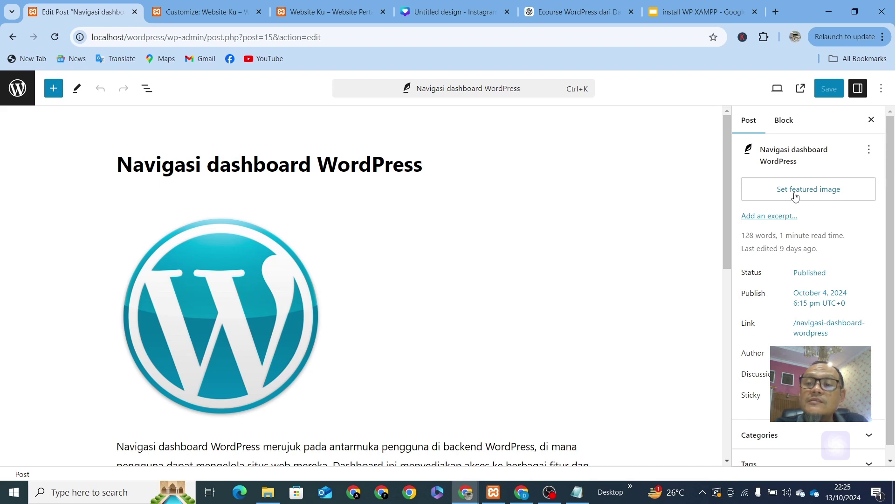
Step: Set the blue WordPress logo from the Media Library as the featured image, then save the post
left_click(810, 197)
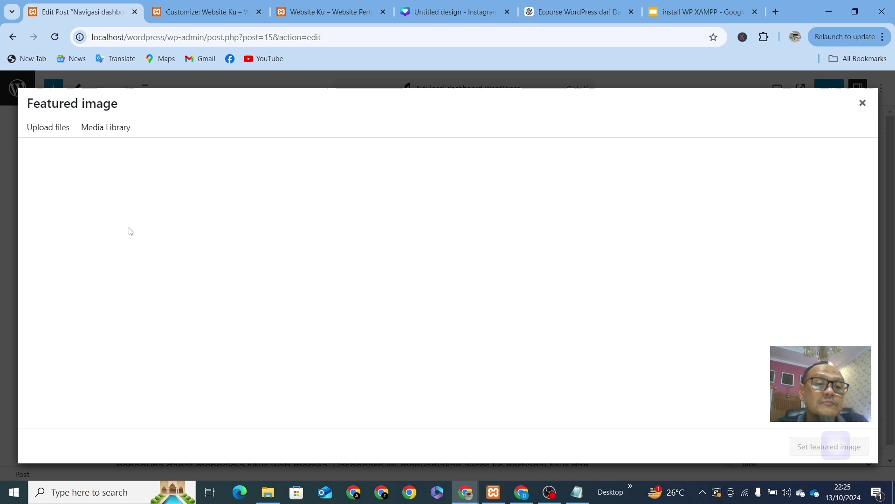
left_click(109, 132)
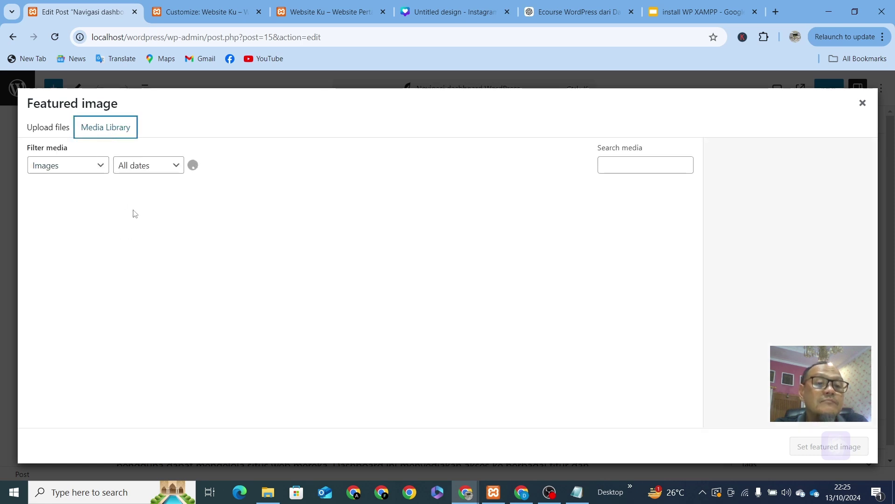
scroll(390, 305, "down", 5)
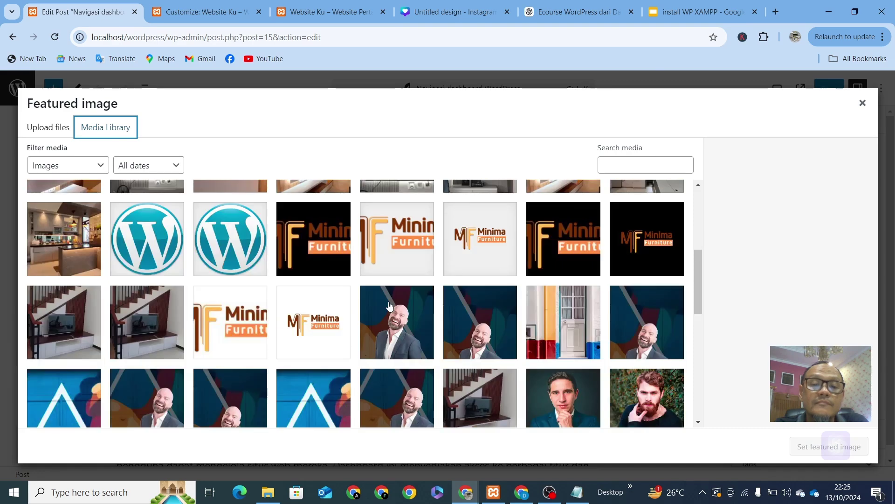
left_click(145, 247)
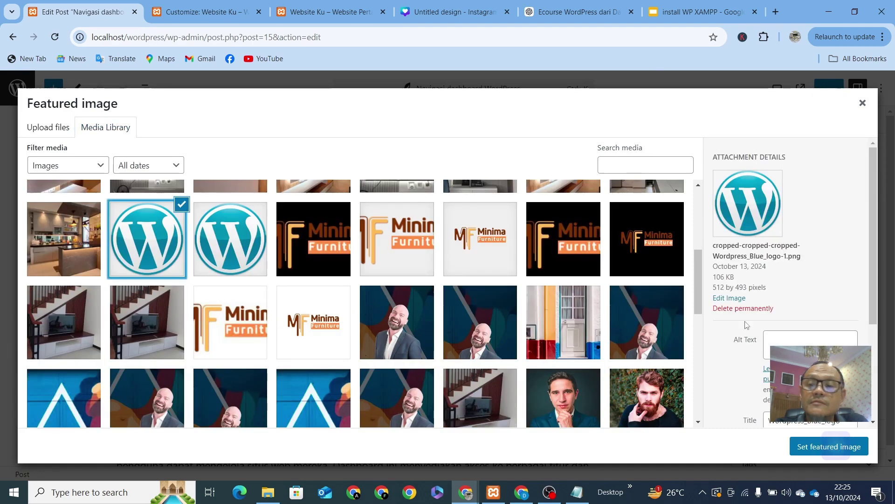
left_click(798, 446)
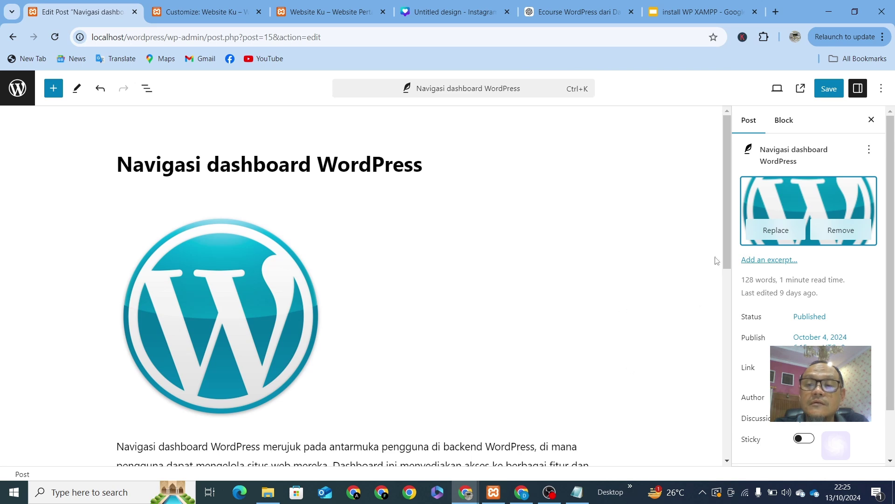
left_click(832, 91)
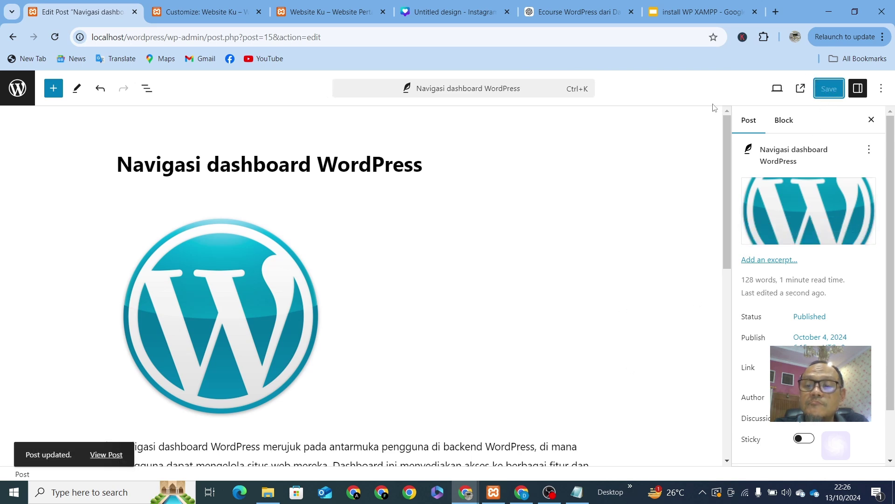
Step: Reload the live homepage to check the post, then return to the Customizer
left_click(178, 16)
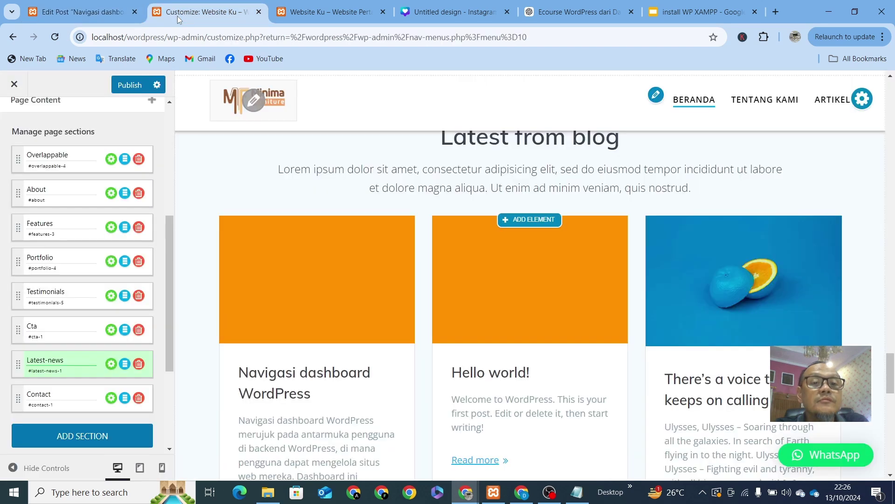
left_click(364, 42)
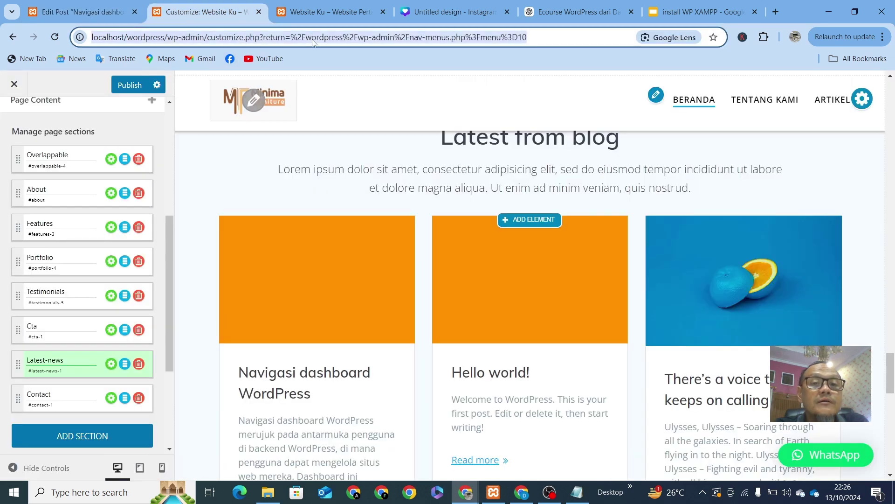
left_click(332, 14)
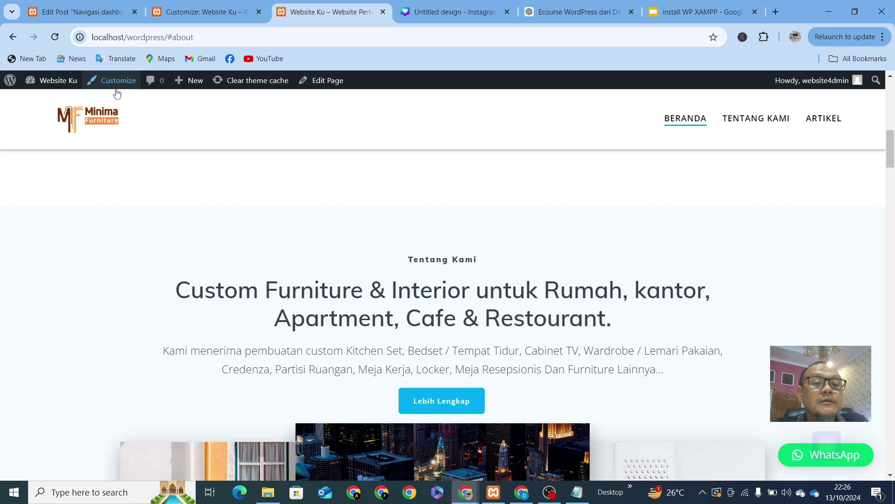
left_click(677, 126)
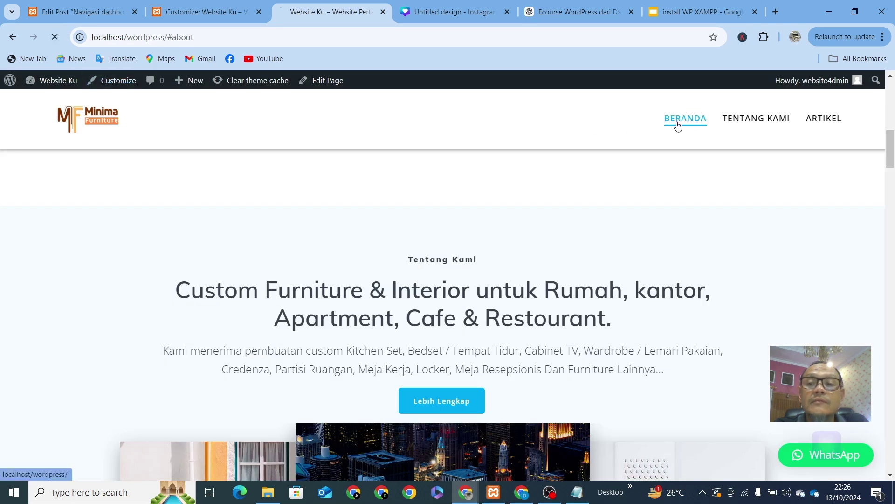
left_click(194, 14)
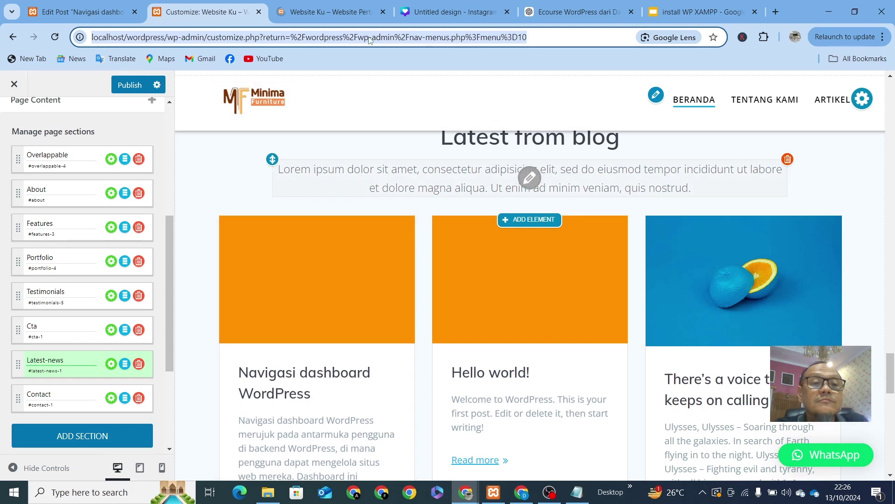
Step: Publish the Customizer changes and scroll the live homepage to the Latest from blog cards
scroll(268, 204, "up", 4)
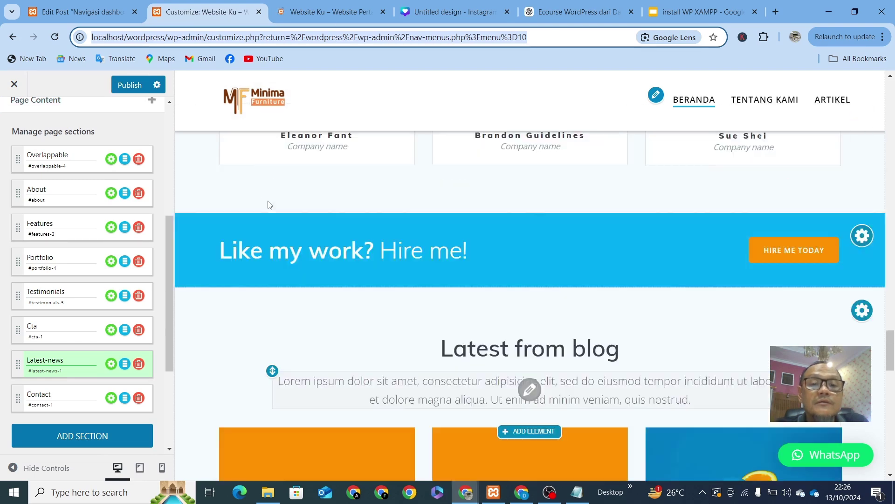
scroll(280, 196, "down", 1)
left_click(130, 85)
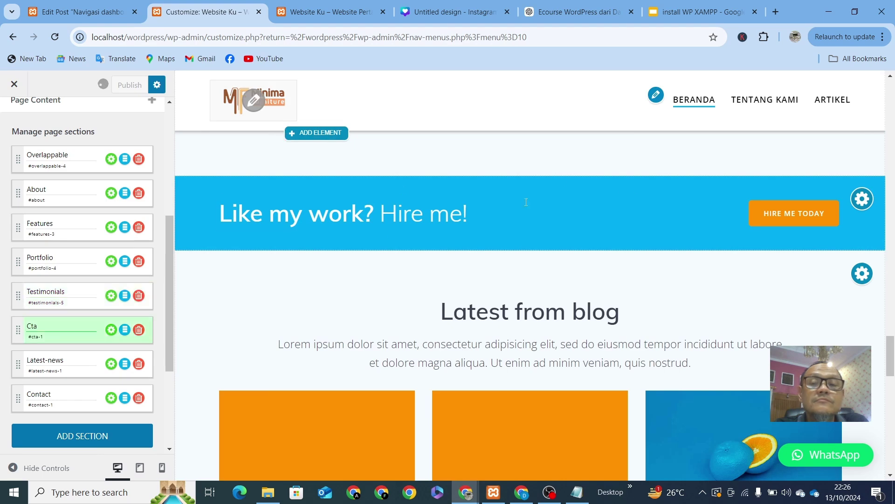
left_click(353, 22)
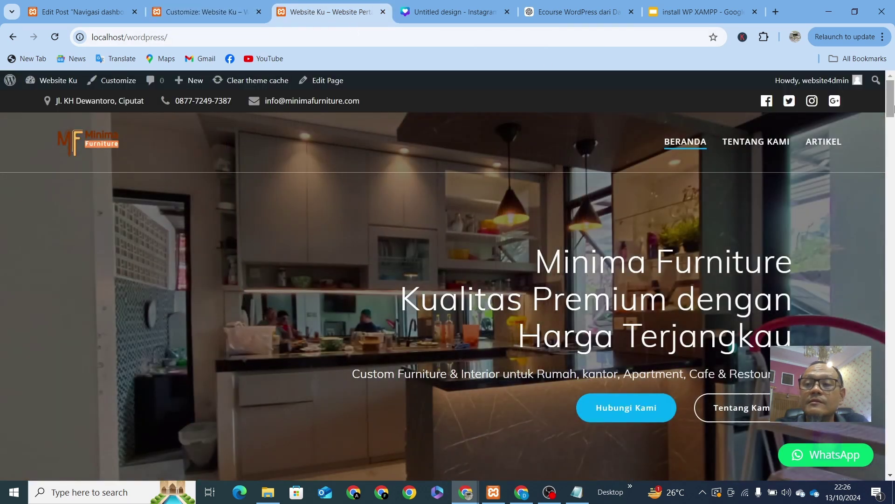
left_click_drag(891, 108, 892, 390)
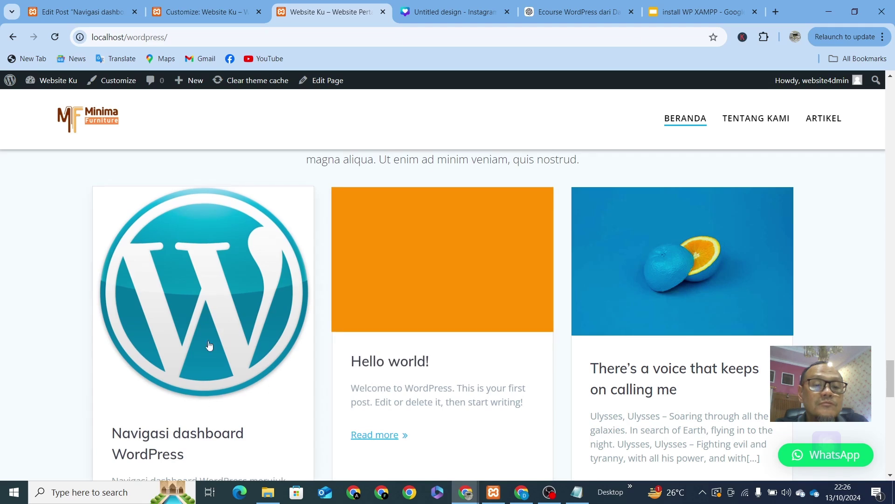
scroll(386, 258, "down", 2)
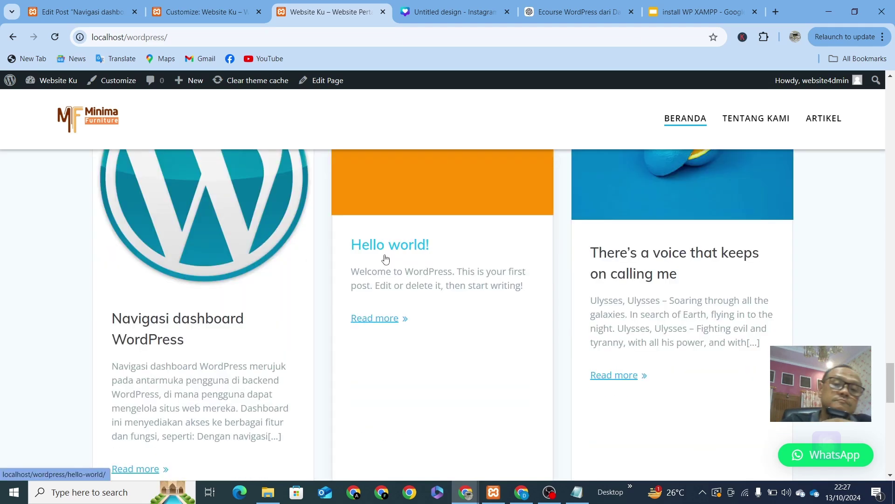
scroll(385, 258, "up", 2)
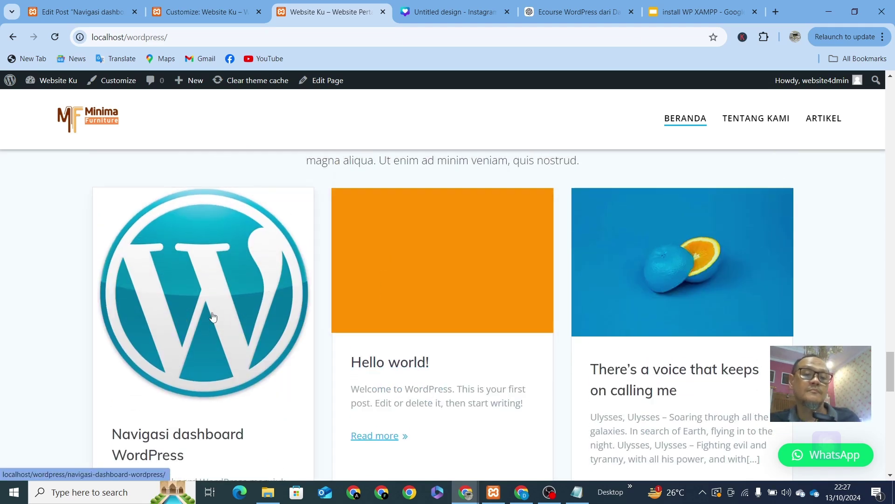
Step: Go from the editor to the Posts list and open 'Hello world!' in the block editor
left_click(111, 14)
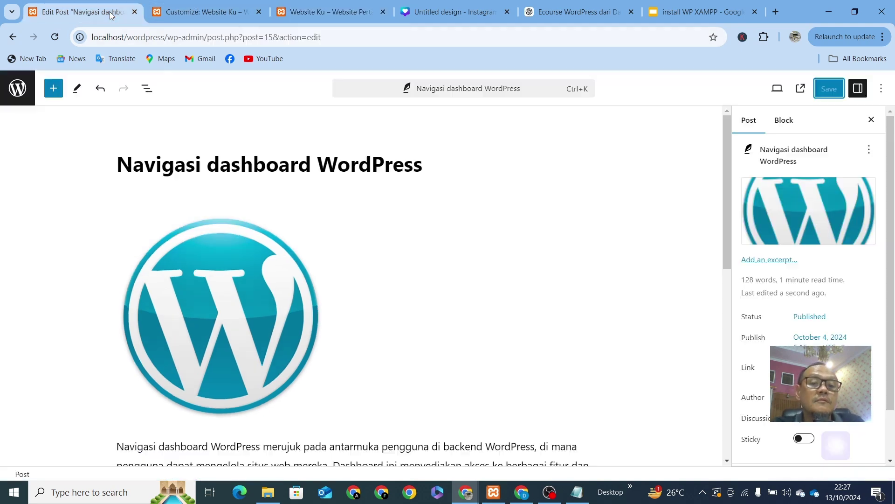
left_click(18, 89)
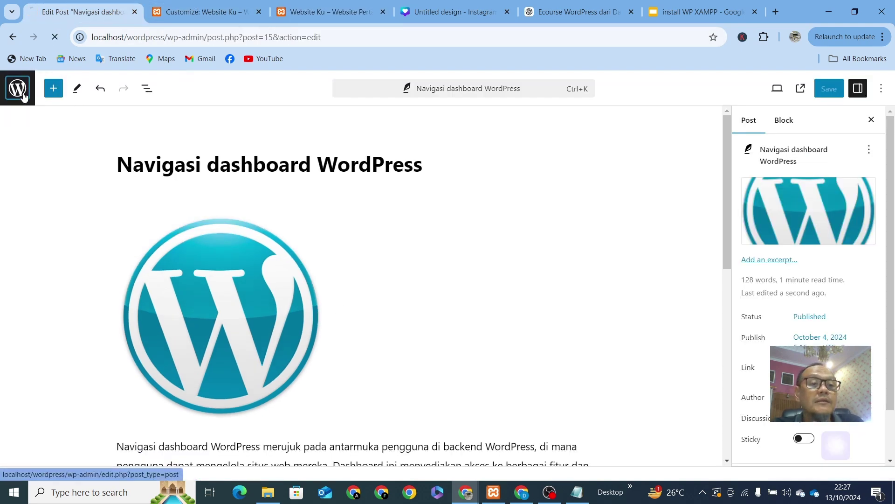
left_click(222, 15)
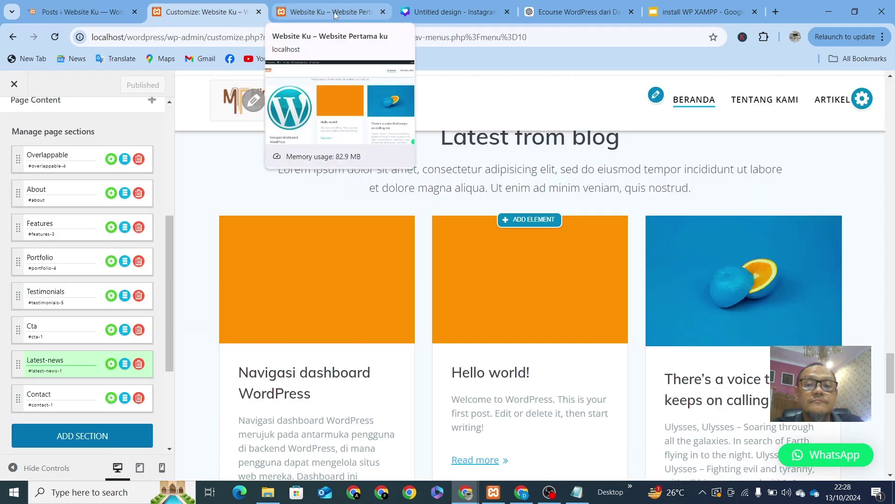
left_click(58, 14)
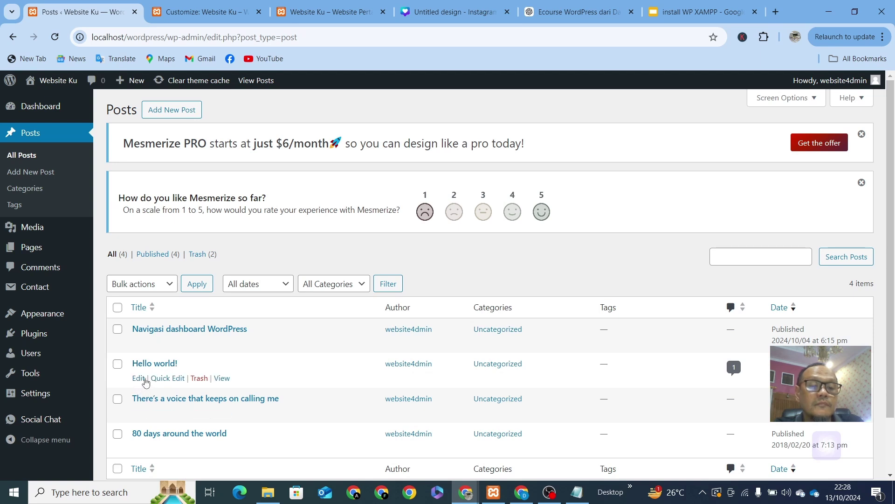
left_click(138, 378)
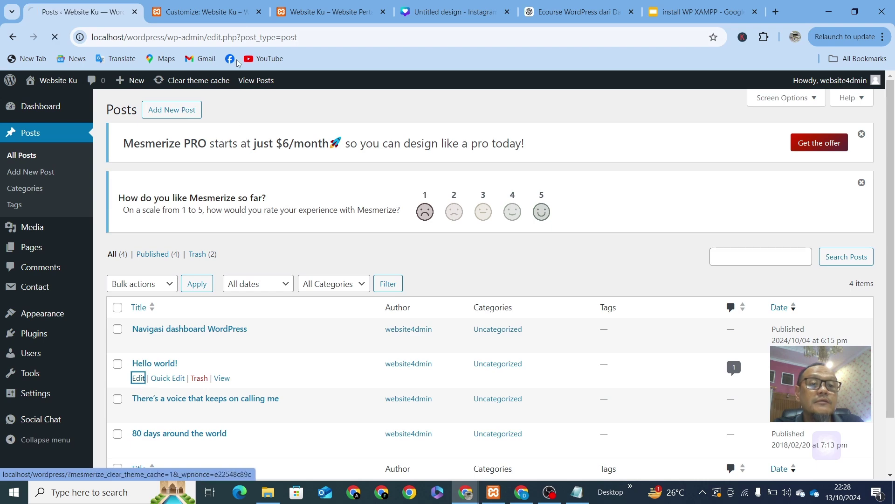
left_click(211, 12)
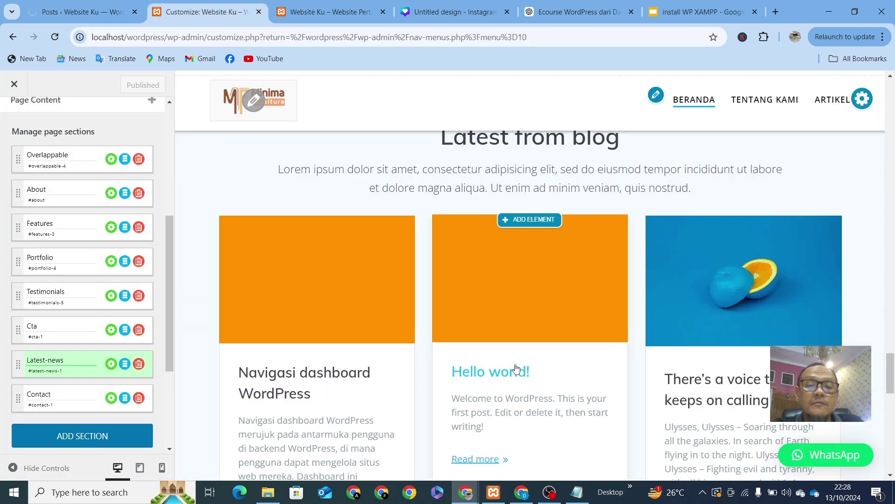
left_click(105, 15)
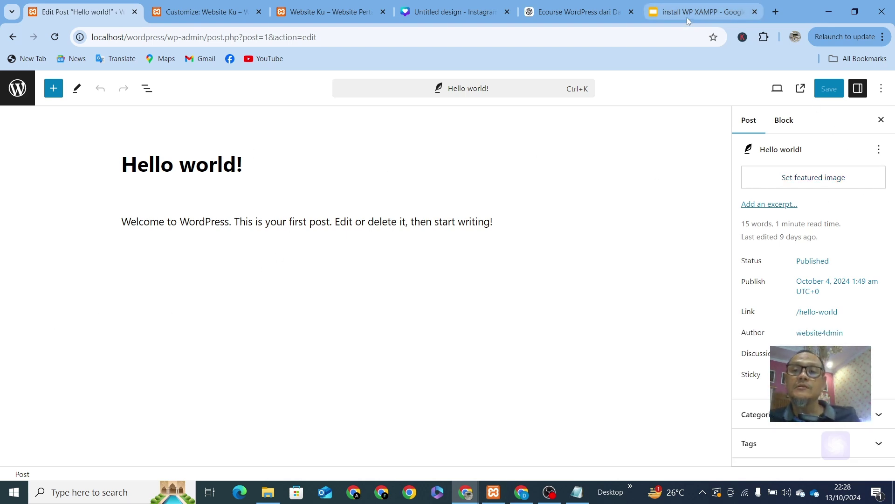
Step: Open unsplash.com in a new Chrome tab
left_click(776, 11)
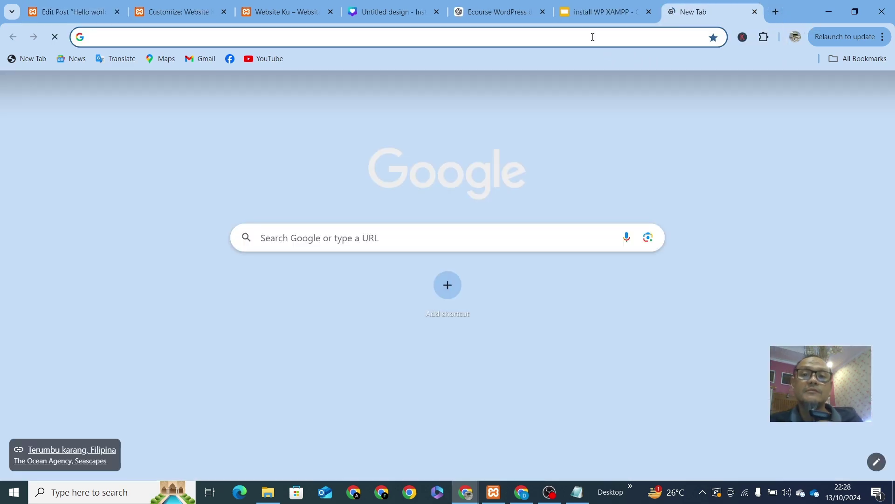
left_click(593, 37)
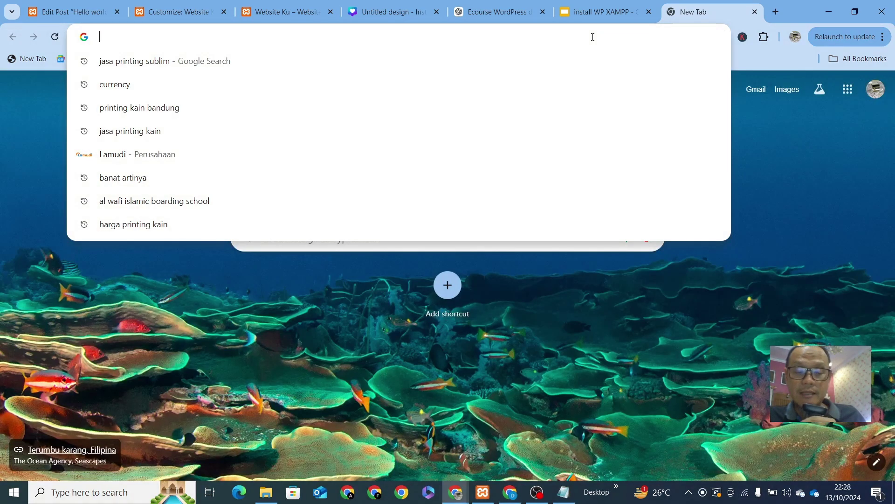
type("unsplash.com/wallpapers")
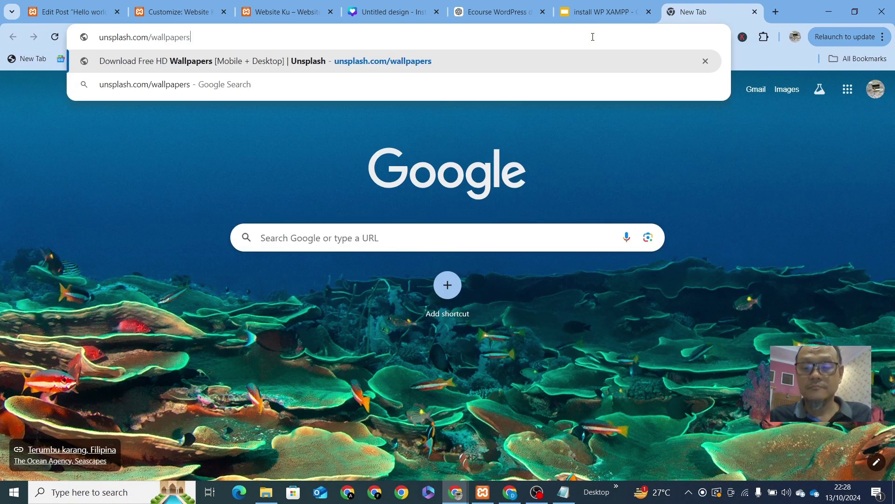
key("BackSpace")
key("BackSpace")
key("BackSpace")
key("BackSpace")
key("BackSpace")
key("BackSpace")
key("BackSpace")
key("BackSpace")
key("BackSpace")
key("BackSpace")
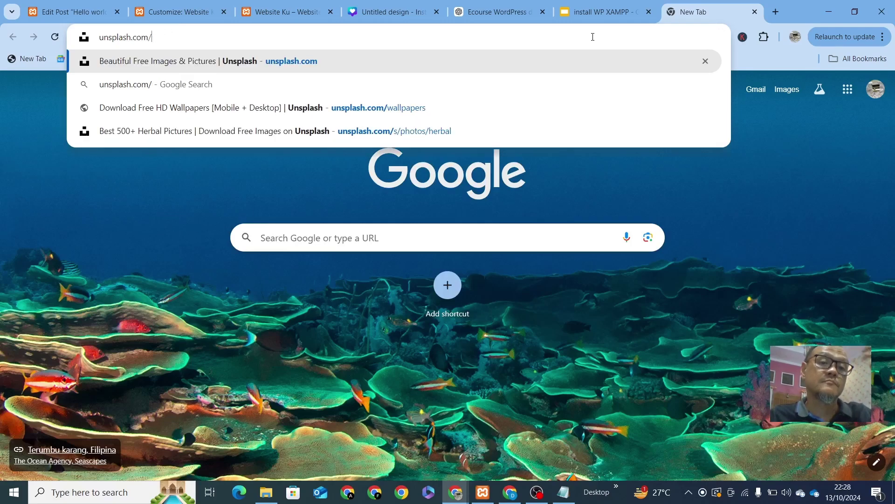
key("Return")
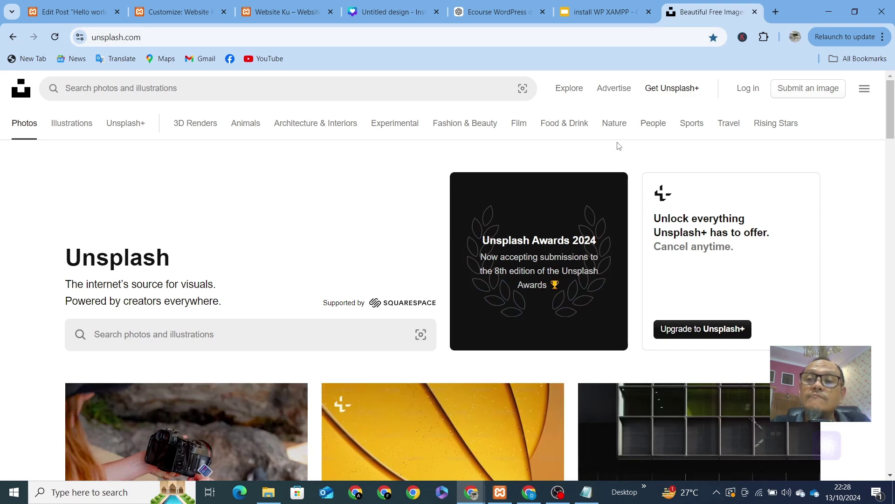
Step: Search Unsplash for 'world' photos and scroll through the results
scroll(310, 280, "down", 5)
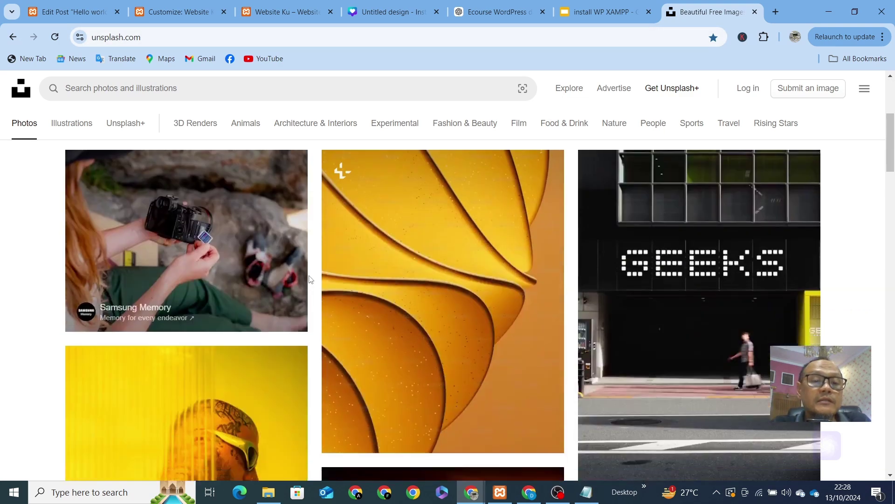
scroll(310, 280, "up", 5)
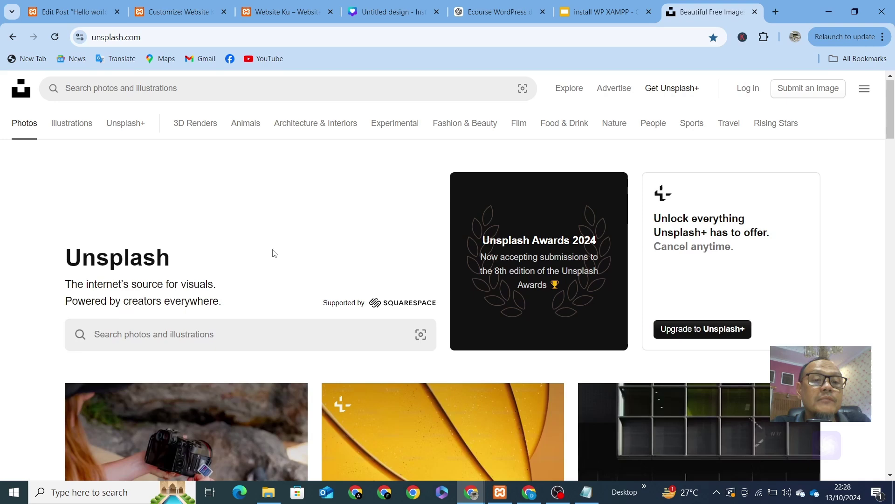
left_click(196, 92)
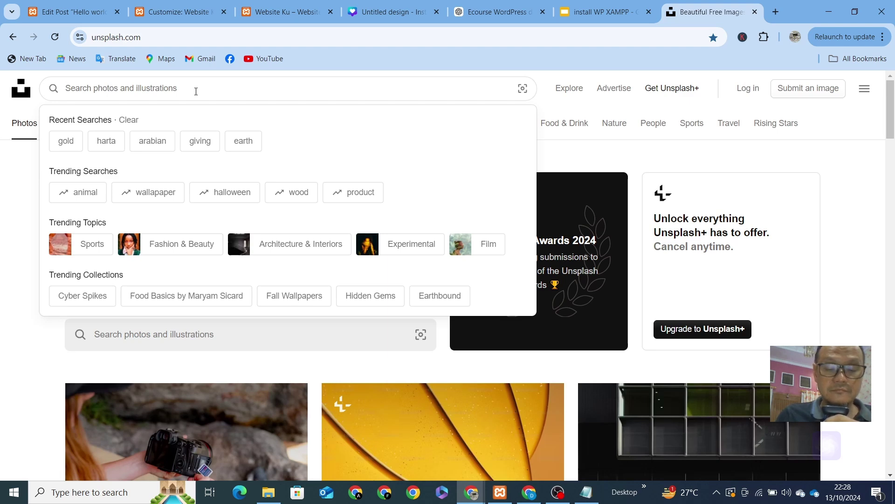
type("w")
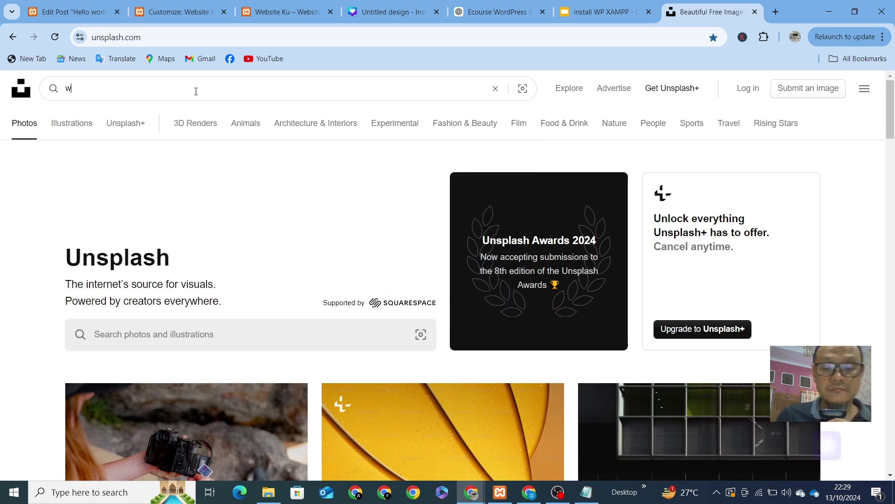
type("or")
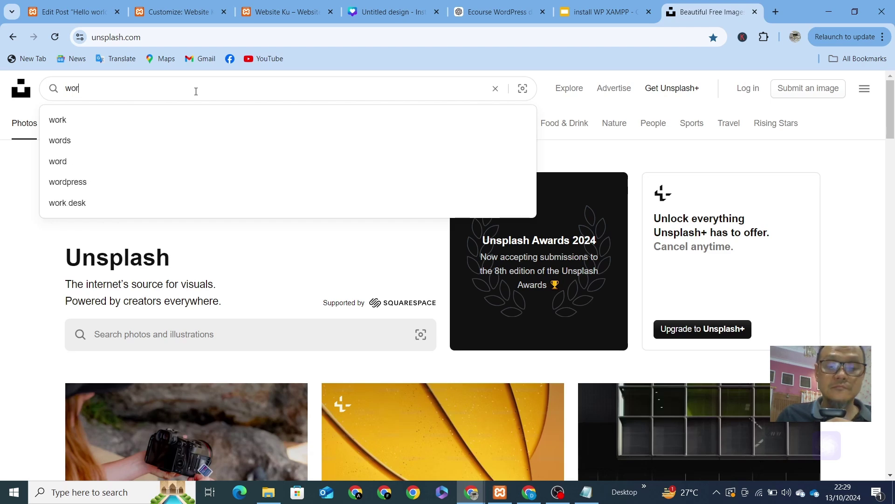
type("ld")
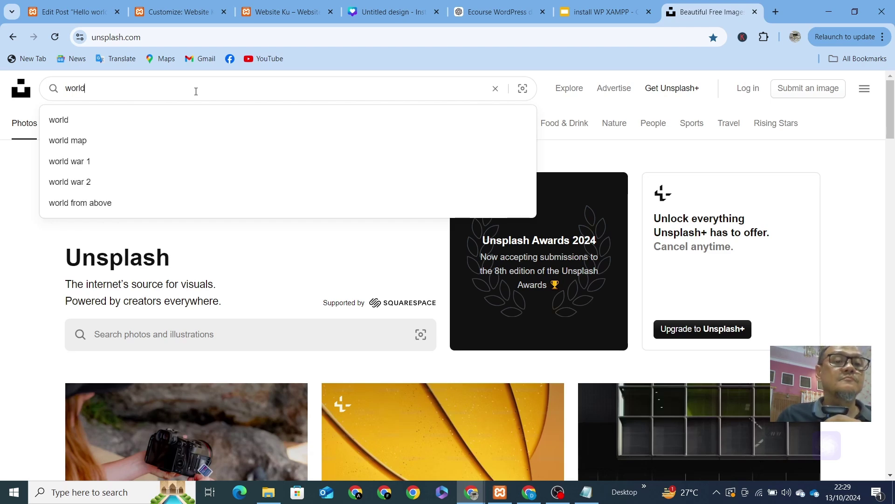
key("Return")
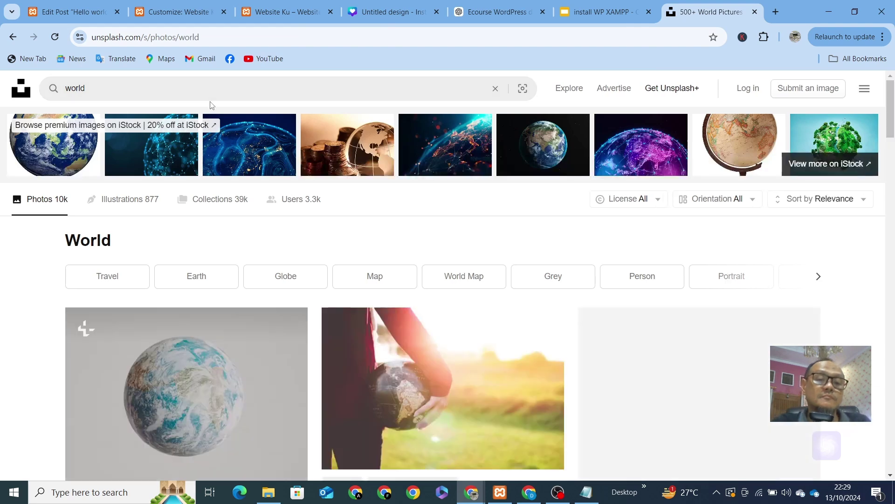
scroll(157, 360, "down", 3)
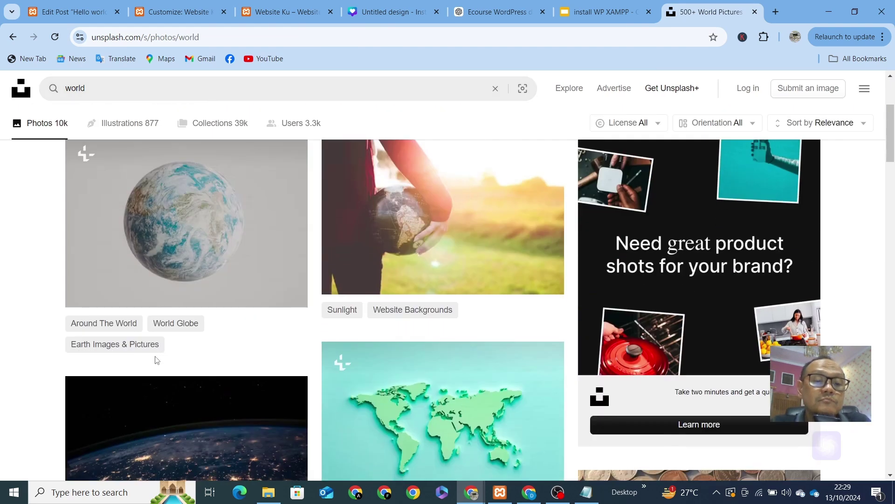
scroll(156, 357, "down", 2)
Step: Open the NASA photo of Earth at night and zoom in on it
left_click(190, 369)
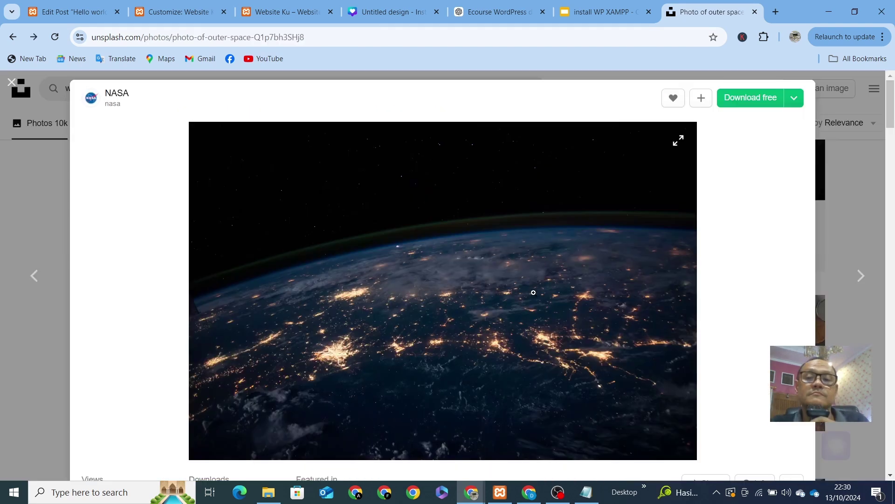
scroll(377, 246, "down", 2)
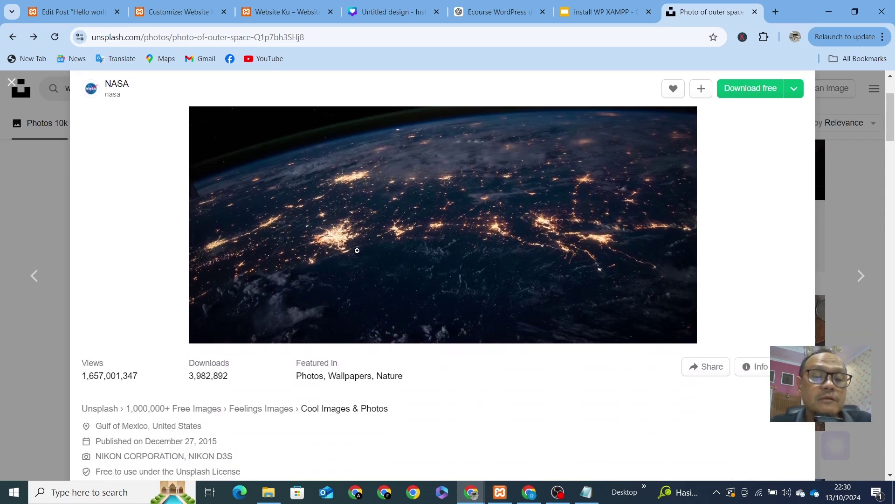
left_click(385, 314)
scroll(392, 315, "down", 1)
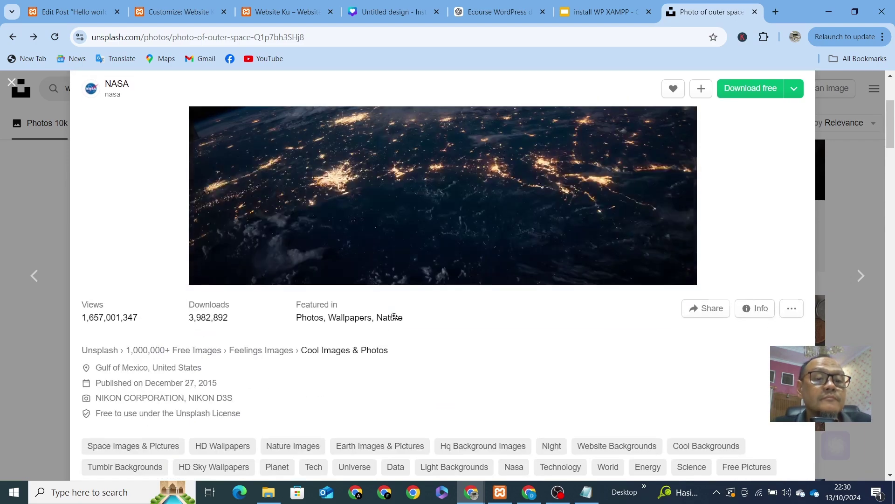
scroll(106, 385, "down", 1)
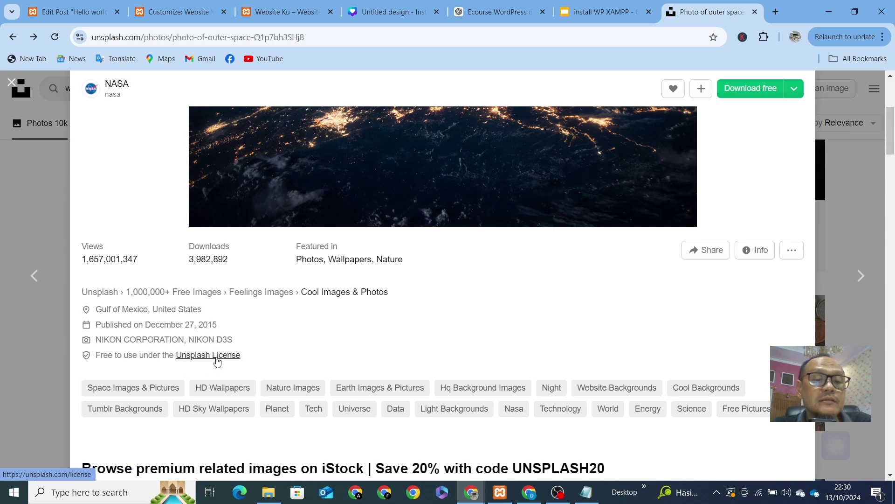
Step: Read the Unsplash License lines on free downloads and commercial use, then go back
left_click(217, 355)
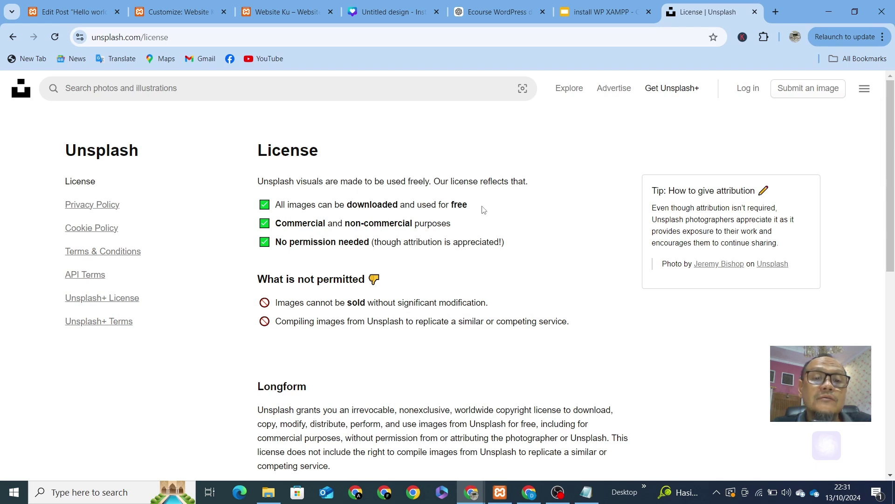
left_click_drag(483, 209, 278, 213)
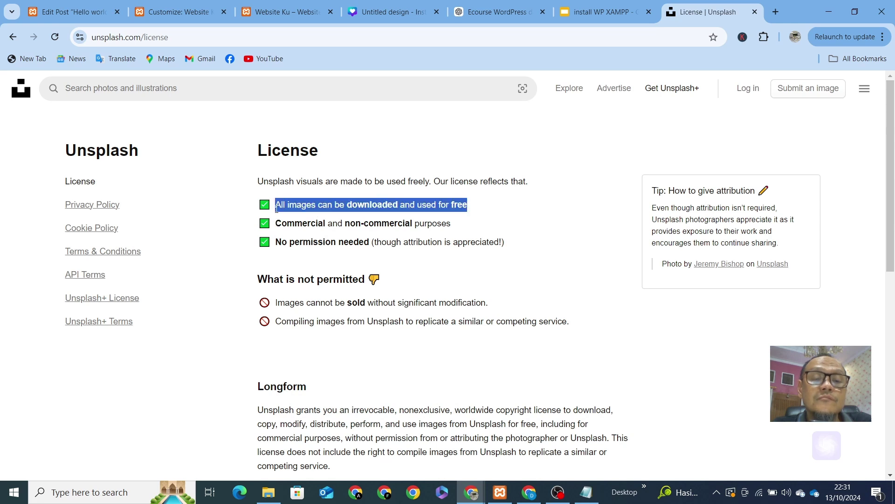
left_click(458, 238)
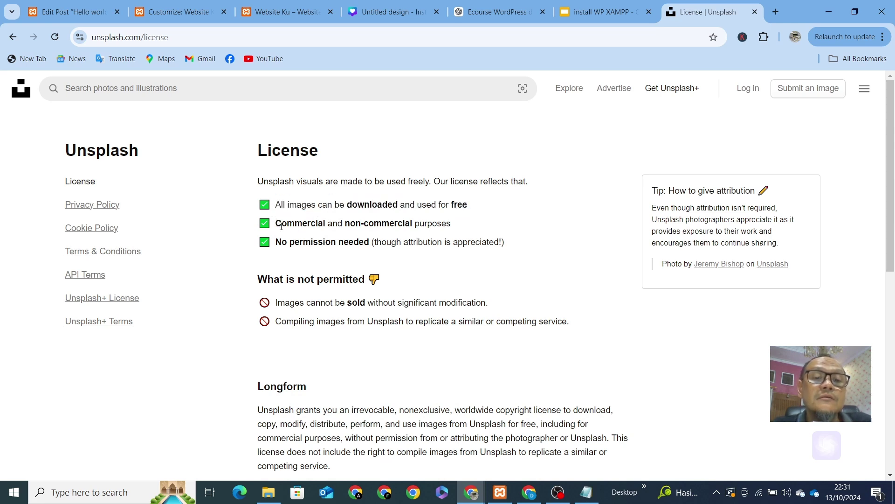
left_click_drag(277, 225, 458, 227)
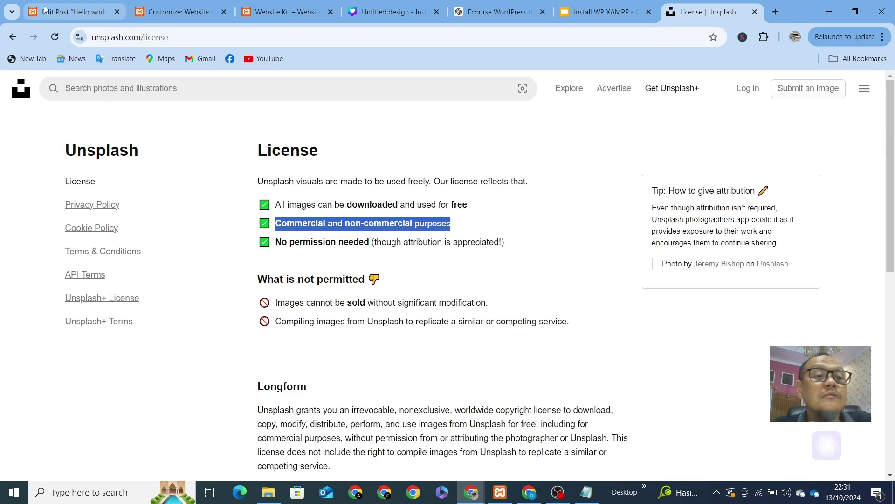
left_click(12, 37)
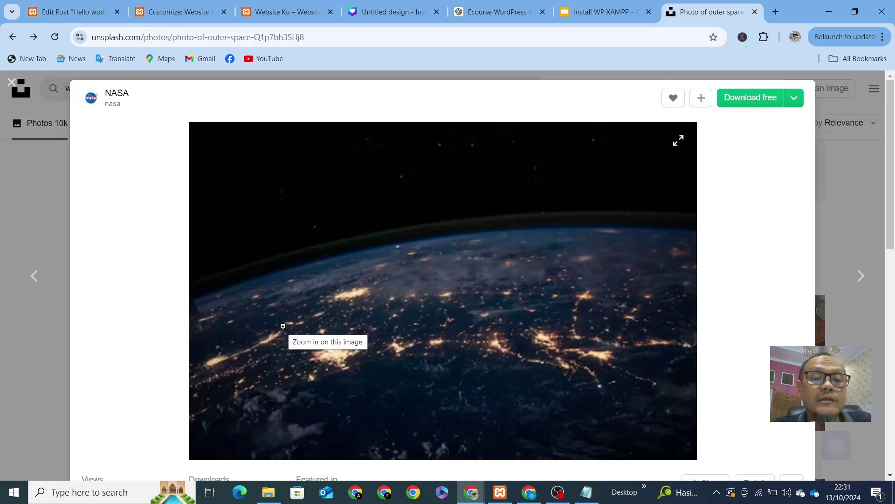
Step: Download the NASA photo for free and return to the WordPress post editor
left_click(773, 100)
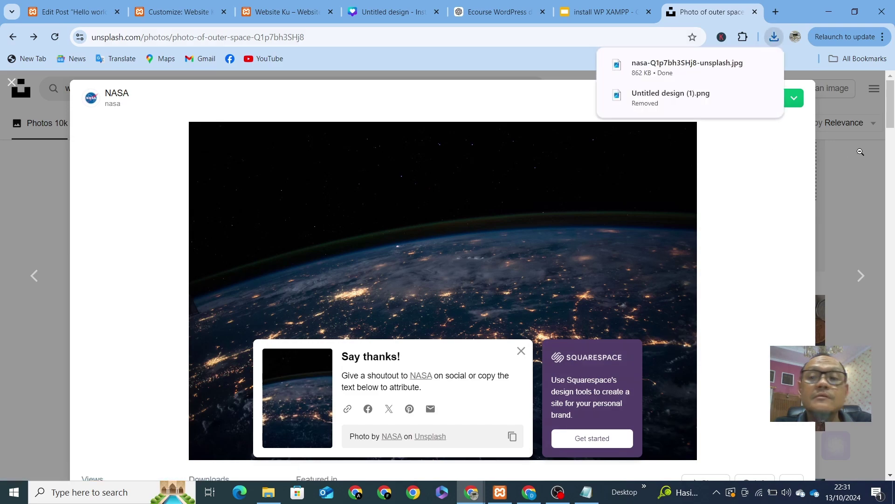
left_click(12, 83)
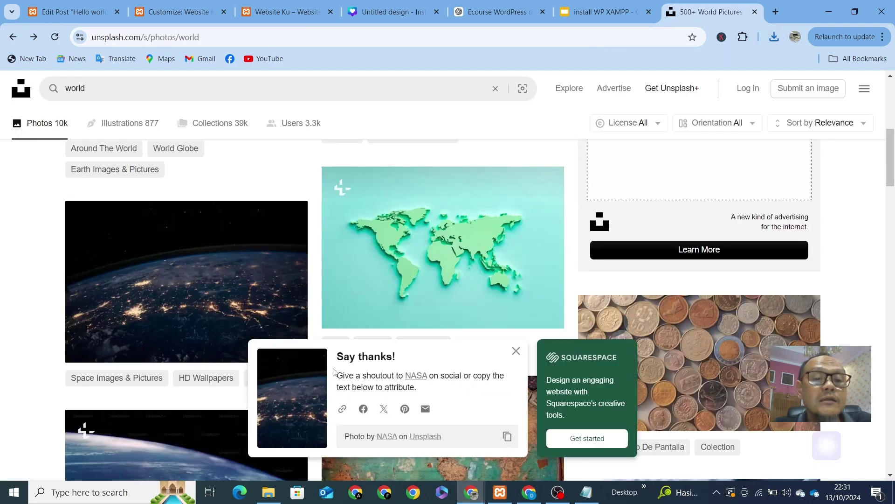
key("ctrl+1")
Step: Upload nasa-Q1p7bh3SHj8-unsplash.jpg from Downloads and set it as the featured image of 'Hello world!'
left_click(812, 181)
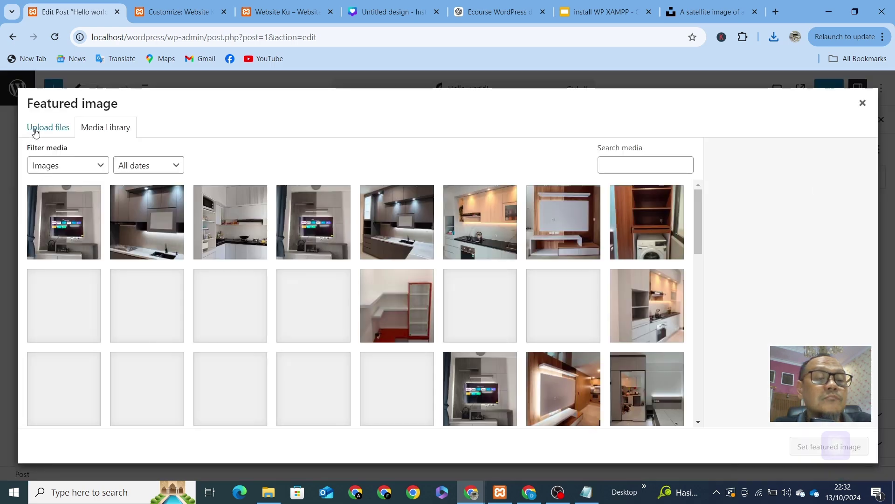
left_click(34, 130)
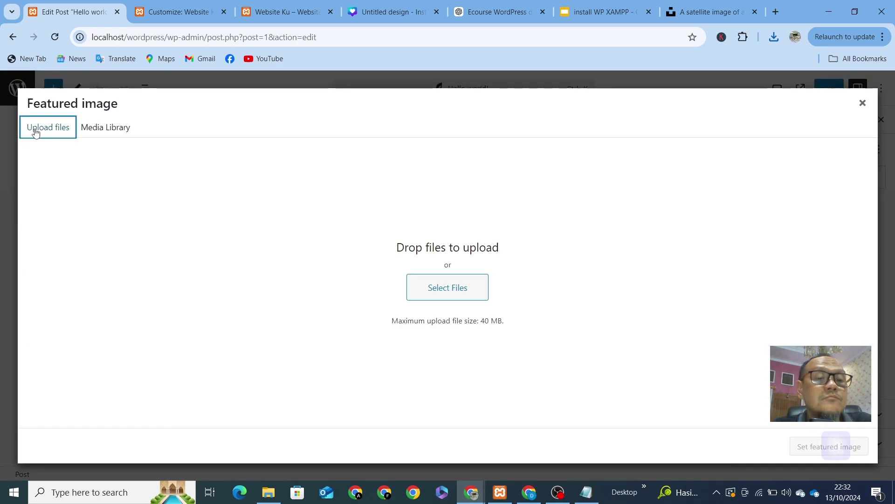
left_click(442, 303)
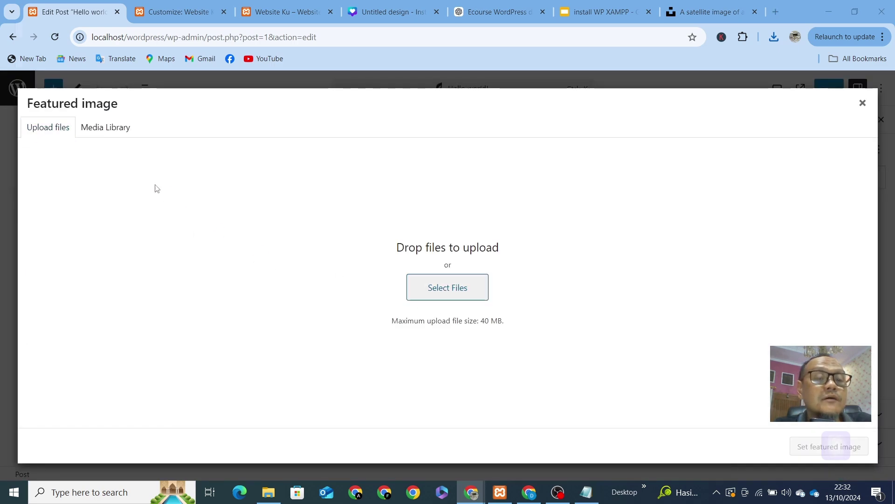
scroll(69, 135, "up", 4)
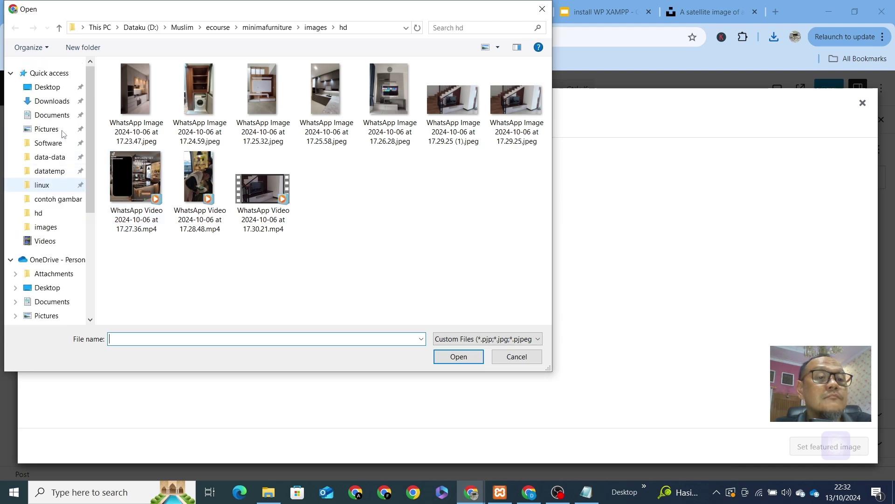
left_click(49, 101)
left_click(151, 134)
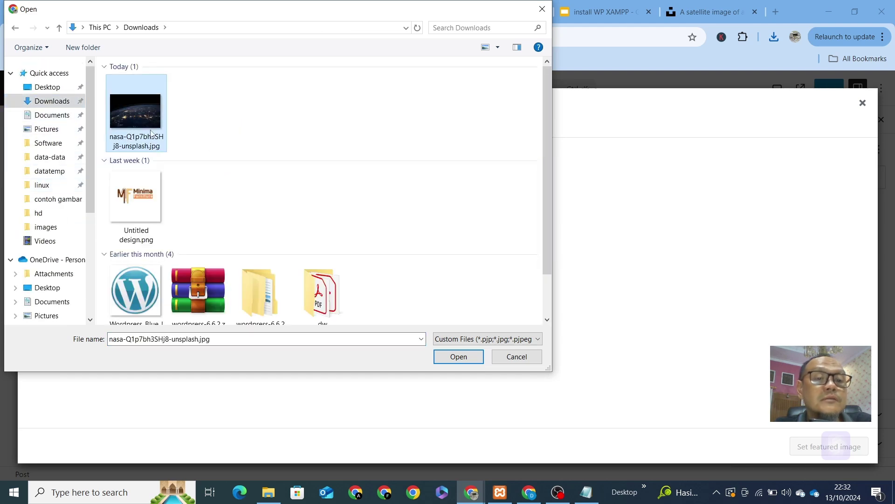
left_click(452, 353)
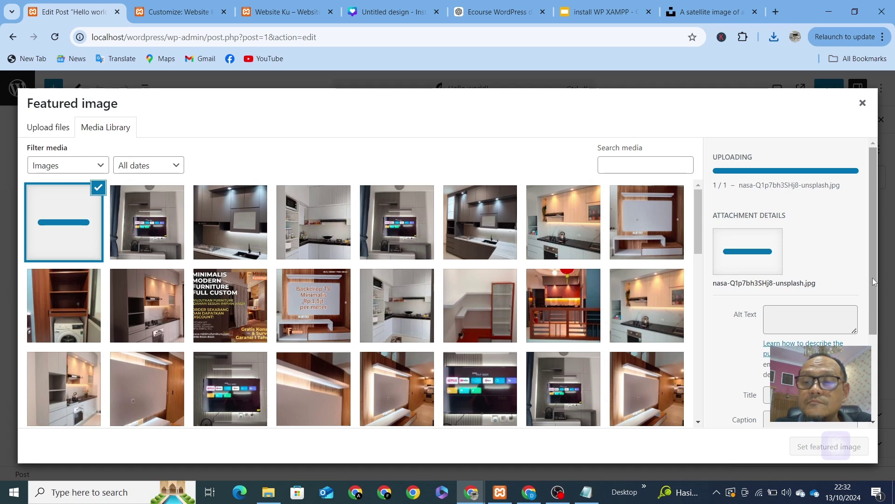
scroll(873, 281, "down", 3)
scroll(853, 279, "up", 3)
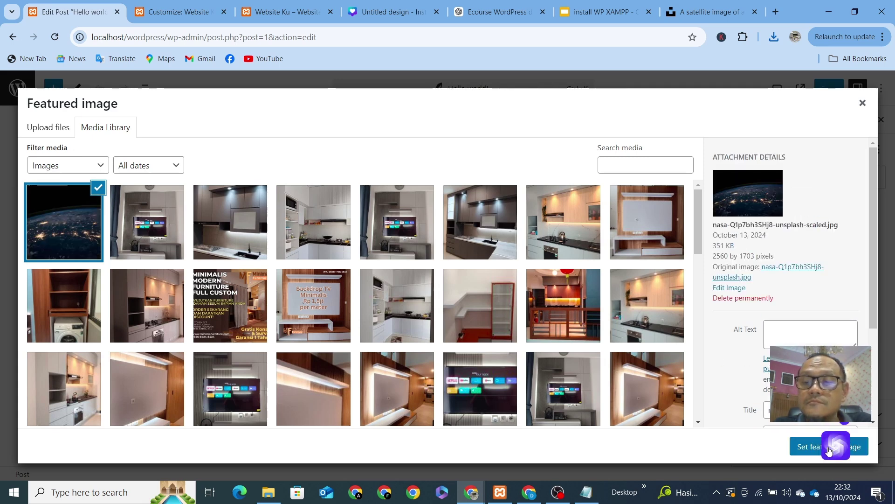
left_click(800, 456)
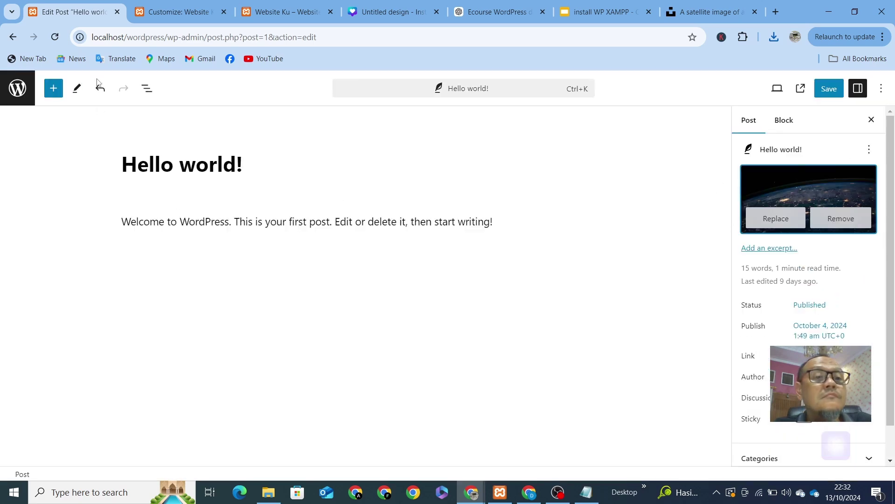
Step: Save the Hello world! post and reload the live site's front page
left_click(839, 91)
left_click(279, 18)
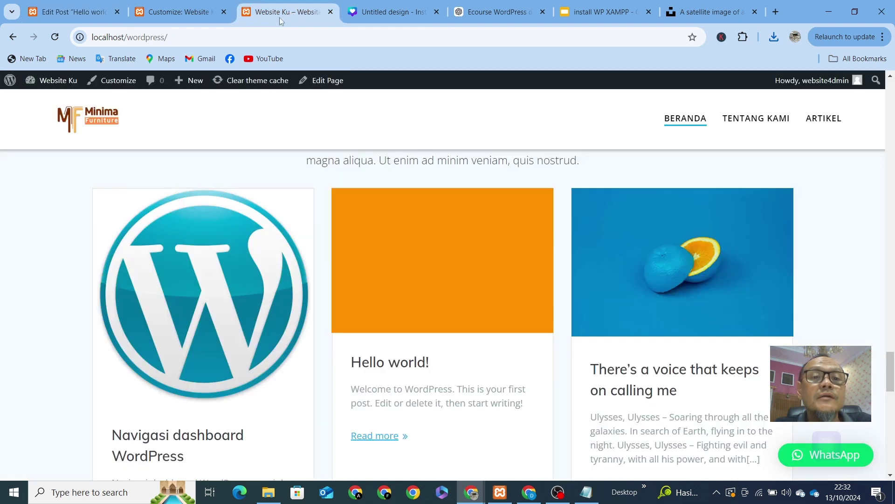
left_click(266, 39)
key("Return")
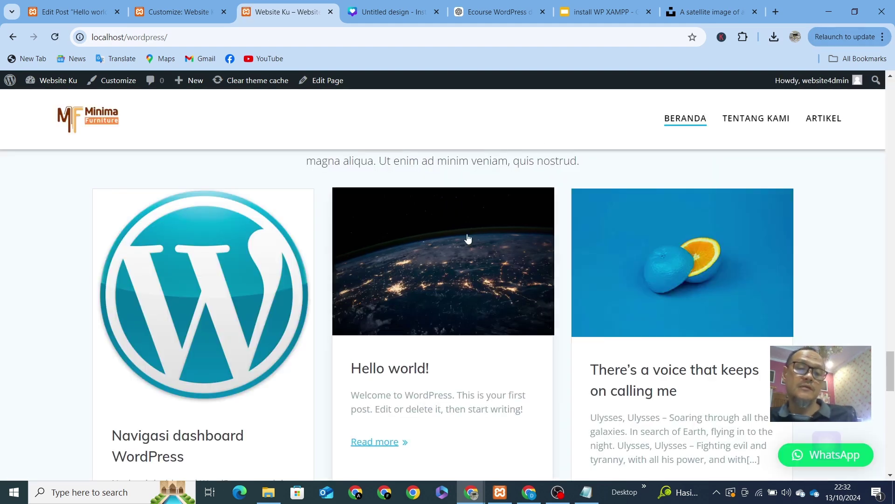
Step: Scroll through the Latest News posts to check the new NASA thumbnail
scroll(219, 322, "down", 5)
scroll(226, 304, "up", 5)
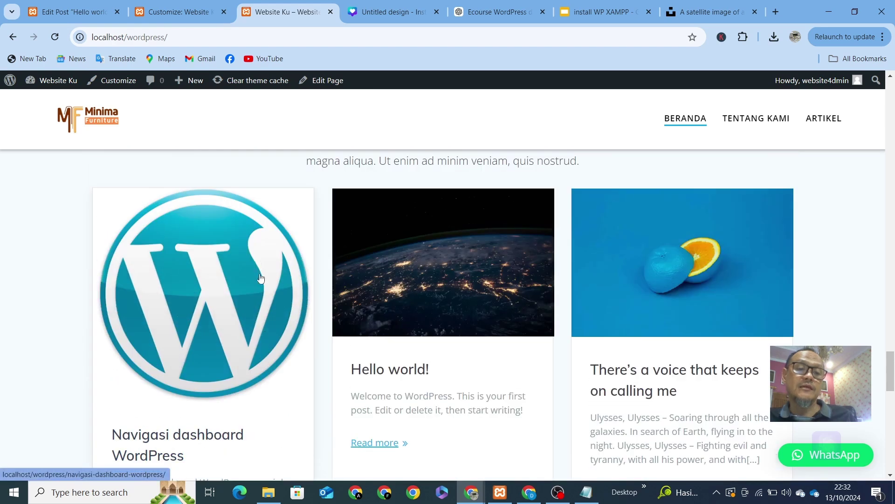
scroll(280, 356, "down", 4)
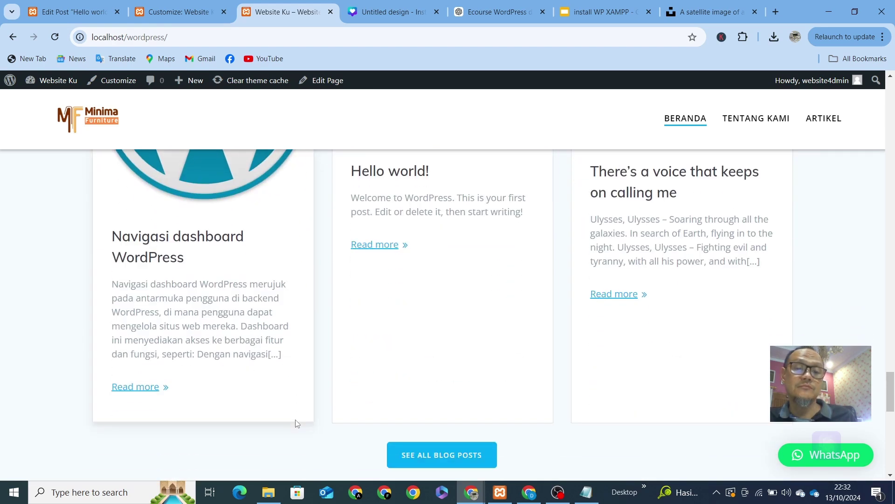
scroll(299, 397, "down", 2)
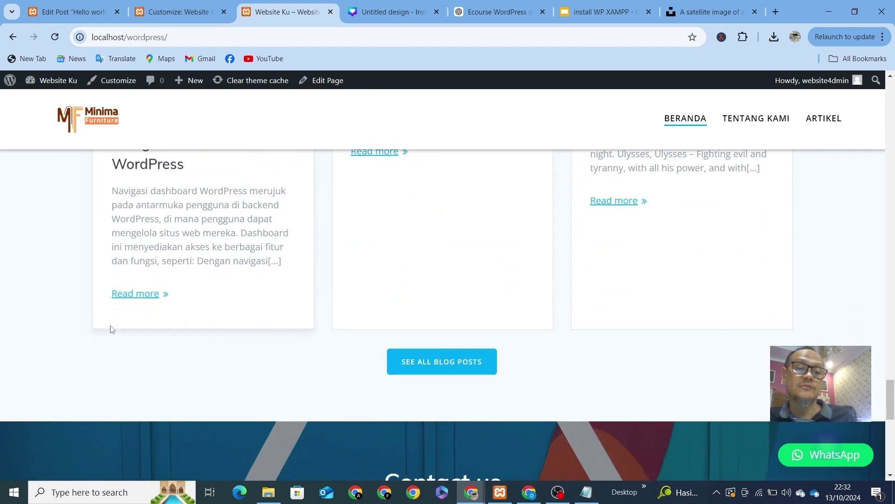
scroll(711, 371, "up", 6)
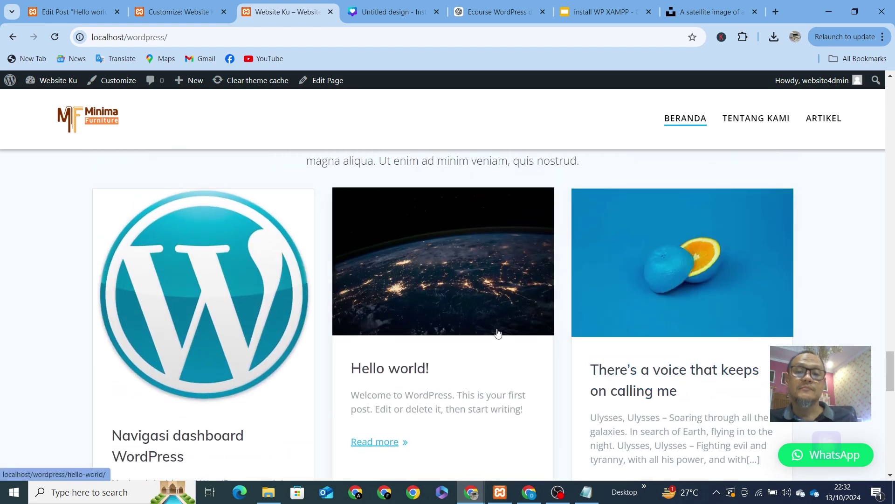
scroll(495, 340, "down", 6)
scroll(493, 345, "down", 4)
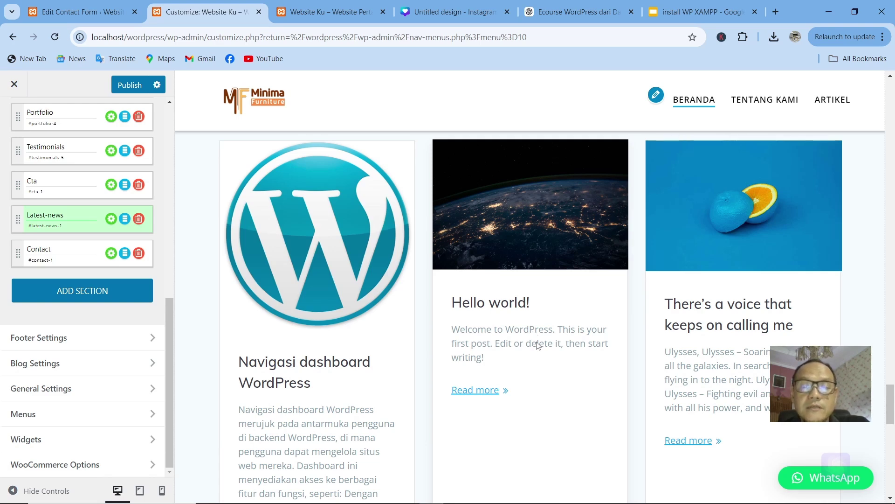
Step: Select the Contact section in the Customizer and start editing its Contact us paragraph
scroll(537, 345, "down", 8)
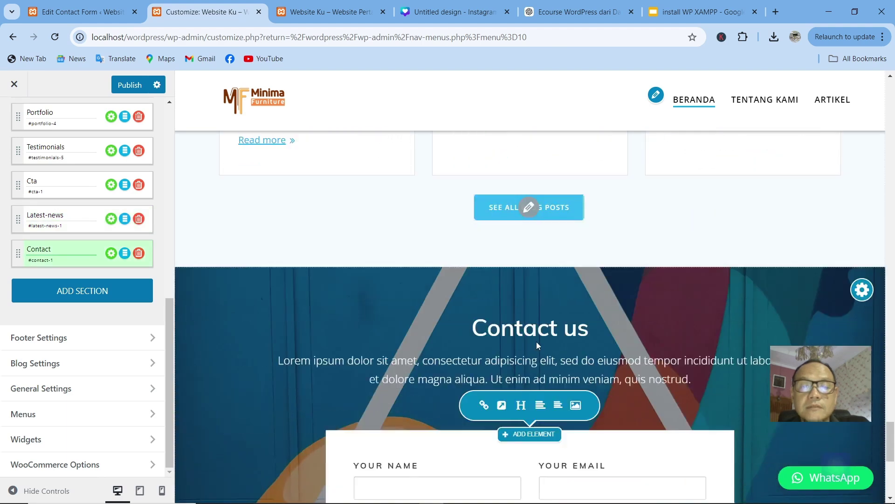
scroll(536, 346, "down", 2)
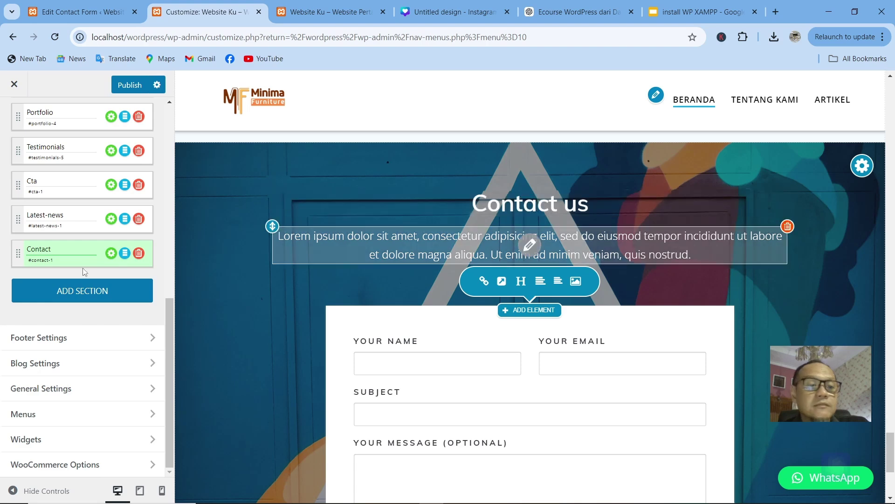
left_click(49, 247)
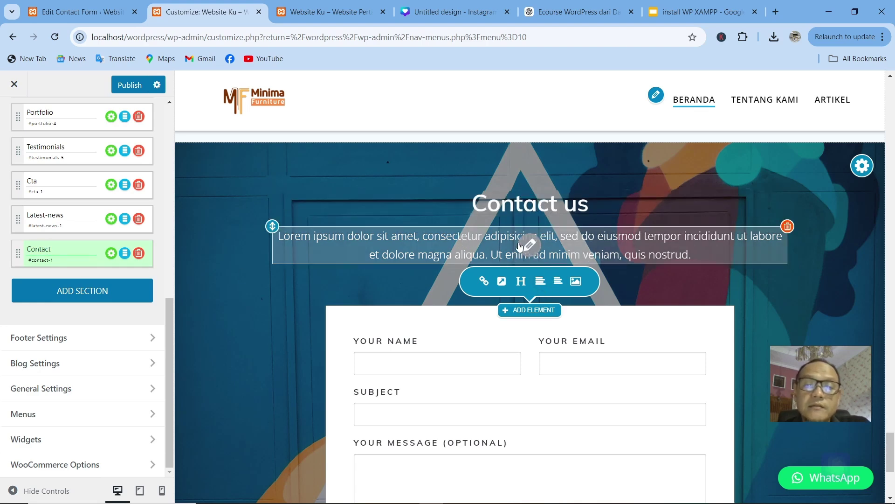
left_click(530, 243)
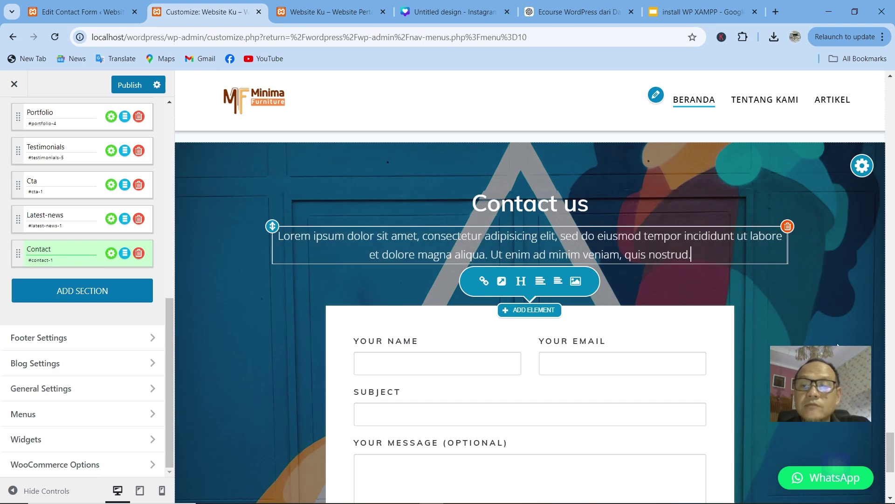
scroll(619, 321, "down", 2)
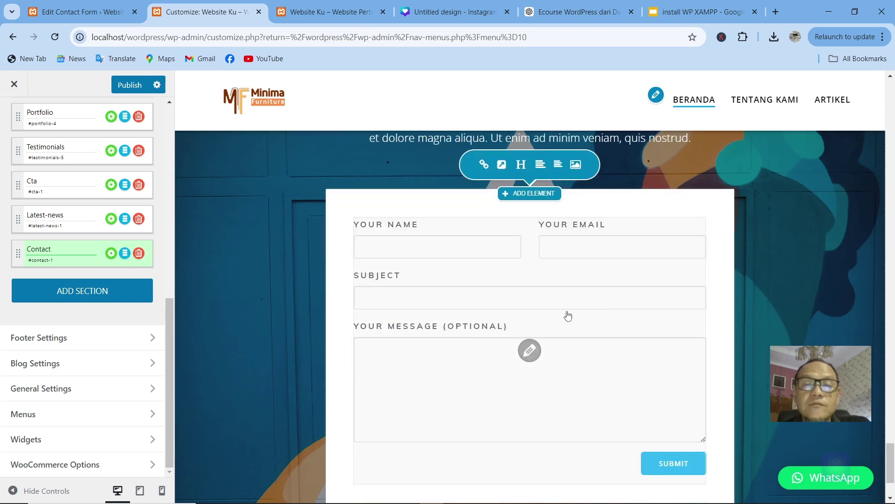
Step: Empty the 3rd Party Form Shortcode field, apply the changes, and go to the Edit Contact Form tab
left_click(530, 350)
triple_click(514, 141)
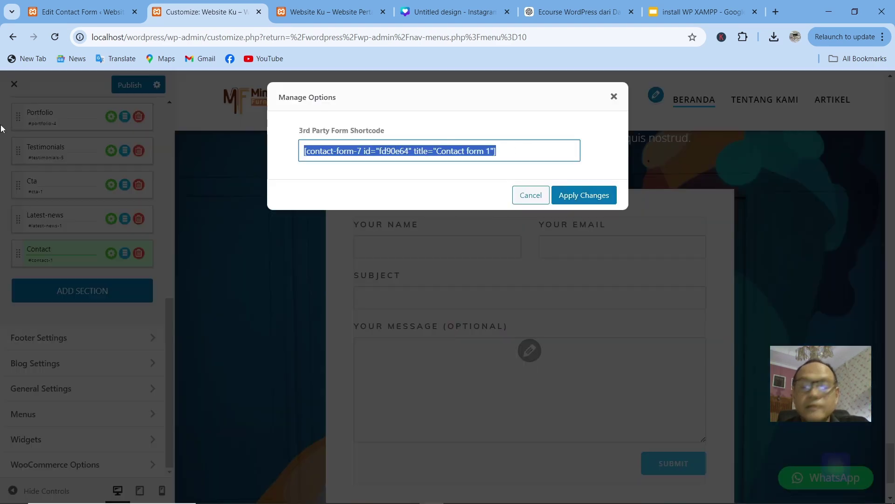
key("BackSpace")
left_click(593, 194)
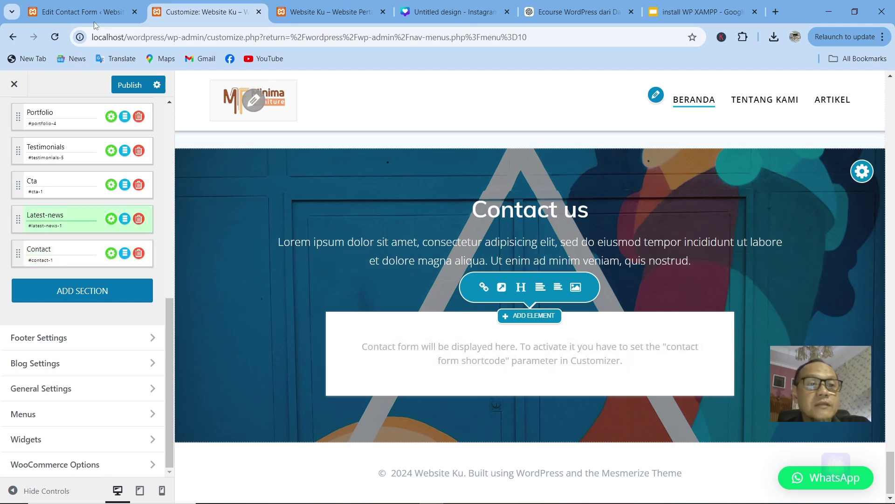
left_click(80, 12)
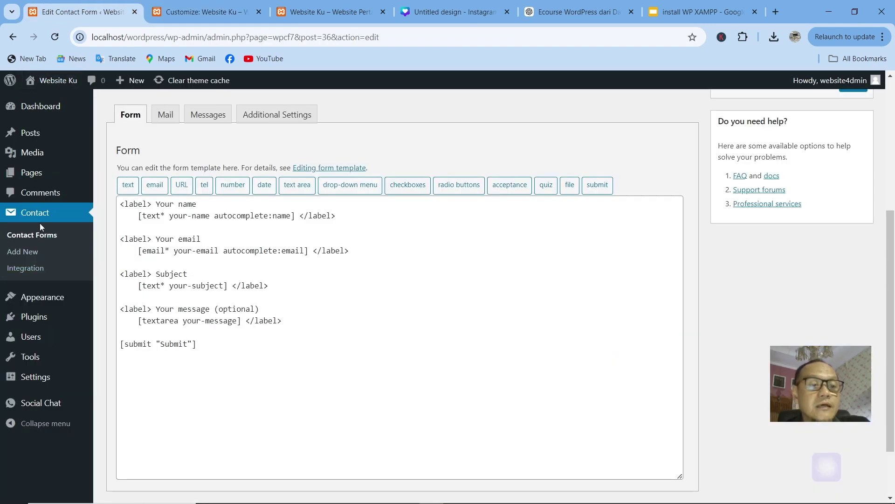
Step: Go to the Contact Forms list, after a brief detour to the installed plugins list
left_click(42, 134)
mouse_move(43, 114)
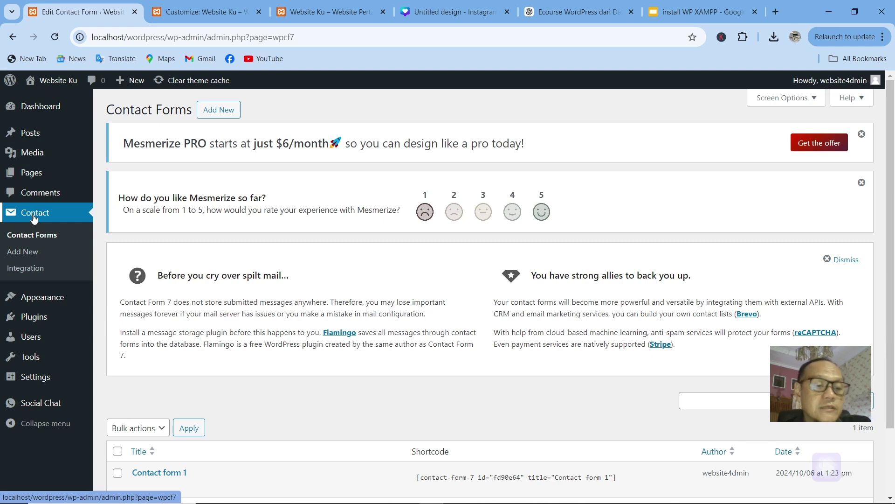
mouse_move(32, 322)
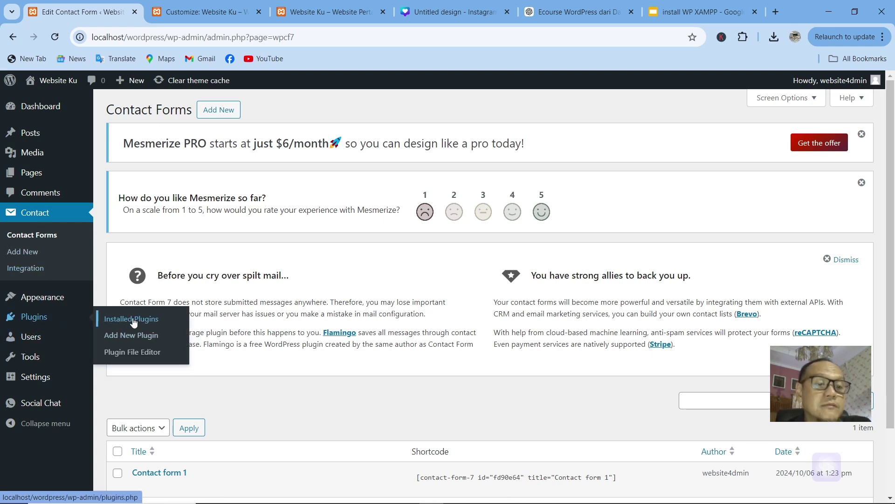
left_click(112, 332)
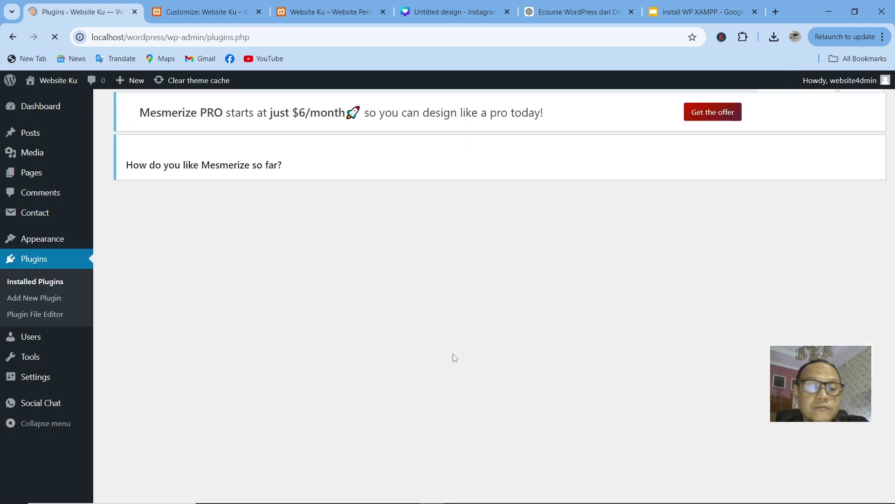
scroll(408, 350, "down", 2)
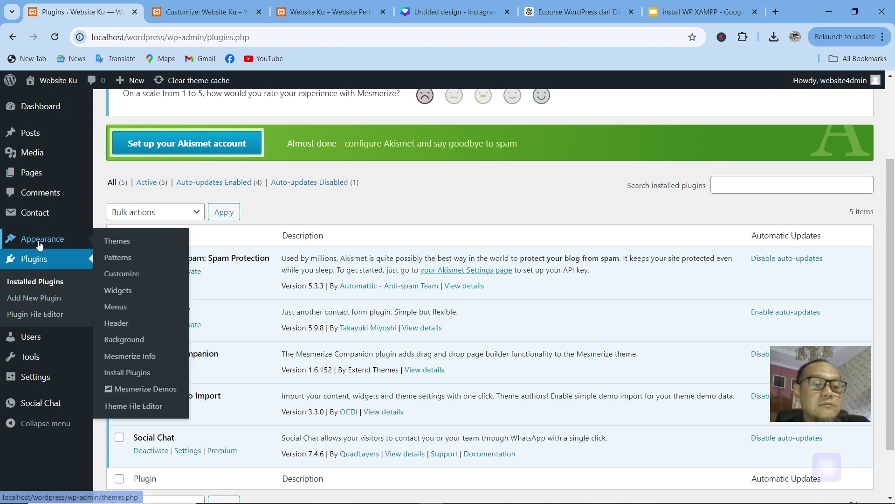
left_click(41, 217)
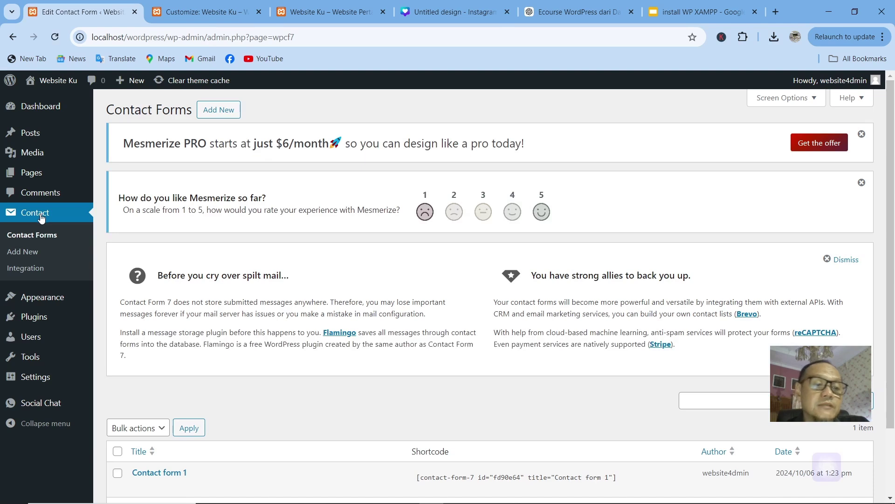
Step: Select and copy the Contact form 1 shortcode, then return to the Customizer
scroll(239, 428, "down", 1)
mouse_move(160, 417)
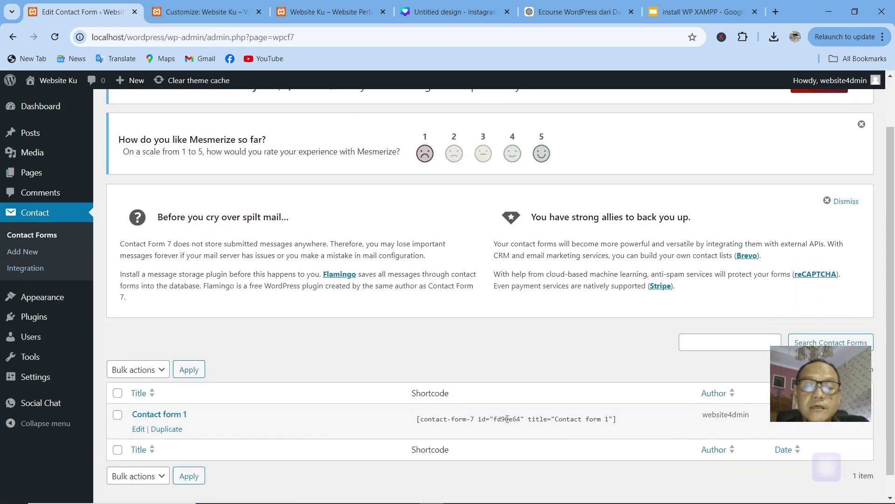
left_click(625, 425)
left_click_drag(611, 419, 605, 412)
left_click(634, 424)
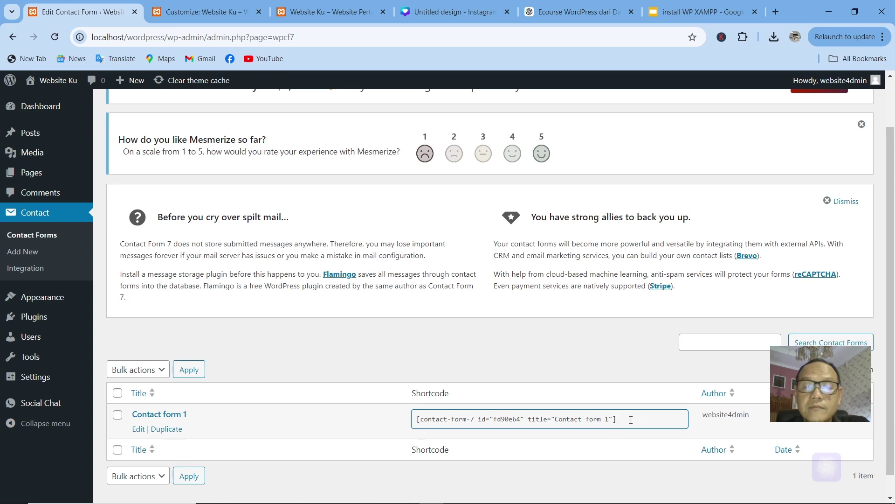
triple_click(630, 420)
key("ctrl+c")
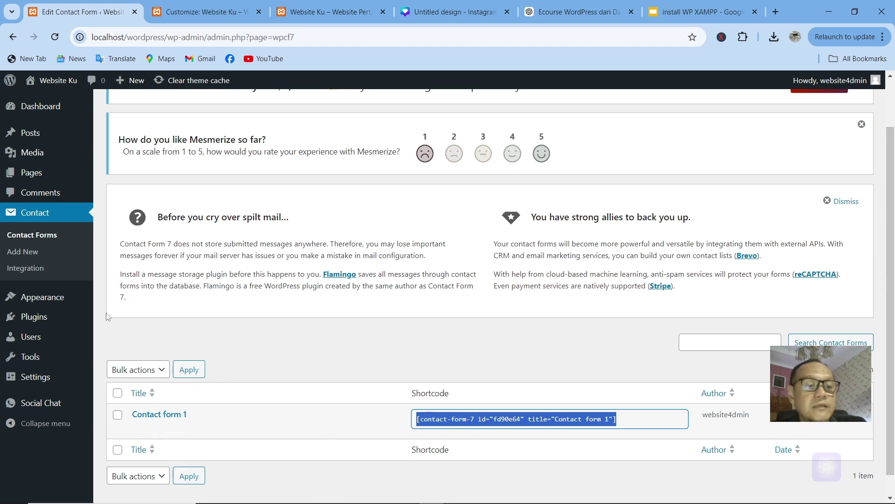
left_click(201, 12)
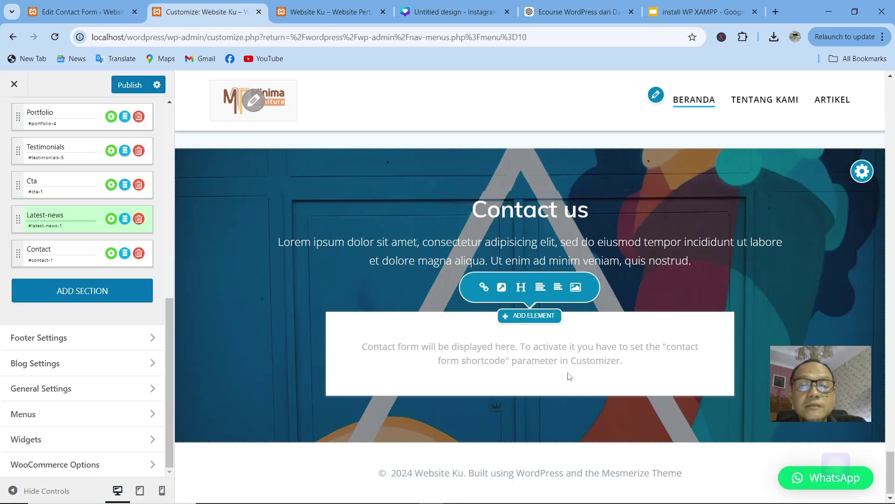
Step: Paste the Contact form 1 shortcode into the 3rd Party Form Shortcode field and apply it
left_click(530, 353)
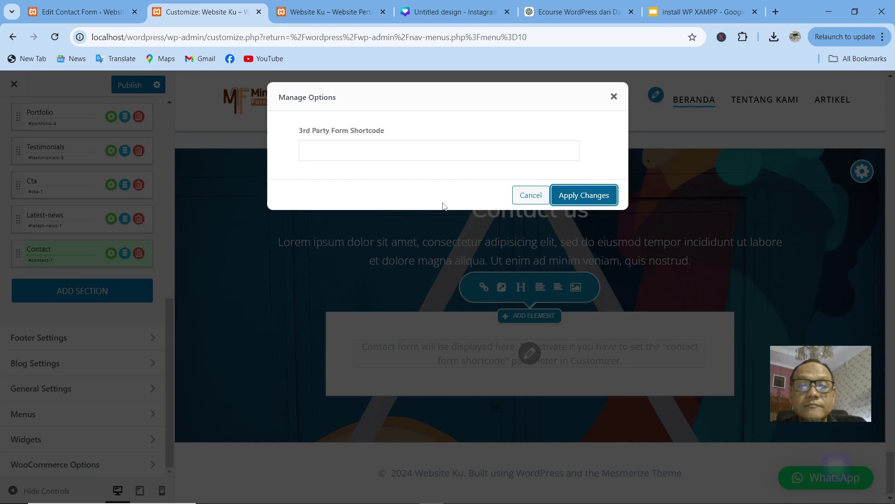
left_click(378, 152)
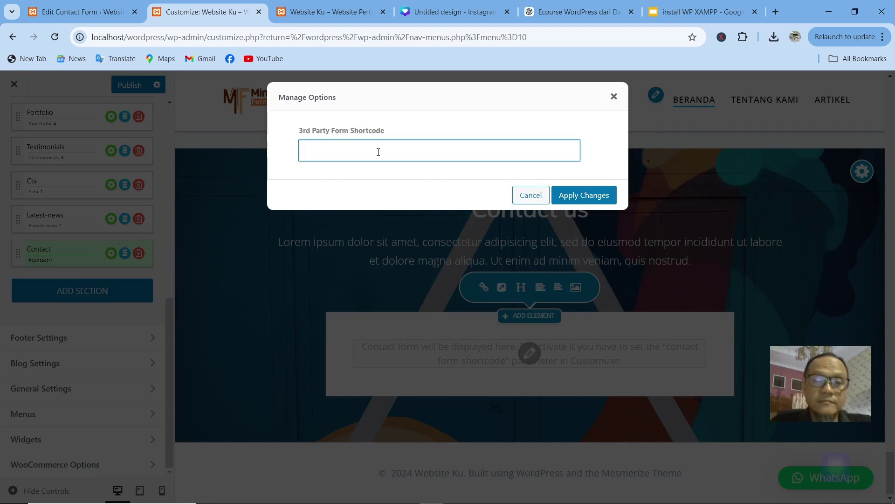
key("ctrl+v")
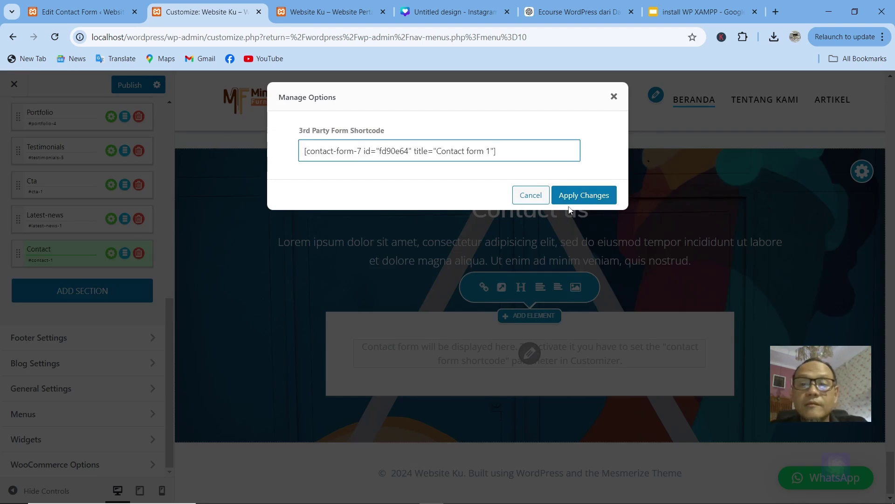
left_click(575, 202)
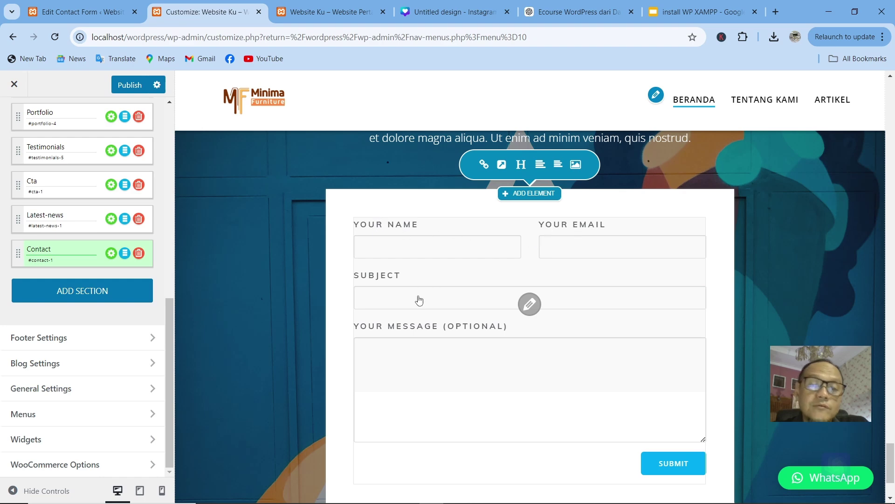
Step: Review Contact form 1's form template in its editor, then return to the Customizer preview
left_click(102, 11)
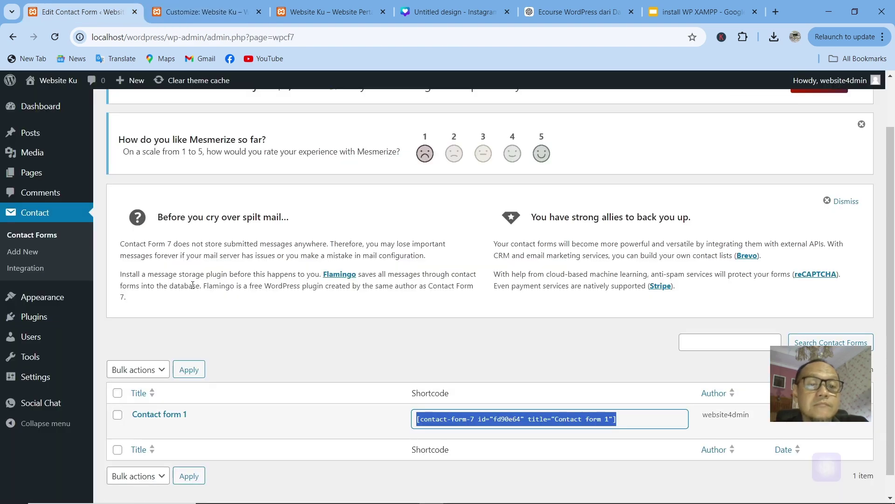
scroll(210, 382, "down", 1)
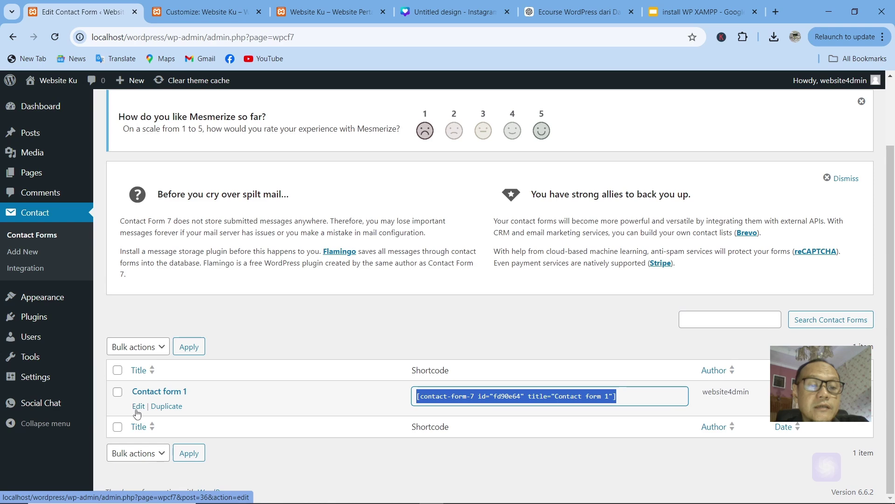
left_click(137, 410)
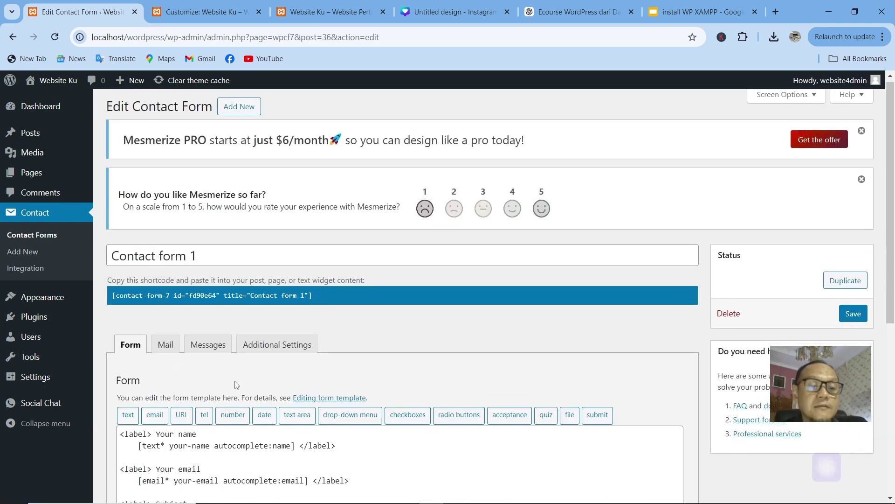
scroll(150, 288, "down", 3)
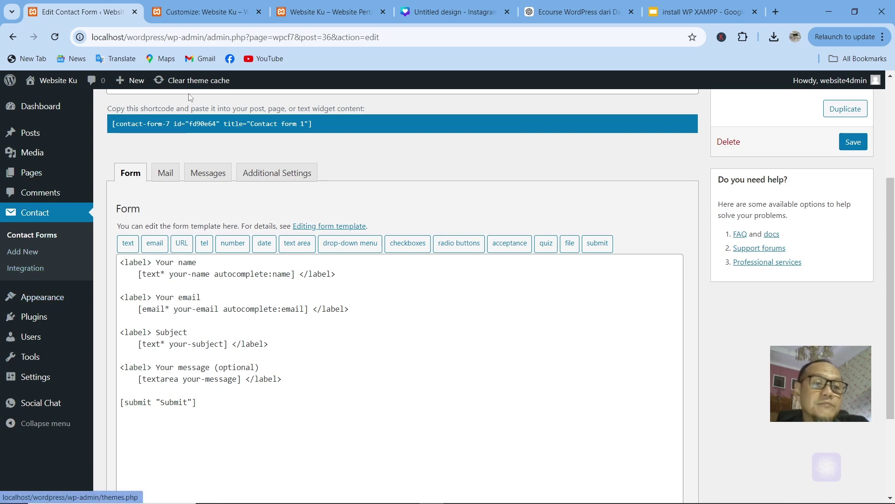
left_click(210, 10)
scroll(341, 209, "down", 2)
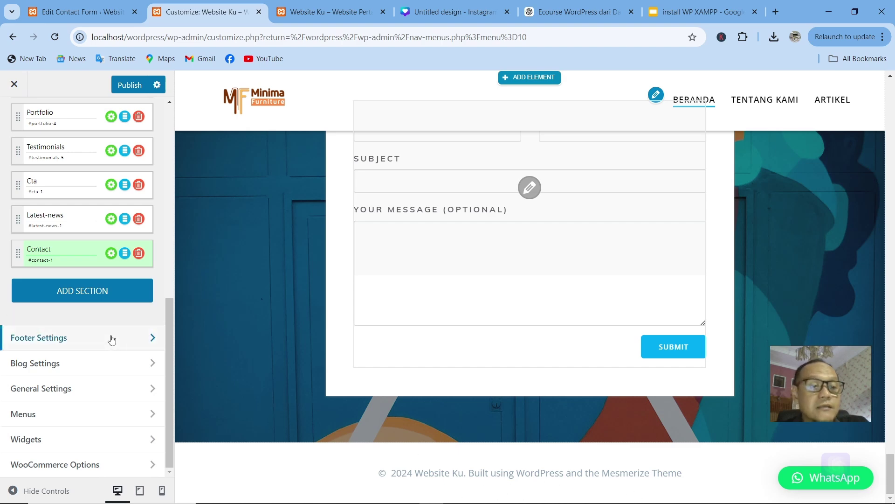
Step: Set the Footer Template to Contact Boxes, after briefly trying Widgets Boxes
left_click(61, 341)
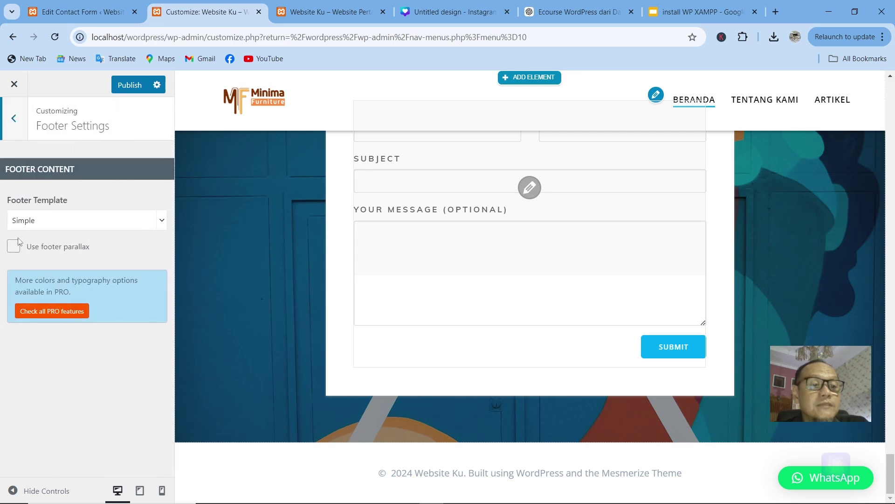
left_click(57, 221)
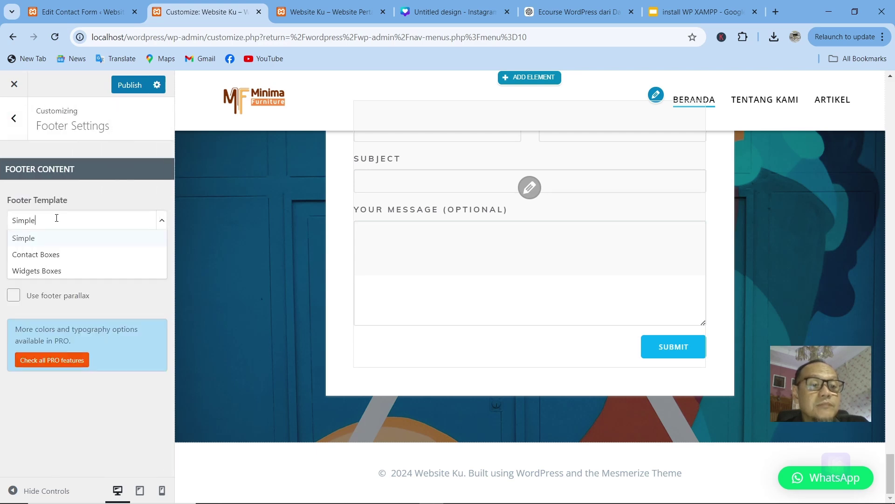
left_click(47, 255)
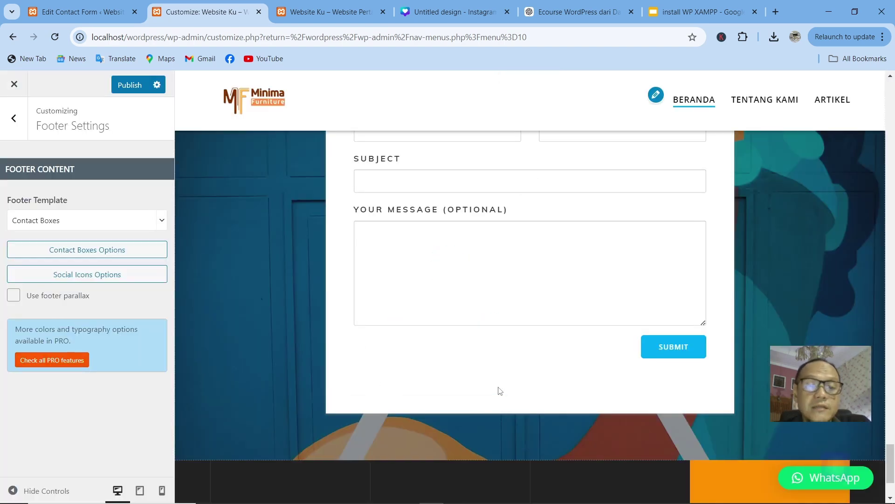
scroll(498, 397, "down", 3)
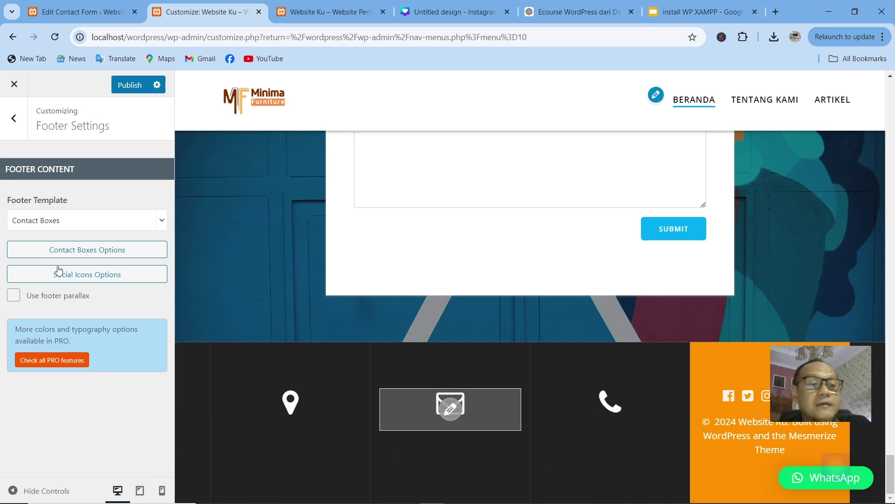
left_click(133, 221)
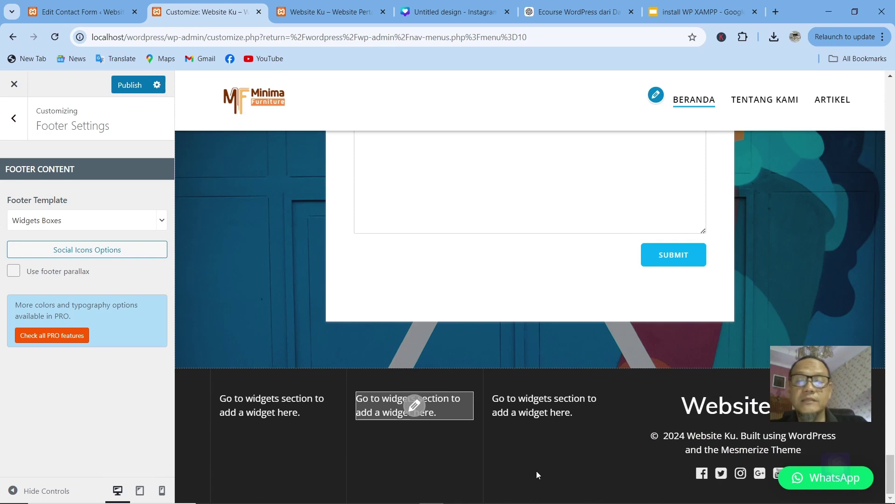
left_click(133, 225)
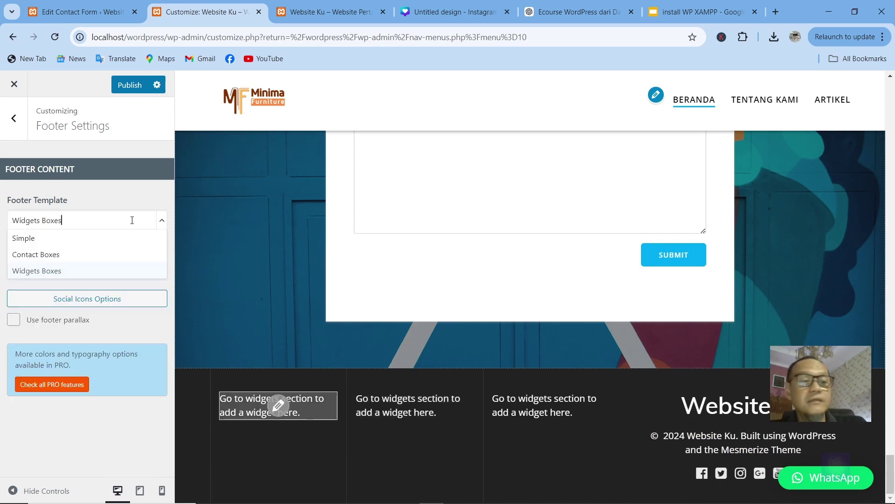
left_click(65, 258)
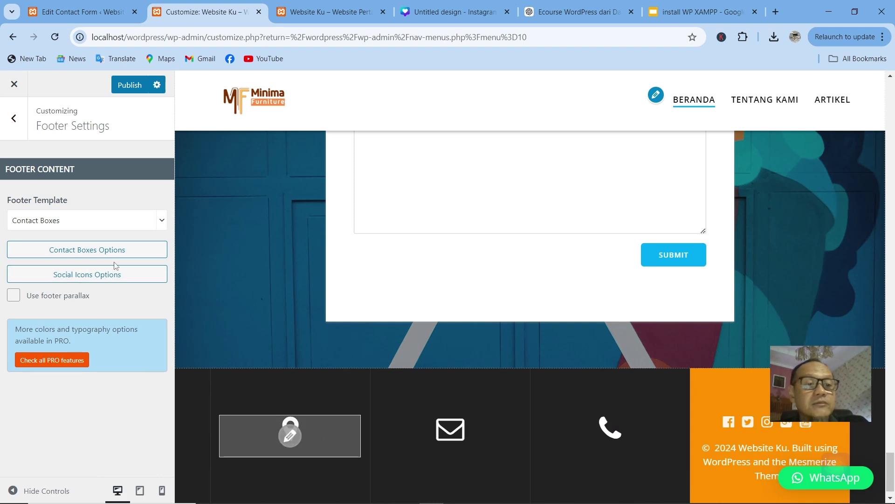
left_click(93, 255)
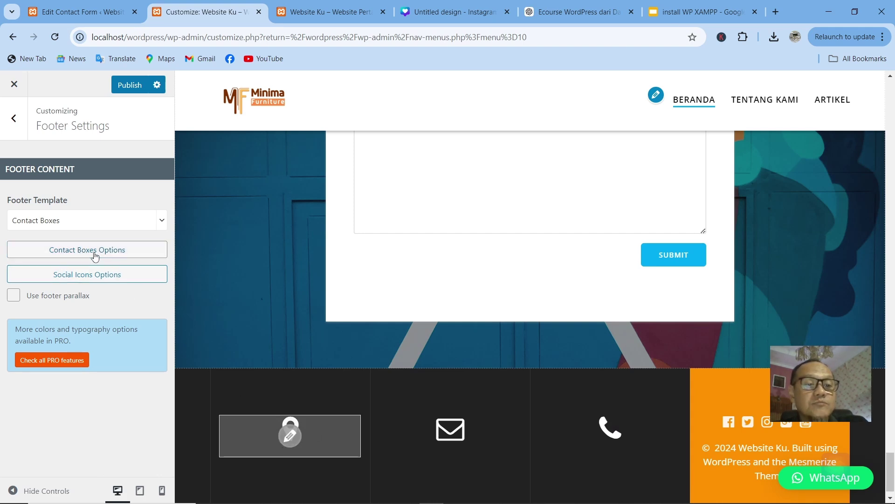
Step: Fill the location and e-mail contact boxes with the shop's address and e-mail address
left_click(247, 252)
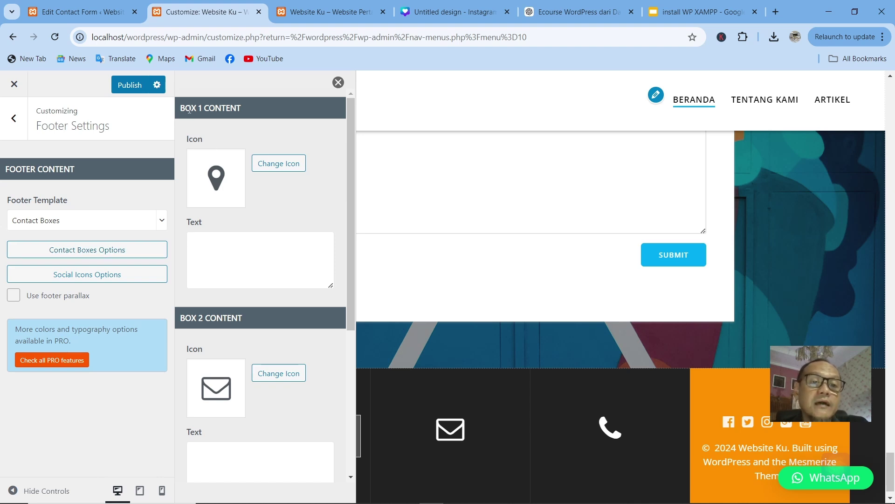
left_click(338, 84)
left_click(298, 436)
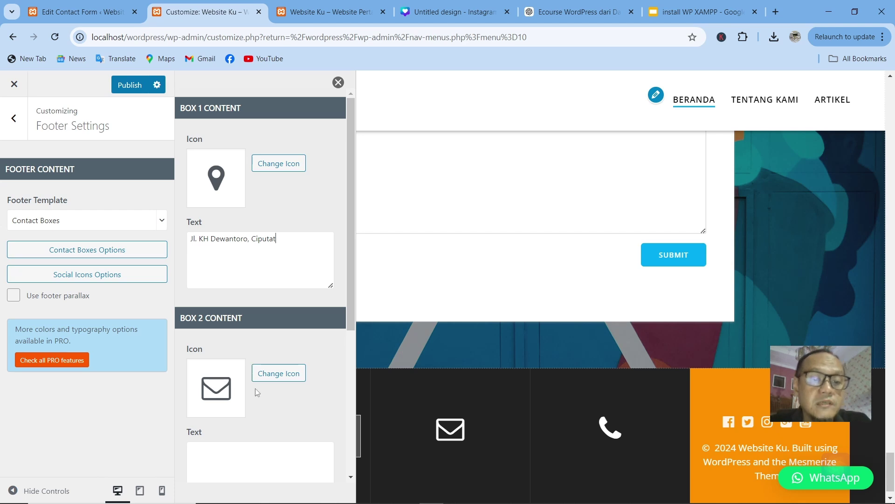
scroll(214, 422, "down", 1)
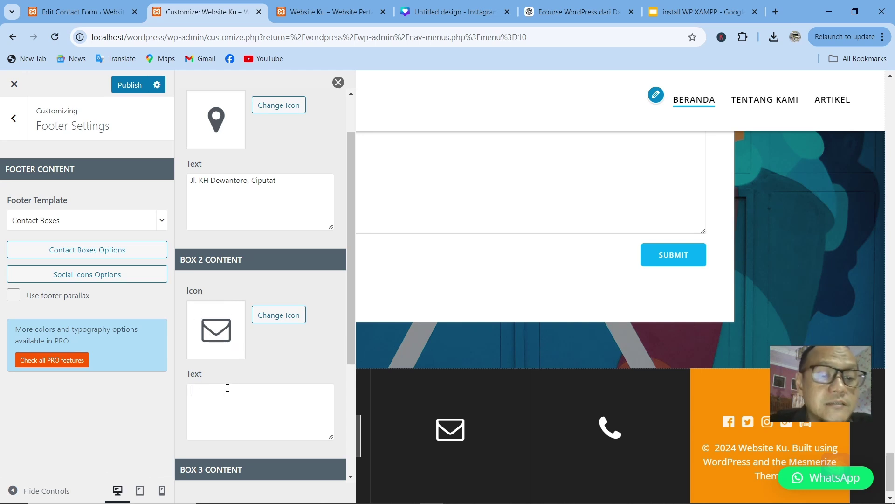
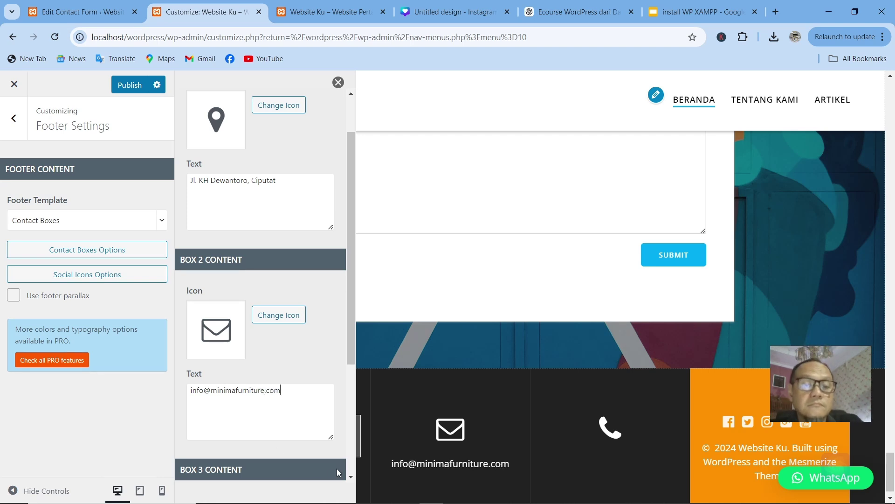
Step: Enter the shop's phone number in the Box 3 text field
scroll(238, 402, "down", 4)
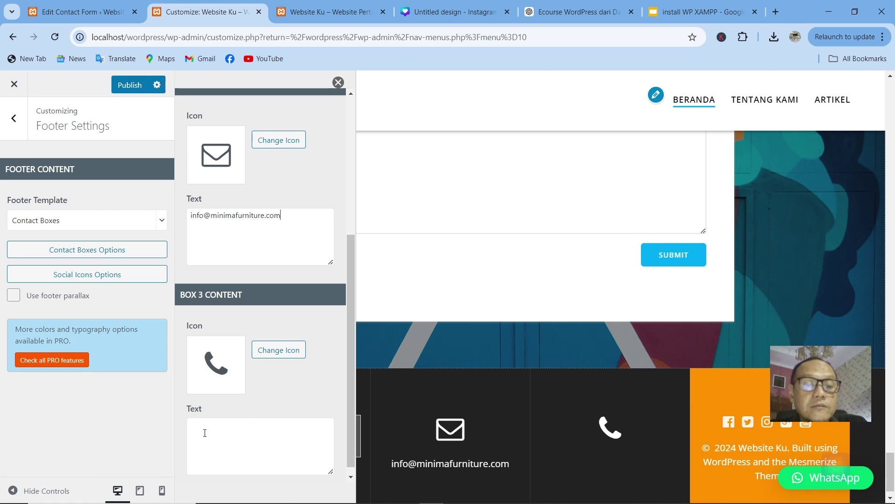
left_click(205, 433)
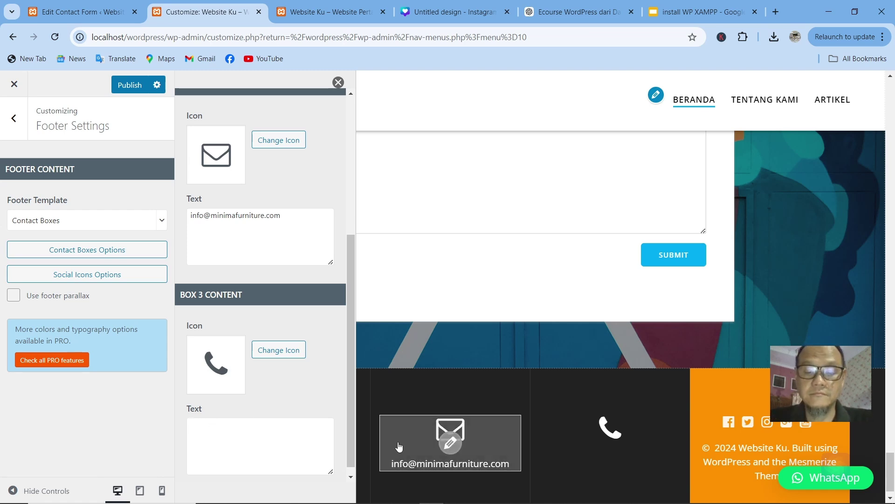
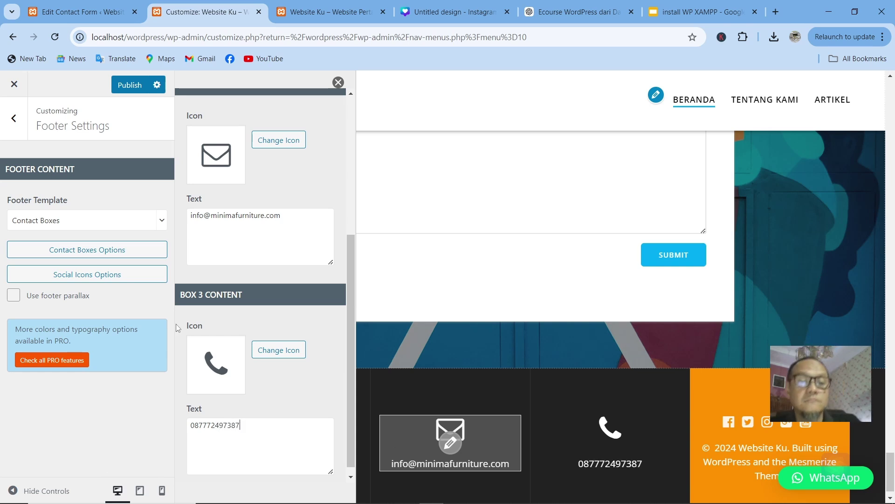
scroll(243, 391, "down", 1)
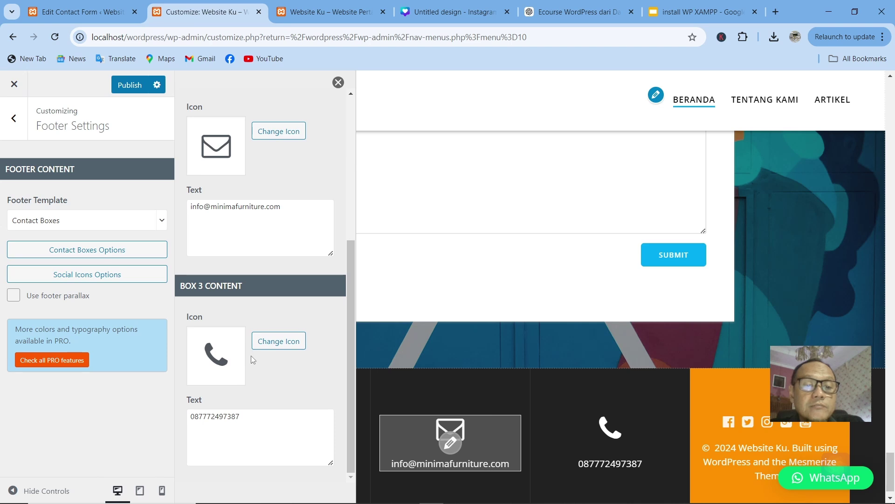
scroll(254, 343, "up", 4)
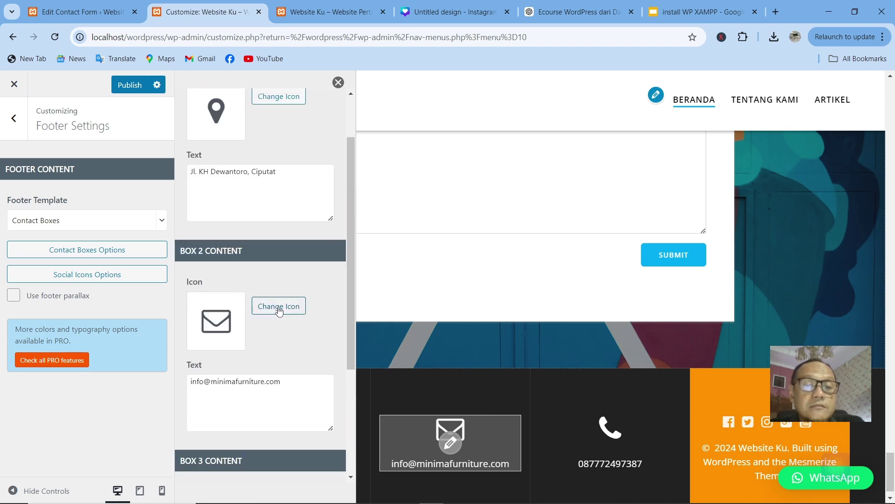
Step: Look over the e-mail box icon choices, keep the current icon, and close the contact box settings
left_click(279, 307)
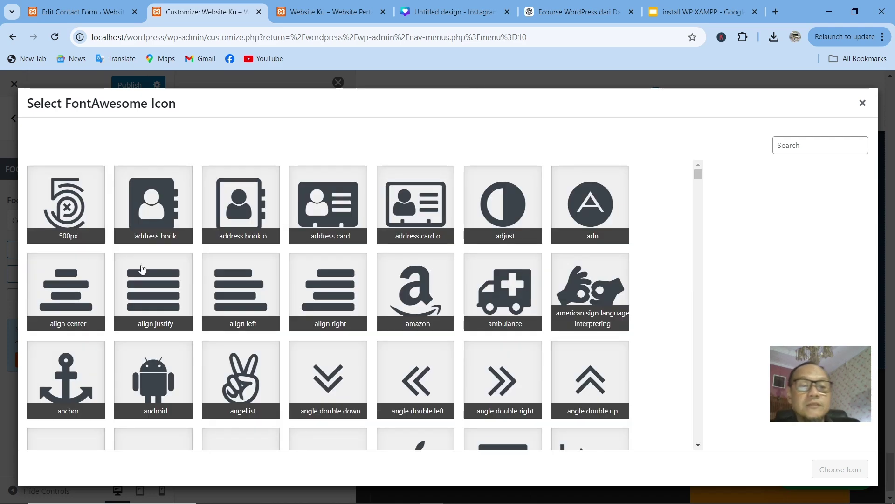
scroll(150, 289, "down", 6)
scroll(150, 290, "up", 6)
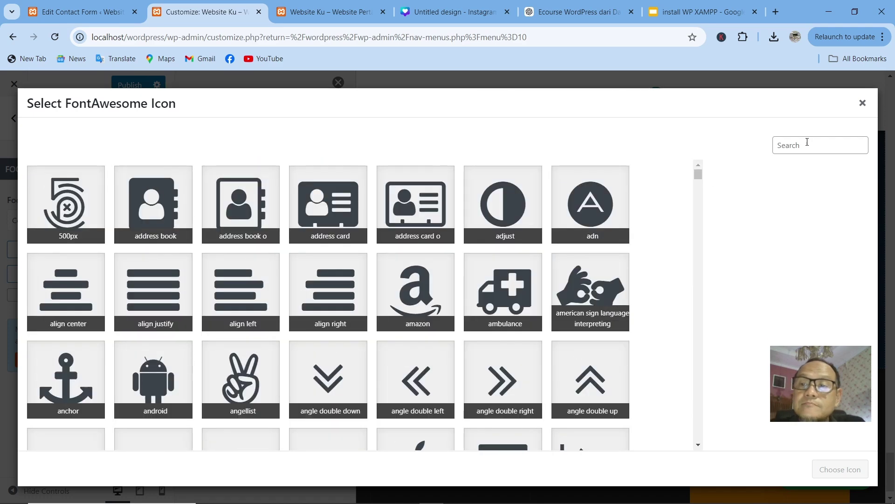
left_click(862, 103)
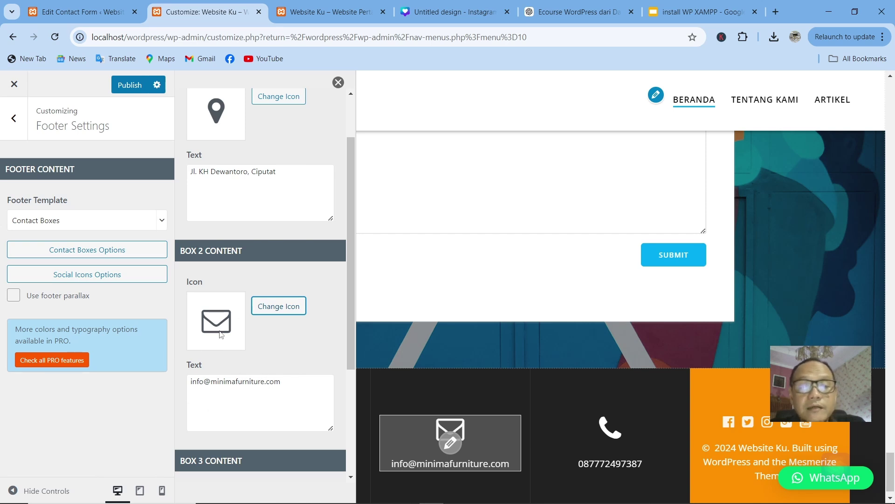
scroll(240, 367, "up", 2)
scroll(240, 366, "down", 5)
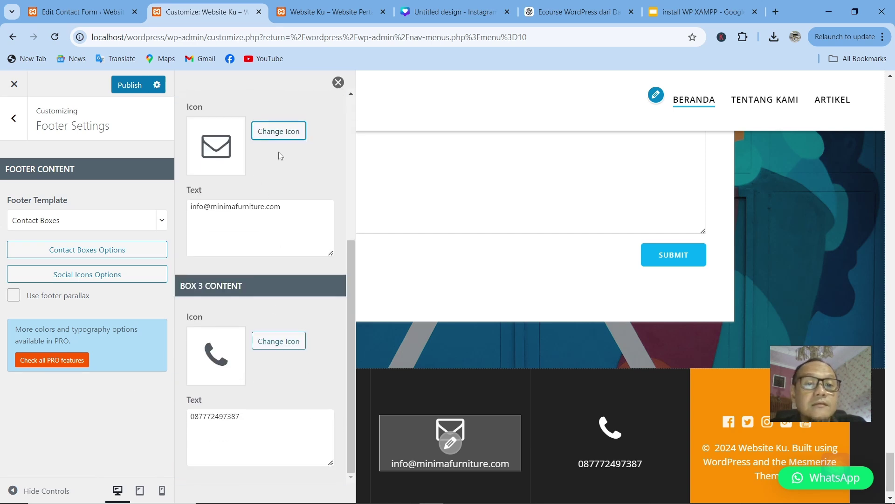
left_click(338, 83)
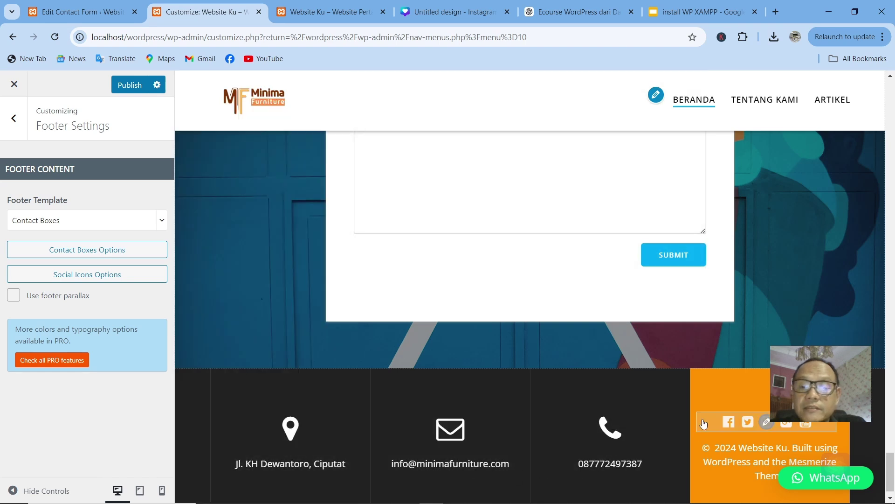
Step: Check the footer social icon links, then publish the Customizer changes and leave Footer Settings
left_click(767, 424)
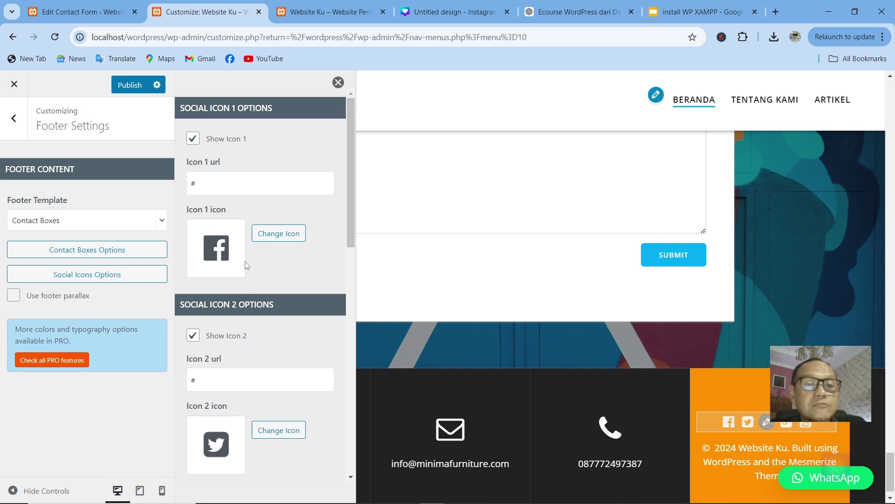
left_click(222, 187)
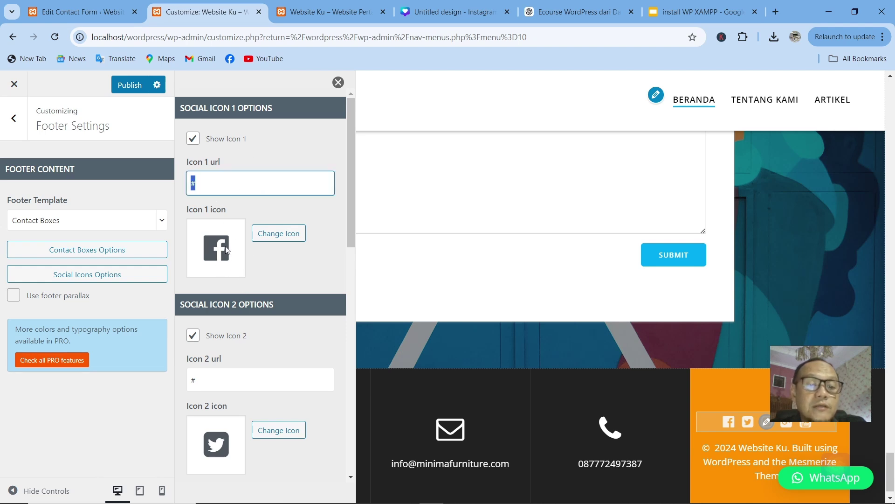
left_click(252, 378)
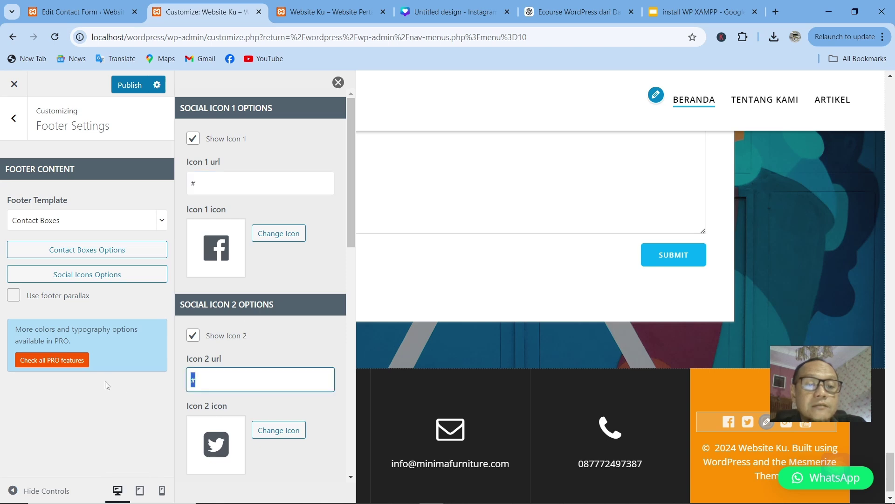
scroll(251, 405, "down", 12)
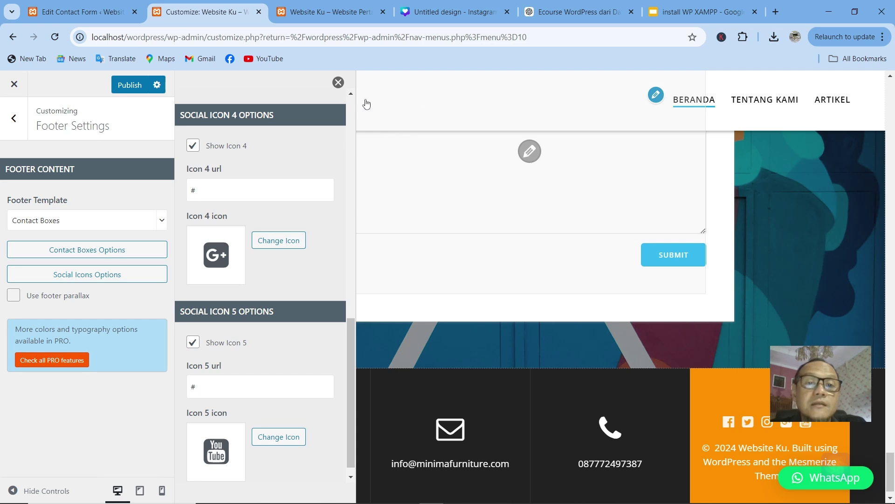
left_click(339, 82)
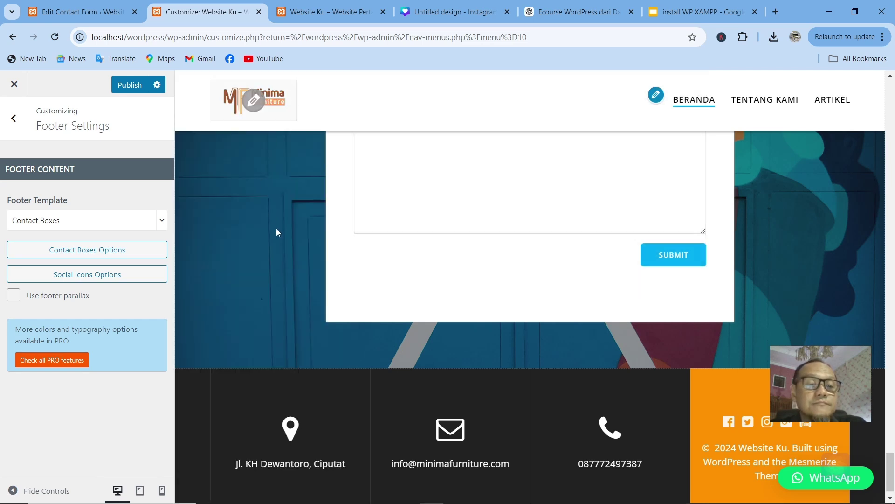
left_click(126, 86)
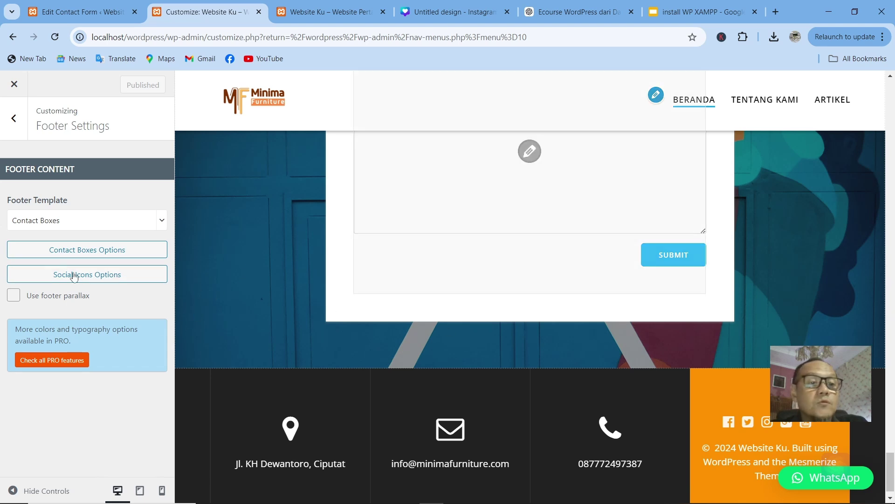
left_click(16, 127)
Step: Drag the Contact section above Latest-news in Manage page sections
scroll(59, 303, "up", 4)
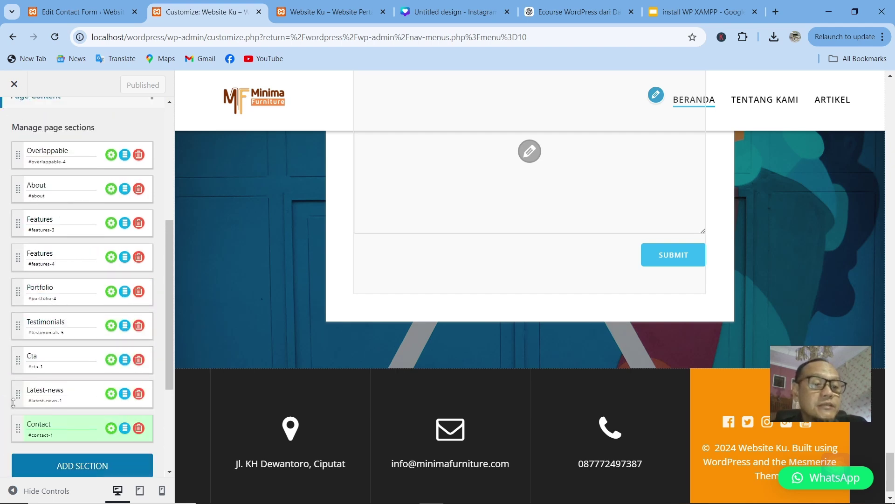
scroll(324, 326, "up", 5)
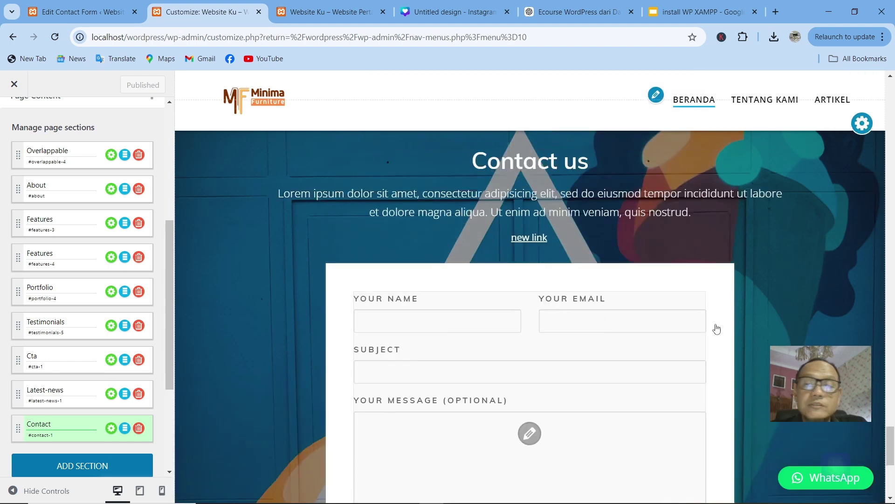
scroll(538, 344, "up", 10)
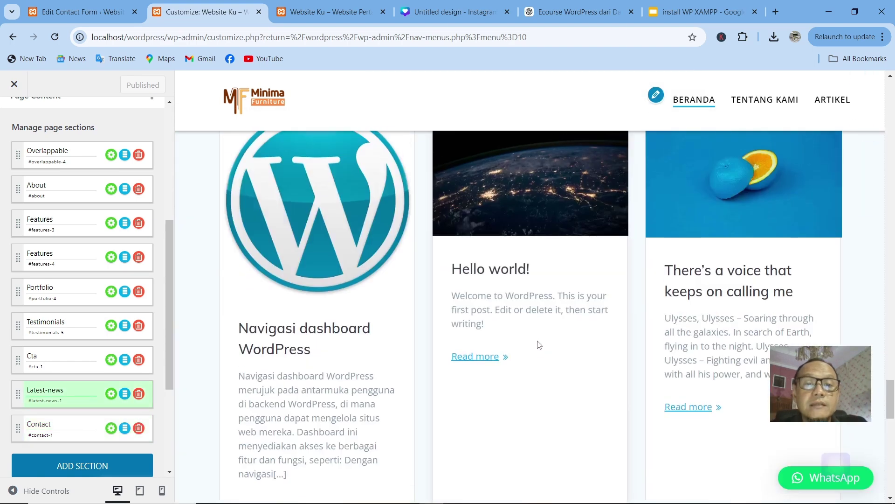
scroll(539, 344, "down", 3)
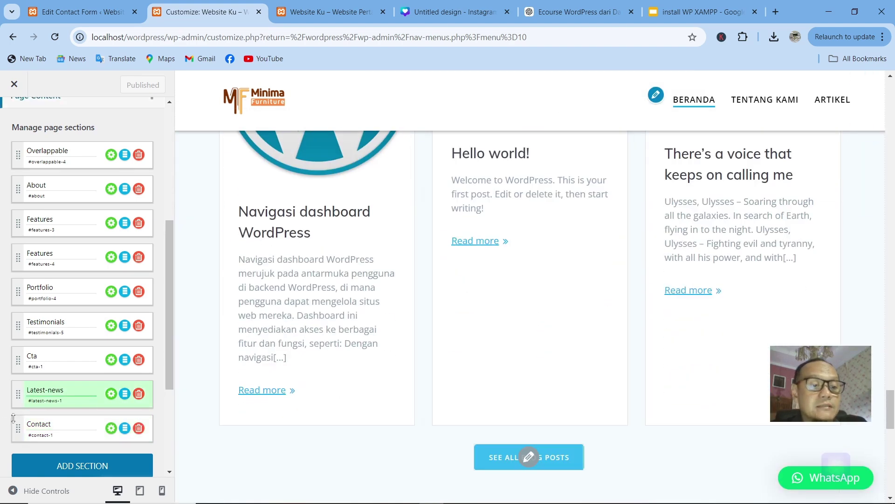
left_click(67, 385)
left_click_drag(16, 428, 22, 380)
scroll(19, 434, "down", 4)
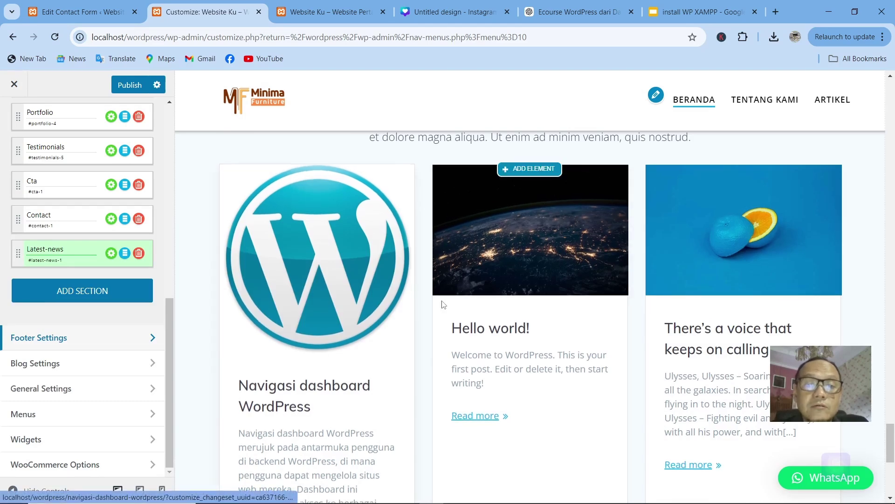
Step: Move the Cta section back between Testimonials and Contact
scroll(444, 304, "up", 3)
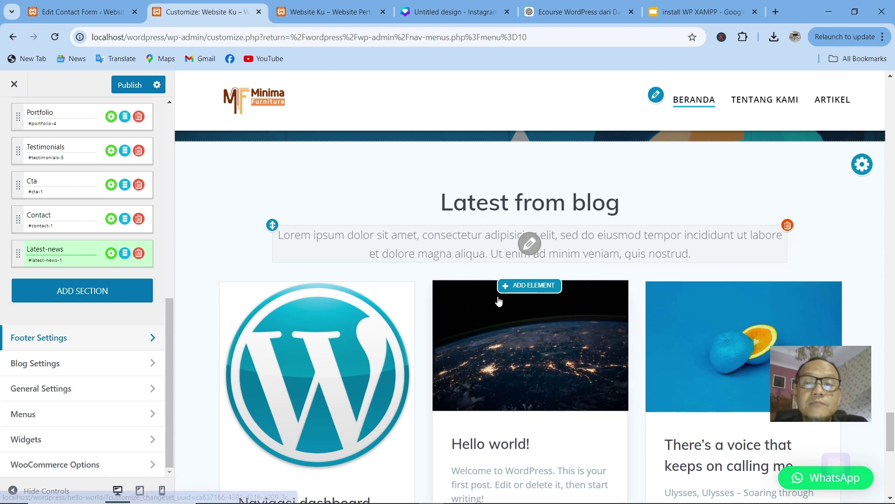
scroll(494, 299, "up", 10)
scroll(508, 254, "up", 4)
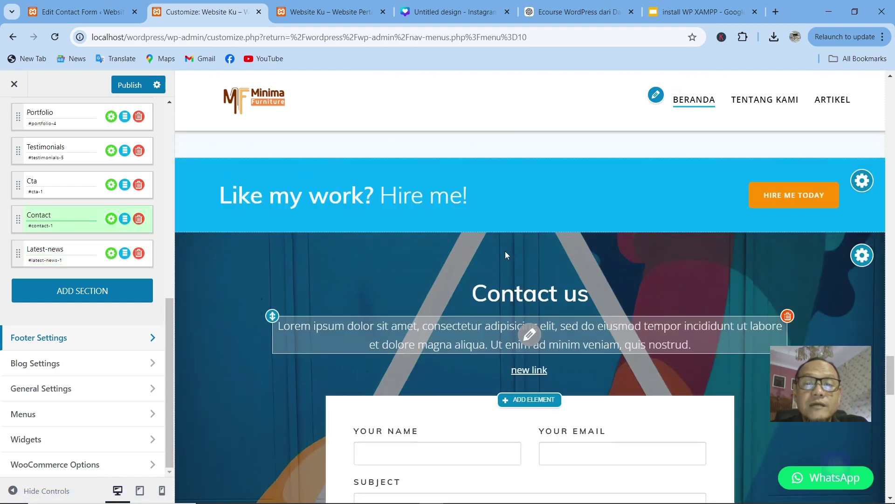
scroll(463, 332, "up", 1)
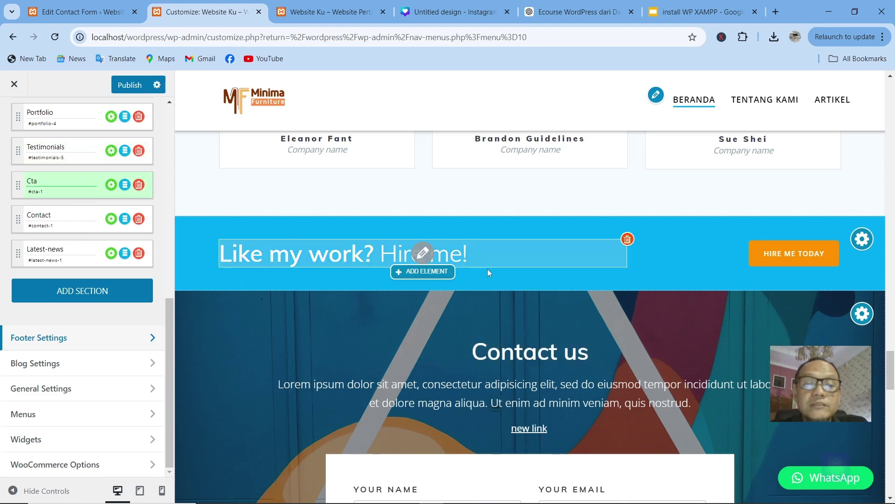
left_click_drag(15, 185, 7, 275)
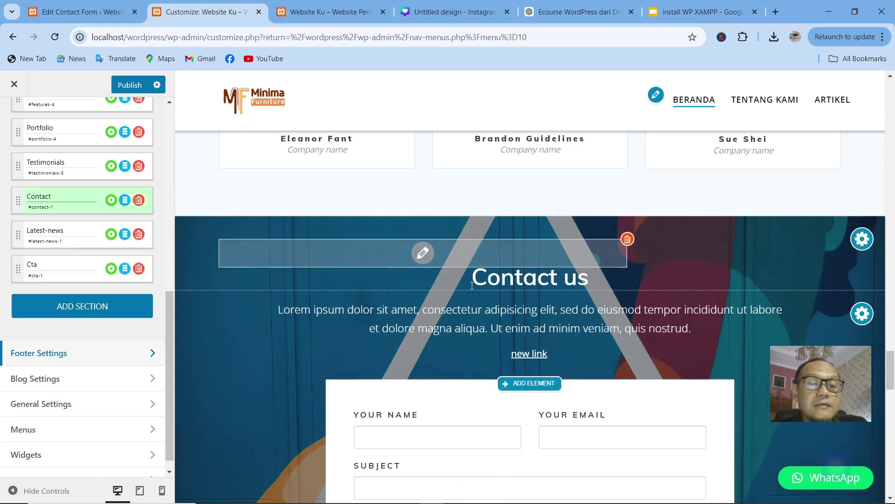
scroll(468, 294, "down", 10)
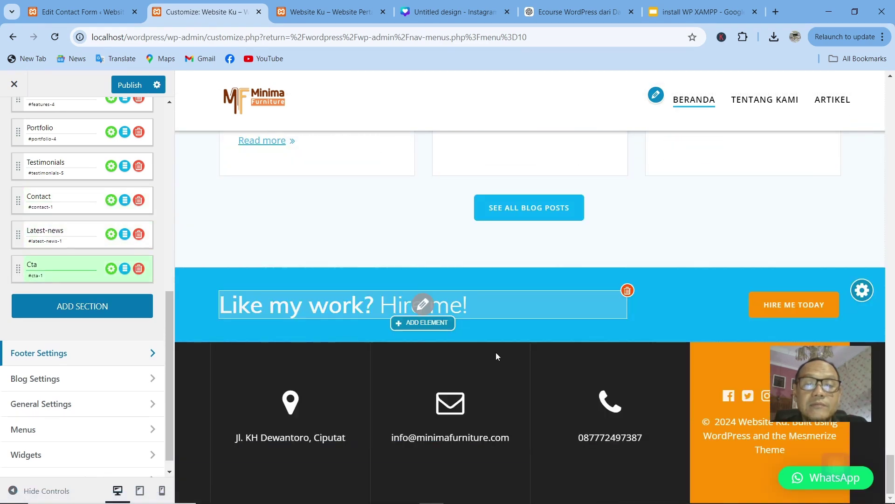
left_click_drag(17, 266, 17, 200)
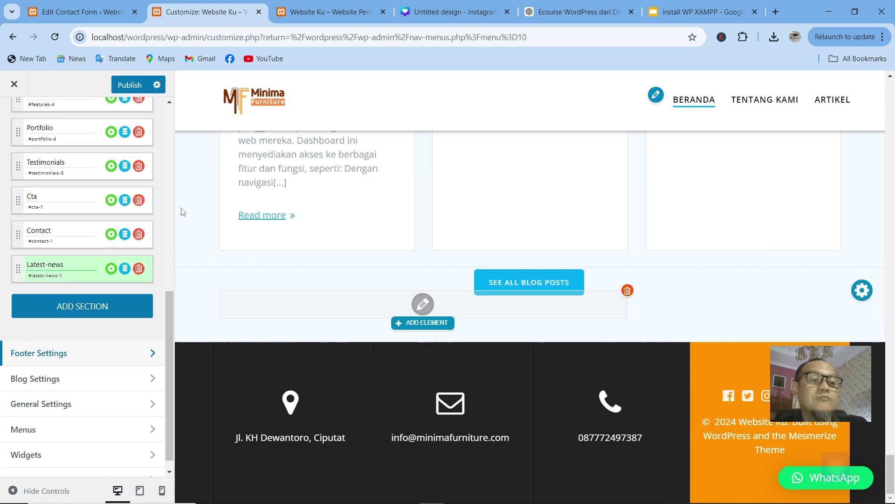
Step: Select the Contact entry to bring the Contact us section into the preview
left_click(53, 231)
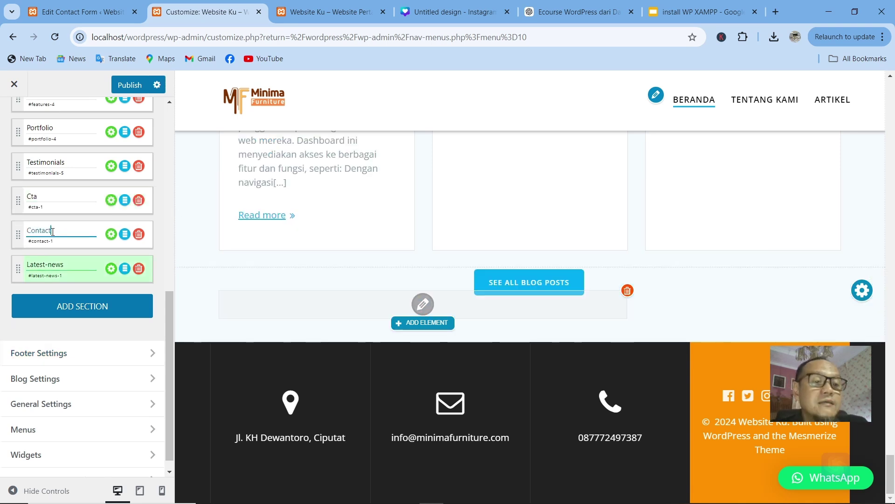
left_click(58, 243)
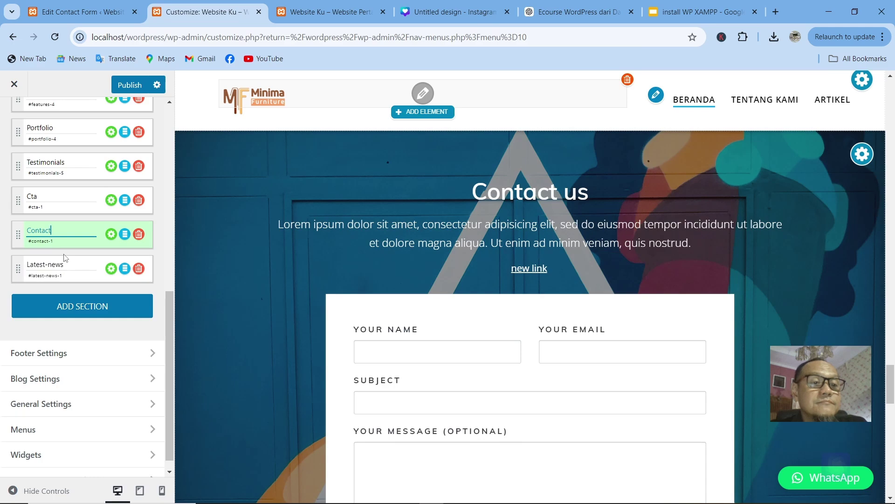
scroll(66, 255, "up", 8)
scroll(67, 250, "down", 8)
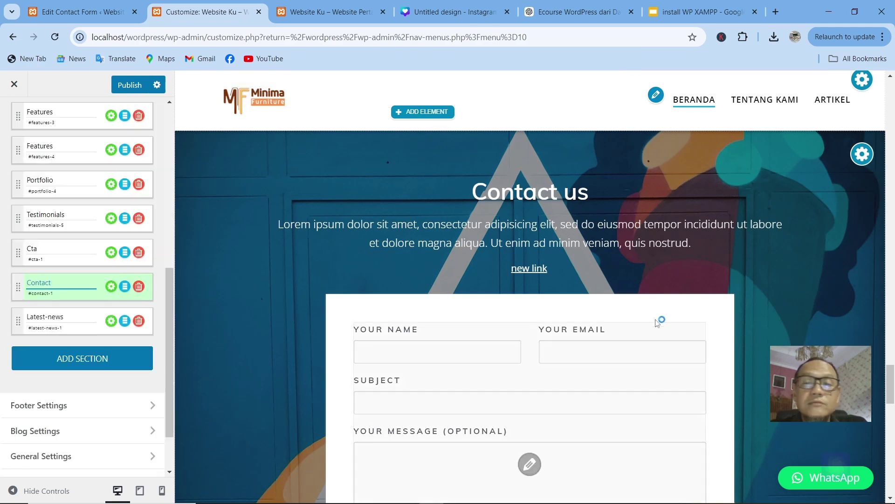
scroll(640, 306, "up", 15)
scroll(627, 306, "up", 5)
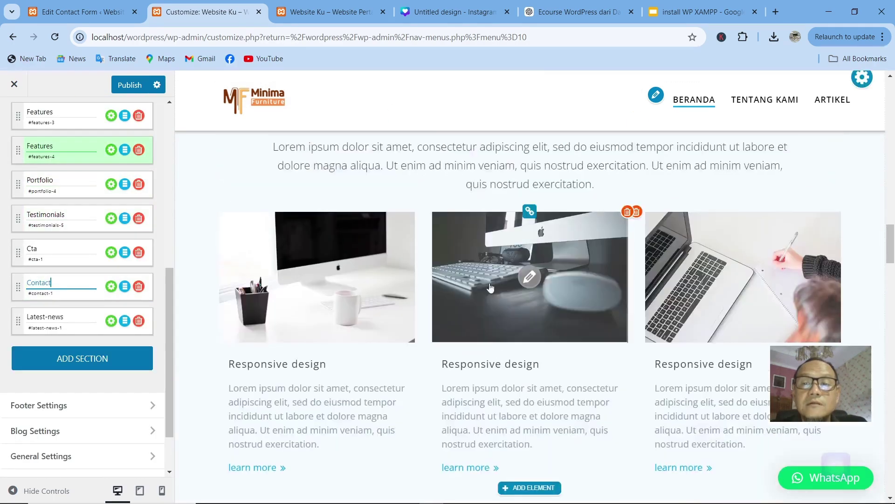
scroll(38, 299, "up", 4)
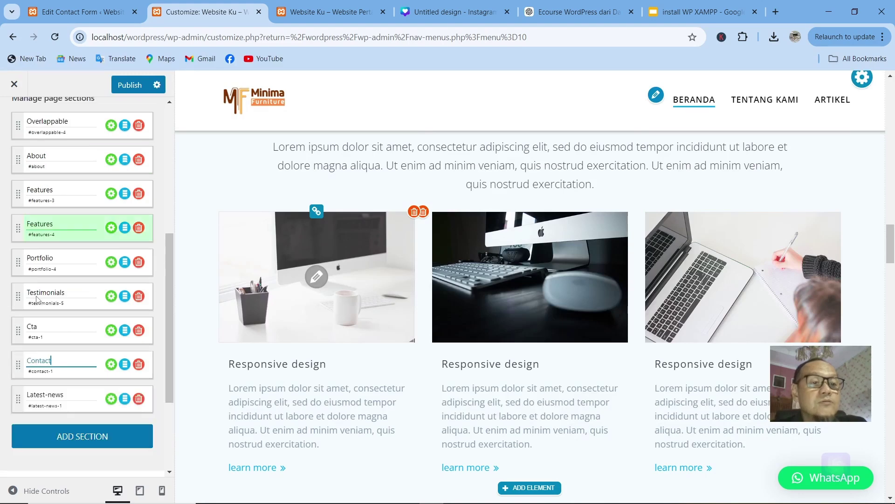
scroll(144, 347, "down", 5)
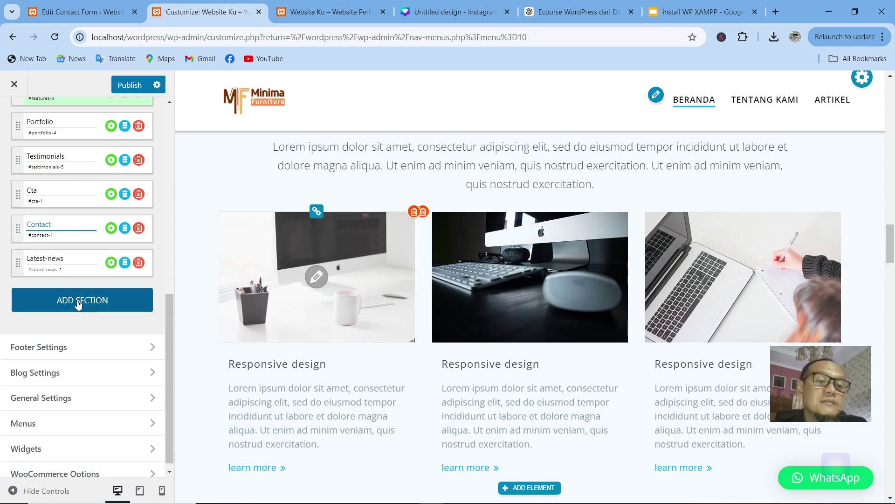
Step: Add the second About template with the city-street image and drag it between Cta and Contact
left_click(79, 302)
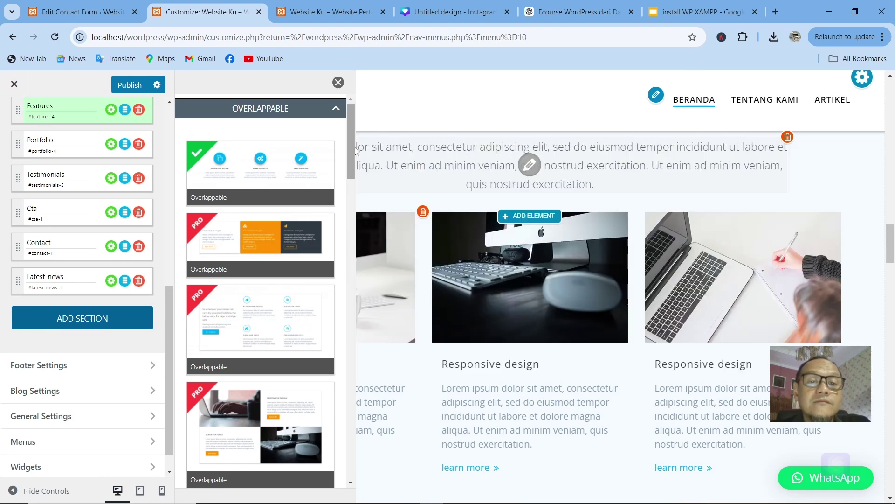
left_click_drag(348, 145, 346, 246)
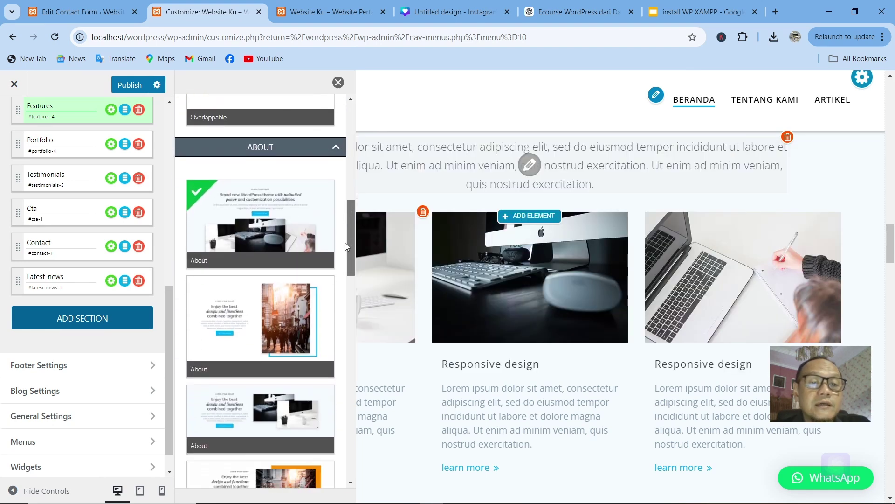
scroll(346, 246, "down", 1)
mouse_move(242, 278)
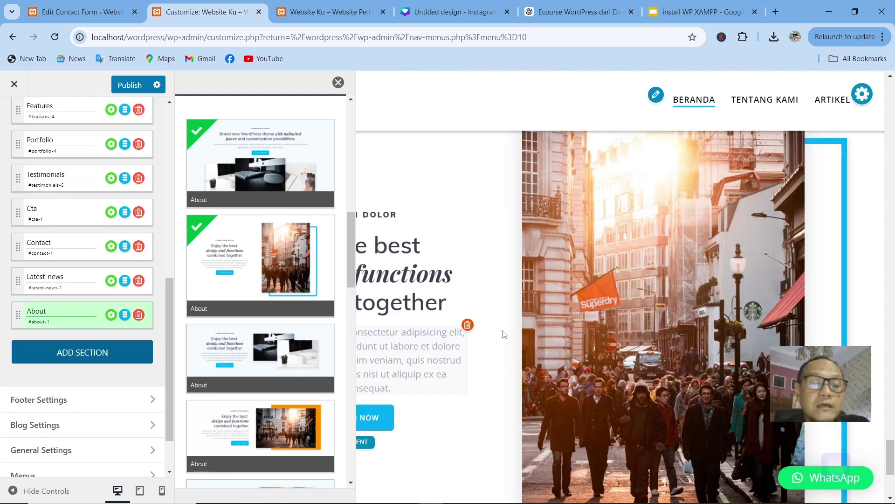
scroll(485, 335, "down", 3)
scroll(499, 335, "up", 1)
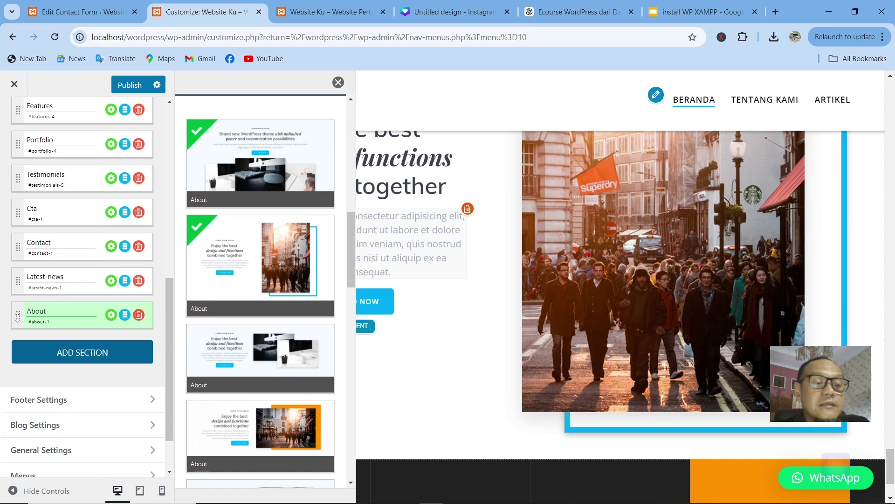
left_click_drag(17, 317, 28, 236)
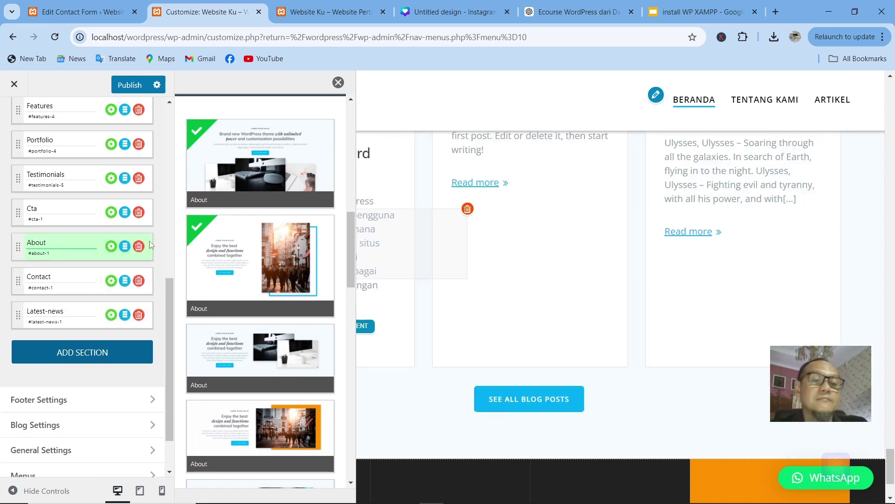
mouse_move(307, 281)
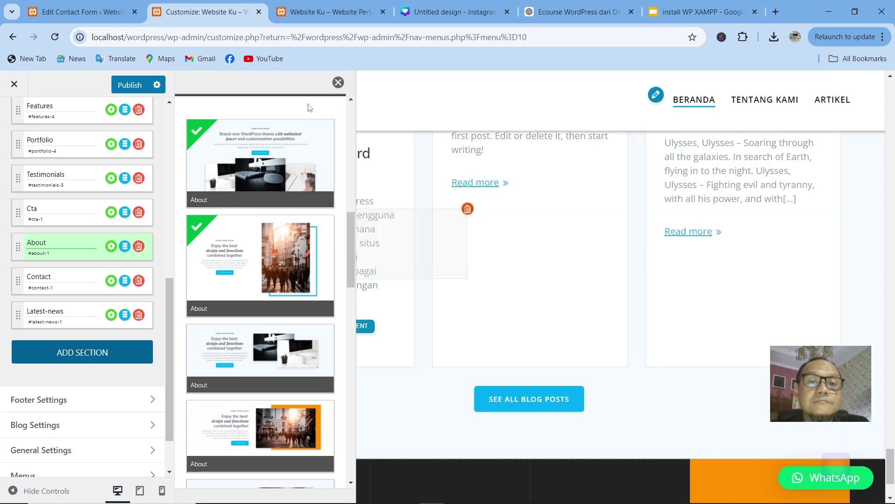
left_click(338, 83)
Step: Jump the preview to the original About section from the sections list
scroll(360, 315, "up", 10)
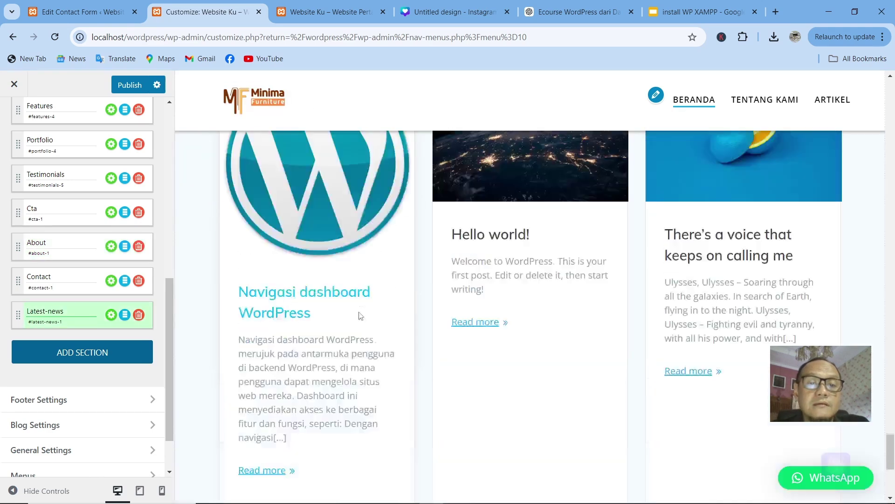
scroll(359, 314, "up", 15)
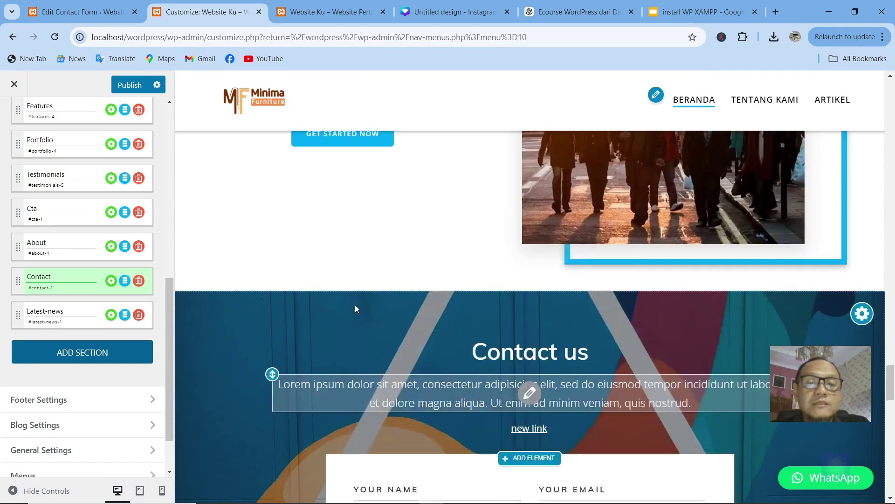
scroll(355, 308, "up", 15)
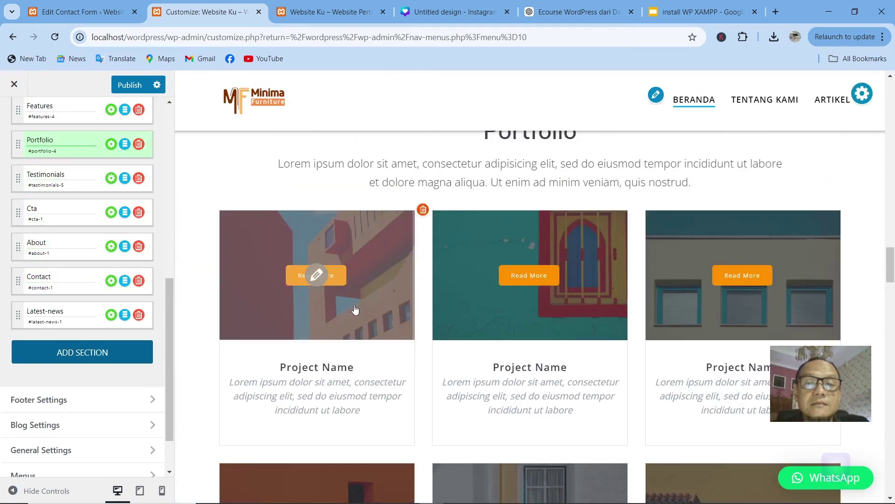
scroll(355, 309, "up", 4)
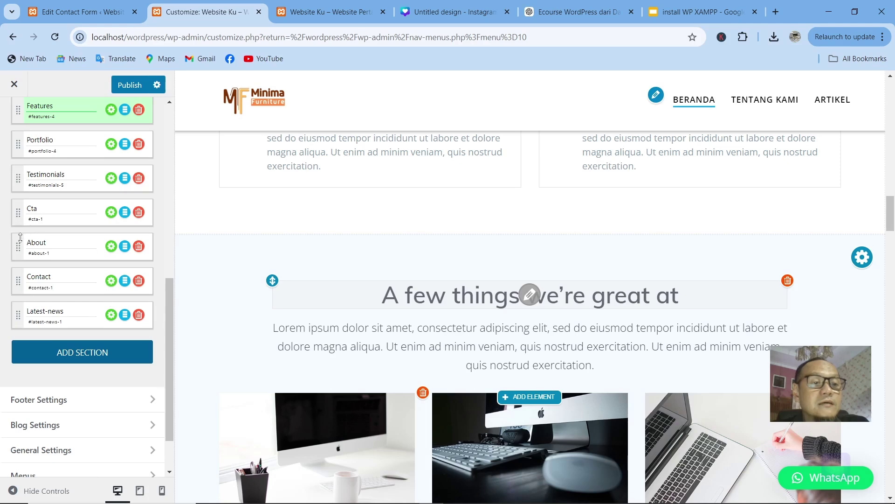
left_click(19, 253)
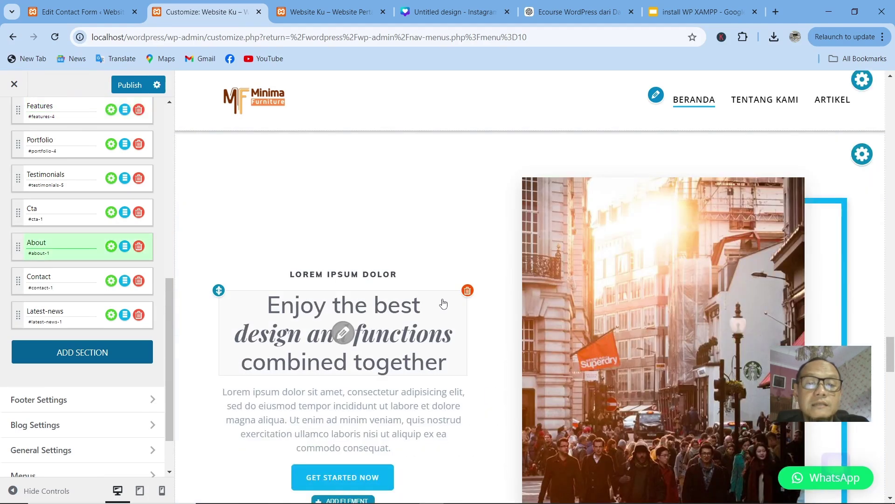
scroll(444, 304, "up", 7)
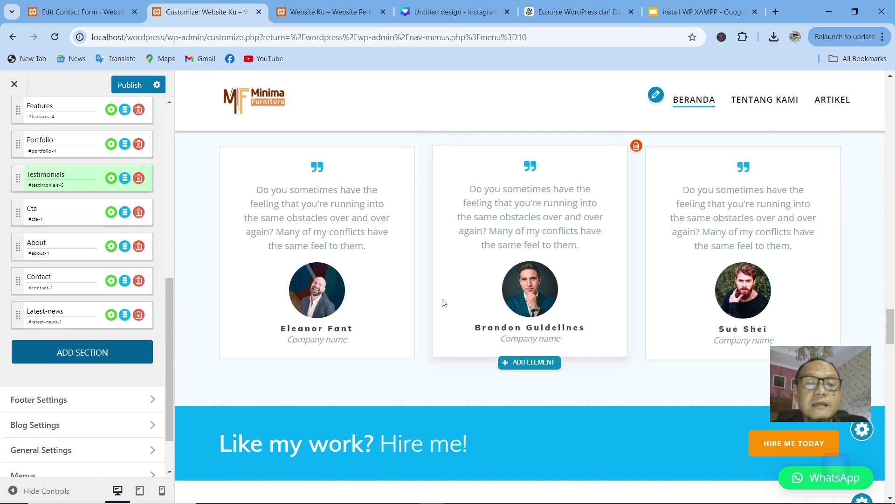
scroll(444, 304, "down", 7)
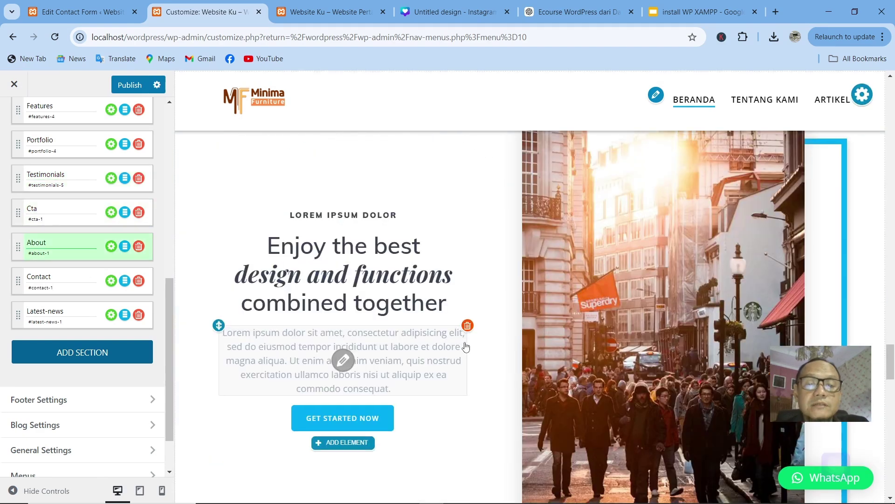
Step: Jump to the Contact section, then scroll the preview back up to the hero
left_click(65, 285)
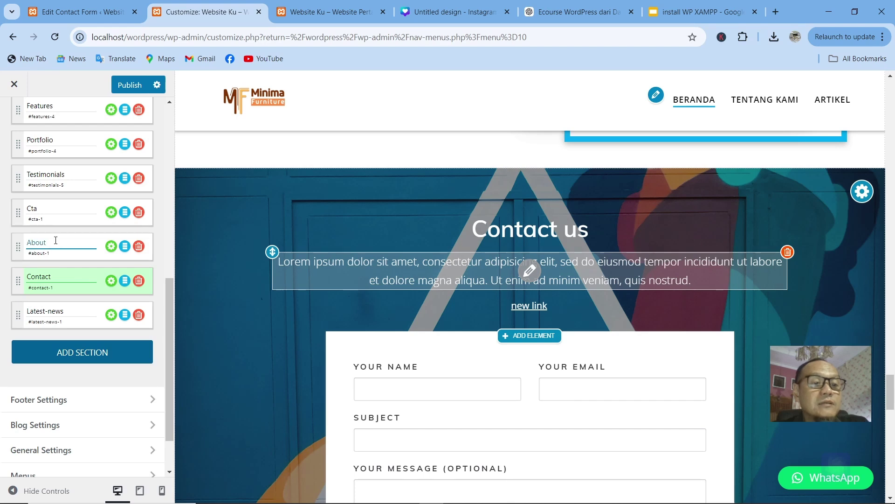
scroll(55, 245, "up", 5)
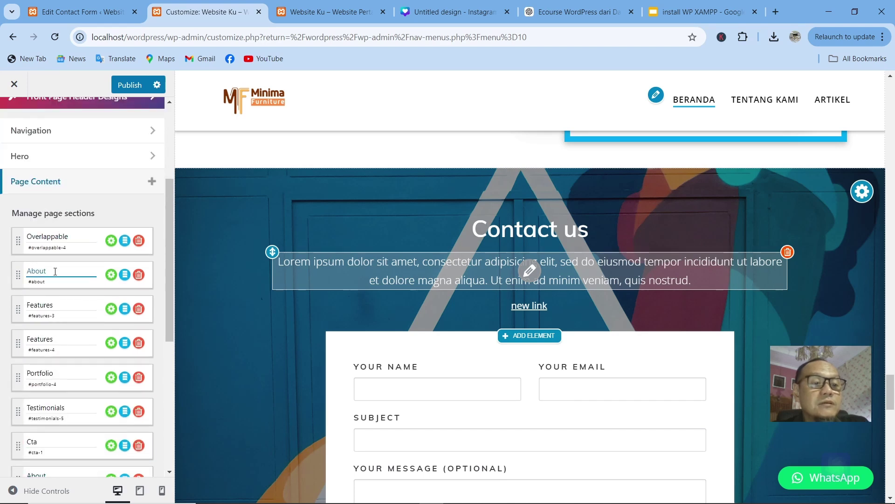
scroll(43, 305, "down", 5)
scroll(42, 308, "down", 1)
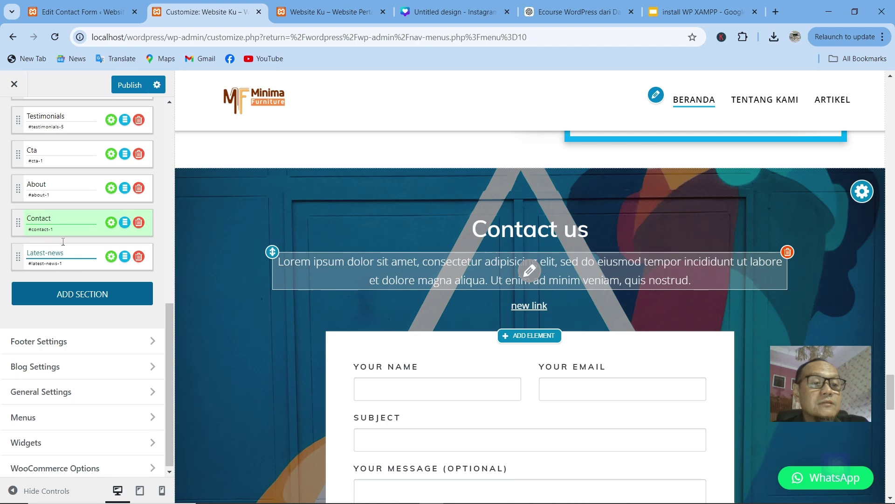
scroll(49, 212, "up", 1)
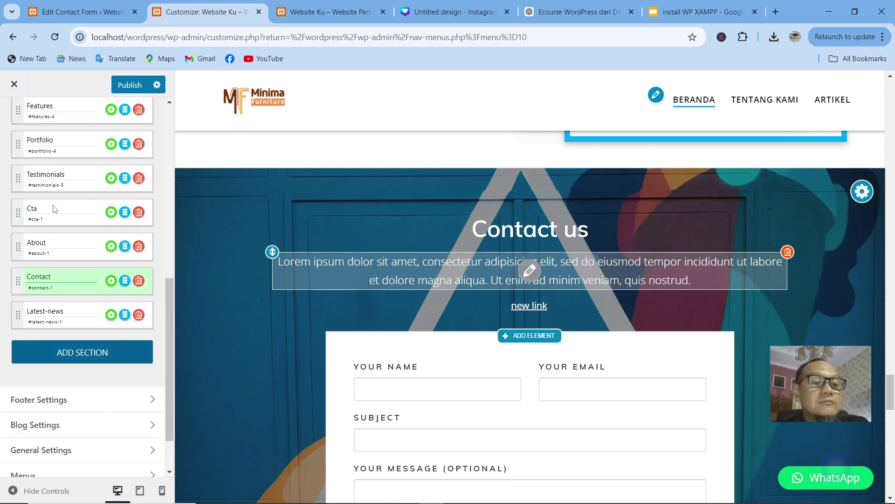
scroll(52, 209, "up", 3)
scroll(49, 307, "down", 3)
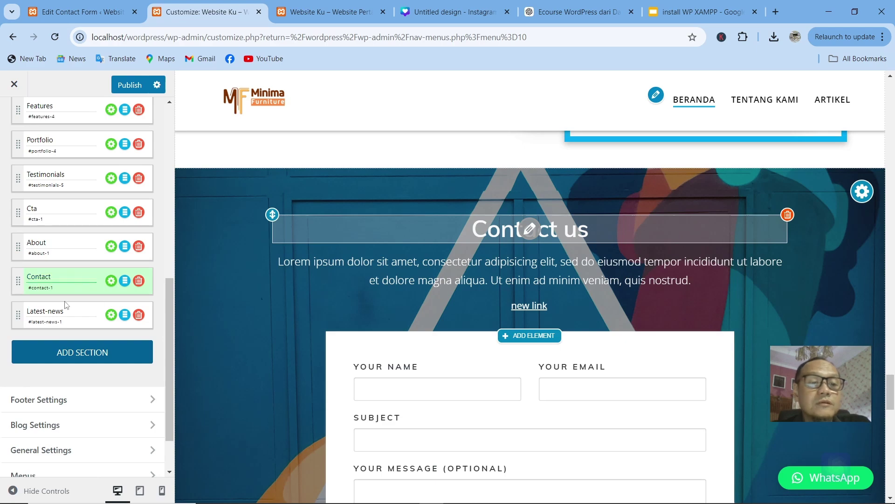
scroll(429, 358, "up", 5)
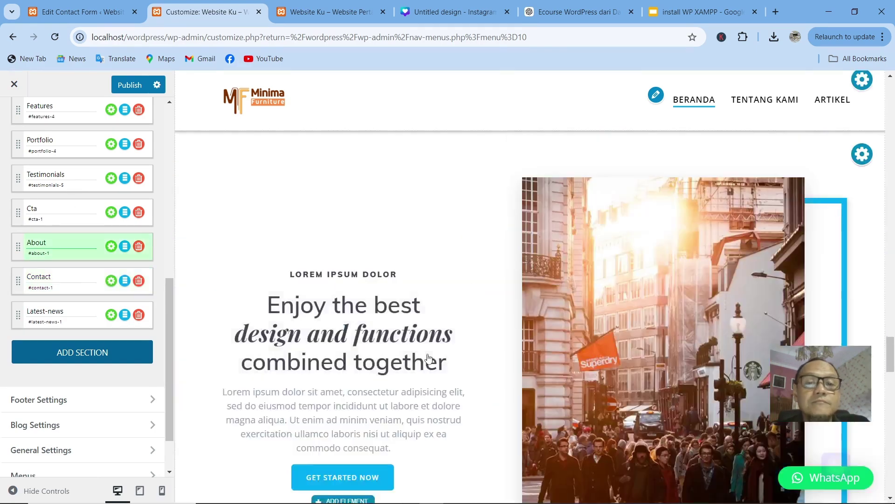
scroll(429, 358, "up", 15)
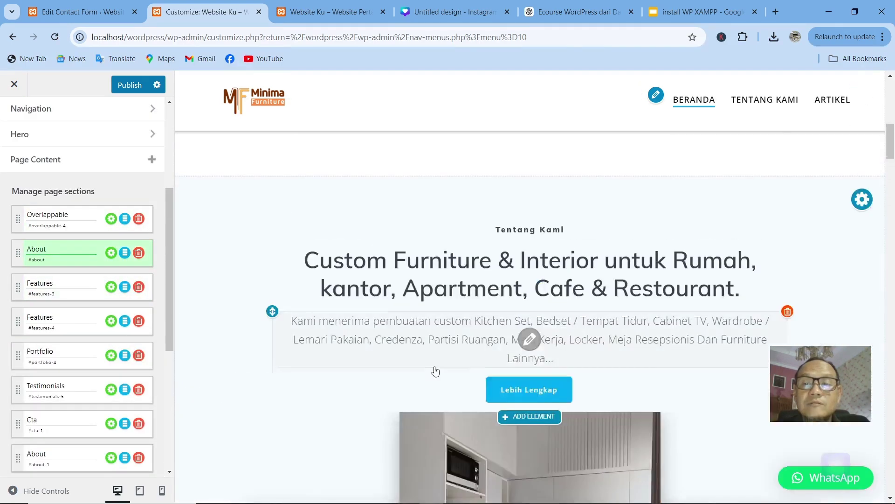
scroll(435, 371, "up", 5)
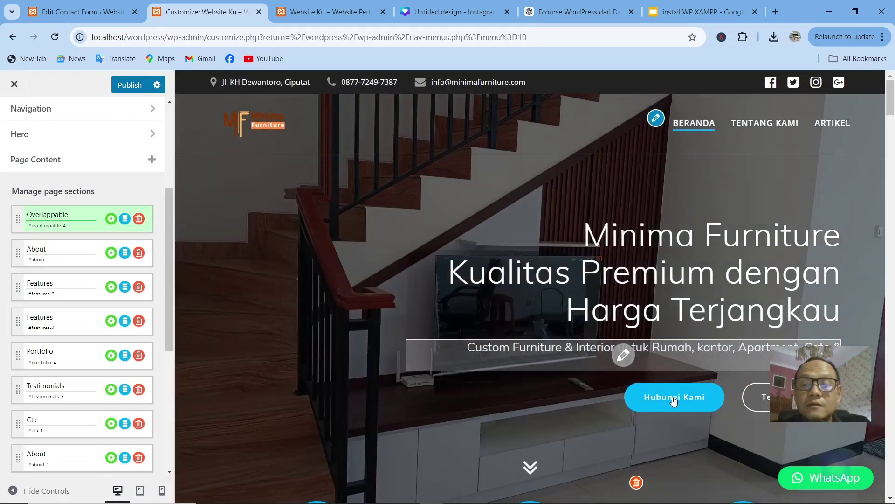
Step: Open the Hubungi Kami button editor, close it without changes, and jump the preview to Contact us
left_click(675, 397)
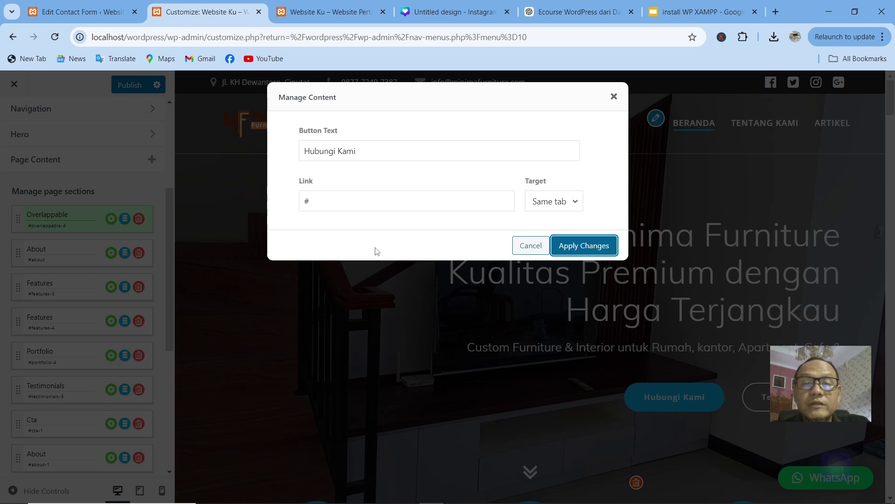
left_click(438, 208)
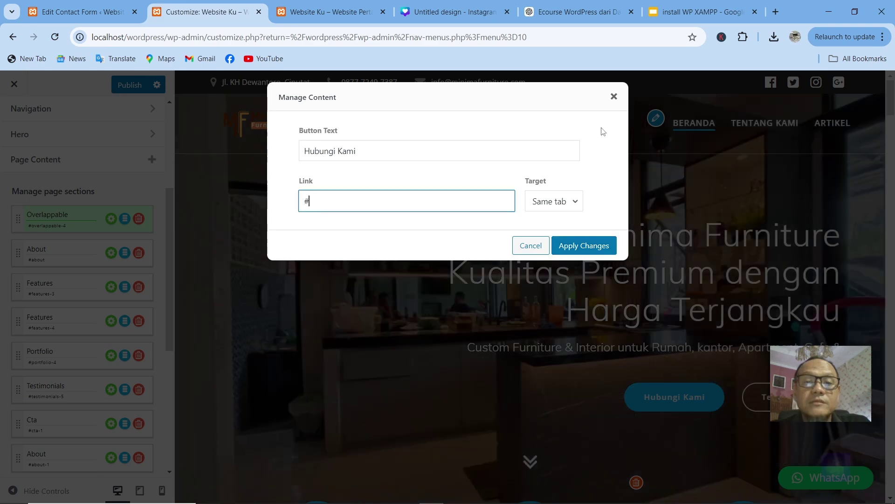
left_click(528, 251)
scroll(84, 280, "down", 5)
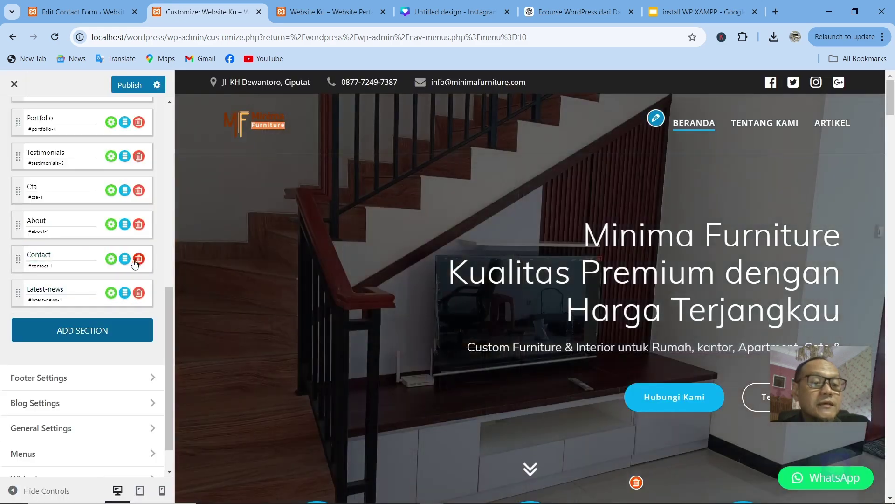
left_click(90, 273)
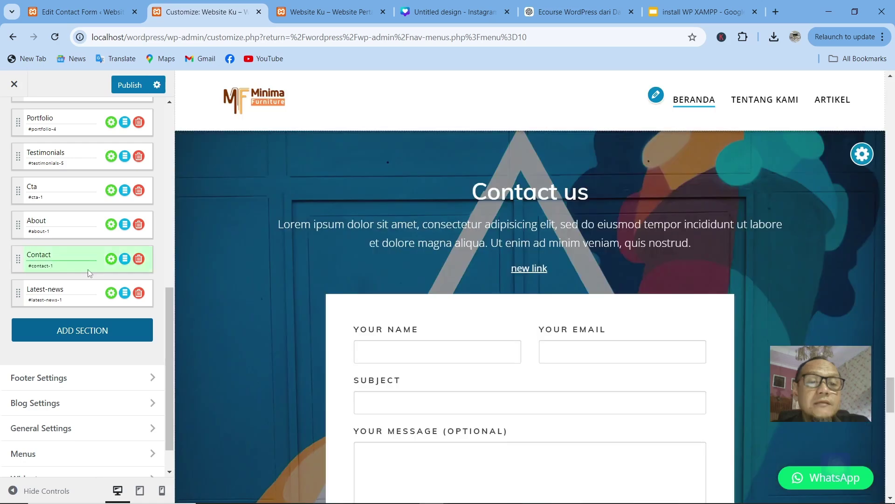
Step: Copy the Contact item's #contact-1 anchor and scroll the preview back up to the hero
left_click(72, 266)
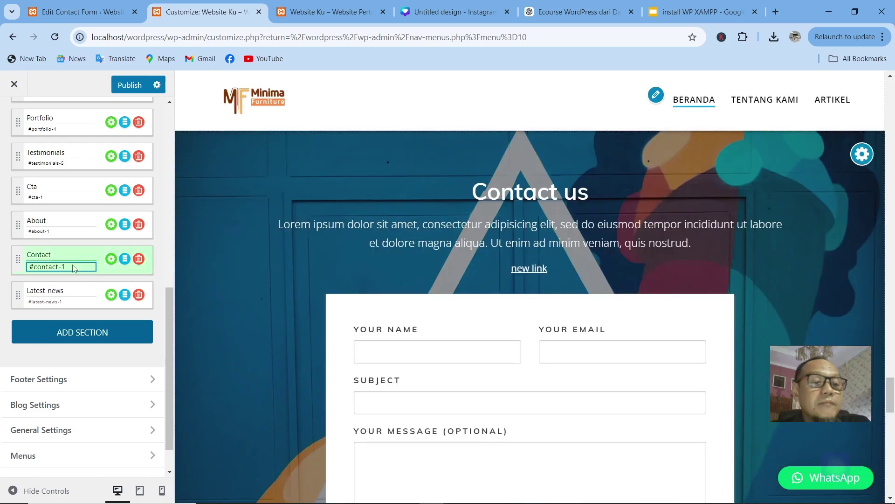
left_click_drag(72, 268, 23, 268)
key("ctrl+c")
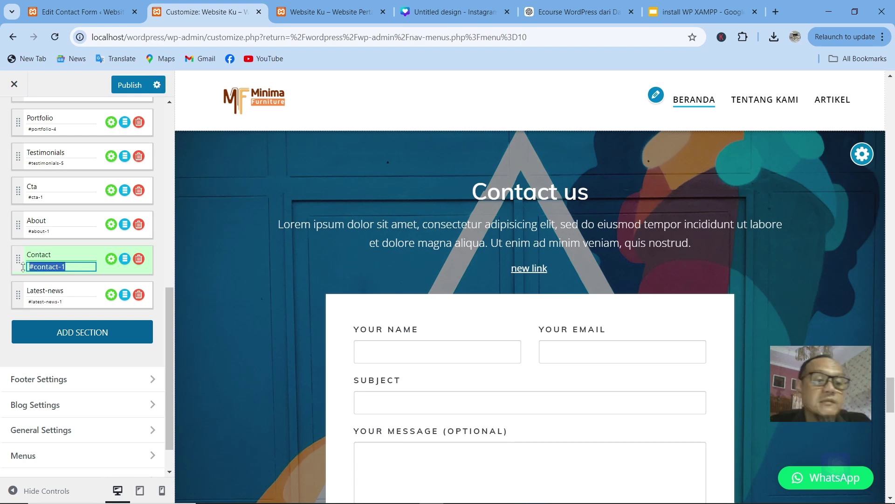
scroll(68, 220, "up", 1)
scroll(68, 220, "up", 10)
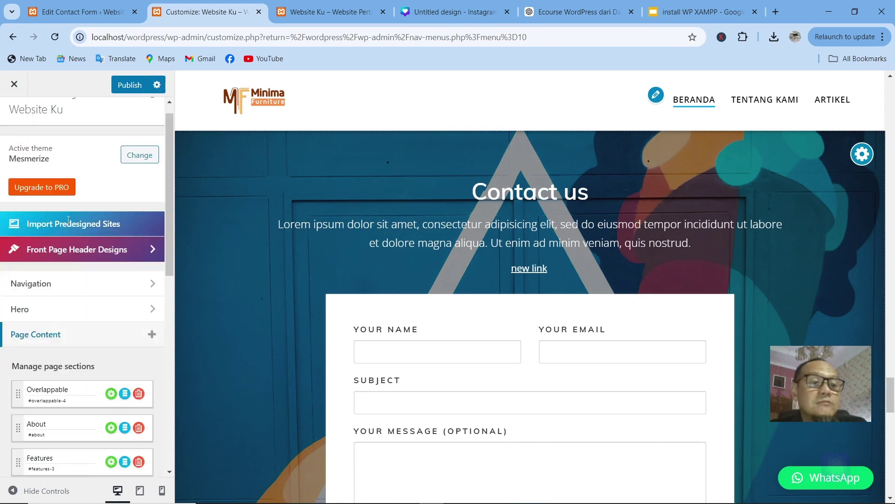
scroll(56, 353, "down", 10)
scroll(558, 262, "up", 20)
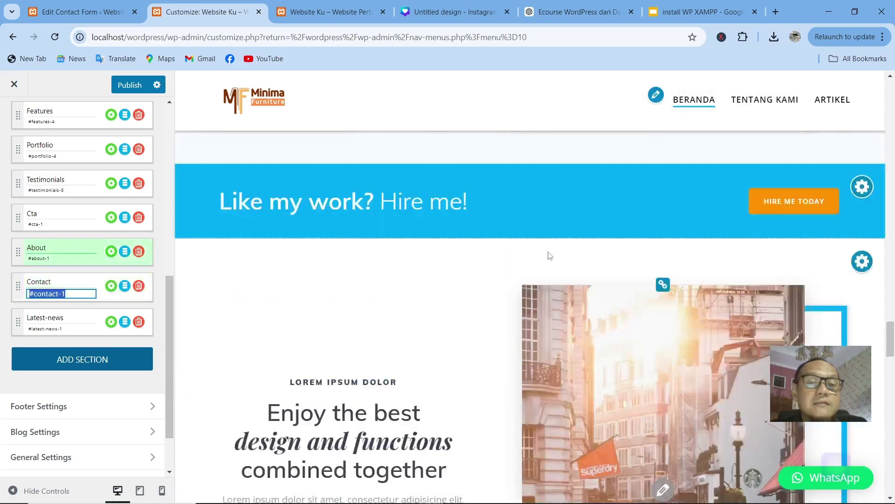
scroll(544, 244, "up", 10)
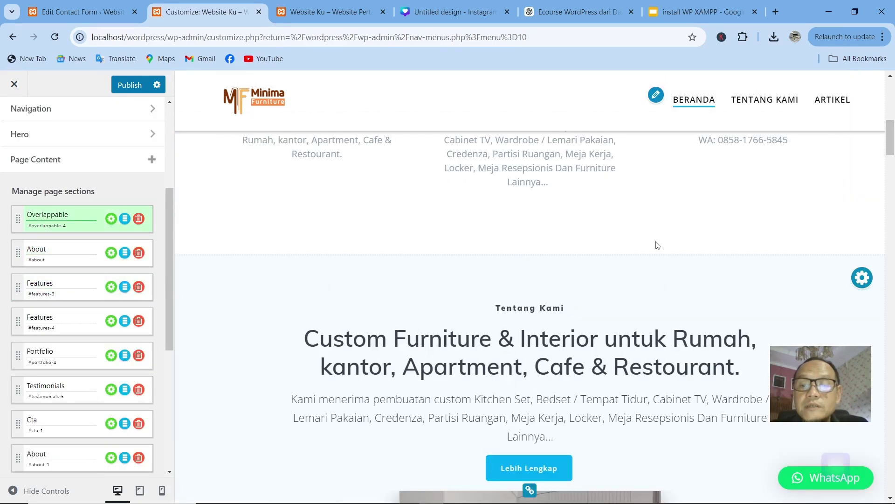
scroll(643, 231, "up", 7)
scroll(625, 213, "up", 3)
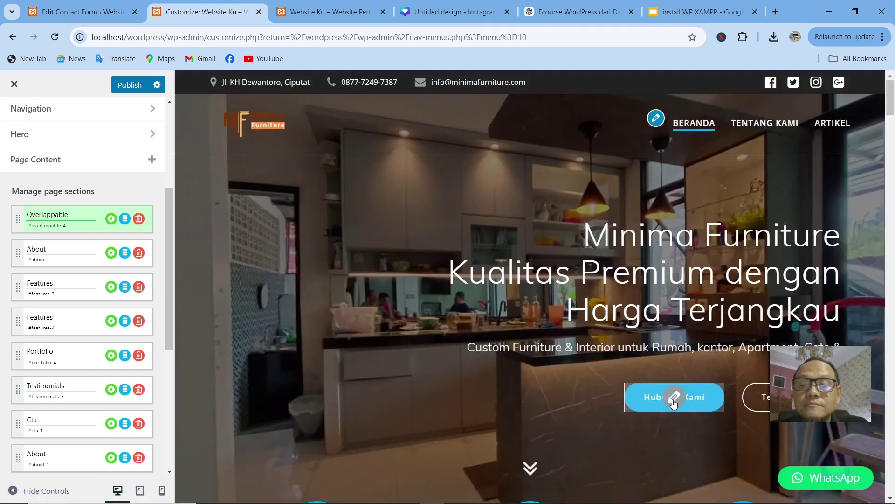
Step: Set the Hubungi Kami button link to #contact-1, opening in the same tab
left_click(674, 397)
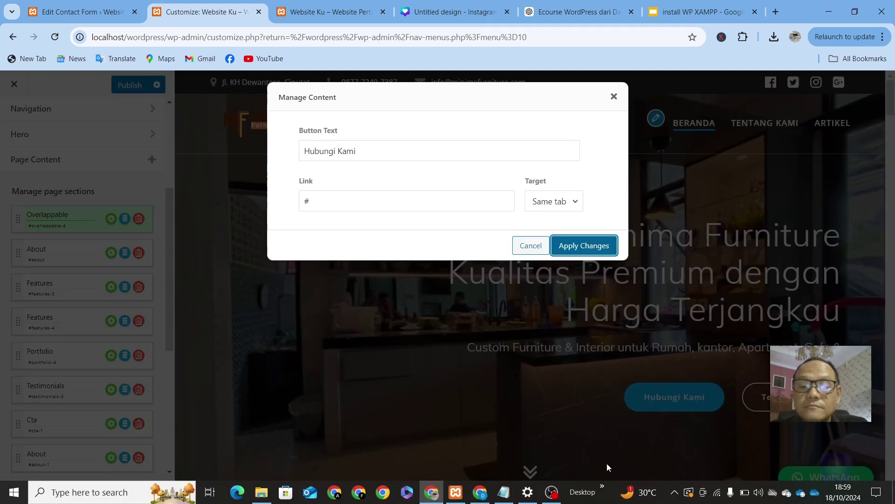
double_click(336, 202)
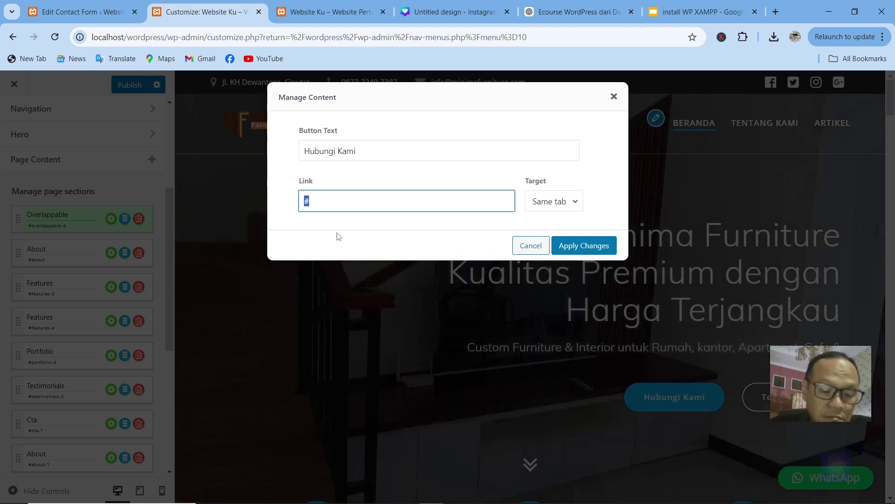
key("ctrl+v")
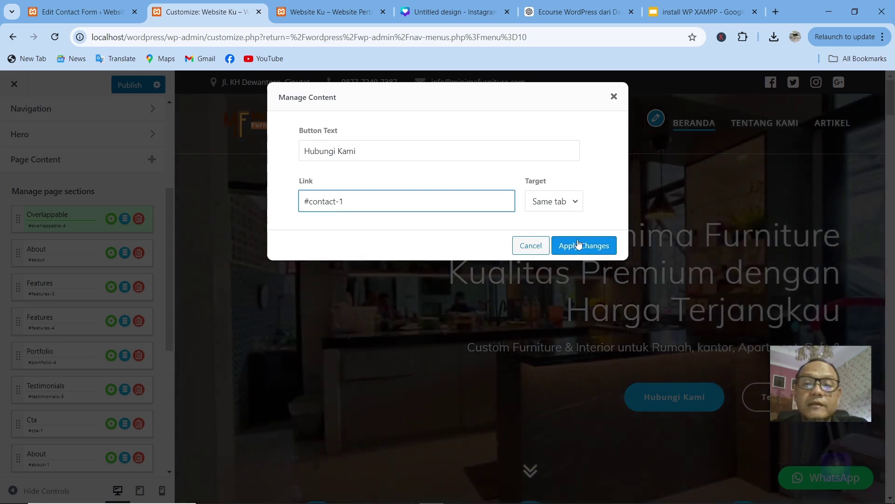
left_click(562, 205)
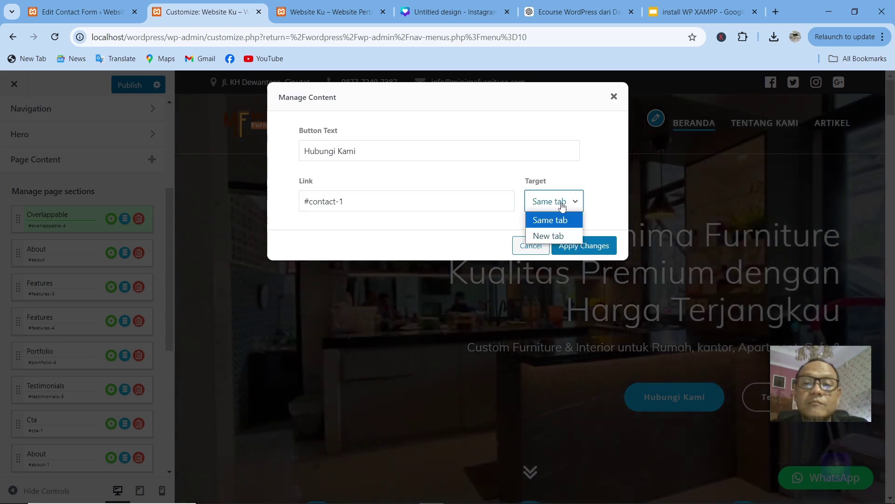
left_click(543, 235)
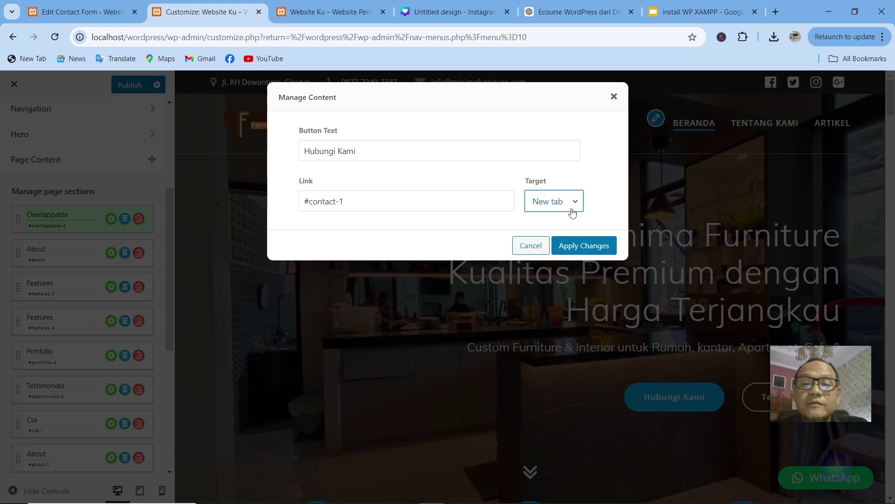
left_click(573, 208)
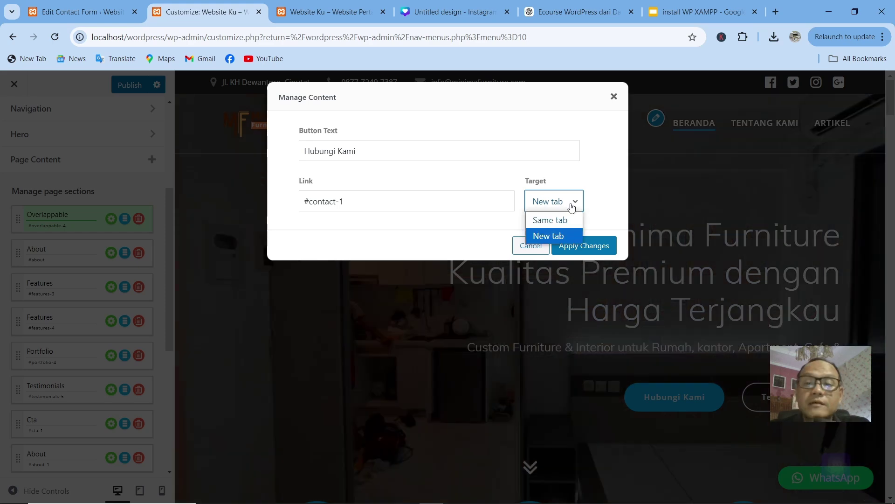
left_click(548, 220)
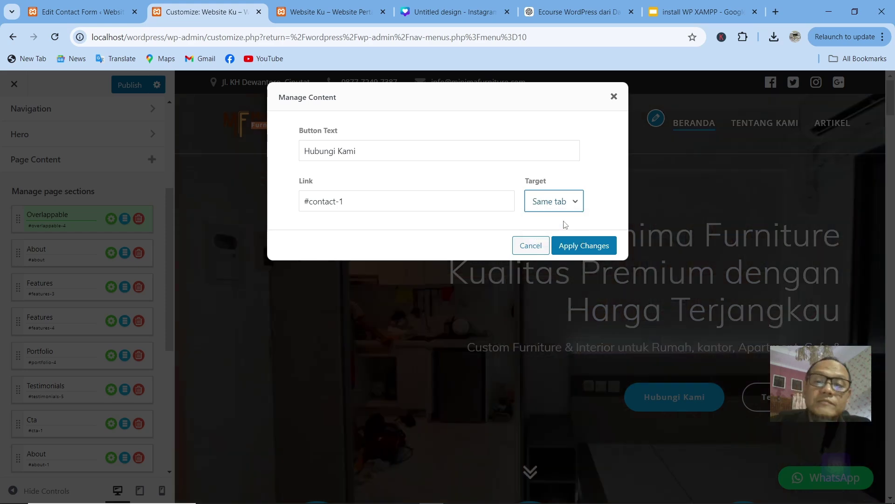
left_click(585, 245)
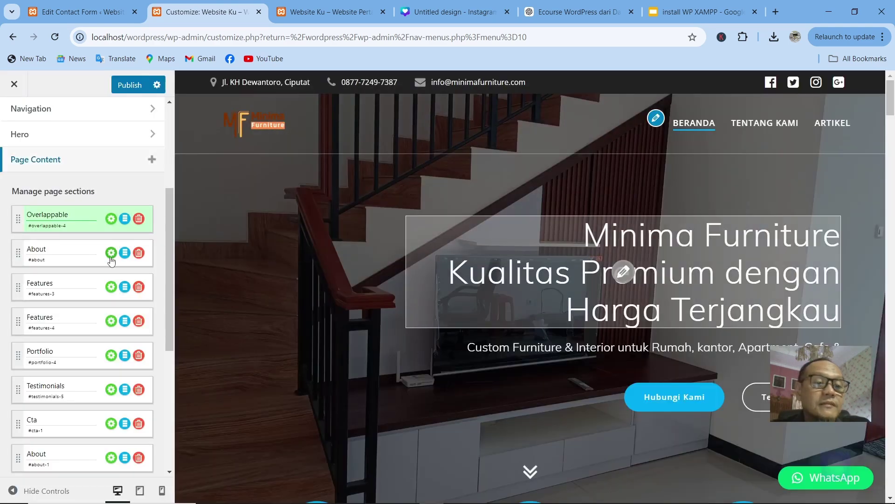
Step: Confirm the Tentang Kami button links to #about and close its content dialog
left_click(765, 396)
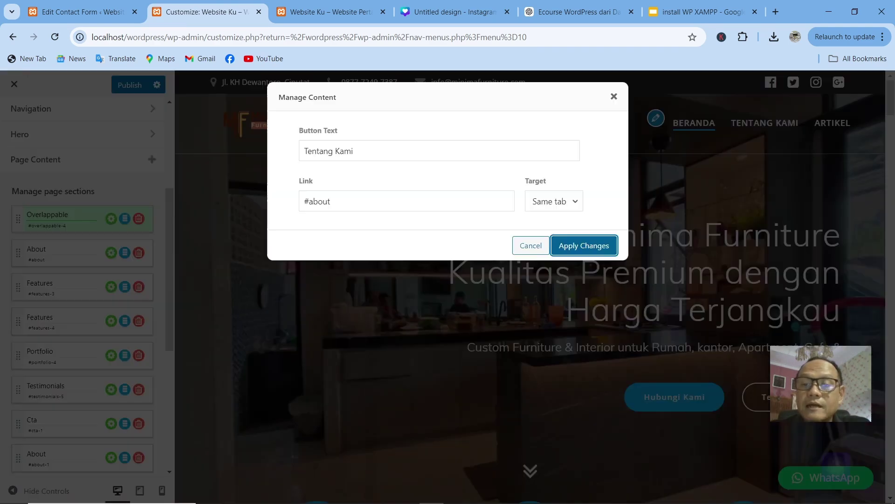
left_click(335, 202)
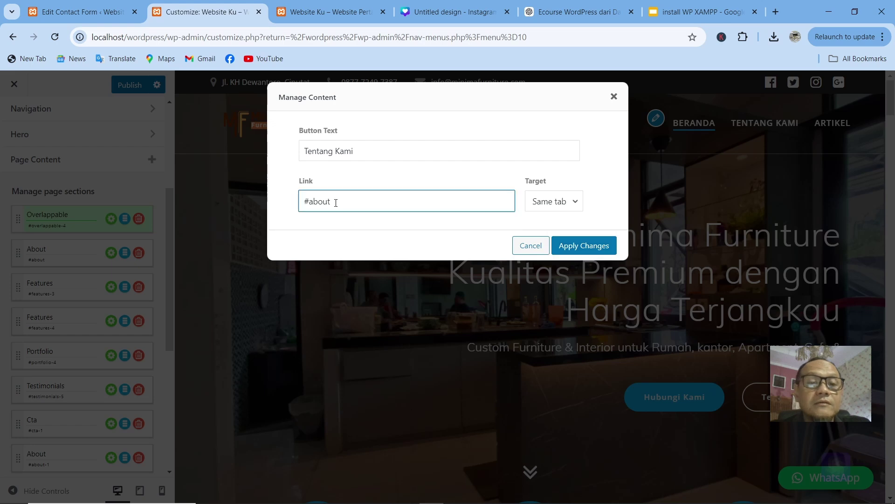
left_click(171, 263)
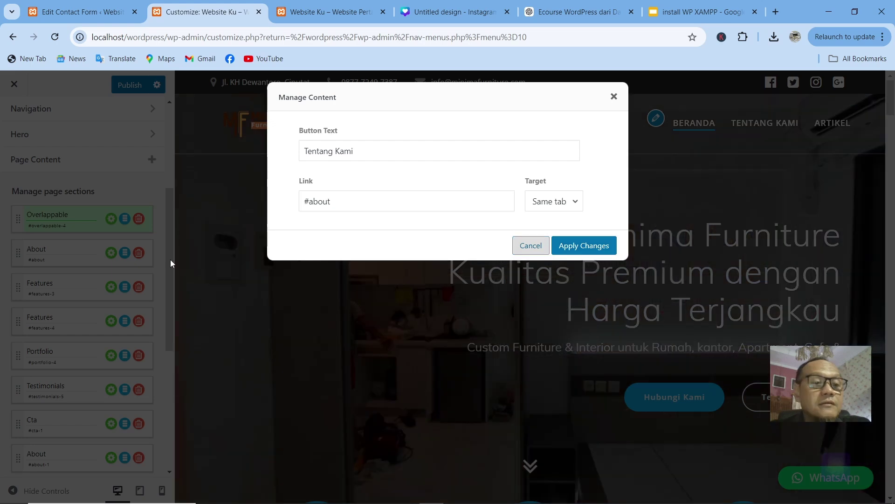
left_click(171, 264)
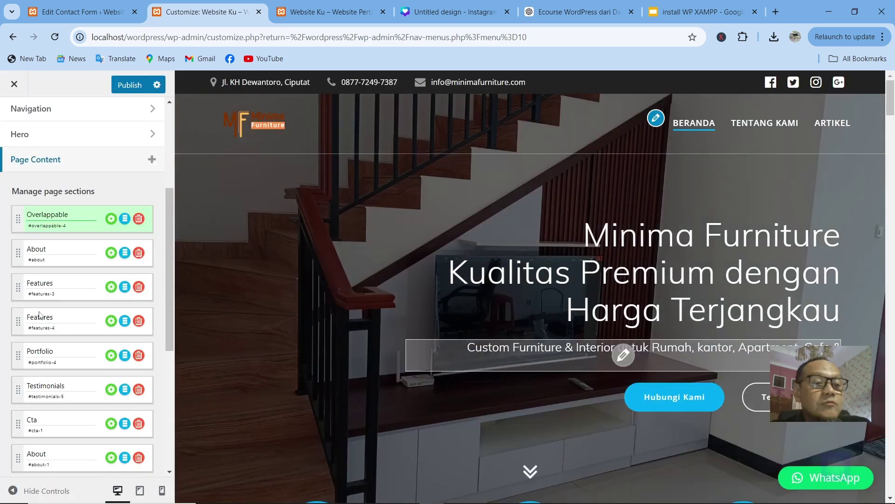
Step: Add the four-column features-13 template from the section gallery to the end of the homepage
left_click(41, 316)
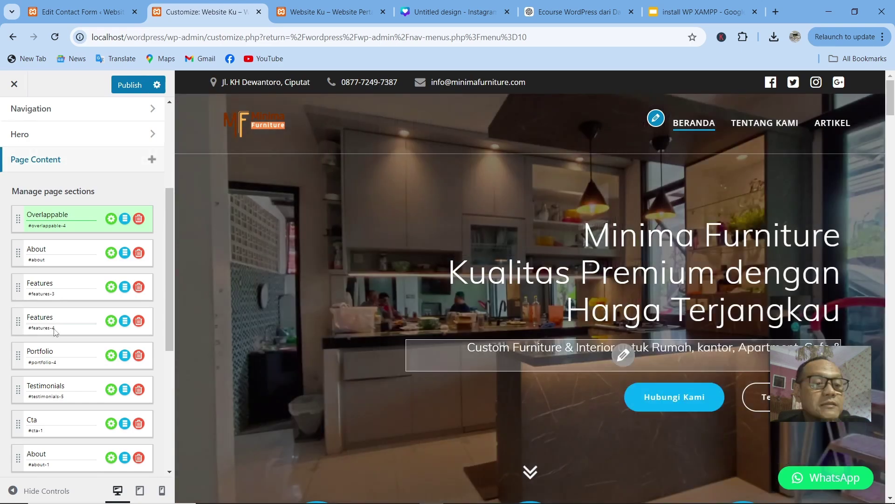
scroll(55, 330, "down", 4)
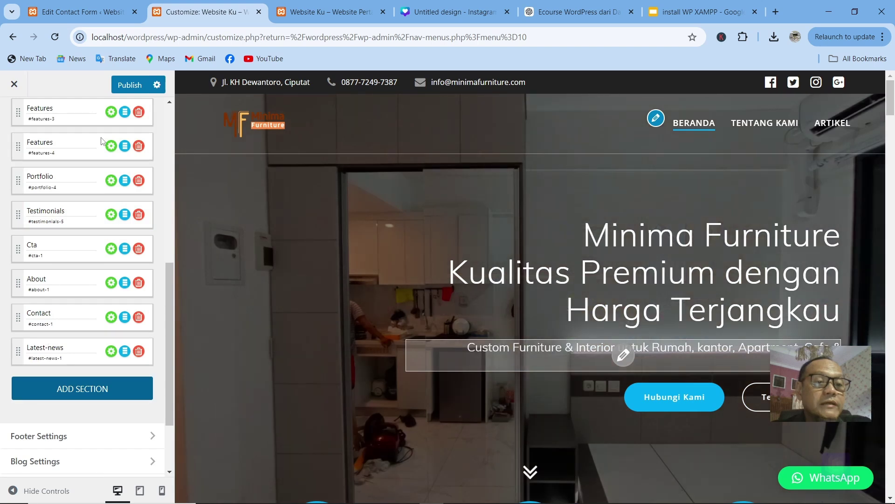
scroll(60, 294, "up", 4)
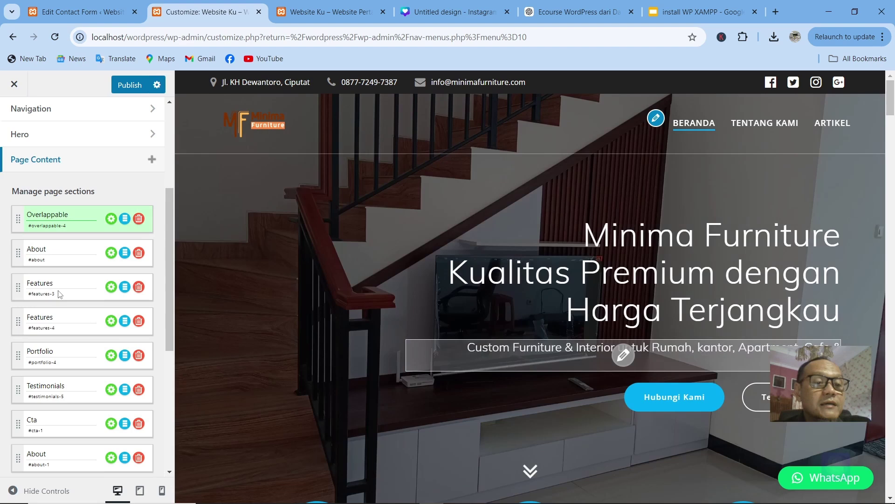
scroll(60, 293, "down", 5)
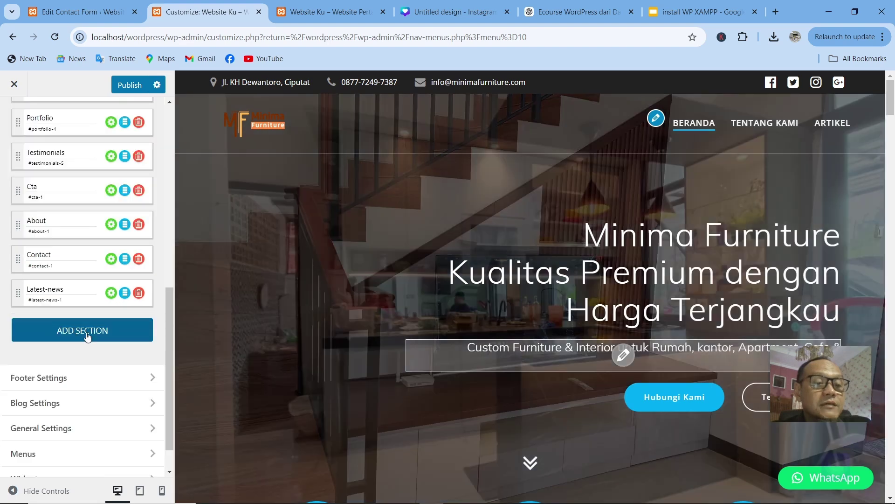
left_click(88, 336)
scroll(259, 287, "down", 10)
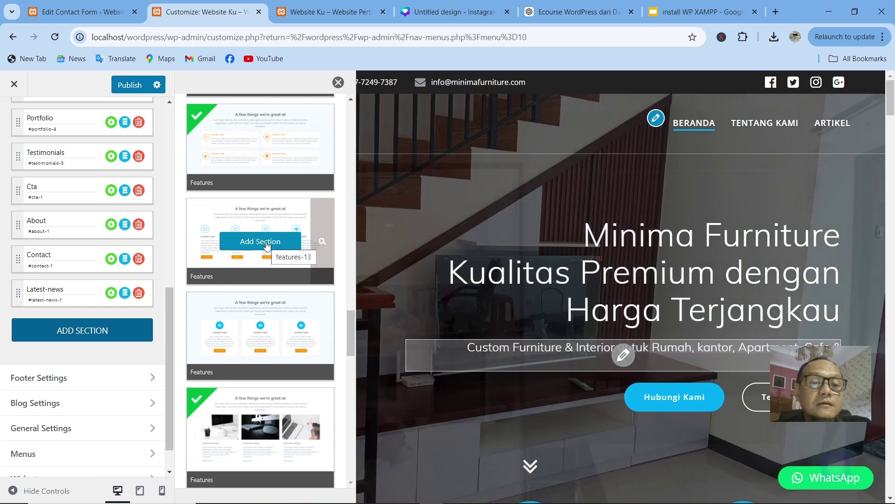
left_click(267, 246)
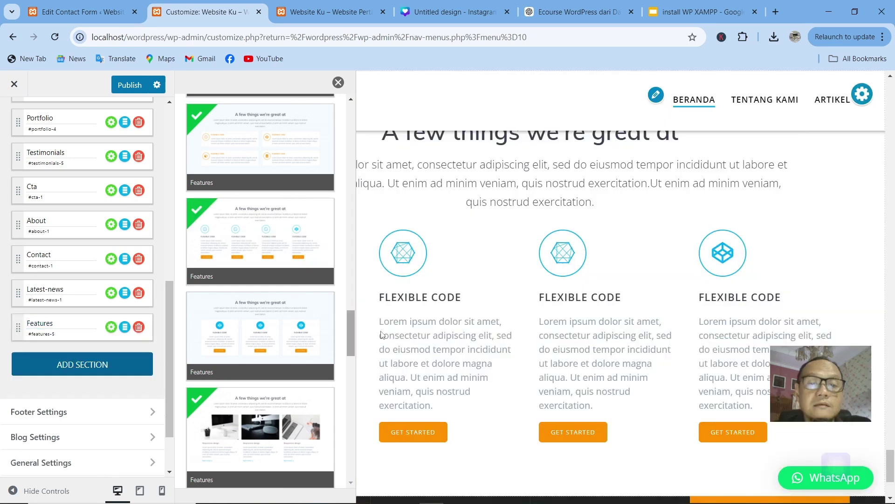
Step: Close the template gallery and inspect the 'A few things we're great at' heading and description
left_click(338, 82)
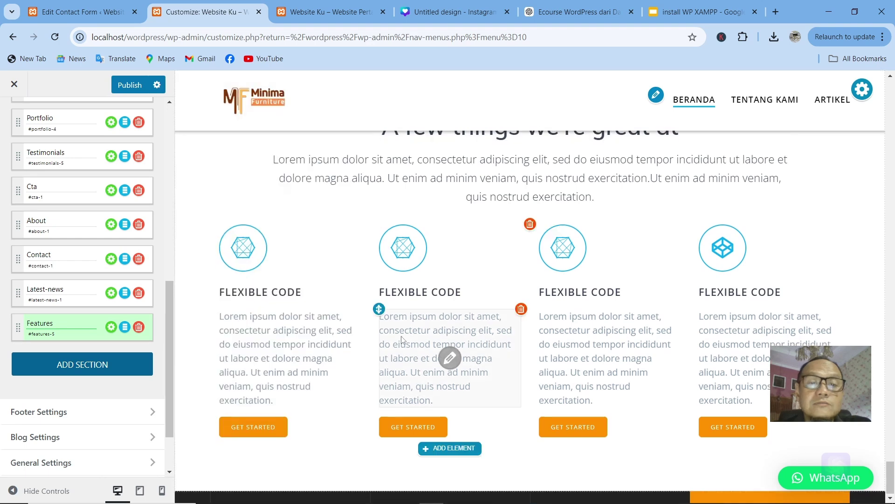
scroll(402, 339, "down", 3)
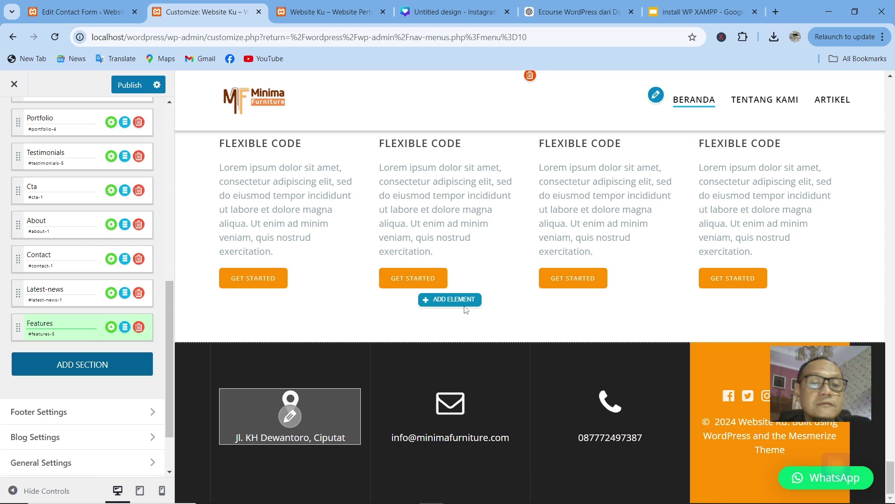
scroll(467, 309, "up", 5)
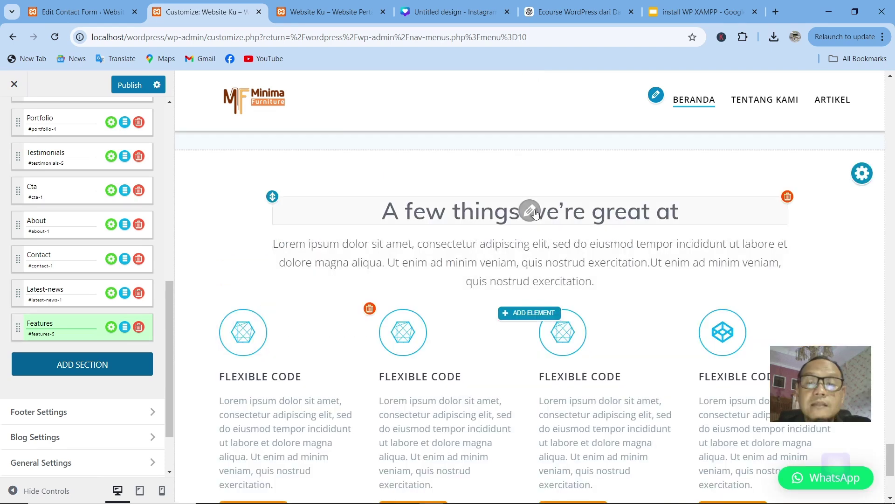
left_click(677, 210)
left_click_drag(682, 211, 392, 231)
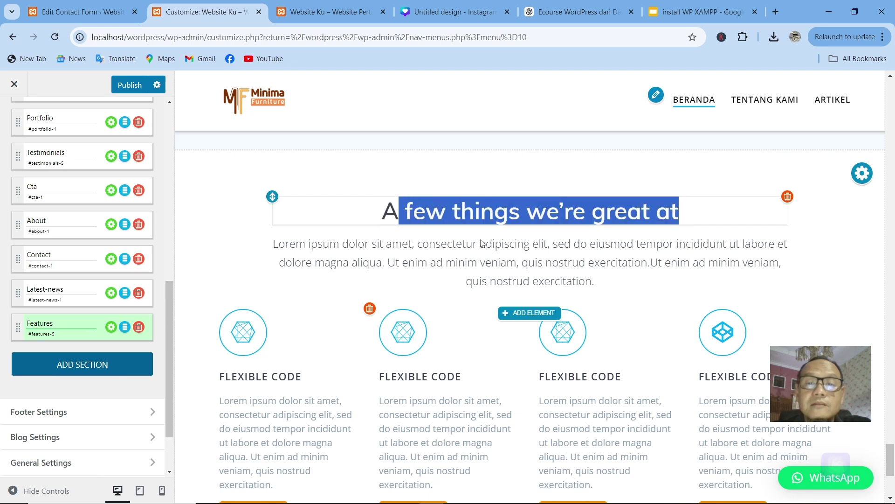
left_click(525, 262)
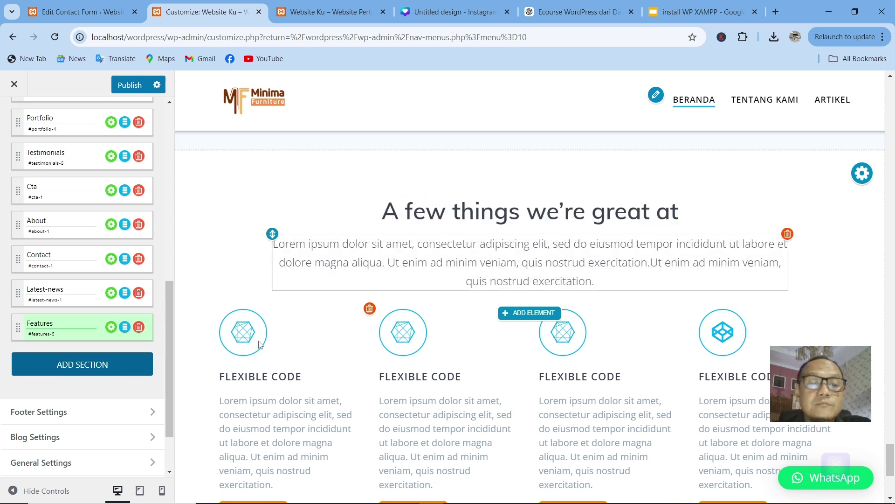
left_click(242, 340)
Step: Scroll through the preview to review the new Features section below the latest blog posts
scroll(430, 367, "down", 4)
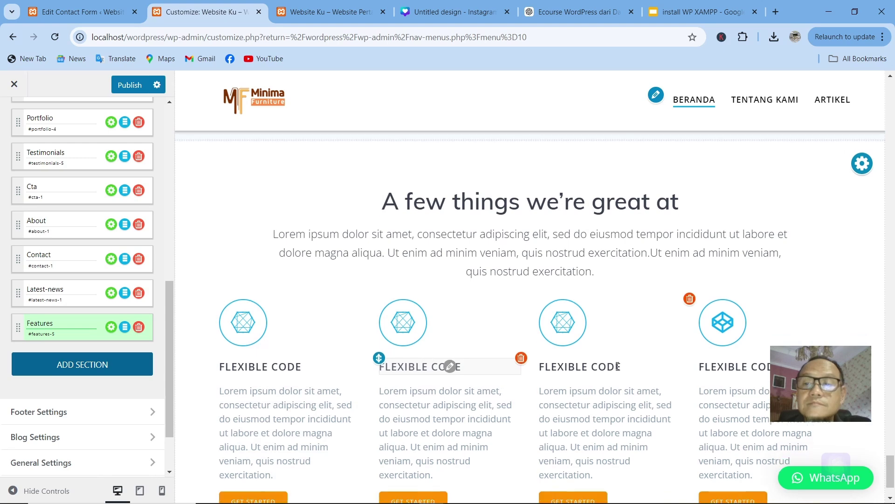
scroll(818, 224, "up", 3)
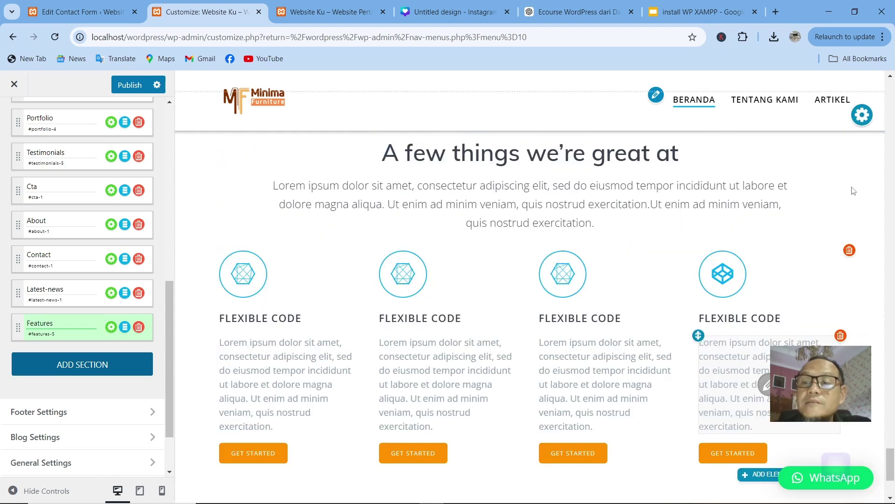
scroll(513, 280, "down", 4)
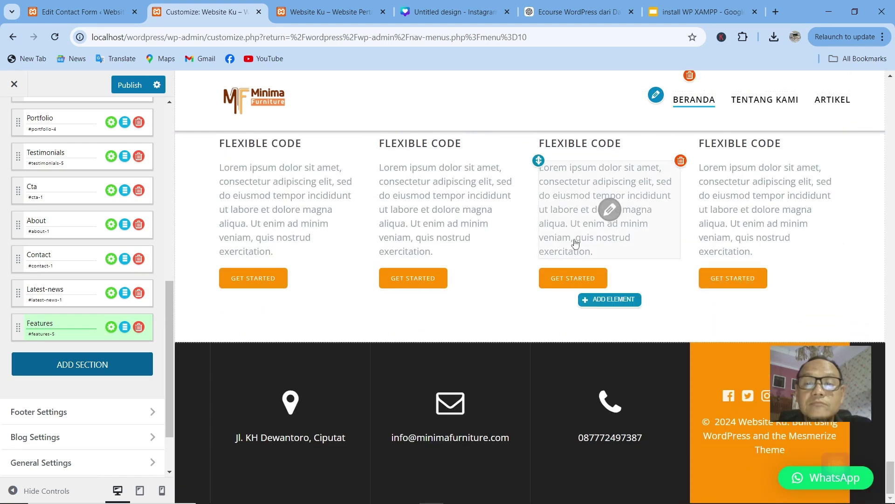
scroll(769, 228, "up", 4)
scroll(842, 180, "up", 3)
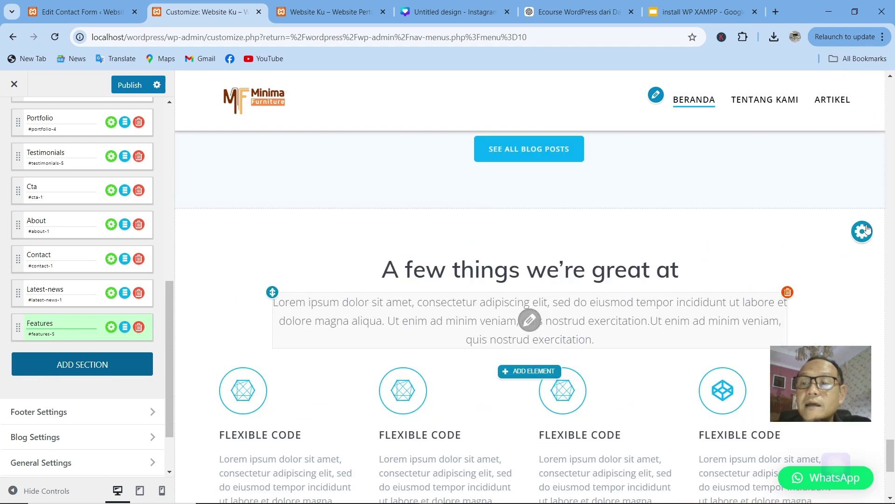
mouse_move(862, 233)
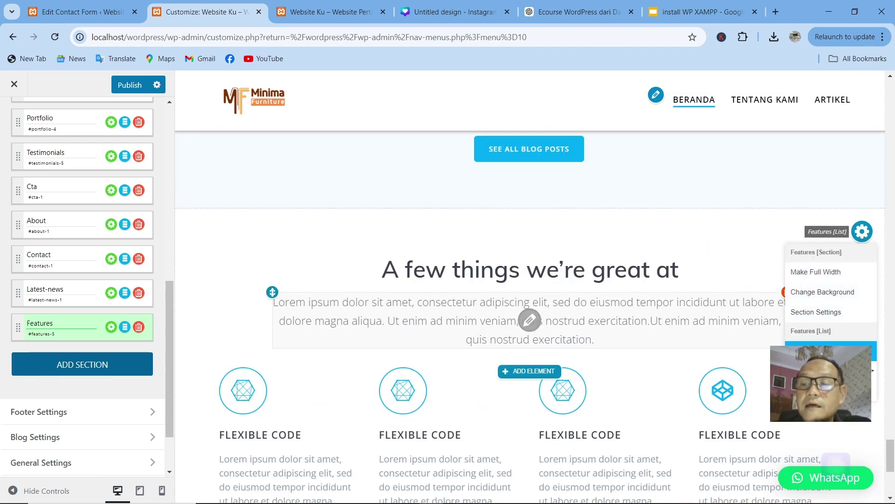
scroll(652, 369, "down", 8)
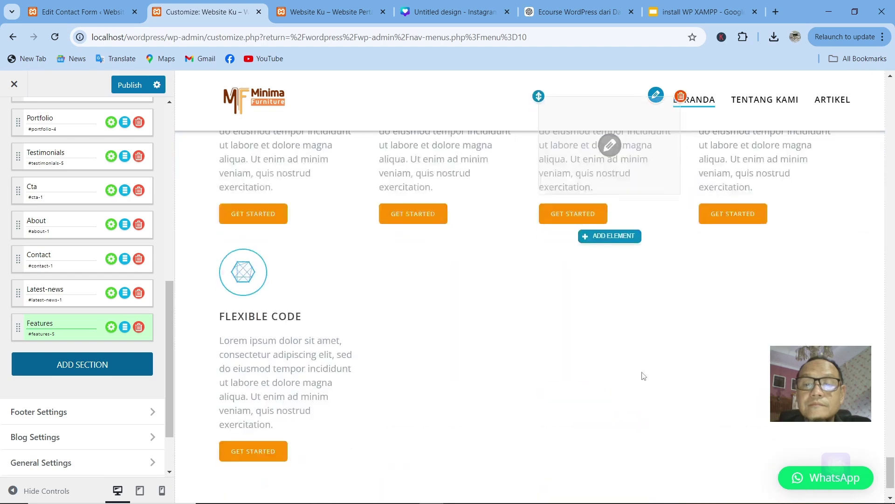
scroll(298, 229, "up", 3)
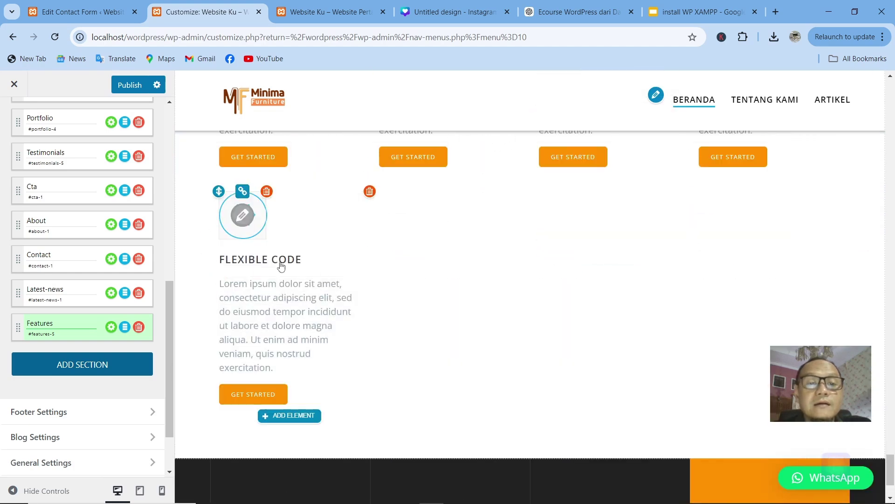
scroll(639, 266, "up", 10)
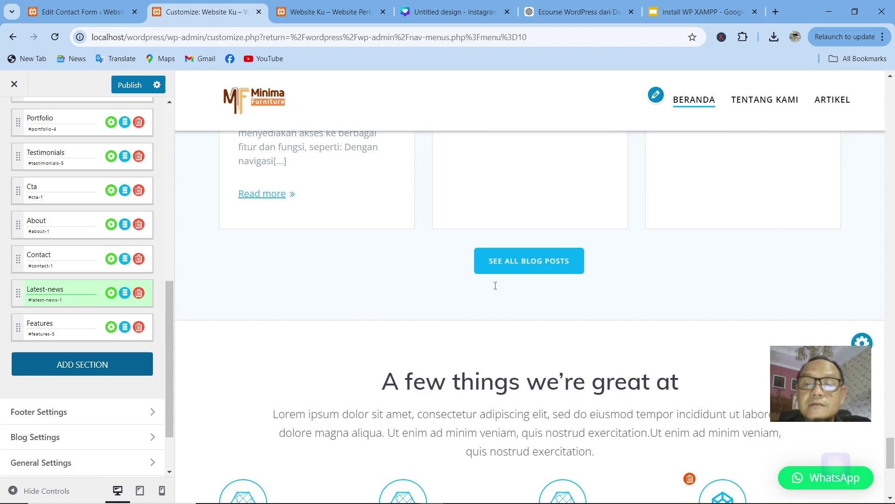
Step: Duplicate Eleanor Fant's testimonial card to make a fourth Client Testimonials card
scroll(495, 285, "down", 9)
scroll(390, 149, "up", 12)
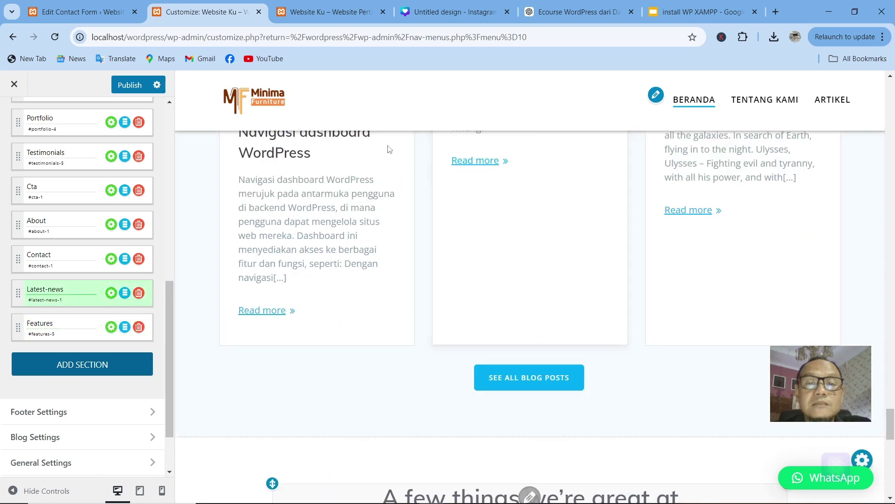
scroll(586, 230, "up", 1)
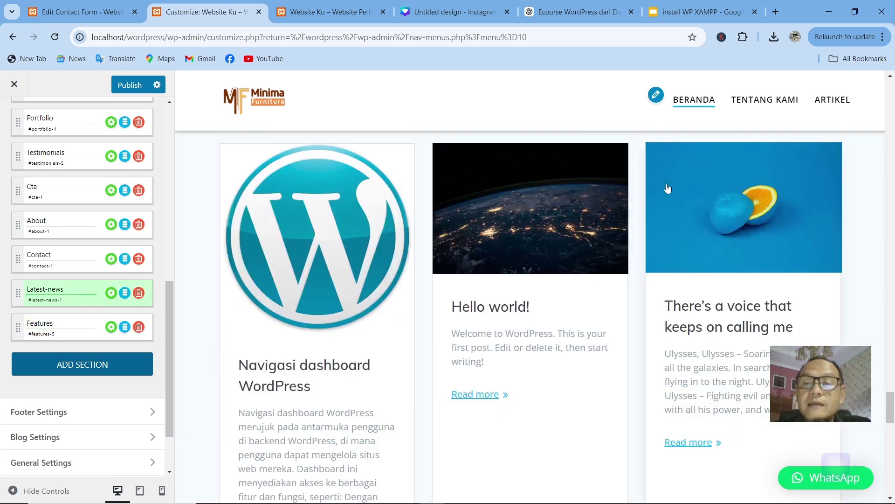
scroll(668, 187, "up", 10)
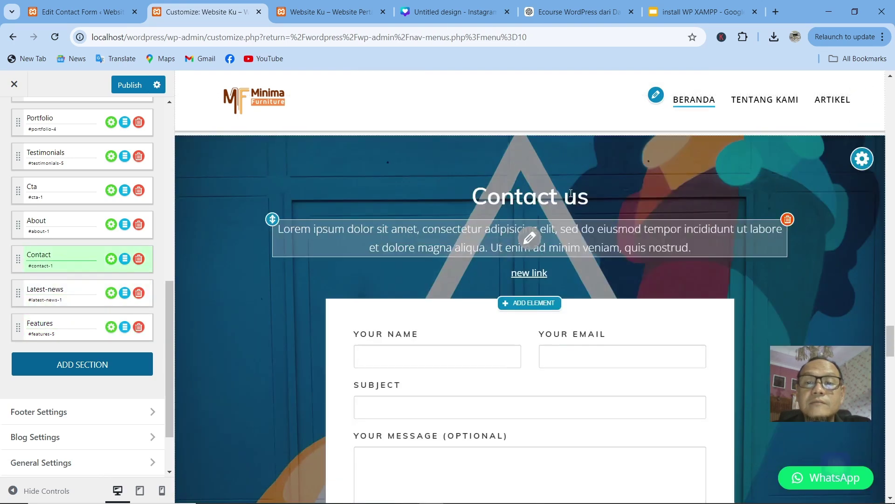
scroll(596, 206, "up", 5)
scroll(755, 241, "up", 2)
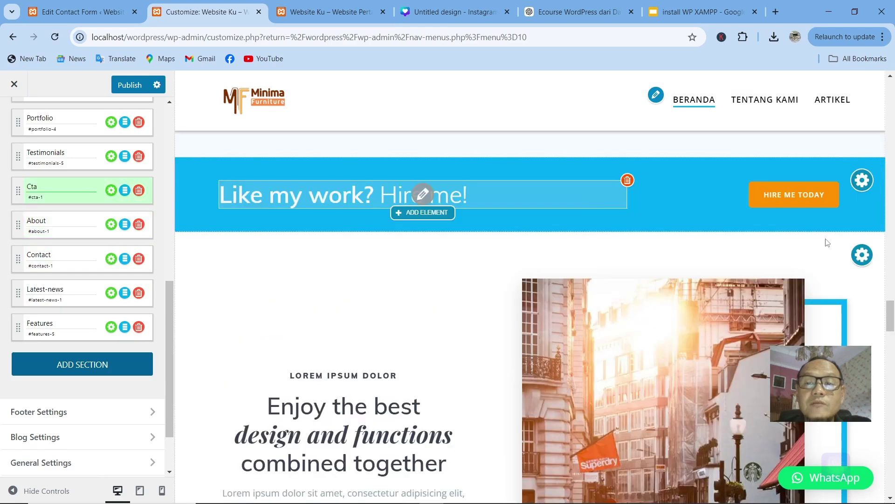
mouse_move(860, 260)
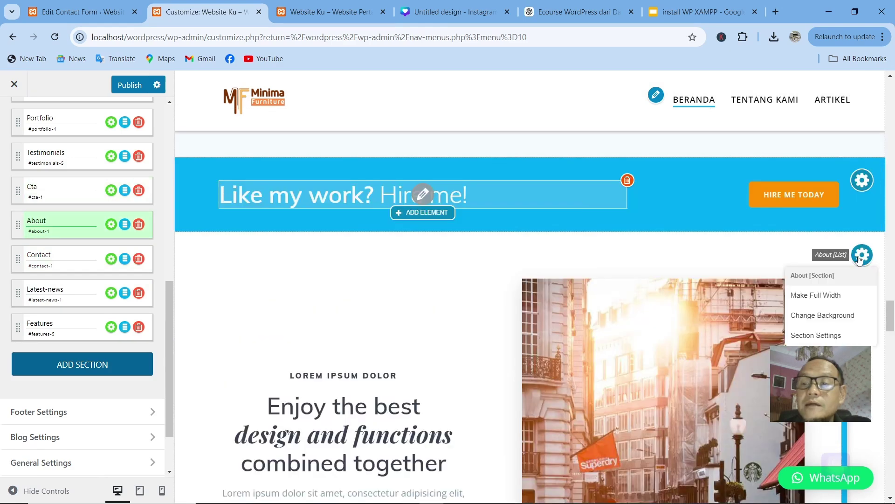
scroll(568, 258, "up", 5)
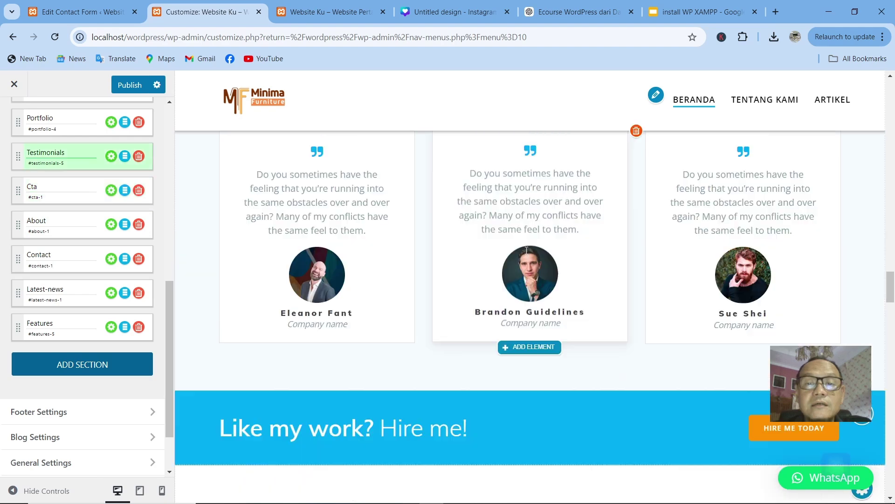
scroll(527, 251, "up", 4)
scroll(527, 251, "up", 6)
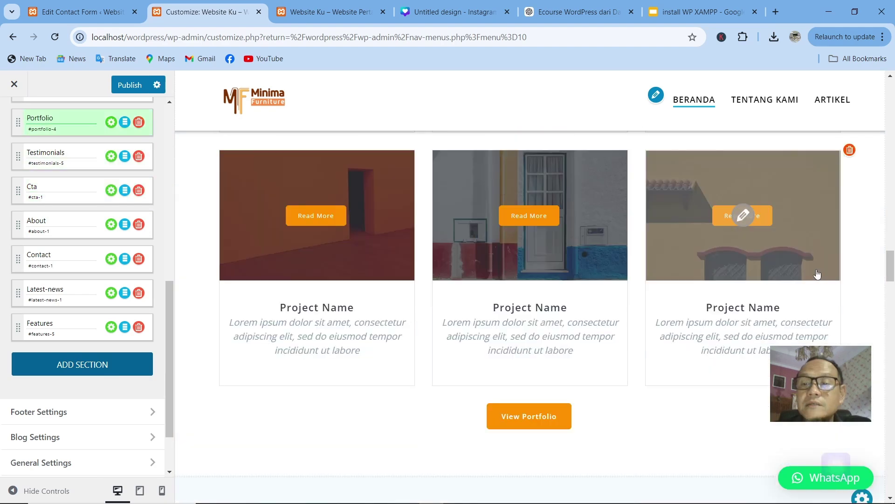
scroll(769, 261, "down", 5)
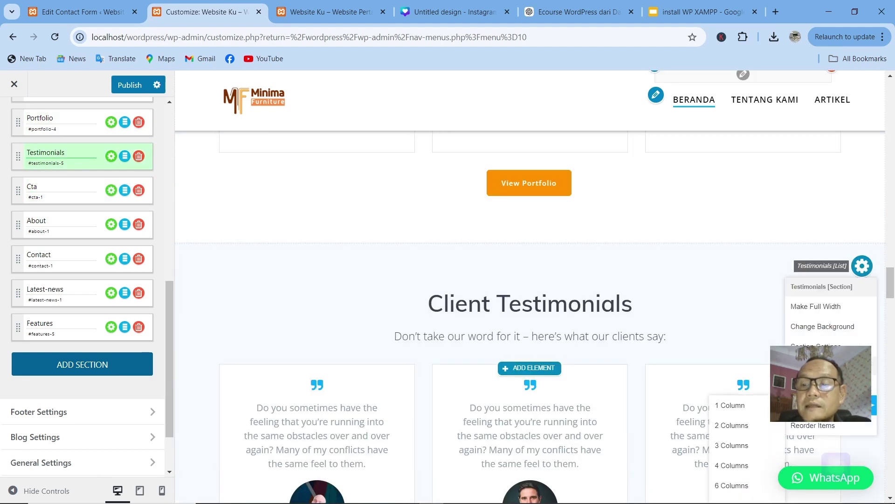
scroll(440, 410, "down", 6)
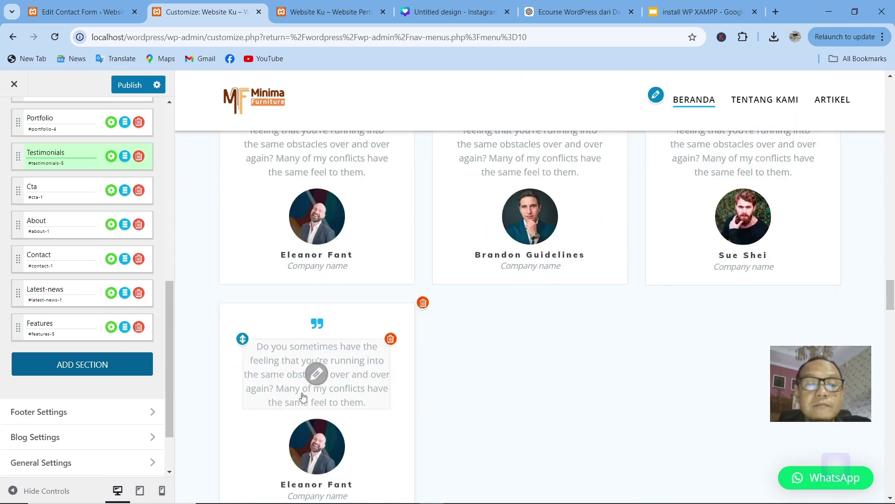
scroll(800, 303, "up", 5)
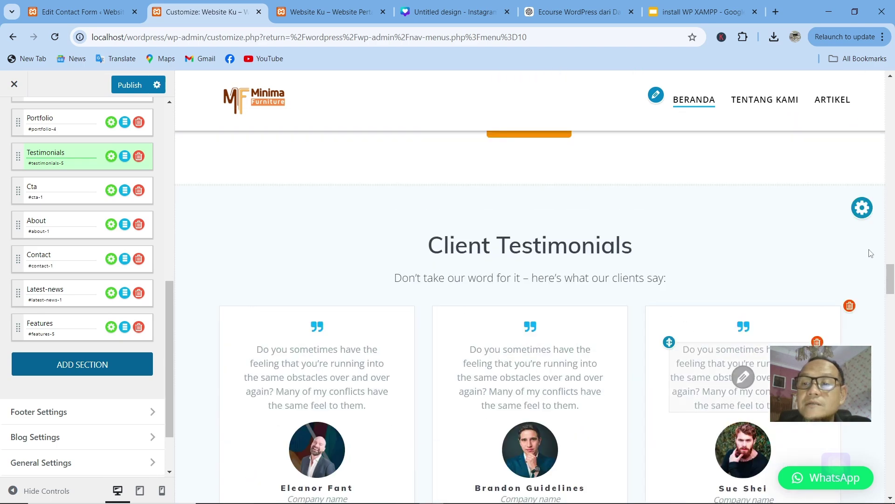
mouse_move(502, 310)
left_click(502, 309)
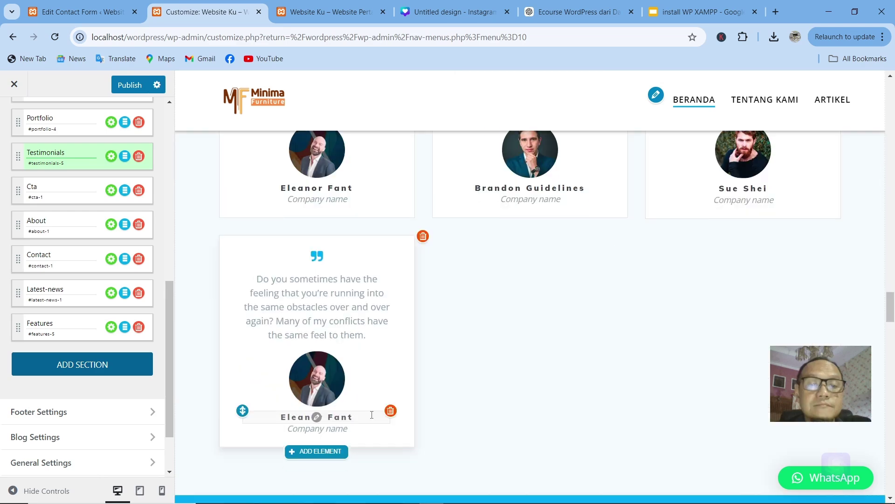
Step: Scroll back down the preview to the Features section
scroll(417, 243, "down", 4)
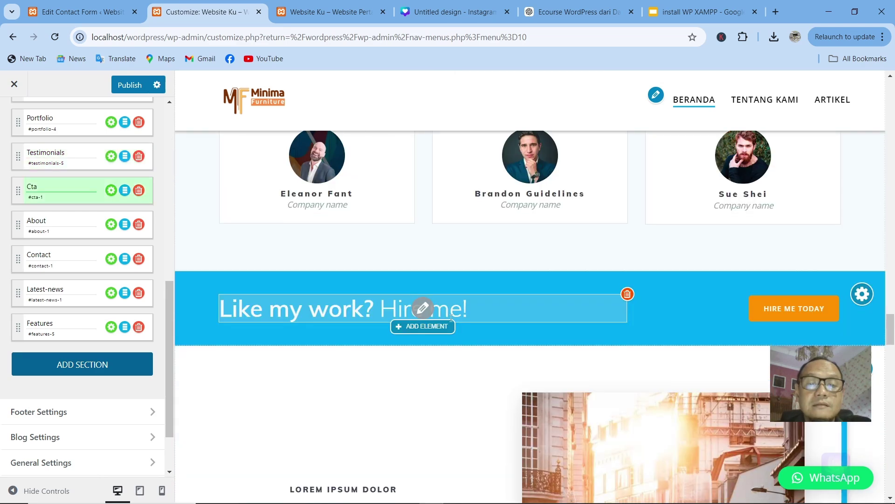
scroll(371, 371, "down", 10)
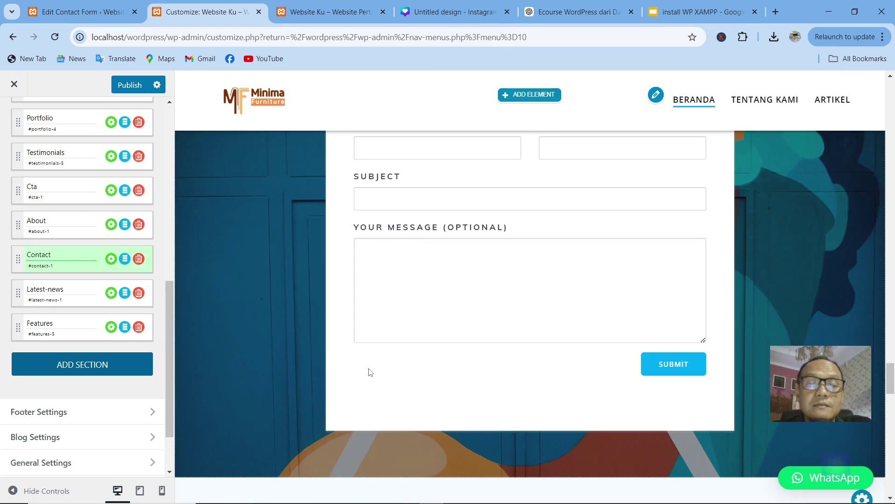
scroll(371, 372, "down", 15)
scroll(407, 320, "up", 3)
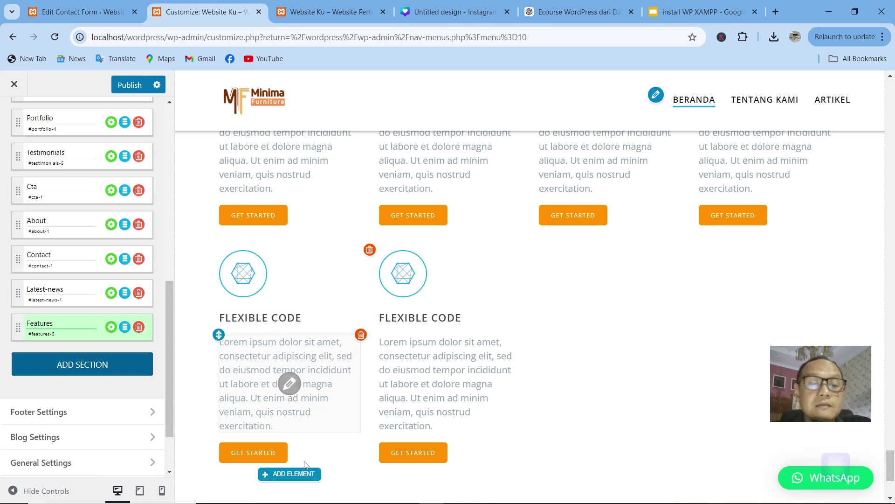
Step: Add a test button element to the feature column, then delete it again
left_click(292, 475)
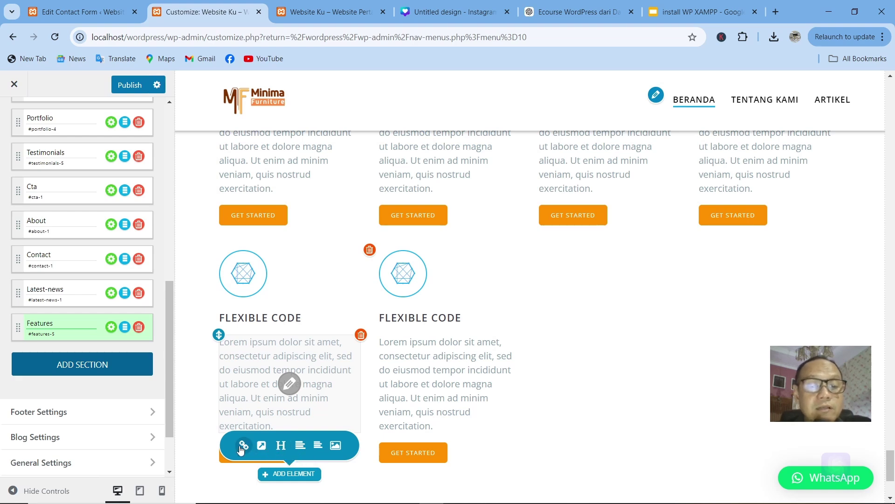
left_click(261, 445)
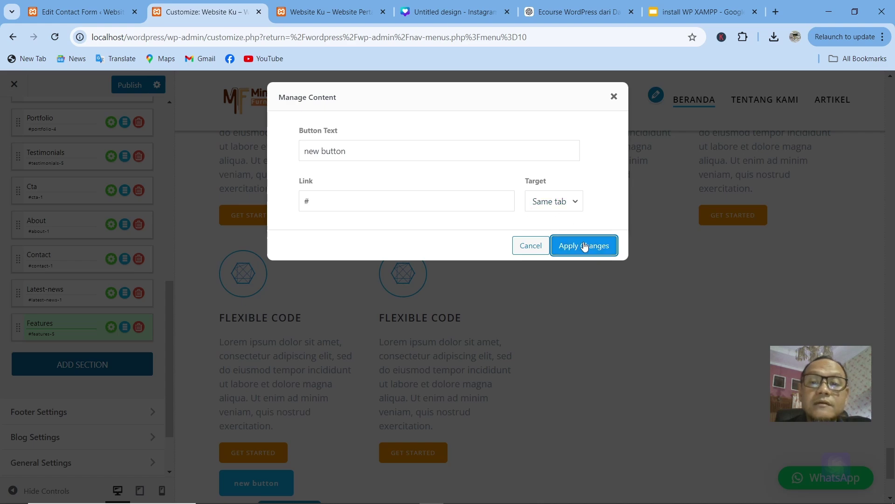
left_click(584, 245)
scroll(338, 370, "down", 4)
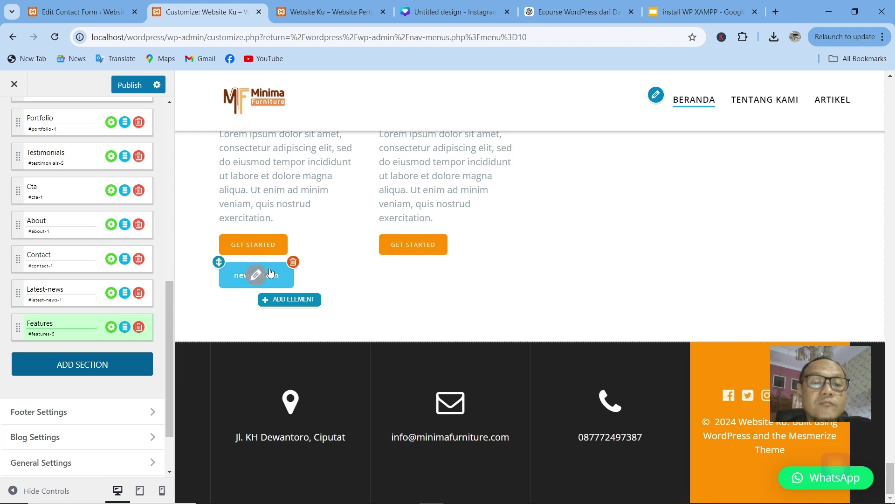
left_click(257, 275)
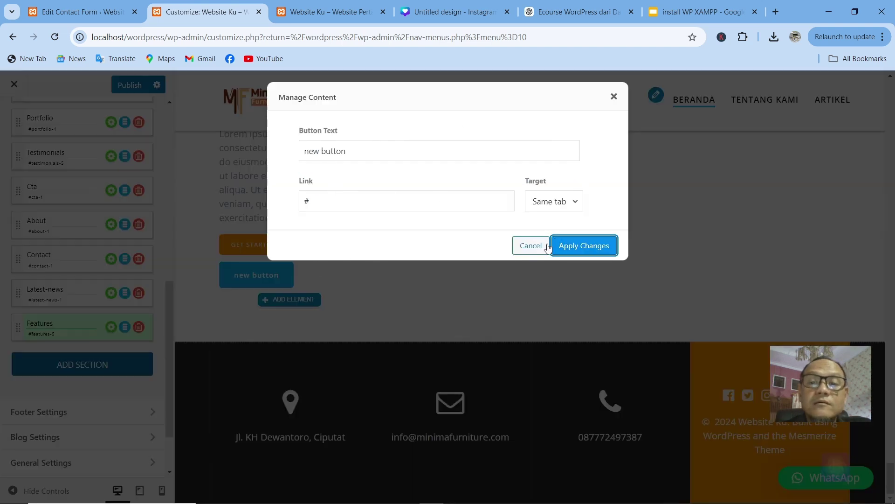
left_click(531, 247)
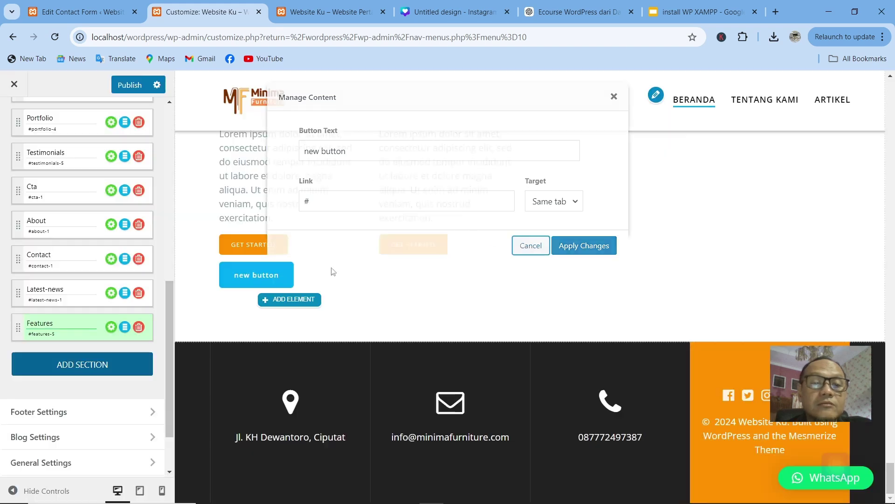
left_click(294, 263)
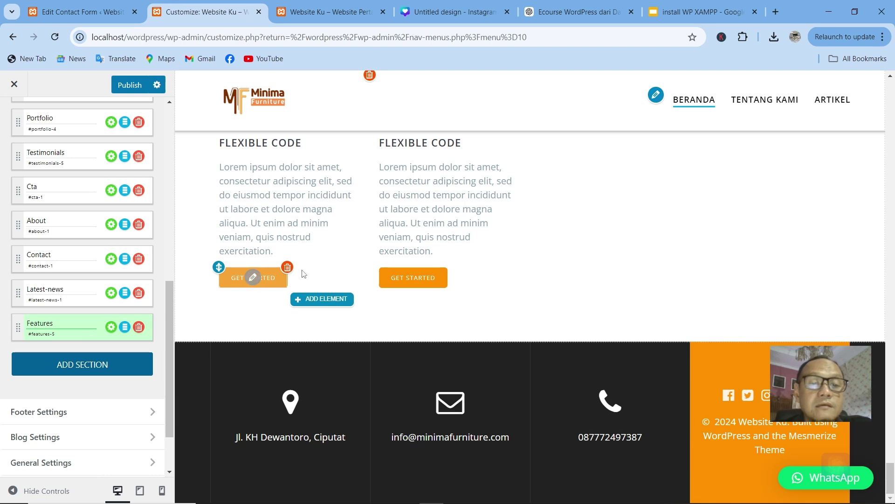
Step: Move GET STARTED above the paragraph and delete one extra FLEXIBLE CODE column
scroll(247, 243, "up", 1)
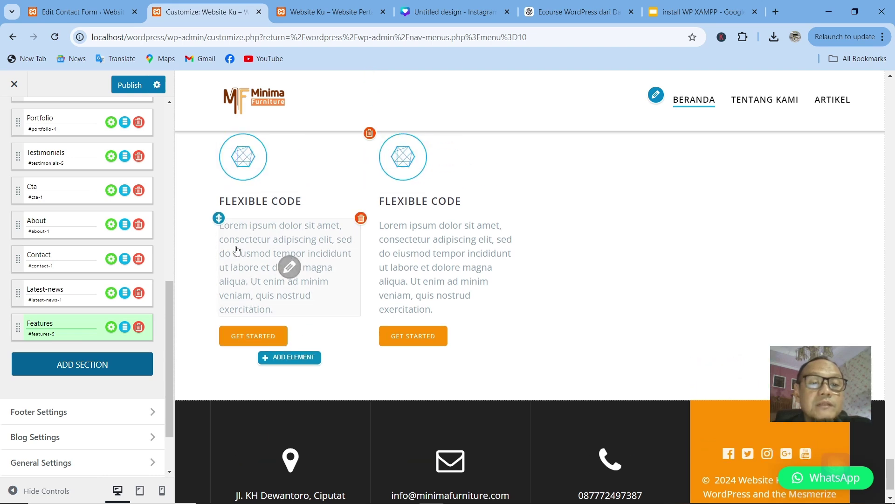
left_click_drag(221, 325, 275, 247)
scroll(264, 300, "down", 2)
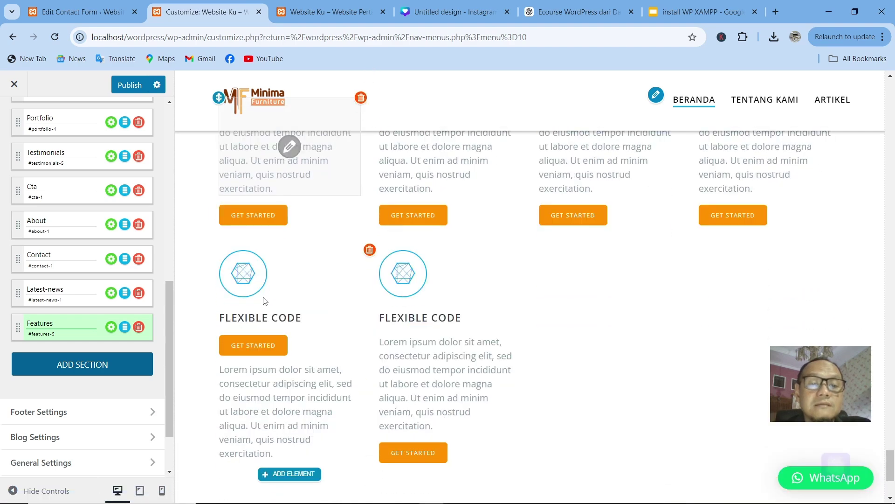
left_click(369, 251)
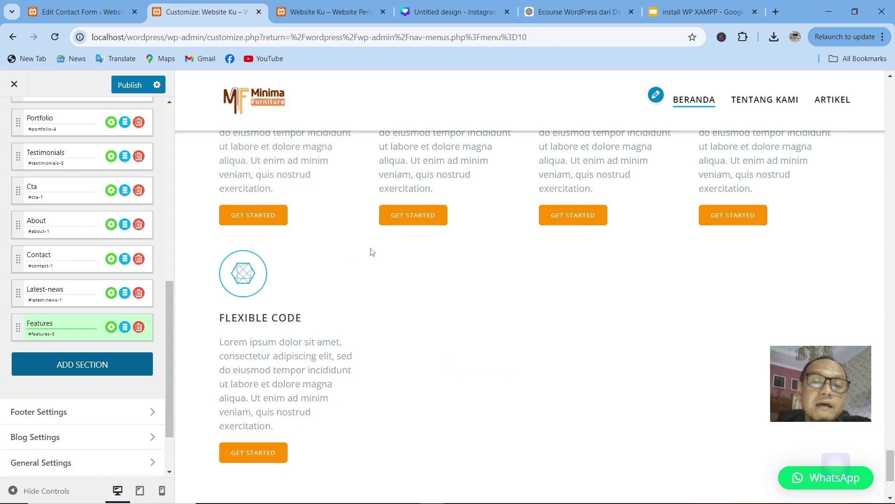
left_click(368, 251)
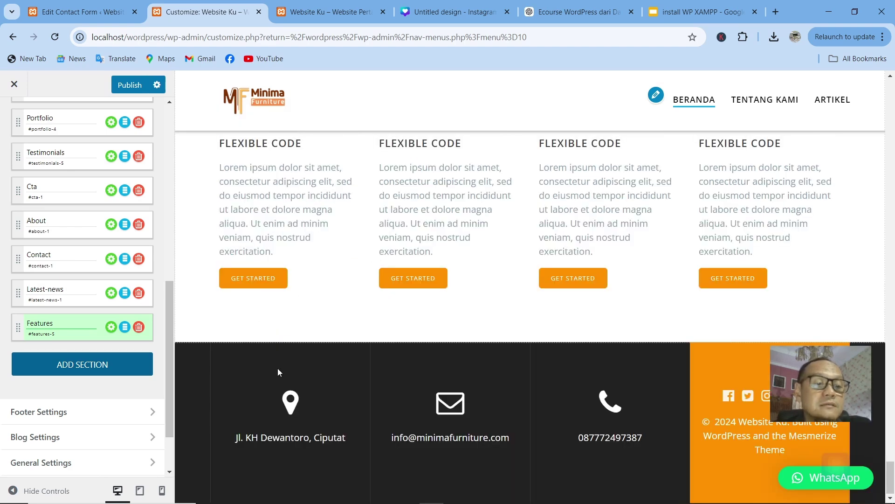
scroll(326, 347, "up", 5)
scroll(327, 349, "down", 5)
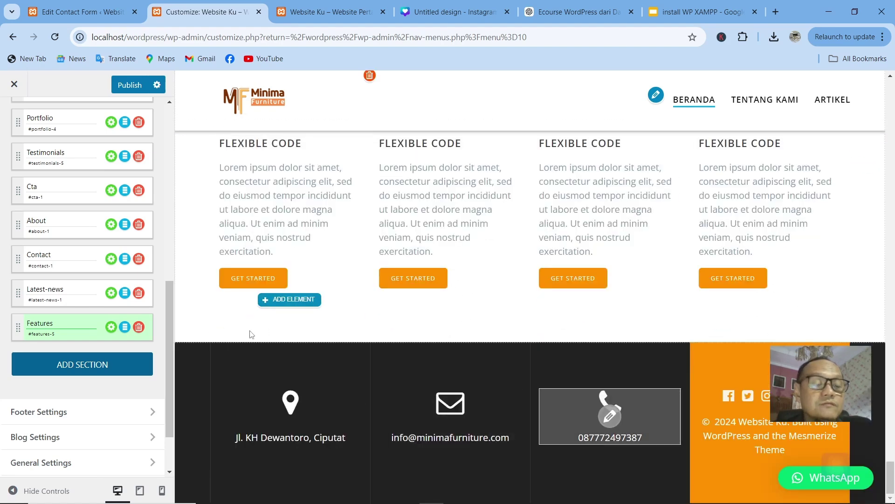
scroll(364, 242, "up", 6)
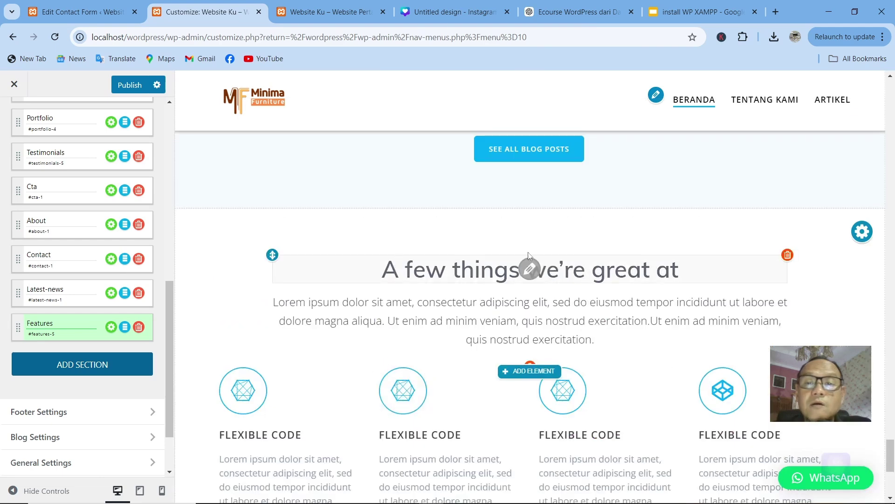
scroll(530, 257, "up", 10)
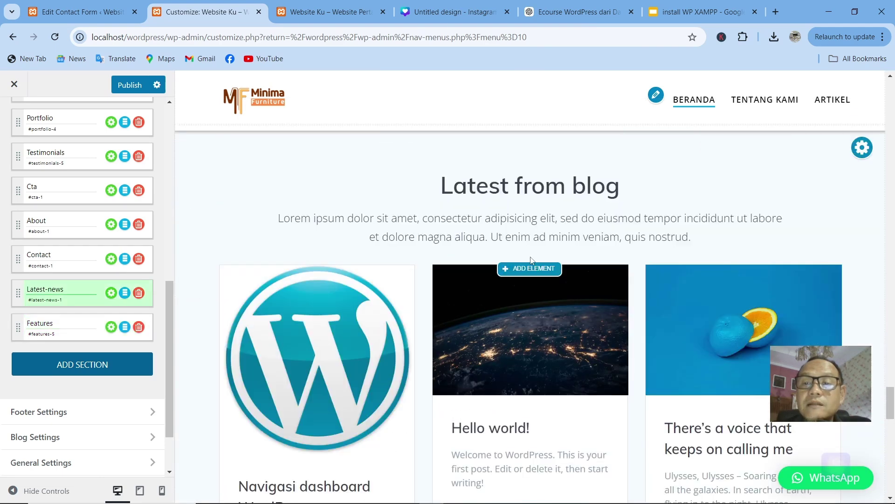
scroll(739, 298, "up", 8)
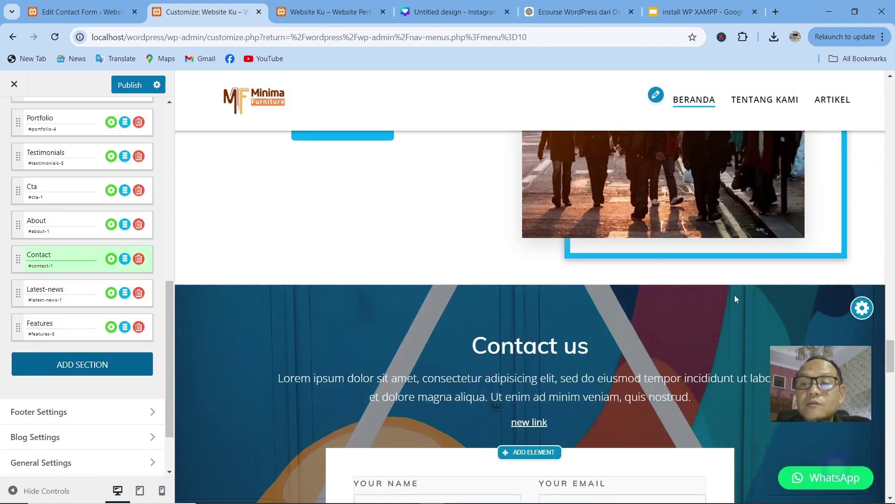
scroll(734, 297, "up", 8)
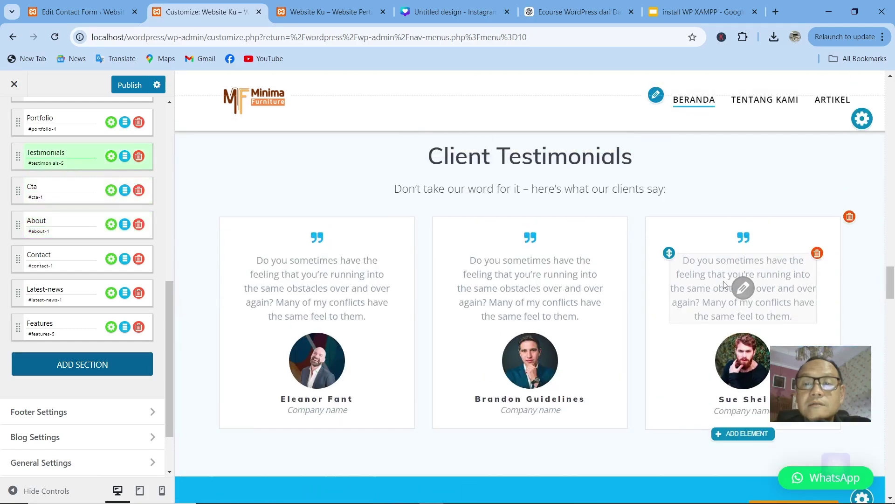
scroll(721, 282, "up", 8)
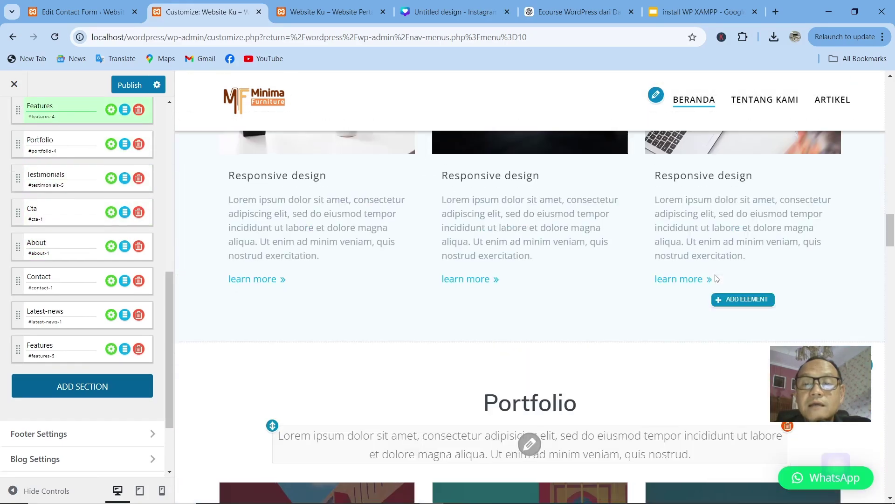
scroll(746, 283, "down", 5)
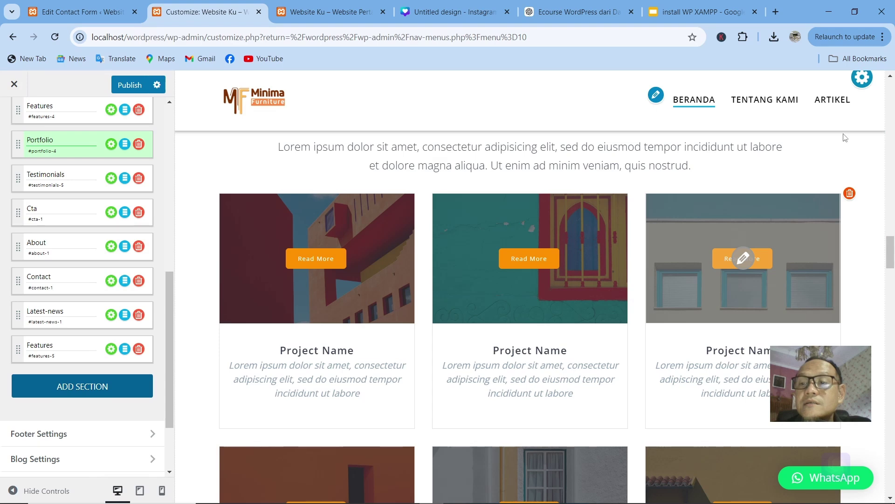
scroll(846, 138, "up", 2)
mouse_move(862, 193)
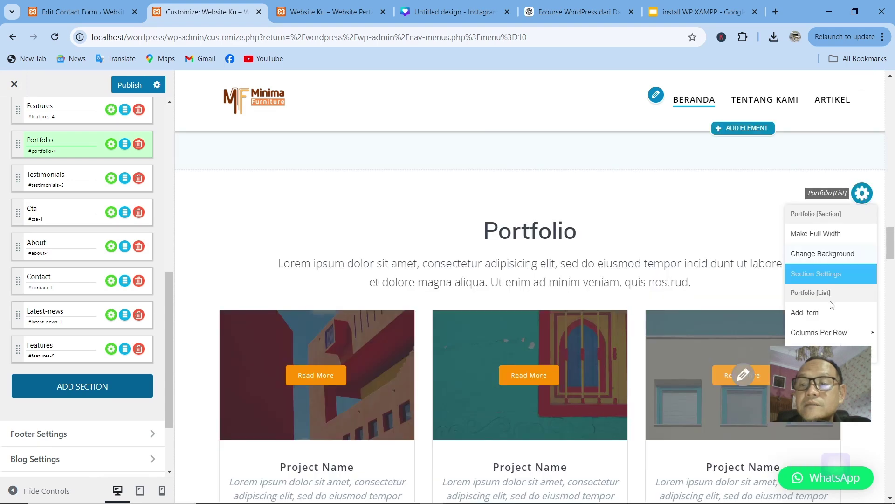
left_click(820, 261)
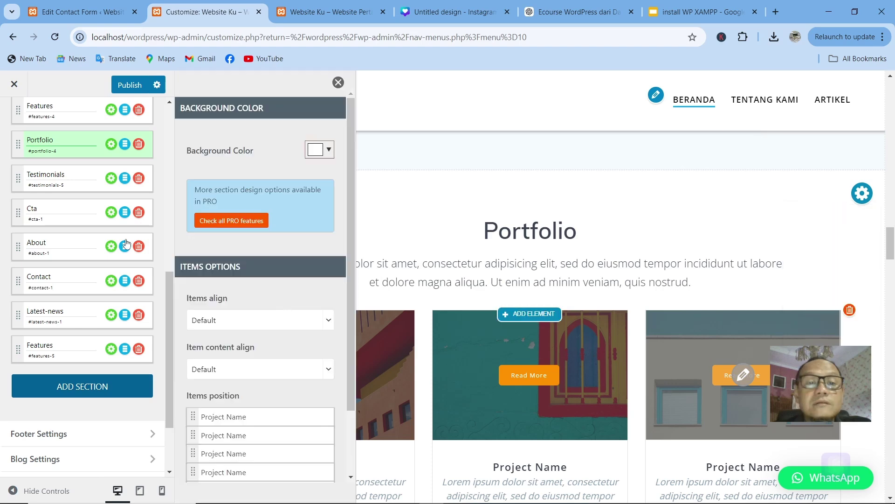
left_click(315, 149)
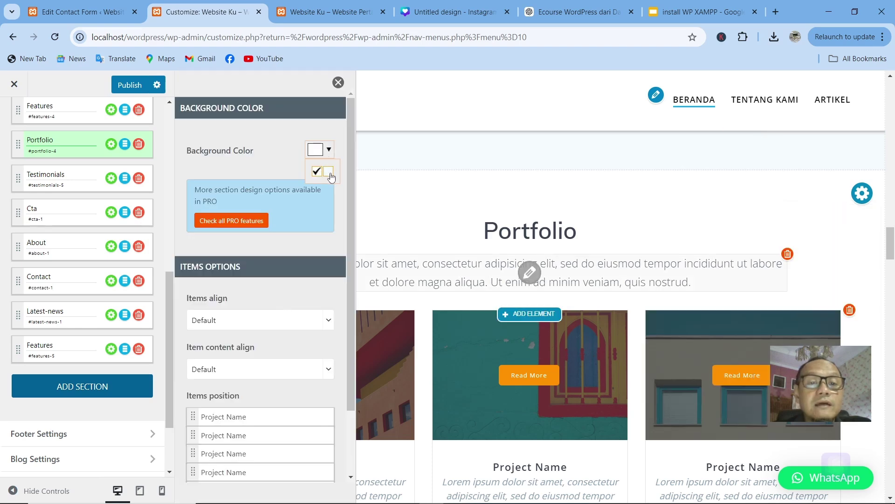
left_click(331, 175)
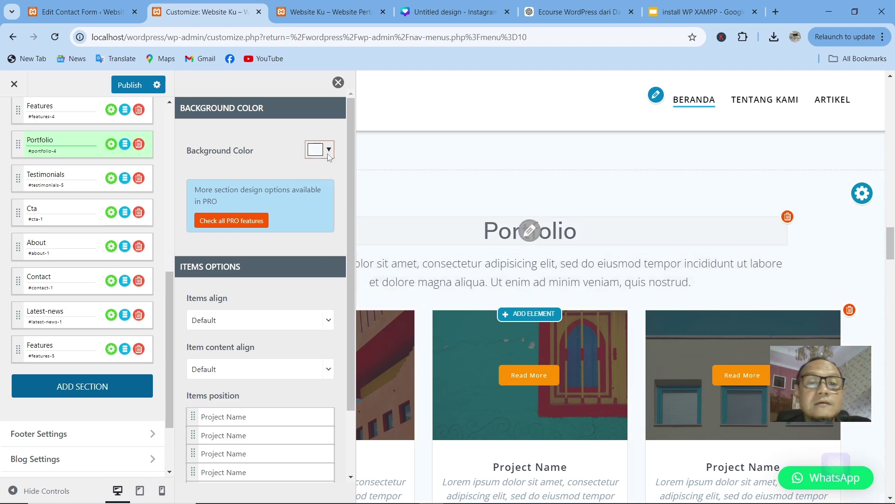
left_click(329, 152)
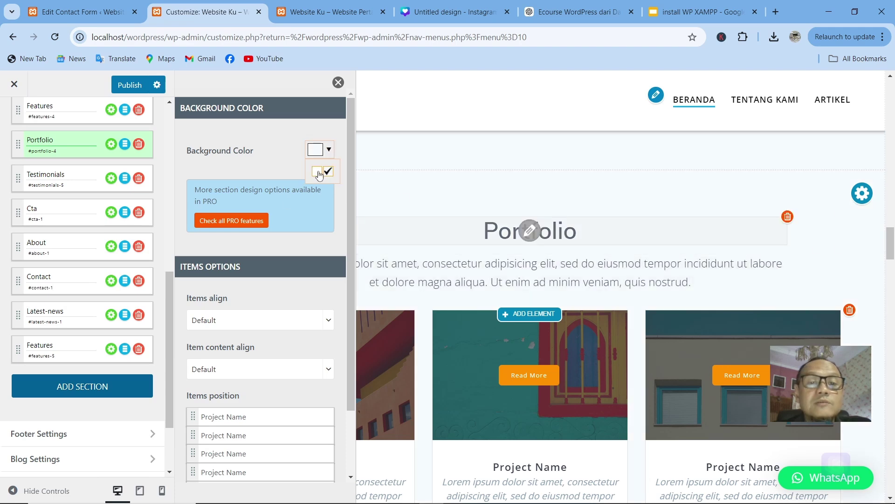
left_click(318, 172)
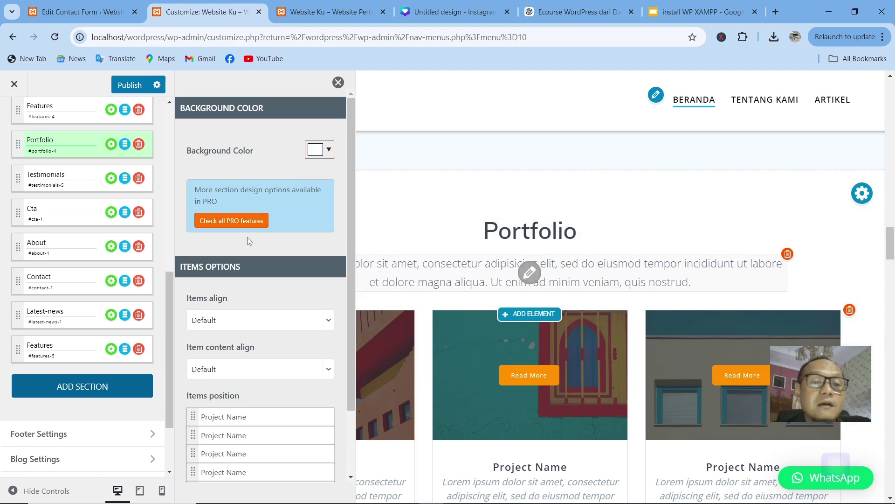
left_click(339, 83)
Step: Publish the Customizer changes so the homepage with its Features section goes live
scroll(721, 254, "down", 12)
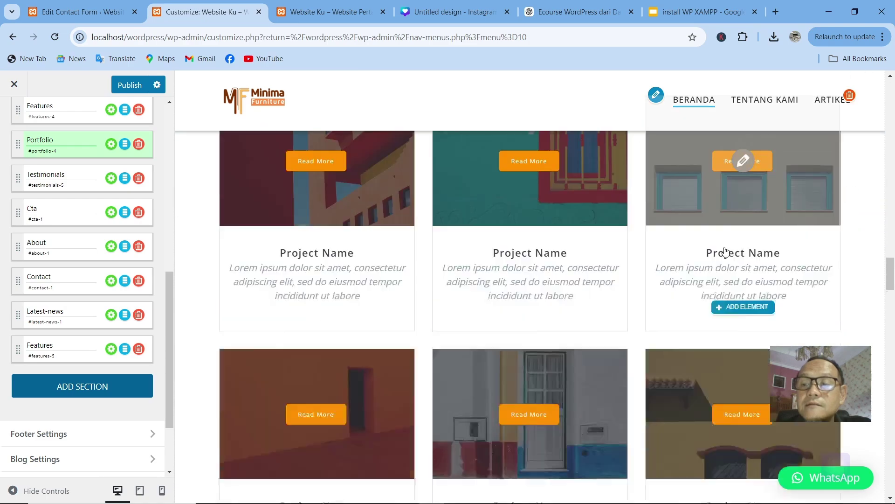
scroll(712, 251, "down", 20)
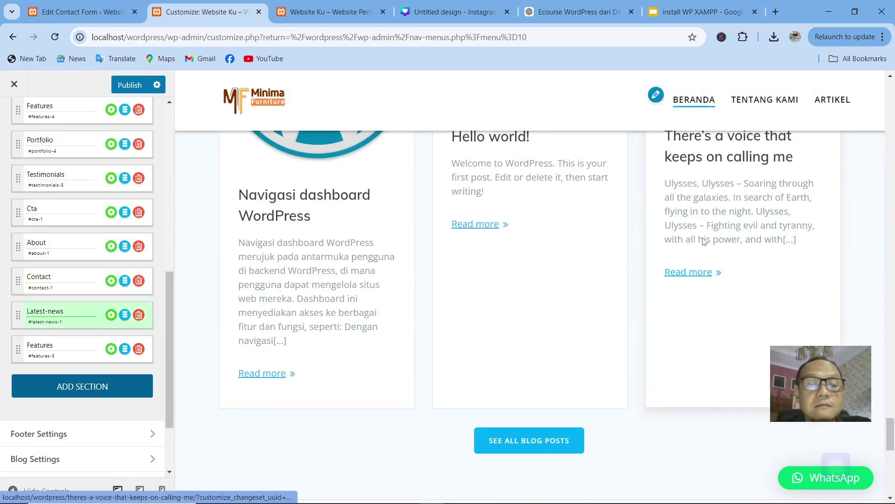
left_click(130, 85)
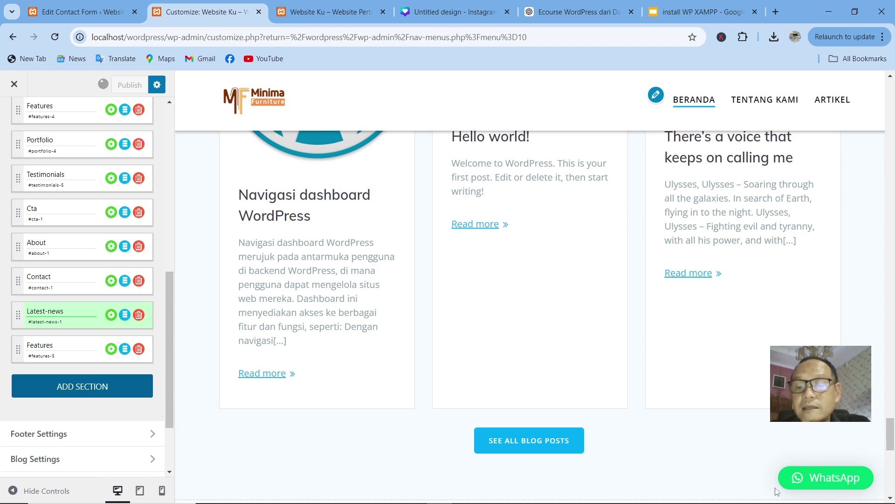
Step: Switch to the Edit Contact Form tab and open Plugins > Installed Plugins
left_click(82, 12)
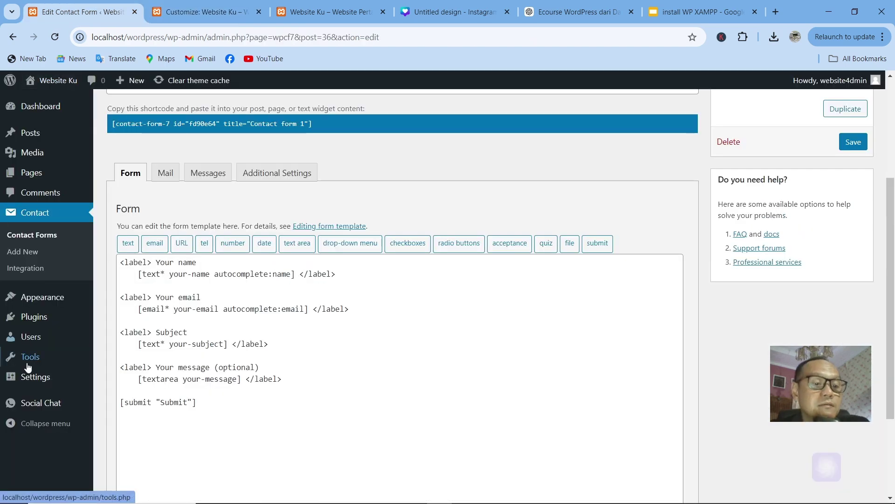
mouse_move(34, 381)
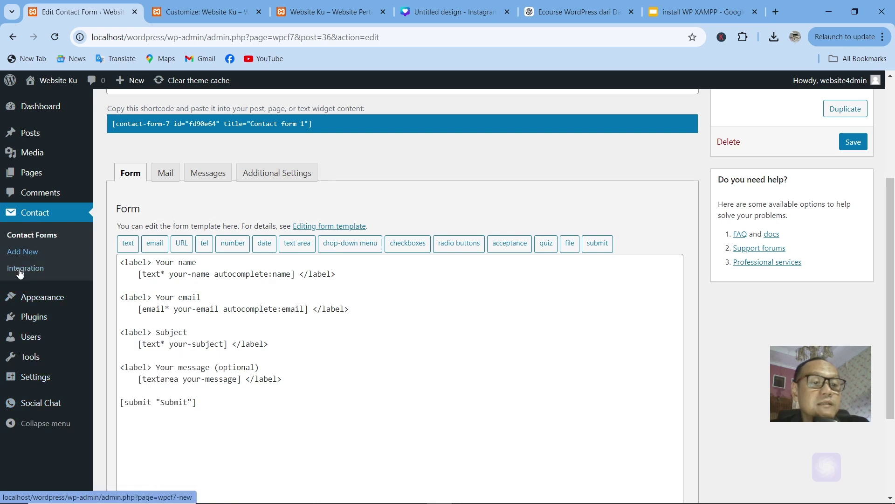
mouse_move(33, 304)
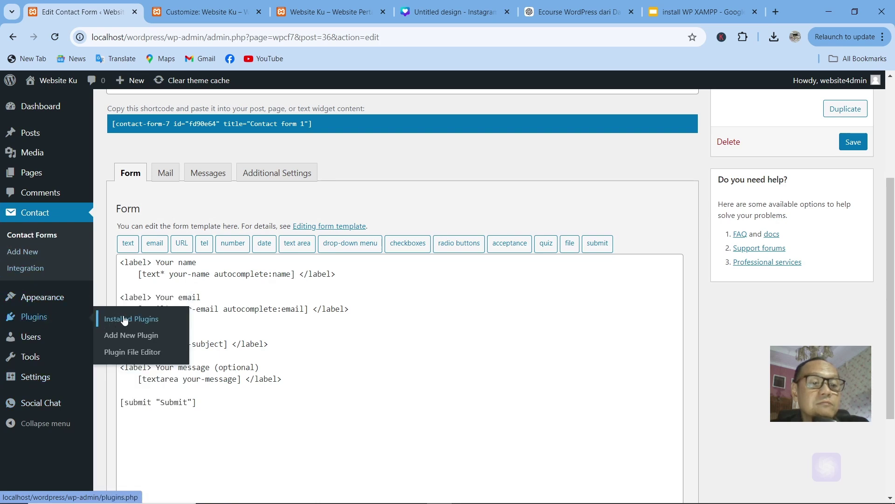
left_click(185, 319)
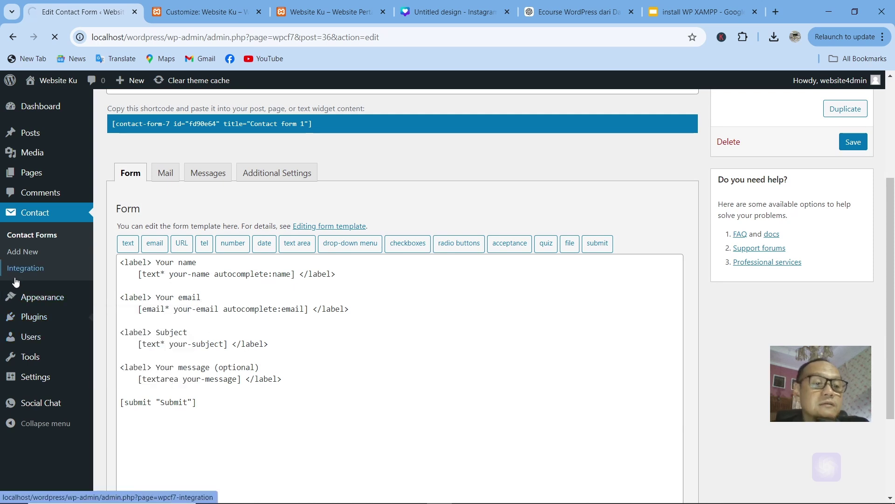
mouse_move(40, 318)
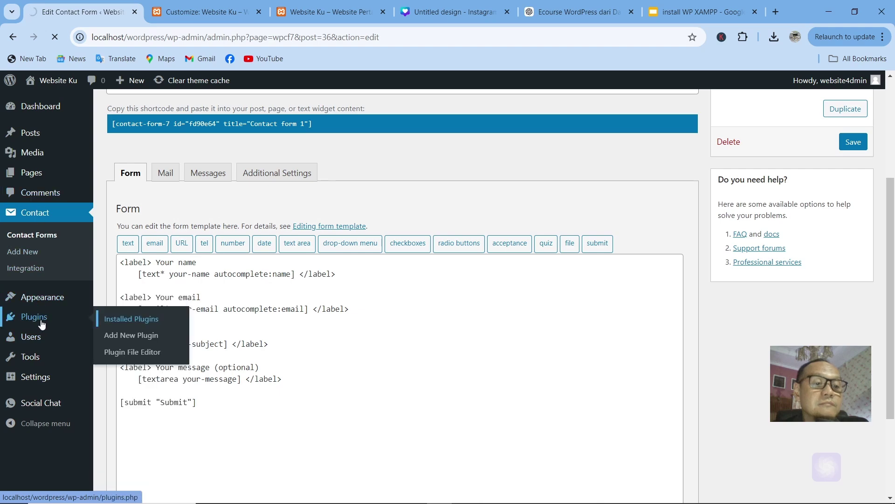
left_click(120, 319)
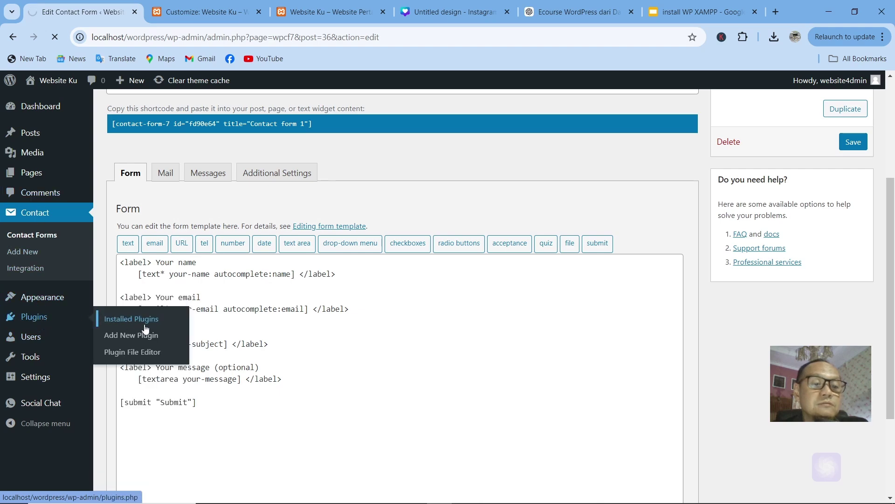
scroll(318, 332, "down", 4)
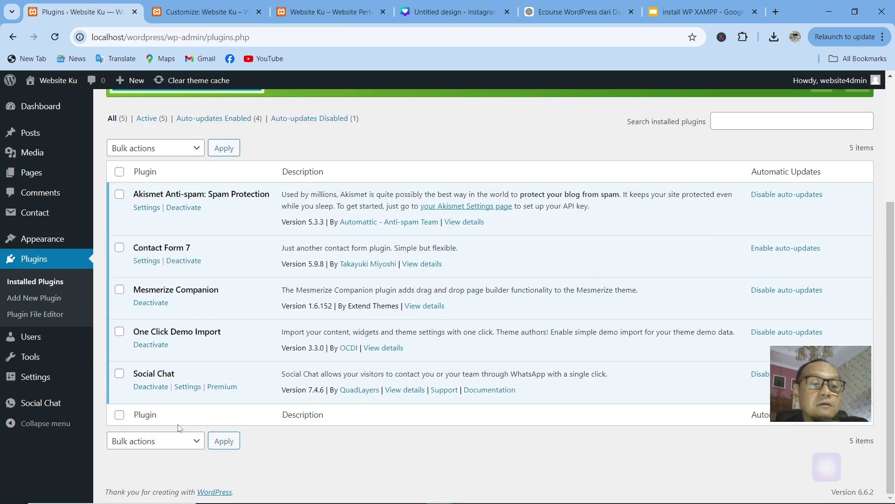
Step: Switch to the Website Ku tab and reload the live homepage
left_click(212, 18)
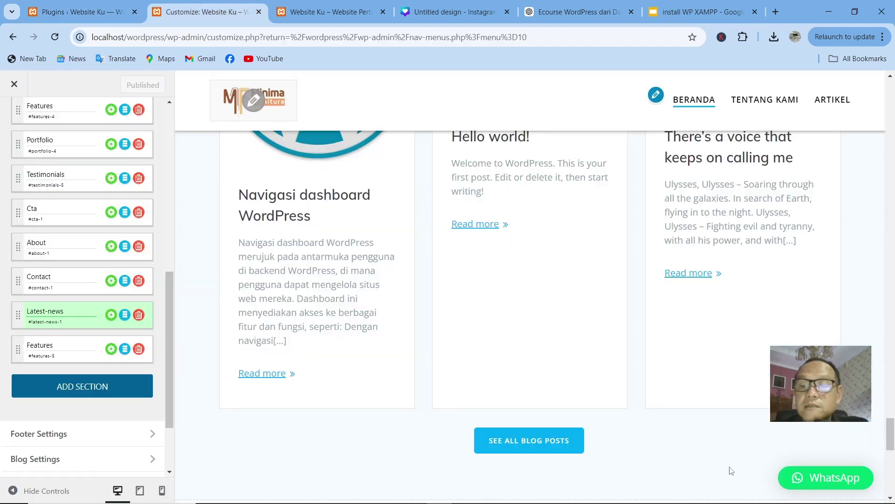
left_click(319, 18)
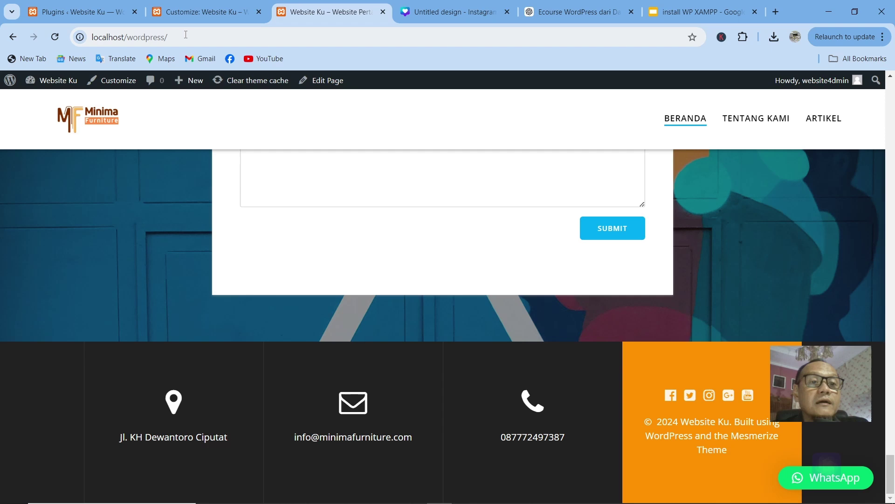
left_click(186, 37)
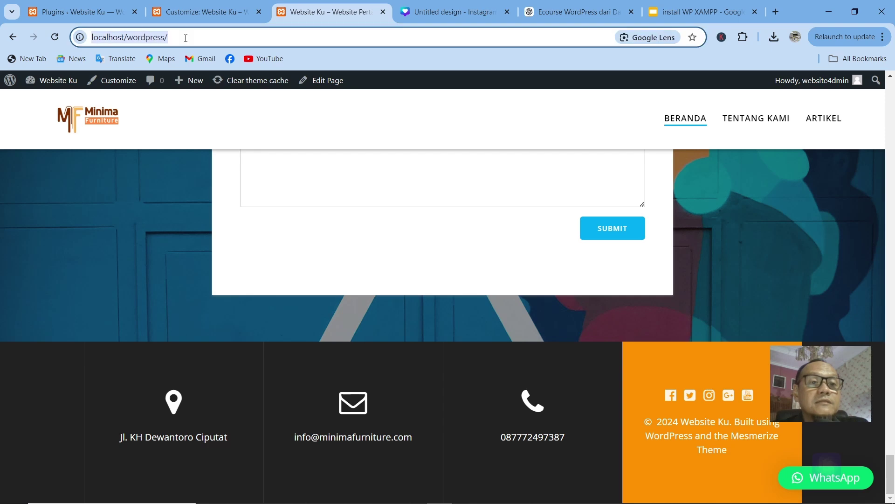
key("Return")
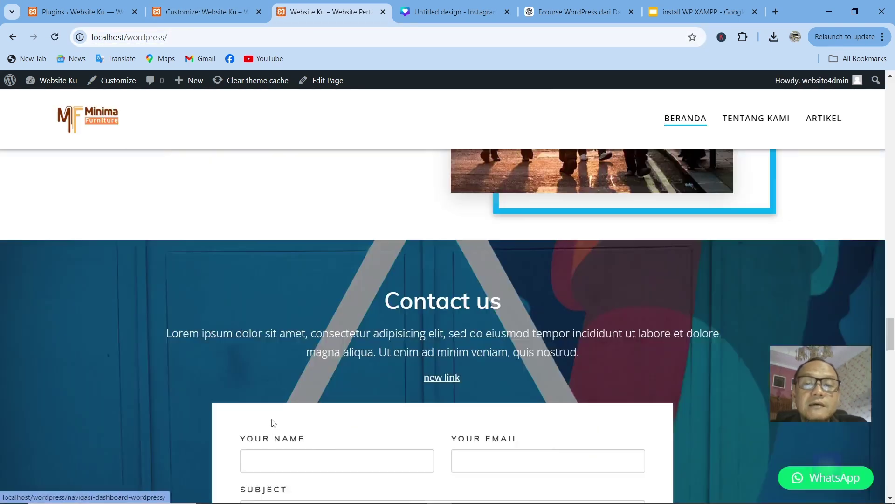
Step: Scroll the live homepage down to the new Features block, then return to the Customizer
scroll(249, 262, "up", 5)
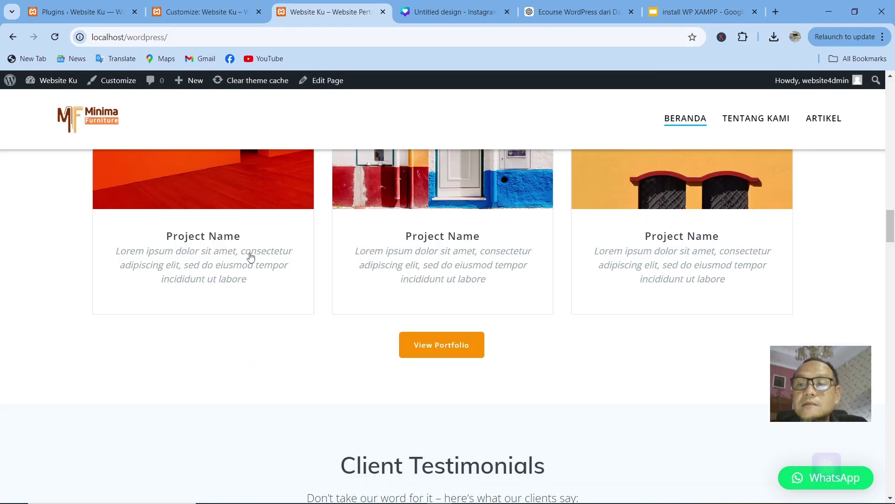
scroll(249, 254, "up", 10)
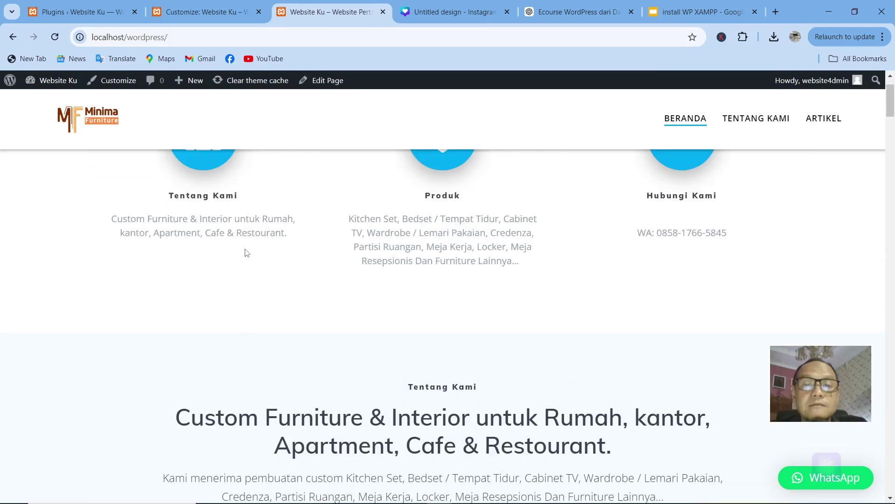
scroll(385, 290, "down", 13)
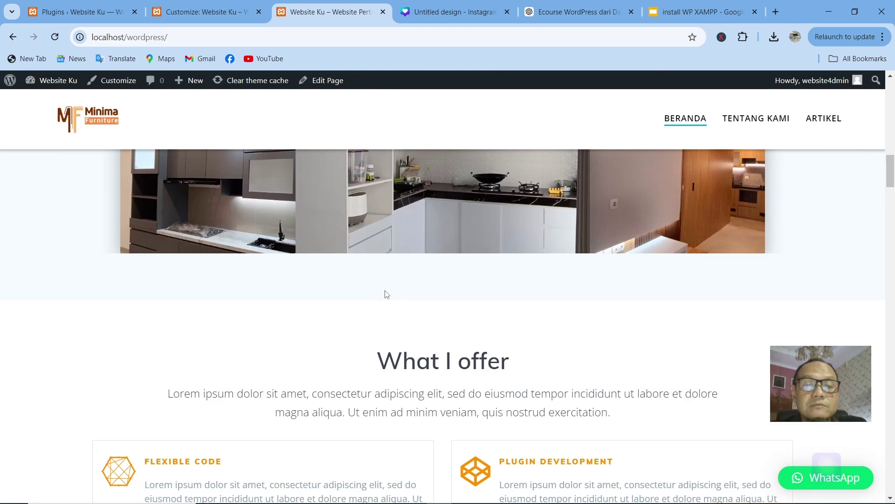
scroll(386, 295, "down", 15)
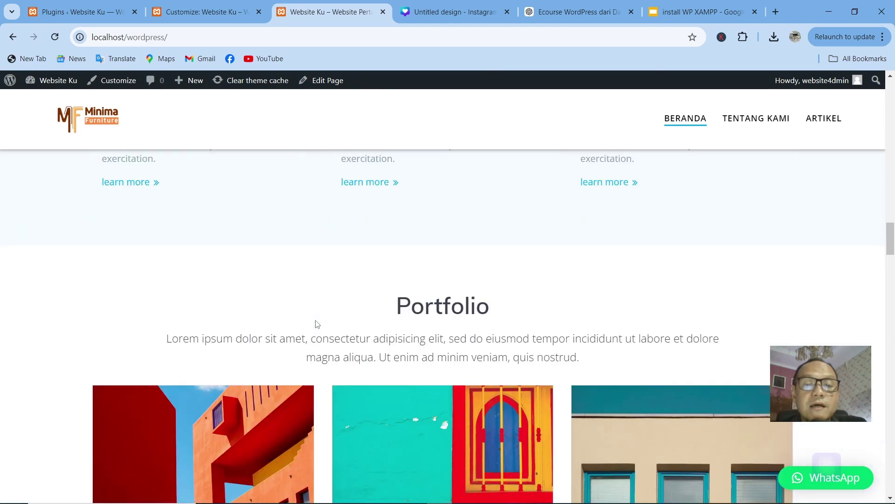
scroll(318, 324, "down", 10)
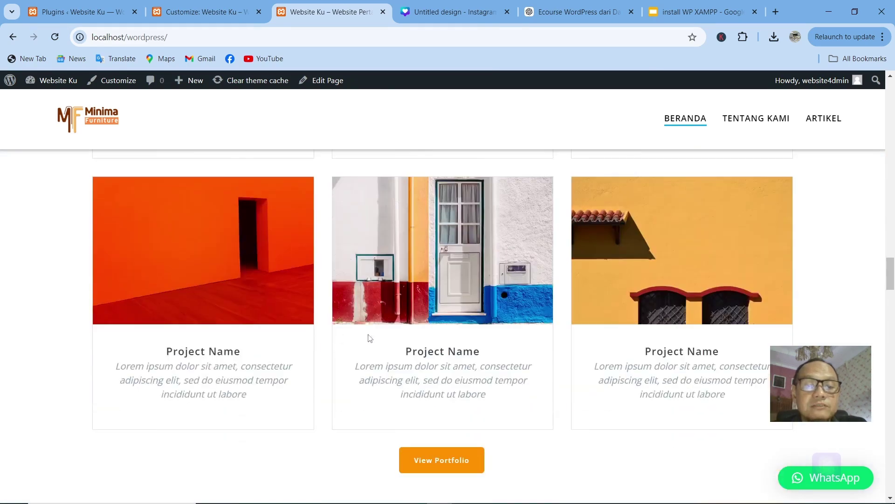
scroll(369, 338, "down", 10)
scroll(364, 345, "down", 6)
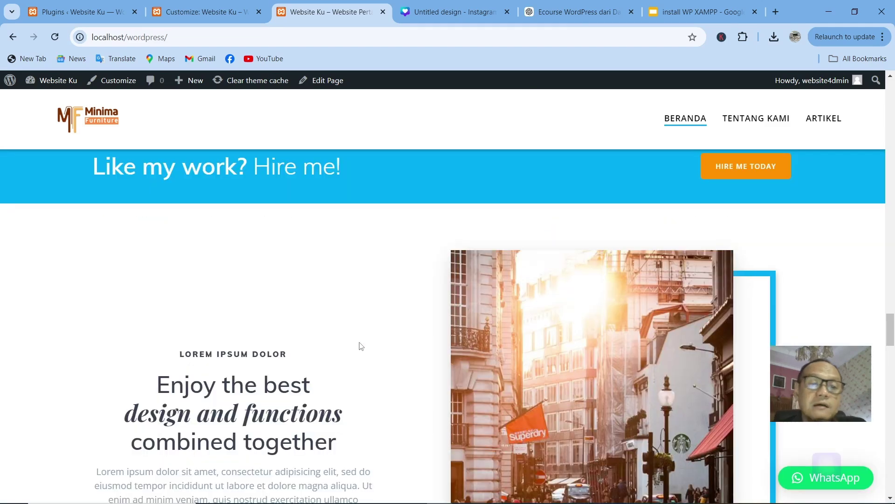
scroll(383, 315, "down", 10)
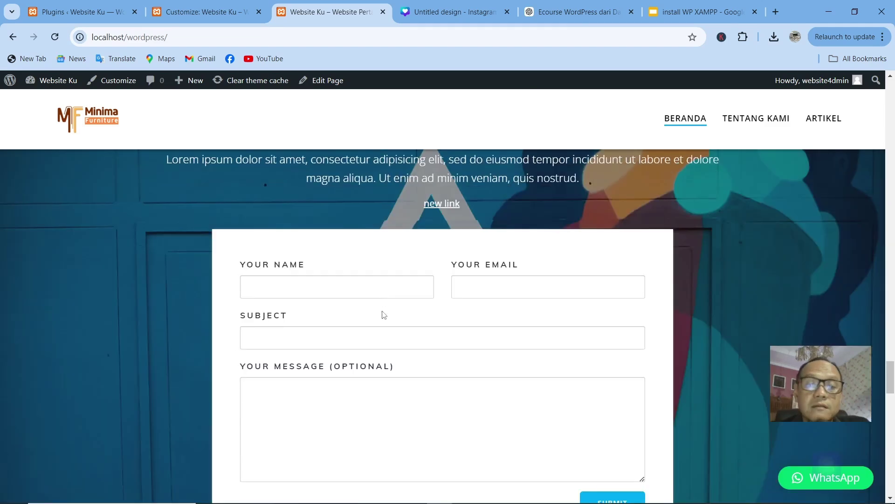
scroll(384, 315, "down", 12)
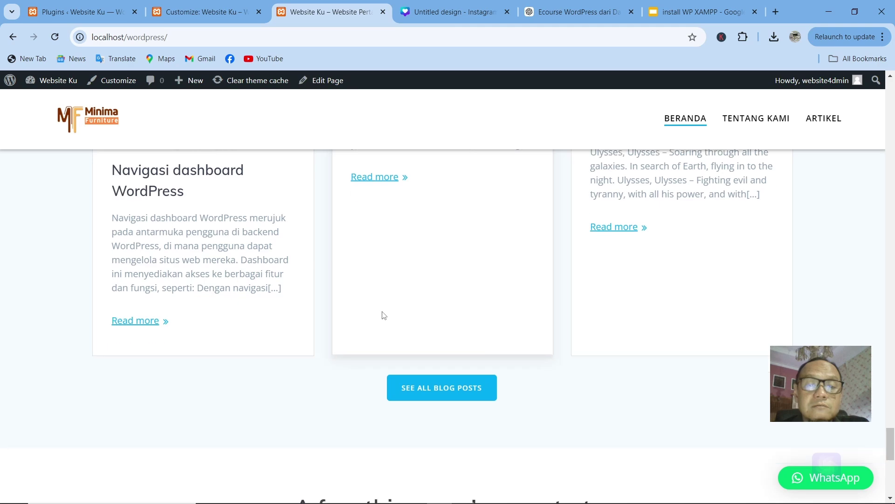
scroll(383, 315, "up", 8)
scroll(382, 314, "down", 14)
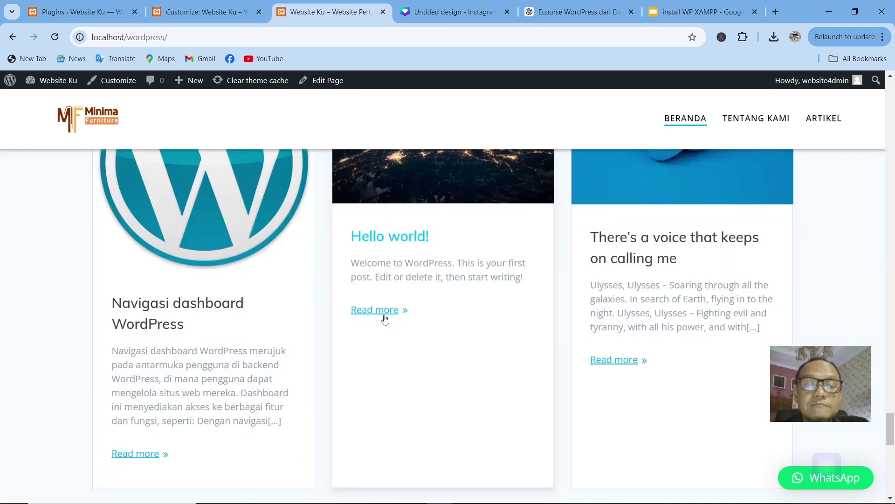
scroll(387, 319, "down", 5)
scroll(391, 303, "up", 6)
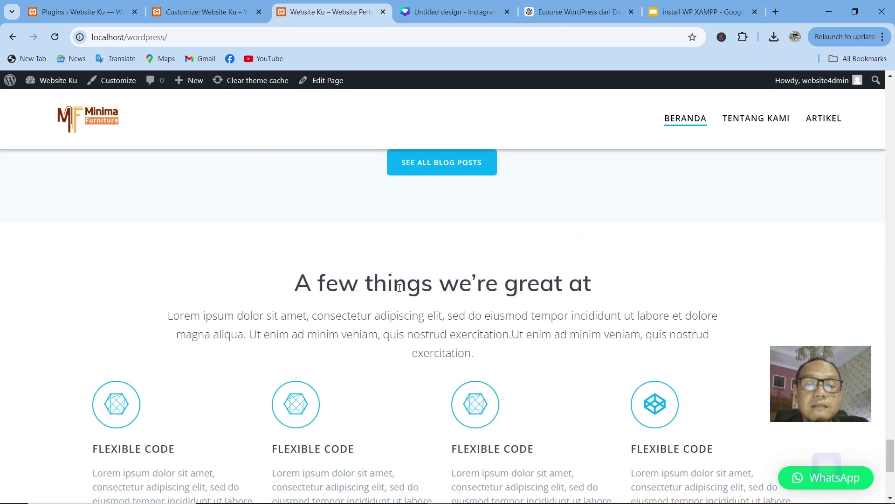
scroll(398, 287, "down", 6)
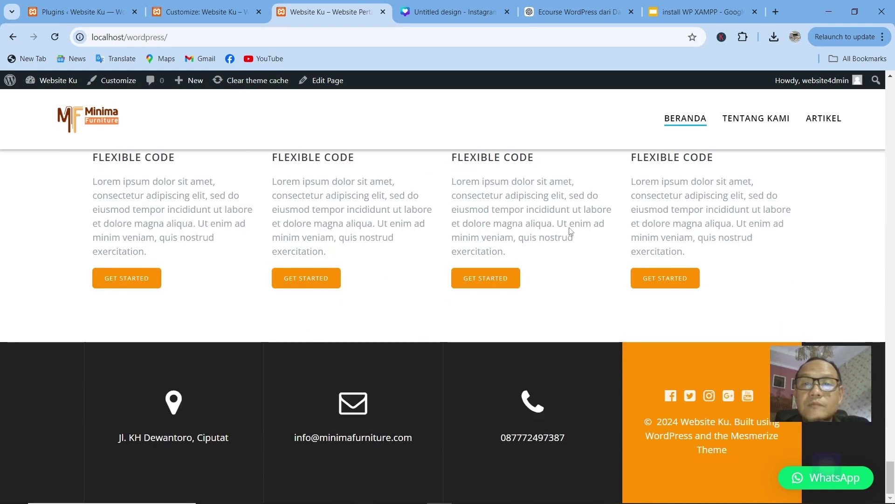
left_click(210, 13)
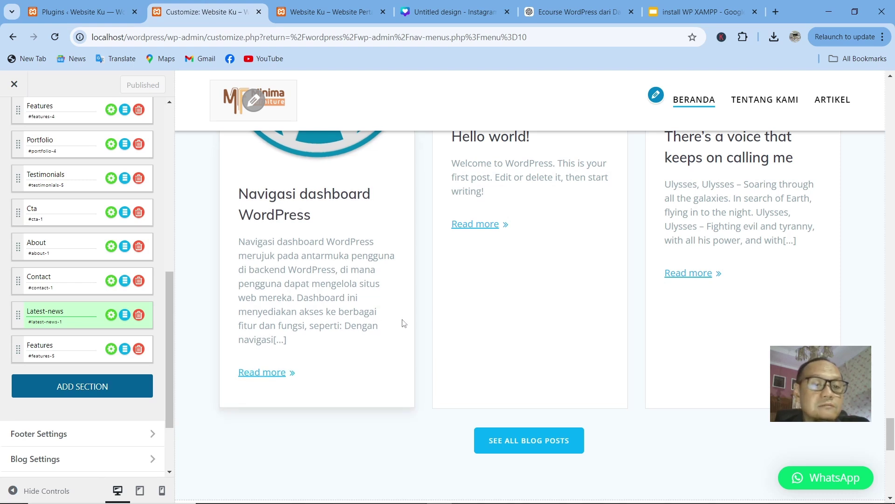
scroll(416, 253, "up", 5)
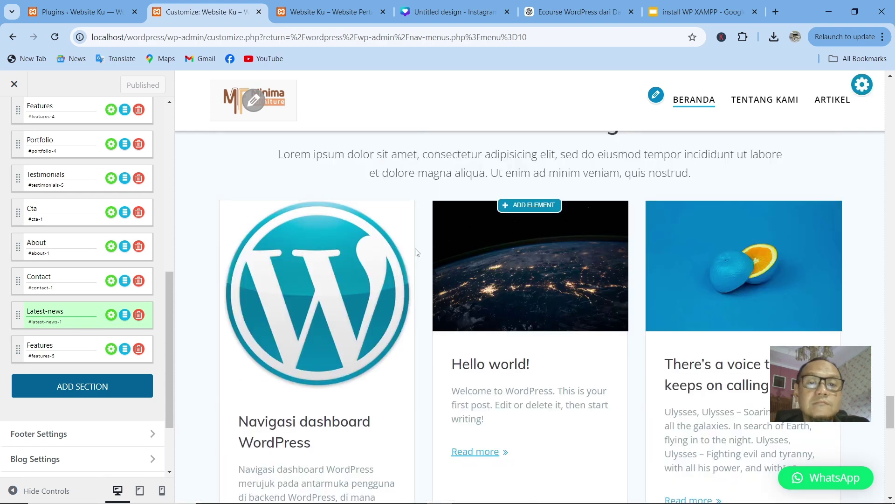
scroll(417, 252, "up", 1)
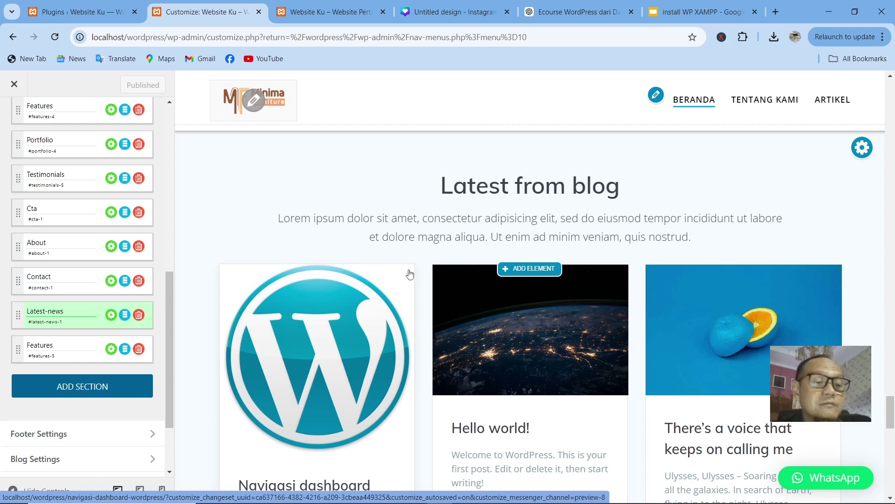
scroll(495, 231, "down", 10)
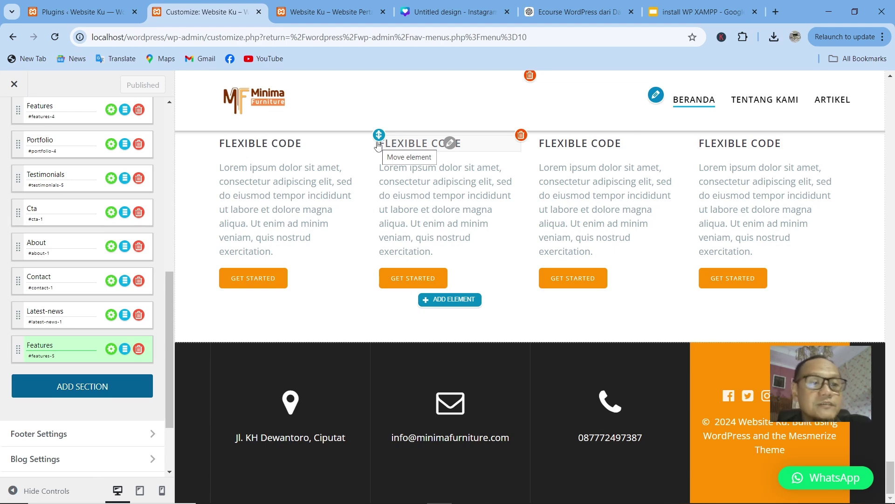
scroll(363, 243, "up", 15)
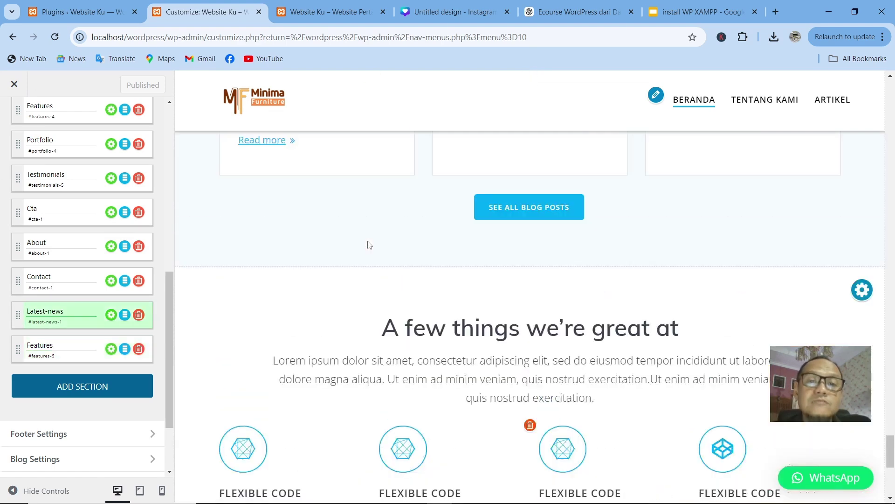
scroll(329, 159, "down", 10)
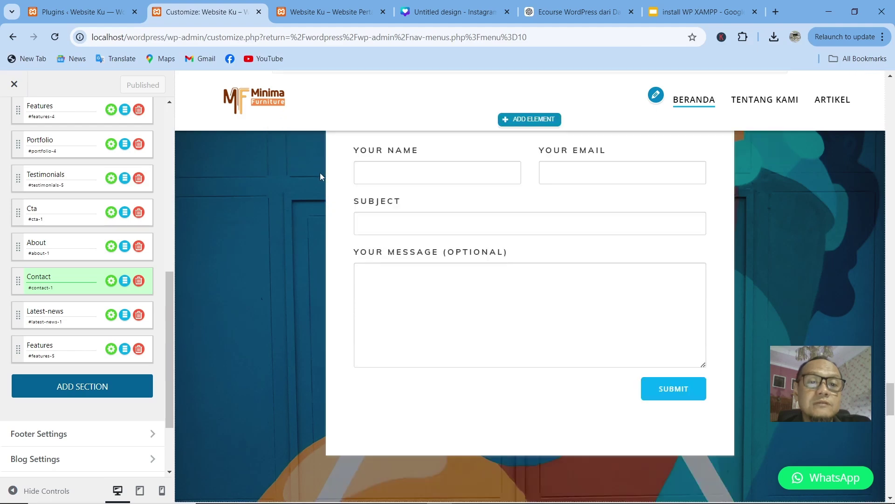